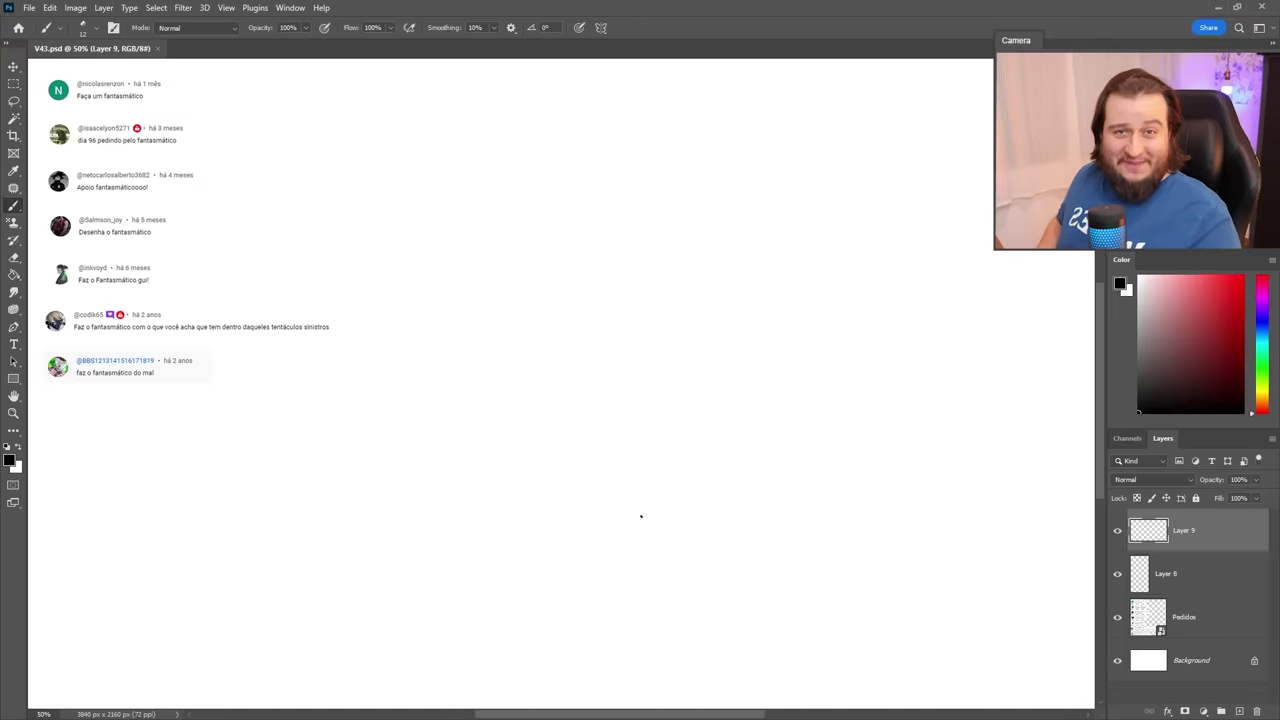
Sketch the ghost's elongated head and curved torso with loose brush strokes on Layer 9.
{"action": "mouse_move", "coordinate": [679, 141]}
{"action": "left_mouse_down"}
{"action": "mouse_move", "coordinate": [643, 120]}
{"action": "mouse_move", "coordinate": [609, 163]}
{"action": "mouse_move", "coordinate": [688, 412]}
{"action": "left_mouse_up"}
{"action": "left_click_drag", "start_coordinate": [668, 214], "coordinate": [756, 380]}
{"action": "left_click_drag", "start_coordinate": [688, 242], "coordinate": [728, 488]}
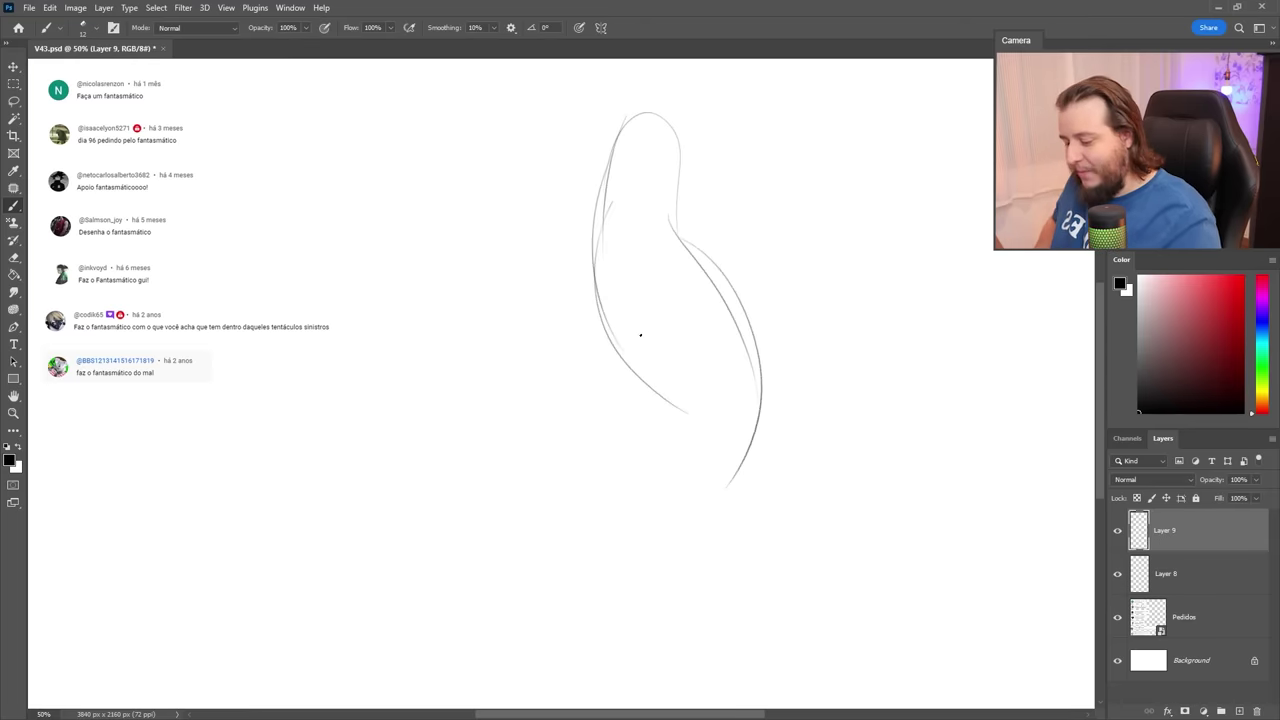
Sketch the tail winding down from the waist in an S-curve and ending in an upturned tip.
{"action": "left_click_drag", "start_coordinate": [612, 320], "coordinate": [640, 520]}
{"action": "left_click_drag", "start_coordinate": [694, 398], "coordinate": [598, 648]}
{"action": "left_click_drag", "start_coordinate": [754, 428], "coordinate": [646, 524]}
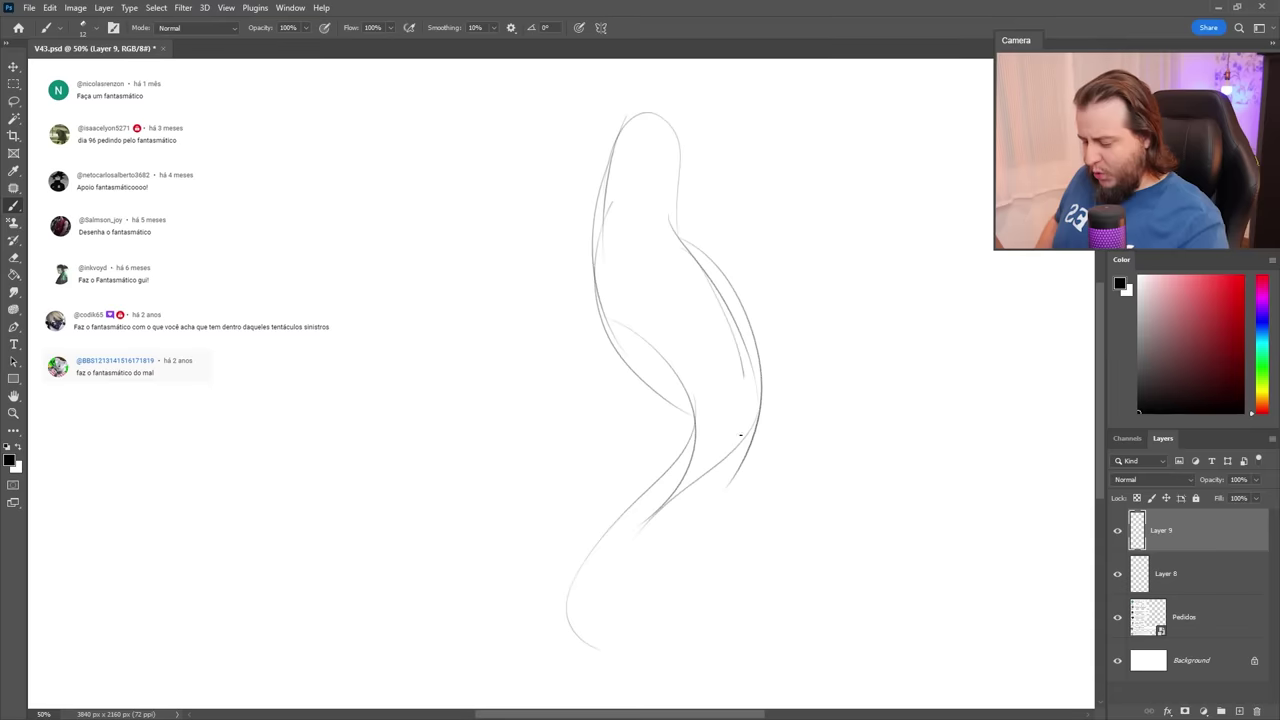
{"action": "left_click_drag", "start_coordinate": [746, 428], "coordinate": [604, 600]}
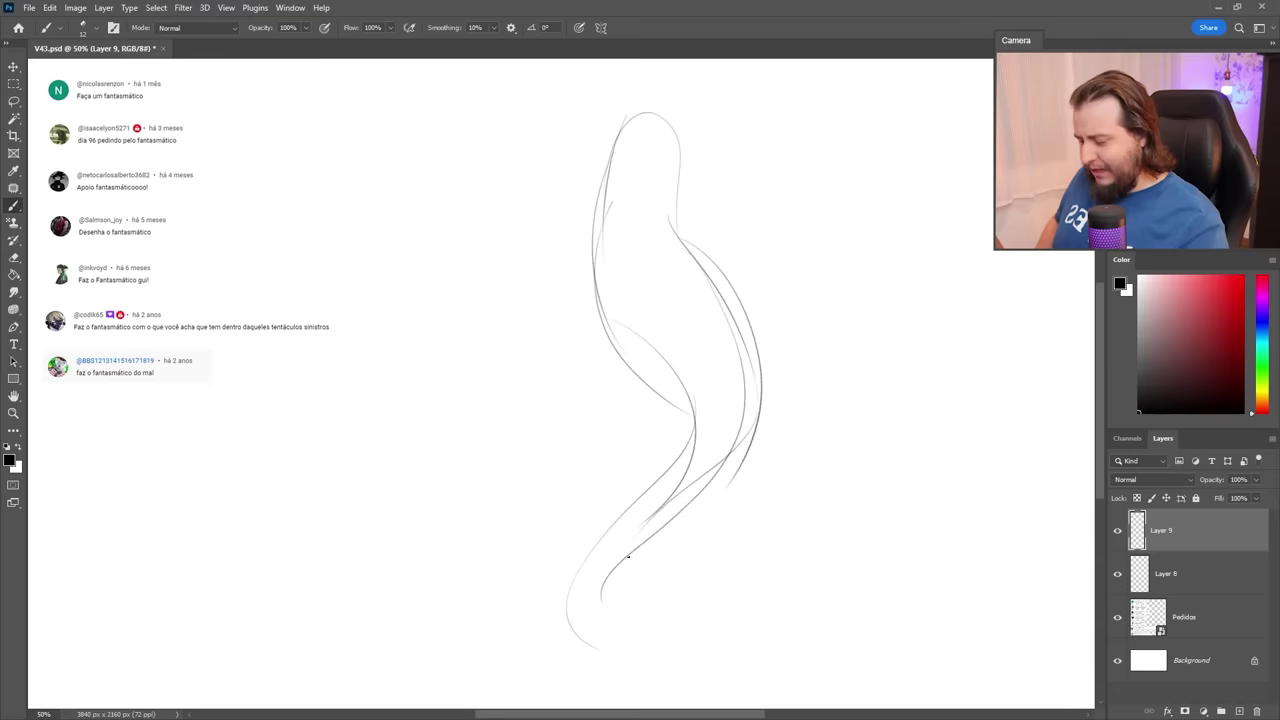
{"action": "left_click_drag", "start_coordinate": [656, 522], "coordinate": [620, 638]}
{"action": "left_click_drag", "start_coordinate": [688, 402], "coordinate": [578, 614]}
{"action": "left_click_drag", "start_coordinate": [578, 614], "coordinate": [682, 658]}
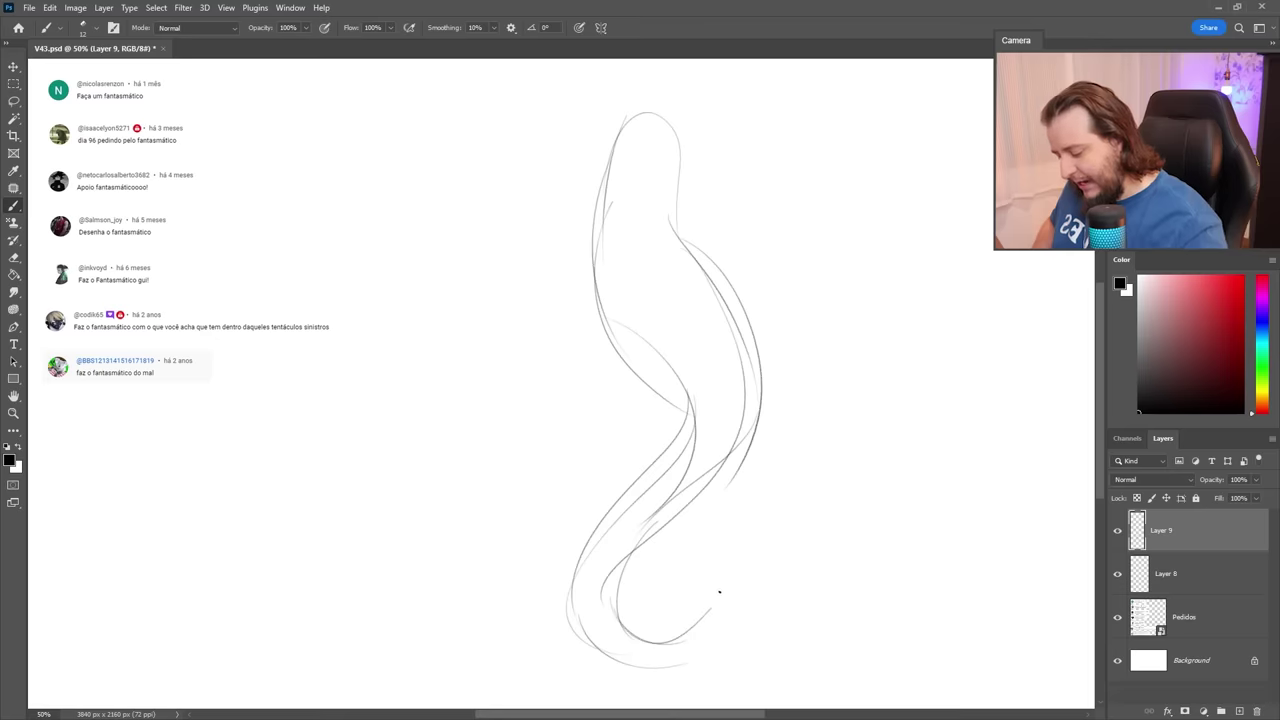
{"action": "left_click_drag", "start_coordinate": [722, 598], "coordinate": [690, 654]}
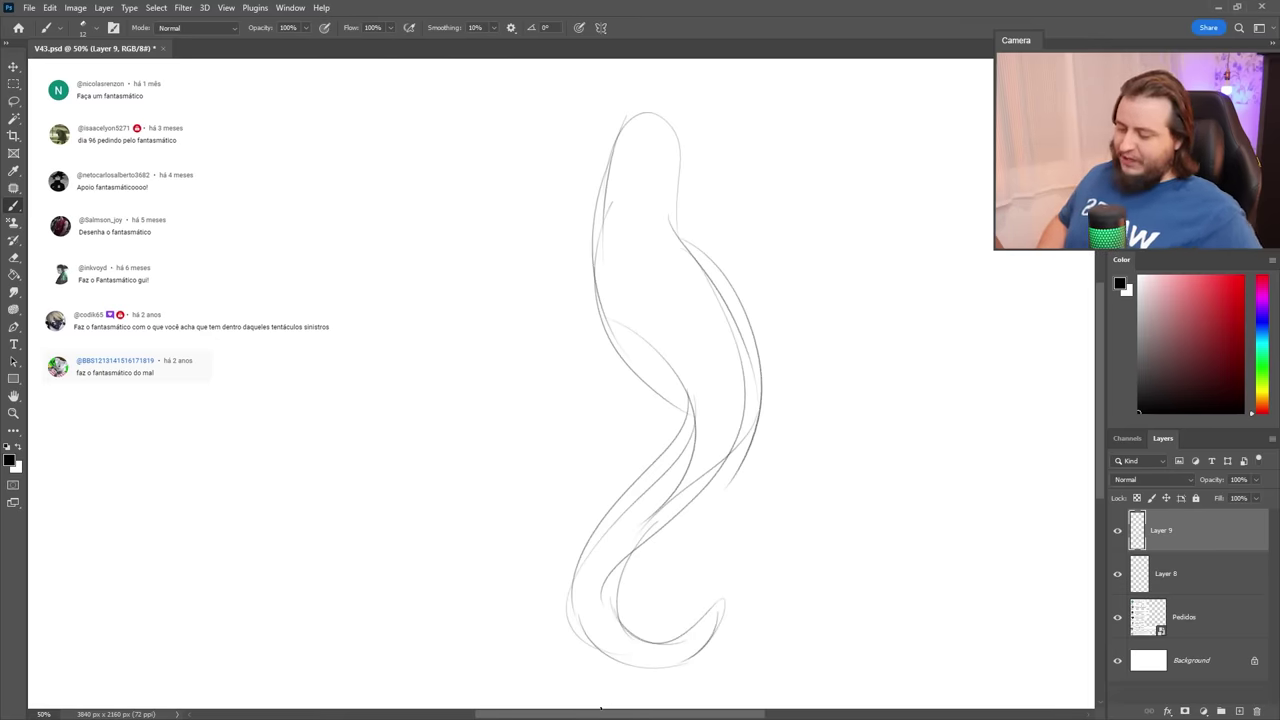
{"action": "left_click_drag", "start_coordinate": [686, 408], "coordinate": [684, 438]}
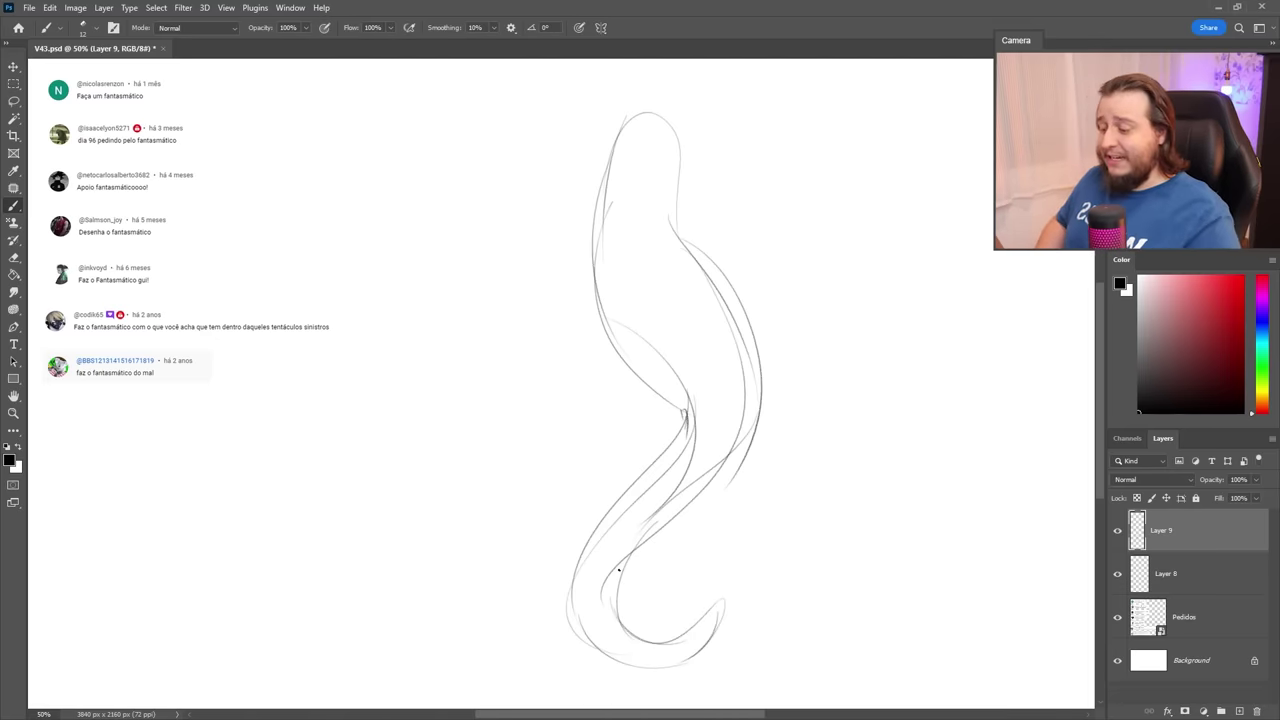
Sketch both arms, one reaching forward with a bent elbow and the other hanging behind the torso.
{"action": "left_click_drag", "start_coordinate": [600, 270], "coordinate": [562, 386]}
{"action": "left_click_drag", "start_coordinate": [613, 306], "coordinate": [575, 399]}
{"action": "mouse_move", "coordinate": [577, 376]}
{"action": "left_mouse_down"}
{"action": "mouse_move", "coordinate": [458, 426]}
{"action": "mouse_move", "coordinate": [467, 437]}
{"action": "left_mouse_up"}
{"action": "mouse_move", "coordinate": [738, 257]}
{"action": "left_mouse_down"}
{"action": "mouse_move", "coordinate": [718, 305]}
{"action": "mouse_move", "coordinate": [735, 306]}
{"action": "left_mouse_up"}
{"action": "left_click_drag", "start_coordinate": [721, 294], "coordinate": [777, 412]}
{"action": "left_click_drag", "start_coordinate": [756, 274], "coordinate": [797, 413]}
{"action": "left_click_drag", "start_coordinate": [779, 365], "coordinate": [766, 461]}
{"action": "left_click_drag", "start_coordinate": [806, 400], "coordinate": [742, 508]}
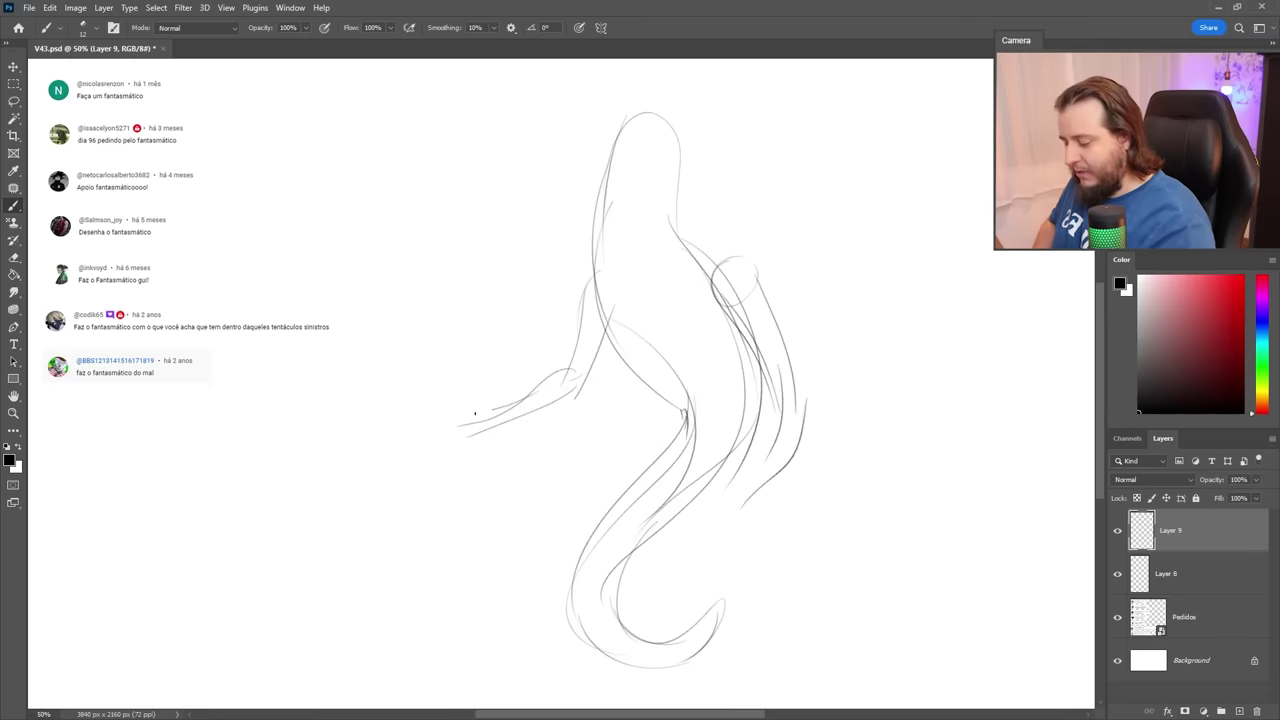
Sketch the clawed hand on the forward arm and the rounded hand shape on the hanging arm.
{"action": "mouse_move", "coordinate": [490, 409]}
{"action": "left_mouse_down"}
{"action": "mouse_move", "coordinate": [430, 422]}
{"action": "mouse_move", "coordinate": [394, 476]}
{"action": "left_mouse_up"}
{"action": "mouse_move", "coordinate": [468, 436]}
{"action": "left_mouse_down"}
{"action": "mouse_move", "coordinate": [473, 490]}
{"action": "mouse_move", "coordinate": [445, 449]}
{"action": "mouse_move", "coordinate": [390, 500]}
{"action": "left_mouse_up"}
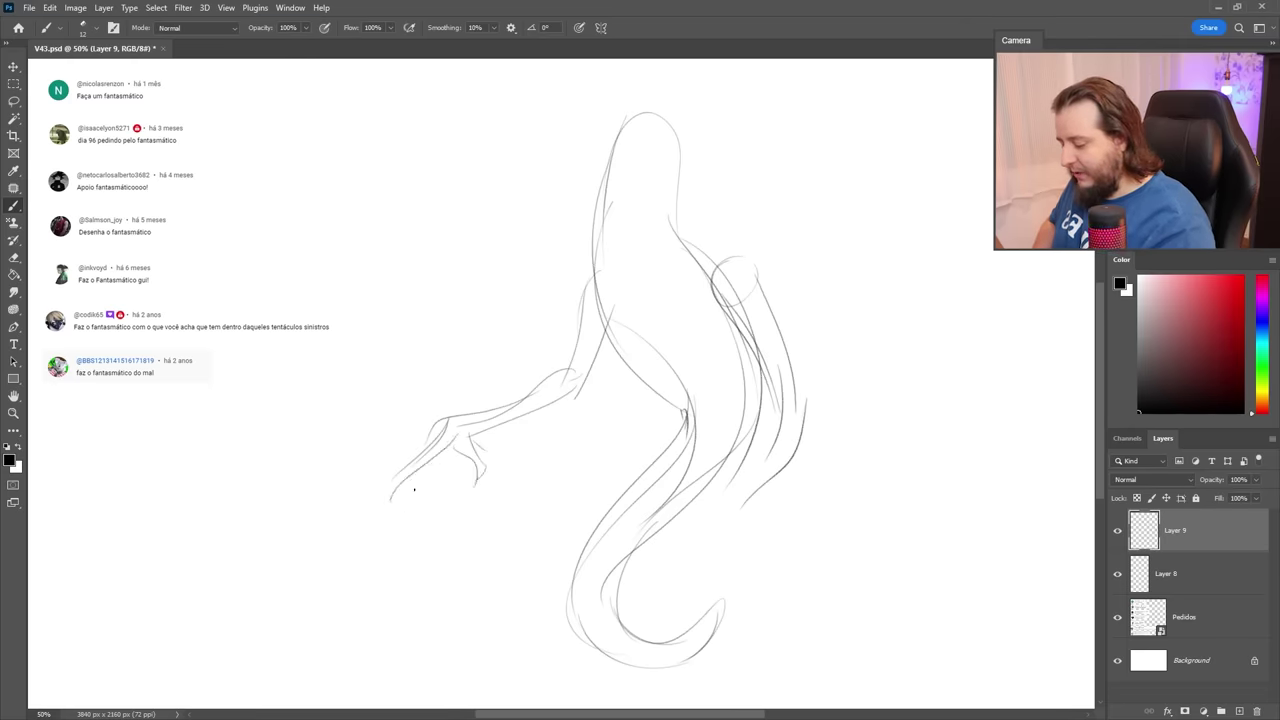
{"action": "left_click_drag", "start_coordinate": [436, 450], "coordinate": [372, 522]}
{"action": "mouse_move", "coordinate": [772, 442]}
{"action": "left_mouse_down"}
{"action": "mouse_move", "coordinate": [738, 504]}
{"action": "mouse_move", "coordinate": [730, 560]}
{"action": "left_mouse_up"}
{"action": "left_click_drag", "start_coordinate": [766, 484], "coordinate": [797, 566]}
{"action": "mouse_move", "coordinate": [735, 518]}
{"action": "left_mouse_down"}
{"action": "mouse_move", "coordinate": [741, 574]}
{"action": "mouse_move", "coordinate": [800, 590]}
{"action": "left_mouse_up"}
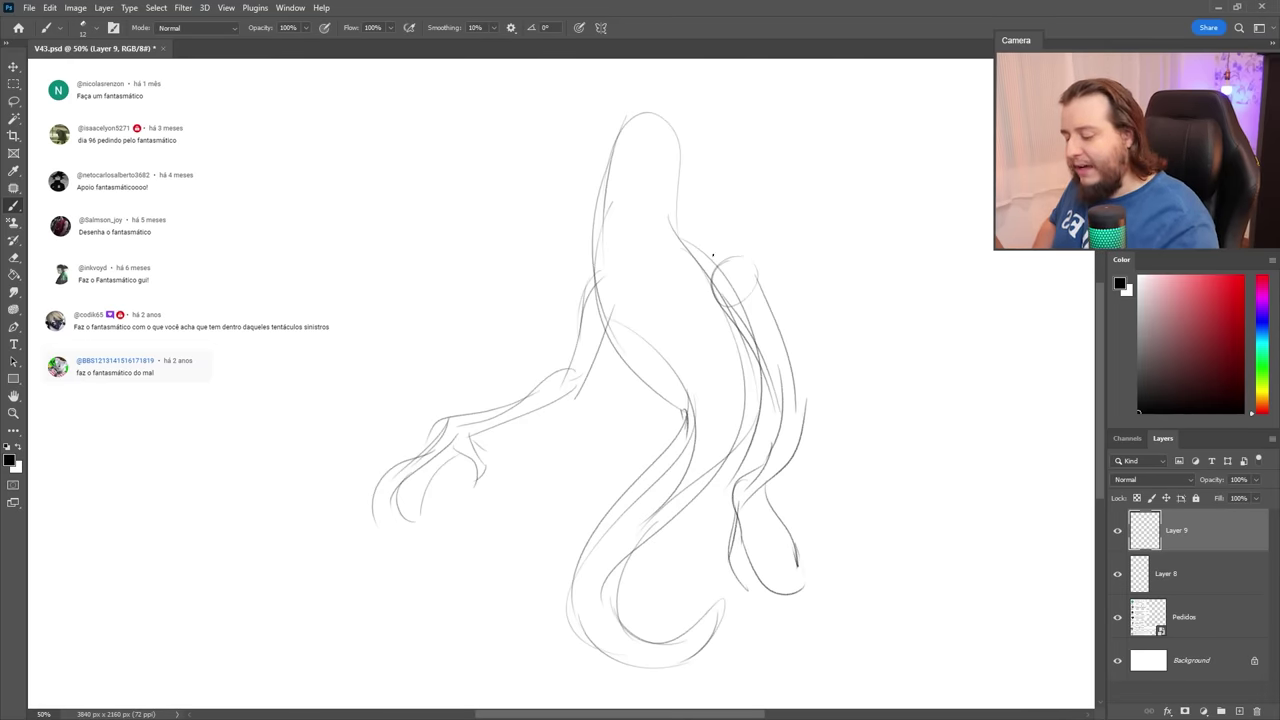
Reinforce the neck and shoulder lines and darken the contours running from the torso along the tail.
{"action": "left_click_drag", "start_coordinate": [702, 250], "coordinate": [780, 316]}
{"action": "mouse_move", "coordinate": [678, 222]}
{"action": "left_mouse_down"}
{"action": "mouse_move", "coordinate": [598, 182]}
{"action": "mouse_move", "coordinate": [592, 276]}
{"action": "left_mouse_up"}
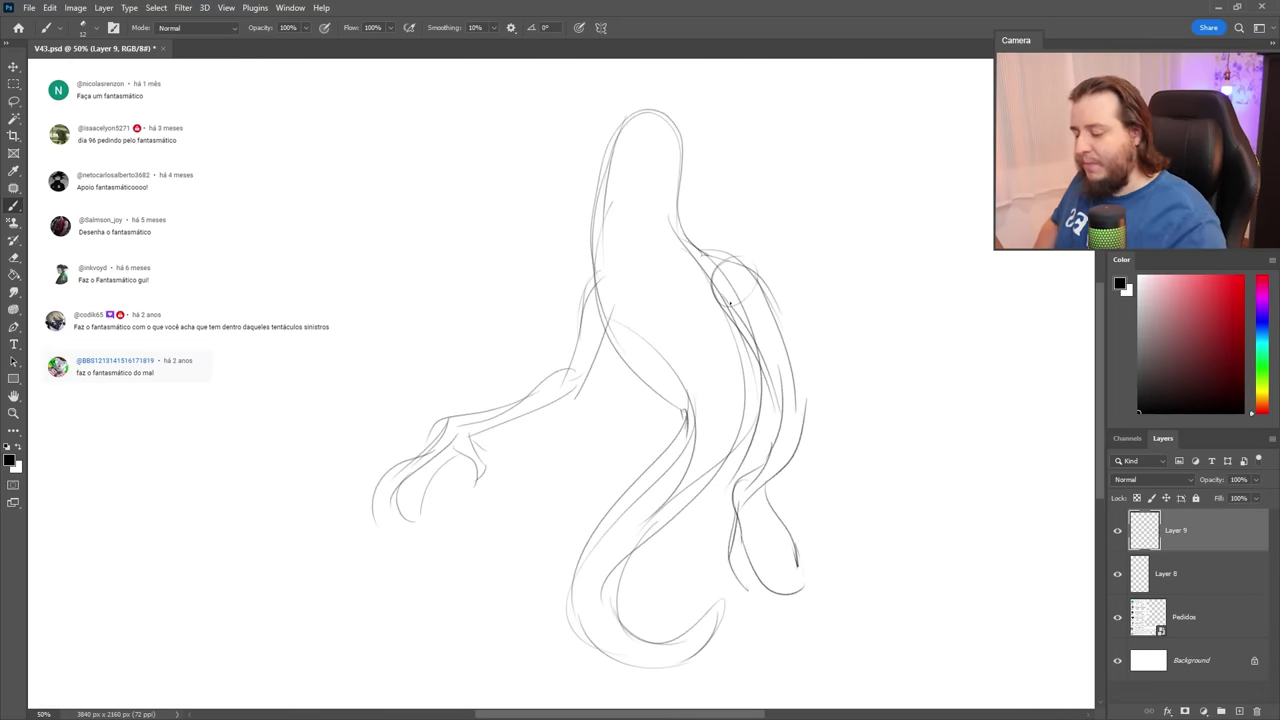
{"action": "mouse_move", "coordinate": [604, 336]}
{"action": "left_mouse_down"}
{"action": "mouse_move", "coordinate": [680, 404]}
{"action": "mouse_move", "coordinate": [570, 652]}
{"action": "left_mouse_up"}
{"action": "mouse_move", "coordinate": [749, 382]}
{"action": "left_mouse_down"}
{"action": "mouse_move", "coordinate": [630, 615]}
{"action": "mouse_move", "coordinate": [600, 645]}
{"action": "left_mouse_up"}
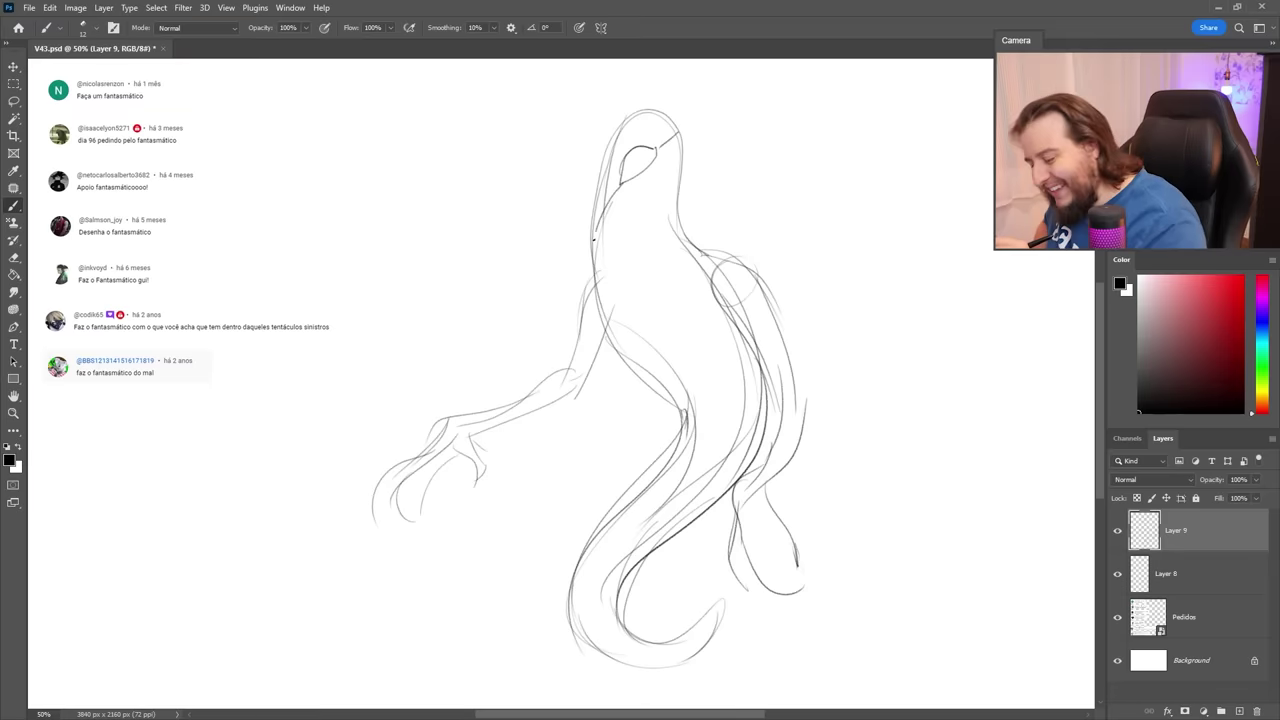
Sketch the slanted eye with a small round pupil and the lines extending across the head, undoing the pupil's inner mark.
{"action": "left_click_drag", "start_coordinate": [612, 184], "coordinate": [594, 236]}
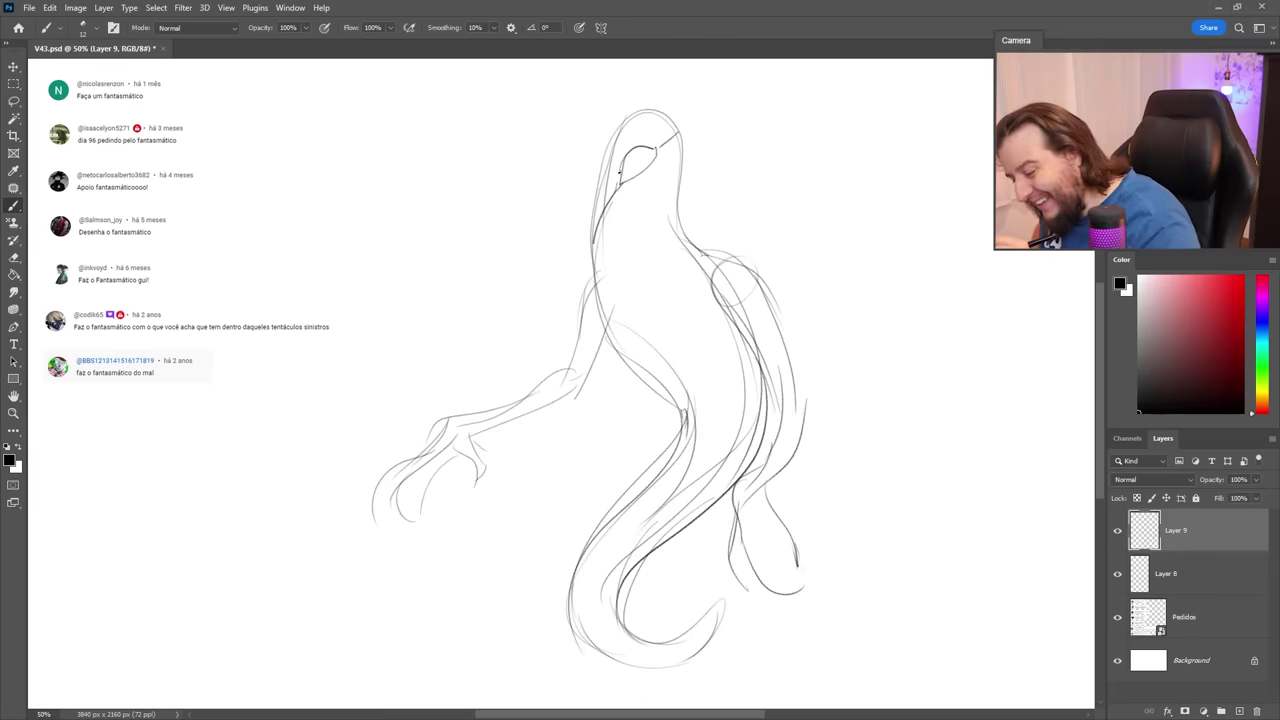
{"action": "left_click_drag", "start_coordinate": [676, 130], "coordinate": [620, 190]}
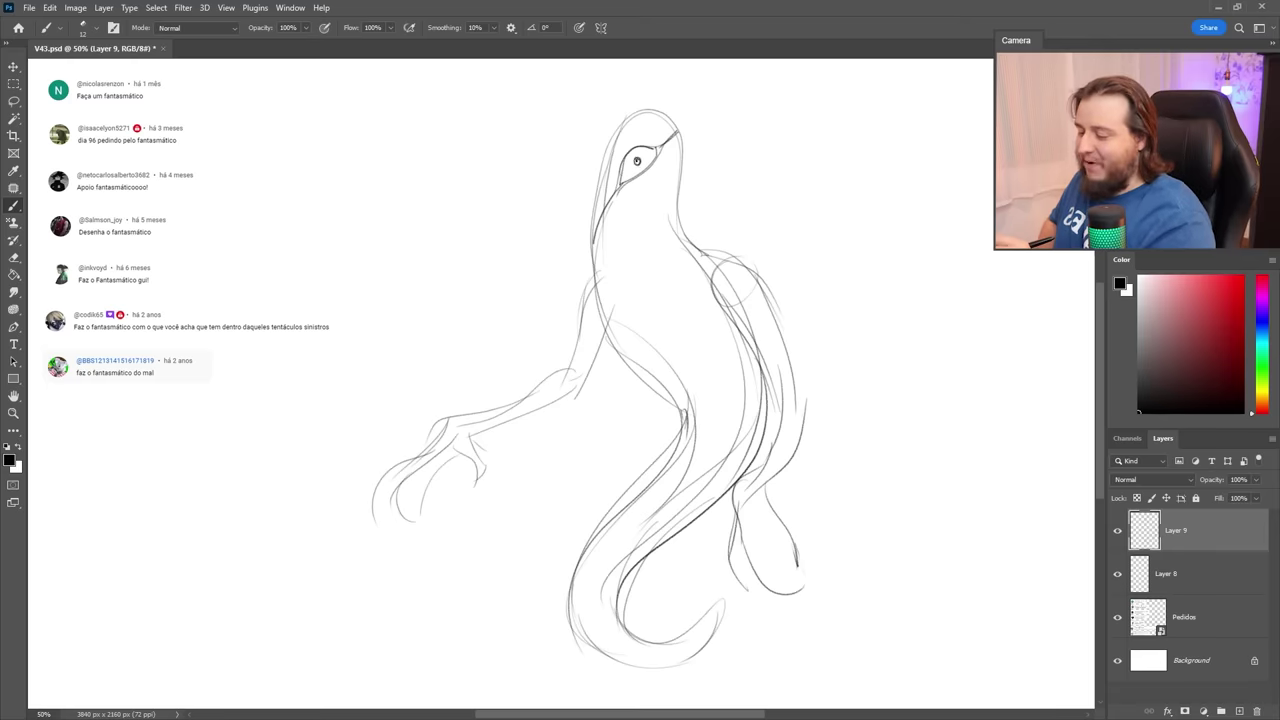
{"action": "key", "text": "ctrl+z"}
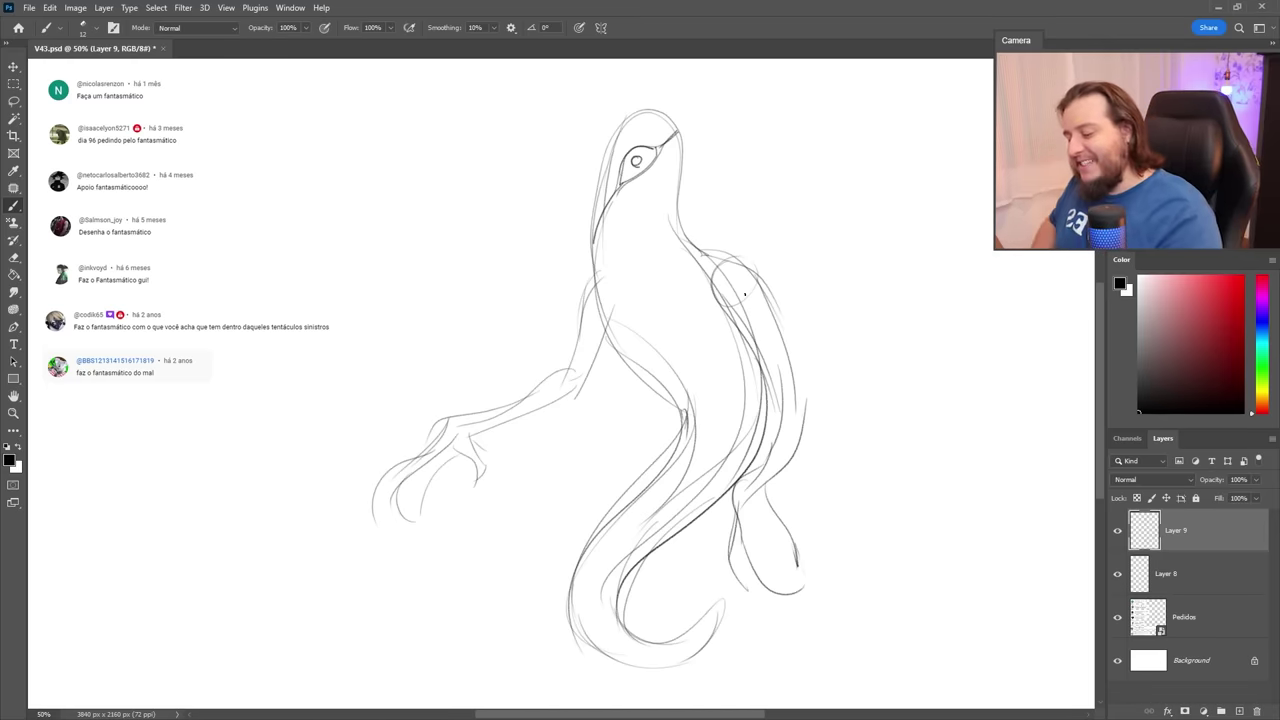
Draw dark curved bands from the base of the neck across the torso and wrapping around the tail.
{"action": "mouse_move", "coordinate": [684, 244]}
{"action": "left_mouse_down"}
{"action": "mouse_move", "coordinate": [656, 378]}
{"action": "mouse_move", "coordinate": [692, 436]}
{"action": "mouse_move", "coordinate": [731, 404]}
{"action": "mouse_move", "coordinate": [635, 499]}
{"action": "left_mouse_up"}
{"action": "left_click_drag", "start_coordinate": [758, 371], "coordinate": [626, 498]}
{"action": "mouse_move", "coordinate": [737, 483]}
{"action": "left_mouse_down"}
{"action": "mouse_move", "coordinate": [652, 508]}
{"action": "mouse_move", "coordinate": [590, 549]}
{"action": "left_mouse_up"}
{"action": "mouse_move", "coordinate": [691, 520]}
{"action": "left_mouse_down"}
{"action": "mouse_move", "coordinate": [656, 519]}
{"action": "mouse_move", "coordinate": [564, 600]}
{"action": "mouse_move", "coordinate": [600, 655]}
{"action": "left_mouse_up"}
{"action": "left_click_drag", "start_coordinate": [632, 600], "coordinate": [610, 668]}
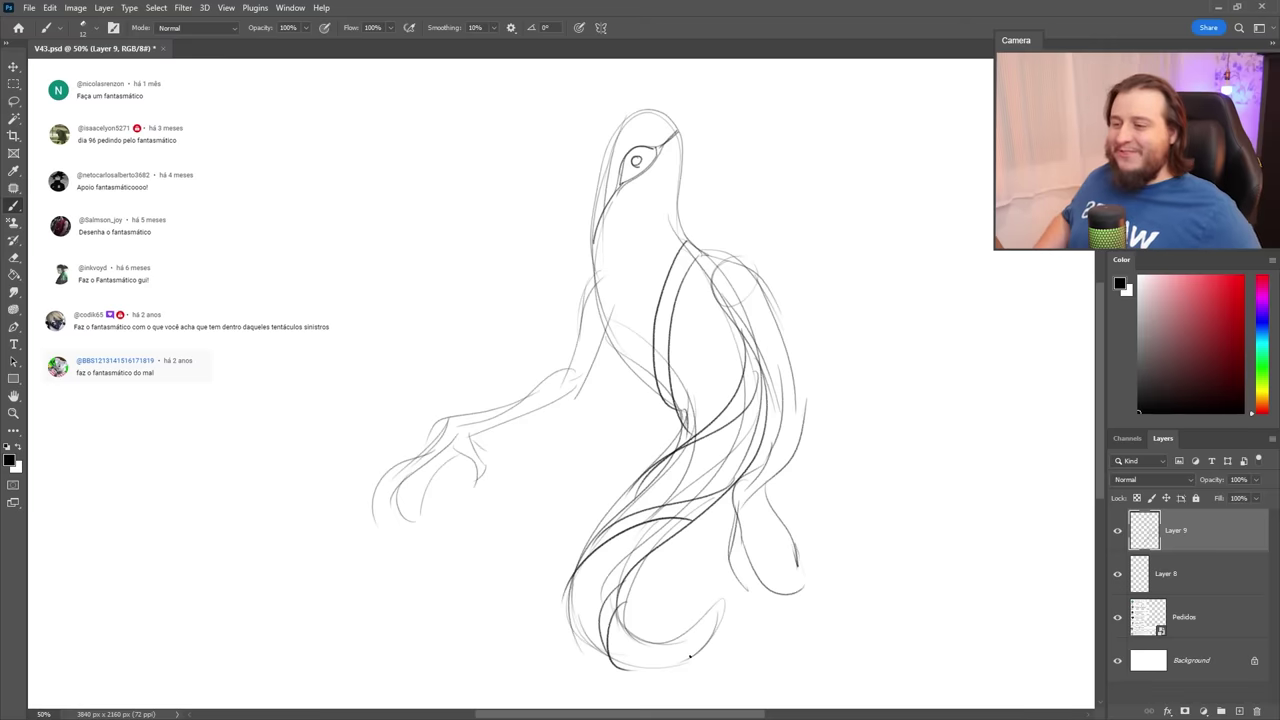
Add a new layer above the sketch and turn Layer 9 into a faint blue guide at 30% opacity.
{"action": "left_click", "coordinate": [1239, 711]}
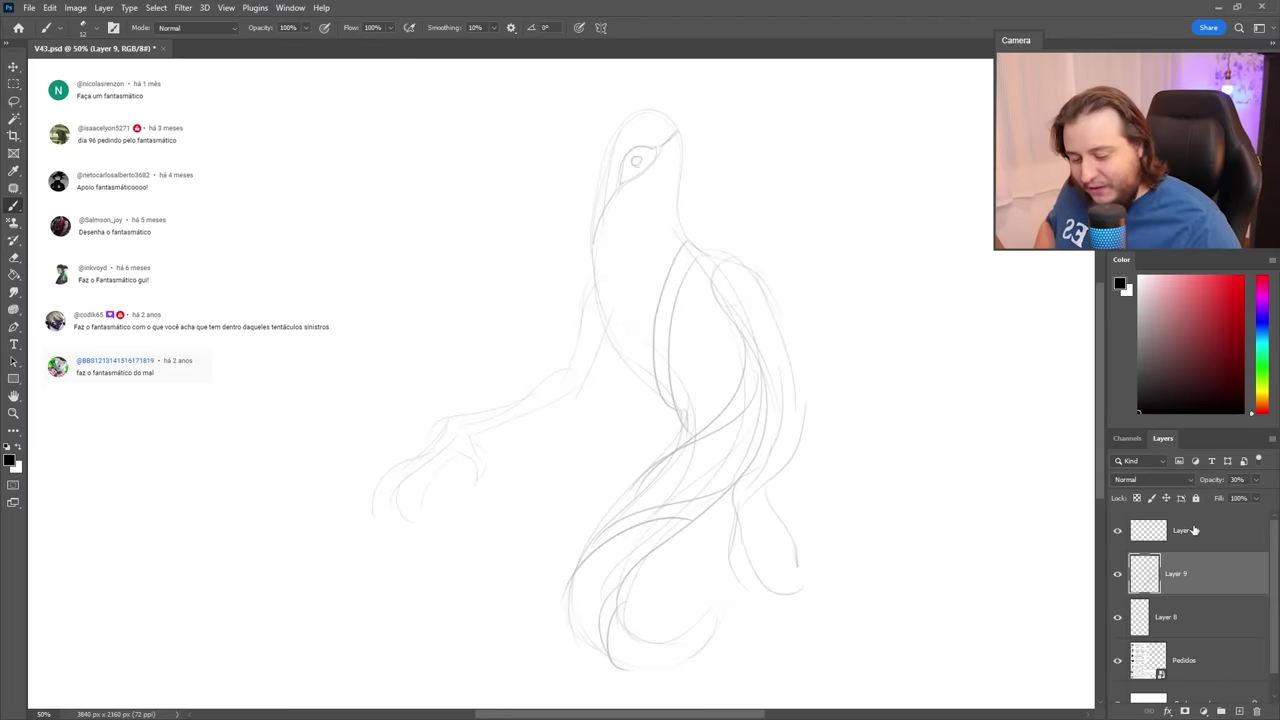
{"action": "left_click", "coordinate": [1255, 480]}
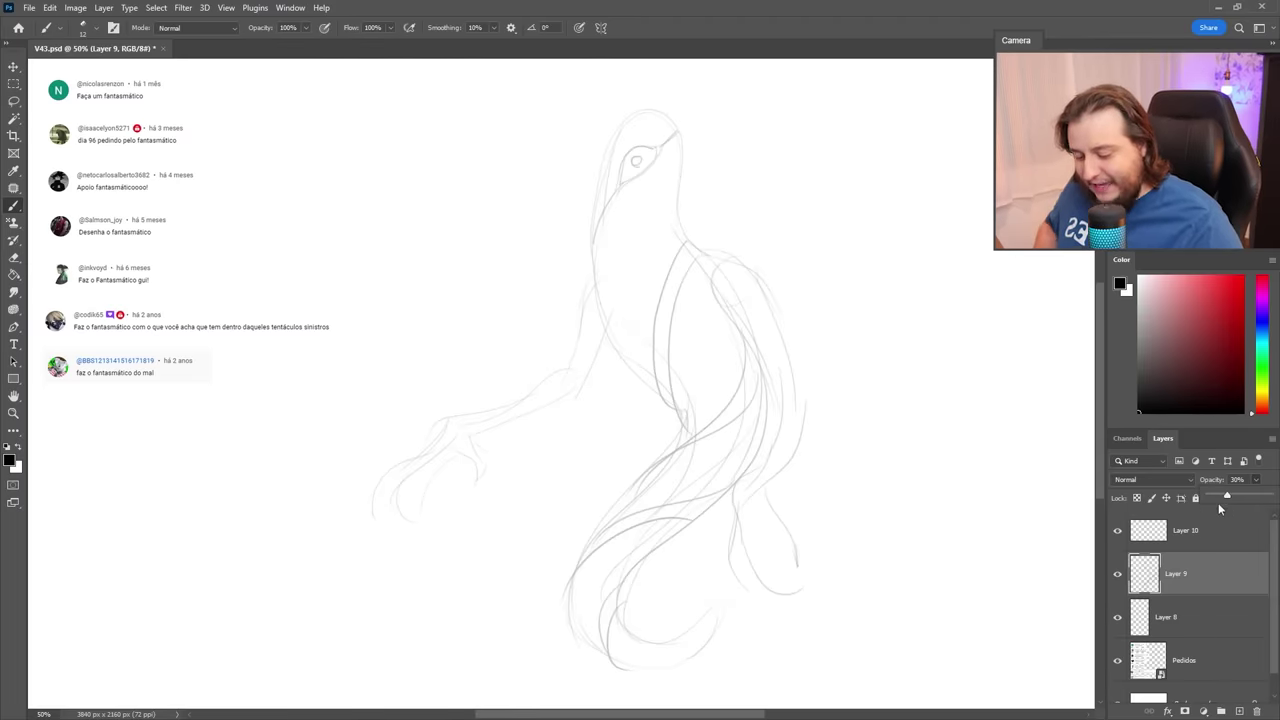
{"action": "left_click", "coordinate": [1176, 576]}
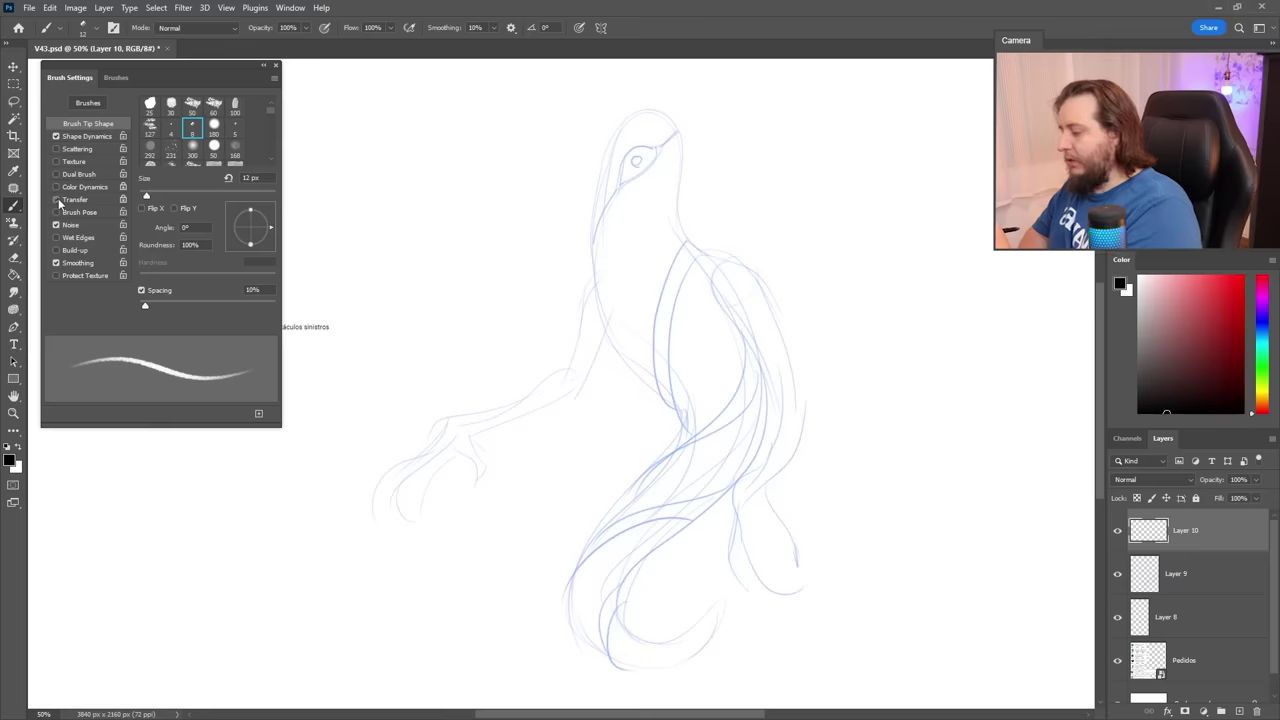
Turn off the brush's Transfer option and make a test stroke beside the figure, undoing it.
{"action": "left_click", "coordinate": [57, 200]}
{"action": "key", "text": "F5"}
{"action": "mouse_move", "coordinate": [728, 191]}
{"action": "left_mouse_down"}
{"action": "mouse_move", "coordinate": [755, 237]}
{"action": "mouse_move", "coordinate": [775, 351]}
{"action": "left_mouse_up"}
{"action": "key", "text": "ctrl+z"}
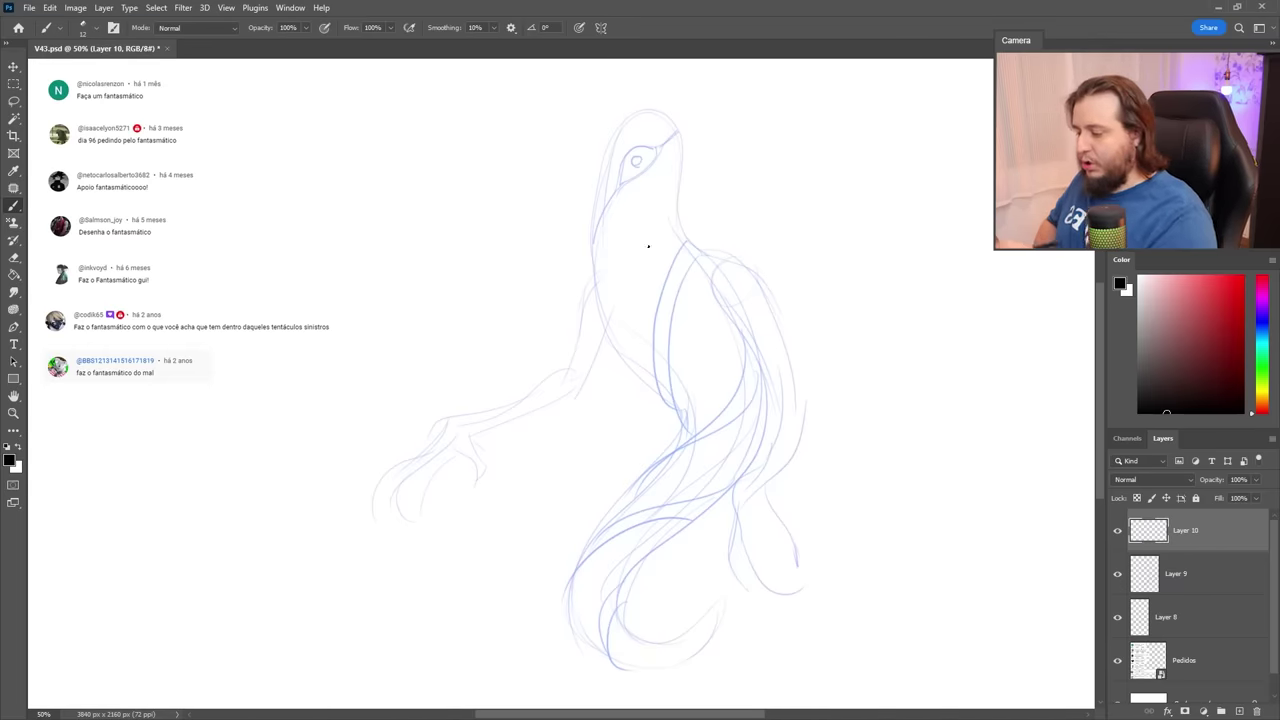
{"action": "left_click", "coordinate": [1162, 608]}
{"action": "left_click", "coordinate": [1256, 480]}
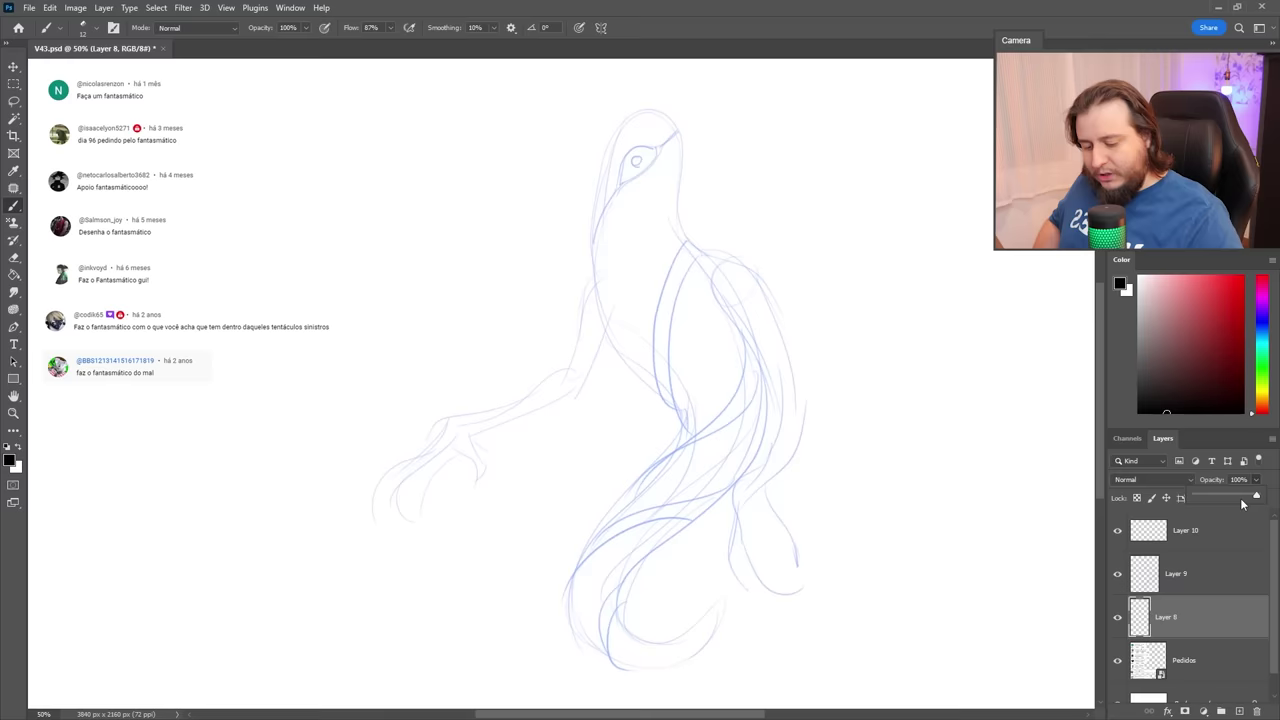
{"action": "left_click", "coordinate": [1190, 530]}
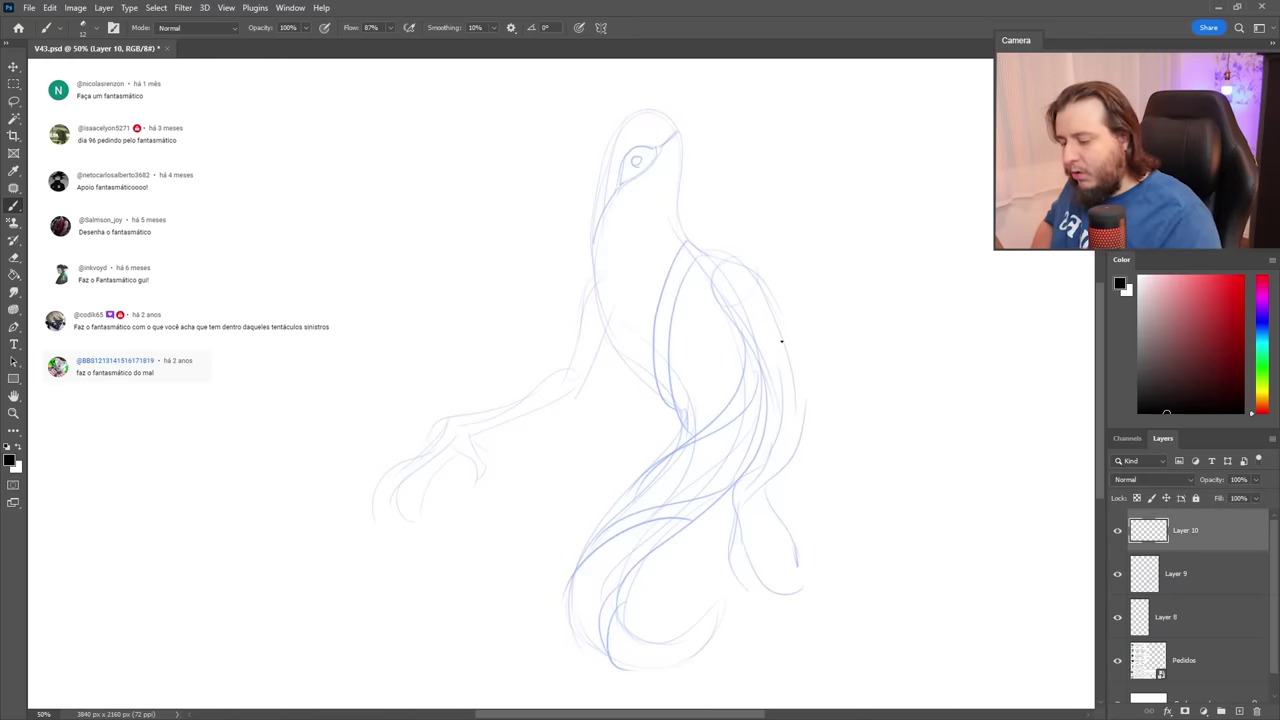
{"action": "mouse_move", "coordinate": [684, 228]}
{"action": "left_mouse_down"}
{"action": "mouse_move", "coordinate": [680, 177]}
{"action": "mouse_move", "coordinate": [632, 115]}
{"action": "left_mouse_up"}
{"action": "key", "text": "ctrl+z"}
{"action": "mouse_move", "coordinate": [683, 236]}
{"action": "left_mouse_down"}
{"action": "mouse_move", "coordinate": [680, 158]}
{"action": "mouse_move", "coordinate": [605, 165]}
{"action": "left_mouse_up"}
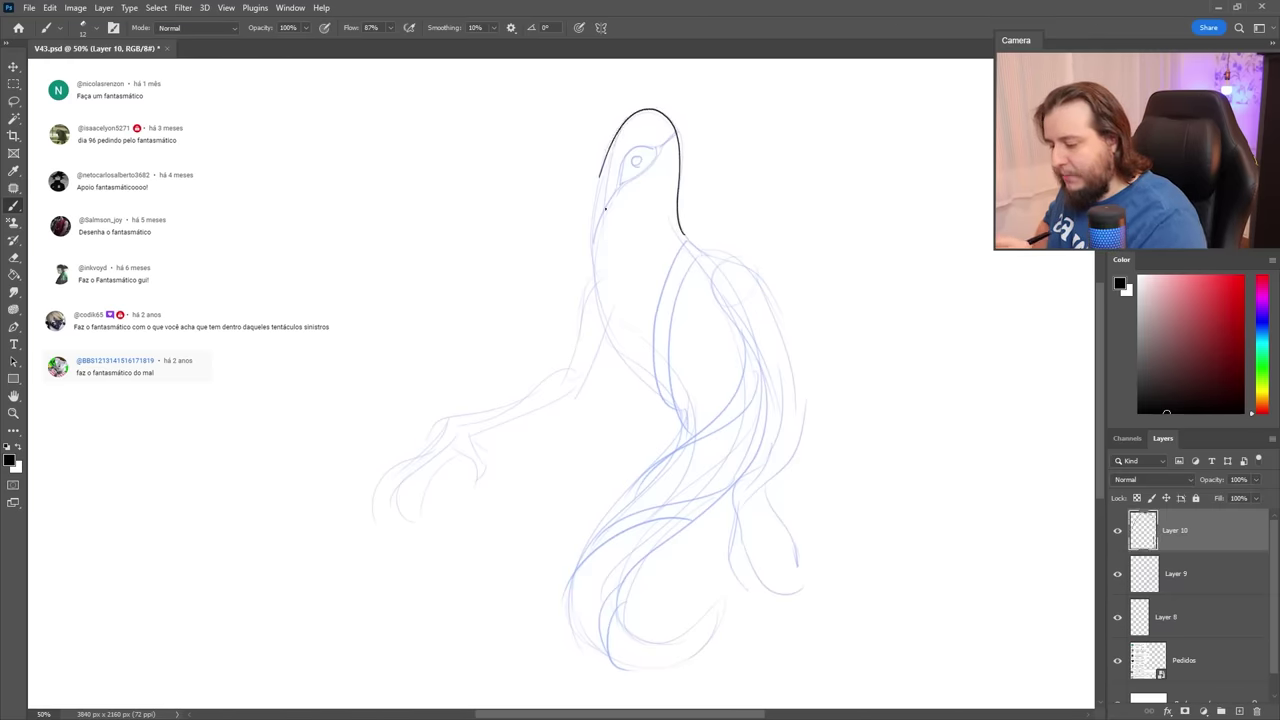
{"action": "key", "text": "ctrl+z"}
Set the brush flow to 54% and ink the head outline on Layer 10 from the crown down both sides to the neck.
{"action": "key", "text": "shift+5"}
{"action": "key", "text": "shift+4"}
{"action": "left_click_drag", "start_coordinate": [693, 243], "coordinate": [674, 170]}
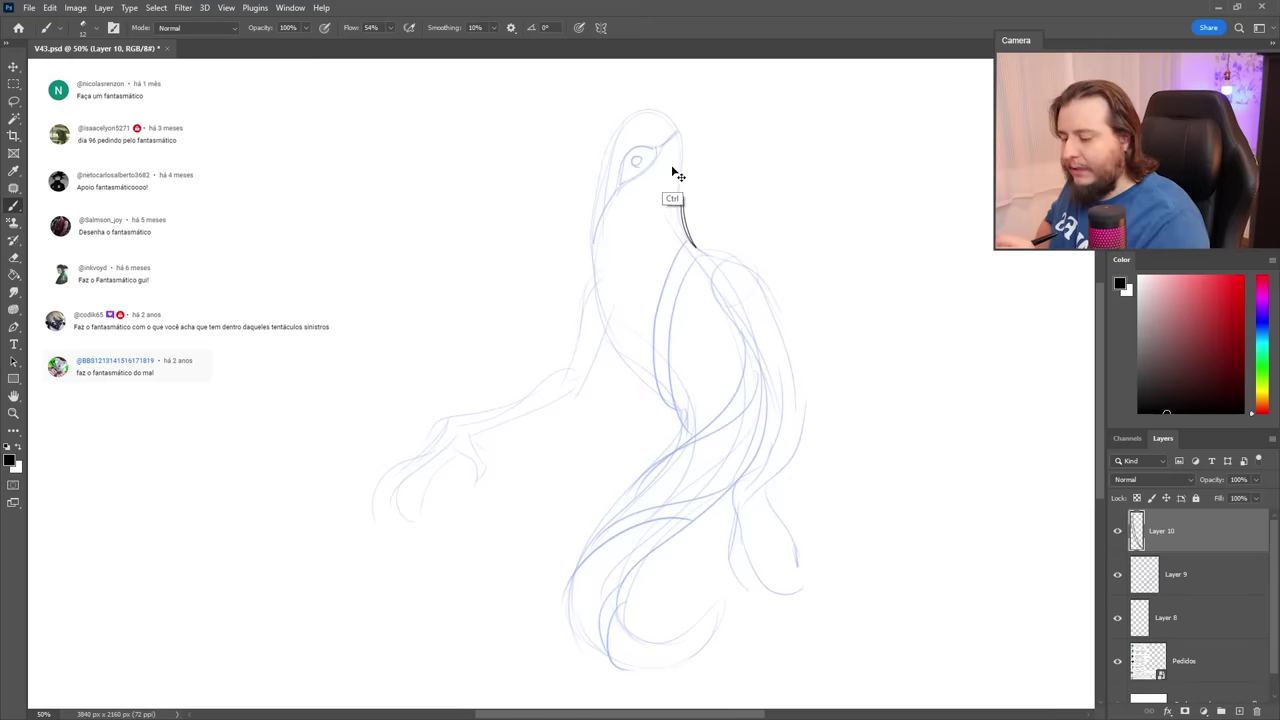
{"action": "key", "text": "ctrl+z"}
{"action": "mouse_move", "coordinate": [660, 113]}
{"action": "left_mouse_down"}
{"action": "mouse_move", "coordinate": [608, 149]}
{"action": "mouse_move", "coordinate": [622, 136]}
{"action": "mouse_move", "coordinate": [594, 212]}
{"action": "mouse_move", "coordinate": [603, 171]}
{"action": "mouse_move", "coordinate": [600, 294]}
{"action": "left_mouse_up"}
{"action": "left_click_drag", "start_coordinate": [658, 113], "coordinate": [690, 248]}
Ink the slanted eye and the torso's front edge down to the waist, undoing the thin chest band lines.
{"action": "mouse_move", "coordinate": [619, 185]}
{"action": "left_mouse_down"}
{"action": "mouse_move", "coordinate": [632, 151]}
{"action": "mouse_move", "coordinate": [594, 252]}
{"action": "left_mouse_up"}
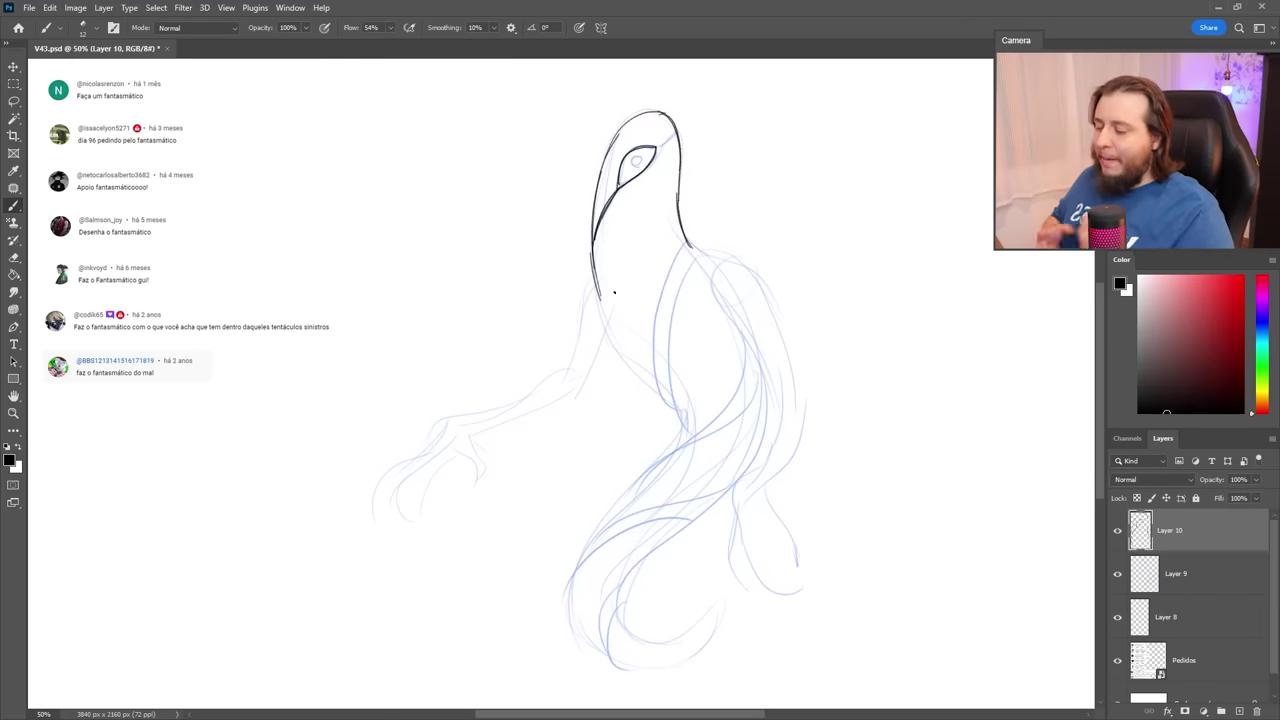
{"action": "mouse_move", "coordinate": [603, 322]}
{"action": "left_mouse_down"}
{"action": "mouse_move", "coordinate": [669, 400]}
{"action": "mouse_move", "coordinate": [651, 358]}
{"action": "mouse_move", "coordinate": [672, 255]}
{"action": "mouse_move", "coordinate": [680, 405]}
{"action": "left_mouse_up"}
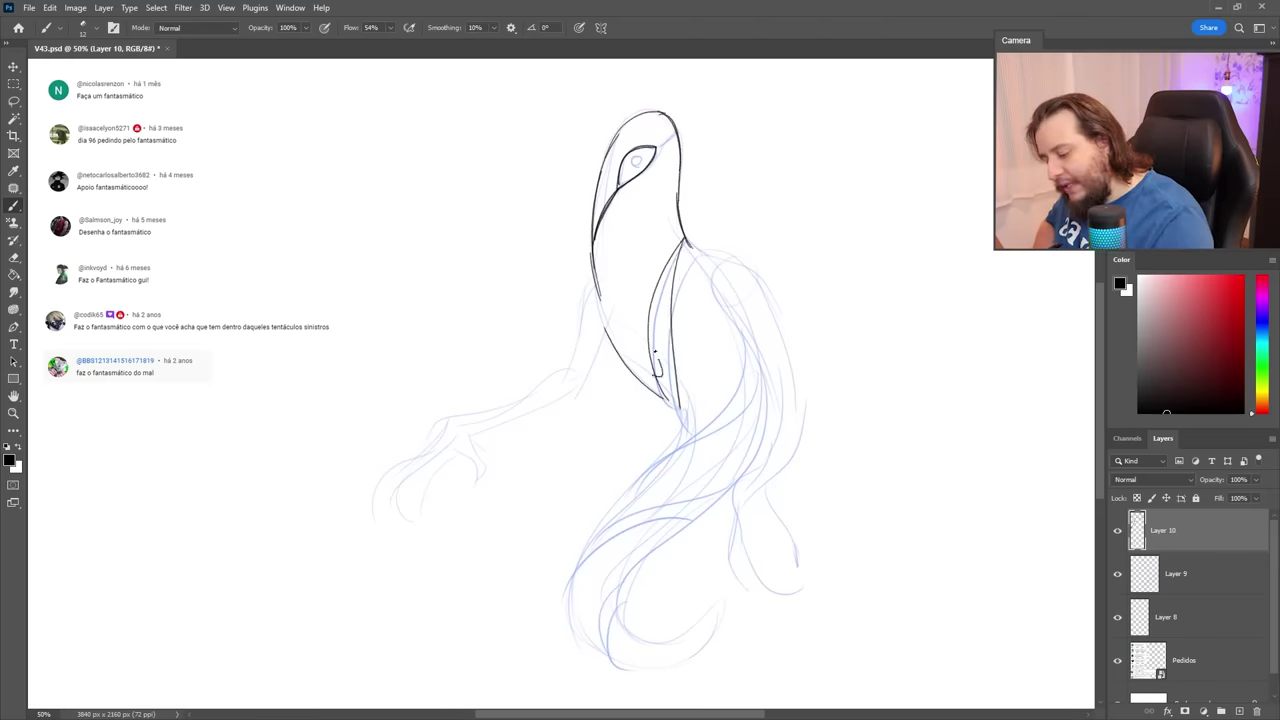
{"action": "key", "text": "ctrl+z"}
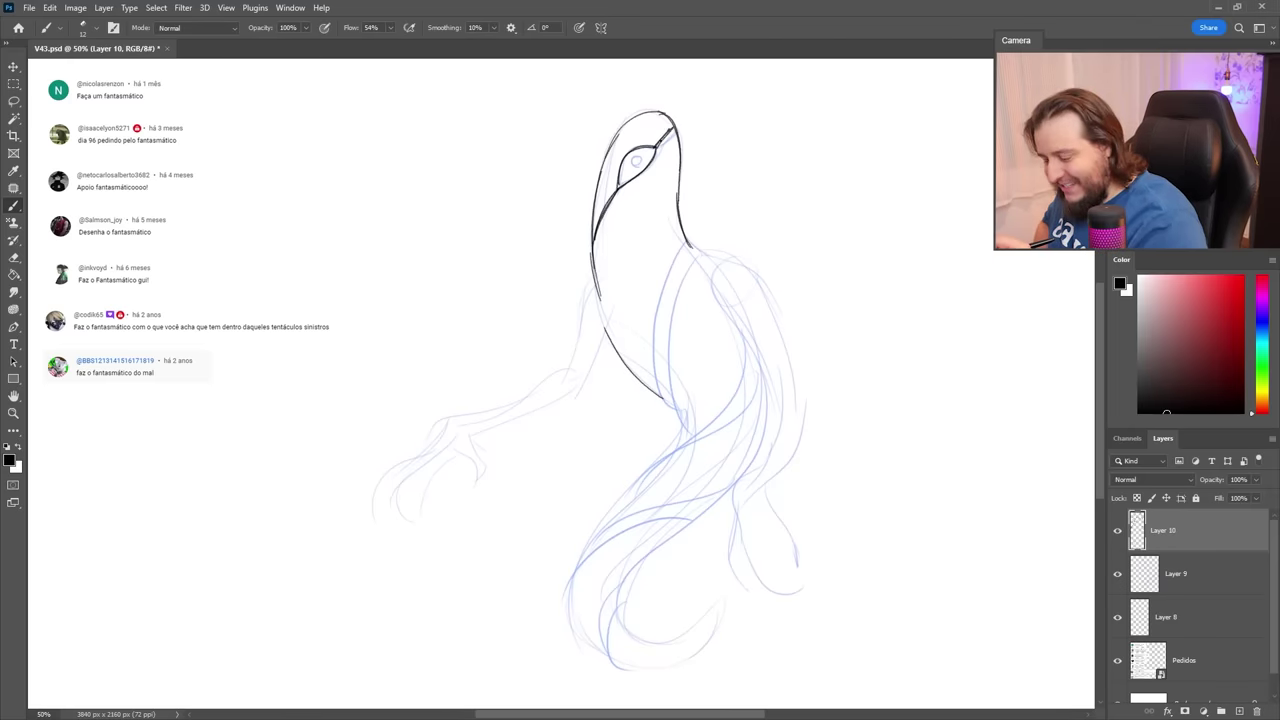
Thicken the ink around the eye and along the bands running from it to the edges of the head.
{"action": "left_click_drag", "start_coordinate": [634, 148], "coordinate": [594, 252]}
{"action": "left_click_drag", "start_coordinate": [624, 186], "coordinate": [598, 244]}
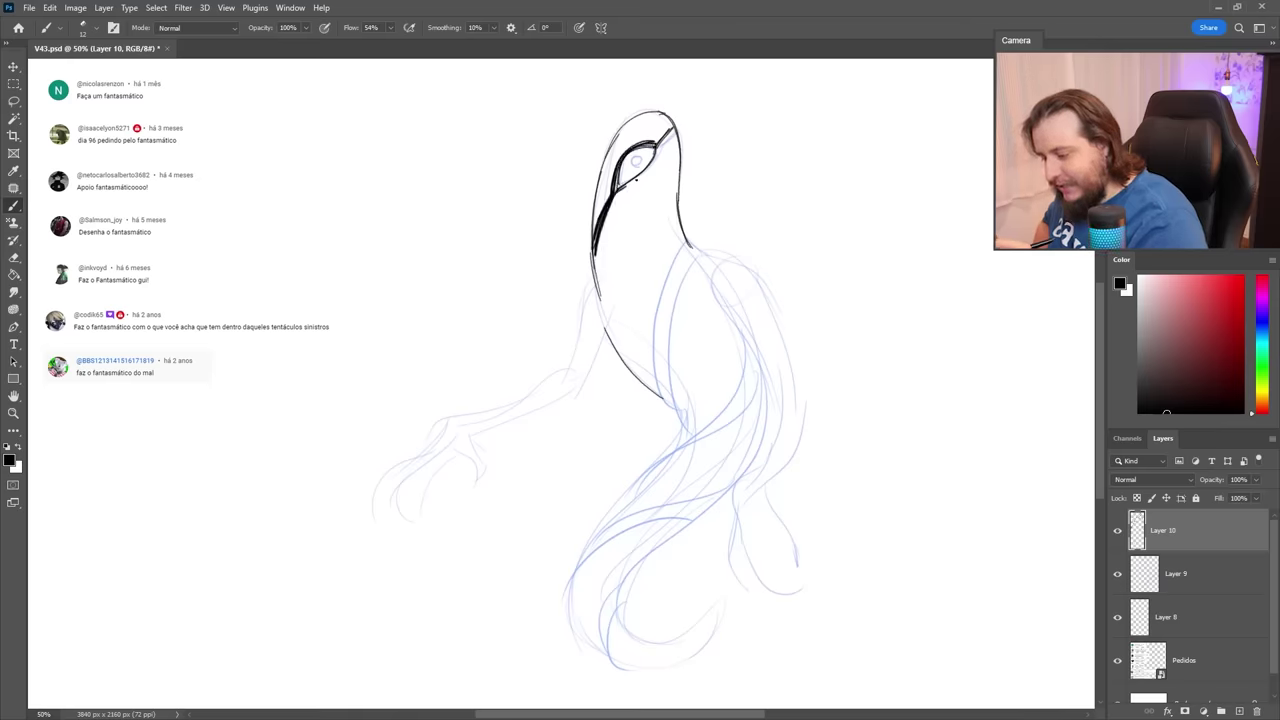
{"action": "left_click_drag", "start_coordinate": [656, 142], "coordinate": [614, 194]}
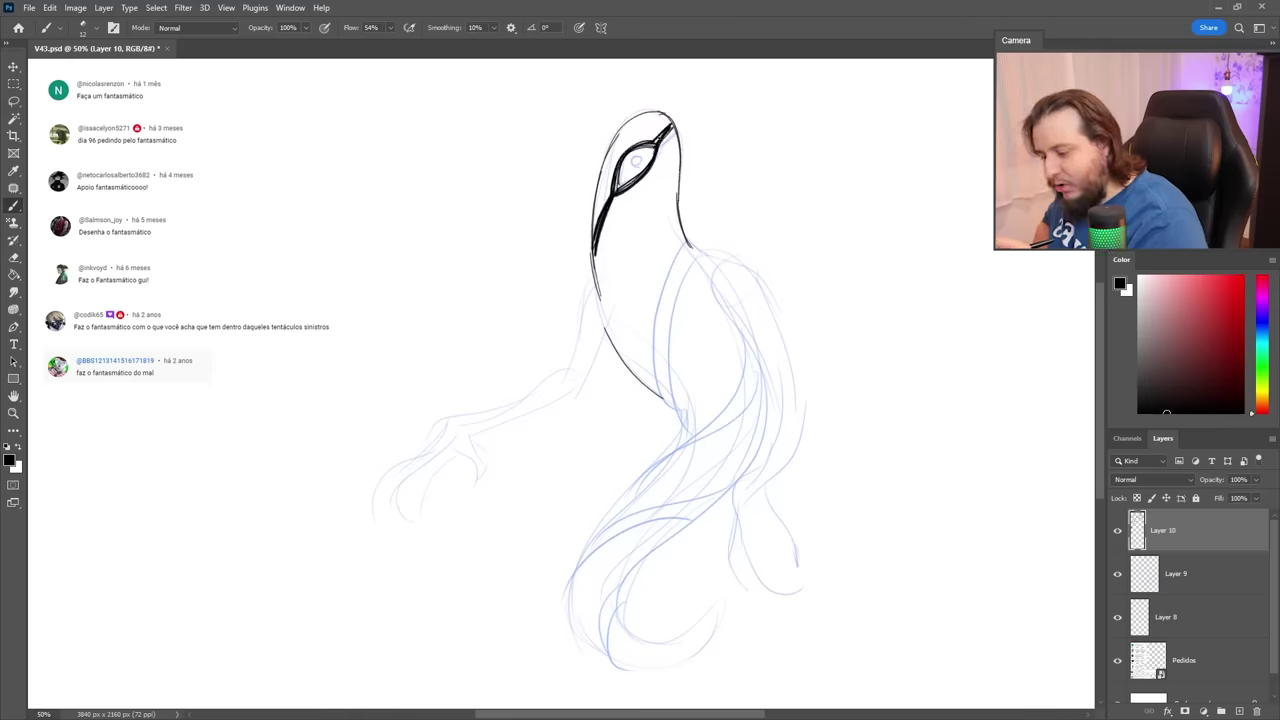
{"action": "left_click_drag", "start_coordinate": [626, 192], "coordinate": [594, 264]}
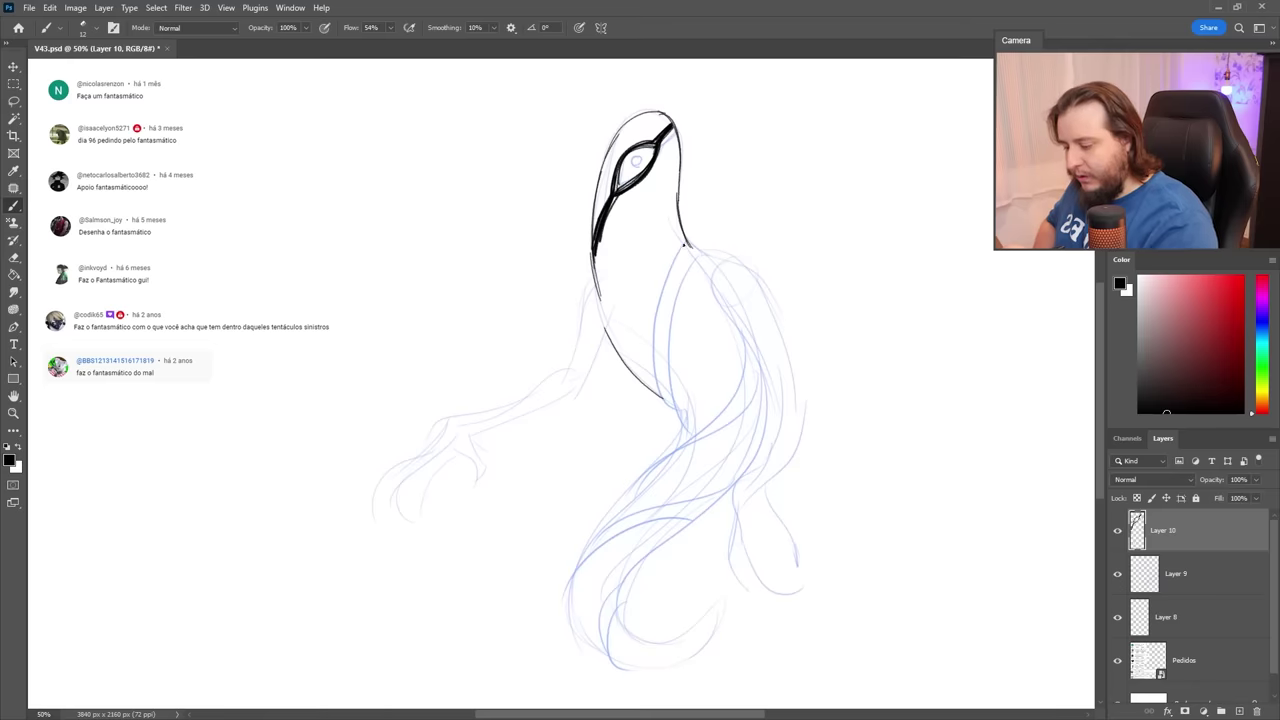
Ink two thick curved chest lines from the neck base to the waist and the outer contour of the tail.
{"action": "left_click_drag", "start_coordinate": [686, 244], "coordinate": [660, 404]}
{"action": "left_click_drag", "start_coordinate": [668, 298], "coordinate": [648, 406]}
{"action": "mouse_move", "coordinate": [686, 240]}
{"action": "left_mouse_down"}
{"action": "mouse_move", "coordinate": [644, 392]}
{"action": "mouse_move", "coordinate": [644, 366]}
{"action": "mouse_move", "coordinate": [652, 396]}
{"action": "left_mouse_up"}
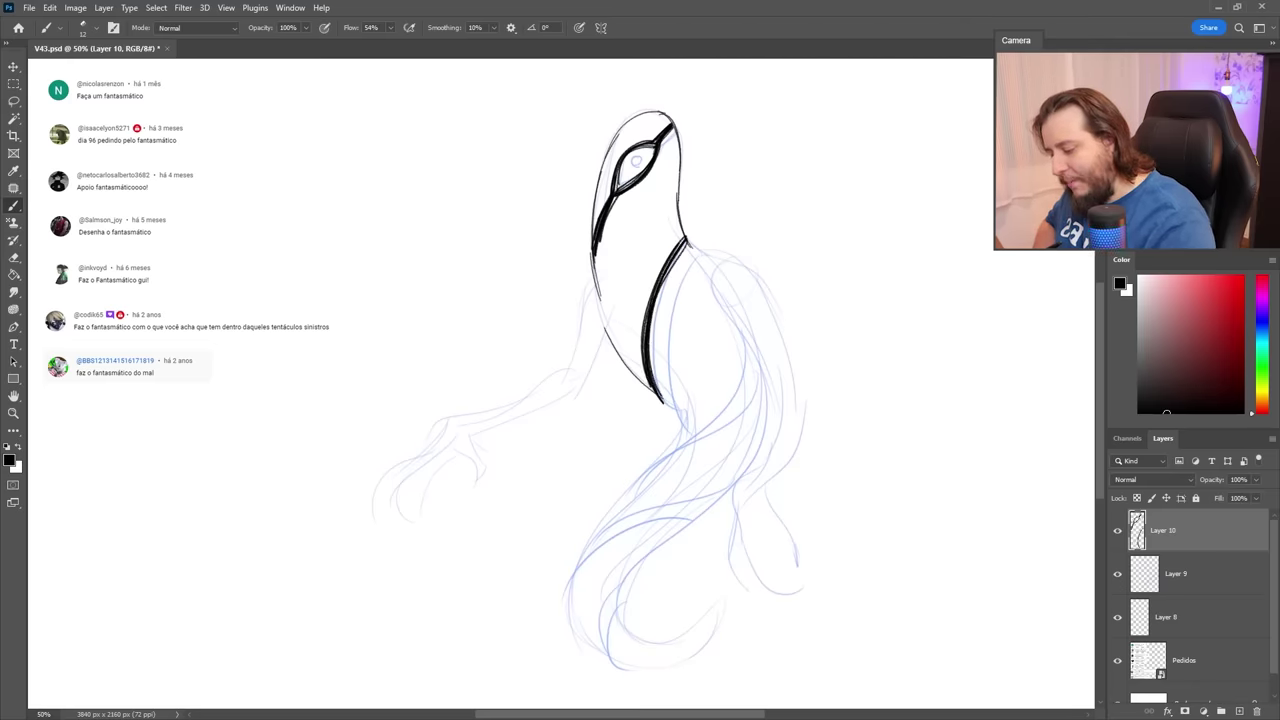
{"action": "mouse_move", "coordinate": [684, 242]}
{"action": "left_mouse_down"}
{"action": "mouse_move", "coordinate": [662, 392]}
{"action": "mouse_move", "coordinate": [674, 360]}
{"action": "mouse_move", "coordinate": [664, 406]}
{"action": "mouse_move", "coordinate": [680, 430]}
{"action": "mouse_move", "coordinate": [576, 610]}
{"action": "left_mouse_up"}
{"action": "left_click_drag", "start_coordinate": [598, 532], "coordinate": [628, 672]}
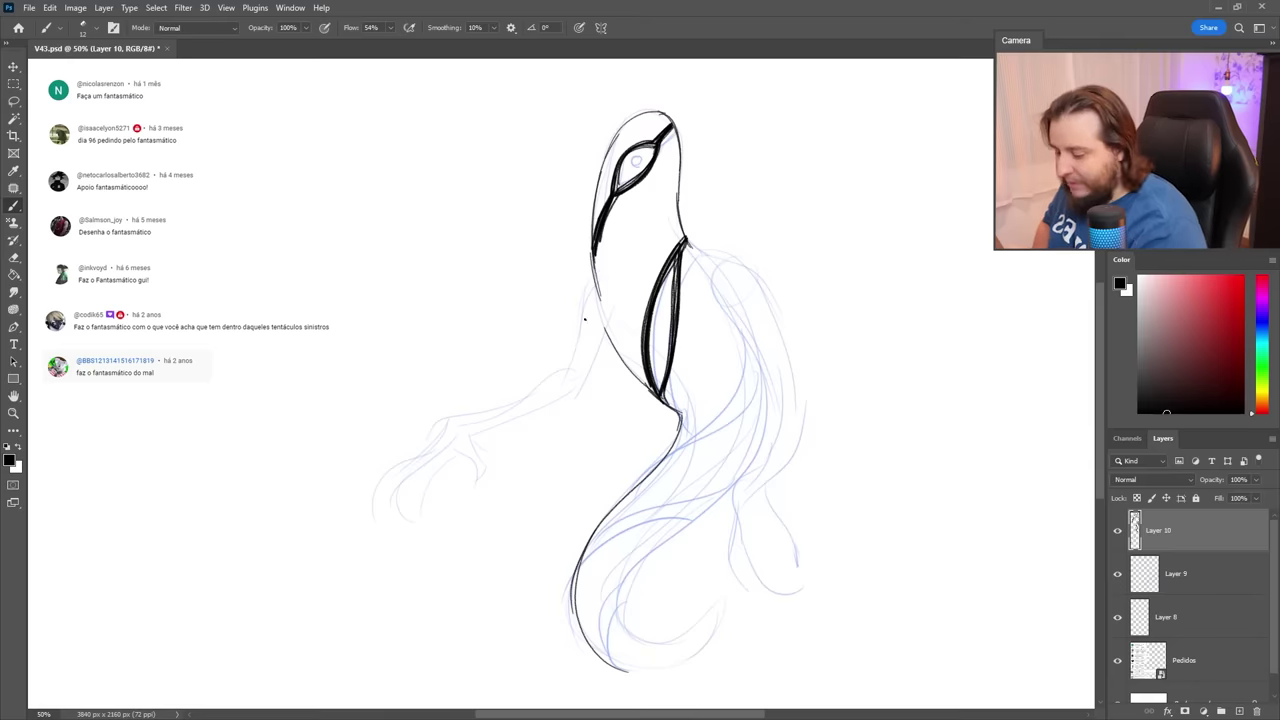
Ink the upper arm and forearm of the forward-reaching arm down to the wrist.
{"action": "left_click_drag", "start_coordinate": [597, 283], "coordinate": [558, 380]}
{"action": "left_click_drag", "start_coordinate": [604, 332], "coordinate": [571, 398]}
{"action": "left_click_drag", "start_coordinate": [561, 376], "coordinate": [446, 424]}
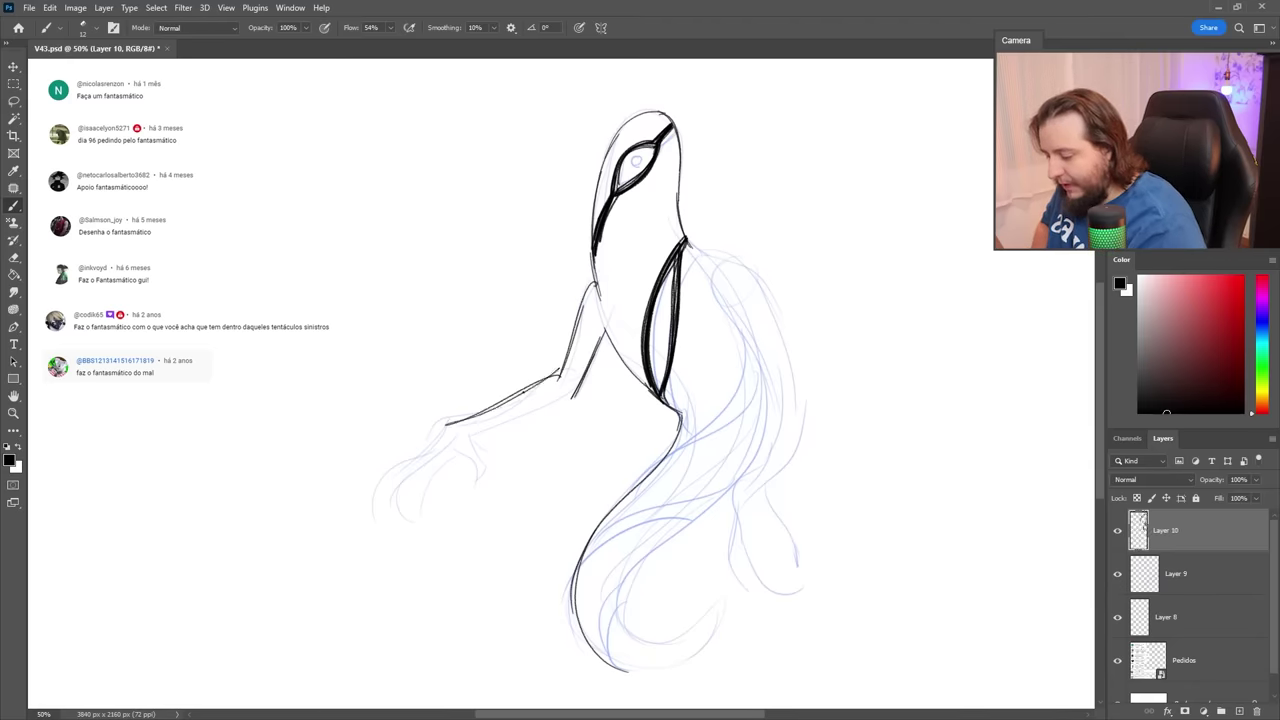
{"action": "left_click_drag", "start_coordinate": [574, 398], "coordinate": [463, 436]}
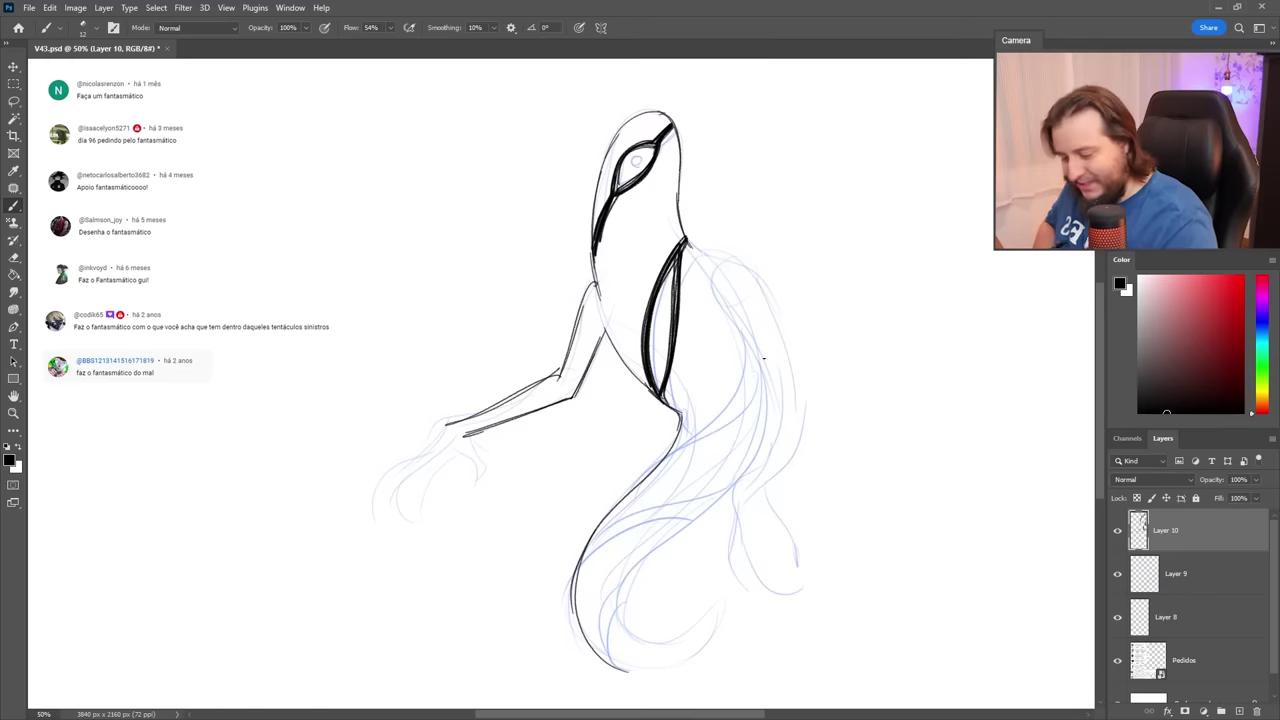
Ink the back shoulder and both edges of the hanging arm down to the wrist.
{"action": "left_click_drag", "start_coordinate": [688, 246], "coordinate": [812, 400]}
{"action": "left_click_drag", "start_coordinate": [718, 292], "coordinate": [790, 405]}
{"action": "mouse_move", "coordinate": [758, 298]}
{"action": "left_mouse_down"}
{"action": "mouse_move", "coordinate": [812, 398]}
{"action": "mouse_move", "coordinate": [752, 484]}
{"action": "left_mouse_up"}
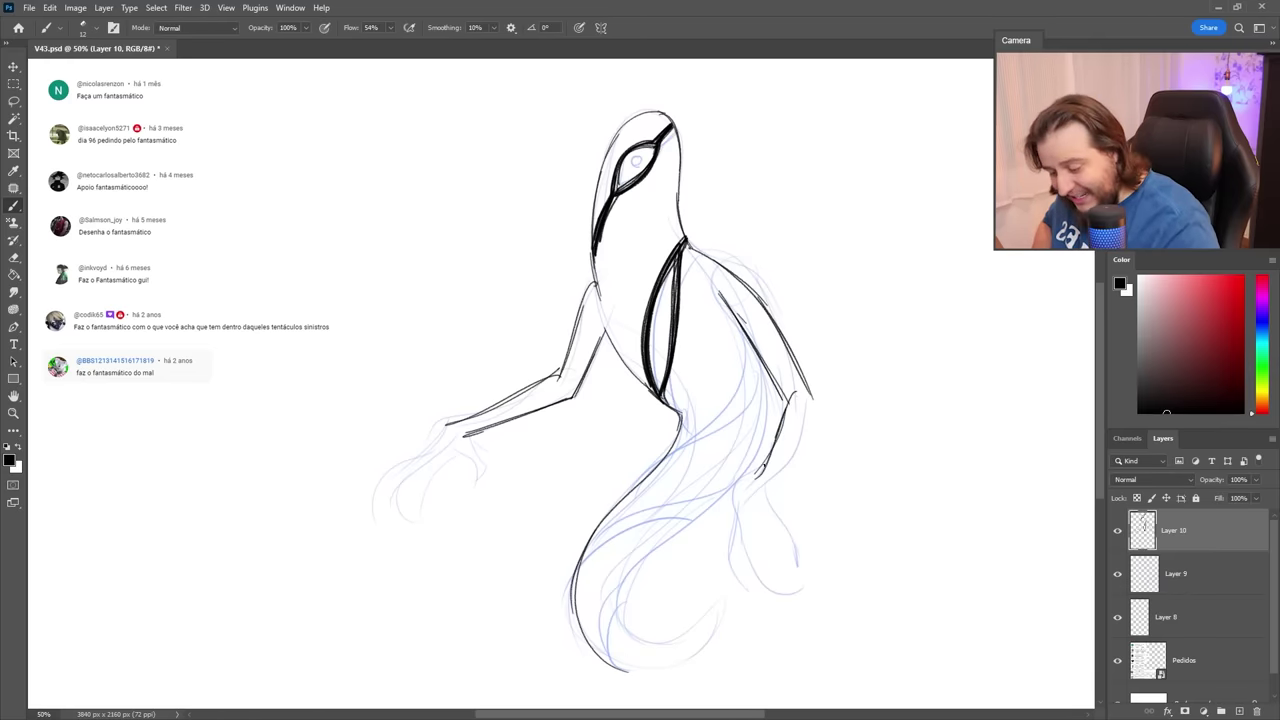
{"action": "left_click_drag", "start_coordinate": [778, 432], "coordinate": [746, 487]}
{"action": "left_click_drag", "start_coordinate": [815, 398], "coordinate": [760, 482]}
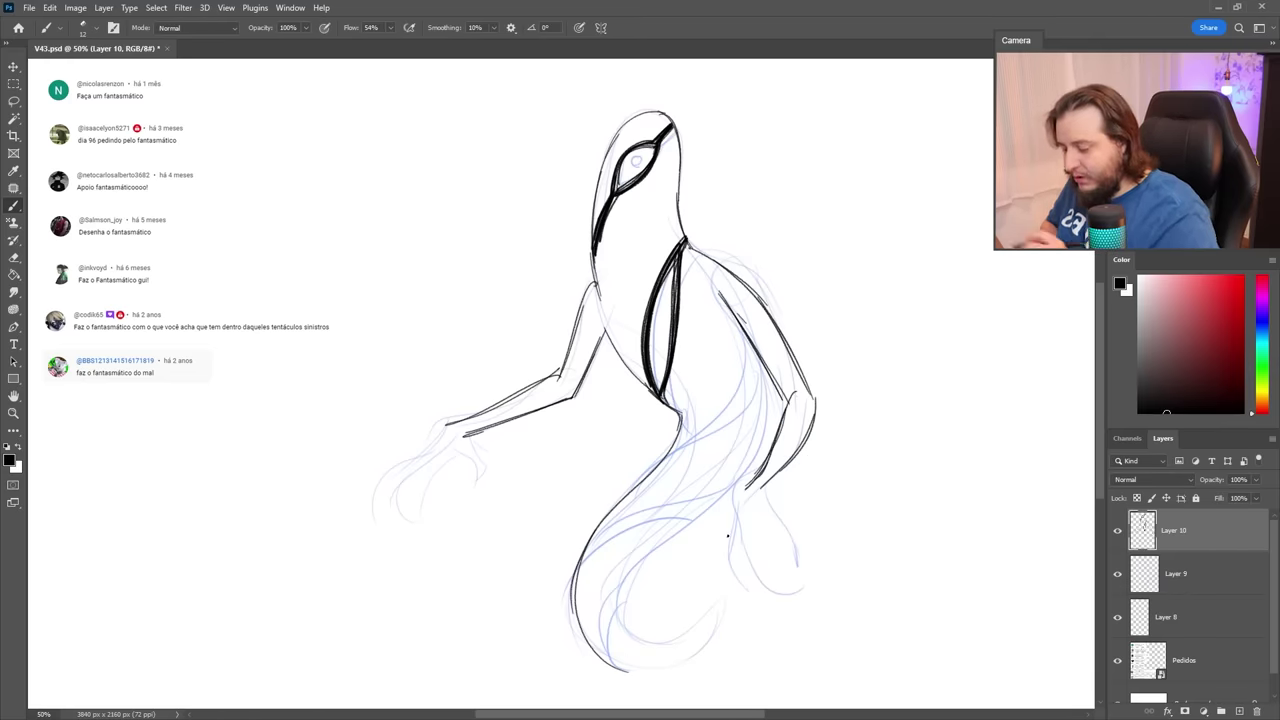
Ink the curved claws and thumb of the forward-reaching hand, following the sketch.
{"action": "mouse_move", "coordinate": [448, 422]}
{"action": "left_mouse_down"}
{"action": "mouse_move", "coordinate": [394, 467]}
{"action": "mouse_move", "coordinate": [374, 520]}
{"action": "left_mouse_up"}
{"action": "left_click_drag", "start_coordinate": [408, 482], "coordinate": [384, 502]}
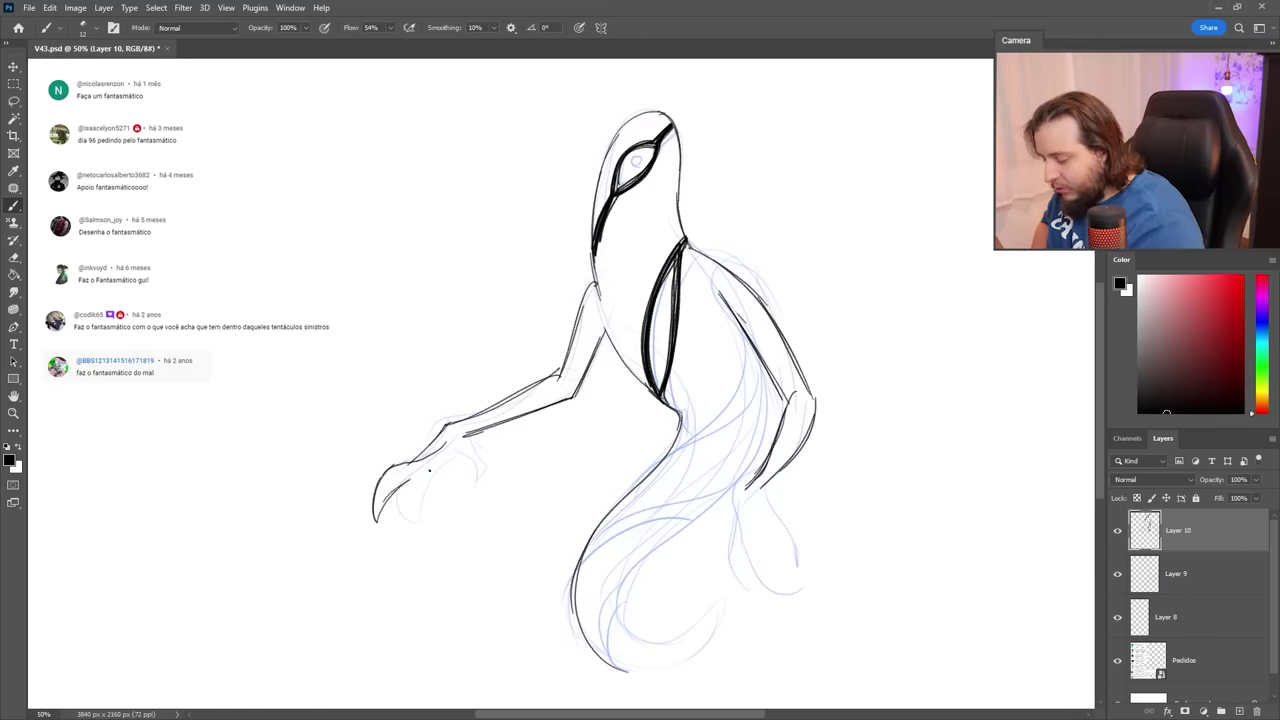
{"action": "left_click_drag", "start_coordinate": [442, 466], "coordinate": [477, 465]}
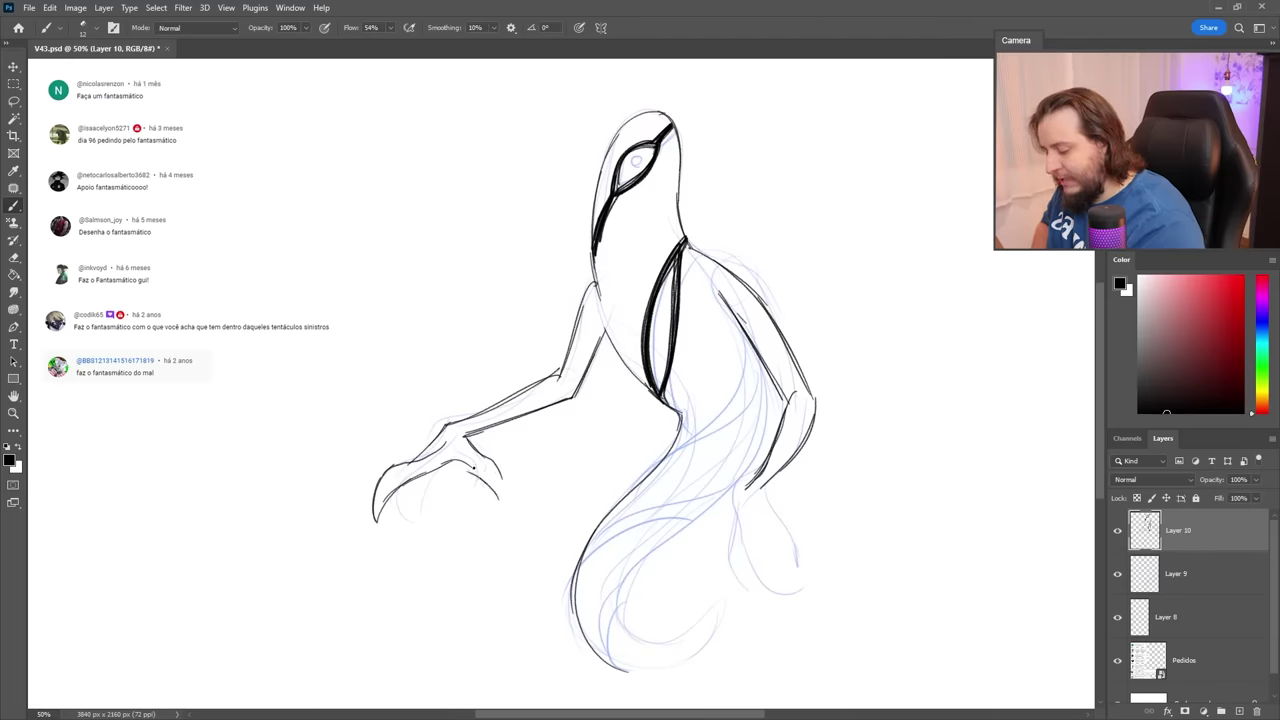
{"action": "left_click_drag", "start_coordinate": [399, 484], "coordinate": [407, 530]}
{"action": "left_click_drag", "start_coordinate": [432, 470], "coordinate": [408, 530]}
{"action": "key", "text": "ctrl+z"}
{"action": "key", "text": "ctrl+z"}
{"action": "key", "text": "ctrl+z"}
{"action": "left_click_drag", "start_coordinate": [400, 485], "coordinate": [406, 524]}
{"action": "left_click_drag", "start_coordinate": [429, 472], "coordinate": [407, 518]}
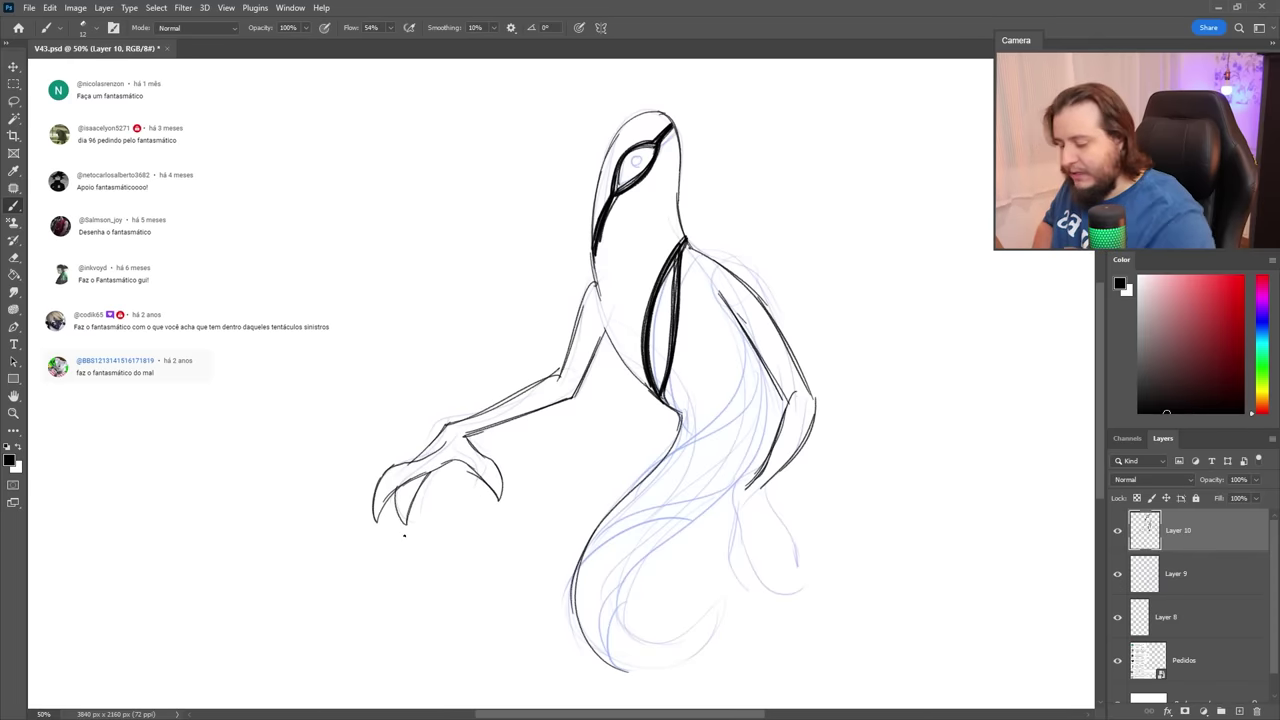
Ink the hanging hand with its long pointed fingers below the wrist.
{"action": "mouse_move", "coordinate": [746, 482]}
{"action": "left_mouse_down"}
{"action": "mouse_move", "coordinate": [722, 551]}
{"action": "mouse_move", "coordinate": [749, 592]}
{"action": "left_mouse_up"}
{"action": "left_click_drag", "start_coordinate": [739, 551], "coordinate": [738, 561]}
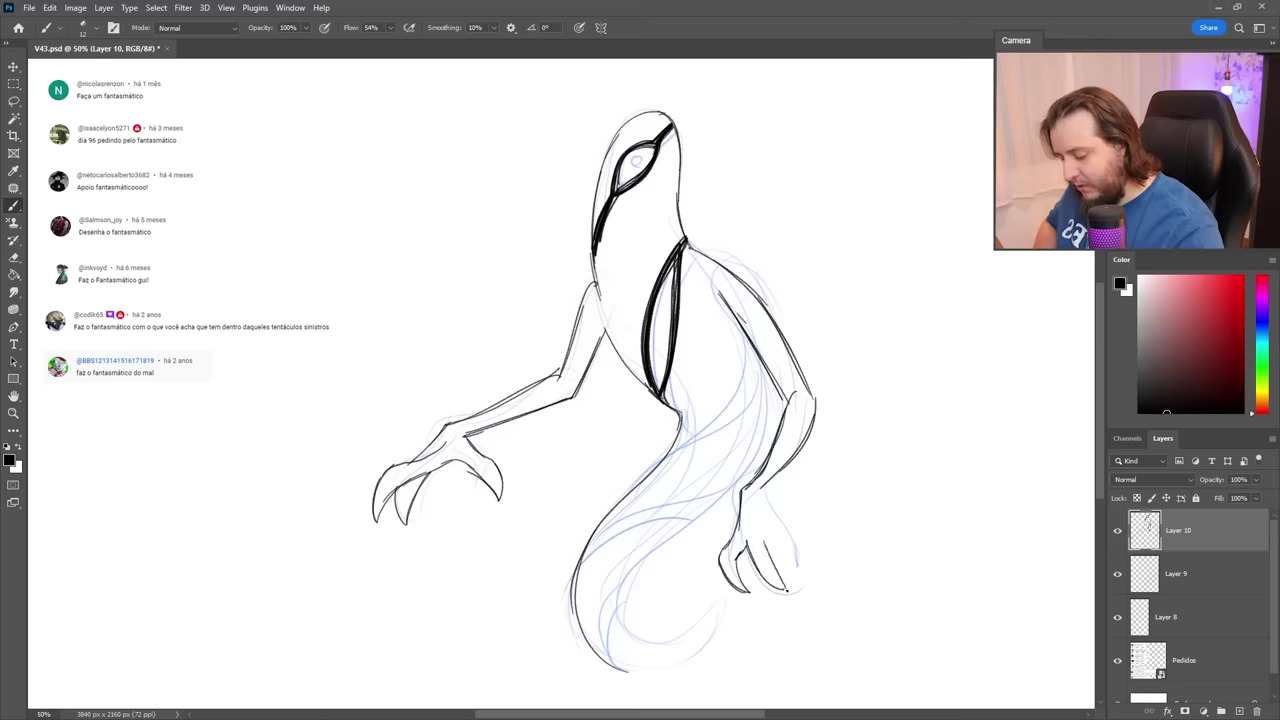
{"action": "left_click_drag", "start_coordinate": [768, 503], "coordinate": [800, 585]}
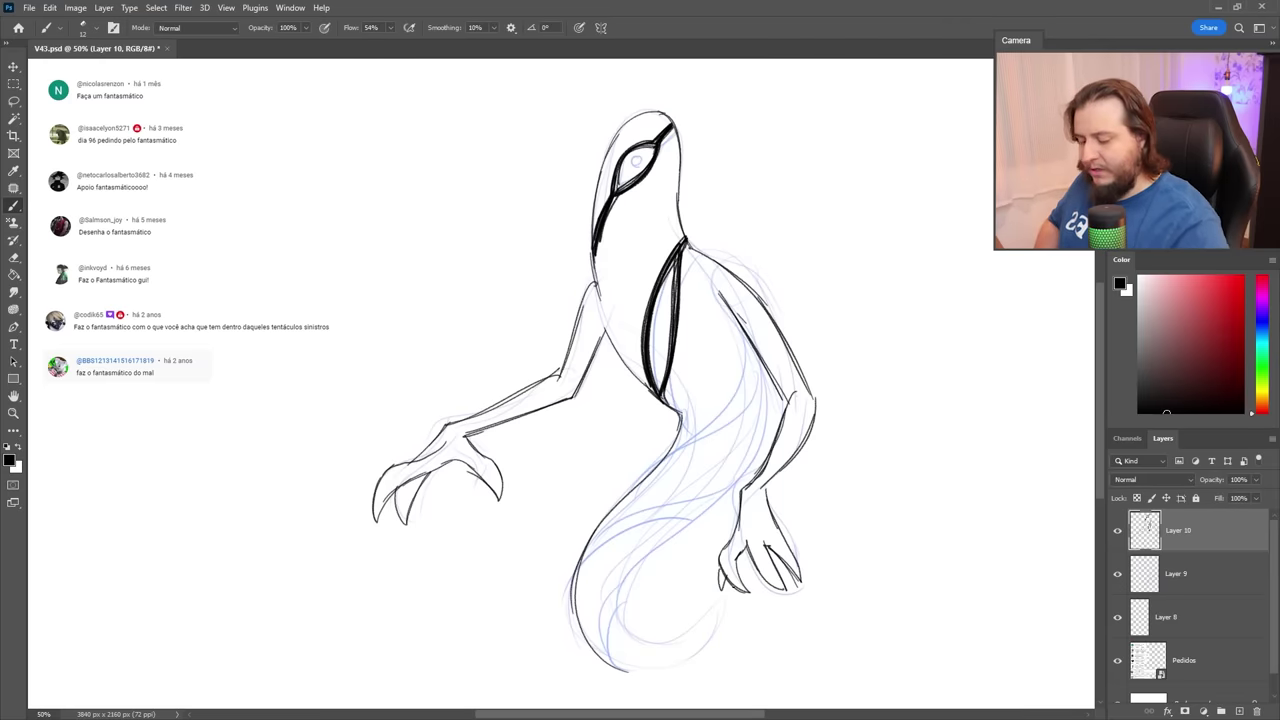
Ink the inner contour from the torso down the tail and close the tail with an upward-curling pointed tip.
{"action": "mouse_move", "coordinate": [767, 362]}
{"action": "left_mouse_down"}
{"action": "mouse_move", "coordinate": [761, 443]}
{"action": "mouse_move", "coordinate": [694, 524]}
{"action": "left_mouse_up"}
{"action": "left_click_drag", "start_coordinate": [690, 527], "coordinate": [627, 633]}
{"action": "key", "text": "ctrl+z"}
{"action": "key", "text": "ctrl+z"}
{"action": "left_click_drag", "start_coordinate": [699, 518], "coordinate": [627, 635]}
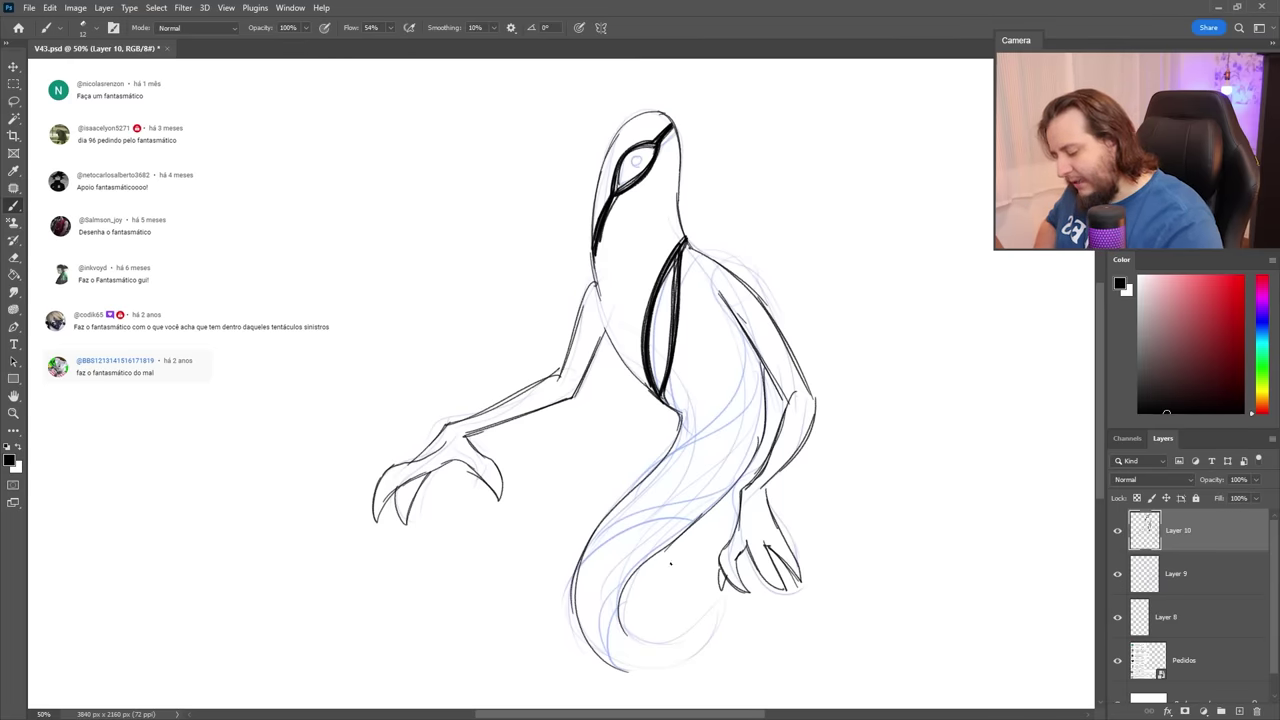
{"action": "key", "text": "ctrl+z"}
{"action": "left_click_drag", "start_coordinate": [758, 438], "coordinate": [618, 636]}
{"action": "left_click_drag", "start_coordinate": [760, 444], "coordinate": [698, 510]}
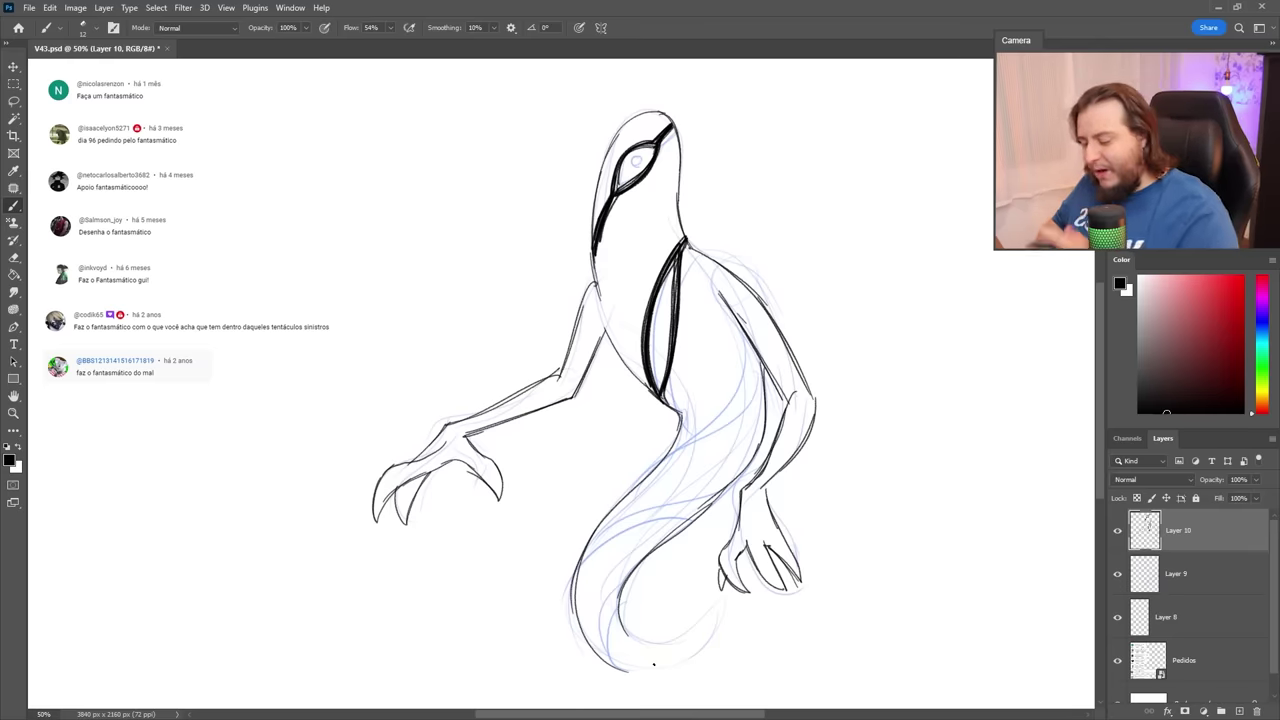
{"action": "left_click_drag", "start_coordinate": [630, 642], "coordinate": [713, 601]}
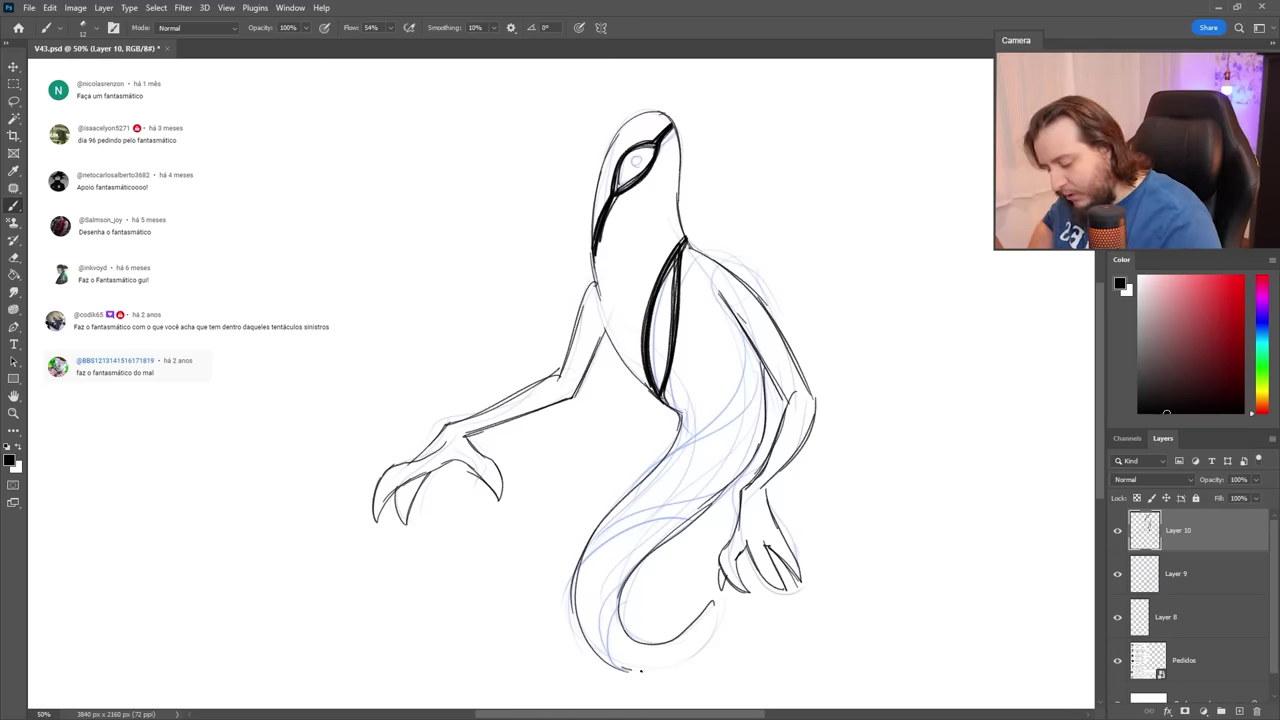
{"action": "left_click_drag", "start_coordinate": [641, 671], "coordinate": [714, 601]}
{"action": "left_click_drag", "start_coordinate": [926, 312], "coordinate": [938, 540]}
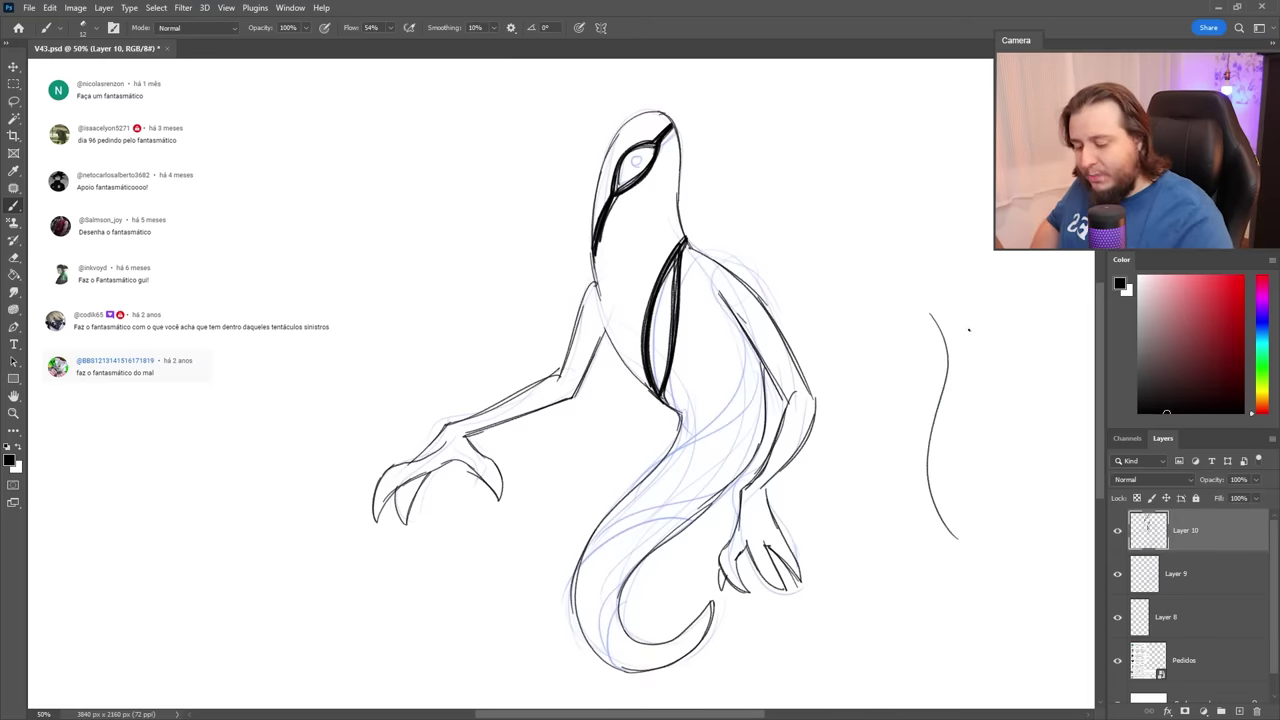
{"action": "left_click_drag", "start_coordinate": [958, 330], "coordinate": [1003, 610]}
{"action": "key", "text": "ctrl+z"}
{"action": "key", "text": "ctrl+z"}
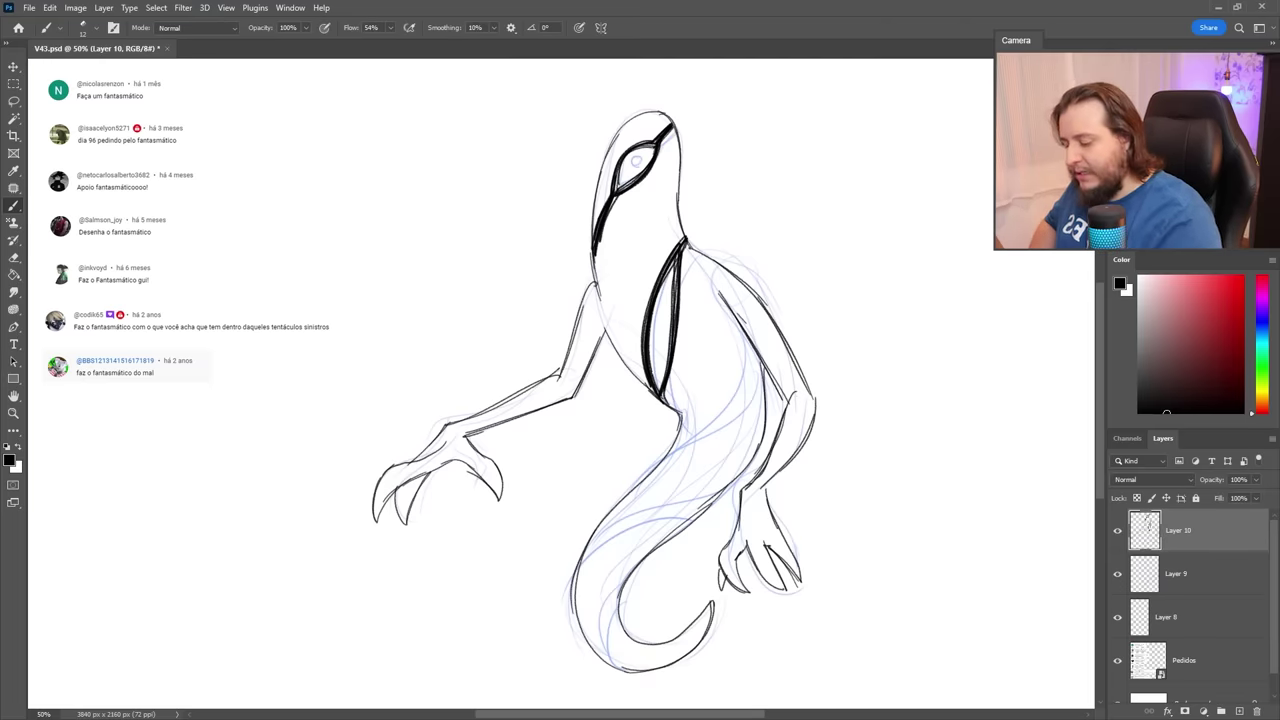
{"action": "mouse_move", "coordinate": [667, 369]}
{"action": "left_mouse_down"}
{"action": "mouse_move", "coordinate": [633, 458]}
{"action": "mouse_move", "coordinate": [663, 393]}
{"action": "mouse_move", "coordinate": [535, 519]}
{"action": "mouse_move", "coordinate": [656, 396]}
{"action": "left_mouse_up"}
{"action": "key", "text": "ctrl+z"}
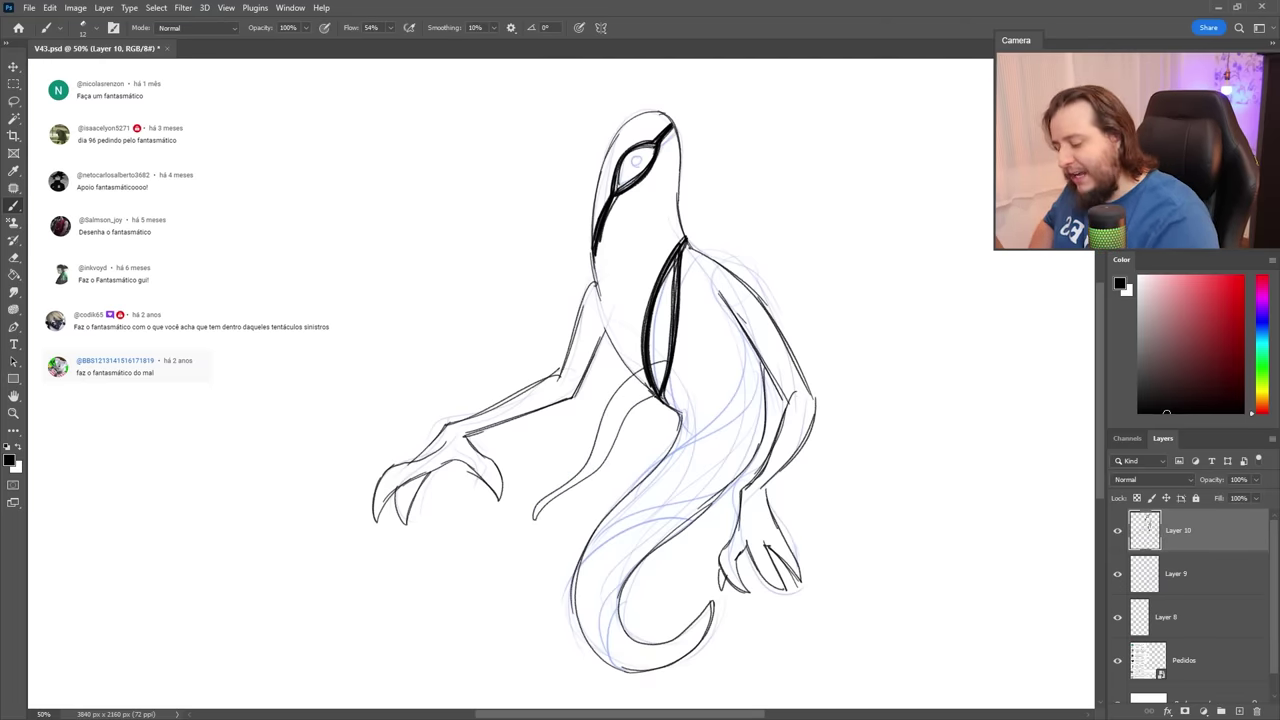
{"action": "key", "text": "ctrl+z"}
{"action": "key", "text": "ctrl+z"}
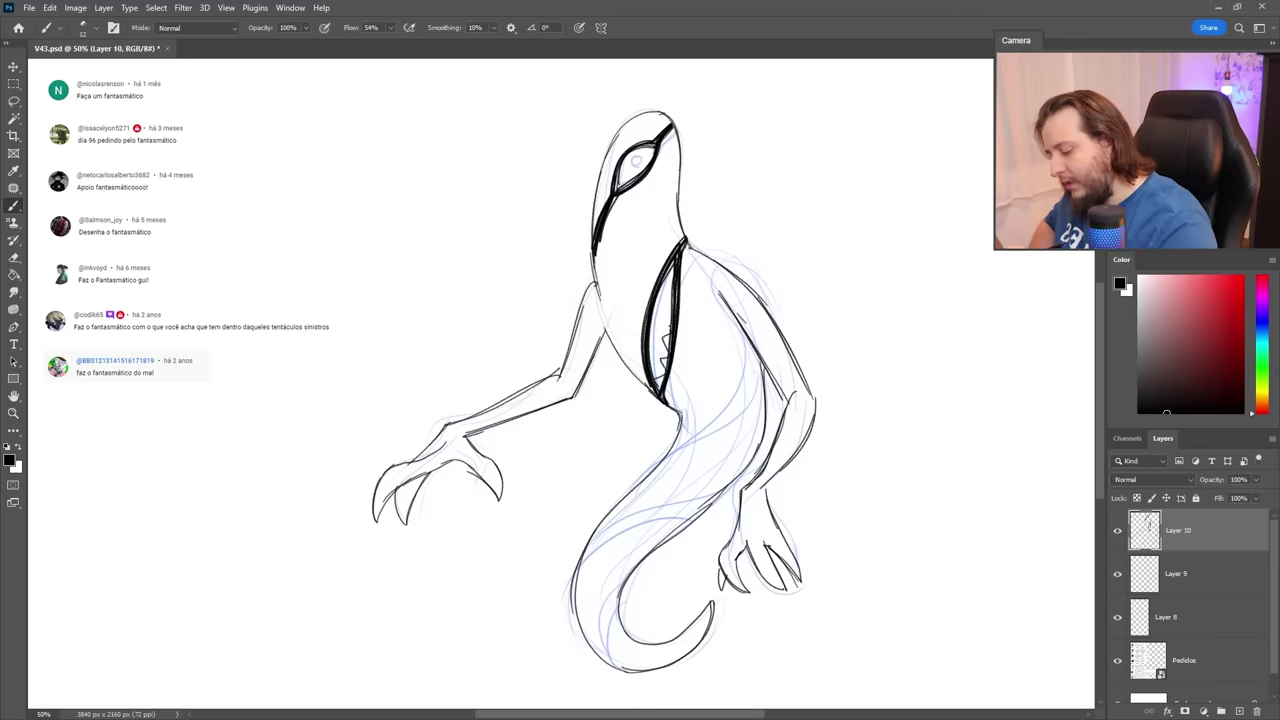
Ink zigzag teeth inside the chest opening and a thick diagonal band across the body below the waist.
{"action": "left_click_drag", "start_coordinate": [670, 276], "coordinate": [664, 334]}
{"action": "left_click_drag", "start_coordinate": [660, 318], "coordinate": [650, 328]}
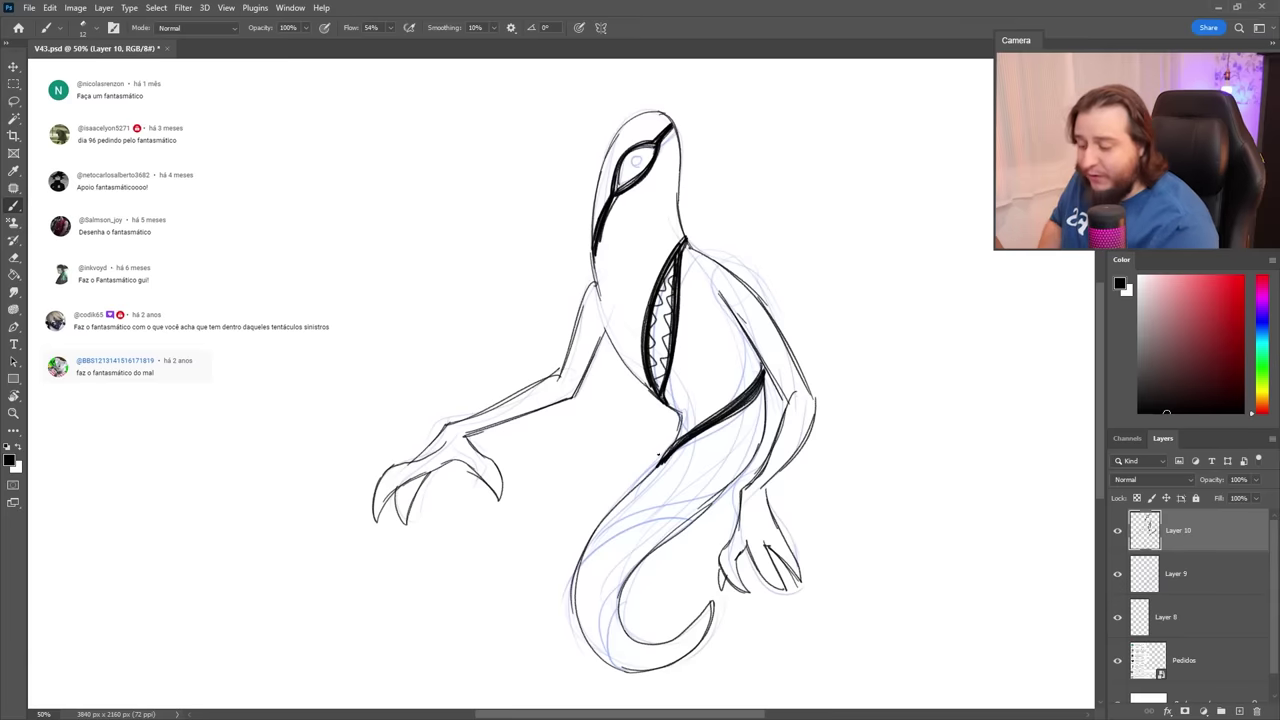
{"action": "left_click_drag", "start_coordinate": [656, 470], "coordinate": [763, 383]}
Outline two curved stripes spiralling around the middle and lower tail.
{"action": "left_click_drag", "start_coordinate": [764, 438], "coordinate": [603, 541]}
{"action": "key", "text": "ctrl+z"}
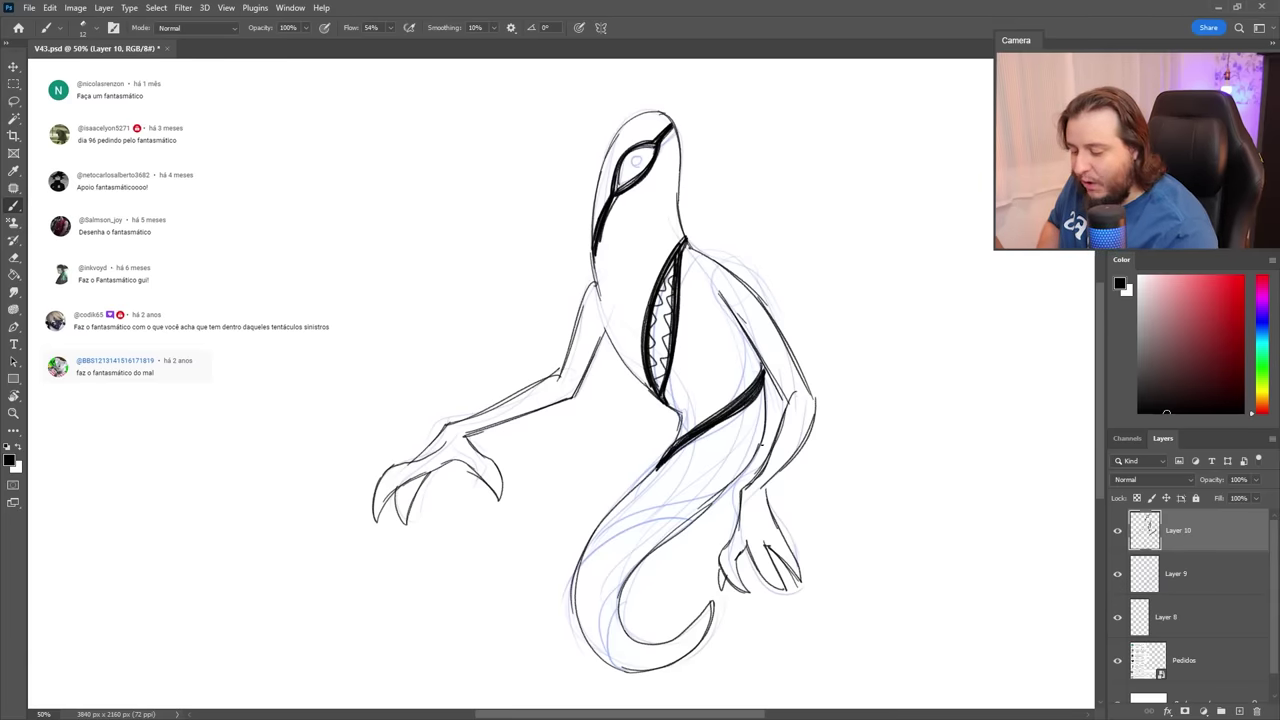
{"action": "mouse_move", "coordinate": [761, 445]}
{"action": "left_mouse_down"}
{"action": "mouse_move", "coordinate": [602, 528]}
{"action": "mouse_move", "coordinate": [727, 464]}
{"action": "left_mouse_up"}
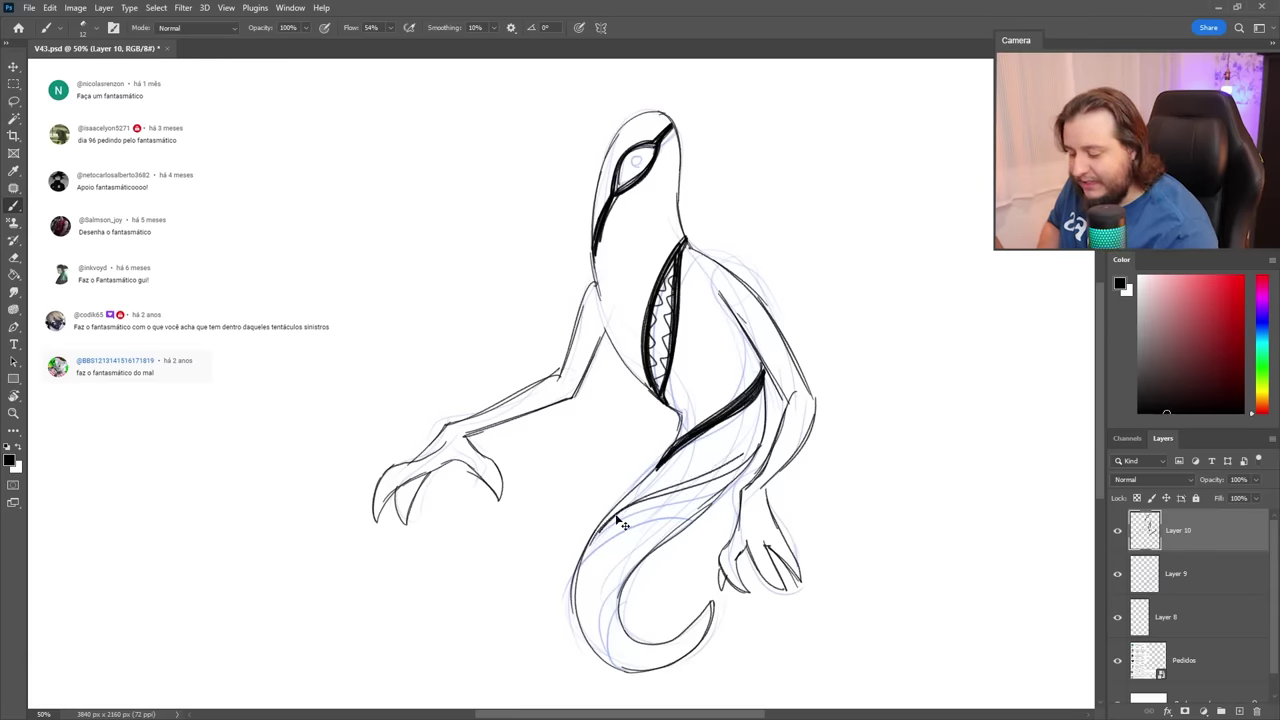
{"action": "key", "text": "ctrl+z"}
{"action": "left_click_drag", "start_coordinate": [590, 540], "coordinate": [668, 497]}
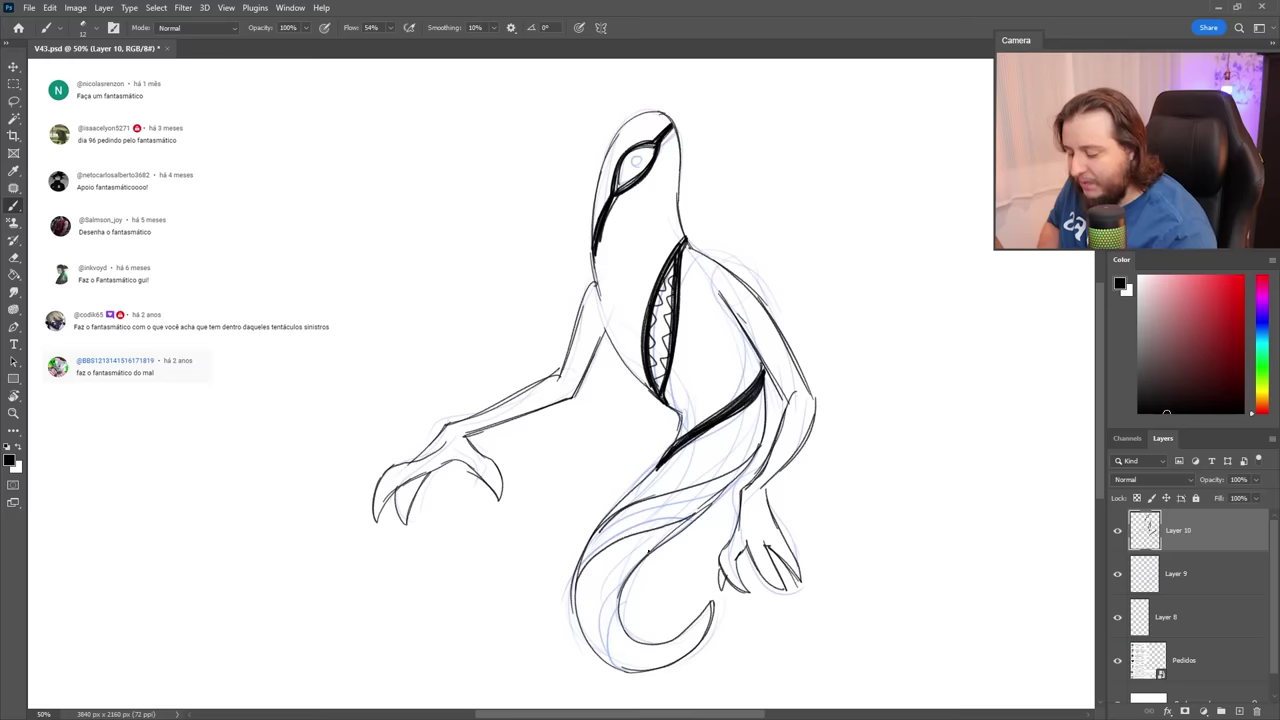
{"action": "left_click_drag", "start_coordinate": [648, 550], "coordinate": [590, 607]}
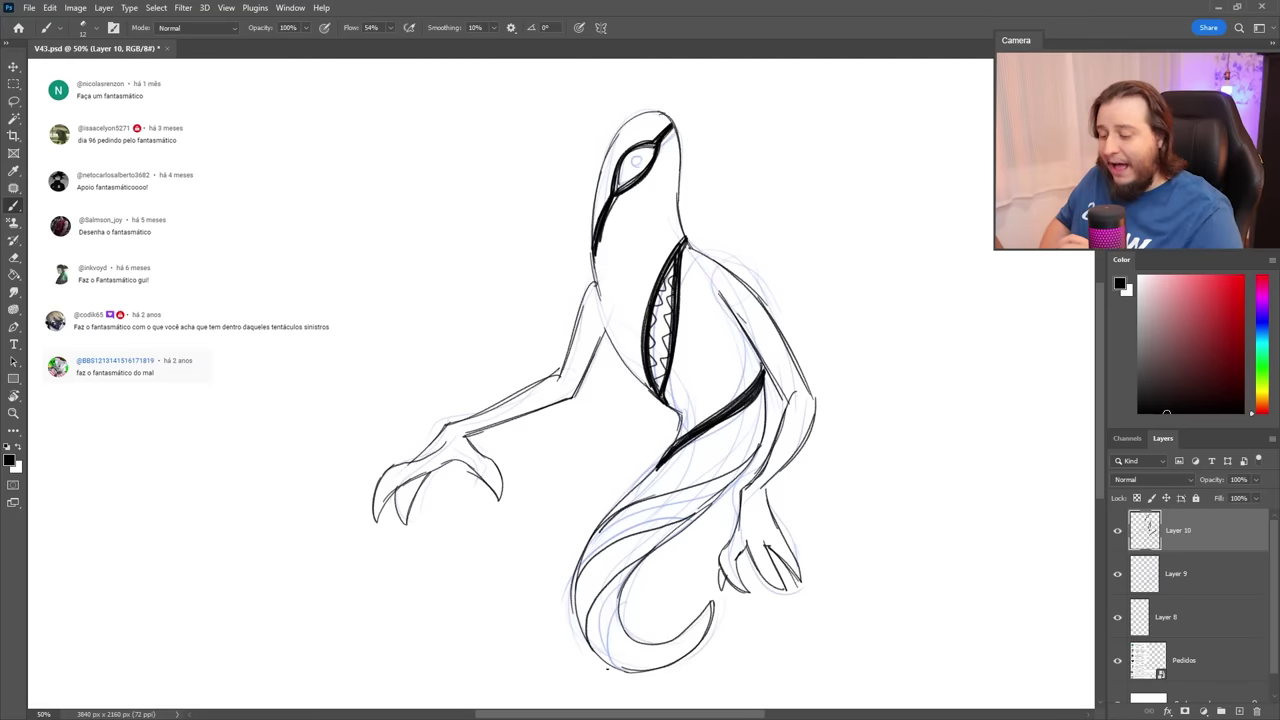
Fill the middle tail stripe and the lower stripe reaching the curled tip with black using the Paint Bucket.
{"action": "key", "text": "g"}
{"action": "left_click", "coordinate": [657, 514]}
{"action": "left_click", "coordinate": [665, 544]}
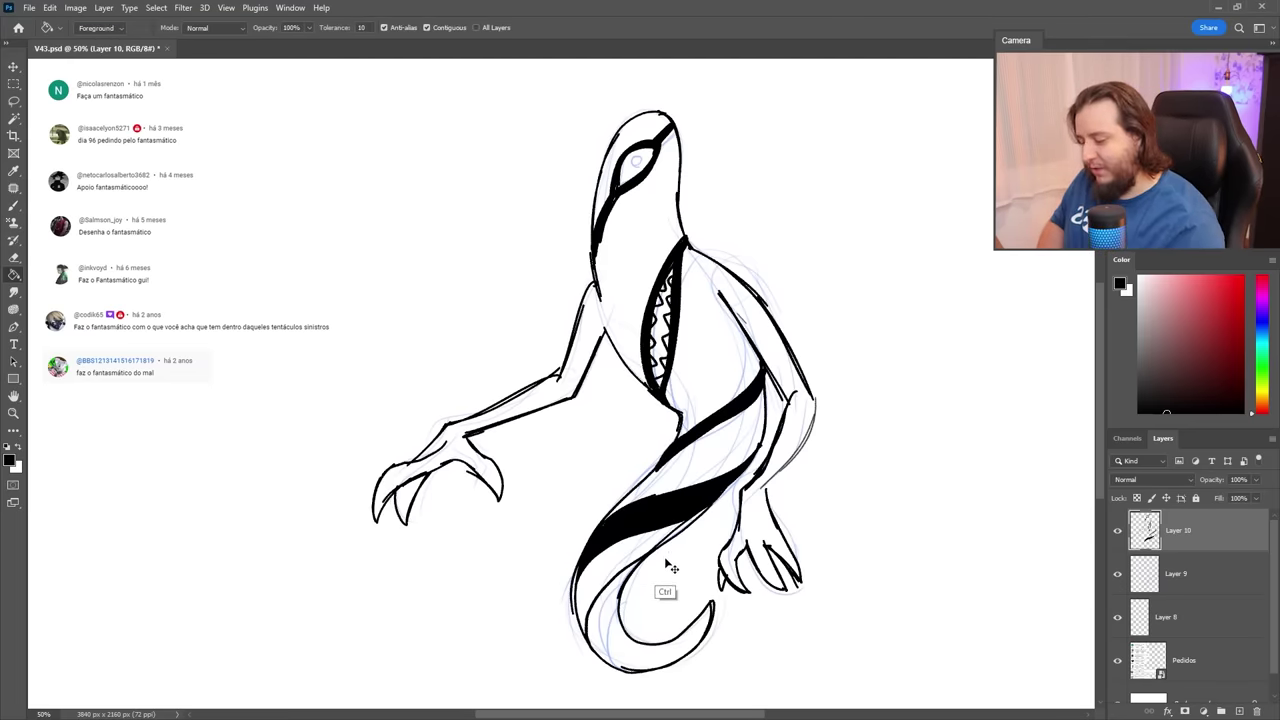
{"action": "key", "text": "ctrl+z"}
{"action": "left_click", "coordinate": [645, 654]}
Thicken the upper diagonal band below the waist into a solid black stripe using the Redondíssimo brush at 28 px.
{"action": "key", "text": "b"}
{"action": "left_click_drag", "start_coordinate": [744, 411], "coordinate": [667, 461]}
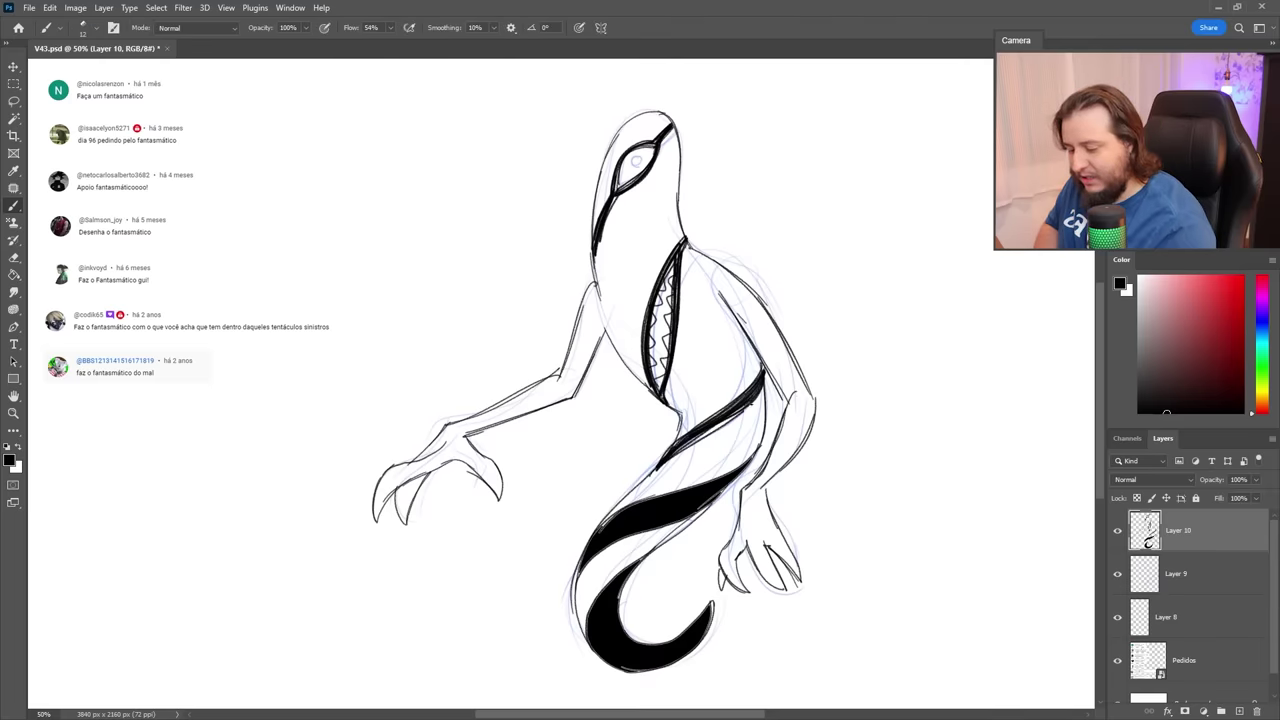
{"action": "mouse_move", "coordinate": [762, 388]}
{"action": "left_mouse_down"}
{"action": "mouse_move", "coordinate": [680, 454]}
{"action": "mouse_move", "coordinate": [753, 360]}
{"action": "left_mouse_up"}
{"action": "left_click_drag", "start_coordinate": [725, 409], "coordinate": [757, 361]}
{"action": "mouse_move", "coordinate": [735, 404]}
{"action": "left_mouse_down"}
{"action": "mouse_move", "coordinate": [762, 363]}
{"action": "mouse_move", "coordinate": [748, 400]}
{"action": "left_mouse_up"}
{"action": "right_click", "coordinate": [767, 372]}
{"action": "left_click", "coordinate": [950, 463]}
{"action": "left_click", "coordinate": [846, 203]}
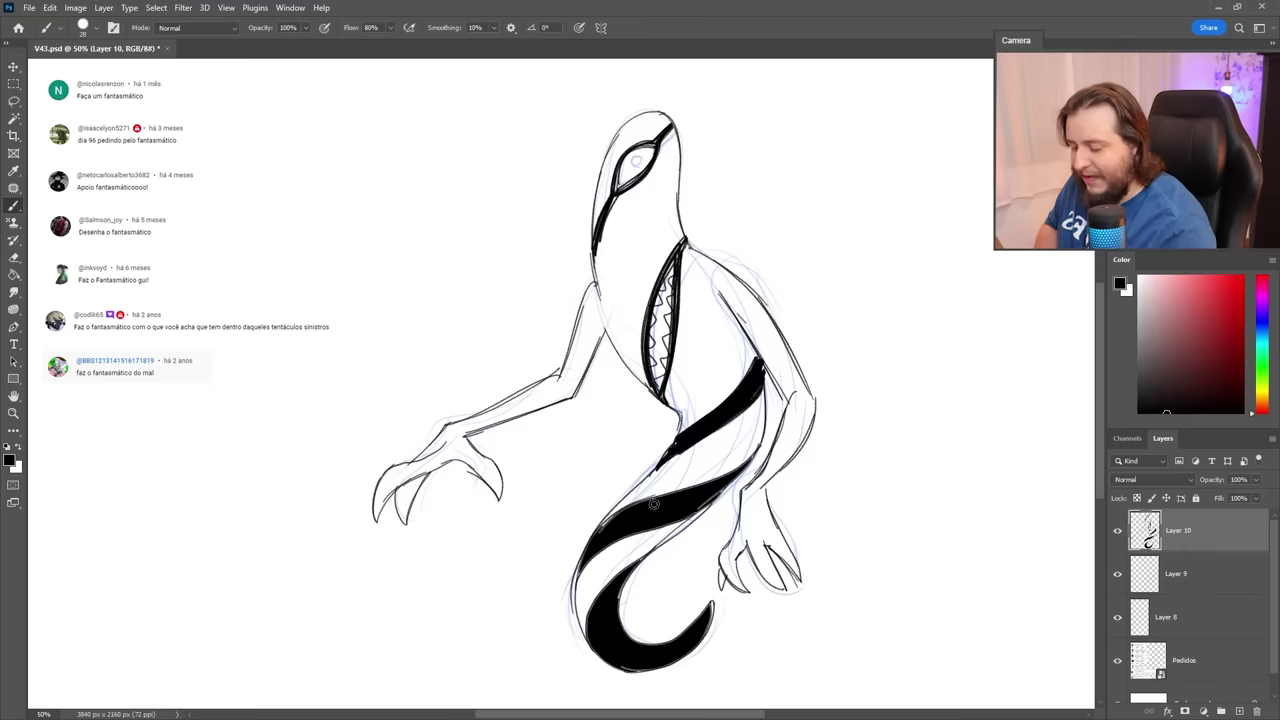
Reduce the brush size and thicken the black edges of the chest opening.
{"action": "right_click", "coordinate": [708, 331]}
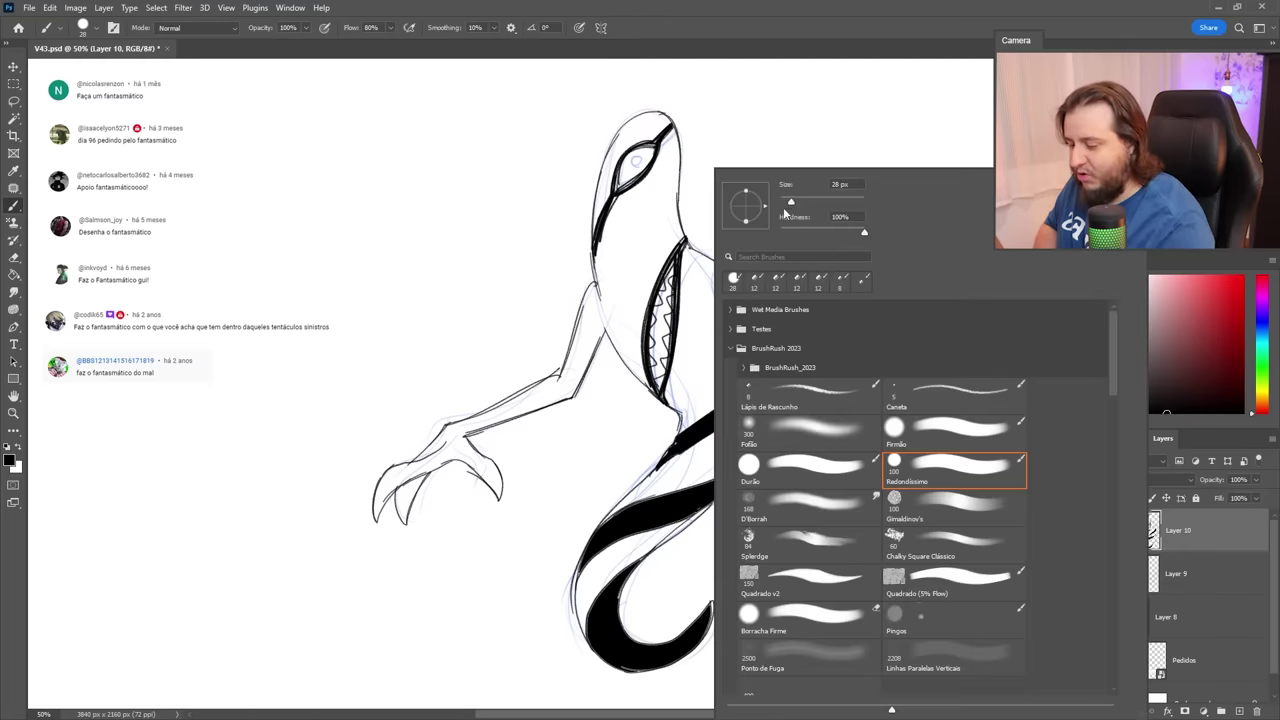
{"action": "left_click", "coordinate": [787, 205]}
{"action": "mouse_move", "coordinate": [685, 239]}
{"action": "left_mouse_down"}
{"action": "mouse_move", "coordinate": [651, 391]}
{"action": "mouse_move", "coordinate": [665, 378]}
{"action": "left_mouse_up"}
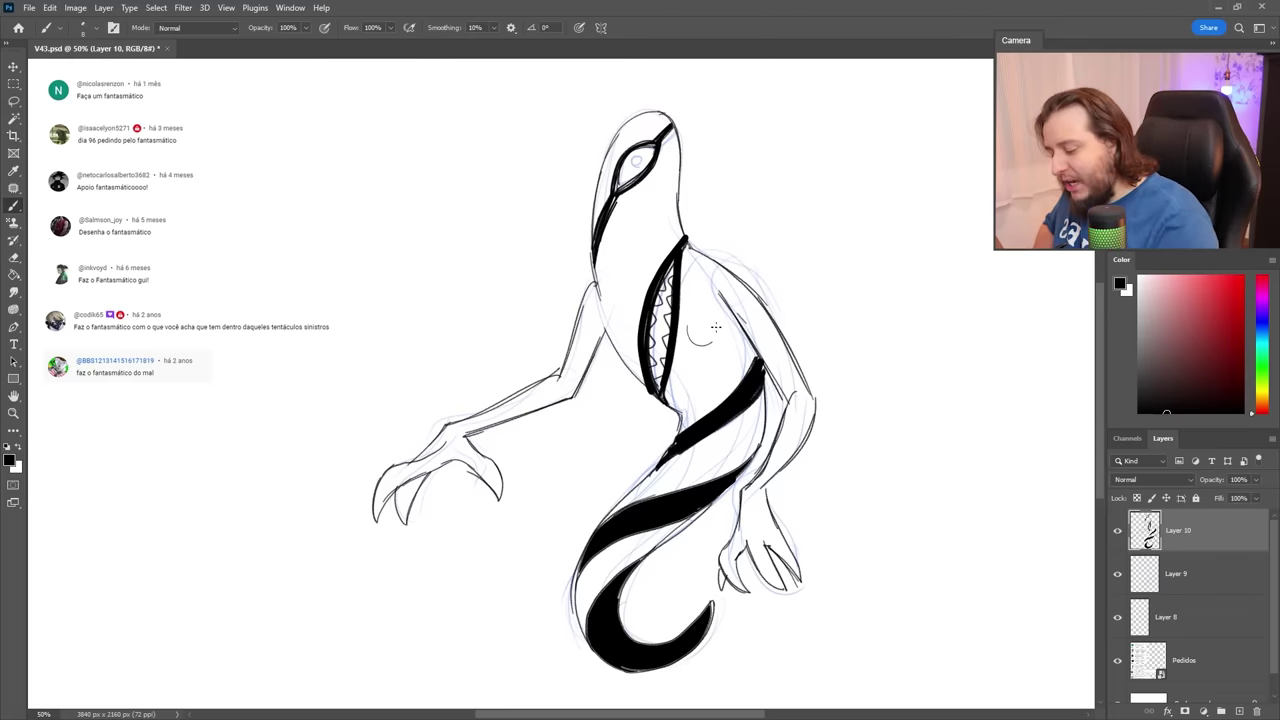
Draw a round hourglass badge on the chest beside the opening and thicken the dark band running down from the eye.
{"action": "mouse_move", "coordinate": [716, 327]}
{"action": "left_mouse_down"}
{"action": "mouse_move", "coordinate": [690, 320]}
{"action": "mouse_move", "coordinate": [714, 340]}
{"action": "mouse_move", "coordinate": [692, 325]}
{"action": "mouse_move", "coordinate": [704, 316]}
{"action": "mouse_move", "coordinate": [689, 332]}
{"action": "mouse_move", "coordinate": [711, 342]}
{"action": "left_mouse_up"}
{"action": "key", "text": "ctrl+z"}
{"action": "key", "text": "ctrl+z"}
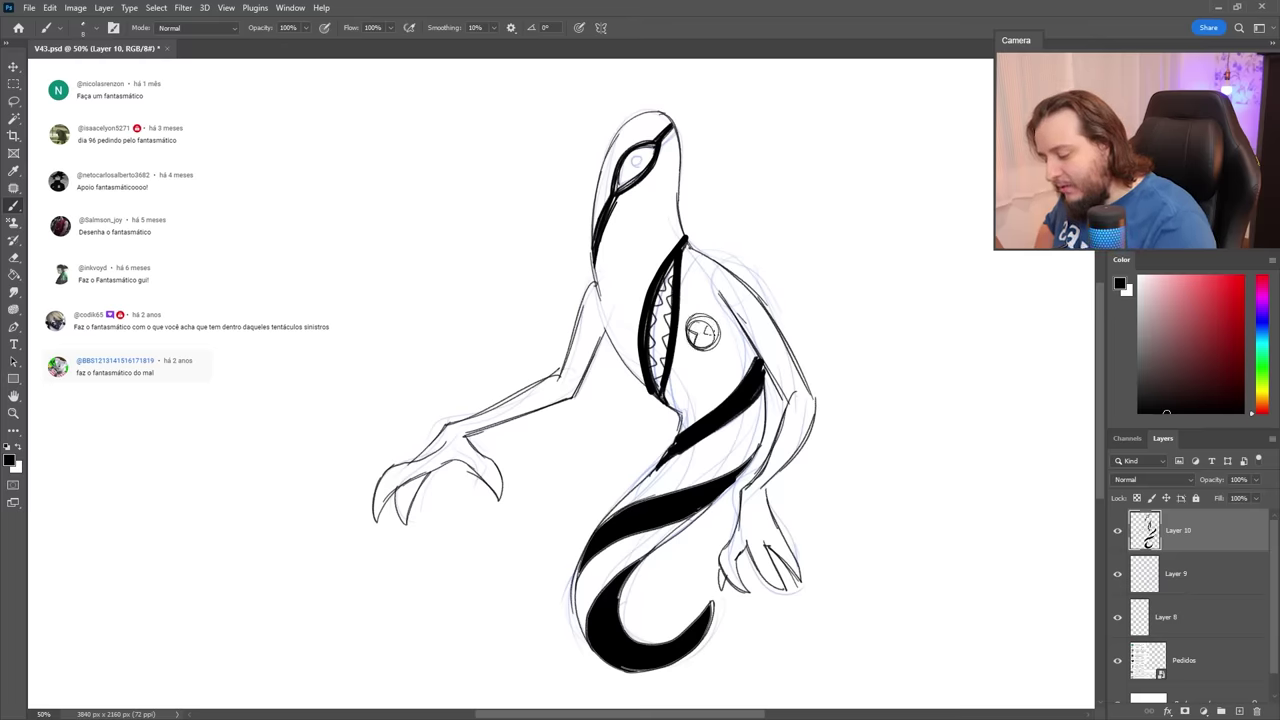
{"action": "left_click_drag", "start_coordinate": [697, 313], "coordinate": [718, 298]}
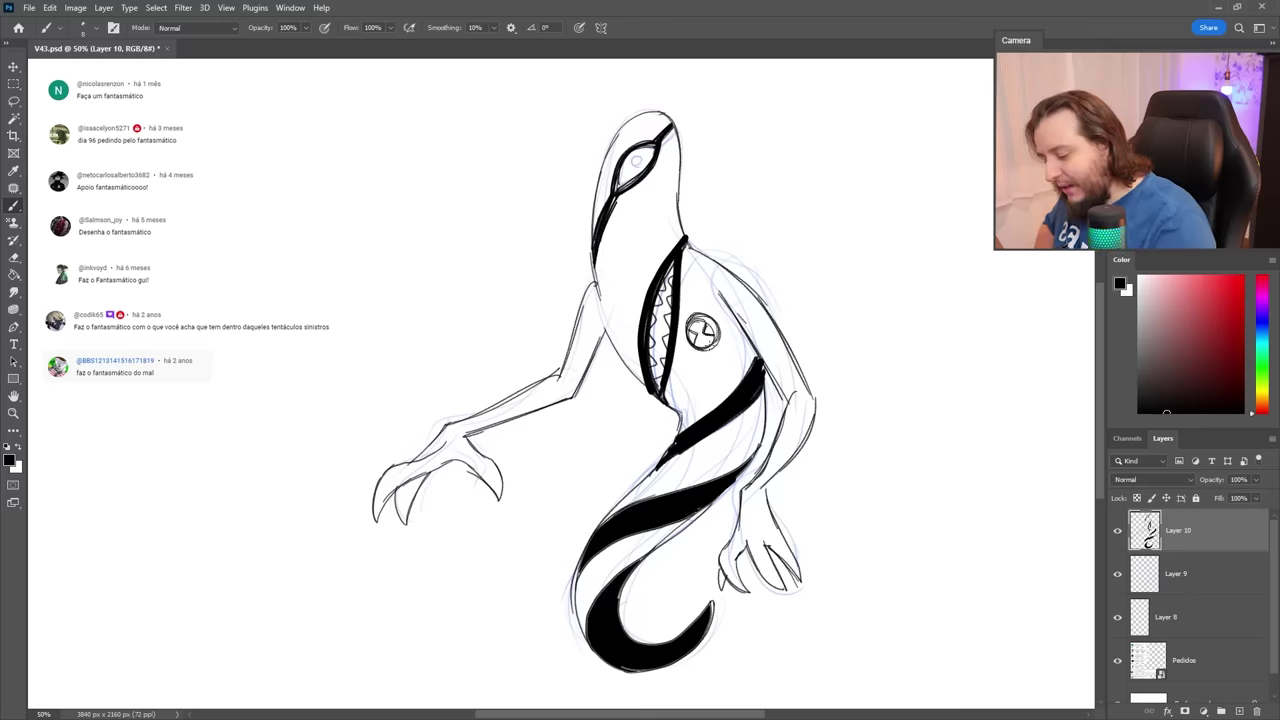
{"action": "key", "text": "ctrl+z"}
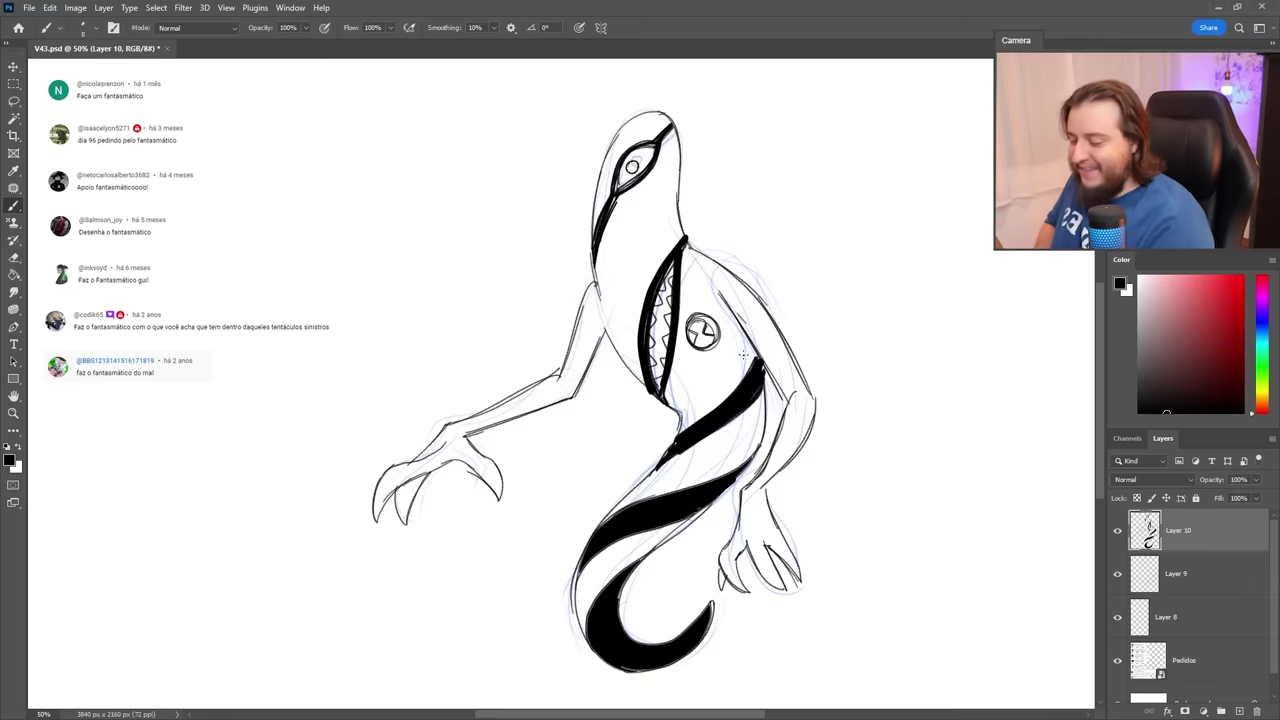
{"action": "left_click_drag", "start_coordinate": [615, 197], "coordinate": [595, 270]}
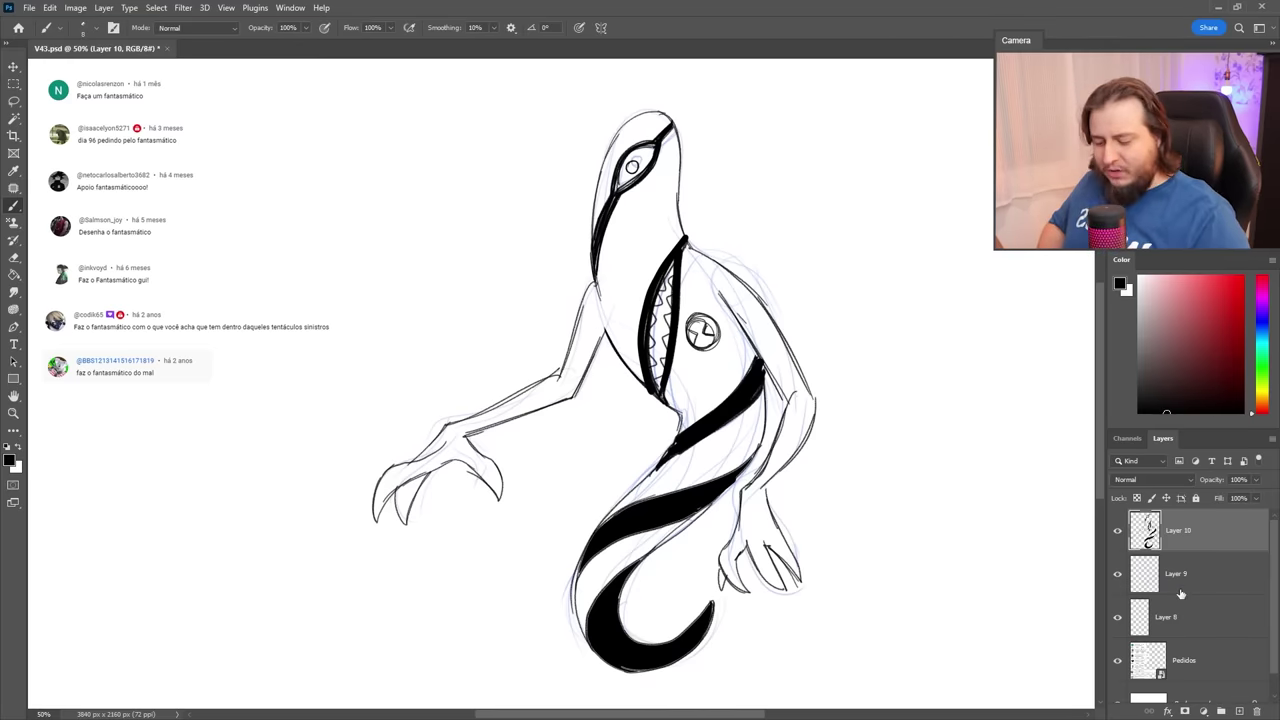
Create a new layer above the line art on Layer 10 and hide the sketch on Layer 9.
{"action": "left_click", "coordinate": [1117, 531]}
{"action": "left_click", "coordinate": [1117, 531]}
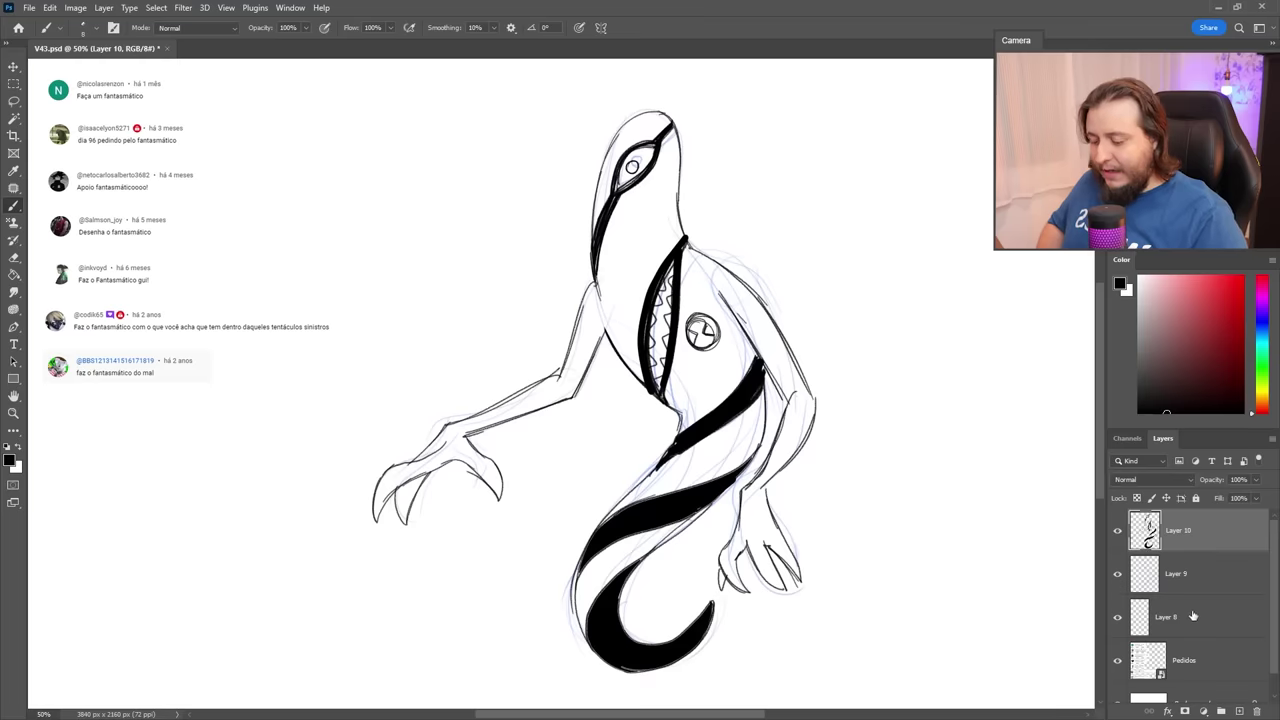
{"action": "left_click", "coordinate": [1239, 711]}
{"action": "left_click", "coordinate": [1118, 617]}
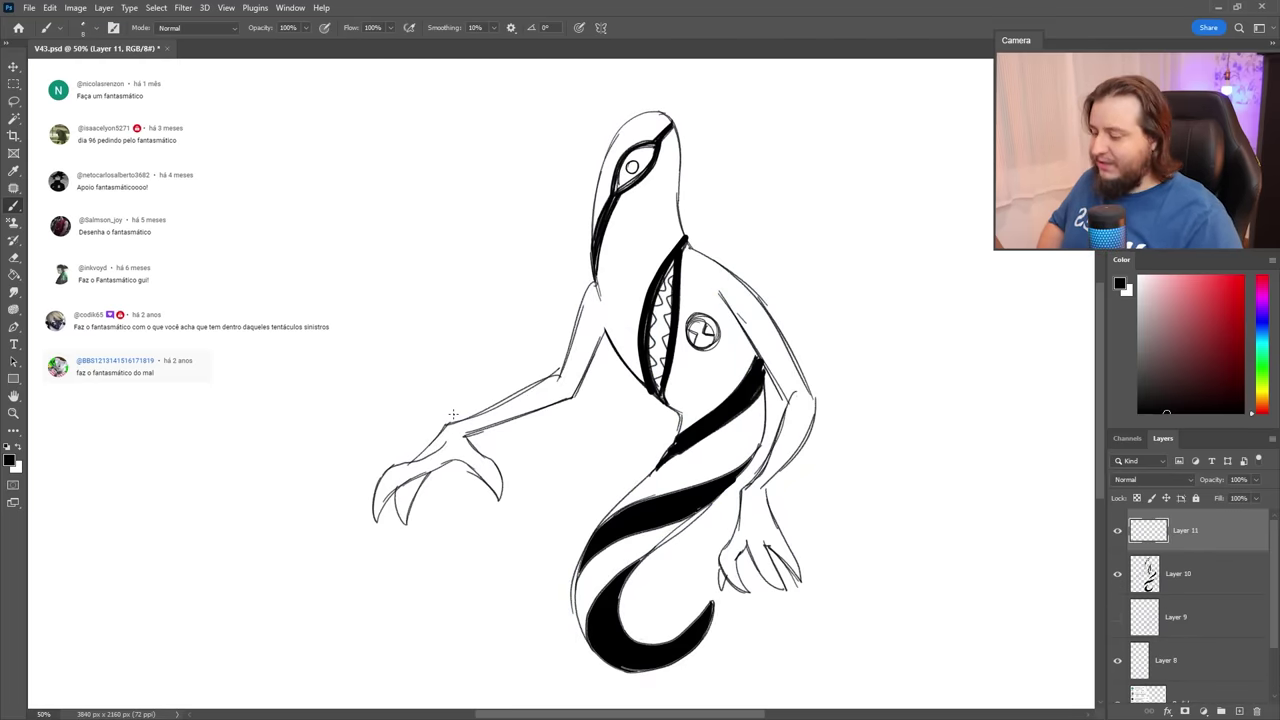
Isolate the ghost's silhouette with the Magic Wand, fill it grayish green on a layer beneath the line art, and deselect.
{"action": "left_click", "coordinate": [14, 118]}
{"action": "key", "text": "alt+bracketleft"}
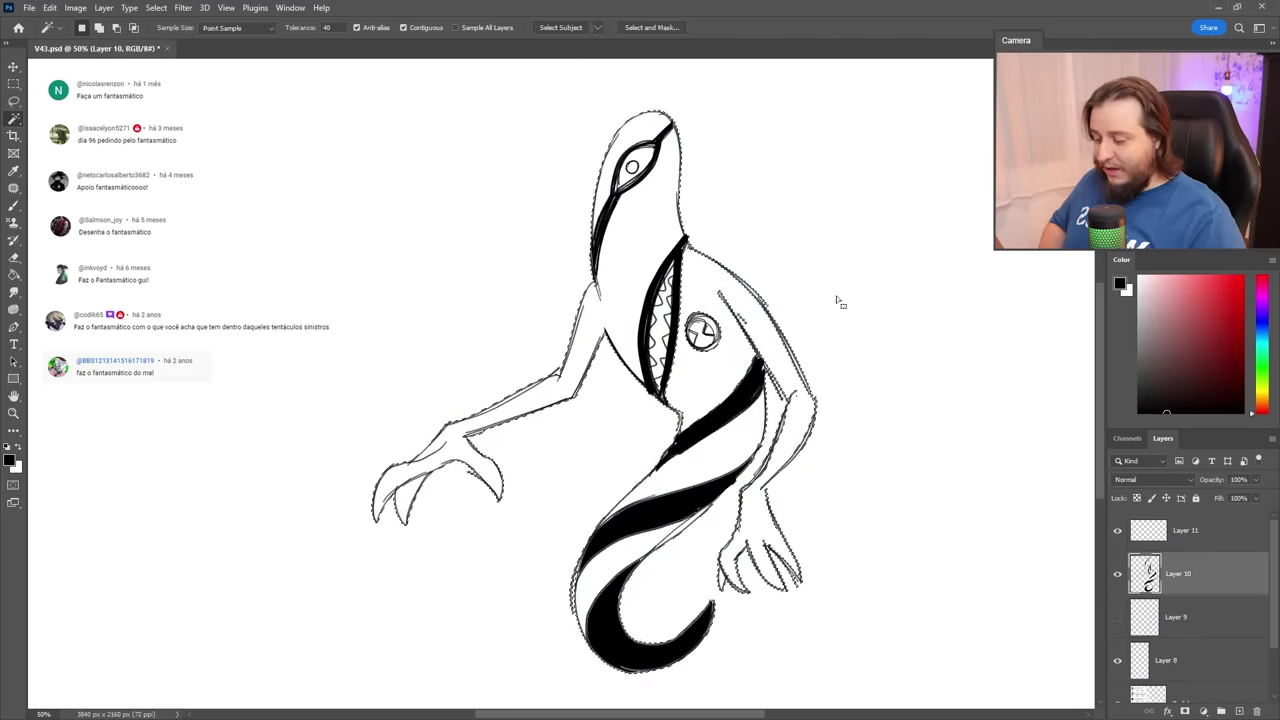
{"action": "left_click", "coordinate": [843, 386]}
{"action": "key", "text": "ctrl+d"}
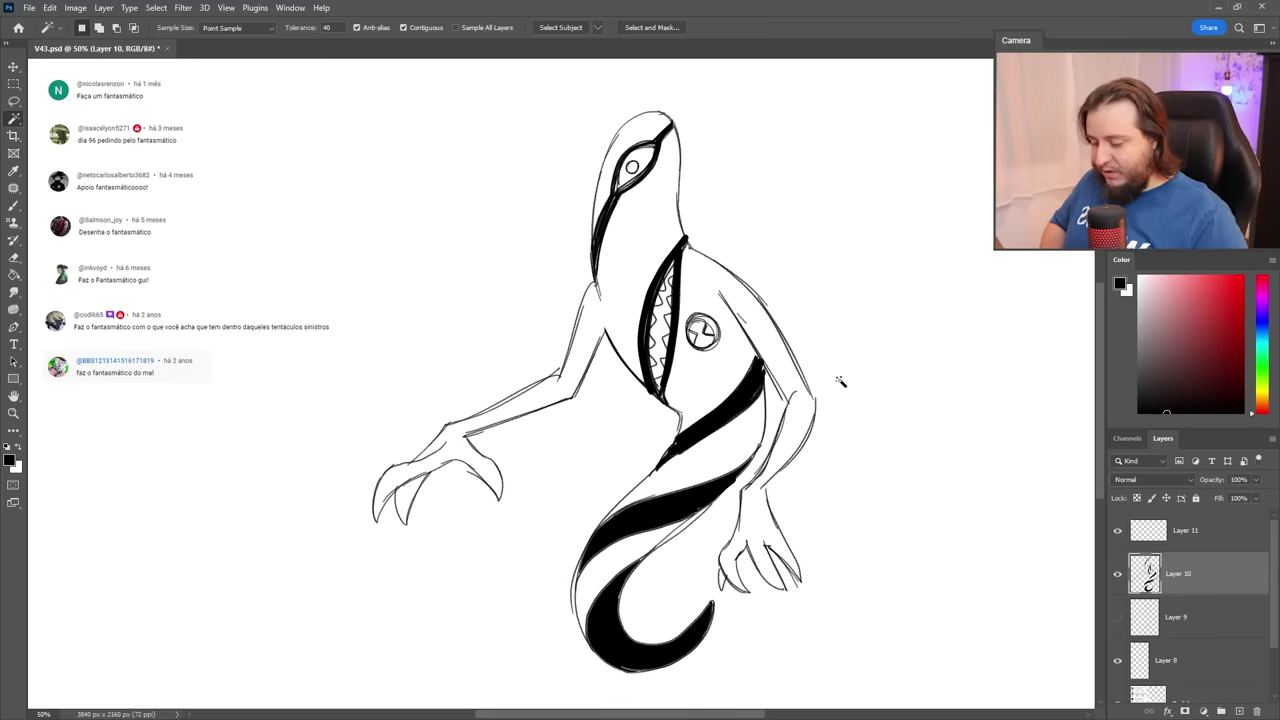
{"action": "key", "text": "b"}
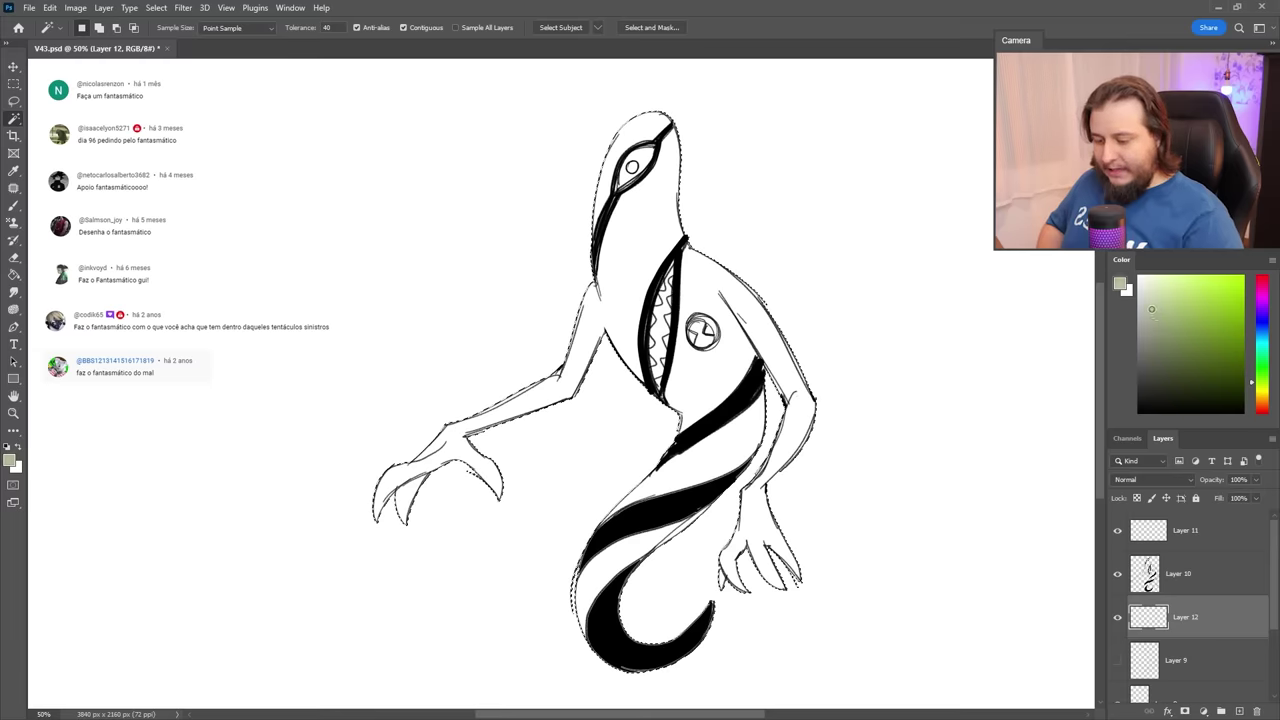
{"action": "key", "text": "g"}
{"action": "left_click", "coordinate": [728, 374]}
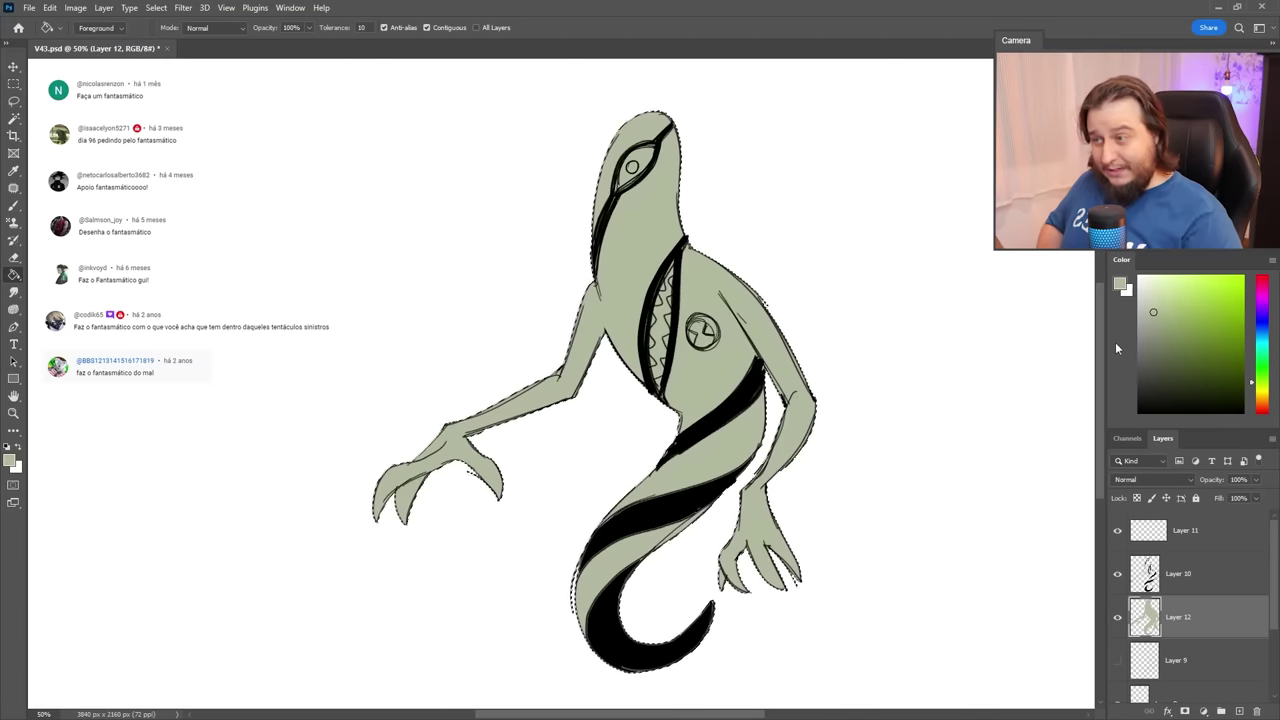
{"action": "key", "text": "ctrl+d"}
Add a new layer above the grayish-green base colour and clip it to that base as a clipping mask.
{"action": "key", "text": "ctrl+shift+alt+n"}
{"action": "right_click", "coordinate": [1190, 617]}
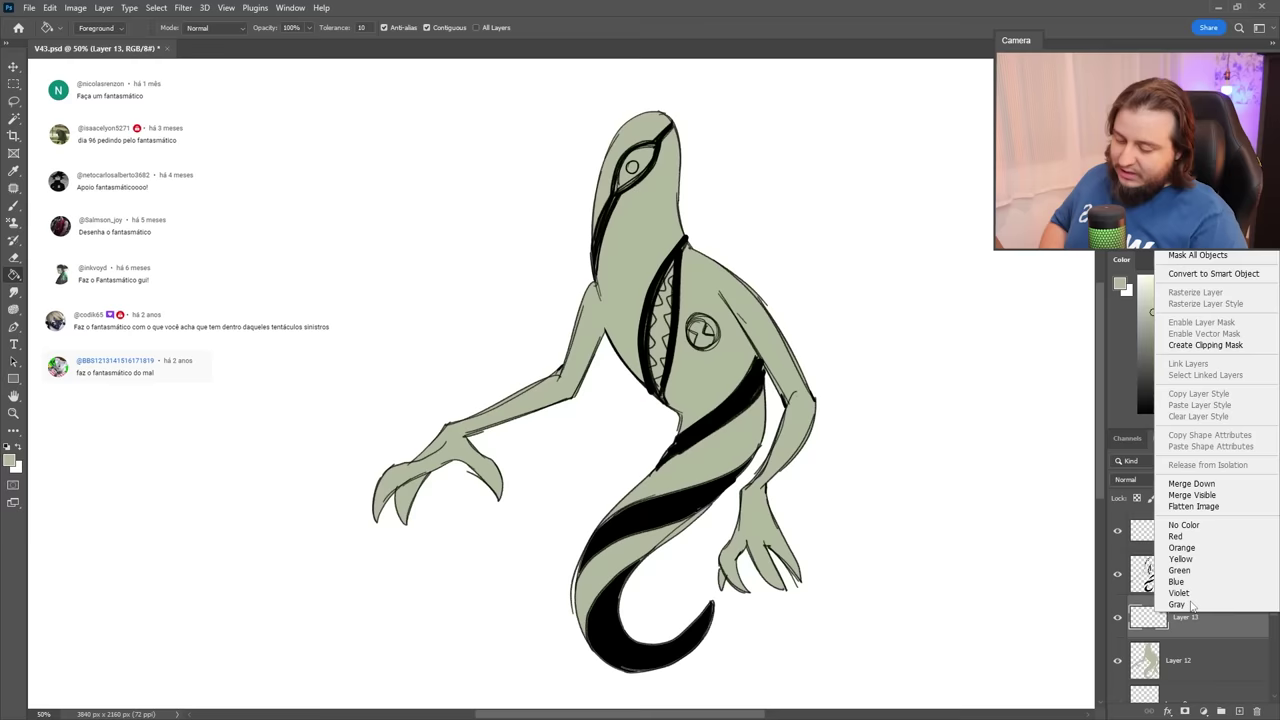
{"action": "left_click", "coordinate": [1188, 345]}
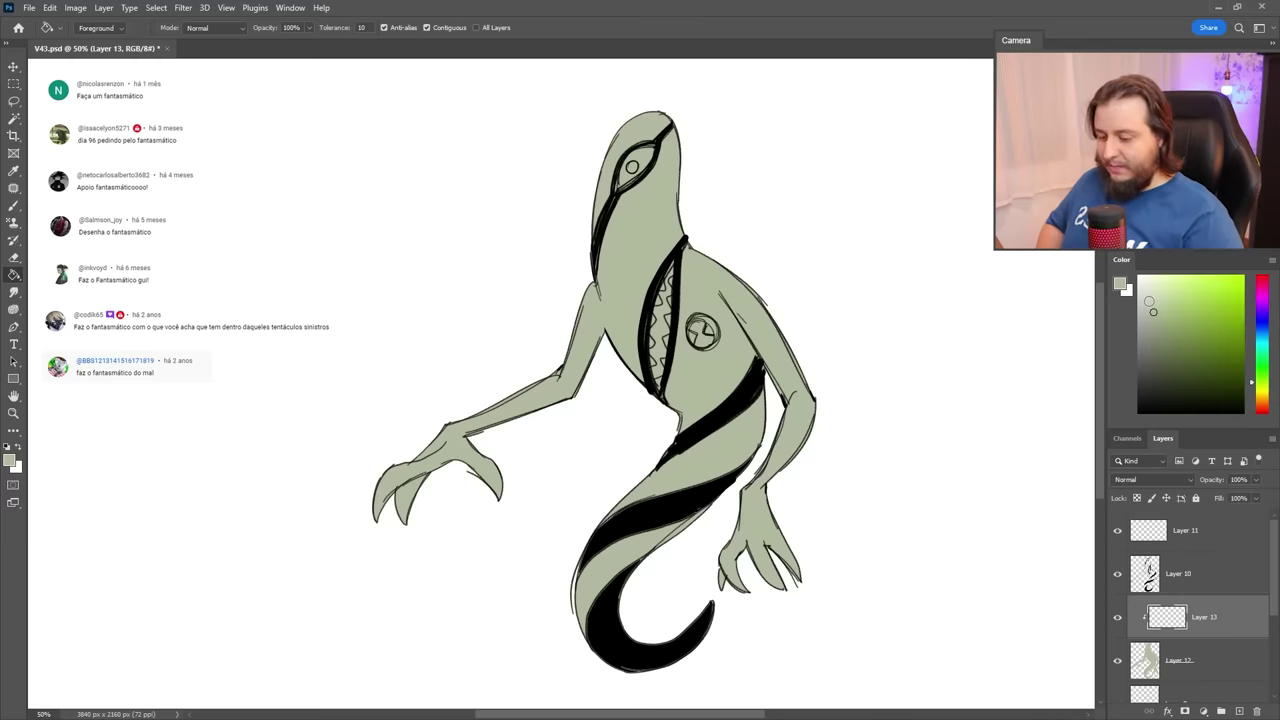
Choose a lighter grayish green and the Redondíssimo brush at 100 px, leaving Layer 13's transparent pixels unlocked.
{"action": "left_click_drag", "start_coordinate": [1149, 301], "coordinate": [1149, 294]}
{"action": "key", "text": "b"}
{"action": "right_click", "coordinate": [724, 265]}
{"action": "left_click", "coordinate": [928, 457]}
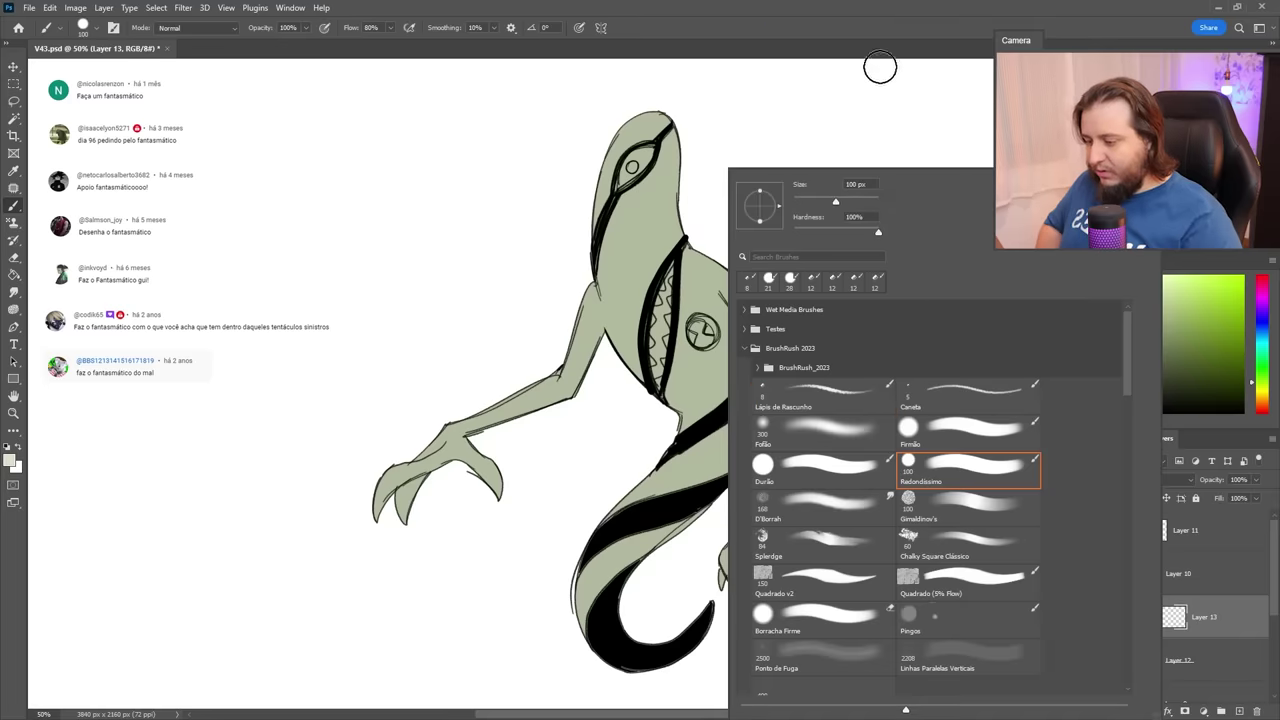
{"action": "key", "text": "Escape"}
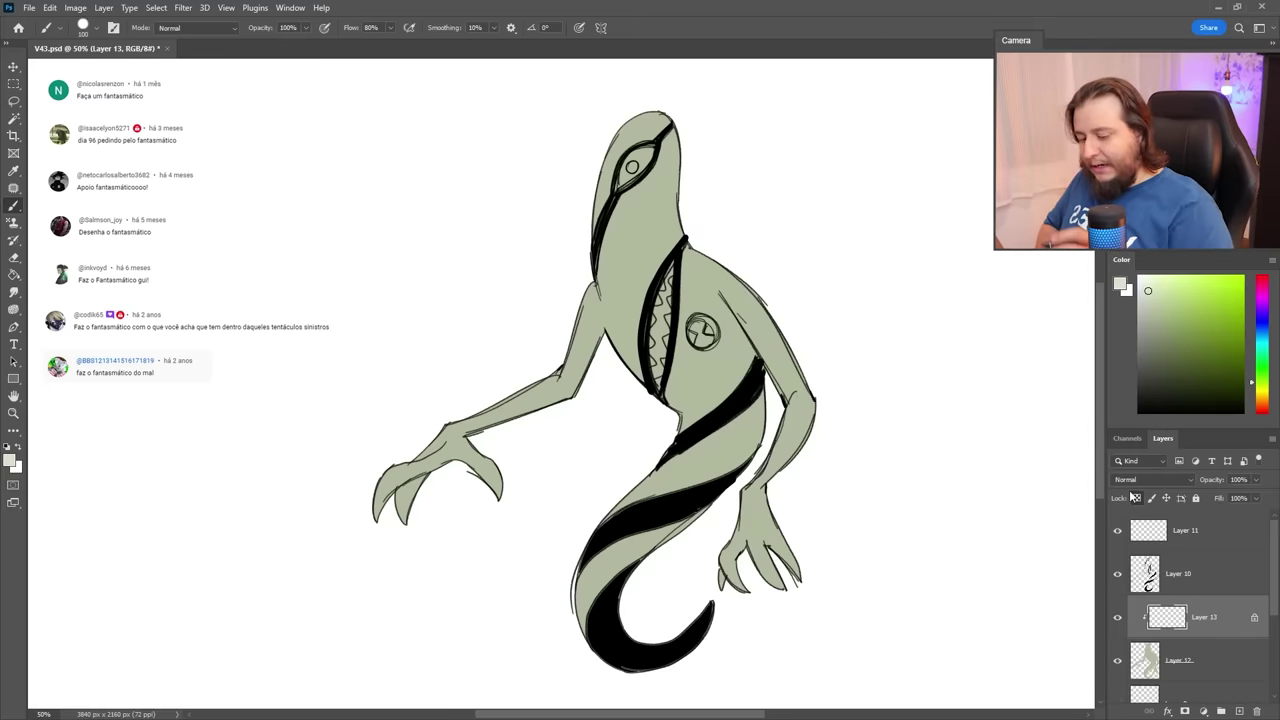
{"action": "left_click", "coordinate": [1137, 499]}
Paint light green areas over the head, torso, arms and tail on Layer 13, touching up the shadow edges with the darker base green.
{"action": "mouse_move", "coordinate": [381, 473]}
{"action": "left_mouse_down"}
{"action": "mouse_move", "coordinate": [456, 413]}
{"action": "mouse_move", "coordinate": [488, 411]}
{"action": "left_mouse_up"}
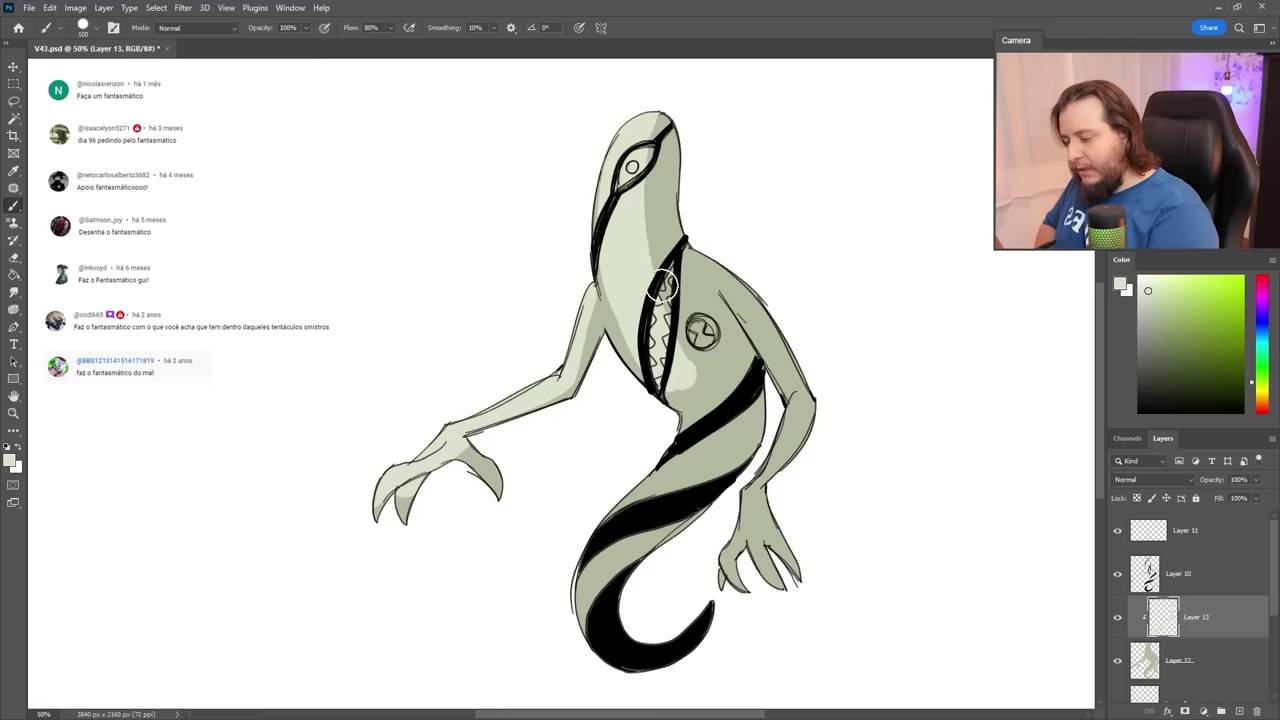
{"action": "left_click_drag", "start_coordinate": [644, 176], "coordinate": [644, 262]}
{"action": "left_click_drag", "start_coordinate": [699, 426], "coordinate": [682, 404]}
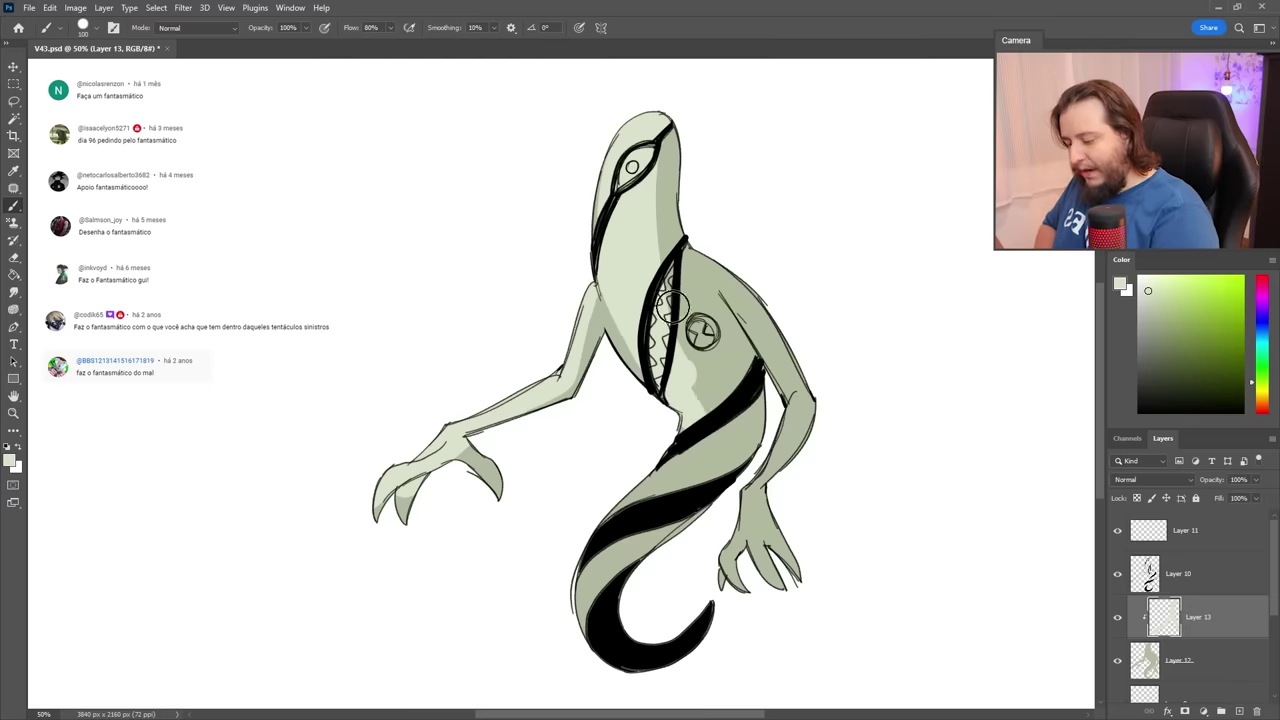
{"action": "mouse_move", "coordinate": [673, 305]}
{"action": "left_mouse_down"}
{"action": "mouse_move", "coordinate": [657, 491]}
{"action": "mouse_move", "coordinate": [605, 565]}
{"action": "mouse_move", "coordinate": [760, 340]}
{"action": "mouse_move", "coordinate": [798, 428]}
{"action": "mouse_move", "coordinate": [751, 486]}
{"action": "mouse_move", "coordinate": [763, 506]}
{"action": "left_mouse_up"}
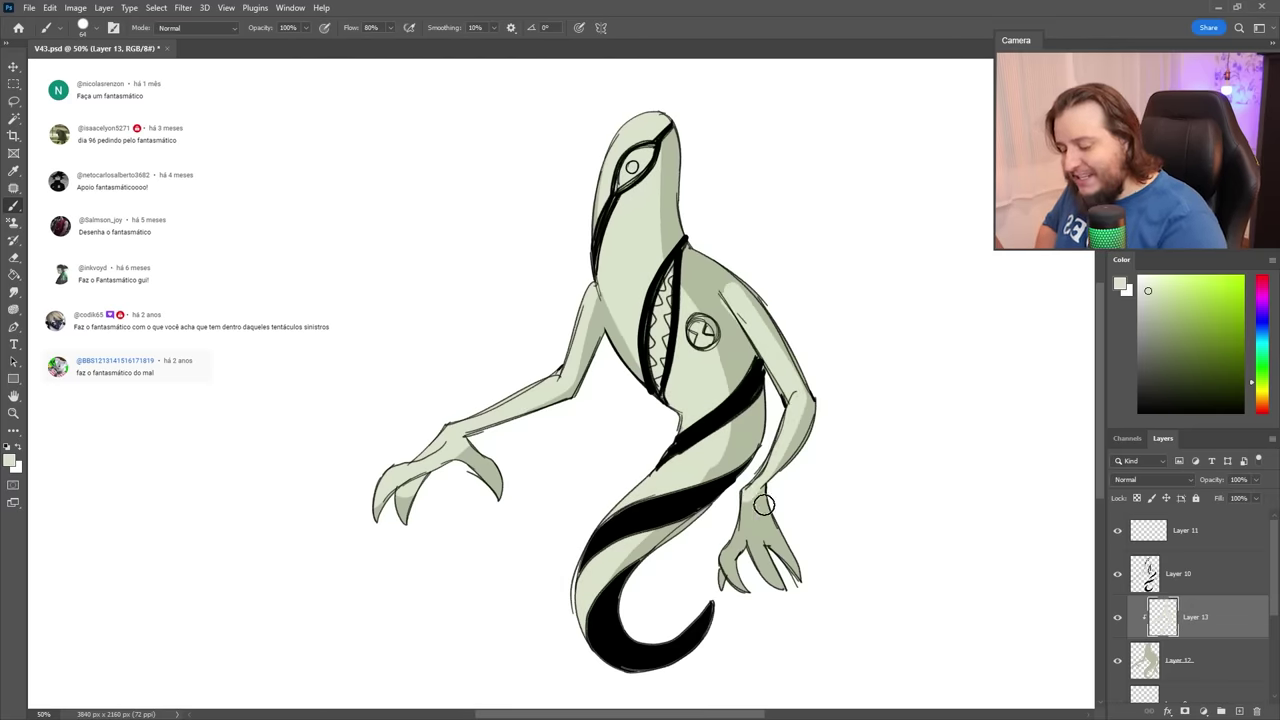
{"action": "left_click", "coordinate": [812, 421], "text": "alt"}
{"action": "left_click_drag", "start_coordinate": [797, 414], "coordinate": [754, 502]}
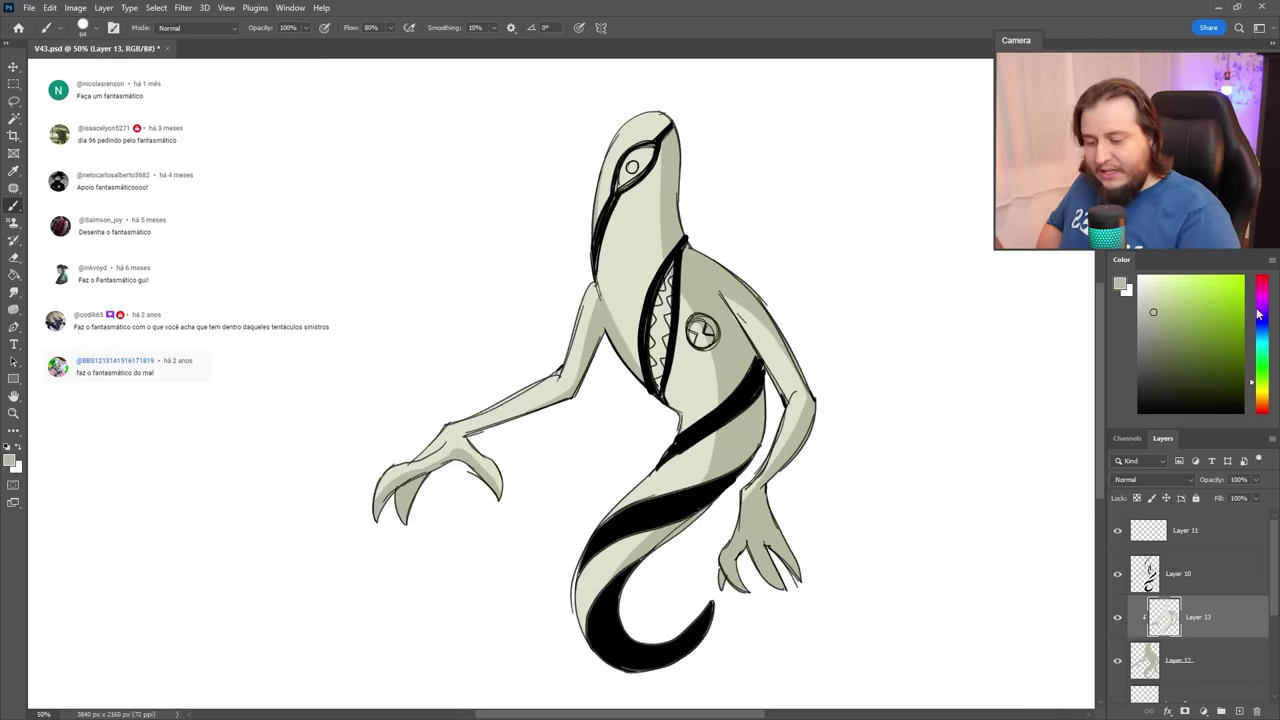
Colour the inside of the chest opening muted purple with a 32 px brush.
{"action": "left_click", "coordinate": [1260, 310]}
{"action": "right_click", "coordinate": [740, 348]}
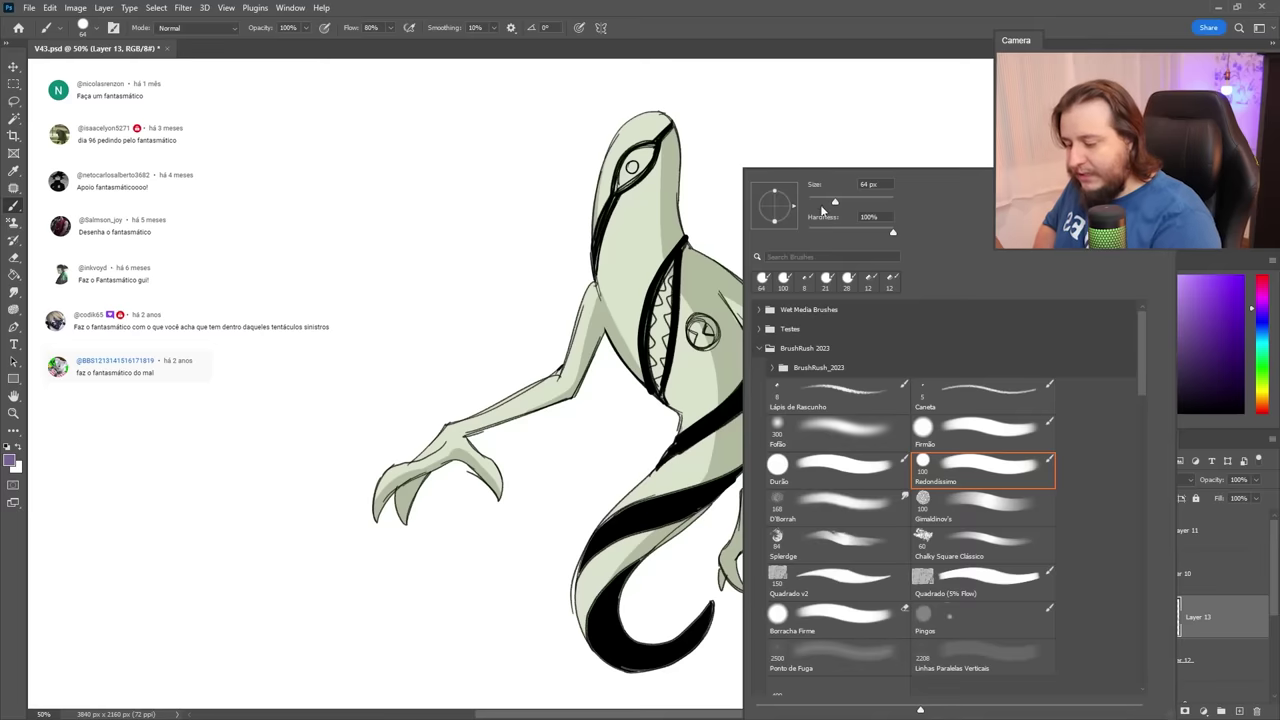
{"action": "left_click", "coordinate": [822, 204]}
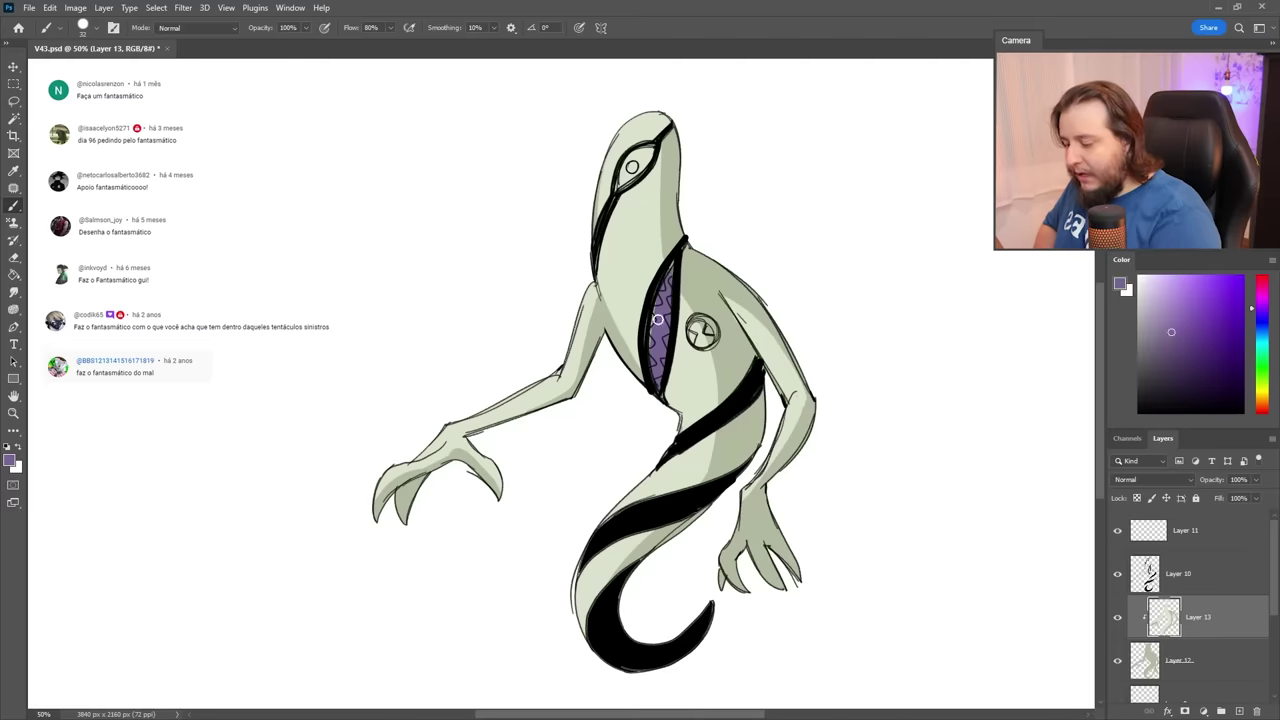
{"action": "left_click_drag", "start_coordinate": [656, 298], "coordinate": [657, 362]}
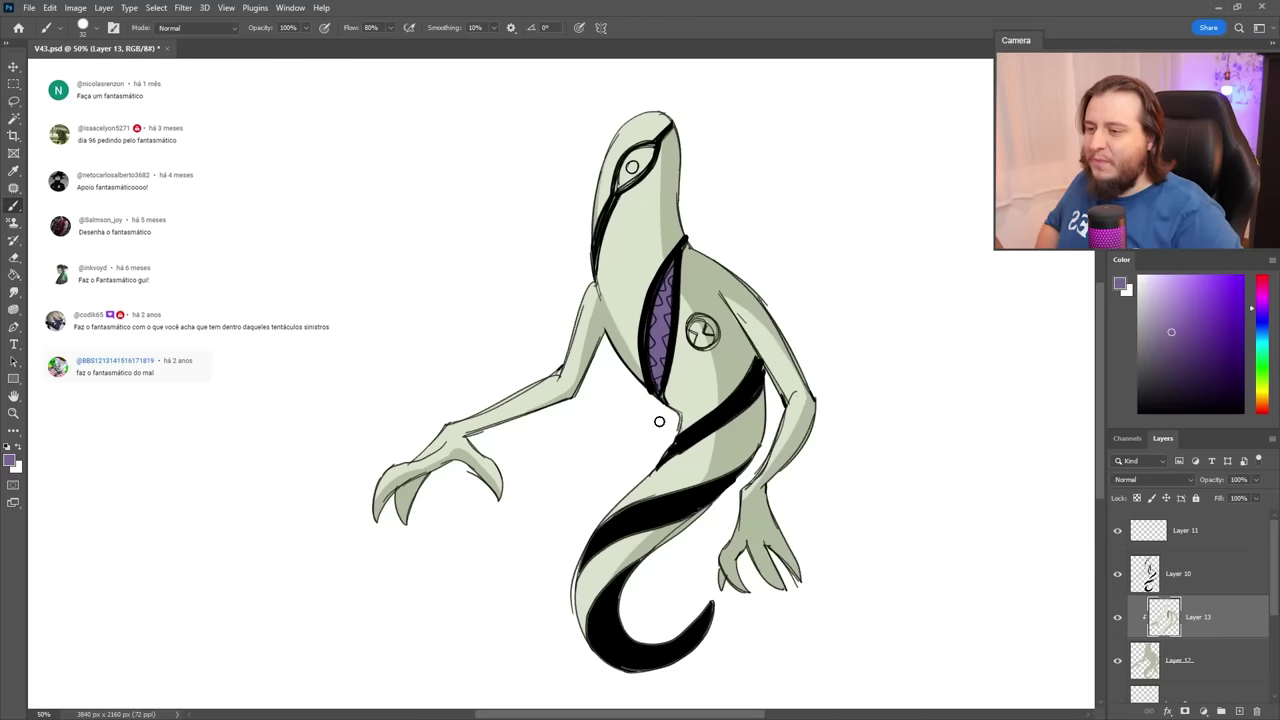
Create a new layer and colour the chest badge gray with a white hourglass, using a 12 px brush.
{"action": "left_click", "coordinate": [1238, 711]}
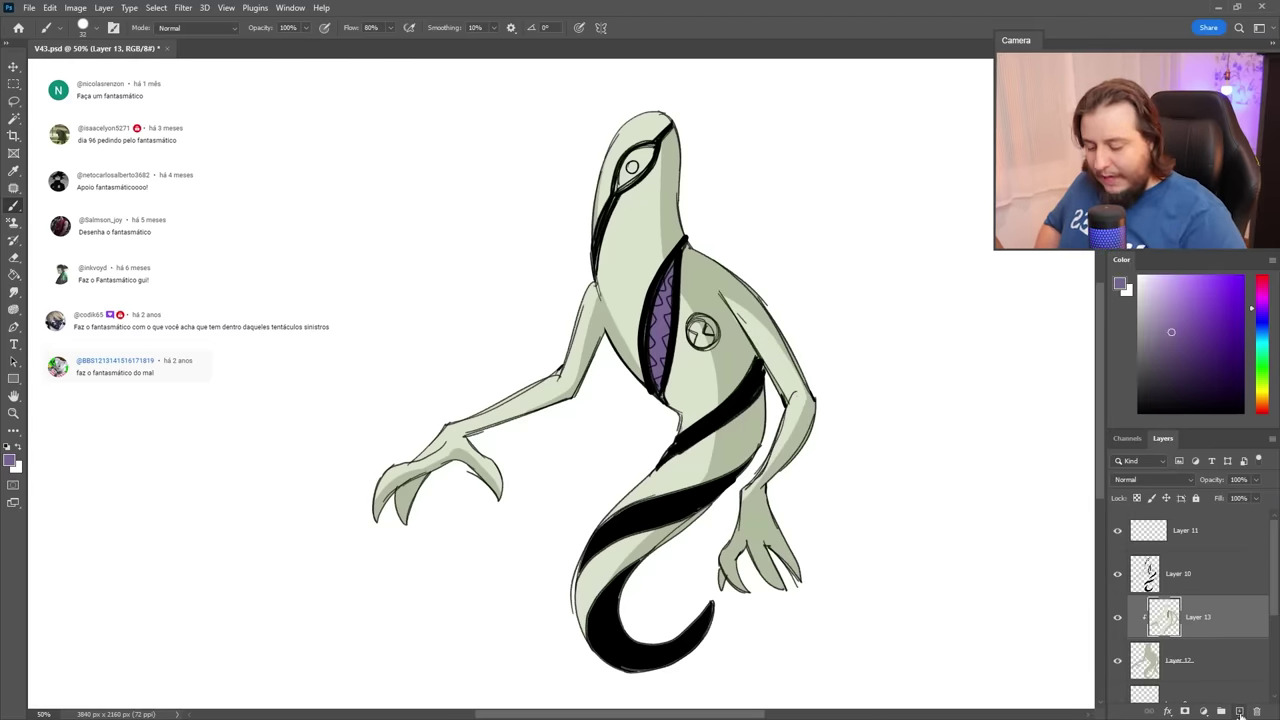
{"action": "left_click", "coordinate": [1137, 313]}
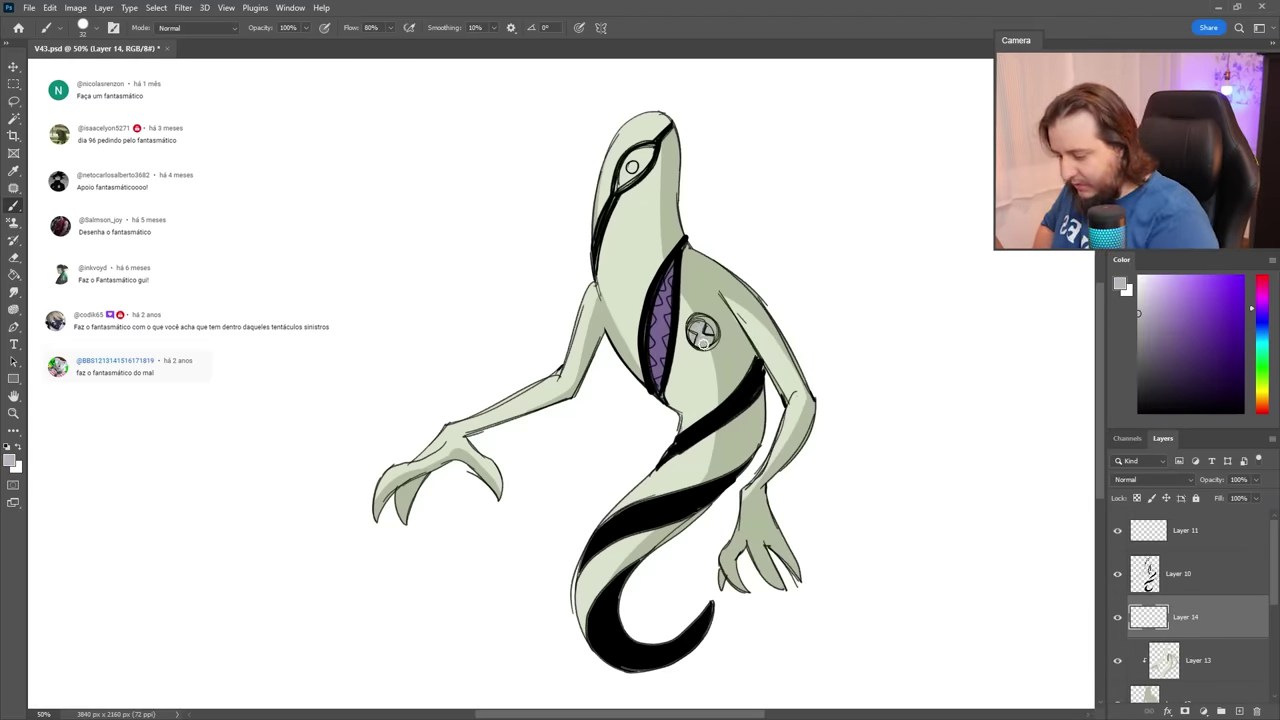
{"action": "right_click", "coordinate": [698, 342]}
{"action": "left_click", "coordinate": [708, 332]}
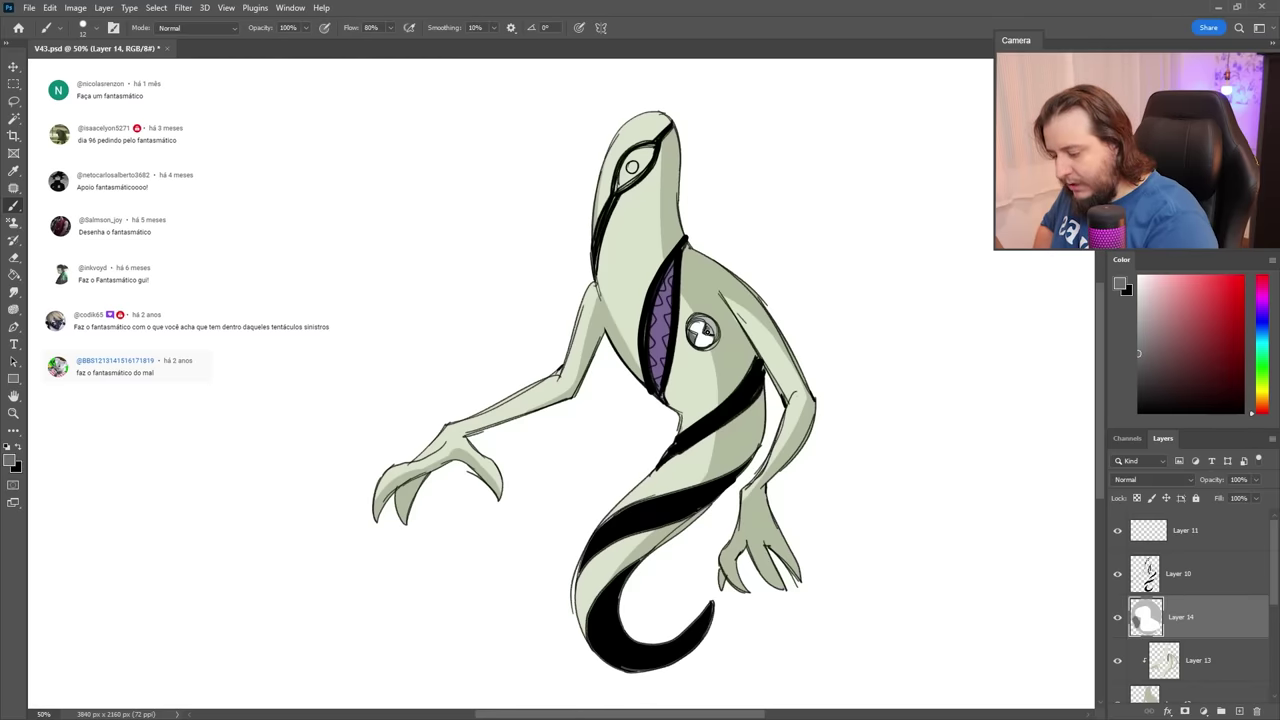
On another new layer above the badge colours, paint the teeth and eye bright yellow and the iris crimson.
{"action": "left_click_drag", "start_coordinate": [1261, 399], "coordinate": [1261, 390]}
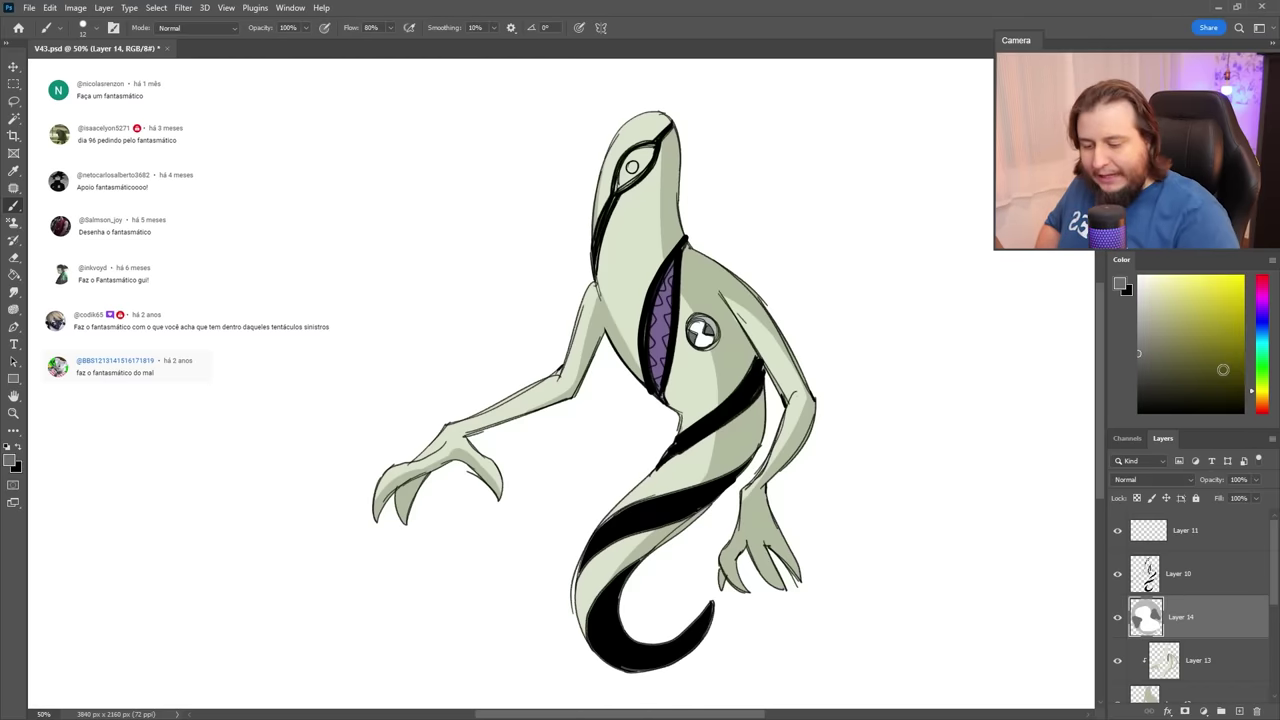
{"action": "left_click", "coordinate": [1206, 275]}
{"action": "left_click", "coordinate": [1238, 711]}
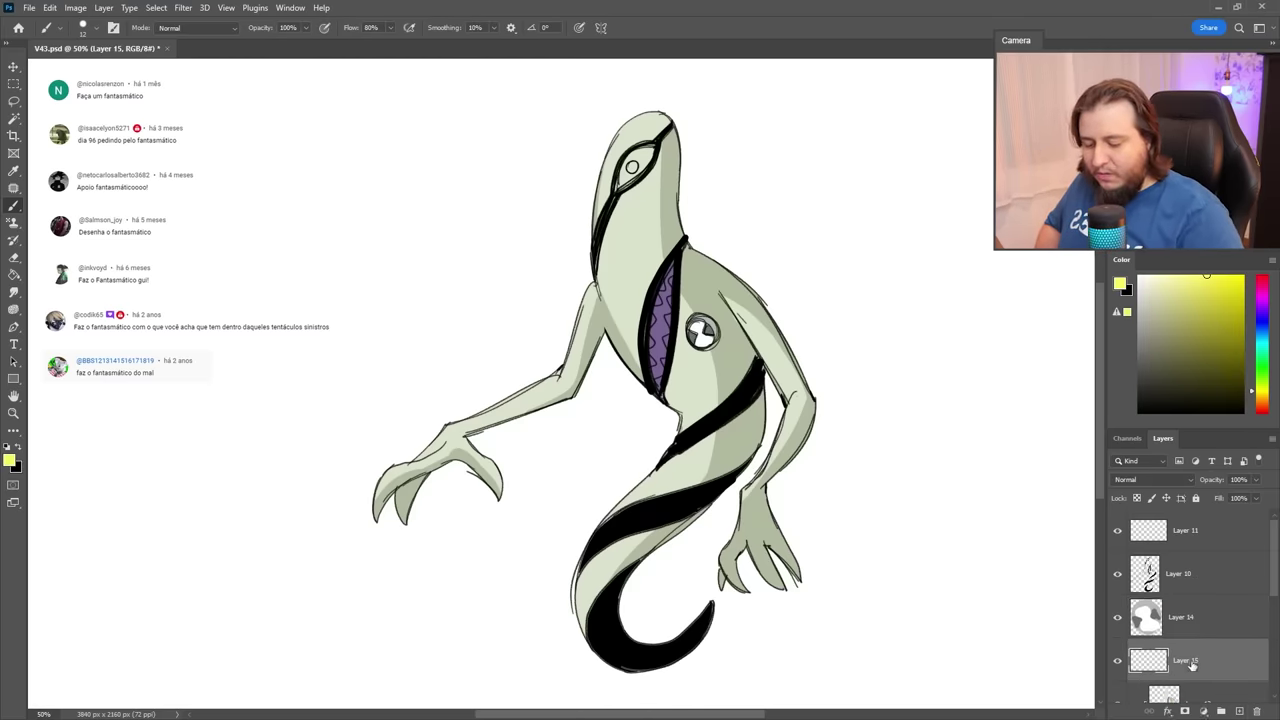
{"action": "mouse_move", "coordinate": [651, 360]}
{"action": "left_mouse_down"}
{"action": "mouse_move", "coordinate": [660, 378]}
{"action": "mouse_move", "coordinate": [654, 345]}
{"action": "left_mouse_up"}
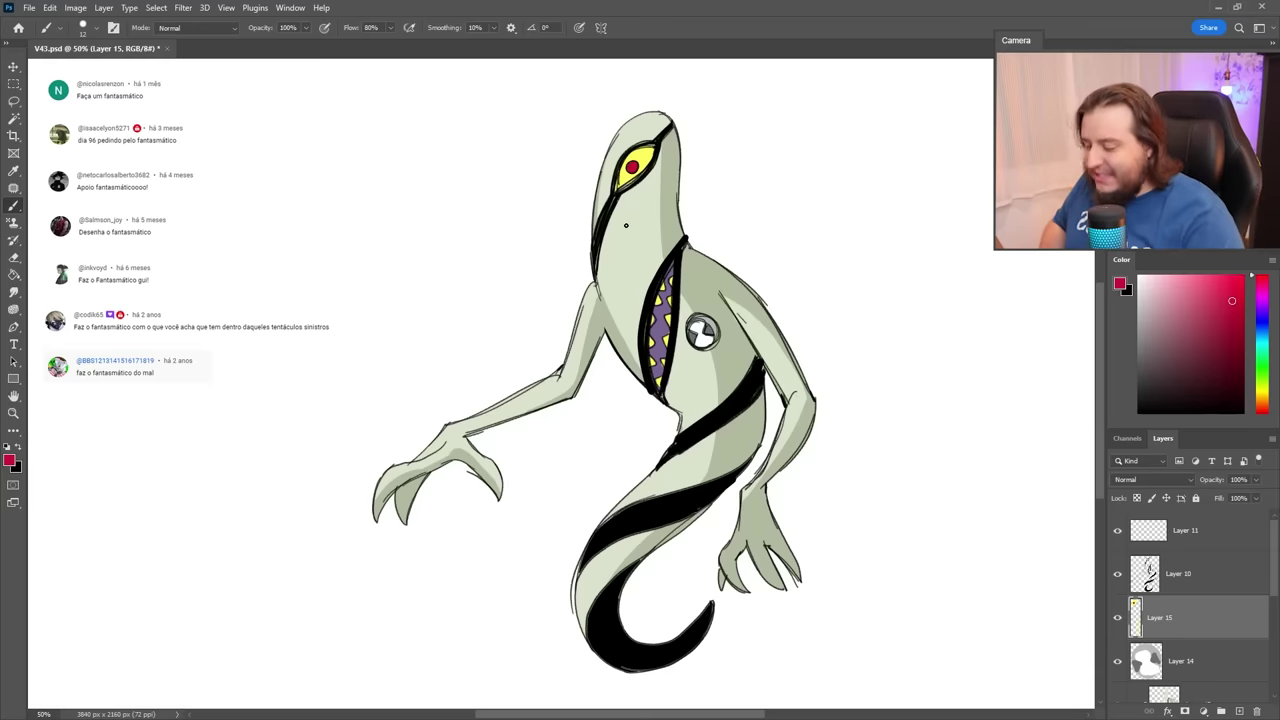
Sample the chest opening's purple and add a new layer clipped above the light green shading on Layer 13.
{"action": "left_click", "coordinate": [663, 325], "text": "ctrl"}
{"action": "left_click", "coordinate": [664, 324], "text": "alt"}
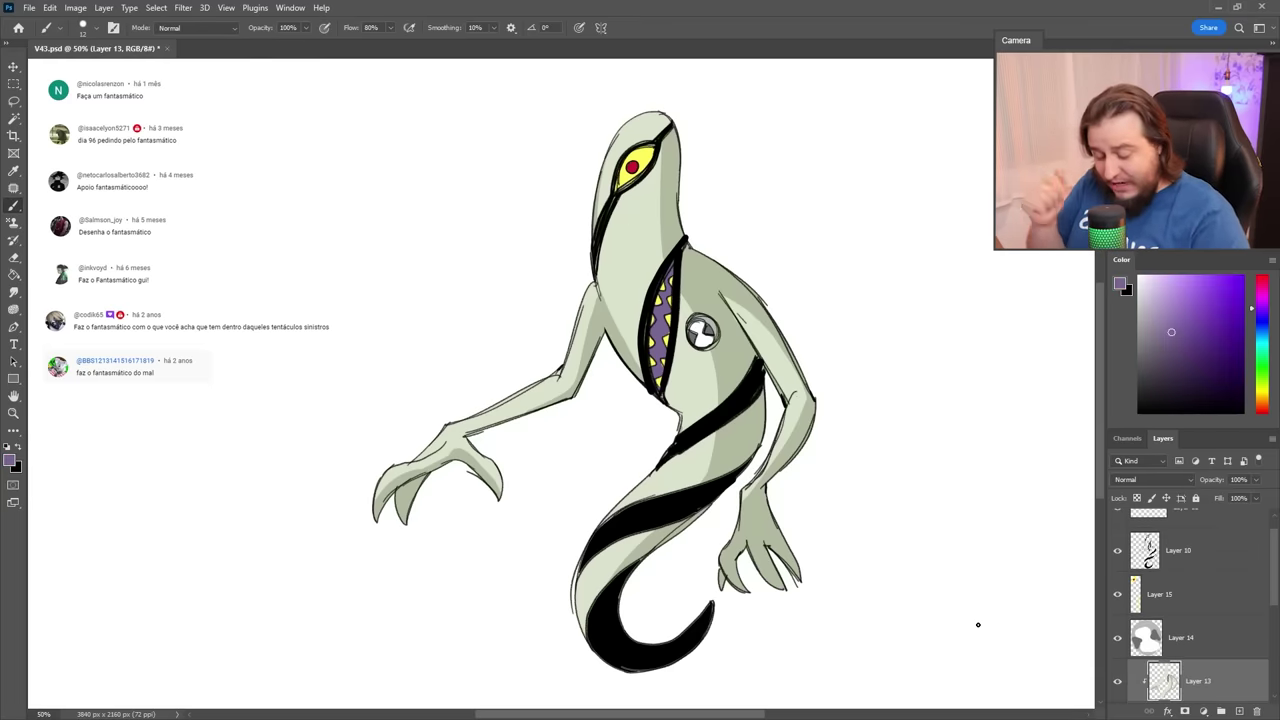
{"action": "left_click", "coordinate": [1239, 711]}
{"action": "left_click_drag", "start_coordinate": [1190, 640], "coordinate": [1197, 657]}
{"action": "left_click_drag", "start_coordinate": [1197, 656], "coordinate": [1205, 594]}
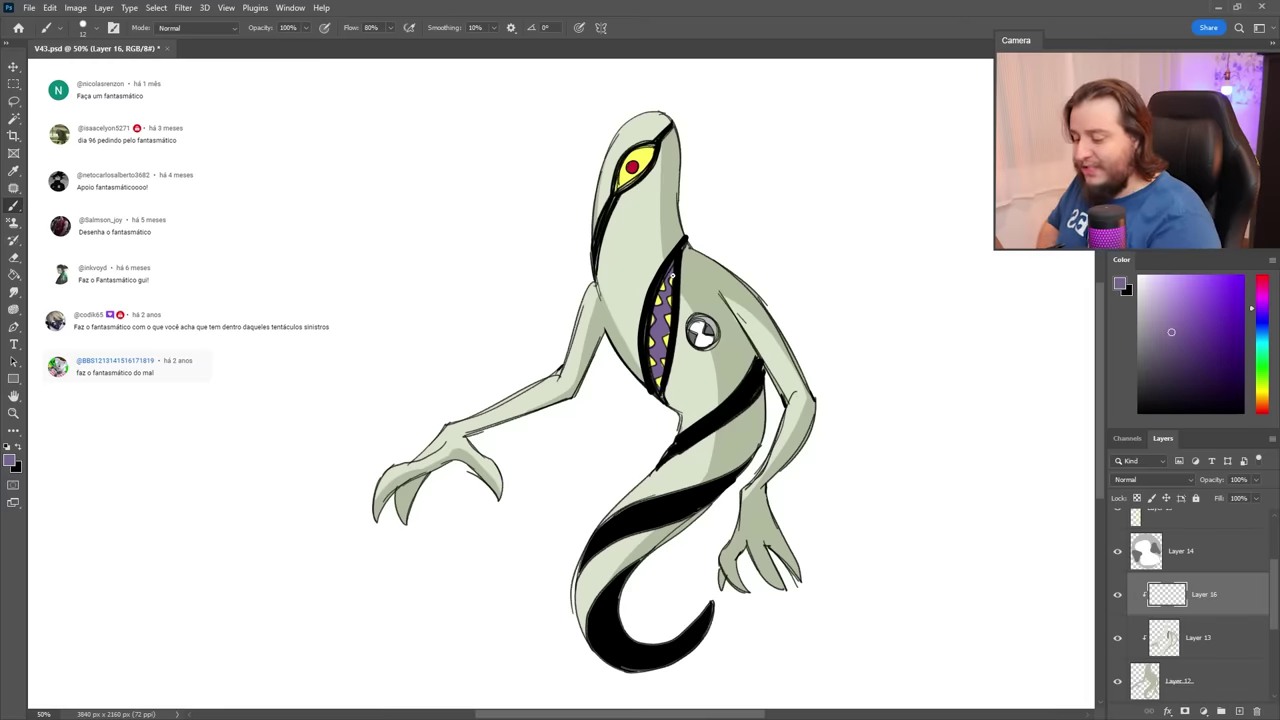
Enlarge the brush and paint the claws of both hands purple on Layer 16.
{"action": "right_click", "coordinate": [672, 277]}
{"action": "left_click_drag", "start_coordinate": [748, 202], "coordinate": [767, 203]}
{"action": "mouse_move", "coordinate": [484, 466]}
{"action": "left_mouse_down"}
{"action": "mouse_move", "coordinate": [488, 489]}
{"action": "mouse_move", "coordinate": [475, 460]}
{"action": "left_mouse_up"}
{"action": "mouse_move", "coordinate": [395, 483]}
{"action": "left_mouse_down"}
{"action": "mouse_move", "coordinate": [394, 514]}
{"action": "mouse_move", "coordinate": [410, 495]}
{"action": "left_mouse_up"}
{"action": "mouse_move", "coordinate": [743, 573]}
{"action": "left_mouse_down"}
{"action": "mouse_move", "coordinate": [730, 585]}
{"action": "mouse_move", "coordinate": [740, 595]}
{"action": "mouse_move", "coordinate": [766, 572]}
{"action": "mouse_move", "coordinate": [794, 594]}
{"action": "mouse_move", "coordinate": [800, 570]}
{"action": "left_mouse_up"}
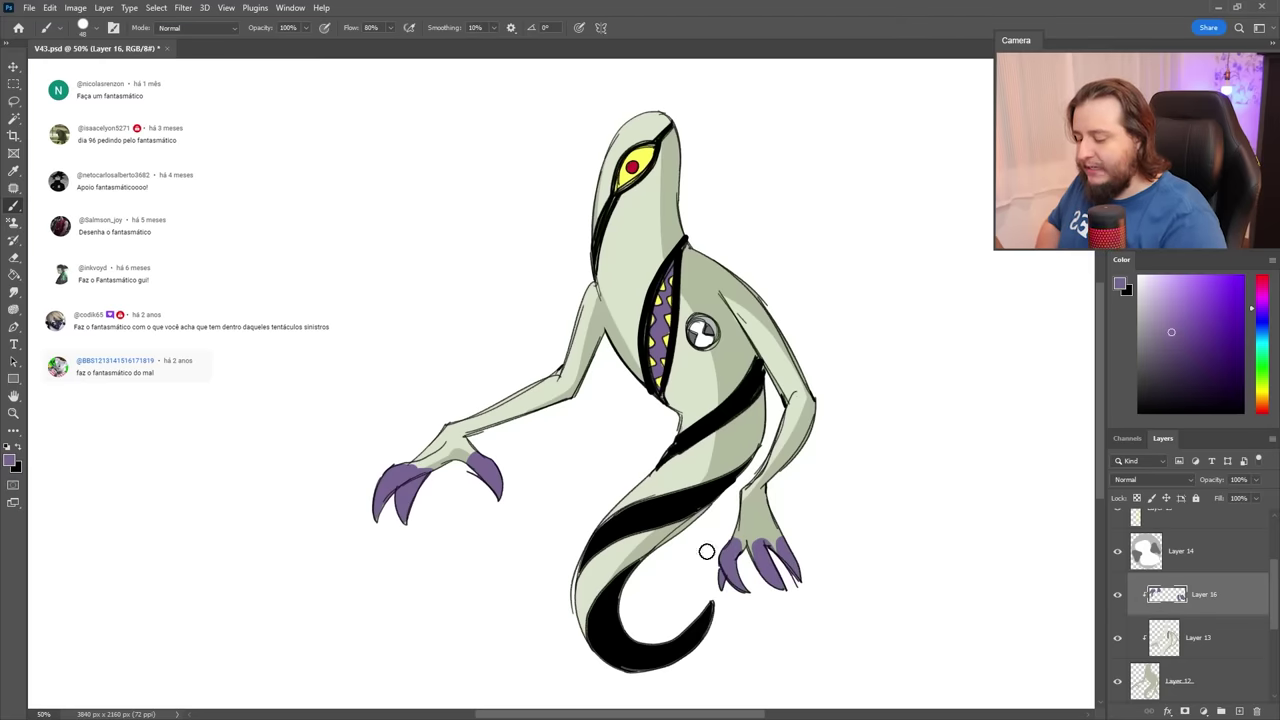
Try painting the shaded bands along the lower body and tail purple, and erase that purple.
{"action": "mouse_move", "coordinate": [670, 535]}
{"action": "left_mouse_down"}
{"action": "mouse_move", "coordinate": [590, 625]}
{"action": "mouse_move", "coordinate": [688, 512]}
{"action": "mouse_move", "coordinate": [600, 540]}
{"action": "mouse_move", "coordinate": [720, 460]}
{"action": "mouse_move", "coordinate": [745, 420]}
{"action": "mouse_move", "coordinate": [750, 440]}
{"action": "mouse_move", "coordinate": [751, 394]}
{"action": "mouse_move", "coordinate": [694, 505]}
{"action": "mouse_move", "coordinate": [649, 535]}
{"action": "mouse_move", "coordinate": [588, 620]}
{"action": "left_mouse_up"}
{"action": "key", "text": "e"}
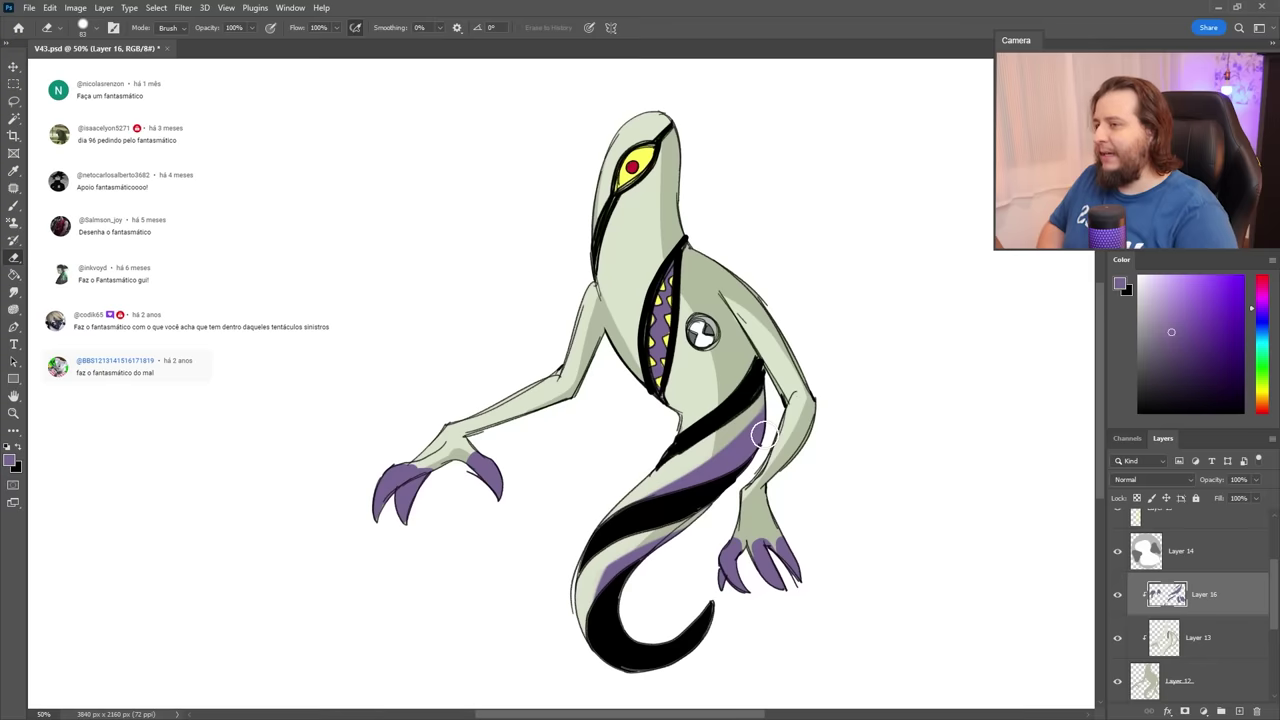
{"action": "left_click_drag", "start_coordinate": [762, 434], "coordinate": [670, 485]}
{"action": "mouse_move", "coordinate": [632, 557]}
{"action": "left_mouse_down"}
{"action": "mouse_move", "coordinate": [602, 609]}
{"action": "mouse_move", "coordinate": [665, 469]}
{"action": "mouse_move", "coordinate": [751, 434]}
{"action": "mouse_move", "coordinate": [572, 636]}
{"action": "left_mouse_up"}
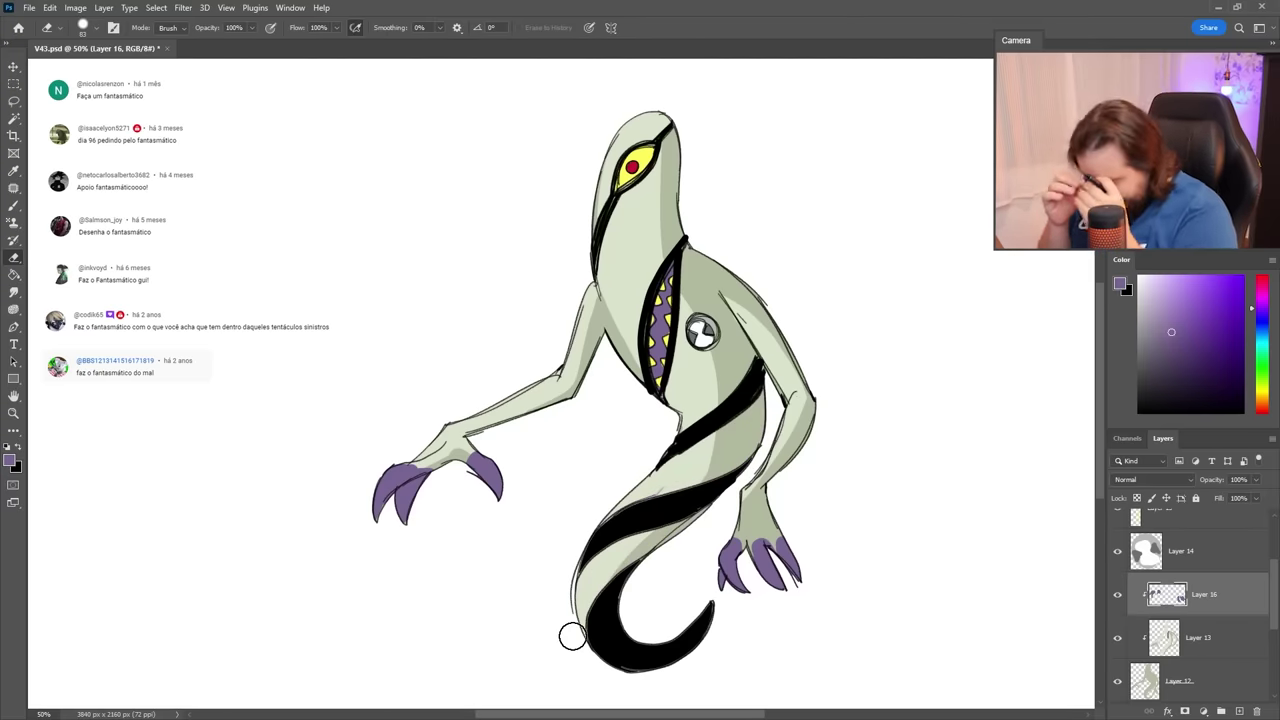
Fade the purple into the green at the base of the claws on both hands using the soft Fofão eraser at 155 px.
{"action": "right_click", "coordinate": [690, 440]}
{"action": "left_click", "coordinate": [798, 433]}
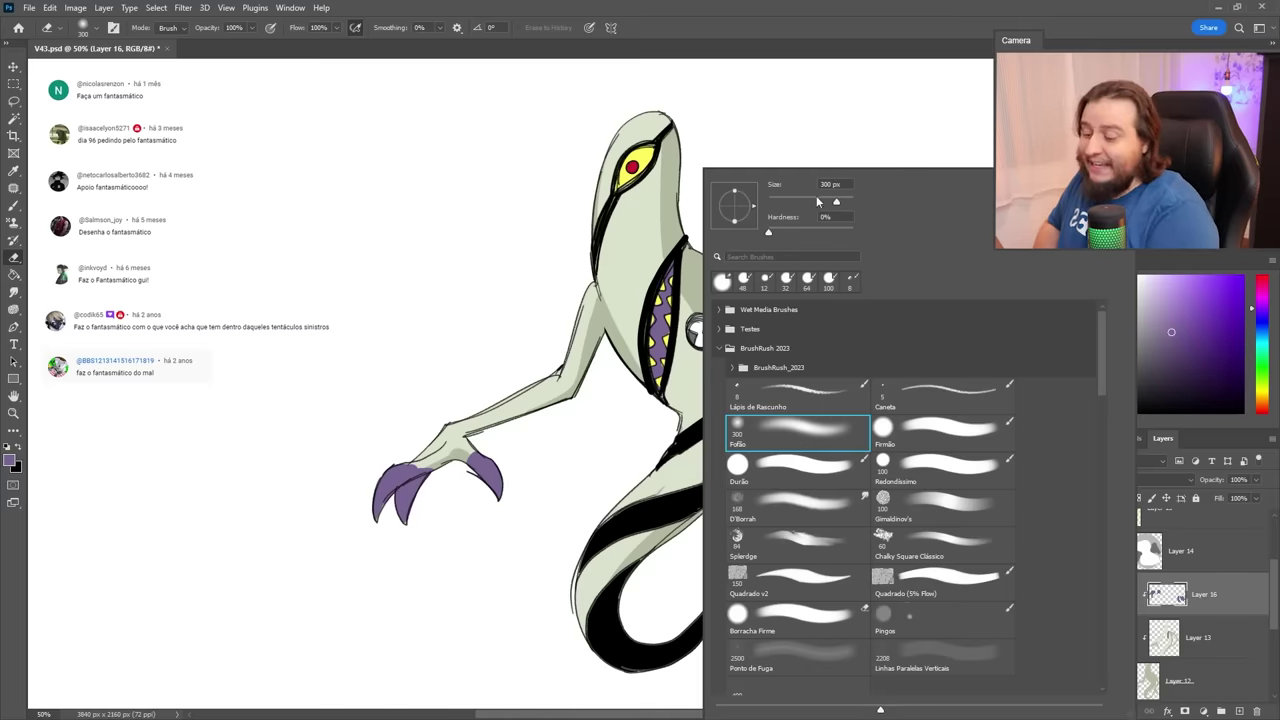
{"action": "left_click", "coordinate": [822, 203]}
{"action": "mouse_move", "coordinate": [415, 447]}
{"action": "left_mouse_down"}
{"action": "mouse_move", "coordinate": [483, 450]}
{"action": "mouse_move", "coordinate": [430, 452]}
{"action": "left_mouse_up"}
{"action": "left_click_drag", "start_coordinate": [488, 437], "coordinate": [500, 426]}
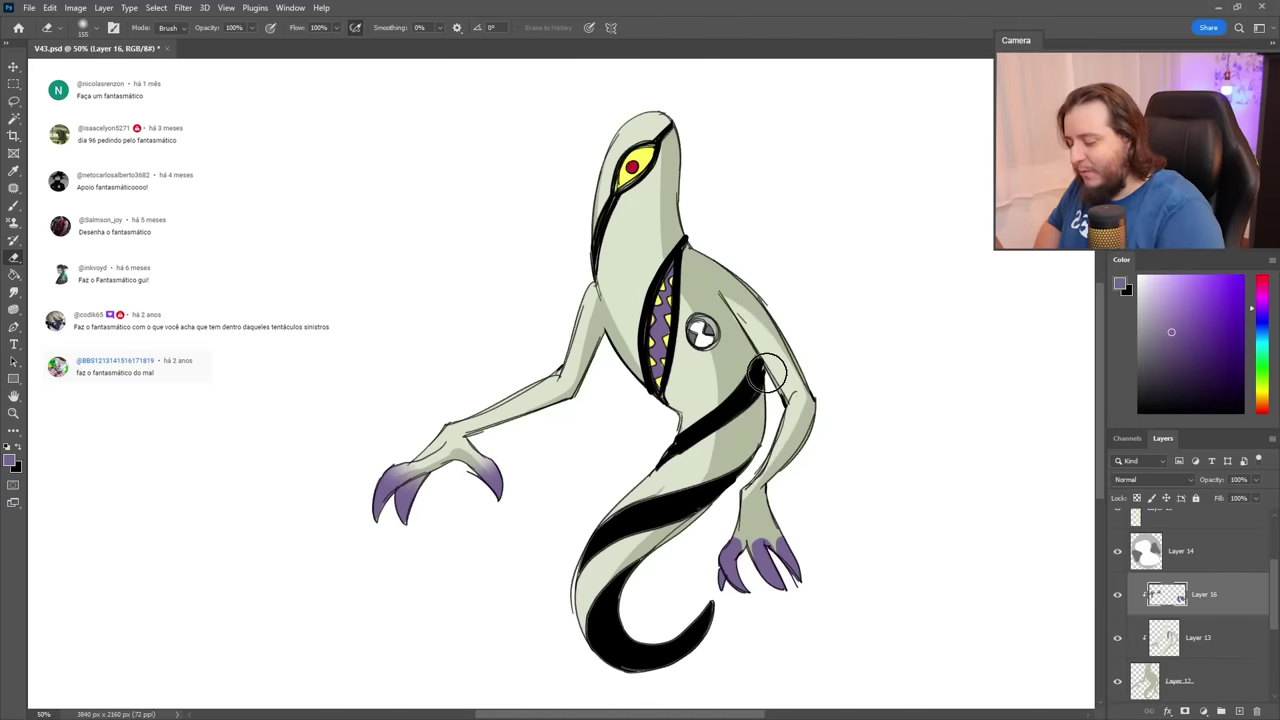
{"action": "mouse_move", "coordinate": [765, 525]}
{"action": "left_mouse_down"}
{"action": "mouse_move", "coordinate": [720, 517]}
{"action": "mouse_move", "coordinate": [785, 535]}
{"action": "left_mouse_up"}
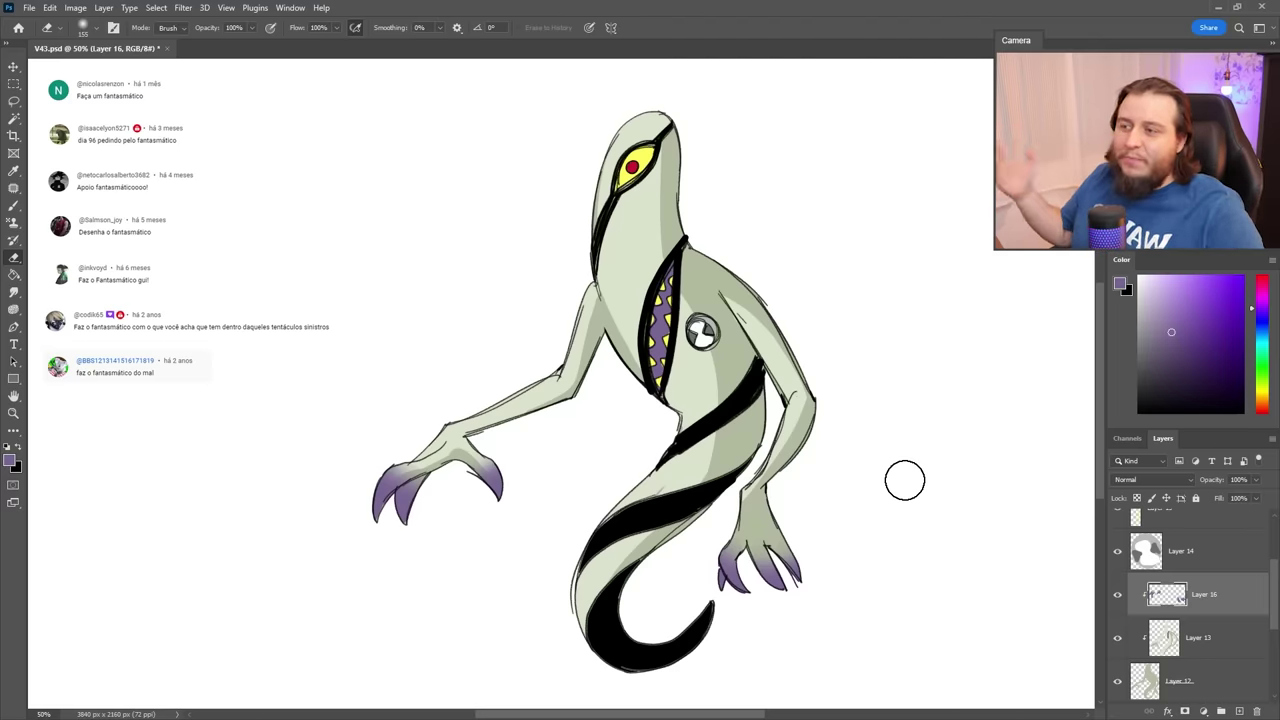
Group all the ghost's layers from Layer 11 down to Layer 8, leaving Pedidos and Background outside.
{"action": "scroll", "coordinate": [966, 480], "scroll_direction": "up", "scroll_amount": 1}
{"action": "scroll", "coordinate": [1246, 554], "scroll_direction": "up", "scroll_amount": 3}
{"action": "left_click", "coordinate": [1246, 550]}
{"action": "scroll", "coordinate": [1218, 610], "scroll_direction": "down", "scroll_amount": 6}
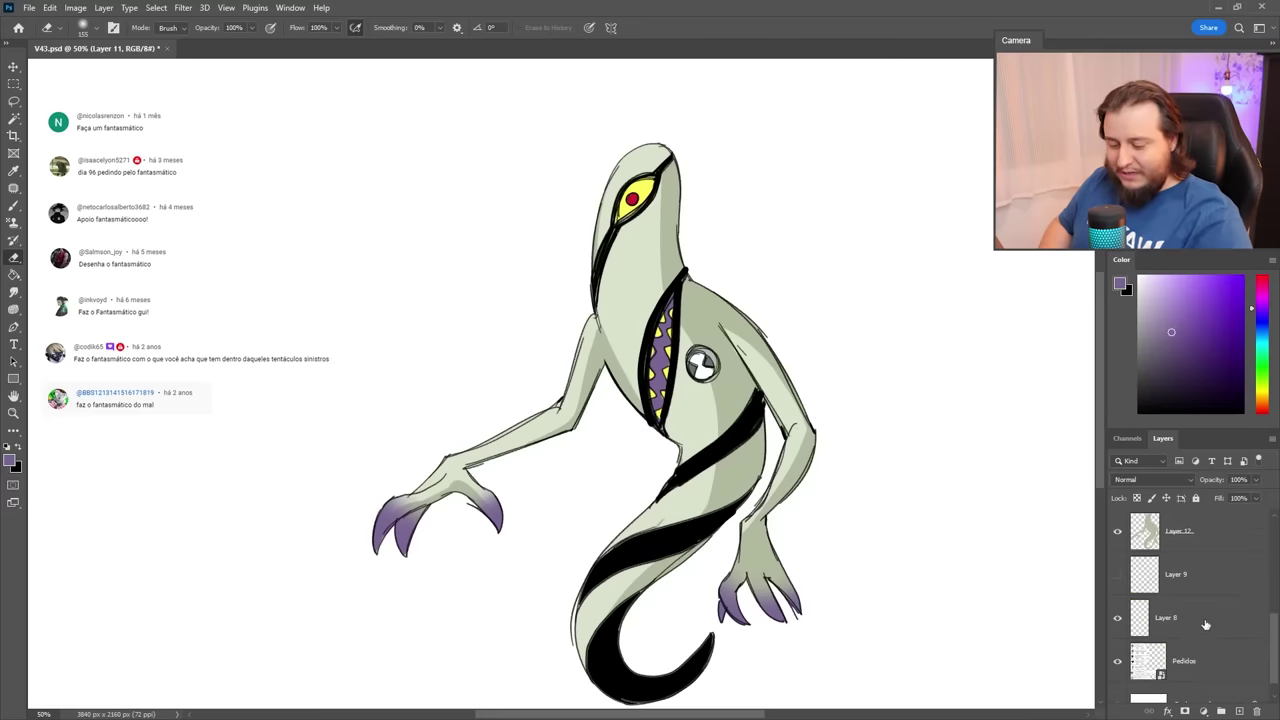
{"action": "scroll", "coordinate": [1195, 630], "scroll_direction": "down", "scroll_amount": 1}
{"action": "left_click", "coordinate": [1195, 605], "text": "shift"}
{"action": "key", "text": "ctrl+g"}
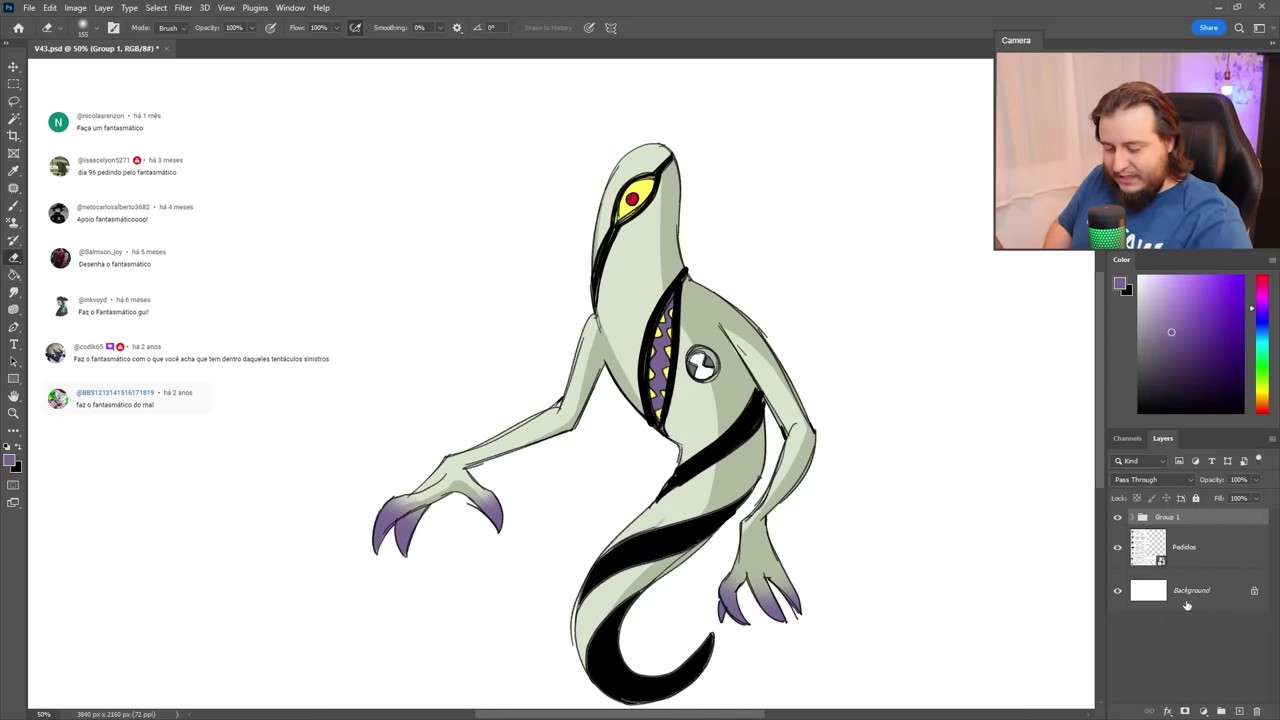
Rename the new group Fantasmatico 1 and save the file.
{"action": "double_click", "coordinate": [1170, 517]}
{"action": "type", "text": "Fantasmatico"}
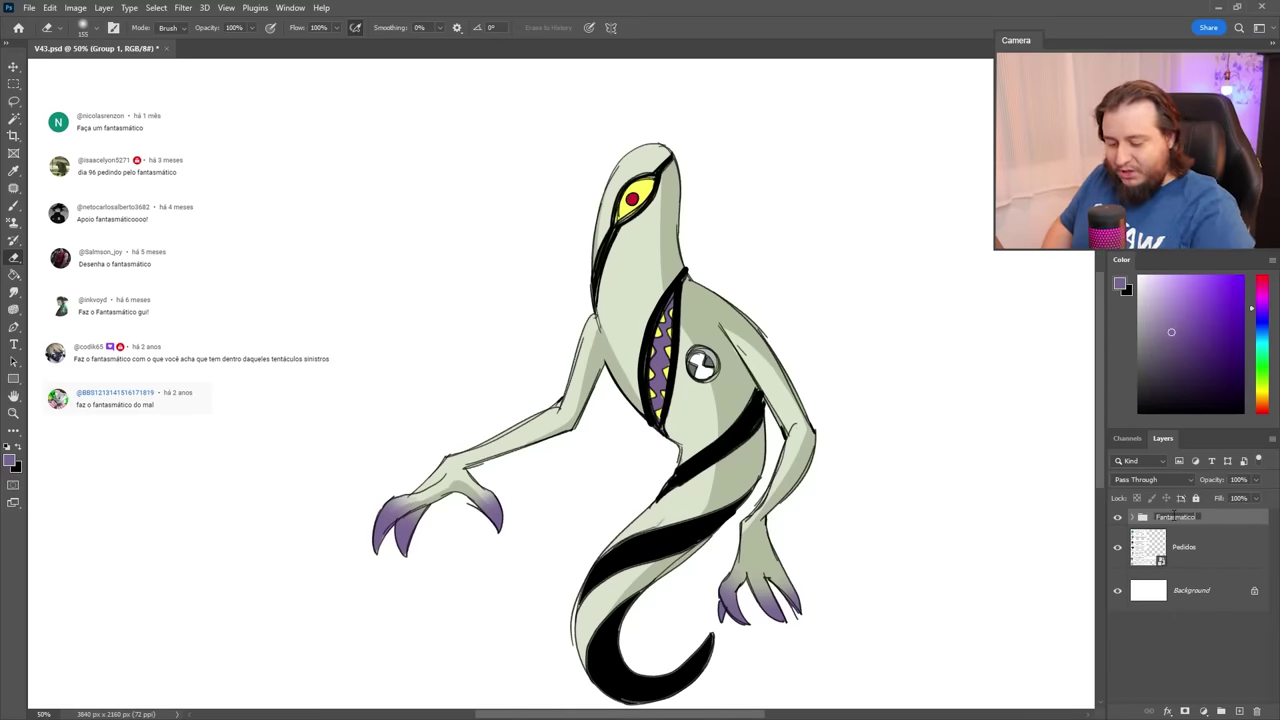
{"action": "key", "text": "Return"}
{"action": "left_click_drag", "start_coordinate": [981, 420], "coordinate": [985, 400]}
{"action": "key", "text": "ctrl+s"}
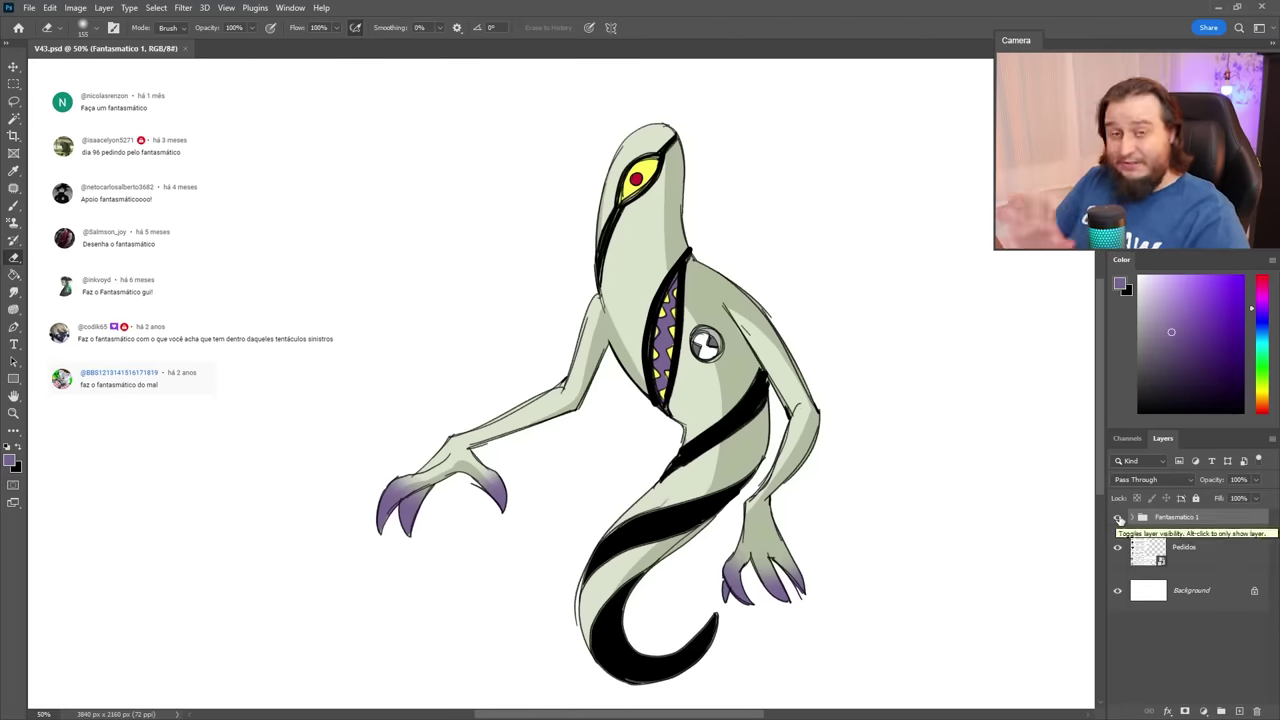
Hide the Fantasmatico 1 group and add a new layer inside a new group named Fantástmatico.
{"action": "left_click", "coordinate": [1118, 519]}
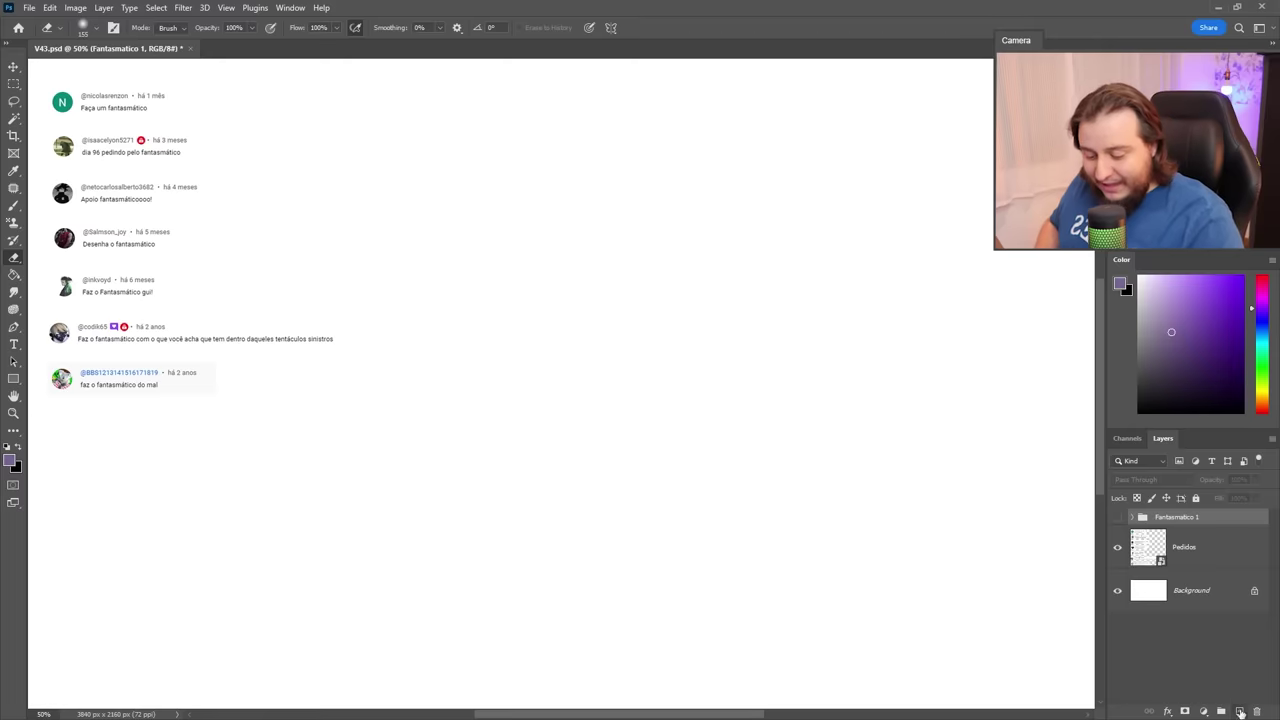
{"action": "left_click", "coordinate": [1240, 712]}
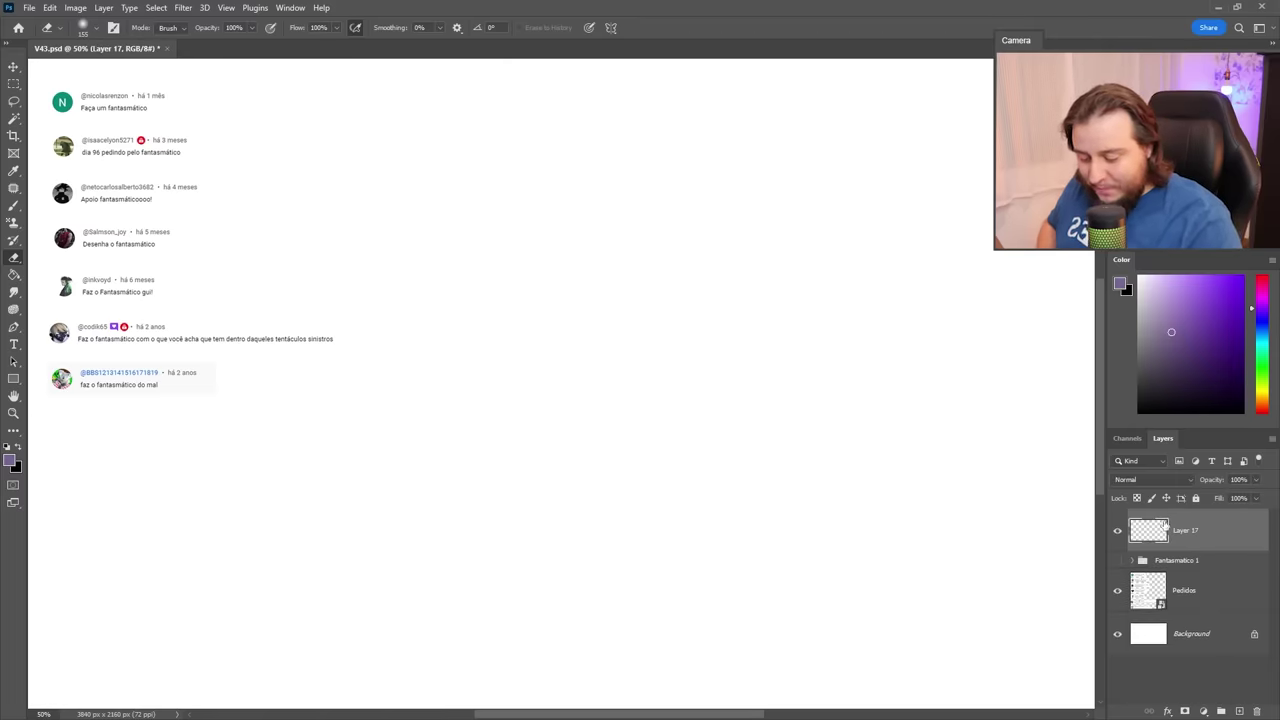
{"action": "key", "text": "ctrl+g"}
{"action": "double_click", "coordinate": [1161, 517]}
Undo a test stroke, pick a lighter blue and sketch a curved, bean-shaped head on Layer 17 in the canvas's upper middle.
{"action": "mouse_move", "coordinate": [595, 332]}
{"action": "left_mouse_down"}
{"action": "mouse_move", "coordinate": [683, 338]}
{"action": "mouse_move", "coordinate": [740, 617]}
{"action": "left_mouse_up"}
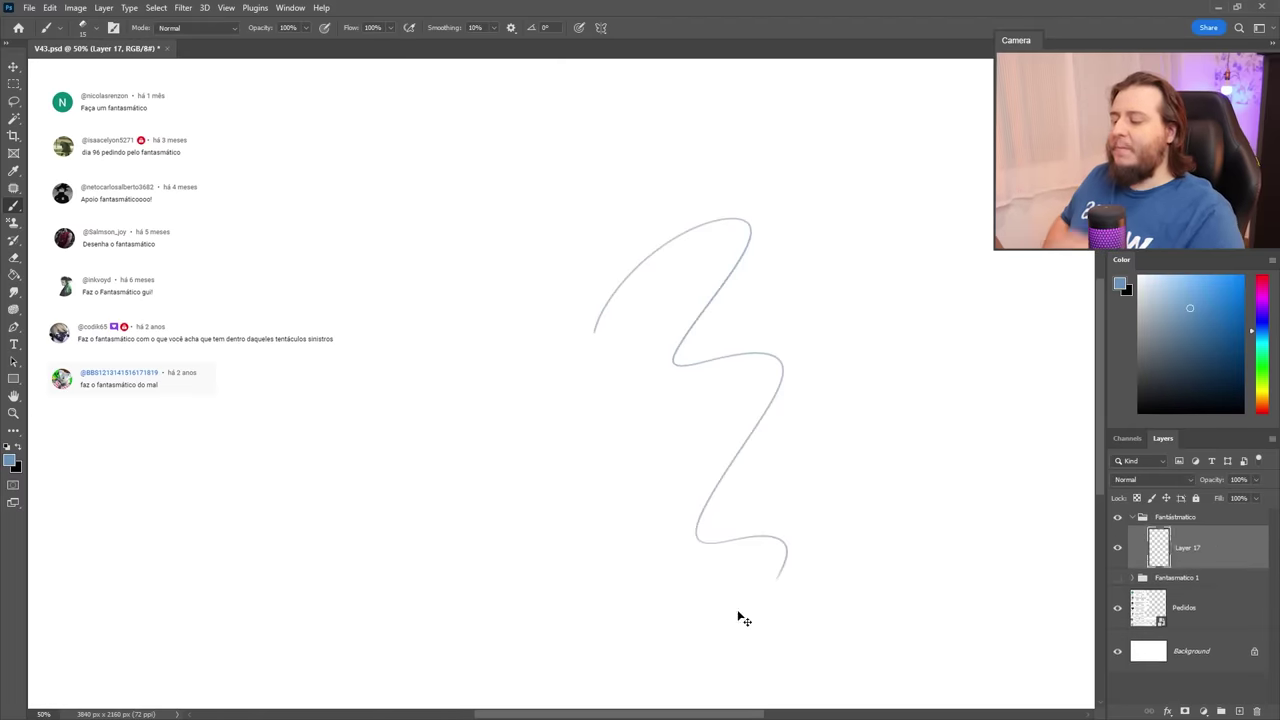
{"action": "key", "text": "ctrl+z"}
{"action": "left_click", "coordinate": [1189, 295]}
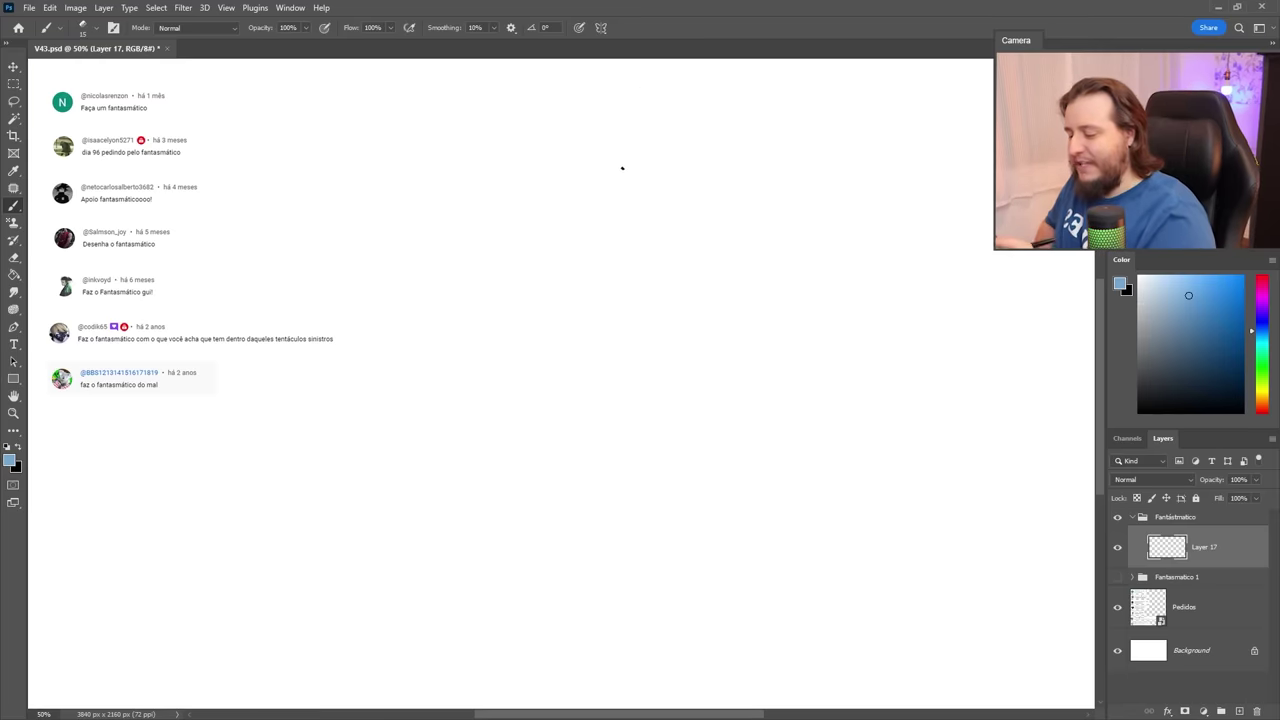
{"action": "mouse_move", "coordinate": [664, 174]}
{"action": "left_mouse_down"}
{"action": "mouse_move", "coordinate": [600, 153]}
{"action": "mouse_move", "coordinate": [580, 215]}
{"action": "left_mouse_up"}
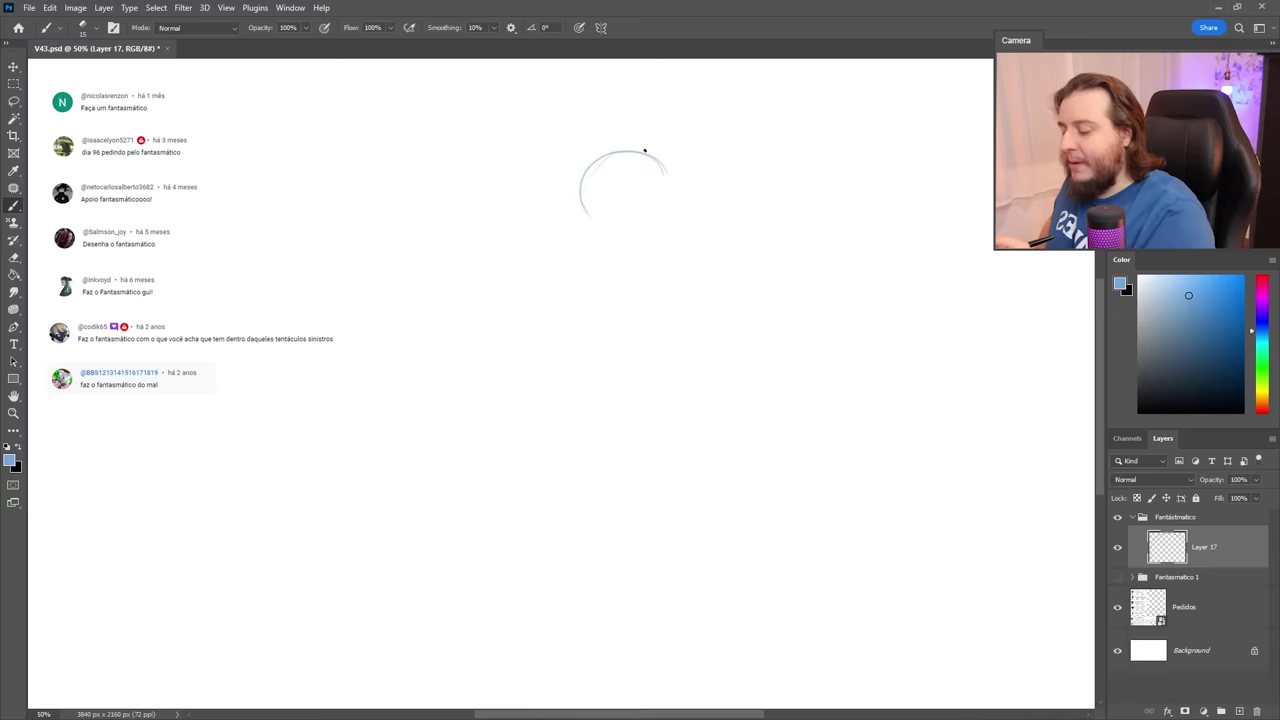
{"action": "mouse_move", "coordinate": [645, 150]}
{"action": "left_mouse_down"}
{"action": "mouse_move", "coordinate": [669, 194]}
{"action": "mouse_move", "coordinate": [662, 232]}
{"action": "left_mouse_up"}
{"action": "mouse_move", "coordinate": [584, 210]}
{"action": "left_mouse_down"}
{"action": "mouse_move", "coordinate": [603, 217]}
{"action": "mouse_move", "coordinate": [581, 277]}
{"action": "mouse_move", "coordinate": [608, 154]}
{"action": "mouse_move", "coordinate": [594, 233]}
{"action": "left_mouse_up"}
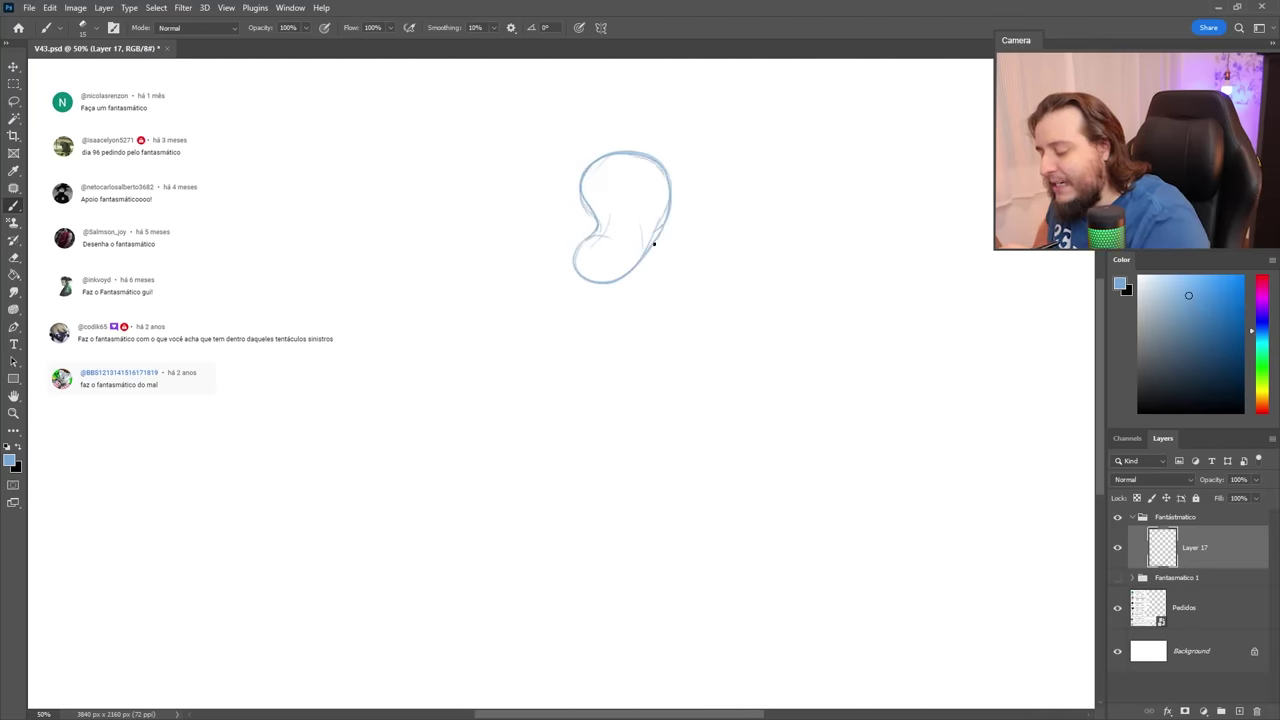
Fade the rough head with the eraser and redraw it as an upside-down head with low slanted eyes and jagged teeth at the tip.
{"action": "key", "text": "e"}
{"action": "right_click", "coordinate": [686, 209]}
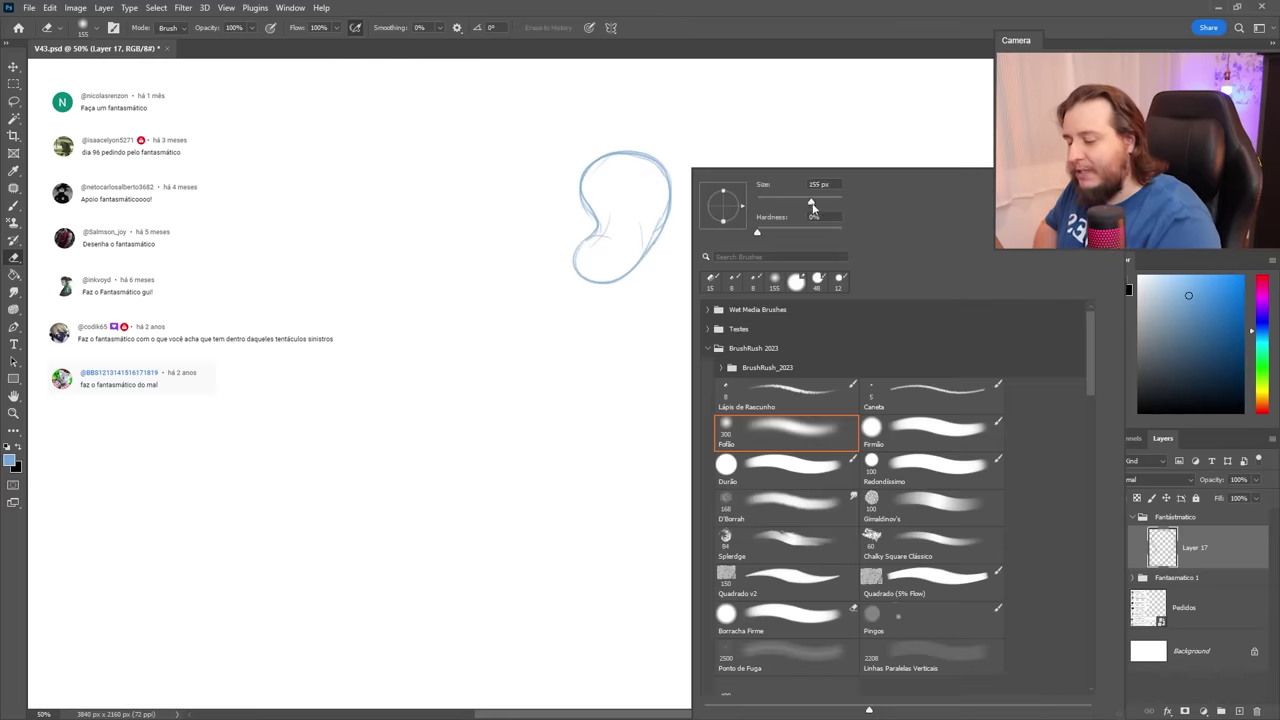
{"action": "left_click", "coordinate": [811, 202]}
{"action": "left_click", "coordinate": [687, 136]}
{"action": "key", "text": "b"}
{"action": "mouse_move", "coordinate": [589, 251]}
{"action": "left_mouse_down"}
{"action": "mouse_move", "coordinate": [648, 268]}
{"action": "mouse_move", "coordinate": [670, 216]}
{"action": "mouse_move", "coordinate": [593, 141]}
{"action": "mouse_move", "coordinate": [627, 150]}
{"action": "mouse_move", "coordinate": [595, 208]}
{"action": "mouse_move", "coordinate": [653, 201]}
{"action": "mouse_move", "coordinate": [604, 167]}
{"action": "mouse_move", "coordinate": [604, 195]}
{"action": "mouse_move", "coordinate": [646, 197]}
{"action": "mouse_move", "coordinate": [641, 183]}
{"action": "mouse_move", "coordinate": [598, 203]}
{"action": "left_mouse_up"}
{"action": "key", "text": "e"}
{"action": "key", "text": "b"}
{"action": "mouse_move", "coordinate": [662, 229]}
{"action": "left_mouse_down"}
{"action": "mouse_move", "coordinate": [629, 258]}
{"action": "mouse_move", "coordinate": [655, 228]}
{"action": "mouse_move", "coordinate": [629, 252]}
{"action": "mouse_move", "coordinate": [589, 253]}
{"action": "mouse_move", "coordinate": [585, 212]}
{"action": "mouse_move", "coordinate": [577, 251]}
{"action": "mouse_move", "coordinate": [606, 258]}
{"action": "mouse_move", "coordinate": [645, 230]}
{"action": "left_mouse_up"}
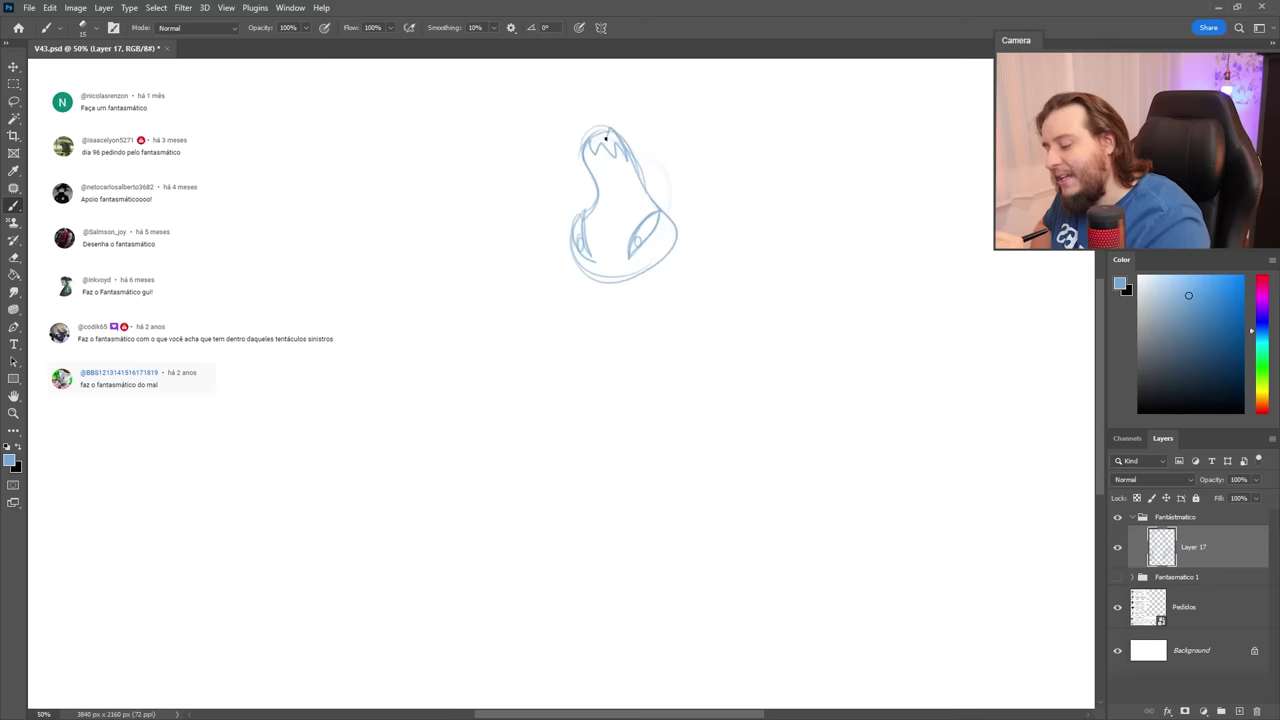
Close the snout tip around the teeth, add a V-shaped nose and sketch a long curved torso sweeping down from the head.
{"action": "left_click_drag", "start_coordinate": [594, 121], "coordinate": [634, 159]}
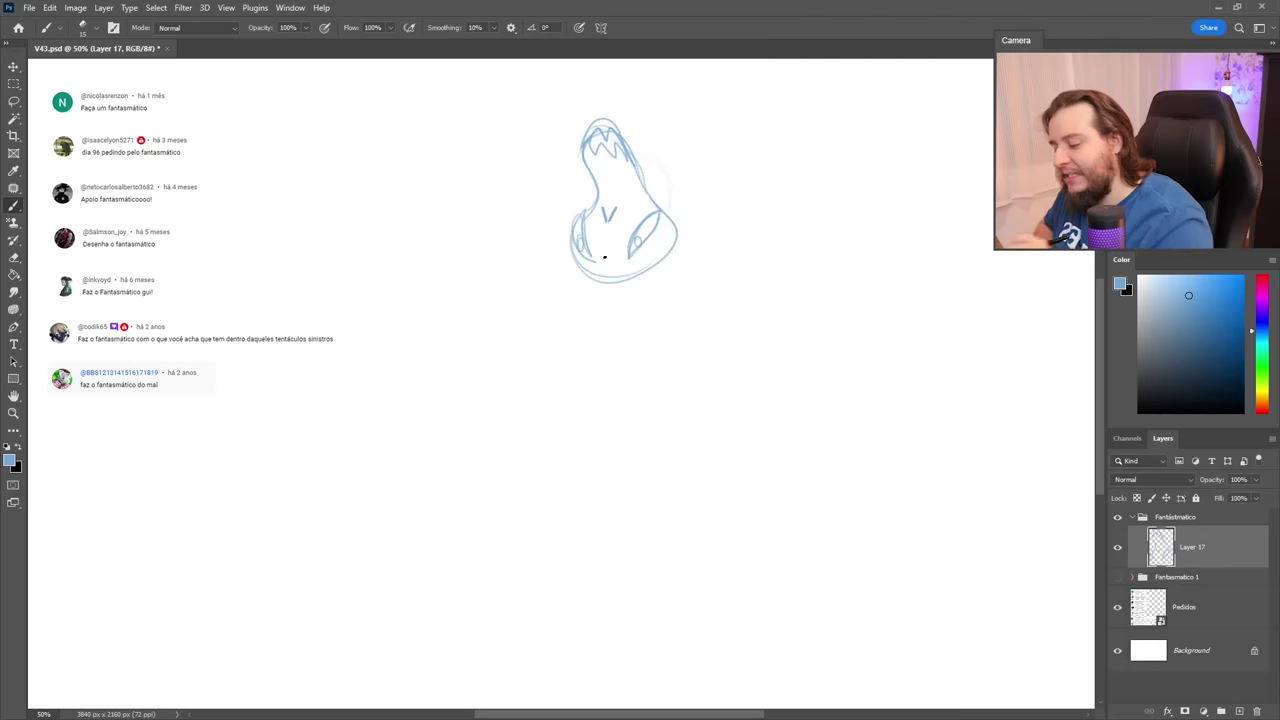
{"action": "mouse_move", "coordinate": [655, 212]}
{"action": "left_mouse_down"}
{"action": "mouse_move", "coordinate": [587, 231]}
{"action": "mouse_move", "coordinate": [593, 262]}
{"action": "mouse_move", "coordinate": [575, 225]}
{"action": "mouse_move", "coordinate": [587, 209]}
{"action": "mouse_move", "coordinate": [609, 283]}
{"action": "mouse_move", "coordinate": [594, 276]}
{"action": "mouse_move", "coordinate": [670, 205]}
{"action": "left_mouse_up"}
{"action": "left_click_drag", "start_coordinate": [606, 305], "coordinate": [678, 348]}
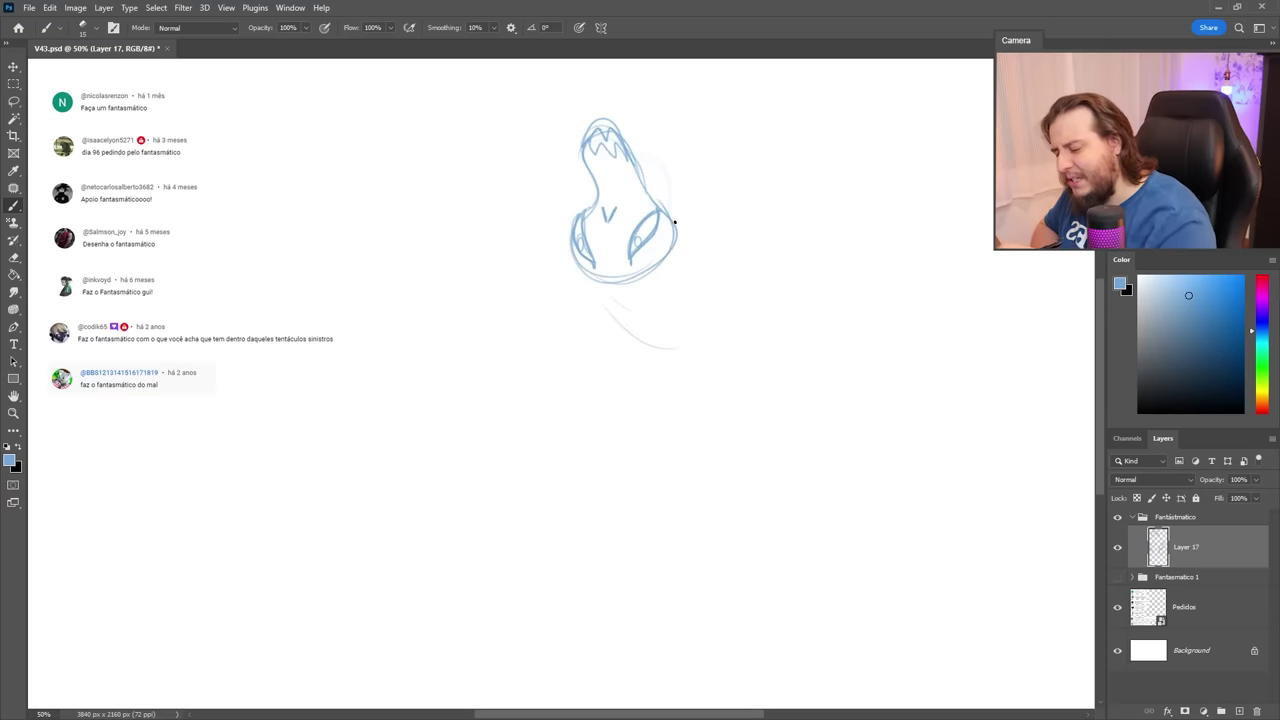
{"action": "left_click_drag", "start_coordinate": [653, 189], "coordinate": [735, 349]}
{"action": "left_click_drag", "start_coordinate": [662, 194], "coordinate": [704, 224]}
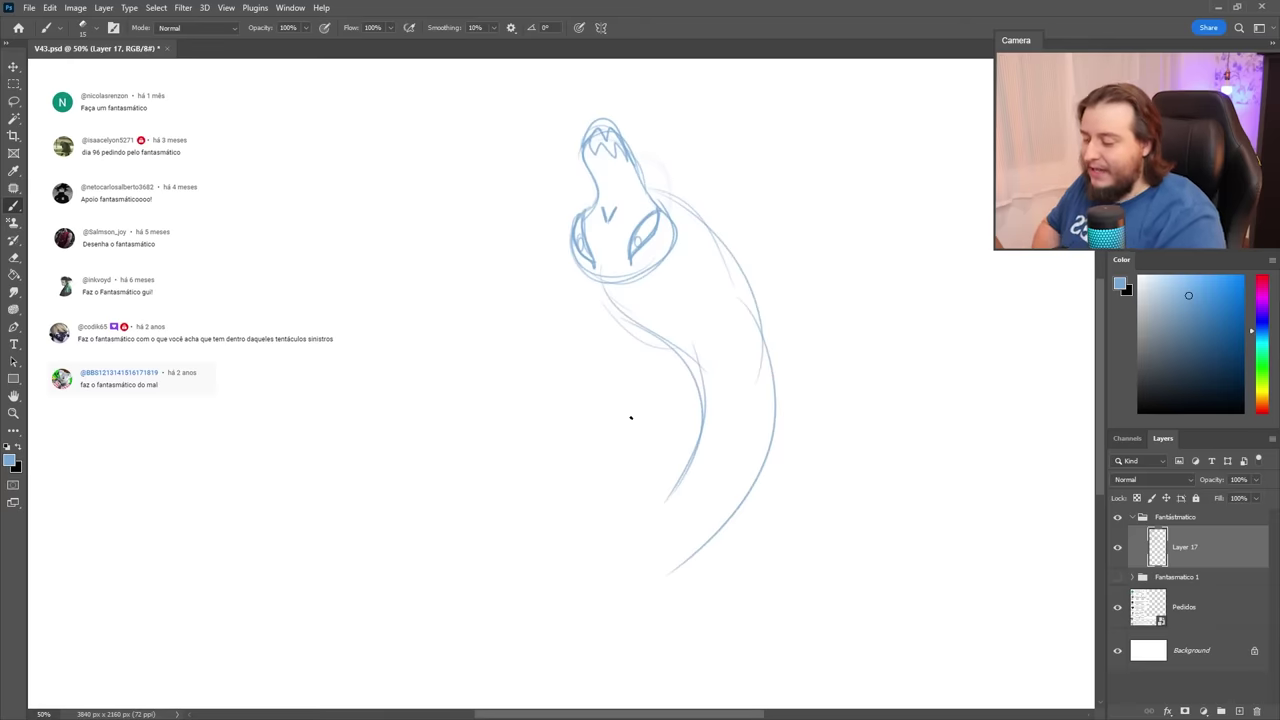
{"action": "mouse_move", "coordinate": [645, 195]}
{"action": "left_mouse_down"}
{"action": "mouse_move", "coordinate": [706, 248]}
{"action": "mouse_move", "coordinate": [690, 468]}
{"action": "left_mouse_up"}
{"action": "mouse_move", "coordinate": [703, 237]}
{"action": "left_mouse_down"}
{"action": "mouse_move", "coordinate": [700, 436]}
{"action": "mouse_move", "coordinate": [650, 522]}
{"action": "left_mouse_up"}
{"action": "left_click_drag", "start_coordinate": [736, 258], "coordinate": [762, 352]}
{"action": "left_click_drag", "start_coordinate": [765, 397], "coordinate": [665, 585]}
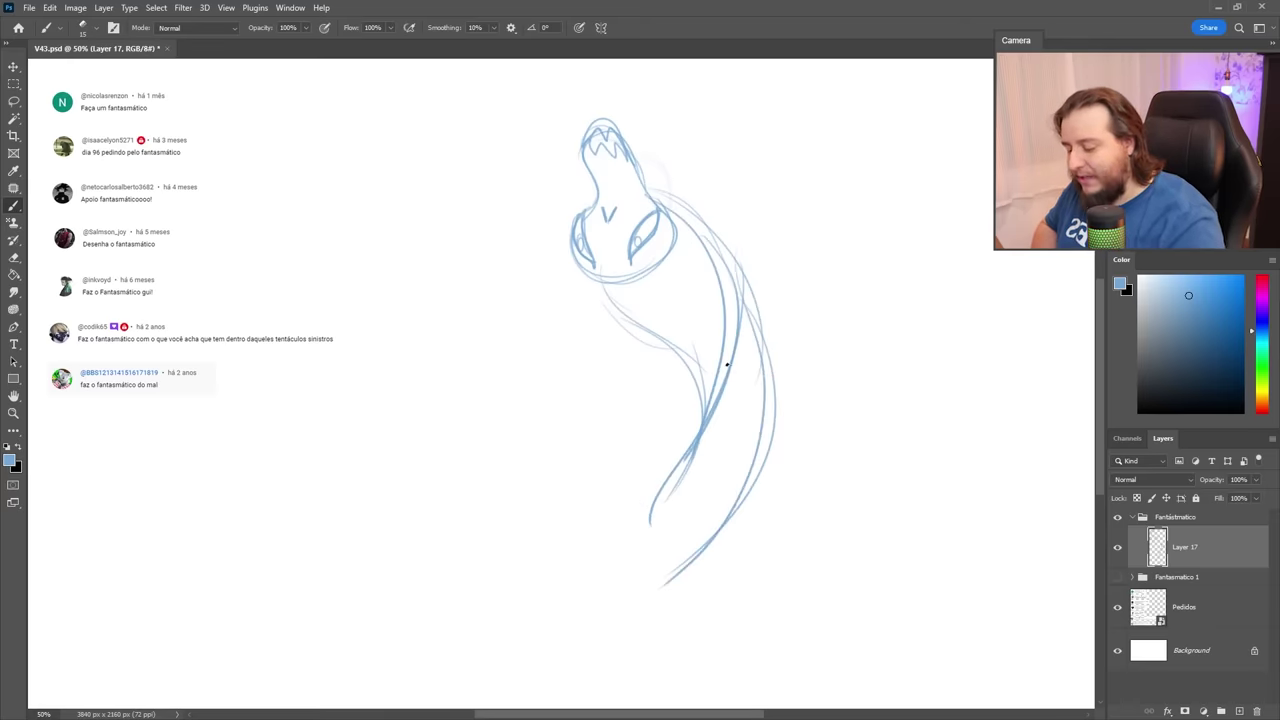
Sketch wavy tentacle strands flowing from the waist toward the lower left and bottom centre of the figure.
{"action": "left_click_drag", "start_coordinate": [723, 372], "coordinate": [540, 616]}
{"action": "mouse_move", "coordinate": [558, 556]}
{"action": "left_mouse_down"}
{"action": "mouse_move", "coordinate": [543, 623]}
{"action": "mouse_move", "coordinate": [646, 510]}
{"action": "mouse_move", "coordinate": [540, 630]}
{"action": "left_mouse_up"}
{"action": "left_click_drag", "start_coordinate": [553, 568], "coordinate": [510, 658]}
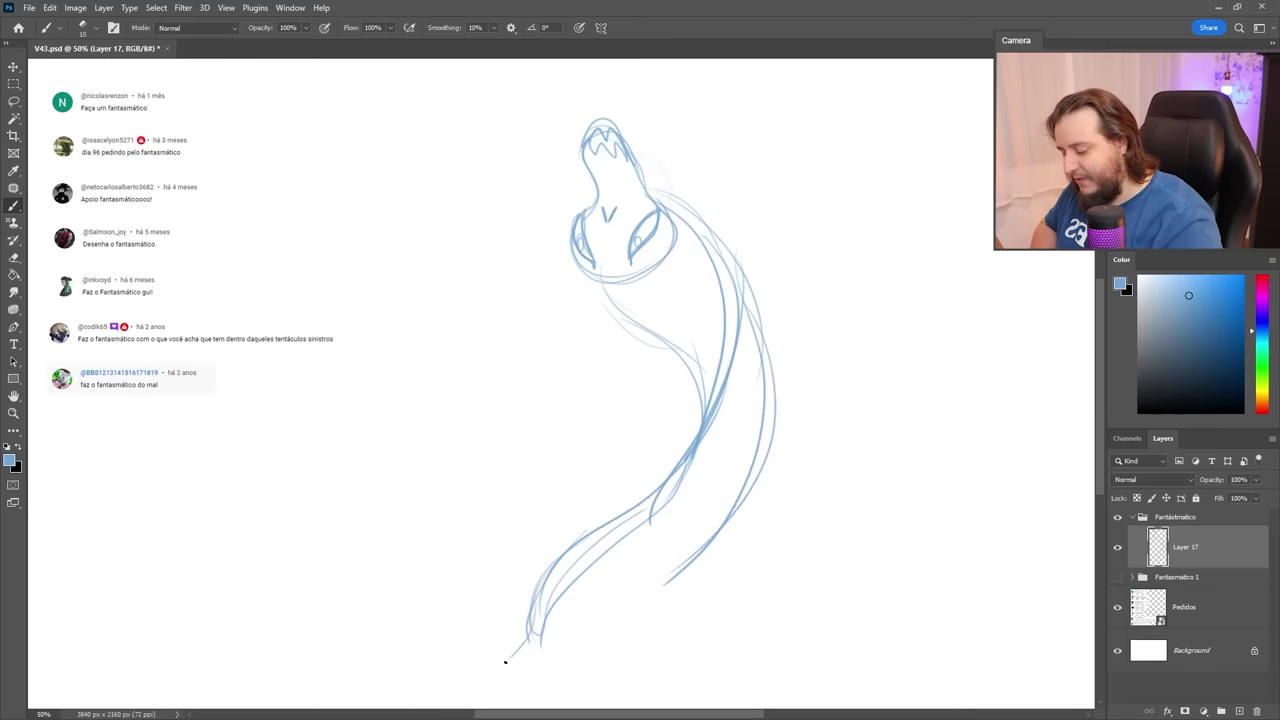
{"action": "mouse_move", "coordinate": [687, 461]}
{"action": "left_mouse_down"}
{"action": "mouse_move", "coordinate": [662, 686]}
{"action": "mouse_move", "coordinate": [680, 686]}
{"action": "left_mouse_up"}
{"action": "left_click_drag", "start_coordinate": [656, 524], "coordinate": [638, 688]}
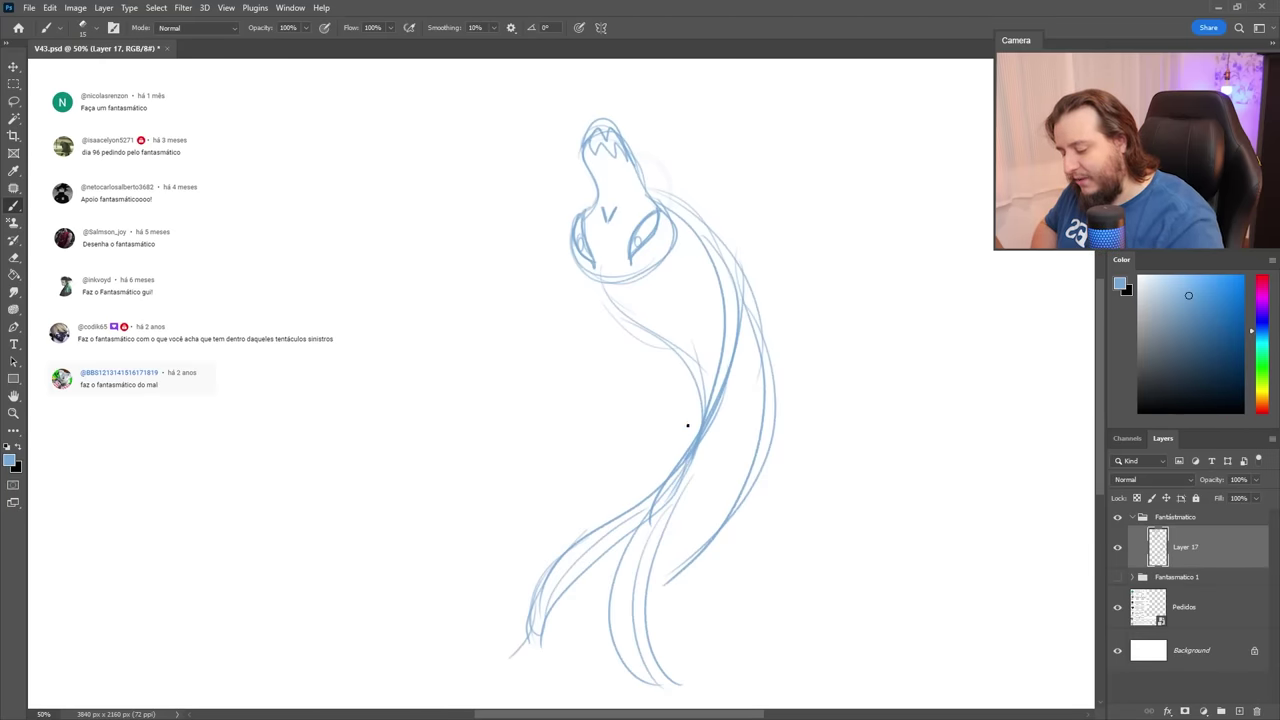
{"action": "mouse_move", "coordinate": [700, 440]}
{"action": "left_mouse_down"}
{"action": "mouse_move", "coordinate": [546, 532]}
{"action": "mouse_move", "coordinate": [628, 506]}
{"action": "left_mouse_up"}
Add more curling strands from the torso toward the lower right and fill the gaps between the bottom tentacles.
{"action": "left_click_drag", "start_coordinate": [732, 396], "coordinate": [712, 520]}
{"action": "mouse_move", "coordinate": [746, 348]}
{"action": "left_mouse_down"}
{"action": "mouse_move", "coordinate": [740, 368]}
{"action": "mouse_move", "coordinate": [835, 612]}
{"action": "left_mouse_up"}
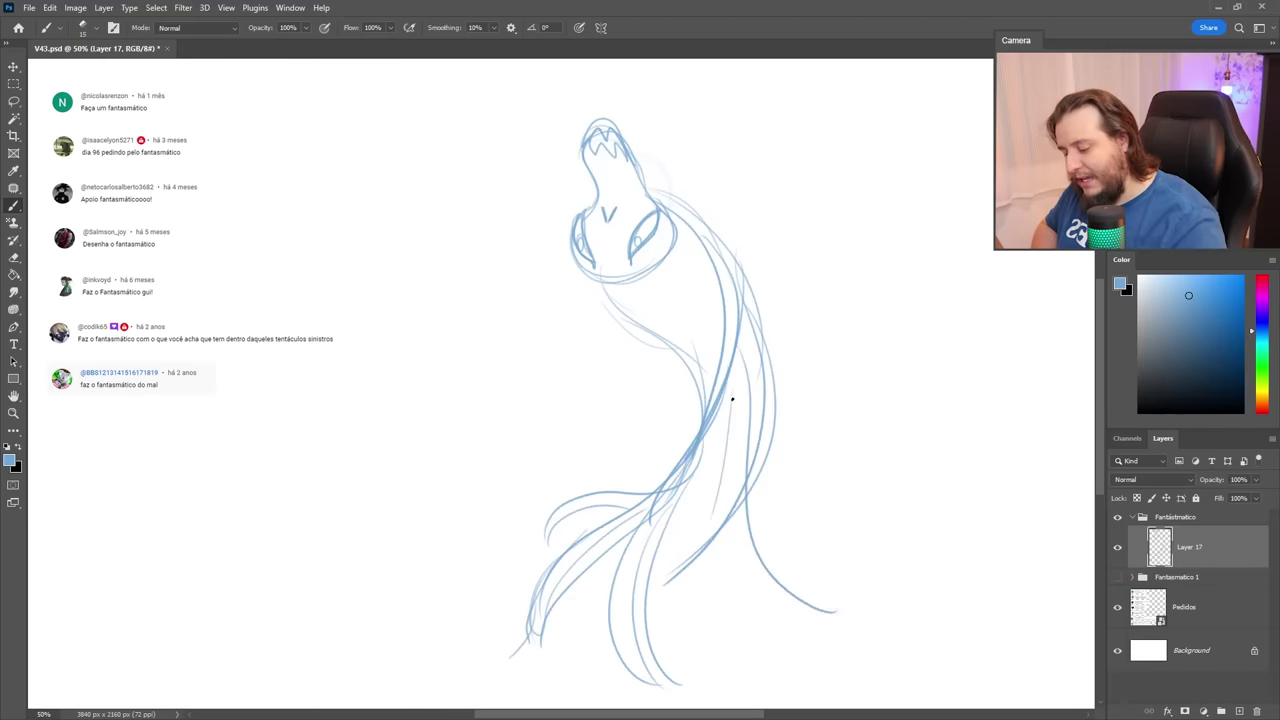
{"action": "left_click_drag", "start_coordinate": [731, 400], "coordinate": [834, 632]}
{"action": "left_click_drag", "start_coordinate": [716, 464], "coordinate": [852, 634]}
{"action": "left_click_drag", "start_coordinate": [738, 500], "coordinate": [636, 684]}
{"action": "left_click_drag", "start_coordinate": [706, 558], "coordinate": [576, 704]}
{"action": "left_click_drag", "start_coordinate": [636, 598], "coordinate": [572, 706]}
{"action": "mouse_move", "coordinate": [736, 538]}
{"action": "left_mouse_down"}
{"action": "mouse_move", "coordinate": [720, 586]}
{"action": "mouse_move", "coordinate": [616, 706]}
{"action": "left_mouse_up"}
{"action": "left_click_drag", "start_coordinate": [611, 565], "coordinate": [635, 708]}
{"action": "mouse_move", "coordinate": [682, 630]}
{"action": "left_mouse_down"}
{"action": "mouse_move", "coordinate": [691, 677]}
{"action": "mouse_move", "coordinate": [750, 685]}
{"action": "left_mouse_up"}
Sketch the thin bent arm on the figure's left side, from the shoulder under the head out to the wrist.
{"action": "left_click_drag", "start_coordinate": [602, 280], "coordinate": [598, 366]}
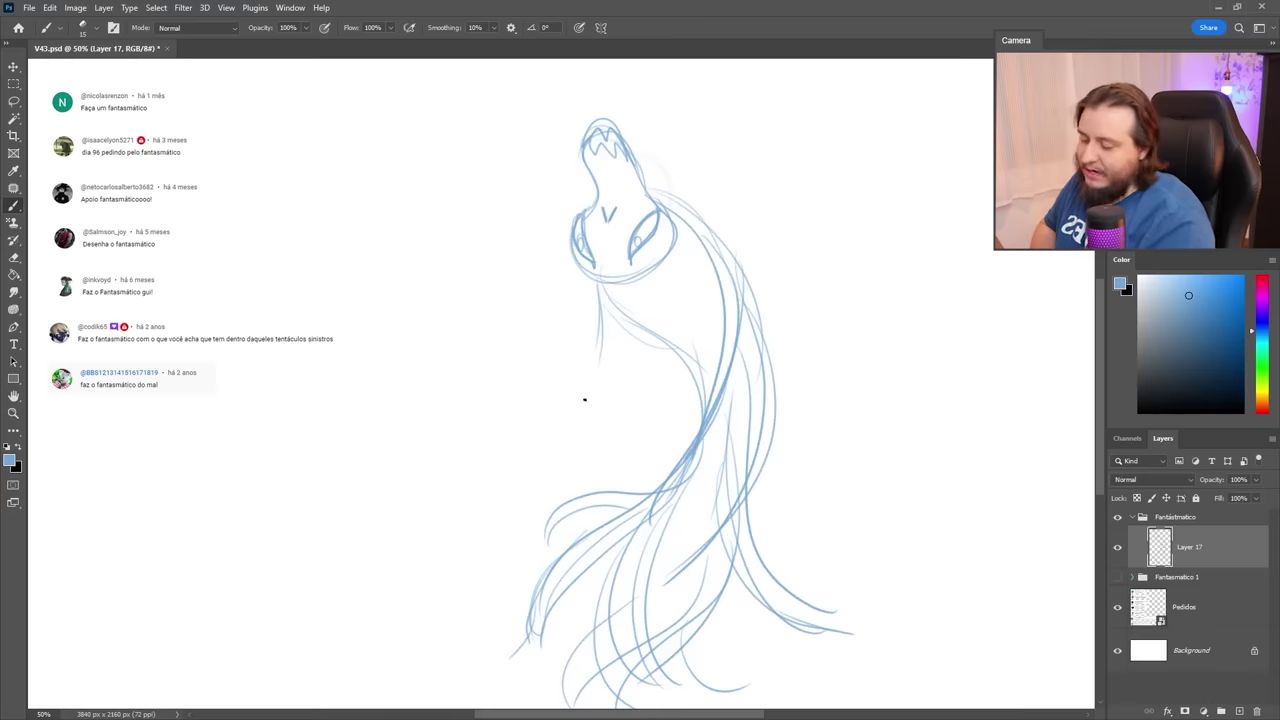
{"action": "left_click_drag", "start_coordinate": [612, 282], "coordinate": [592, 301]}
{"action": "left_click_drag", "start_coordinate": [596, 290], "coordinate": [598, 400]}
{"action": "left_click_drag", "start_coordinate": [650, 324], "coordinate": [597, 418]}
{"action": "left_click_drag", "start_coordinate": [640, 348], "coordinate": [593, 425]}
{"action": "mouse_move", "coordinate": [601, 380]}
{"action": "left_mouse_down"}
{"action": "mouse_move", "coordinate": [578, 414]}
{"action": "mouse_move", "coordinate": [521, 432]}
{"action": "left_mouse_up"}
{"action": "left_click_drag", "start_coordinate": [600, 421], "coordinate": [454, 469]}
{"action": "left_click_drag", "start_coordinate": [558, 446], "coordinate": [462, 504]}
Sketch the upper arm on the figure's right side, lasso it and move it lower on the body, and deselect.
{"action": "mouse_move", "coordinate": [708, 235]}
{"action": "left_mouse_down"}
{"action": "mouse_move", "coordinate": [776, 270]}
{"action": "mouse_move", "coordinate": [782, 326]}
{"action": "left_mouse_up"}
{"action": "left_click_drag", "start_coordinate": [760, 256], "coordinate": [843, 366]}
{"action": "left_click_drag", "start_coordinate": [770, 300], "coordinate": [863, 446]}
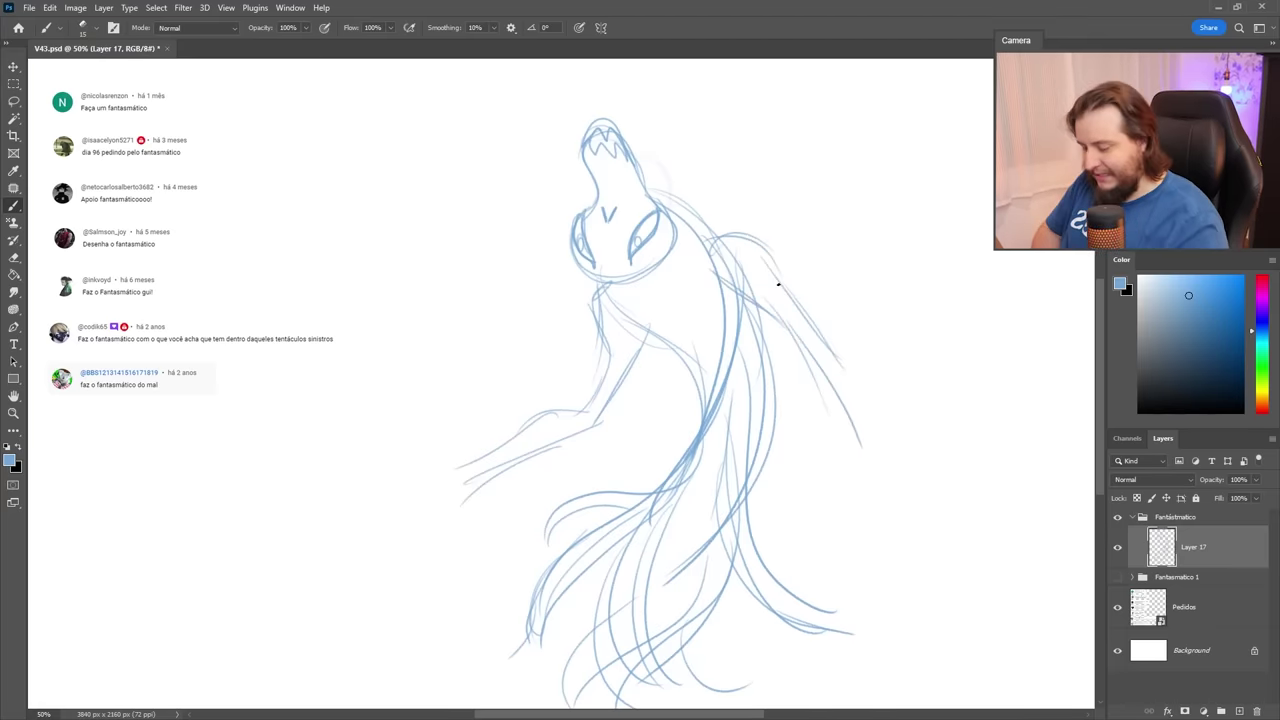
{"action": "key", "text": "l"}
{"action": "mouse_move", "coordinate": [768, 230]}
{"action": "left_mouse_down"}
{"action": "mouse_move", "coordinate": [762, 302]}
{"action": "mouse_move", "coordinate": [774, 231]}
{"action": "left_mouse_up"}
{"action": "mouse_move", "coordinate": [786, 297]}
{"action": "left_mouse_down"}
{"action": "mouse_move", "coordinate": [828, 373]}
{"action": "mouse_move", "coordinate": [817, 367]}
{"action": "left_mouse_up"}
{"action": "key", "text": "ctrl+d"}
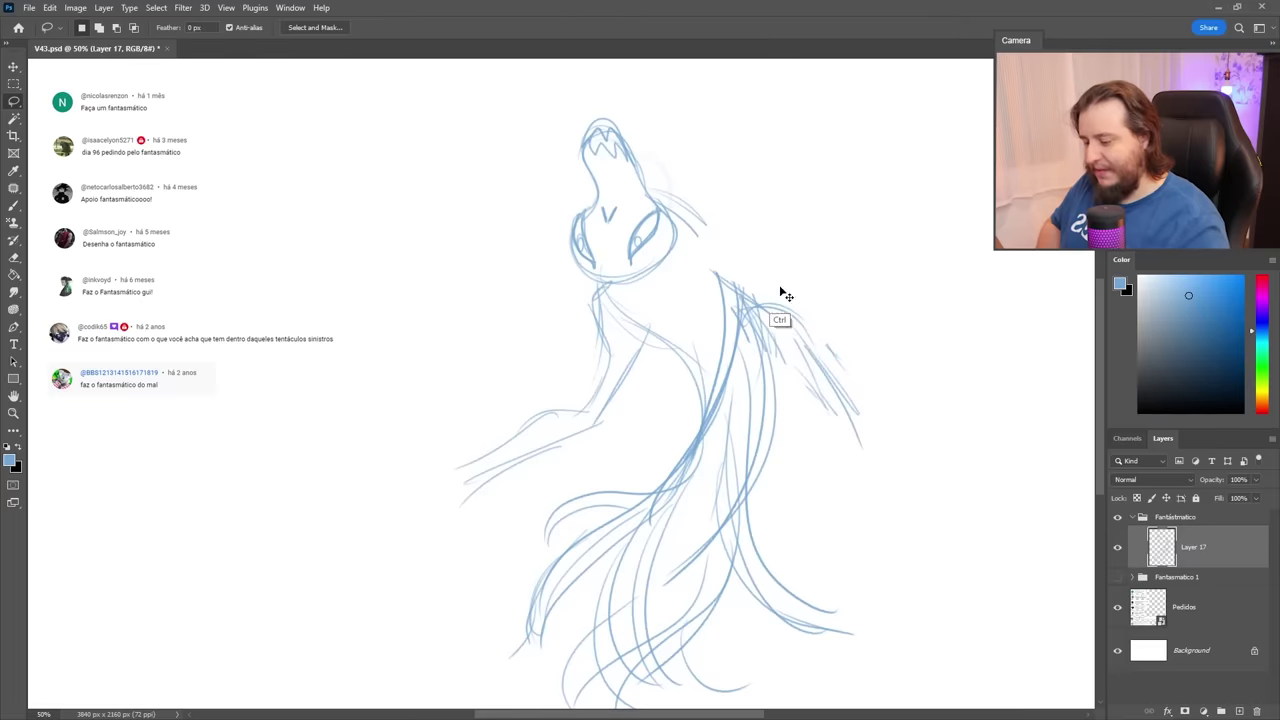
Redraw the right shoulder and outer arm lines, erase the overlap at the joint and reinforce the back and the neck below the head.
{"action": "key", "text": "b"}
{"action": "mouse_move", "coordinate": [672, 206]}
{"action": "left_mouse_down"}
{"action": "mouse_move", "coordinate": [835, 310]}
{"action": "mouse_move", "coordinate": [802, 316]}
{"action": "mouse_move", "coordinate": [798, 366]}
{"action": "left_mouse_up"}
{"action": "left_click_drag", "start_coordinate": [800, 358], "coordinate": [866, 462]}
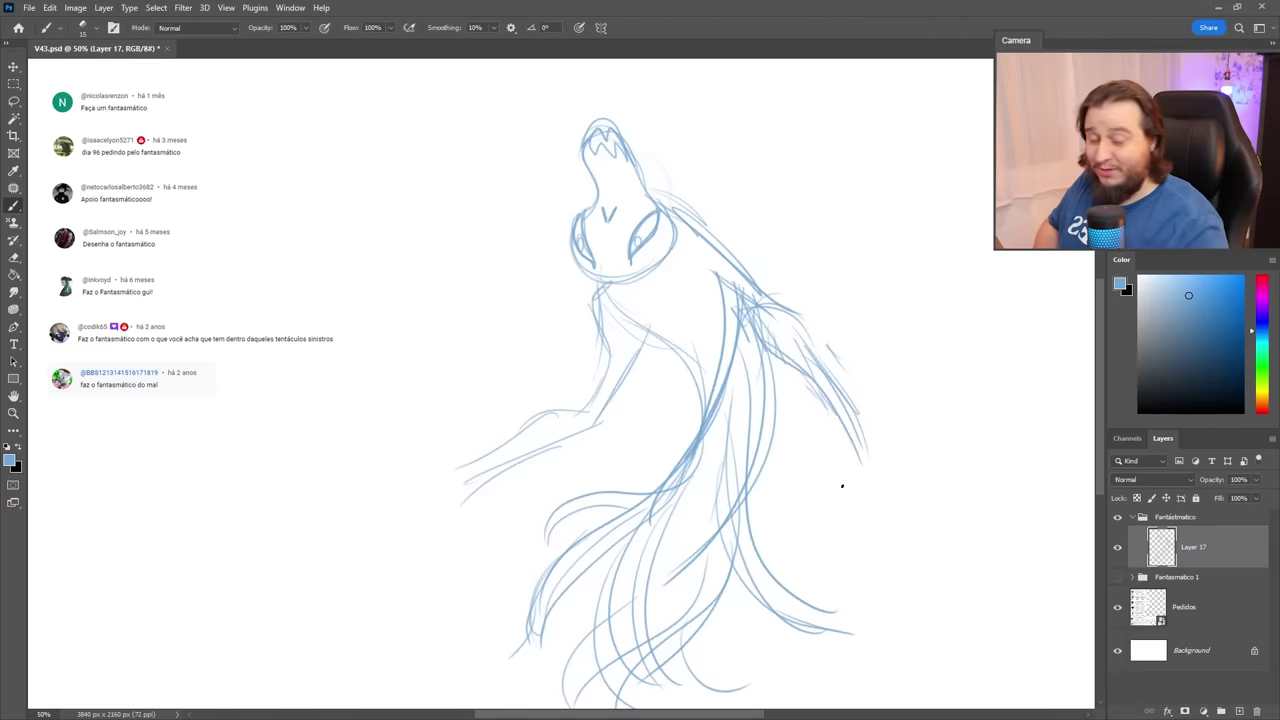
{"action": "key", "text": "e"}
{"action": "mouse_move", "coordinate": [801, 357]}
{"action": "left_mouse_down"}
{"action": "mouse_move", "coordinate": [790, 326]}
{"action": "mouse_move", "coordinate": [720, 282]}
{"action": "left_mouse_up"}
{"action": "key", "text": "b"}
{"action": "mouse_move", "coordinate": [692, 230]}
{"action": "left_mouse_down"}
{"action": "mouse_move", "coordinate": [706, 400]}
{"action": "mouse_move", "coordinate": [720, 396]}
{"action": "left_mouse_up"}
{"action": "mouse_move", "coordinate": [596, 290]}
{"action": "left_mouse_down"}
{"action": "mouse_move", "coordinate": [673, 217]}
{"action": "mouse_move", "coordinate": [636, 318]}
{"action": "left_mouse_up"}
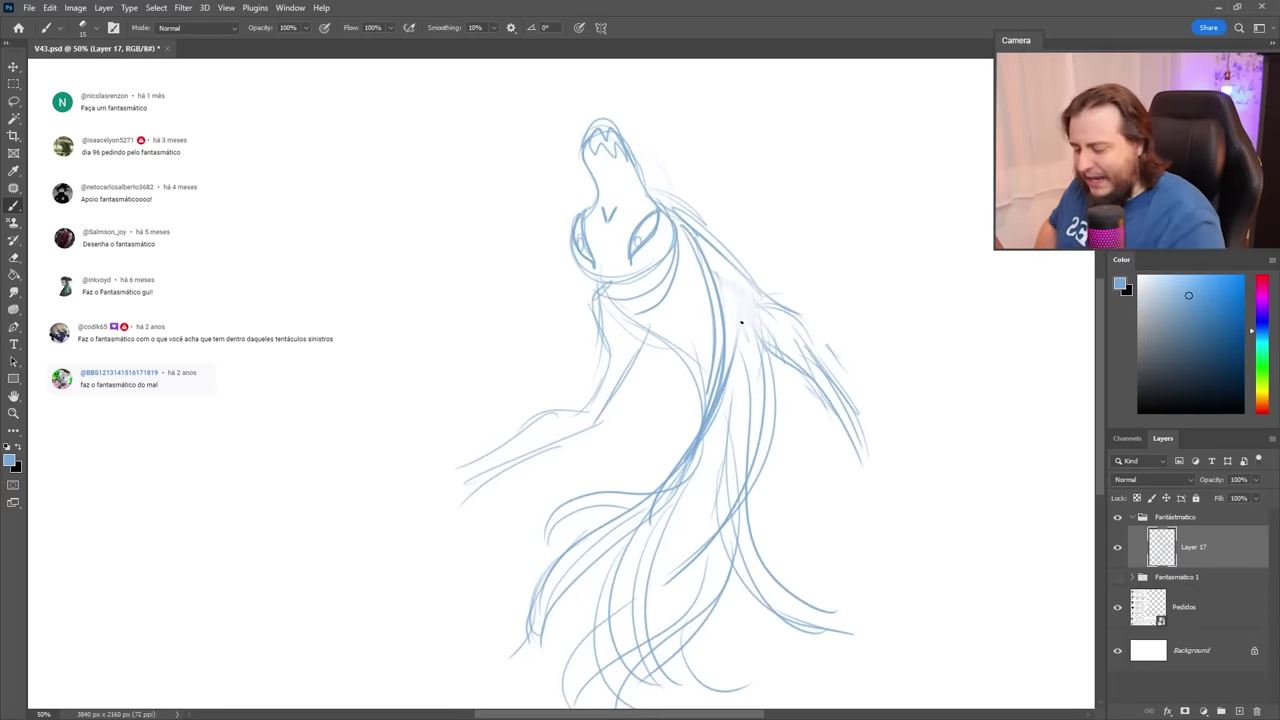
Sketch the right forearm with its clawed hand and a long-fingered clawed hand on the end of the left arm.
{"action": "mouse_move", "coordinate": [741, 322]}
{"action": "left_mouse_down"}
{"action": "mouse_move", "coordinate": [877, 414]}
{"action": "mouse_move", "coordinate": [896, 496]}
{"action": "left_mouse_up"}
{"action": "mouse_move", "coordinate": [838, 418]}
{"action": "left_mouse_down"}
{"action": "mouse_move", "coordinate": [874, 520]}
{"action": "mouse_move", "coordinate": [902, 540]}
{"action": "mouse_move", "coordinate": [878, 606]}
{"action": "left_mouse_up"}
{"action": "mouse_move", "coordinate": [880, 518]}
{"action": "left_mouse_down"}
{"action": "mouse_move", "coordinate": [800, 551]}
{"action": "mouse_move", "coordinate": [856, 582]}
{"action": "mouse_move", "coordinate": [896, 692]}
{"action": "left_mouse_up"}
{"action": "left_click_drag", "start_coordinate": [850, 560], "coordinate": [840, 686]}
{"action": "left_click_drag", "start_coordinate": [866, 630], "coordinate": [846, 690]}
{"action": "left_click_drag", "start_coordinate": [846, 520], "coordinate": [790, 550]}
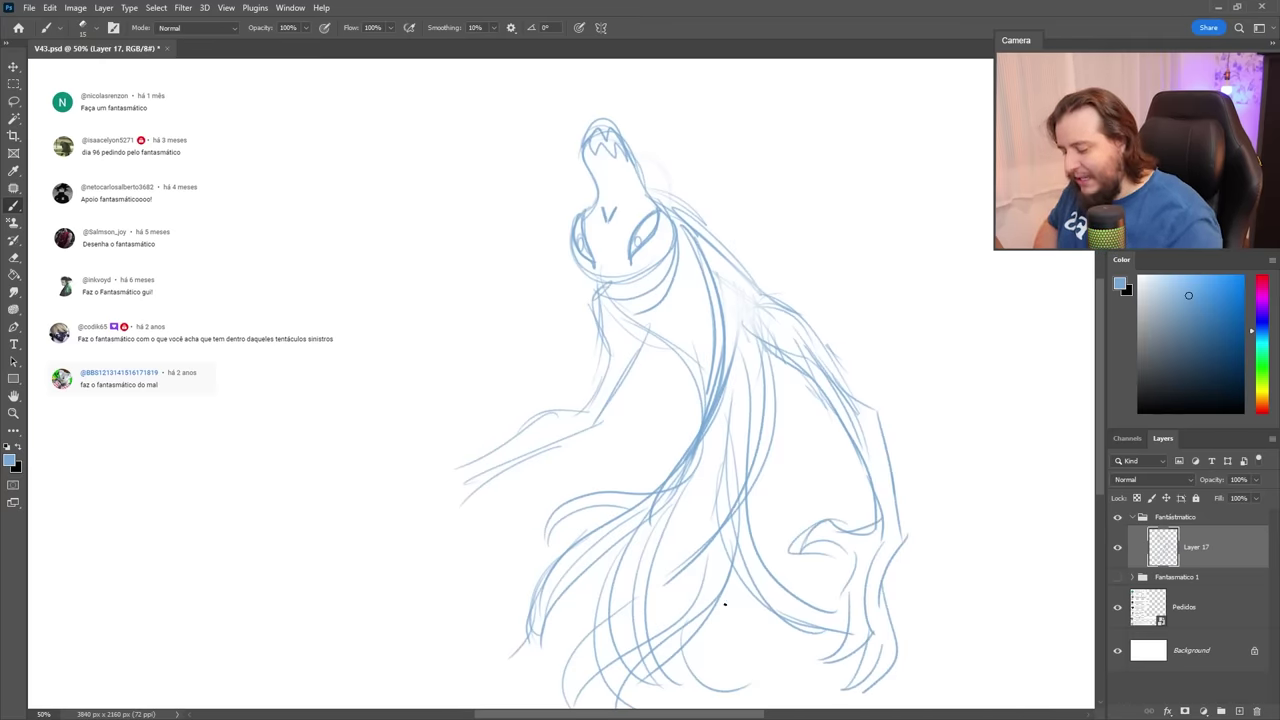
{"action": "mouse_move", "coordinate": [456, 462]}
{"action": "left_mouse_down"}
{"action": "mouse_move", "coordinate": [423, 471]}
{"action": "mouse_move", "coordinate": [380, 557]}
{"action": "mouse_move", "coordinate": [429, 491]}
{"action": "mouse_move", "coordinate": [346, 538]}
{"action": "mouse_move", "coordinate": [400, 625]}
{"action": "left_mouse_up"}
{"action": "left_click_drag", "start_coordinate": [432, 518], "coordinate": [405, 588]}
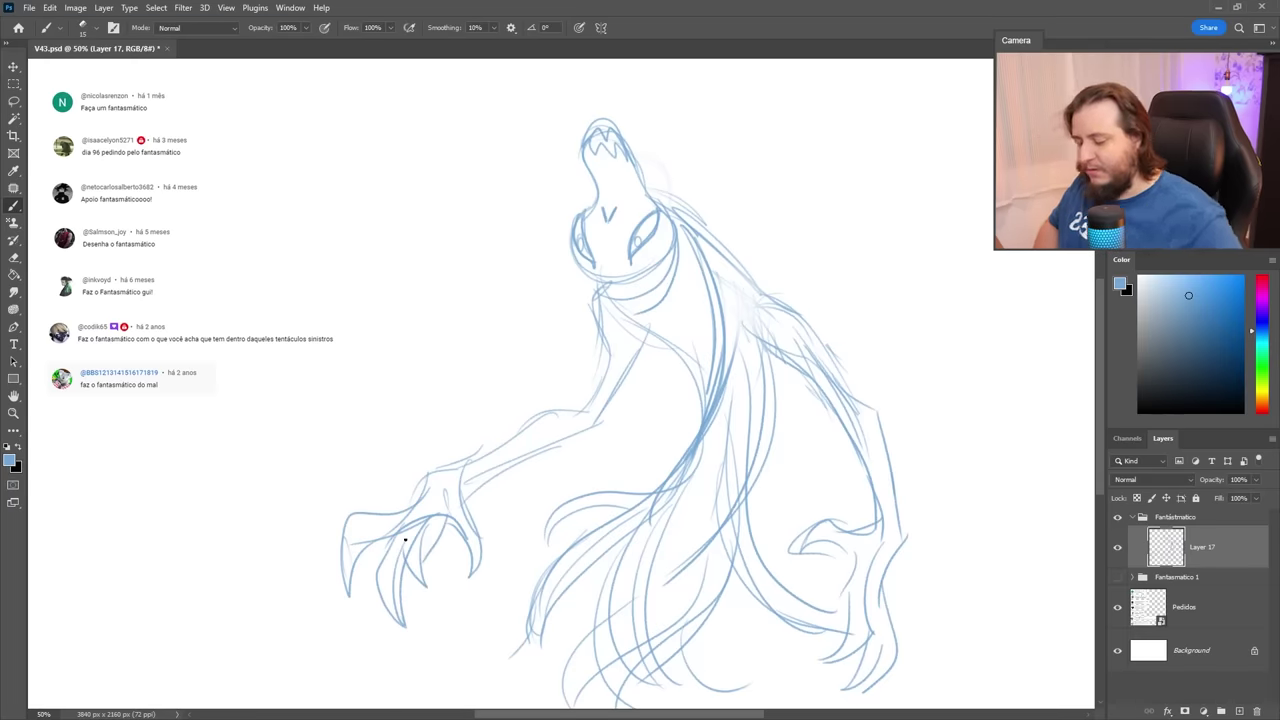
Scale the whole sketch down to about 89% around its centre and reposition it slightly on the canvas.
{"action": "key", "text": "ctrl+t"}
{"action": "left_click_drag", "start_coordinate": [905, 94], "coordinate": [843, 158]}
{"action": "left_click_drag", "start_coordinate": [798, 260], "coordinate": [841, 199]}
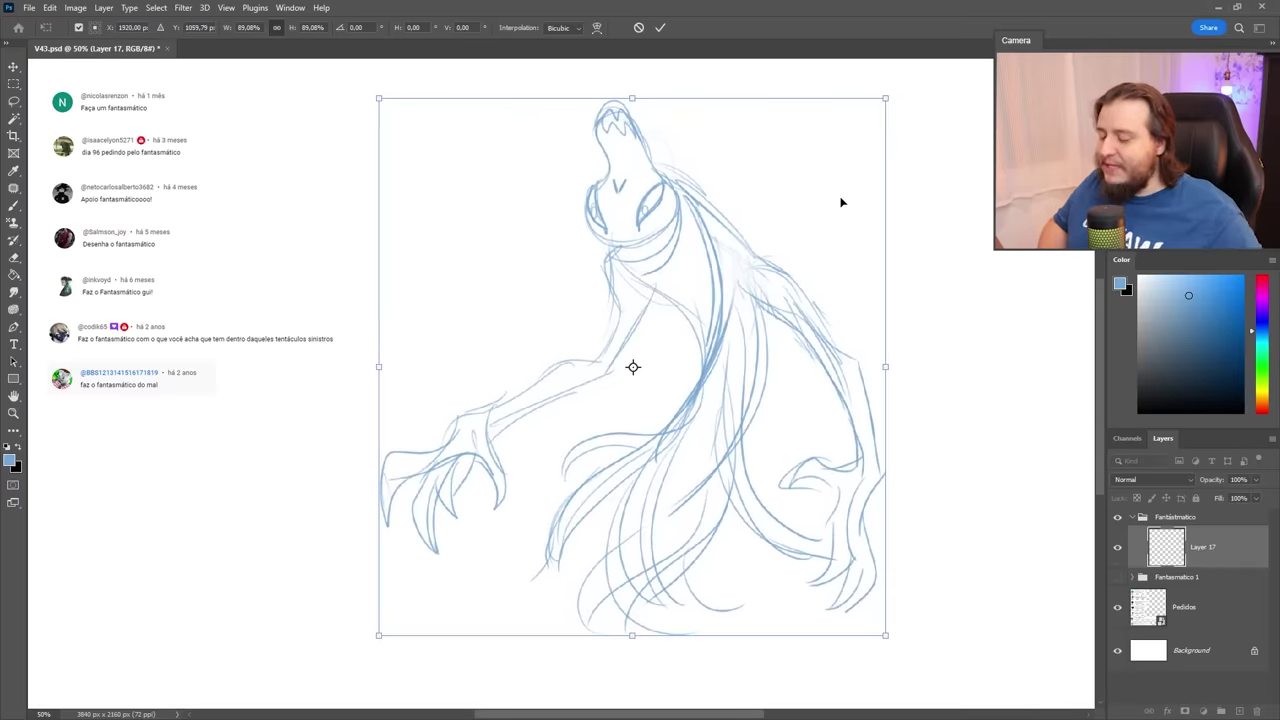
{"action": "key", "text": "Return"}
Extend the bottom of the body with longer tentacles curling toward the lower centre and lower right.
{"action": "left_click_drag", "start_coordinate": [600, 466], "coordinate": [669, 654]}
{"action": "left_click_drag", "start_coordinate": [585, 520], "coordinate": [720, 666]}
{"action": "left_click_drag", "start_coordinate": [695, 528], "coordinate": [766, 646]}
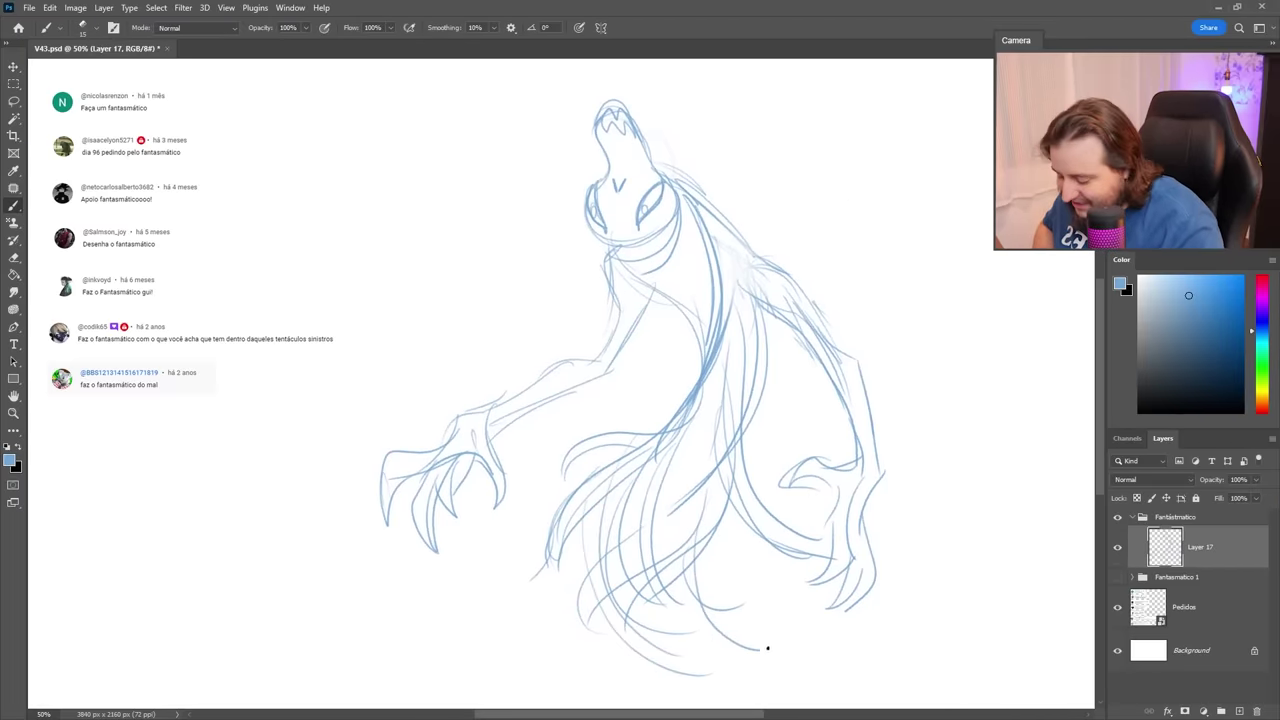
{"action": "mouse_move", "coordinate": [685, 588]}
{"action": "left_mouse_down"}
{"action": "mouse_move", "coordinate": [728, 660]}
{"action": "mouse_move", "coordinate": [723, 689]}
{"action": "left_mouse_up"}
{"action": "mouse_move", "coordinate": [640, 634]}
{"action": "left_mouse_down"}
{"action": "mouse_move", "coordinate": [663, 689]}
{"action": "mouse_move", "coordinate": [700, 695]}
{"action": "left_mouse_up"}
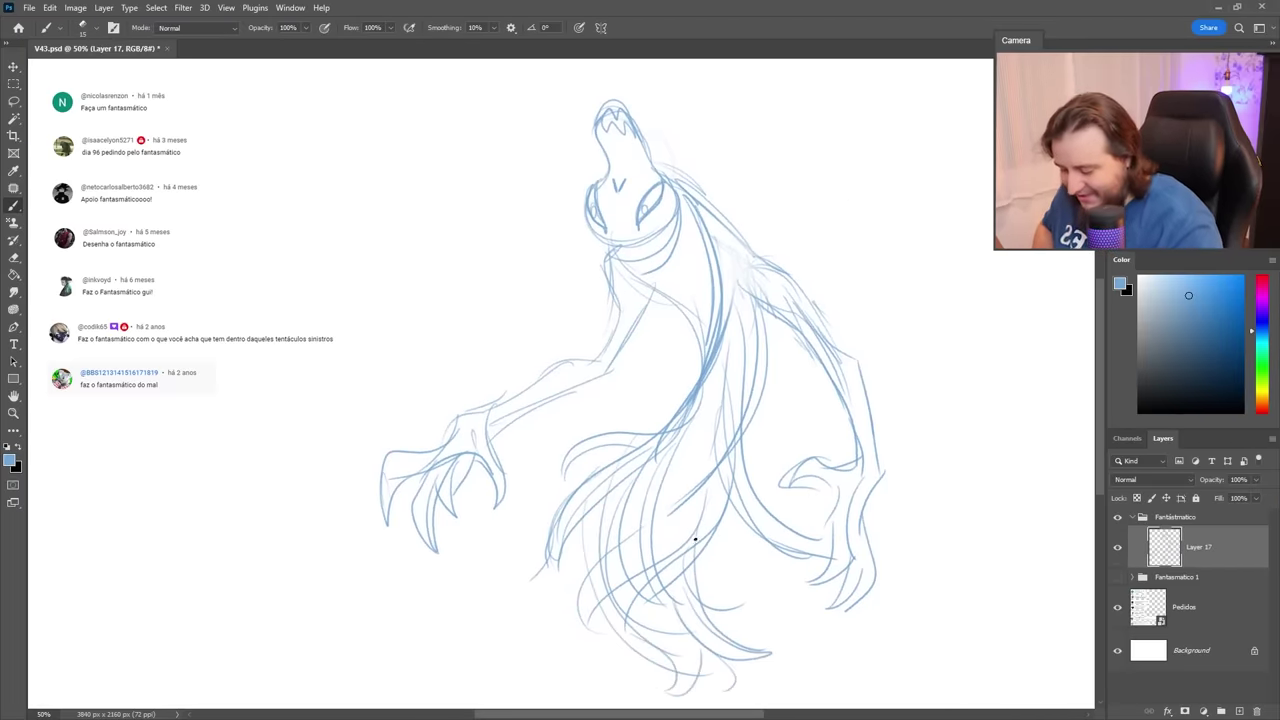
{"action": "left_click_drag", "start_coordinate": [577, 553], "coordinate": [604, 654]}
Sketch one thick hooked tentacle on the lower left of the body and another curling out on the lower right.
{"action": "left_click_drag", "start_coordinate": [658, 444], "coordinate": [530, 546]}
{"action": "left_click_drag", "start_coordinate": [534, 550], "coordinate": [512, 630]}
{"action": "left_click_drag", "start_coordinate": [588, 510], "coordinate": [532, 568]}
{"action": "left_click_drag", "start_coordinate": [532, 570], "coordinate": [524, 626]}
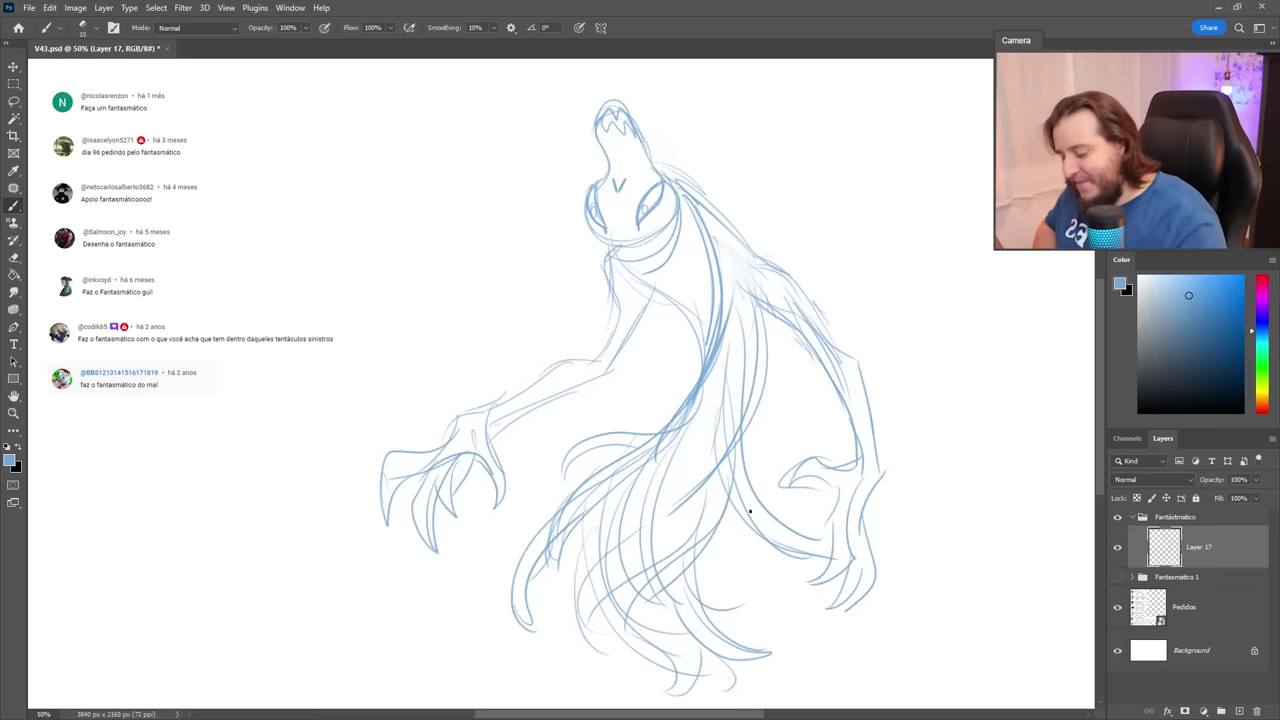
{"action": "left_click_drag", "start_coordinate": [712, 478], "coordinate": [812, 600]}
{"action": "mouse_move", "coordinate": [755, 533]}
{"action": "left_mouse_down"}
{"action": "mouse_move", "coordinate": [814, 609]}
{"action": "mouse_move", "coordinate": [735, 460]}
{"action": "left_mouse_up"}
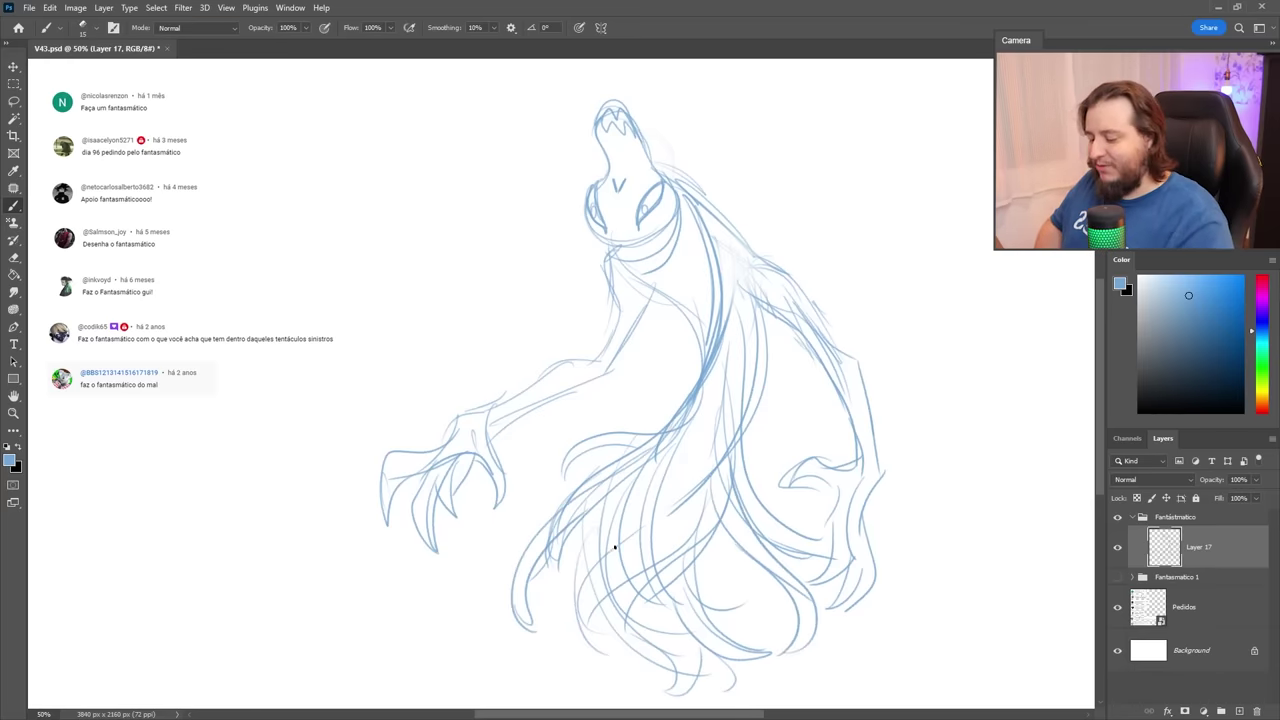
Add a rounded curl at the tentacles' base and fill the middle of the mass with overlapping flowing strands.
{"action": "mouse_move", "coordinate": [598, 548]}
{"action": "left_mouse_down"}
{"action": "mouse_move", "coordinate": [574, 563]}
{"action": "mouse_move", "coordinate": [614, 666]}
{"action": "mouse_move", "coordinate": [600, 670]}
{"action": "left_mouse_up"}
{"action": "left_click_drag", "start_coordinate": [598, 608], "coordinate": [586, 662]}
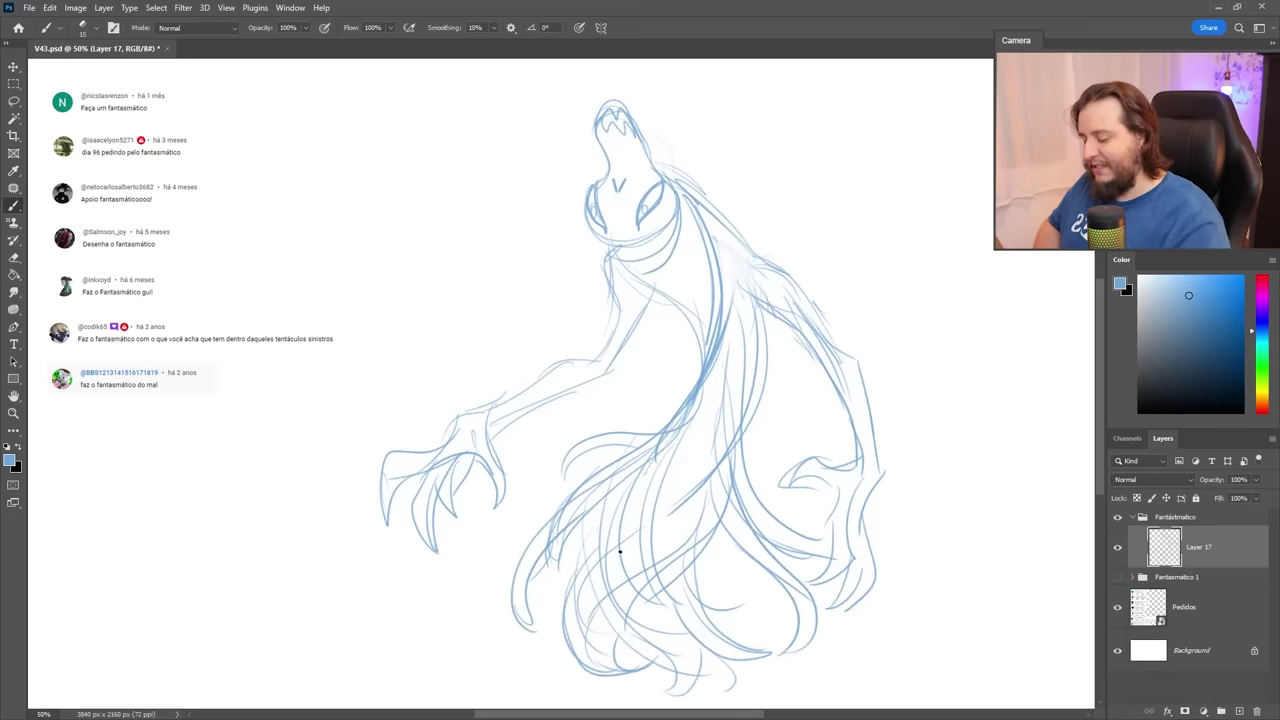
{"action": "left_click_drag", "start_coordinate": [620, 551], "coordinate": [684, 628]}
{"action": "left_click_drag", "start_coordinate": [678, 495], "coordinate": [664, 611]}
{"action": "left_click_drag", "start_coordinate": [716, 452], "coordinate": [606, 533]}
{"action": "left_click_drag", "start_coordinate": [726, 387], "coordinate": [630, 477]}
Sketch long flowing strands from the neck and shoulders across the chest and down into the tentacles.
{"action": "left_click_drag", "start_coordinate": [722, 224], "coordinate": [736, 452]}
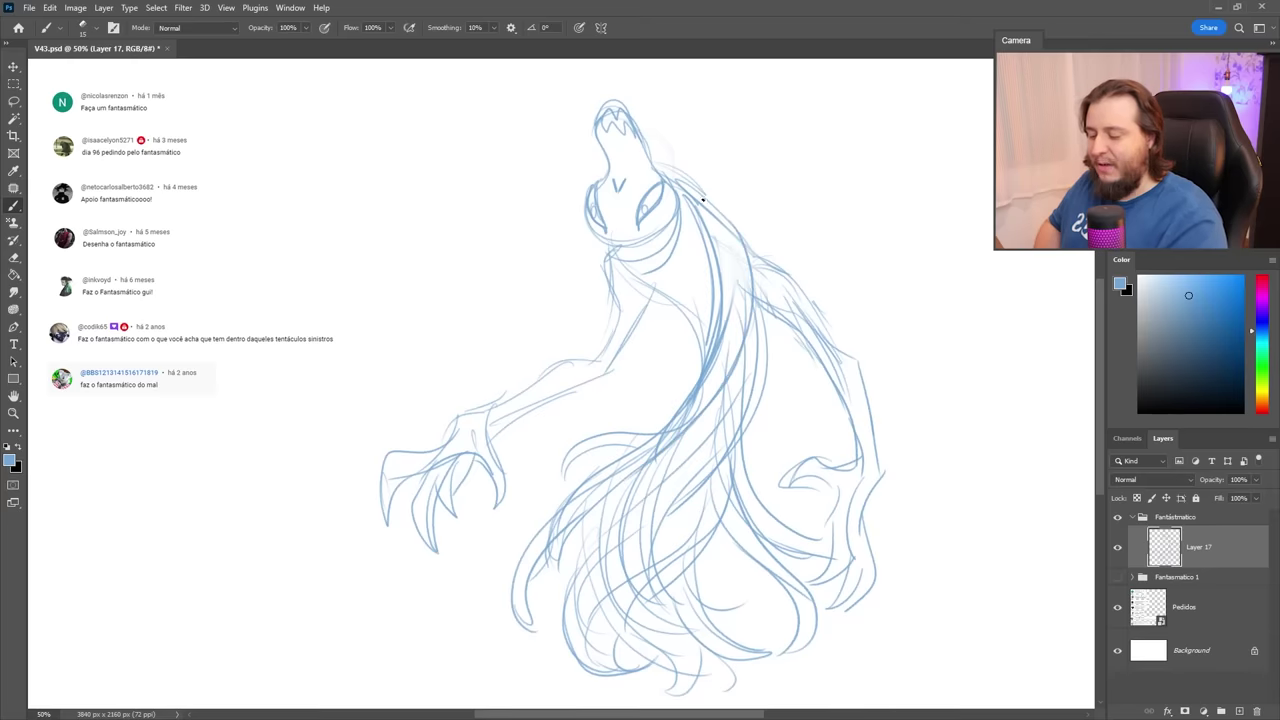
{"action": "left_click_drag", "start_coordinate": [654, 246], "coordinate": [690, 350]}
{"action": "mouse_move", "coordinate": [686, 196]}
{"action": "left_mouse_down"}
{"action": "mouse_move", "coordinate": [598, 372]}
{"action": "mouse_move", "coordinate": [636, 326]}
{"action": "left_mouse_up"}
{"action": "left_click_drag", "start_coordinate": [754, 212], "coordinate": [670, 494]}
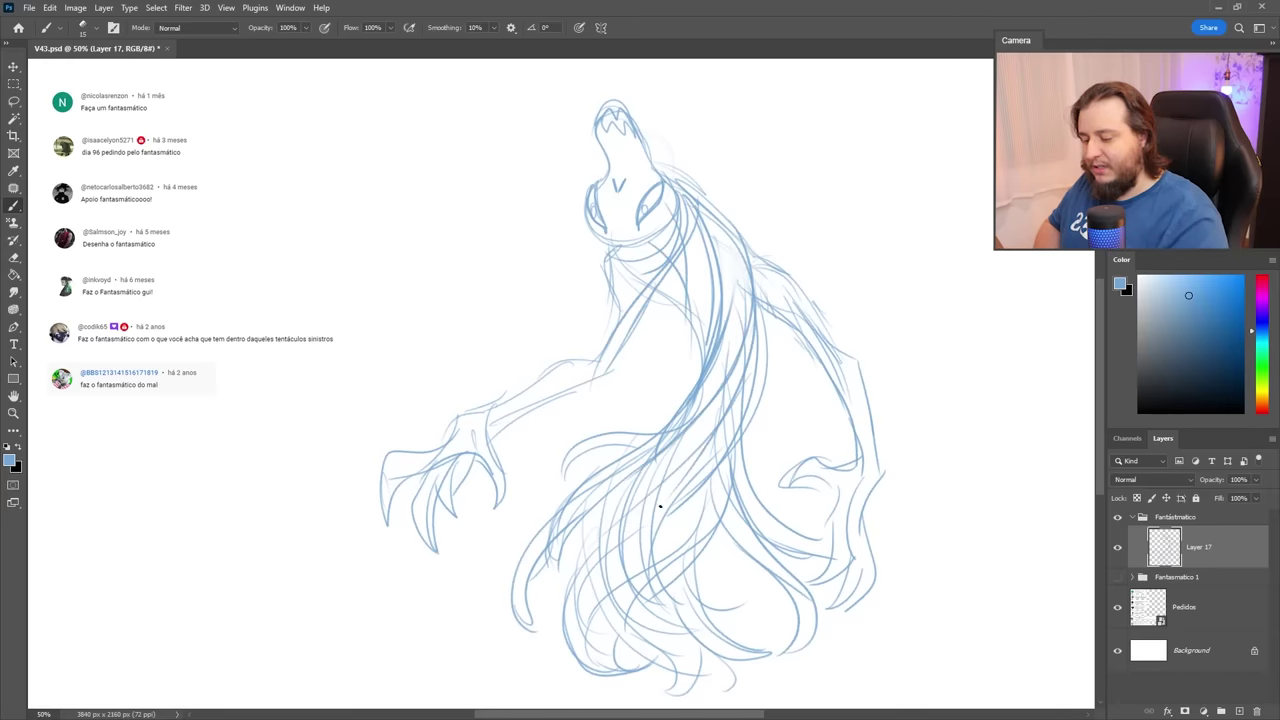
{"action": "left_click_drag", "start_coordinate": [776, 306], "coordinate": [548, 592]}
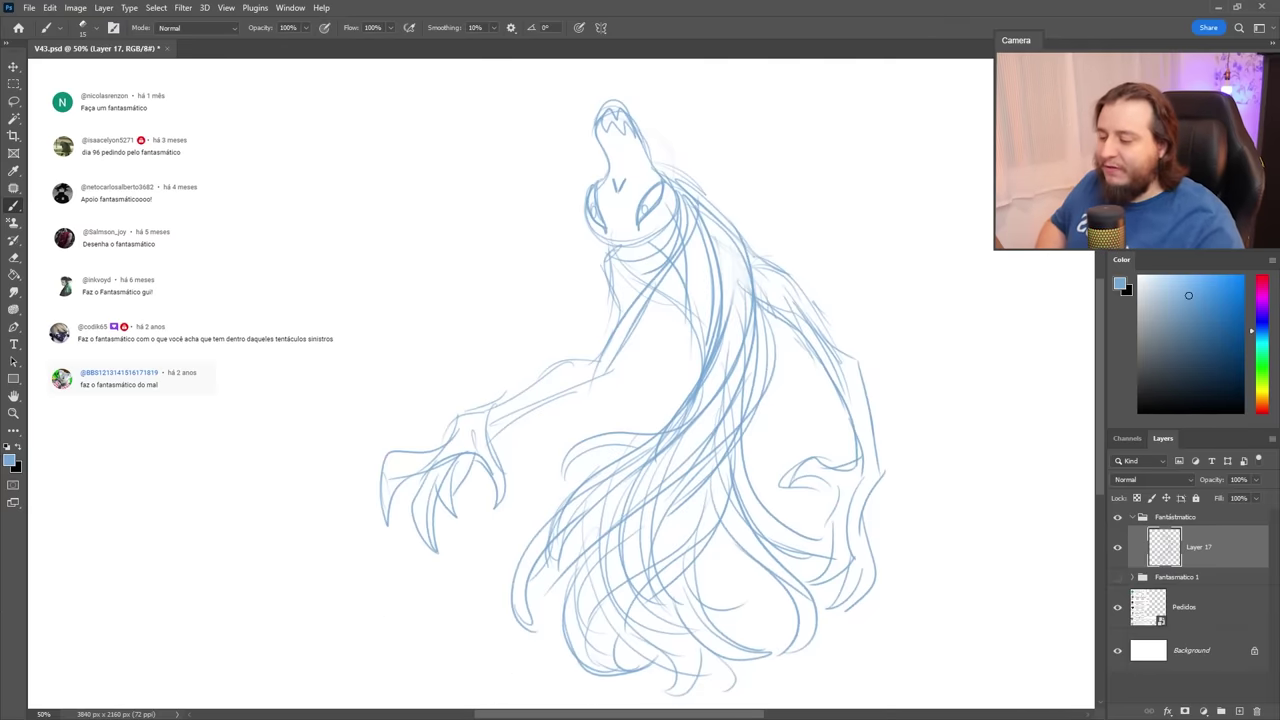
Lower Layer 17's opacity to a faint guide and ink the two slanted eyes in black on a new layer above it.
{"action": "left_click", "coordinate": [1256, 480]}
{"action": "left_click_drag", "start_coordinate": [1250, 494], "coordinate": [1222, 495]}
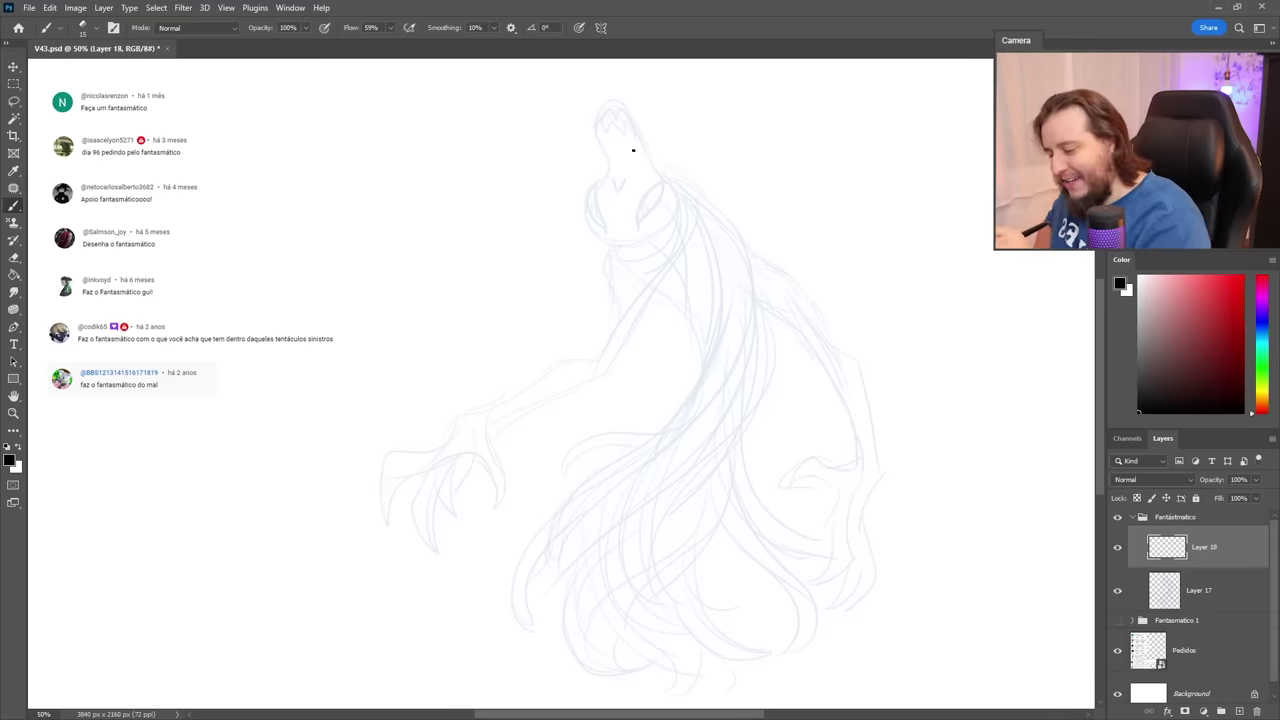
{"action": "mouse_move", "coordinate": [609, 165]}
{"action": "left_mouse_down"}
{"action": "mouse_move", "coordinate": [597, 208]}
{"action": "mouse_move", "coordinate": [608, 232]}
{"action": "mouse_move", "coordinate": [586, 200]}
{"action": "left_mouse_up"}
{"action": "mouse_move", "coordinate": [586, 202]}
{"action": "left_mouse_down"}
{"action": "mouse_move", "coordinate": [600, 226]}
{"action": "mouse_move", "coordinate": [634, 234]}
{"action": "mouse_move", "coordinate": [652, 188]}
{"action": "left_mouse_up"}
{"action": "left_click_drag", "start_coordinate": [658, 175], "coordinate": [662, 182]}
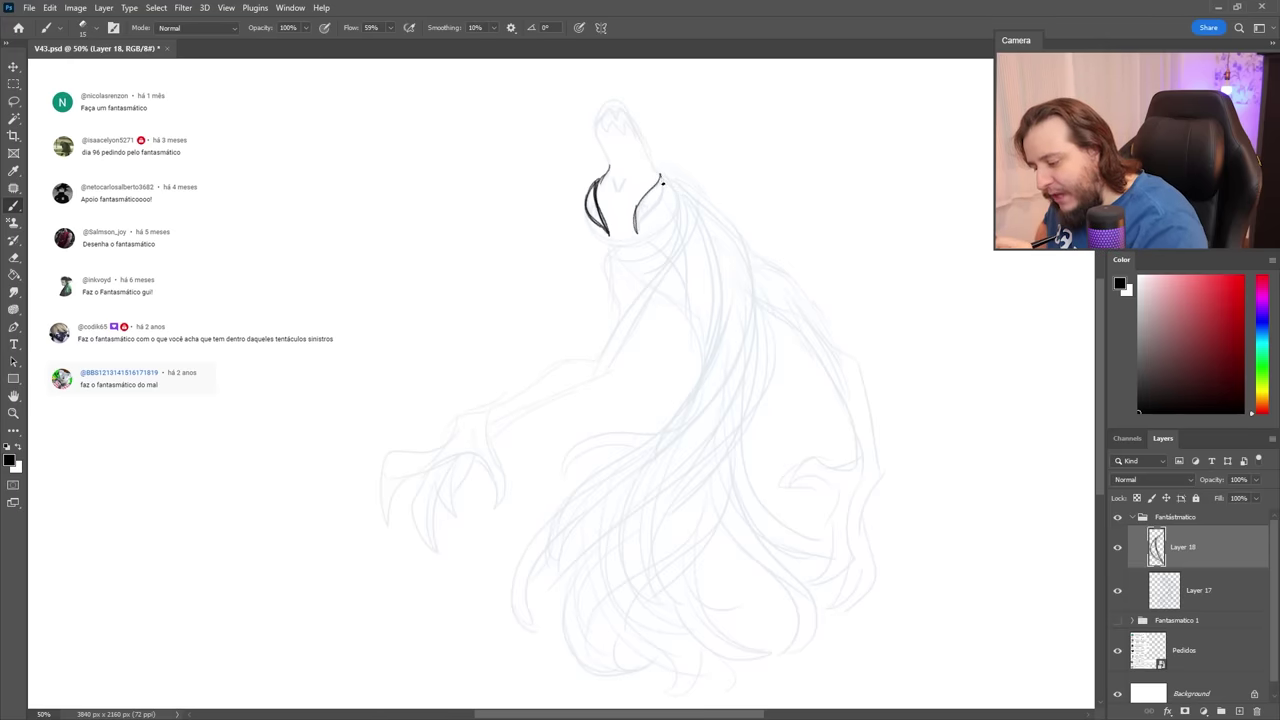
{"action": "left_click_drag", "start_coordinate": [635, 232], "coordinate": [648, 170]}
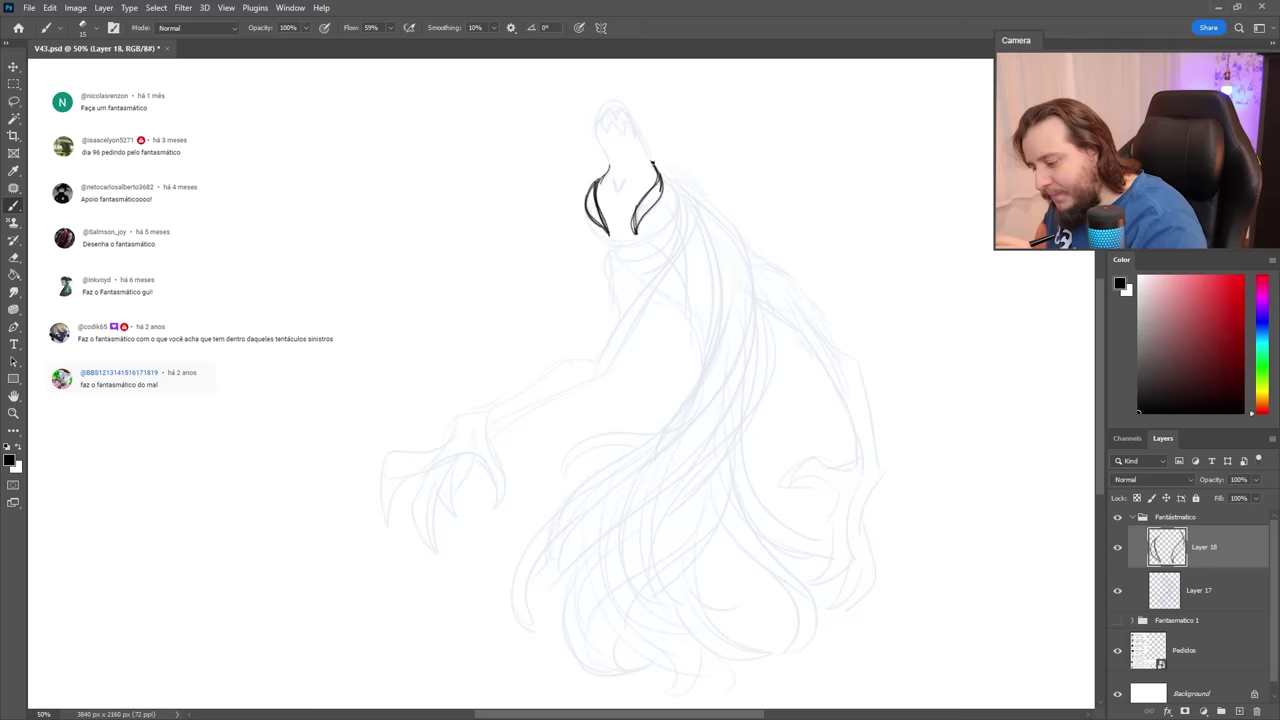
Ink the jagged teeth, snout, rounded skull outline and nose, and thicken the eye on the right side.
{"action": "mouse_move", "coordinate": [593, 131]}
{"action": "left_mouse_down"}
{"action": "mouse_move", "coordinate": [598, 120]}
{"action": "mouse_move", "coordinate": [628, 138]}
{"action": "left_mouse_up"}
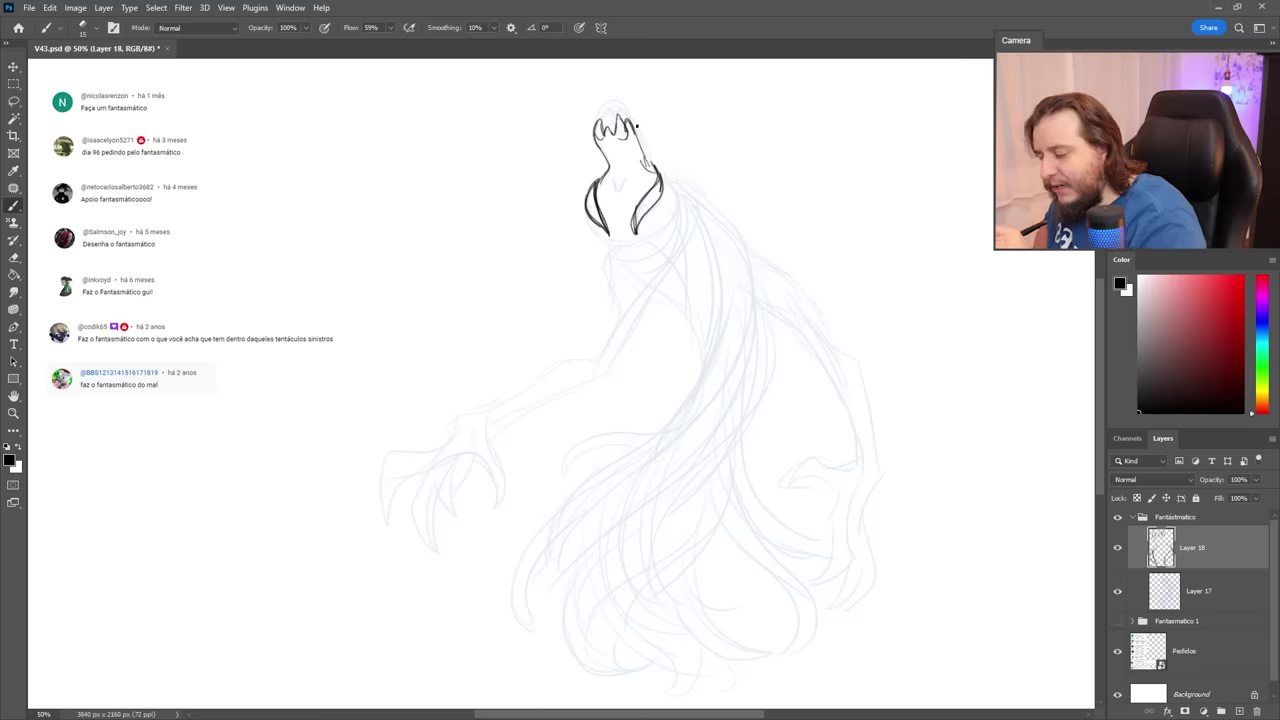
{"action": "left_click_drag", "start_coordinate": [637, 124], "coordinate": [659, 164]}
{"action": "left_click_drag", "start_coordinate": [601, 91], "coordinate": [596, 113]}
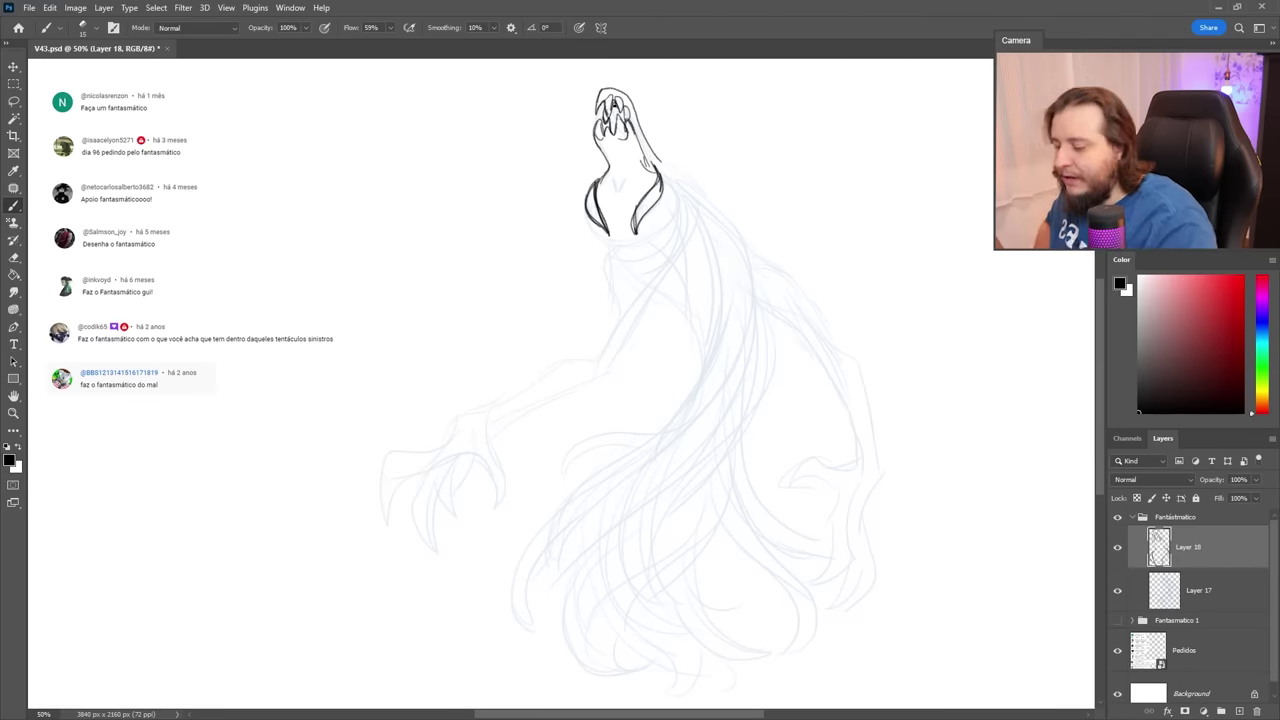
{"action": "mouse_move", "coordinate": [655, 157]}
{"action": "left_mouse_down"}
{"action": "mouse_move", "coordinate": [680, 220]}
{"action": "mouse_move", "coordinate": [648, 244]}
{"action": "mouse_move", "coordinate": [681, 206]}
{"action": "left_mouse_up"}
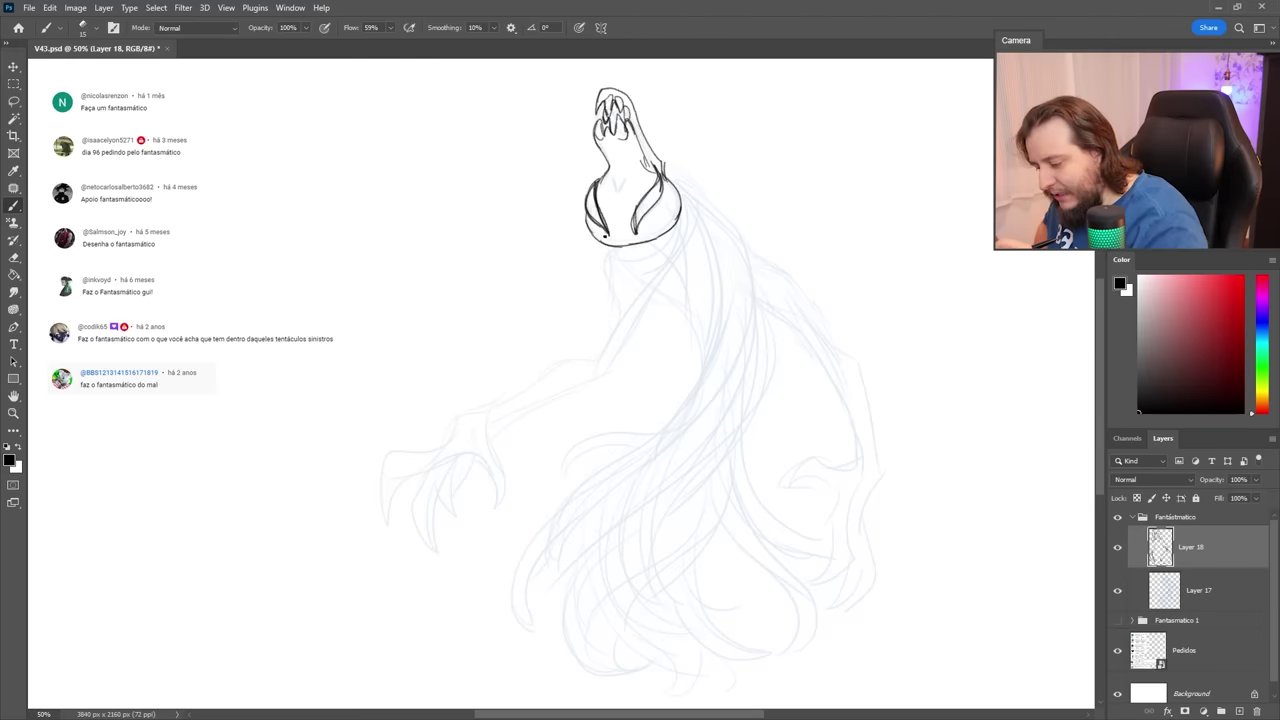
{"action": "left_click_drag", "start_coordinate": [614, 177], "coordinate": [626, 179]}
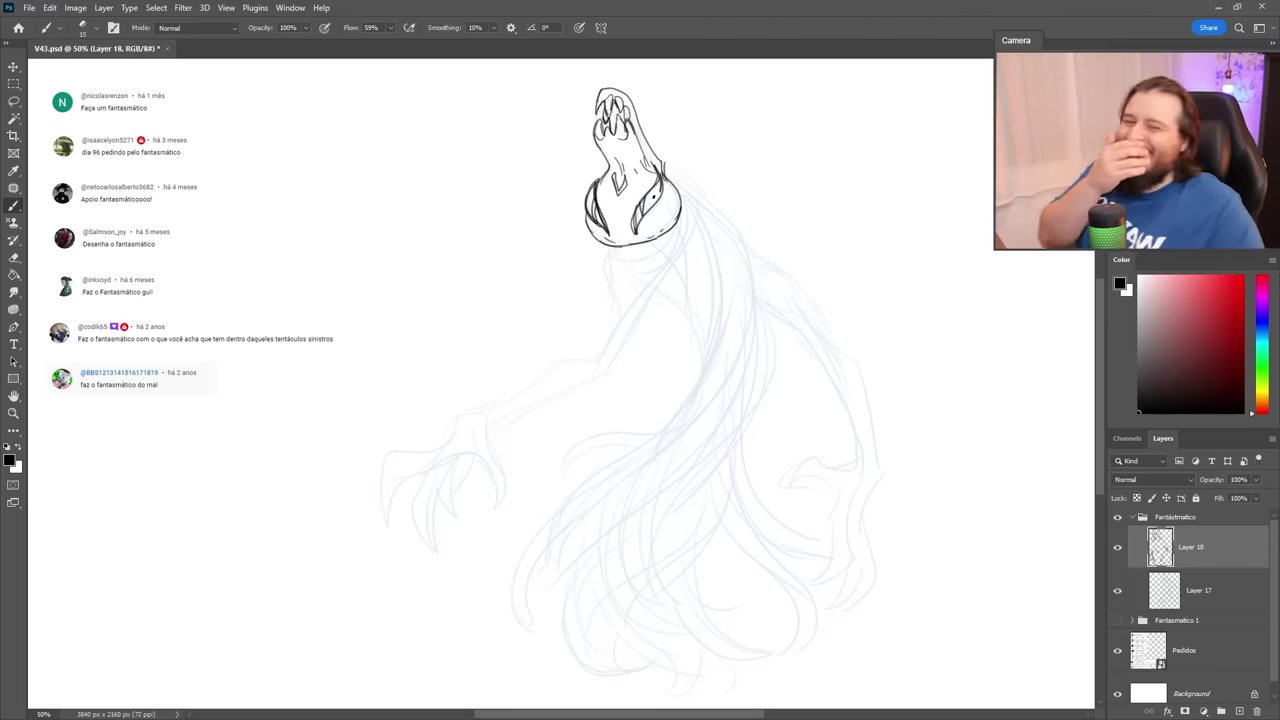
{"action": "mouse_move", "coordinate": [654, 190]}
{"action": "left_mouse_down"}
{"action": "mouse_move", "coordinate": [637, 214]}
{"action": "mouse_move", "coordinate": [664, 198]}
{"action": "left_mouse_up"}
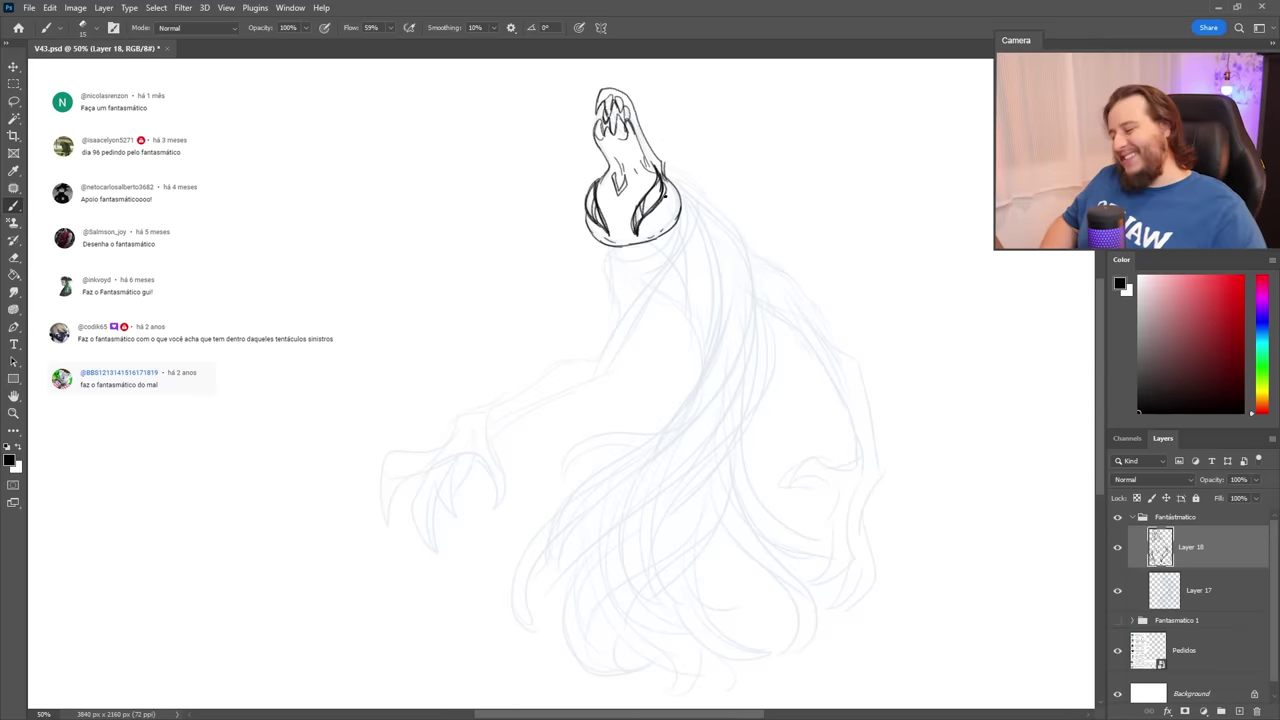
Ink the neck, the left shoulder and upper arm, and the chest outline with the pointed folds at its lower tip.
{"action": "mouse_move", "coordinate": [666, 235]}
{"action": "left_mouse_down"}
{"action": "mouse_move", "coordinate": [654, 252]}
{"action": "mouse_move", "coordinate": [661, 344]}
{"action": "mouse_move", "coordinate": [703, 360]}
{"action": "left_mouse_up"}
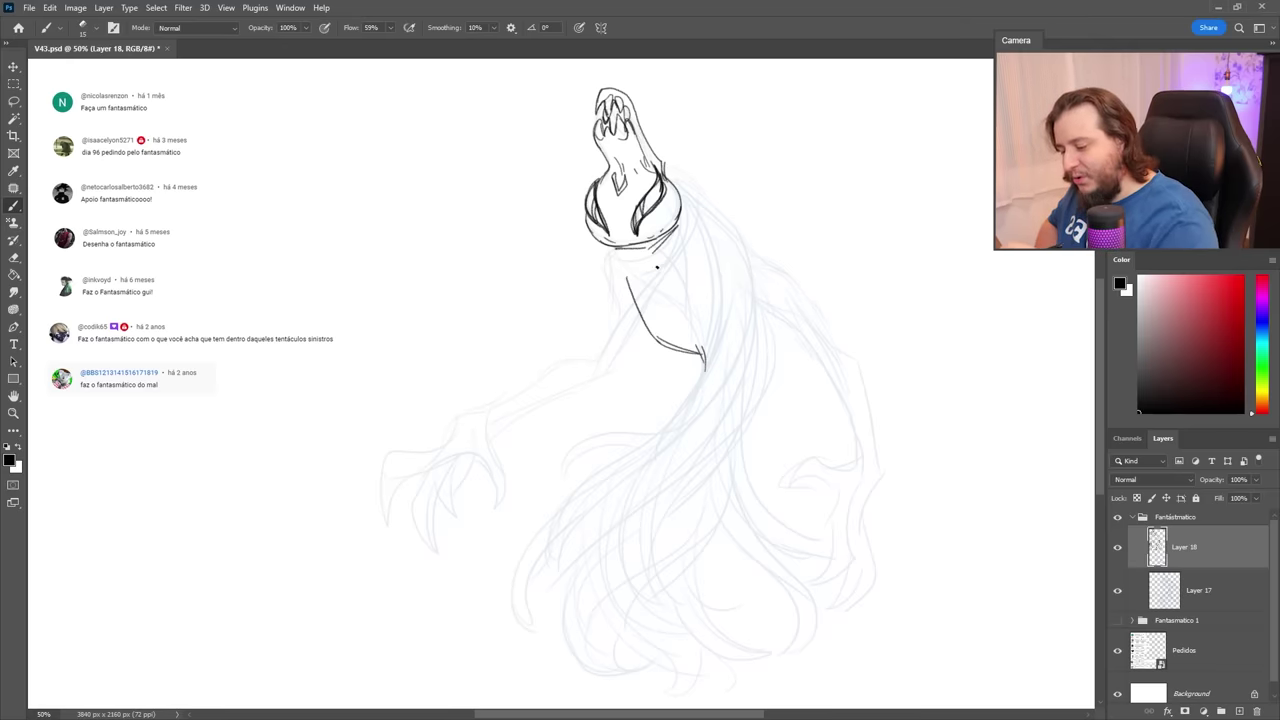
{"action": "mouse_move", "coordinate": [660, 252]}
{"action": "left_mouse_down"}
{"action": "mouse_move", "coordinate": [612, 258]}
{"action": "mouse_move", "coordinate": [590, 360]}
{"action": "left_mouse_up"}
{"action": "left_click_drag", "start_coordinate": [636, 306], "coordinate": [592, 410]}
{"action": "left_click_drag", "start_coordinate": [696, 348], "coordinate": [700, 316]}
{"action": "left_click_drag", "start_coordinate": [706, 350], "coordinate": [709, 320]}
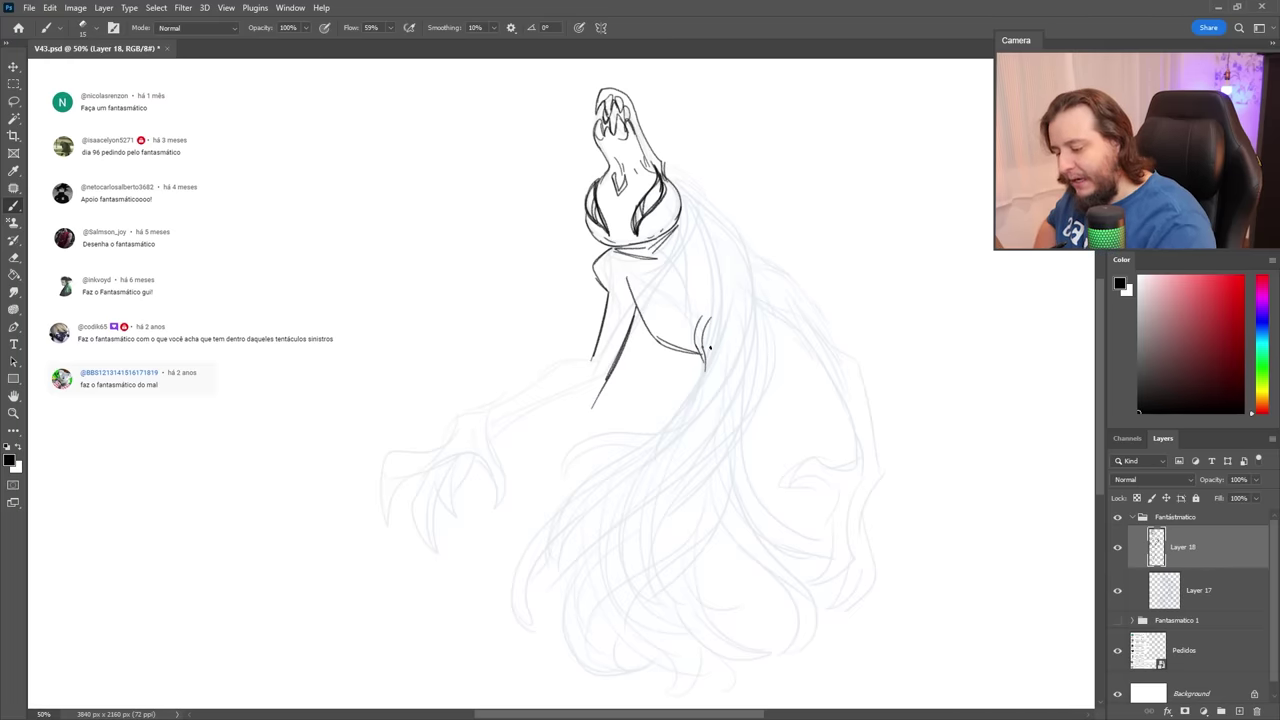
{"action": "left_click_drag", "start_coordinate": [706, 366], "coordinate": [728, 258]}
{"action": "left_click_drag", "start_coordinate": [719, 332], "coordinate": [714, 318]}
{"action": "left_click_drag", "start_coordinate": [731, 310], "coordinate": [717, 228]}
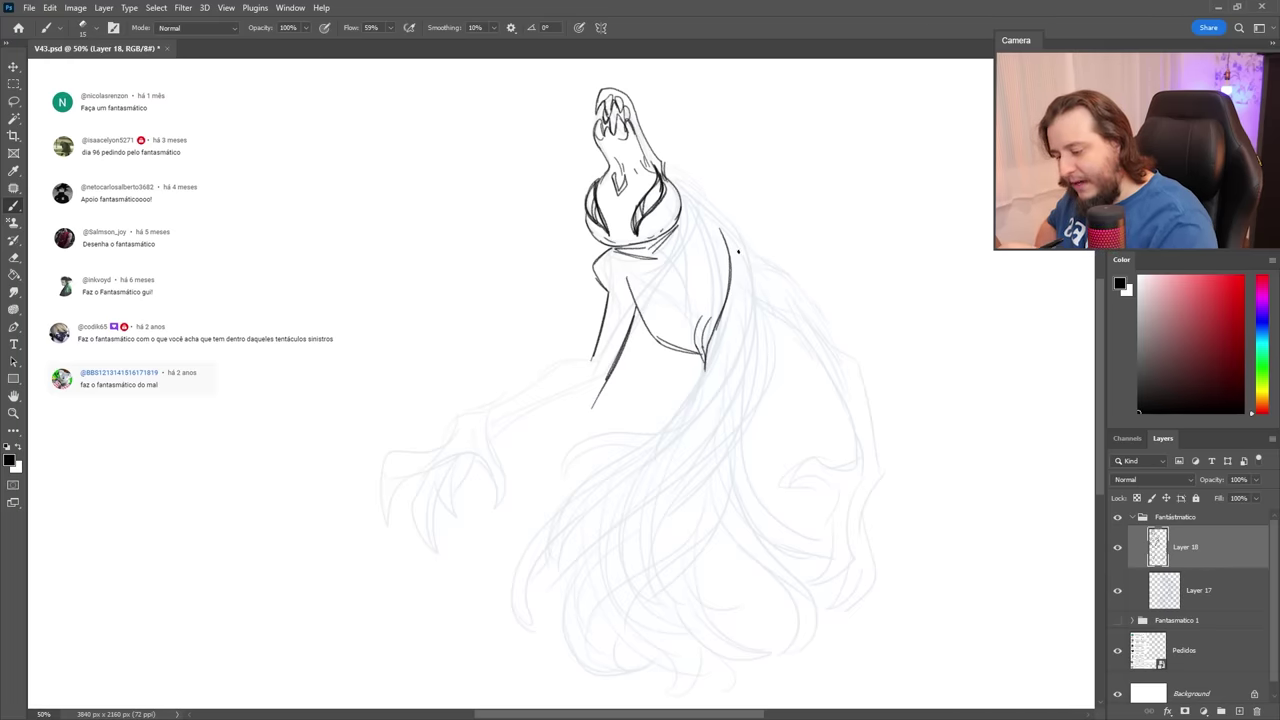
Ink the right shoulder and upper arm and the side of the body narrowing down to the waist.
{"action": "left_click_drag", "start_coordinate": [742, 276], "coordinate": [810, 343]}
{"action": "left_click_drag", "start_coordinate": [682, 196], "coordinate": [806, 298]}
{"action": "left_click_drag", "start_coordinate": [733, 268], "coordinate": [675, 416]}
{"action": "left_click_drag", "start_coordinate": [712, 346], "coordinate": [663, 431]}
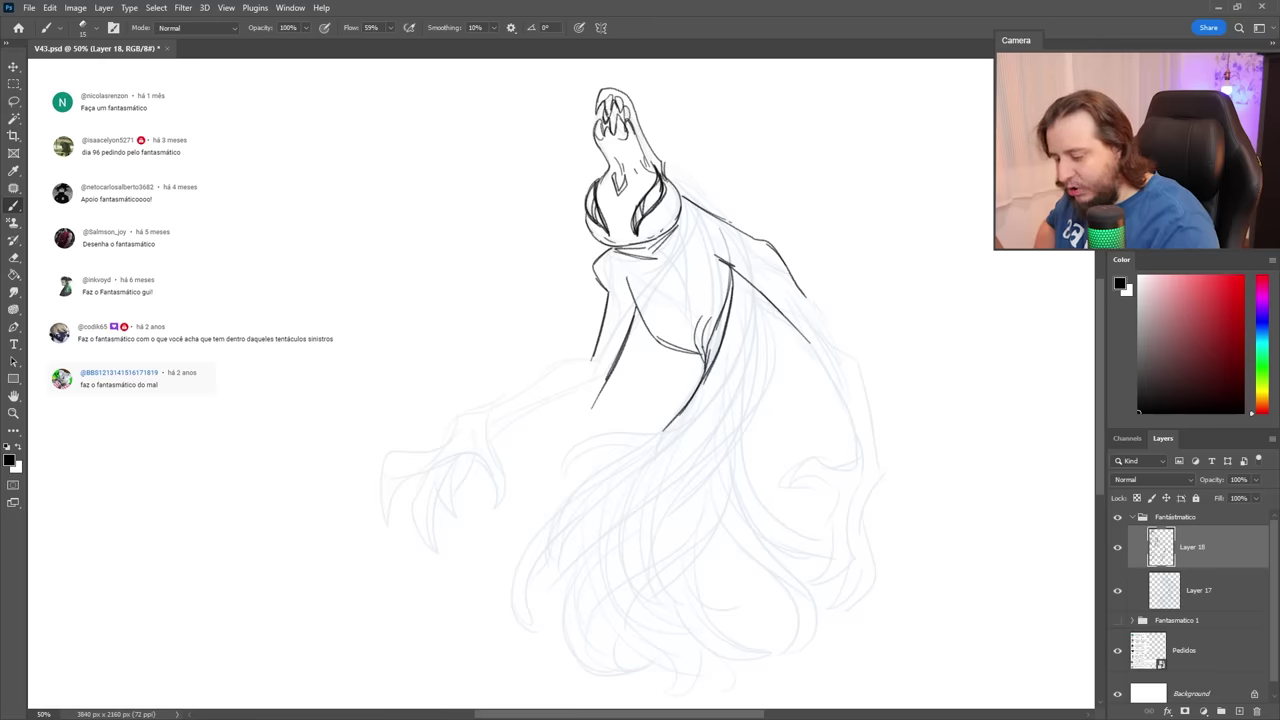
Ink the tapering strands at the waist and the long tentacles sweeping and curling toward the lower part of the body's left side.
{"action": "left_click_drag", "start_coordinate": [734, 282], "coordinate": [742, 446]}
{"action": "left_click_drag", "start_coordinate": [736, 290], "coordinate": [743, 460]}
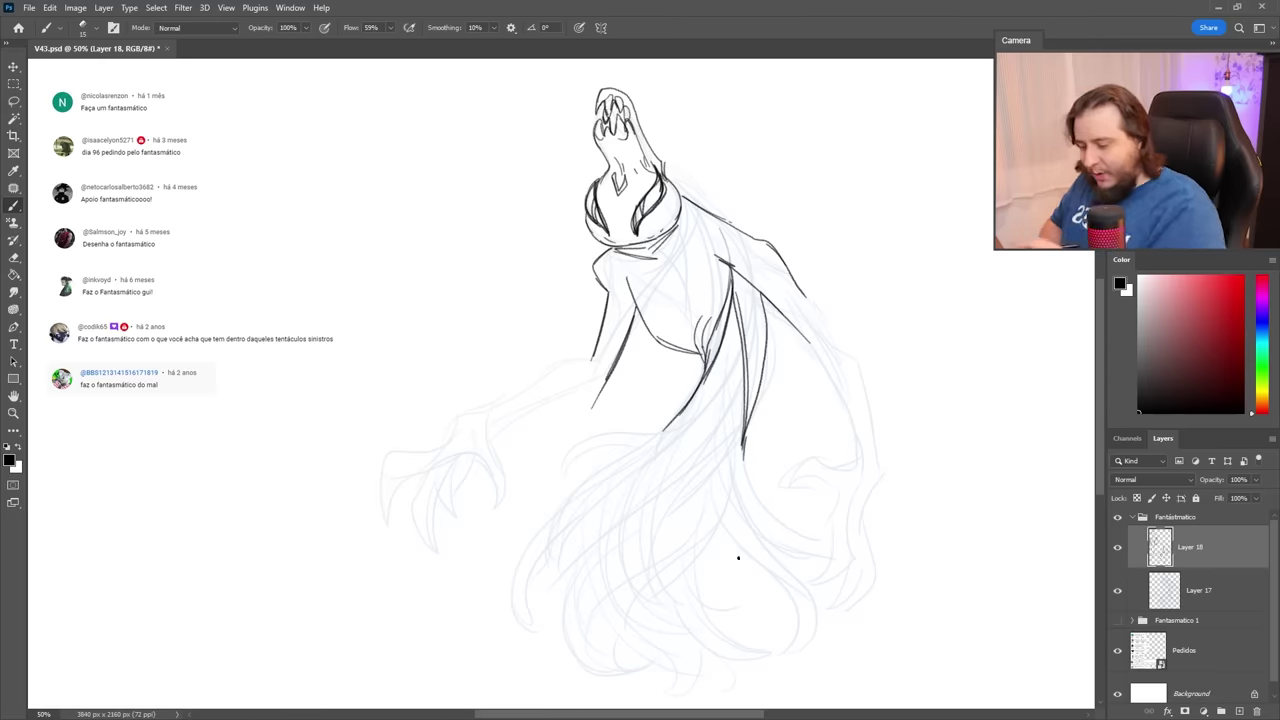
{"action": "mouse_move", "coordinate": [740, 342]}
{"action": "left_mouse_down"}
{"action": "mouse_move", "coordinate": [700, 410]}
{"action": "mouse_move", "coordinate": [548, 498]}
{"action": "mouse_move", "coordinate": [688, 432]}
{"action": "mouse_move", "coordinate": [740, 380]}
{"action": "mouse_move", "coordinate": [514, 624]}
{"action": "mouse_move", "coordinate": [745, 395]}
{"action": "left_mouse_up"}
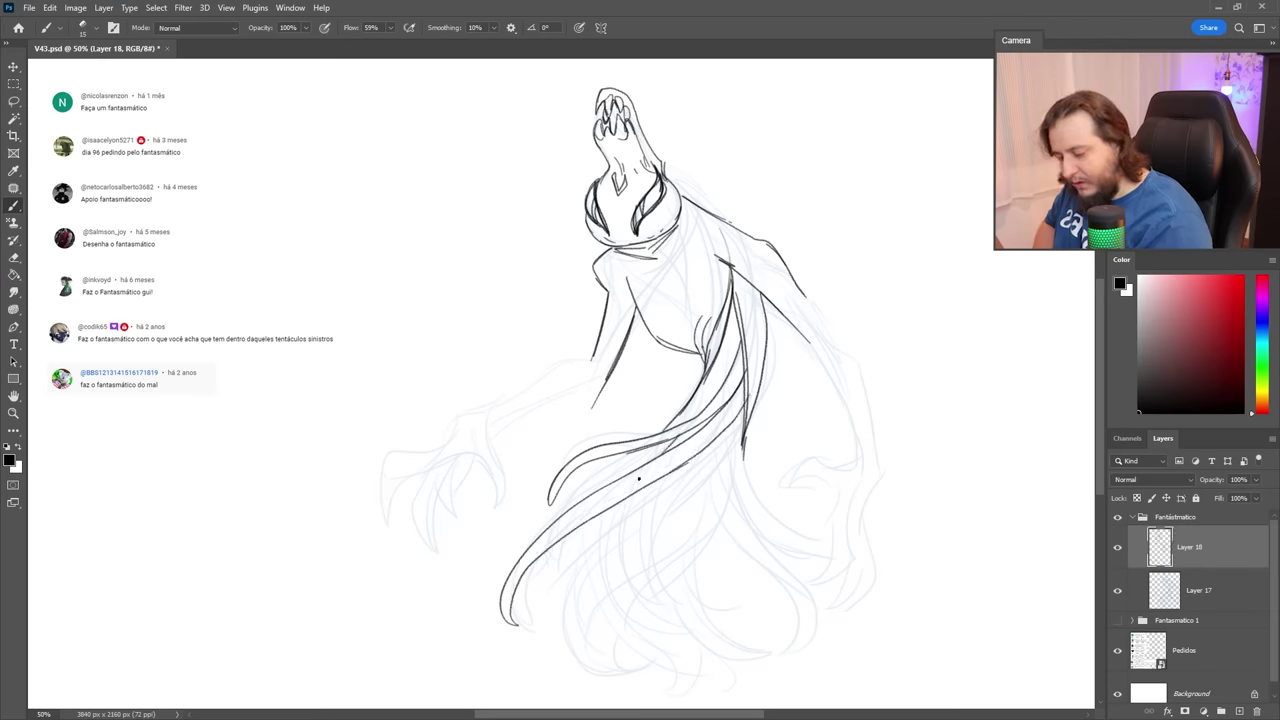
{"action": "left_click_drag", "start_coordinate": [638, 492], "coordinate": [720, 612]}
{"action": "left_click_drag", "start_coordinate": [690, 464], "coordinate": [728, 605]}
{"action": "key", "text": "ctrl+z"}
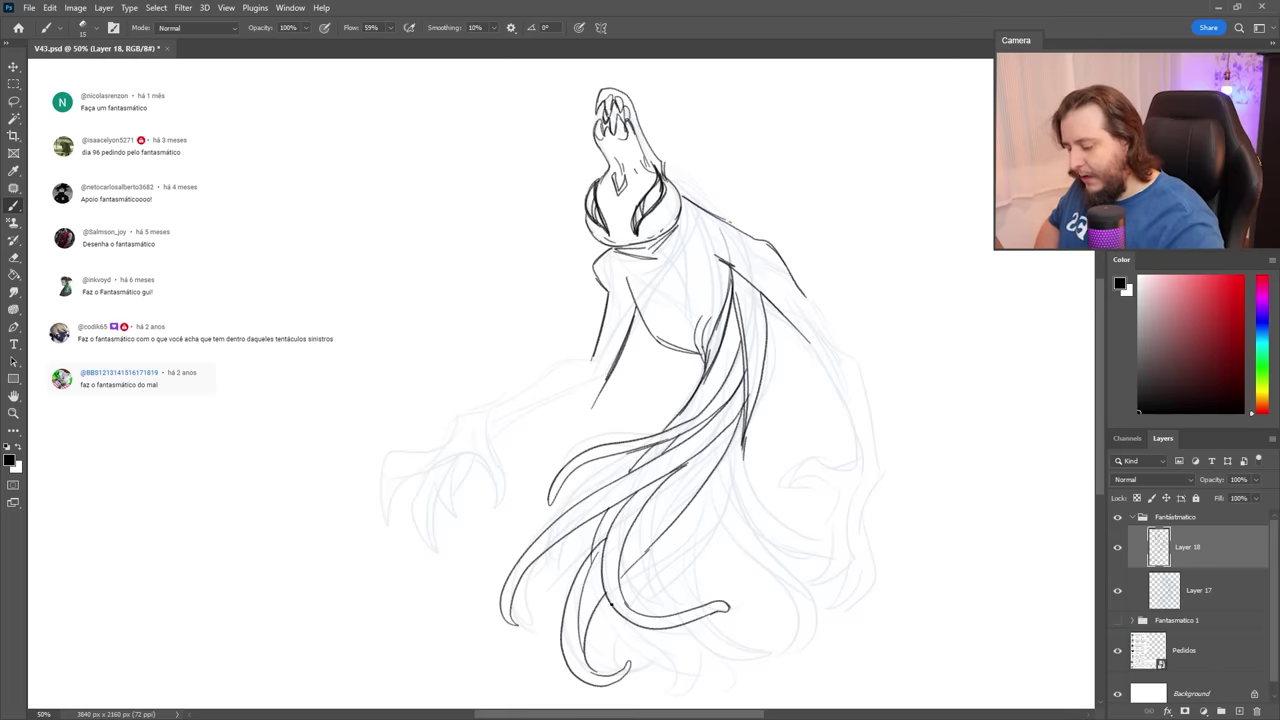
{"action": "left_click_drag", "start_coordinate": [602, 606], "coordinate": [700, 678]}
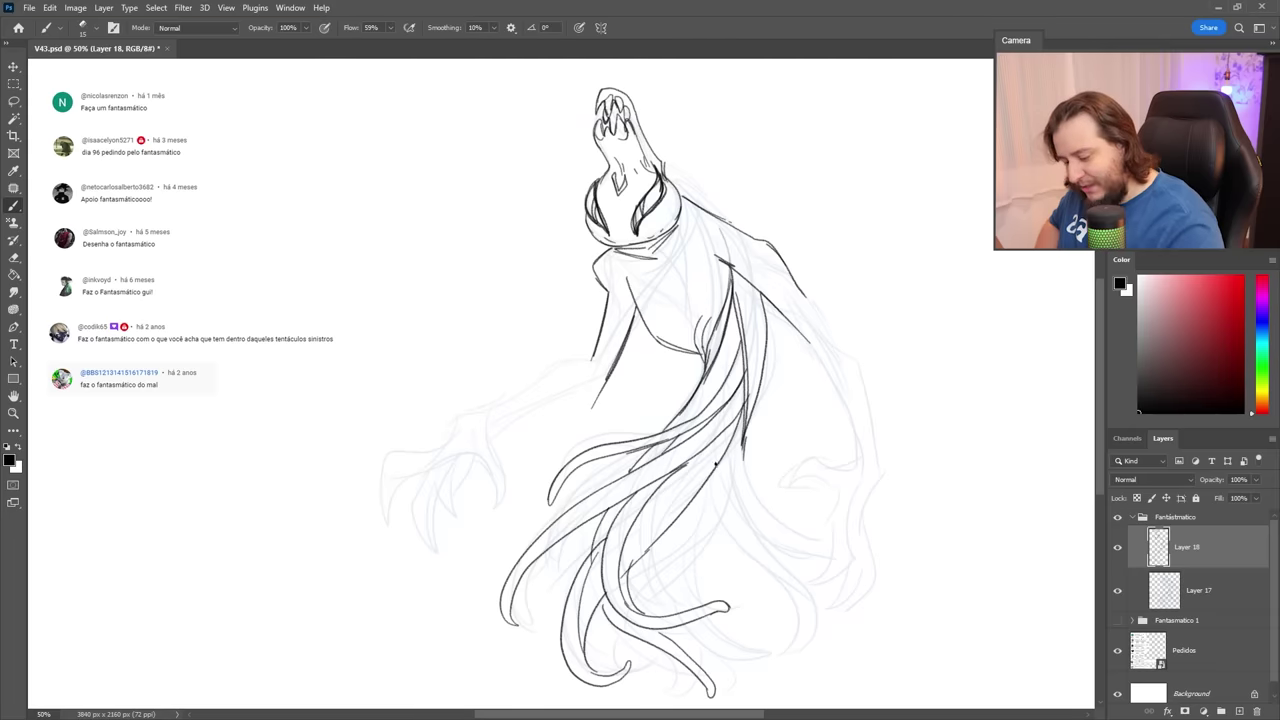
Ink a long tentacle descending from the waist and curving out to the right, closed with a rounded tip.
{"action": "left_click_drag", "start_coordinate": [716, 463], "coordinate": [758, 553]}
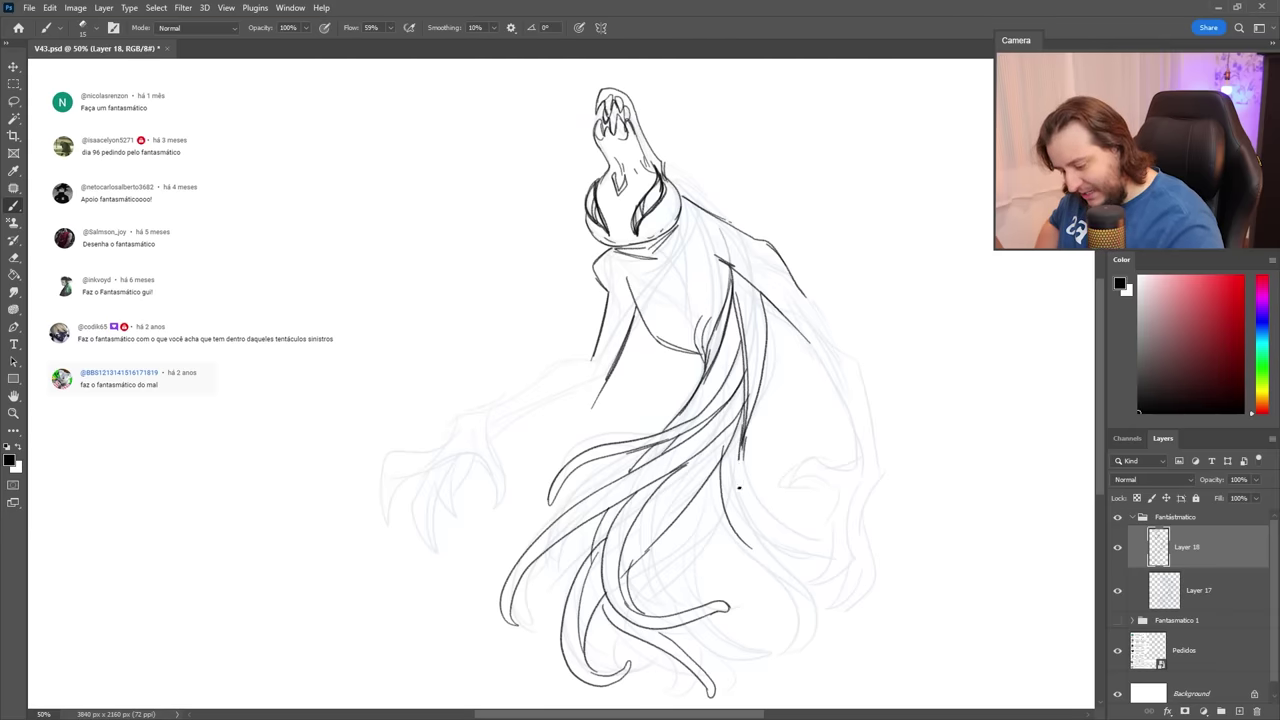
{"action": "left_click_drag", "start_coordinate": [739, 462], "coordinate": [813, 621]}
{"action": "left_click_drag", "start_coordinate": [749, 546], "coordinate": [812, 619]}
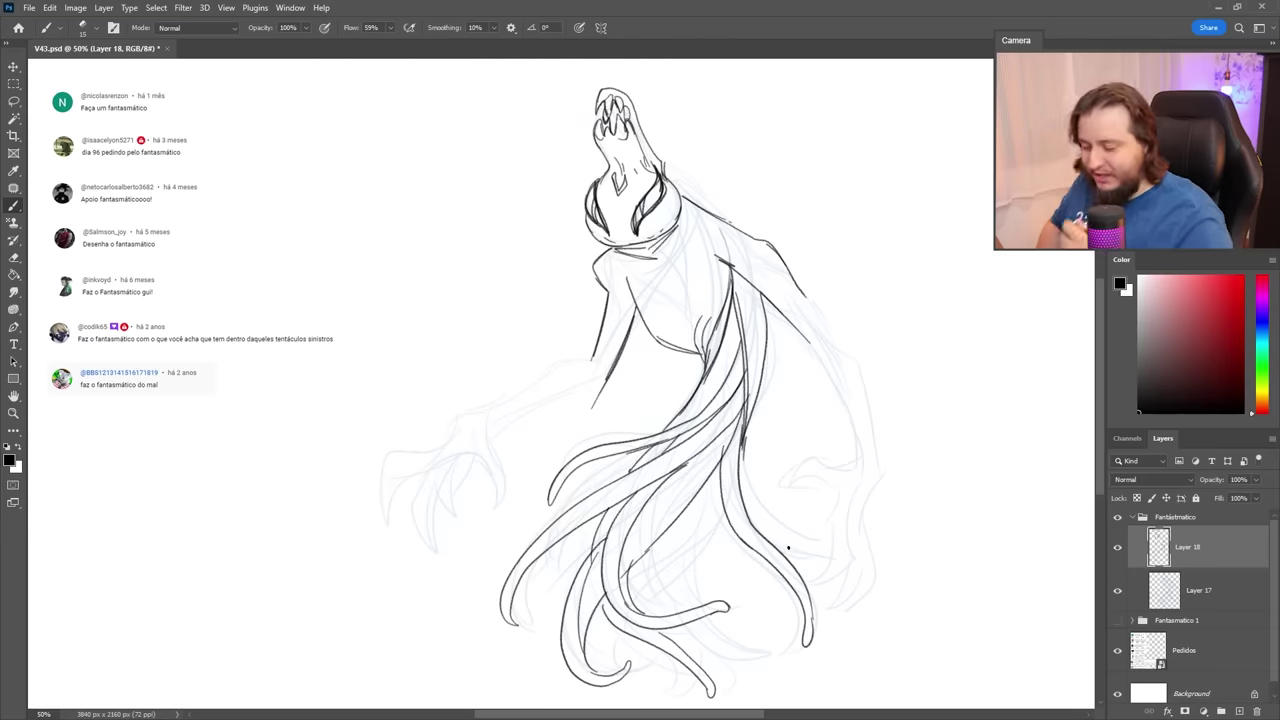
Ink the two narrow tentacles that cross each other in the middle of the lower body, redrawing the stray lines.
{"action": "left_click_drag", "start_coordinate": [695, 490], "coordinate": [757, 659]}
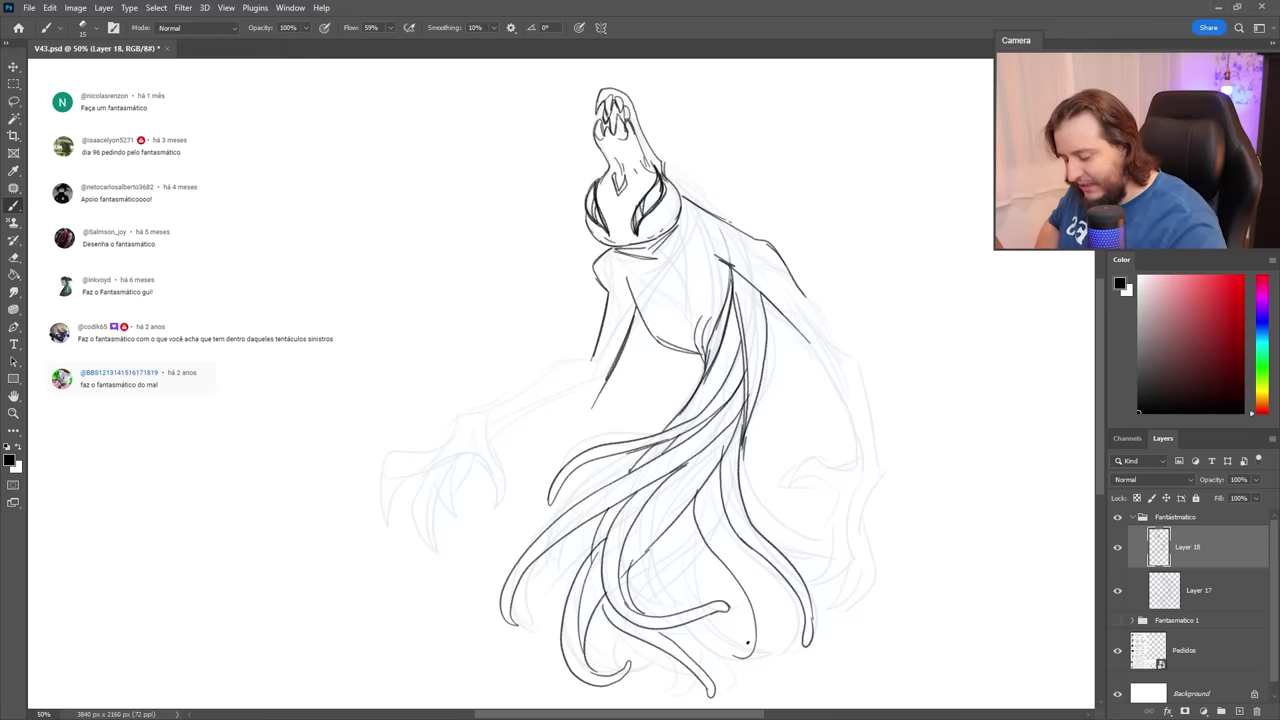
{"action": "key", "text": "ctrl+z"}
{"action": "mouse_move", "coordinate": [696, 490]}
{"action": "left_mouse_down"}
{"action": "mouse_move", "coordinate": [700, 610]}
{"action": "mouse_move", "coordinate": [736, 655]}
{"action": "left_mouse_up"}
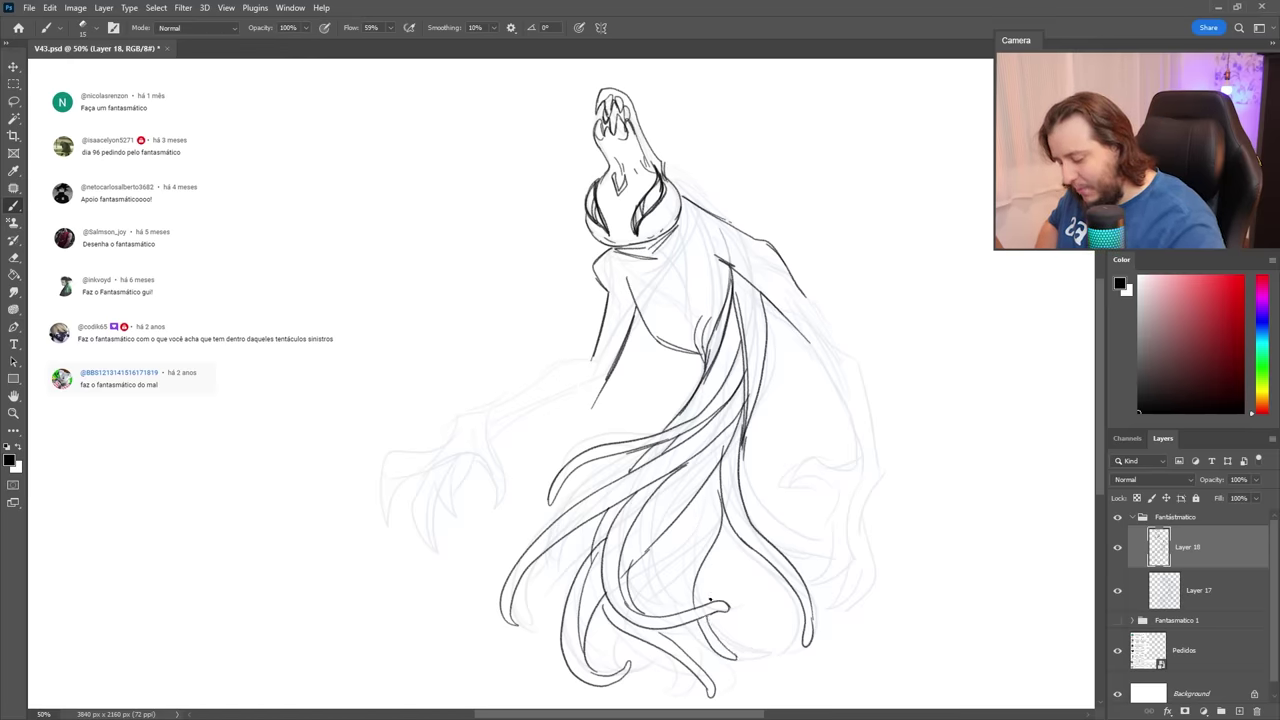
{"action": "key", "text": "ctrl+z"}
{"action": "left_click_drag", "start_coordinate": [694, 618], "coordinate": [730, 656]}
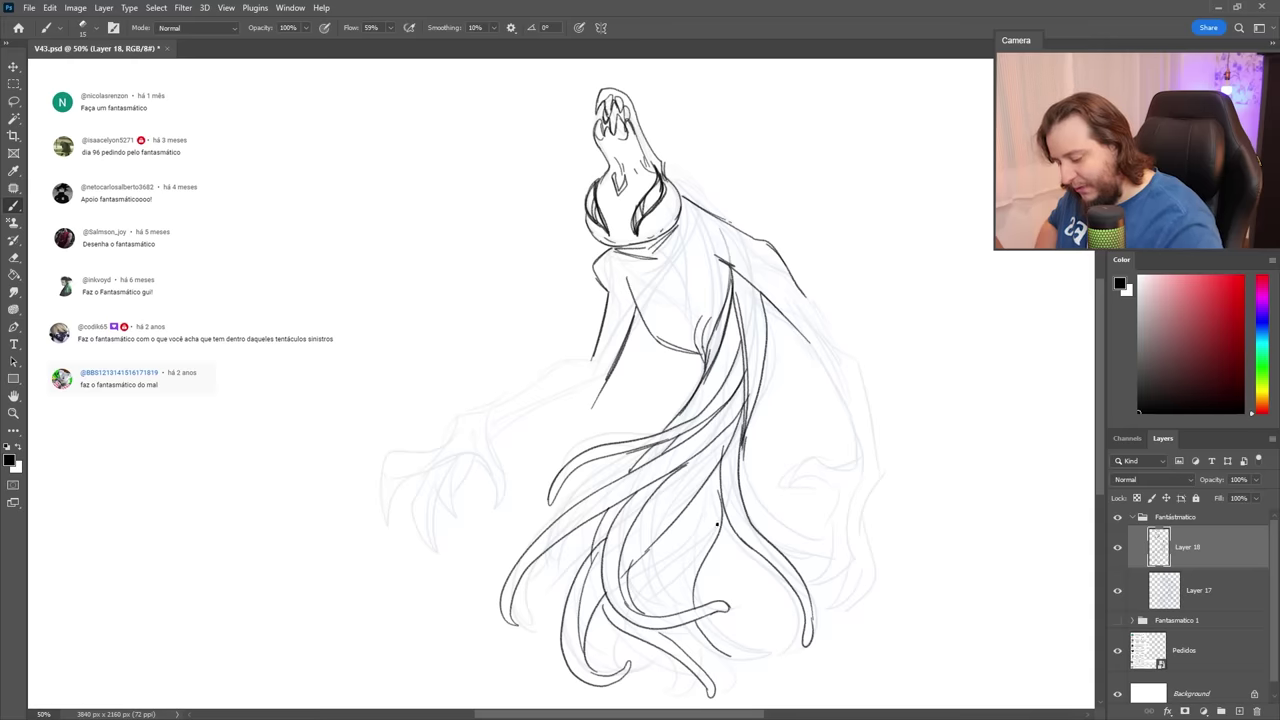
{"action": "left_click_drag", "start_coordinate": [738, 537], "coordinate": [732, 648]}
{"action": "left_click_drag", "start_coordinate": [688, 502], "coordinate": [705, 565]}
{"action": "left_click_drag", "start_coordinate": [707, 479], "coordinate": [725, 665]}
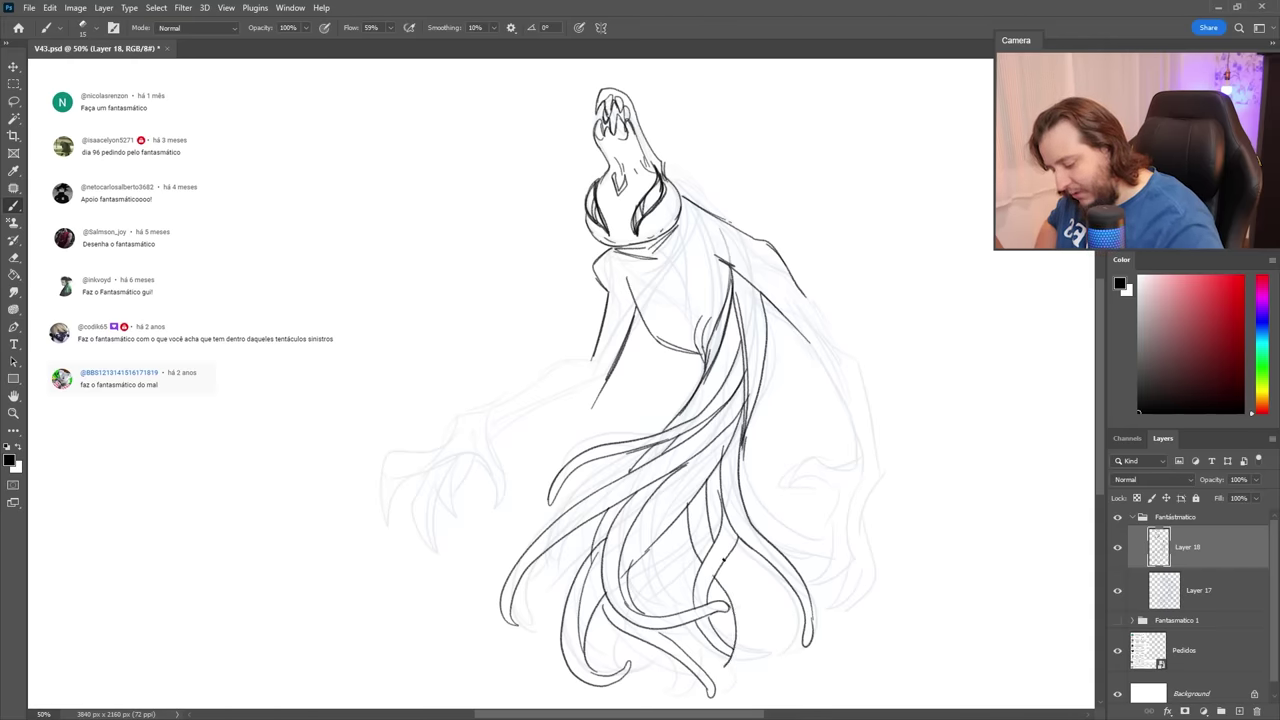
{"action": "left_click_drag", "start_coordinate": [724, 560], "coordinate": [729, 682]}
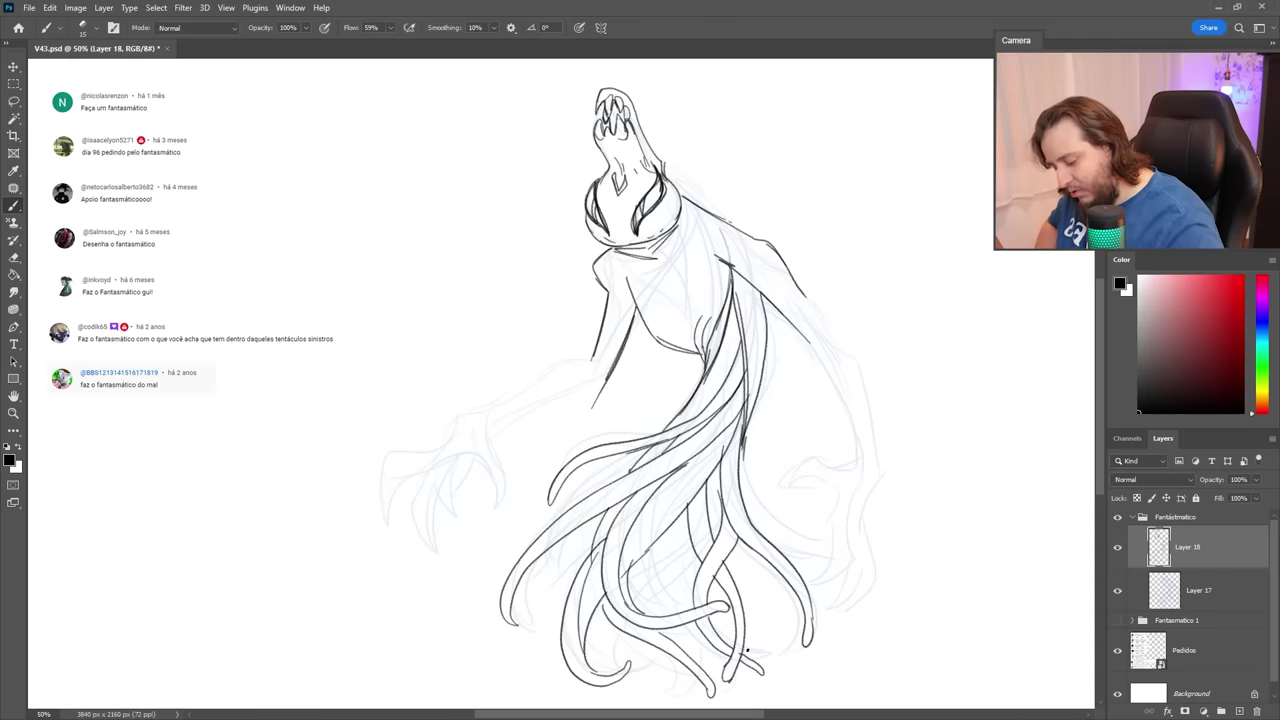
{"action": "left_click_drag", "start_coordinate": [706, 551], "coordinate": [718, 569]}
{"action": "left_click_drag", "start_coordinate": [731, 649], "coordinate": [744, 670]}
{"action": "key", "text": "ctrl+z"}
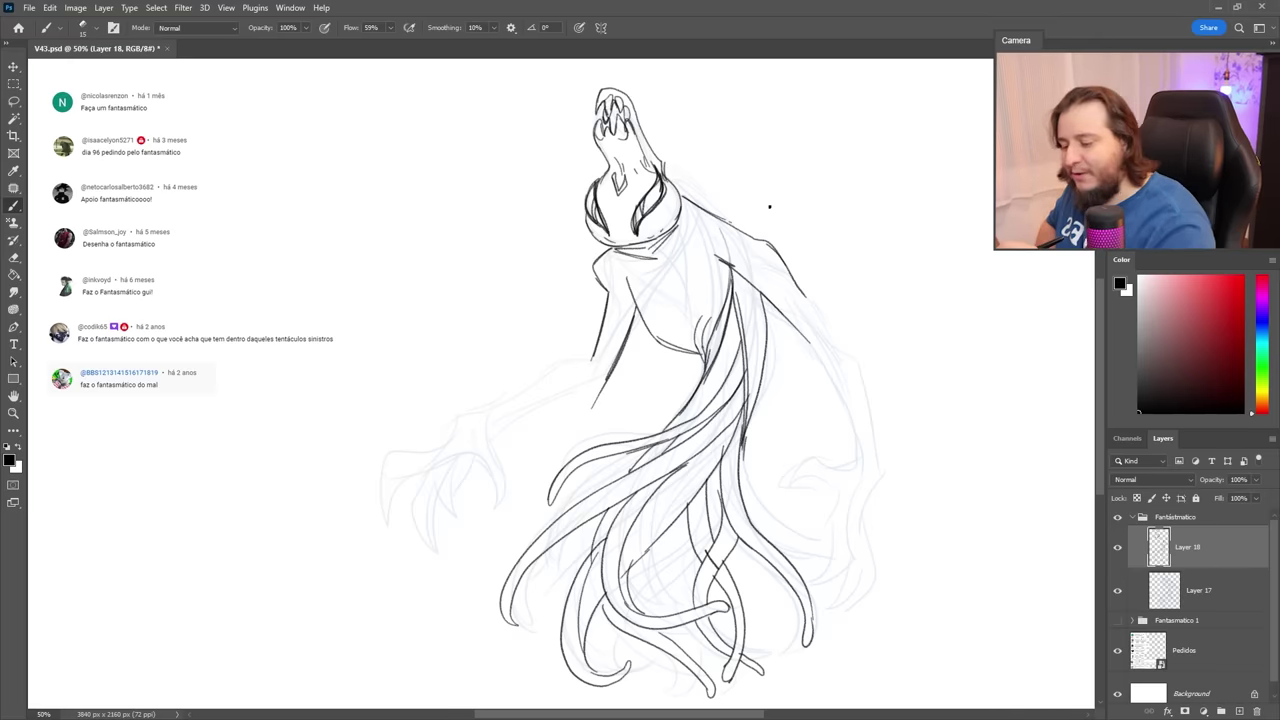
{"action": "left_click_drag", "start_coordinate": [771, 208], "coordinate": [755, 237]}
{"action": "left_click_drag", "start_coordinate": [768, 183], "coordinate": [771, 207]}
{"action": "left_click_drag", "start_coordinate": [779, 185], "coordinate": [781, 206]}
{"action": "mouse_move", "coordinate": [769, 132]}
{"action": "left_mouse_down"}
{"action": "mouse_move", "coordinate": [776, 162]}
{"action": "mouse_move", "coordinate": [804, 177]}
{"action": "left_mouse_up"}
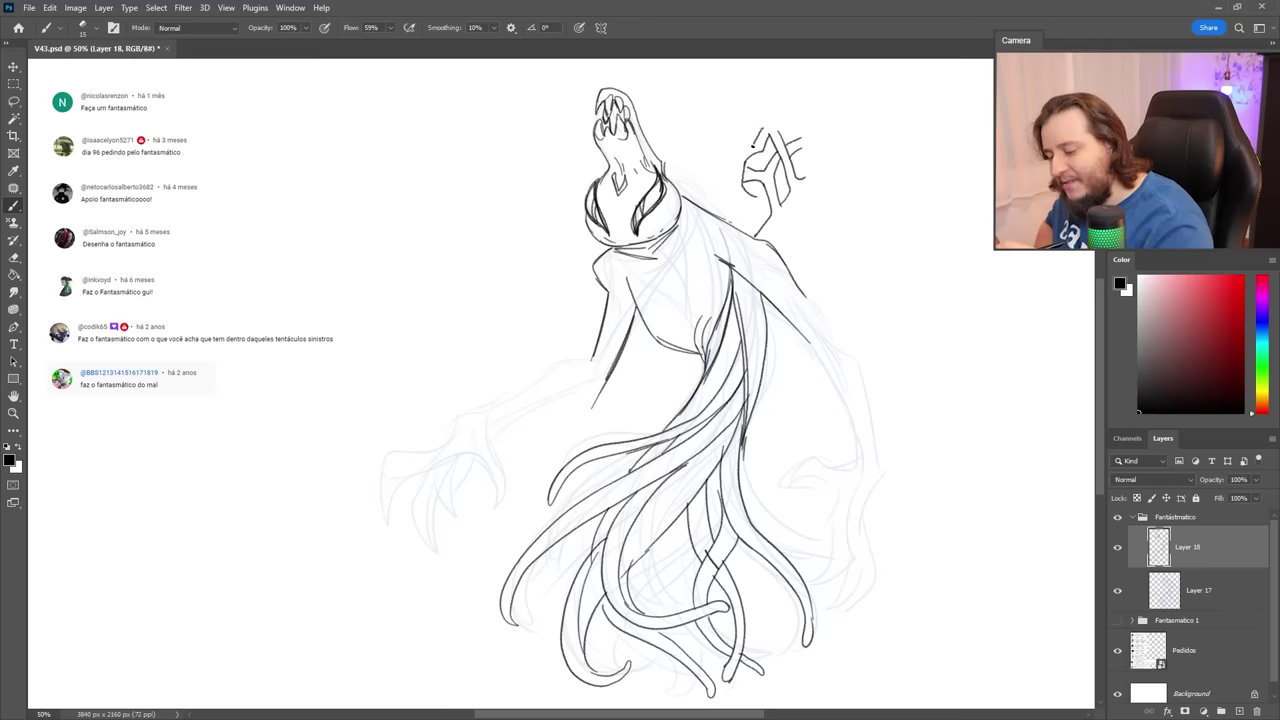
{"action": "left_click_drag", "start_coordinate": [753, 146], "coordinate": [751, 198]}
{"action": "key", "text": "ctrl+z"}
{"action": "key", "text": "ctrl+z"}
{"action": "key", "text": "ctrl+z"}
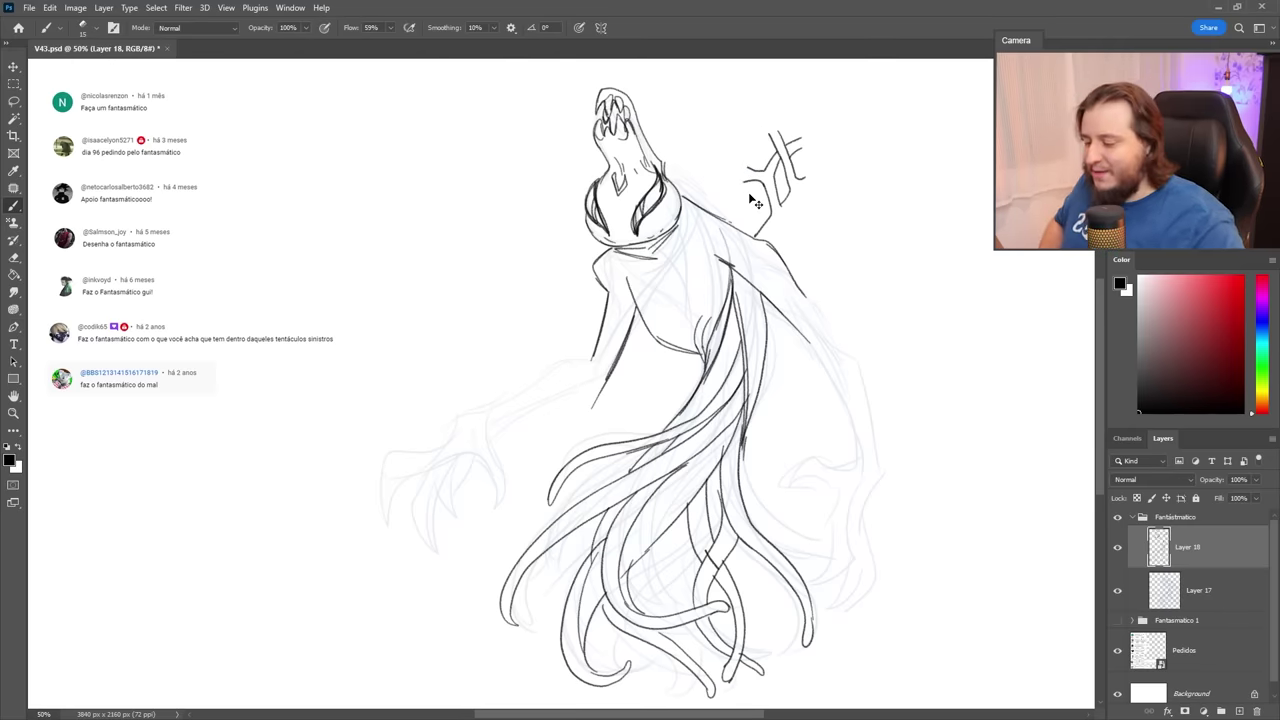
{"action": "key", "text": "ctrl+z"}
{"action": "key", "text": "ctrl+z"}
{"action": "key", "text": "ctrl+z"}
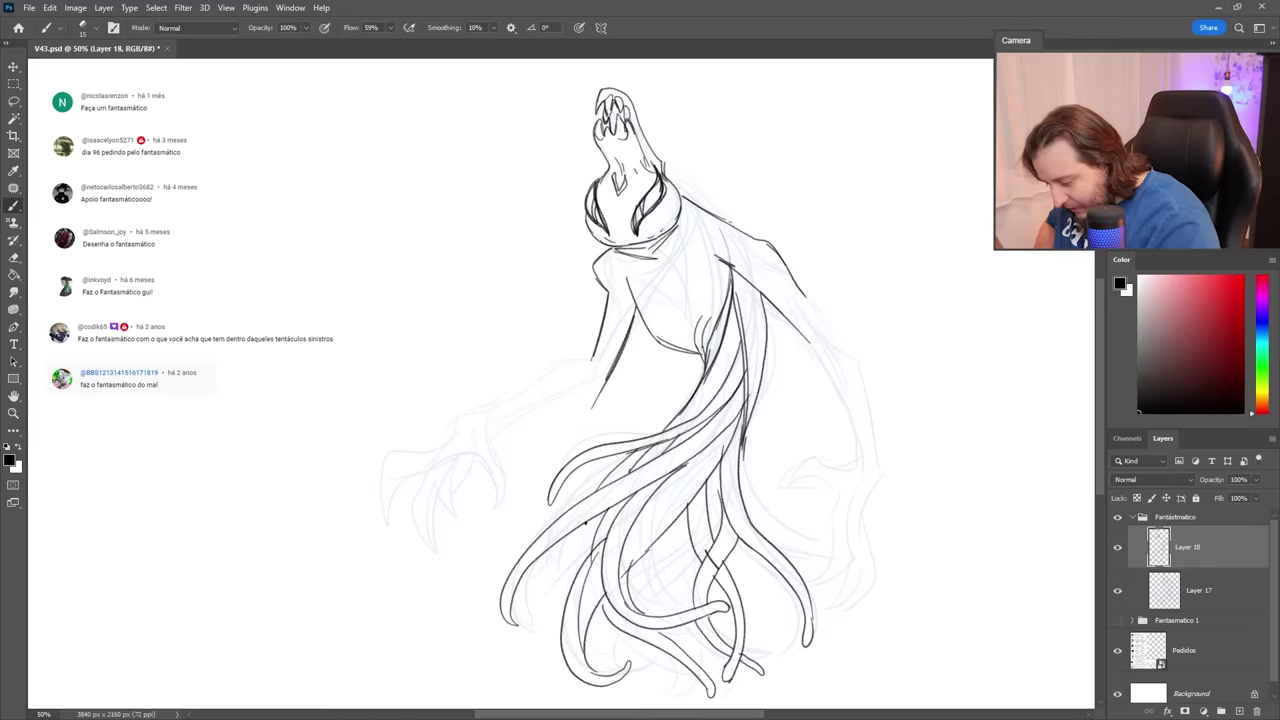
Ink torn, jagged cloth edges between the lower tentacles and a ragged strip along the outer right side.
{"action": "left_click_drag", "start_coordinate": [586, 522], "coordinate": [563, 592]}
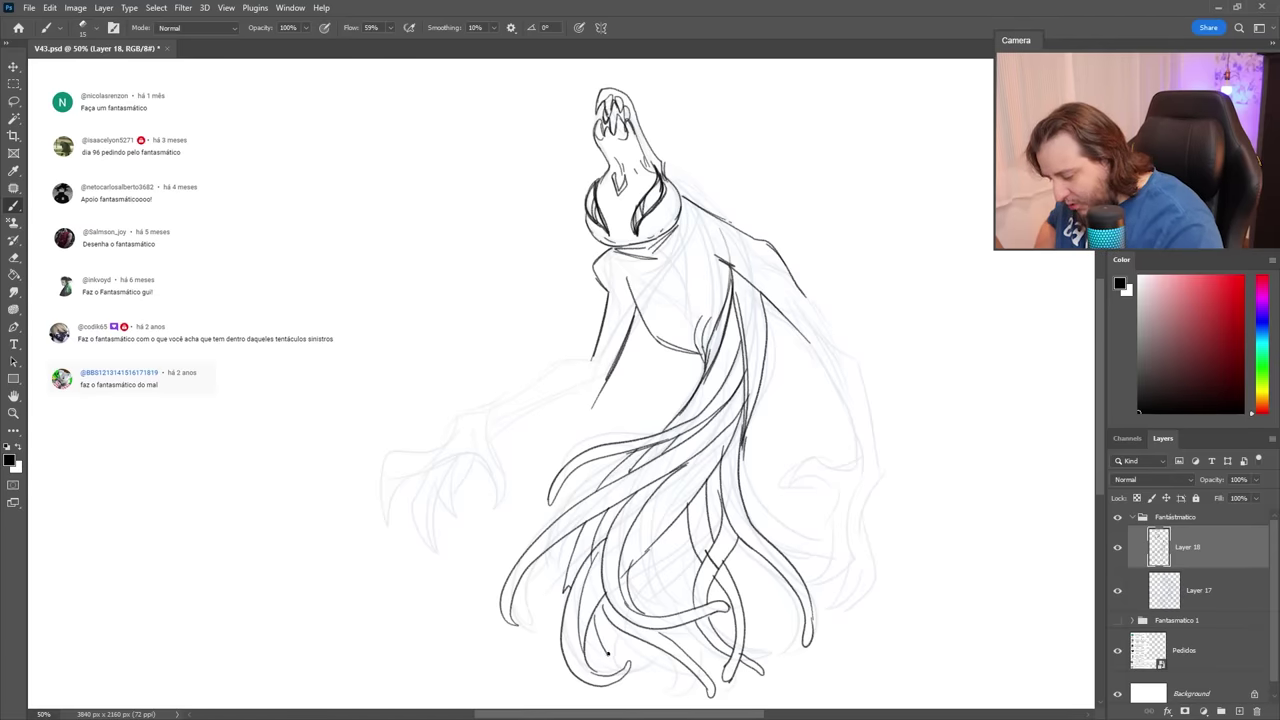
{"action": "mouse_move", "coordinate": [644, 610]}
{"action": "left_mouse_down"}
{"action": "mouse_move", "coordinate": [655, 580]}
{"action": "mouse_move", "coordinate": [681, 607]}
{"action": "left_mouse_up"}
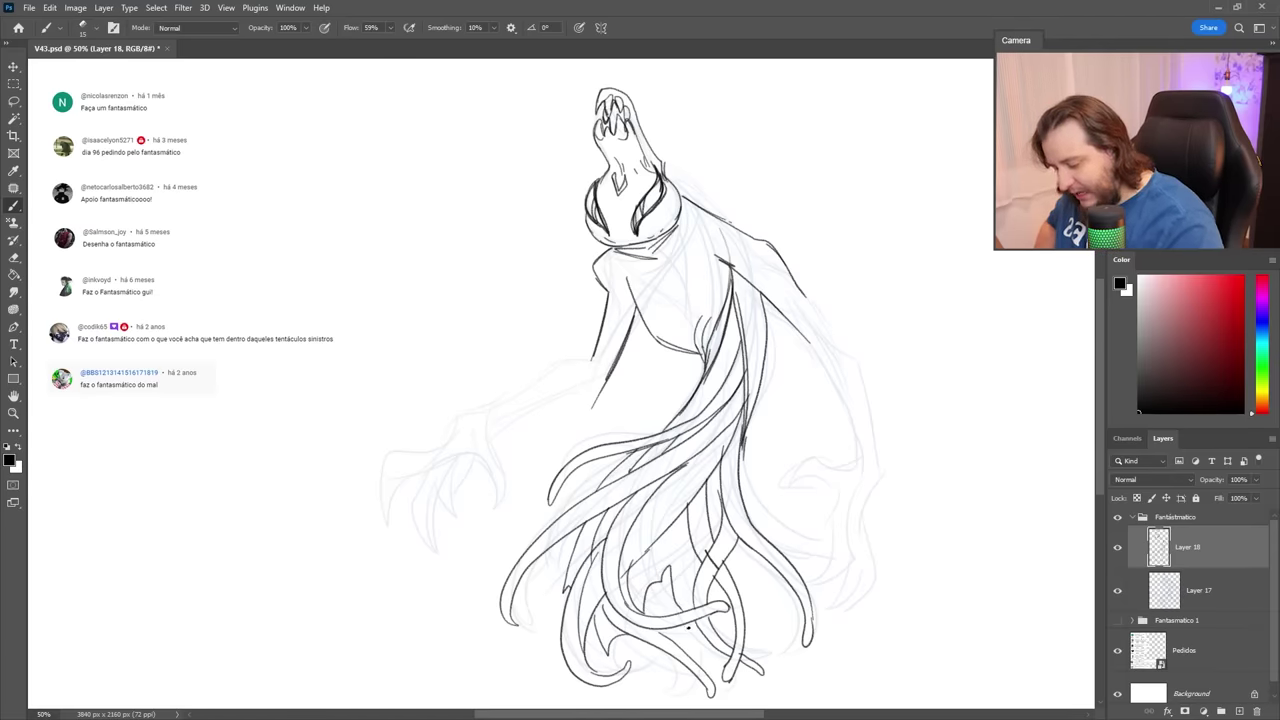
{"action": "mouse_move", "coordinate": [767, 643]}
{"action": "left_mouse_down"}
{"action": "mouse_move", "coordinate": [788, 640]}
{"action": "mouse_move", "coordinate": [780, 576]}
{"action": "left_mouse_up"}
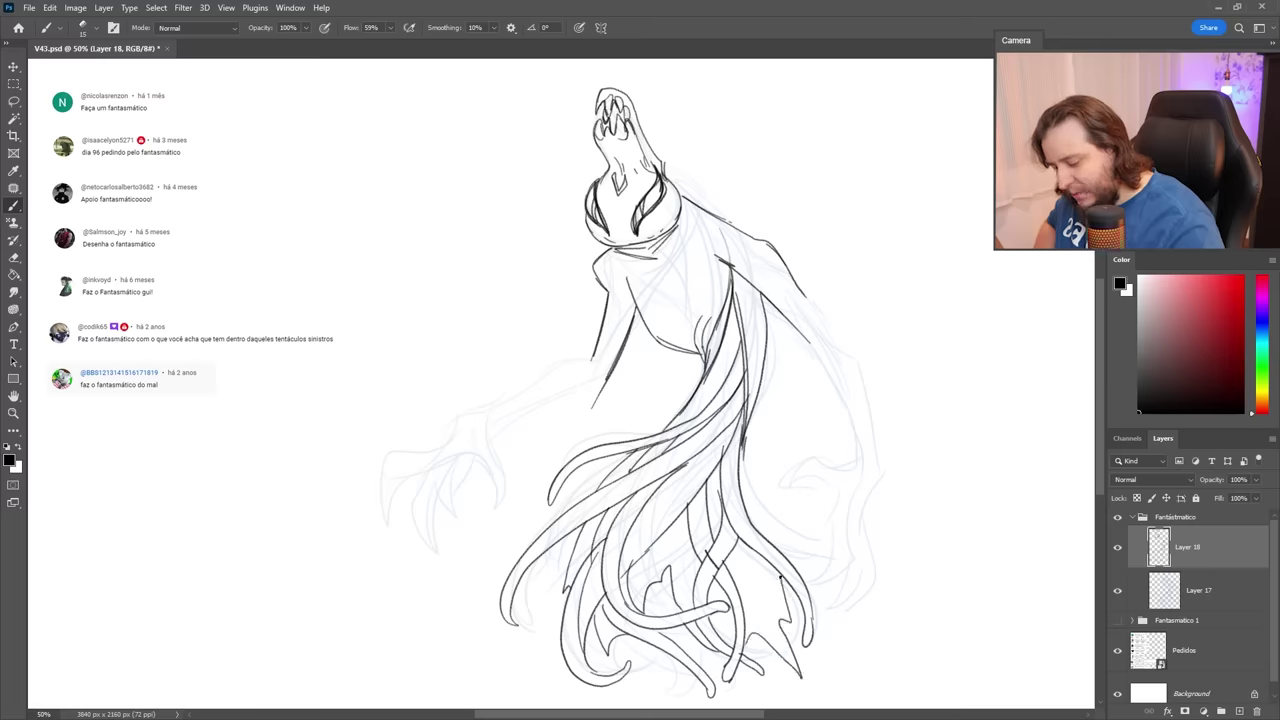
{"action": "mouse_move", "coordinate": [743, 445]}
{"action": "left_mouse_down"}
{"action": "mouse_move", "coordinate": [856, 652]}
{"action": "mouse_move", "coordinate": [812, 626]}
{"action": "left_mouse_up"}
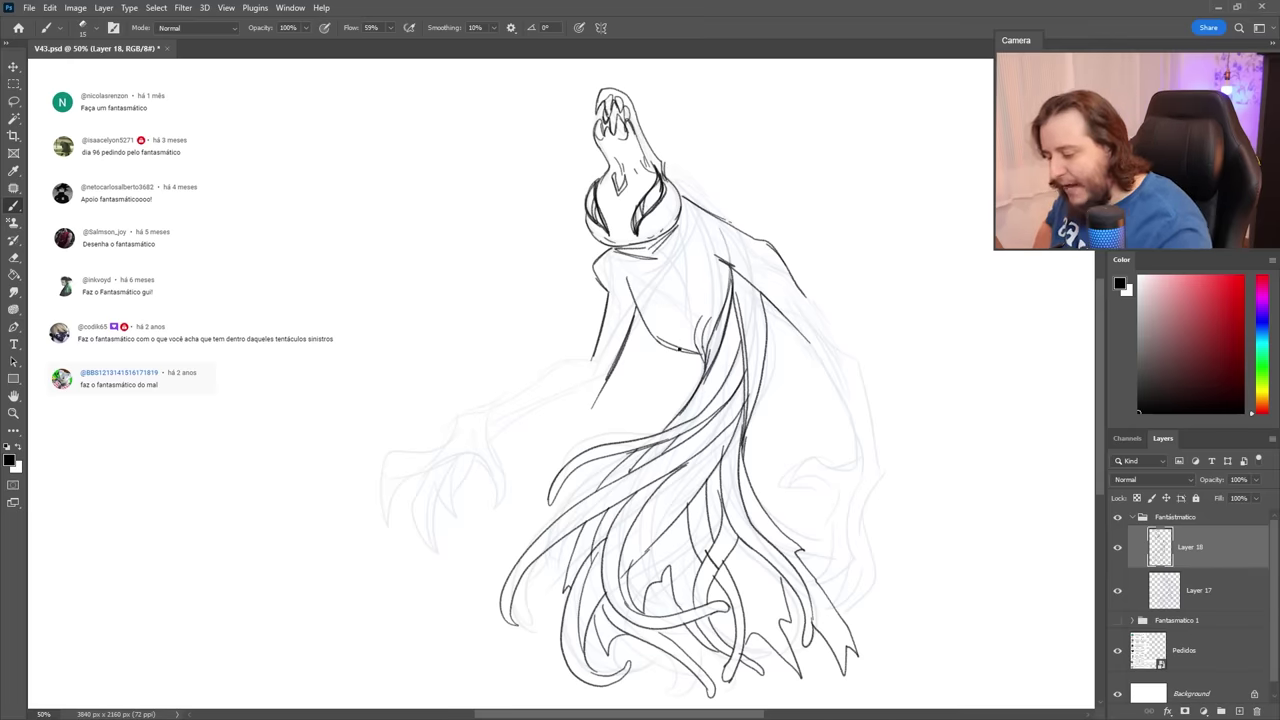
Ink the long curved folds running from the neck across the chest and contour lines inside both upper arms.
{"action": "mouse_move", "coordinate": [678, 350]}
{"action": "left_mouse_down"}
{"action": "mouse_move", "coordinate": [656, 302]}
{"action": "mouse_move", "coordinate": [680, 198]}
{"action": "mouse_move", "coordinate": [666, 346]}
{"action": "left_mouse_up"}
{"action": "left_click_drag", "start_coordinate": [680, 292], "coordinate": [662, 340]}
{"action": "mouse_move", "coordinate": [618, 288]}
{"action": "left_mouse_down"}
{"action": "mouse_move", "coordinate": [604, 324]}
{"action": "mouse_move", "coordinate": [614, 372]}
{"action": "left_mouse_up"}
{"action": "left_click_drag", "start_coordinate": [607, 326], "coordinate": [599, 398]}
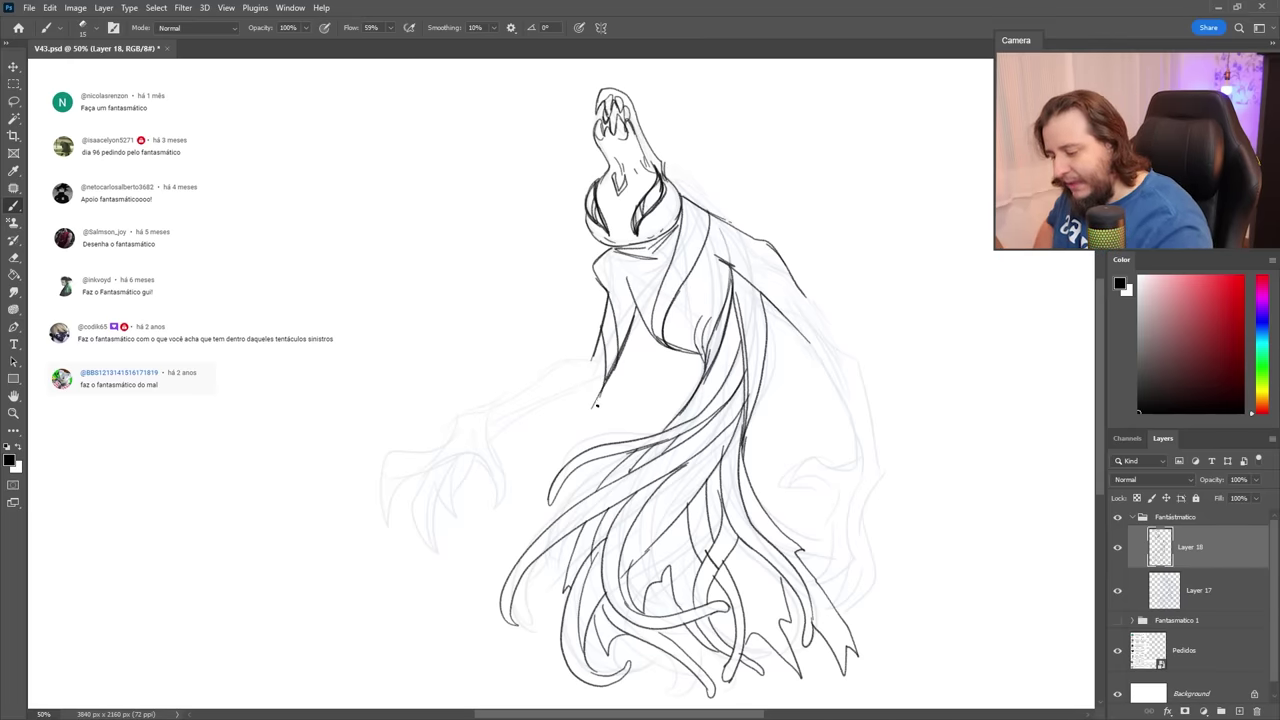
{"action": "left_click_drag", "start_coordinate": [764, 242], "coordinate": [809, 343]}
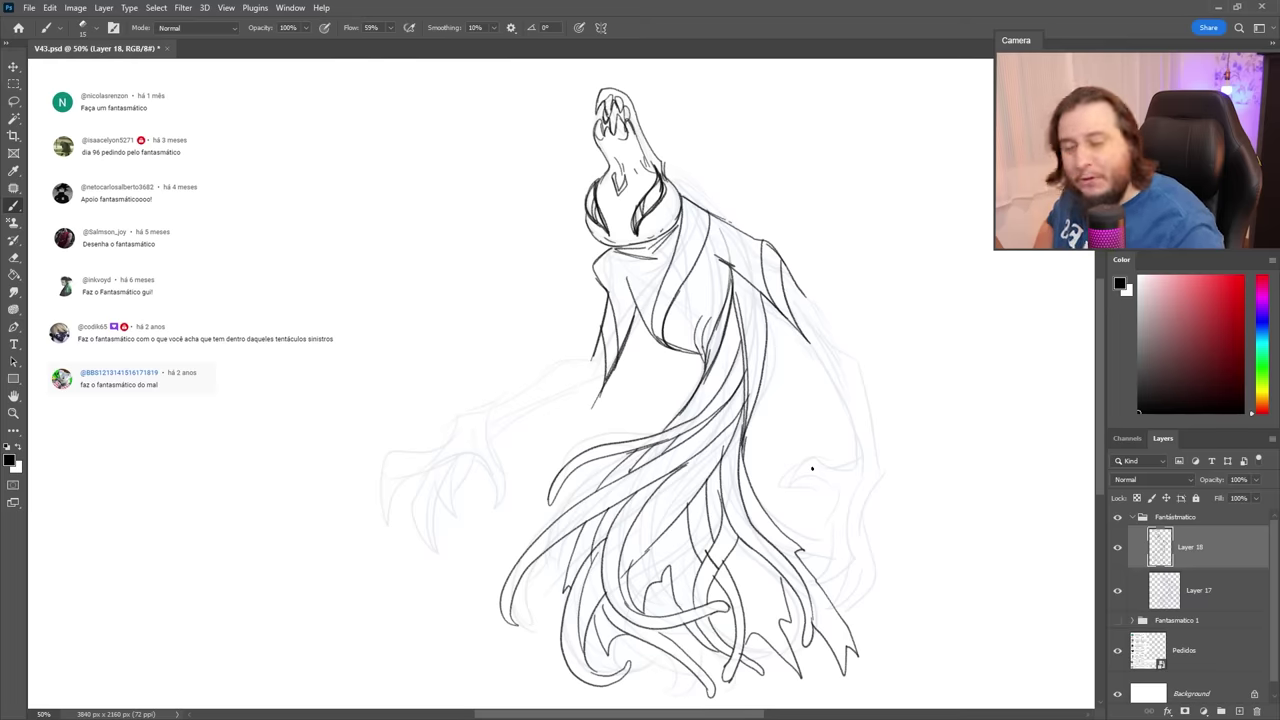
Ink both forearms from elbow to wrist and reinforce the line beneath the head.
{"action": "mouse_move", "coordinate": [809, 297]}
{"action": "left_mouse_down"}
{"action": "mouse_move", "coordinate": [848, 345]}
{"action": "mouse_move", "coordinate": [885, 467]}
{"action": "left_mouse_up"}
{"action": "left_click_drag", "start_coordinate": [849, 340], "coordinate": [856, 466]}
{"action": "mouse_move", "coordinate": [588, 358]}
{"action": "left_mouse_down"}
{"action": "mouse_move", "coordinate": [460, 415]}
{"action": "mouse_move", "coordinate": [598, 402]}
{"action": "left_mouse_up"}
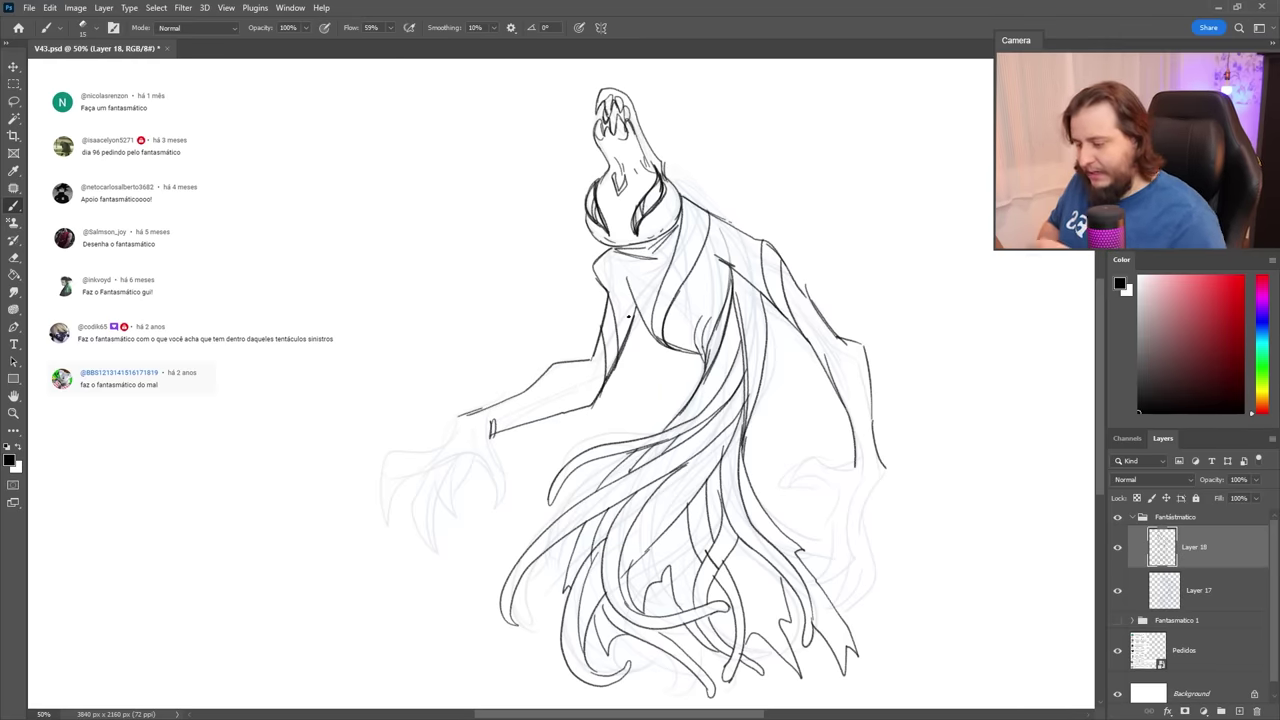
{"action": "left_click_drag", "start_coordinate": [612, 251], "coordinate": [640, 255]}
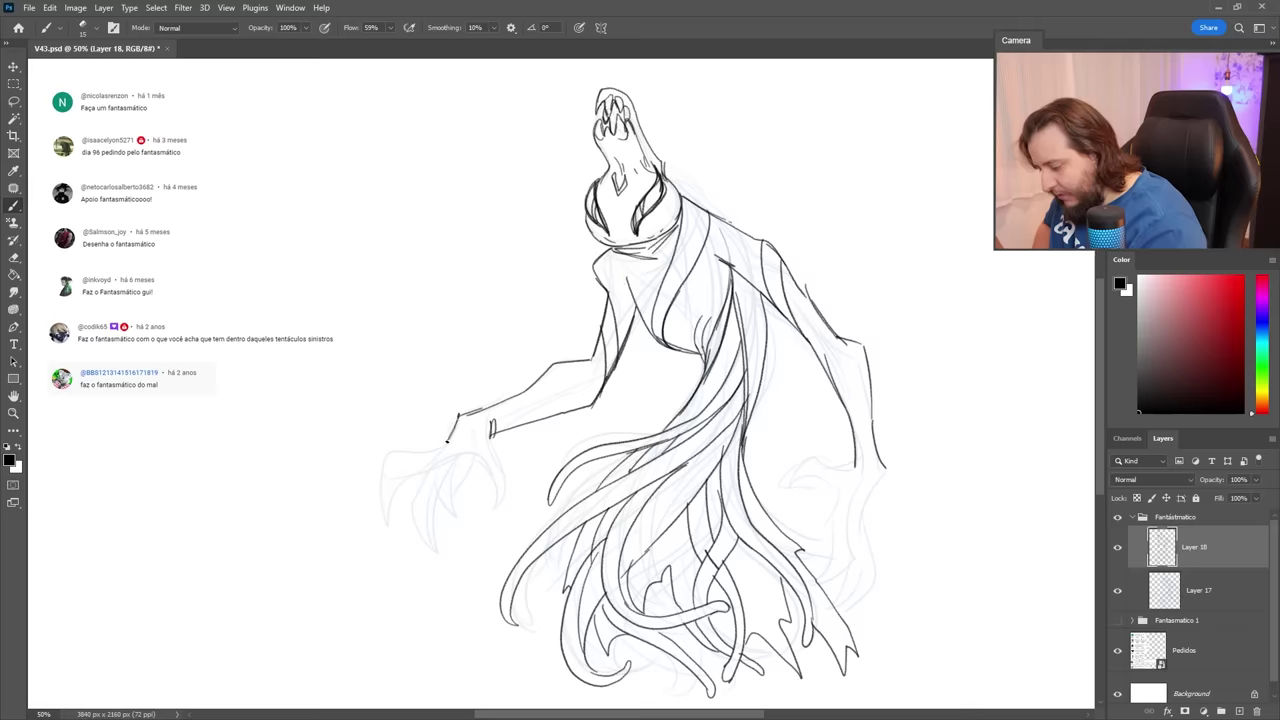
Ink the left hand with its bent, clawed fingers and curled thumb.
{"action": "mouse_move", "coordinate": [458, 414]}
{"action": "left_mouse_down"}
{"action": "mouse_move", "coordinate": [430, 448]}
{"action": "mouse_move", "coordinate": [392, 453]}
{"action": "mouse_move", "coordinate": [376, 472]}
{"action": "mouse_move", "coordinate": [382, 518]}
{"action": "left_mouse_up"}
{"action": "left_click_drag", "start_coordinate": [392, 470], "coordinate": [424, 476]}
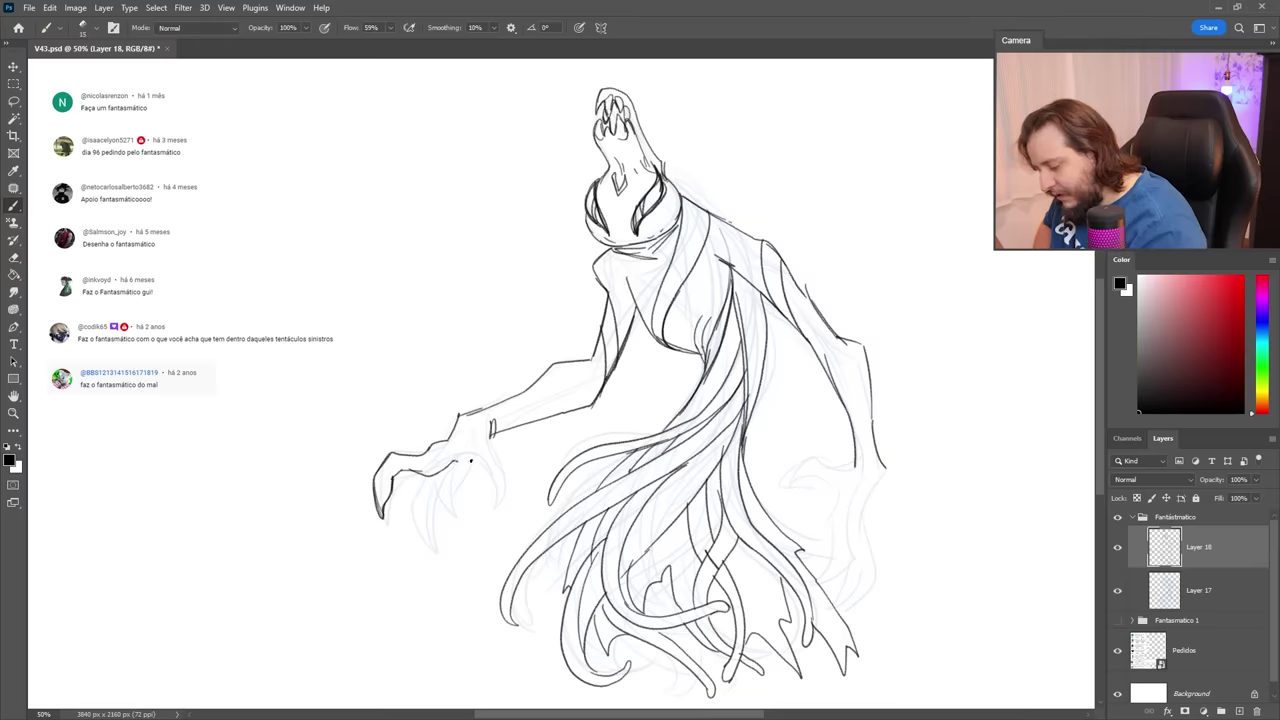
{"action": "left_click_drag", "start_coordinate": [490, 428], "coordinate": [502, 508]}
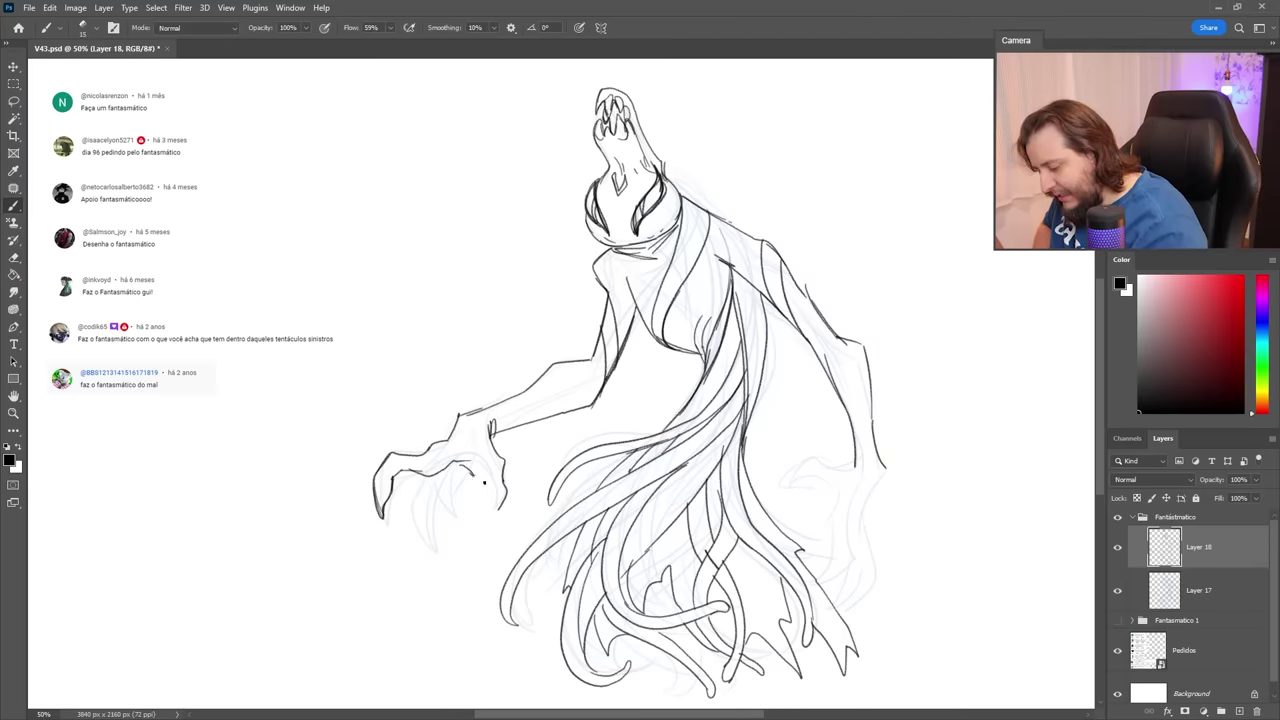
{"action": "mouse_move", "coordinate": [417, 475]}
{"action": "left_mouse_down"}
{"action": "mouse_move", "coordinate": [403, 511]}
{"action": "mouse_move", "coordinate": [432, 556]}
{"action": "left_mouse_up"}
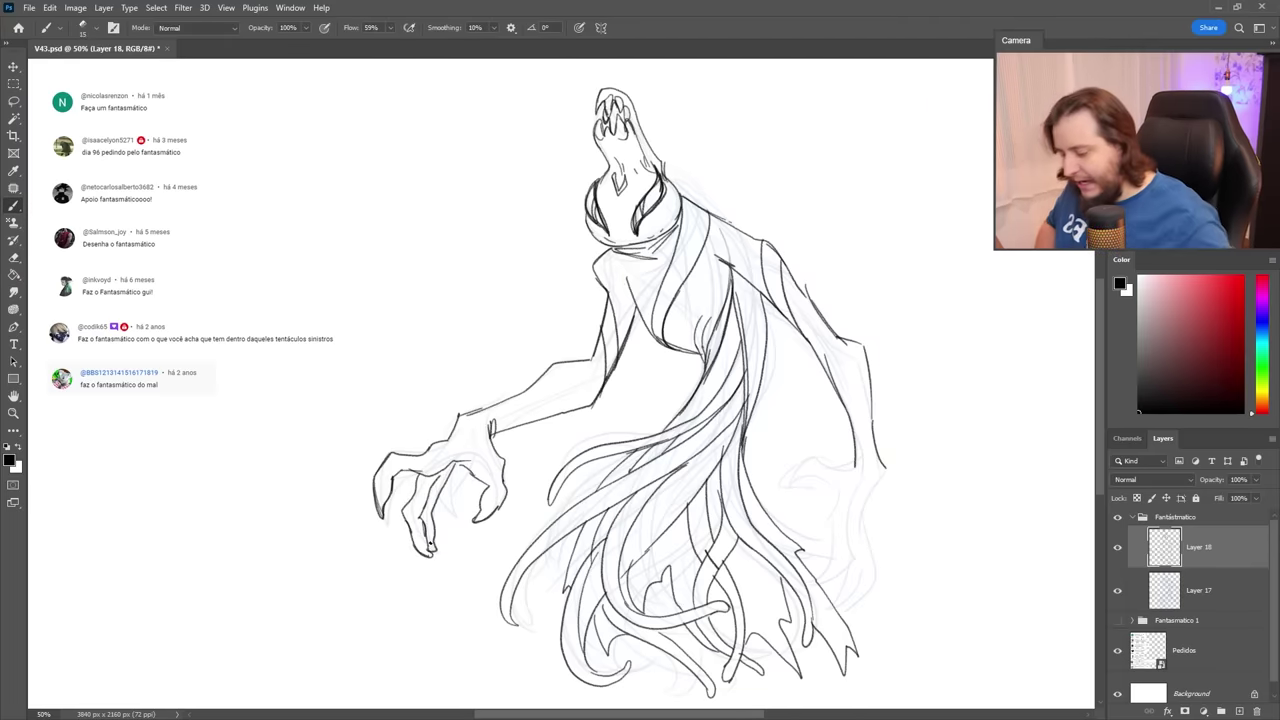
Ink the pointed thumb of the right hand and clean up its lines with a smaller eraser.
{"action": "left_click_drag", "start_coordinate": [857, 466], "coordinate": [834, 477]}
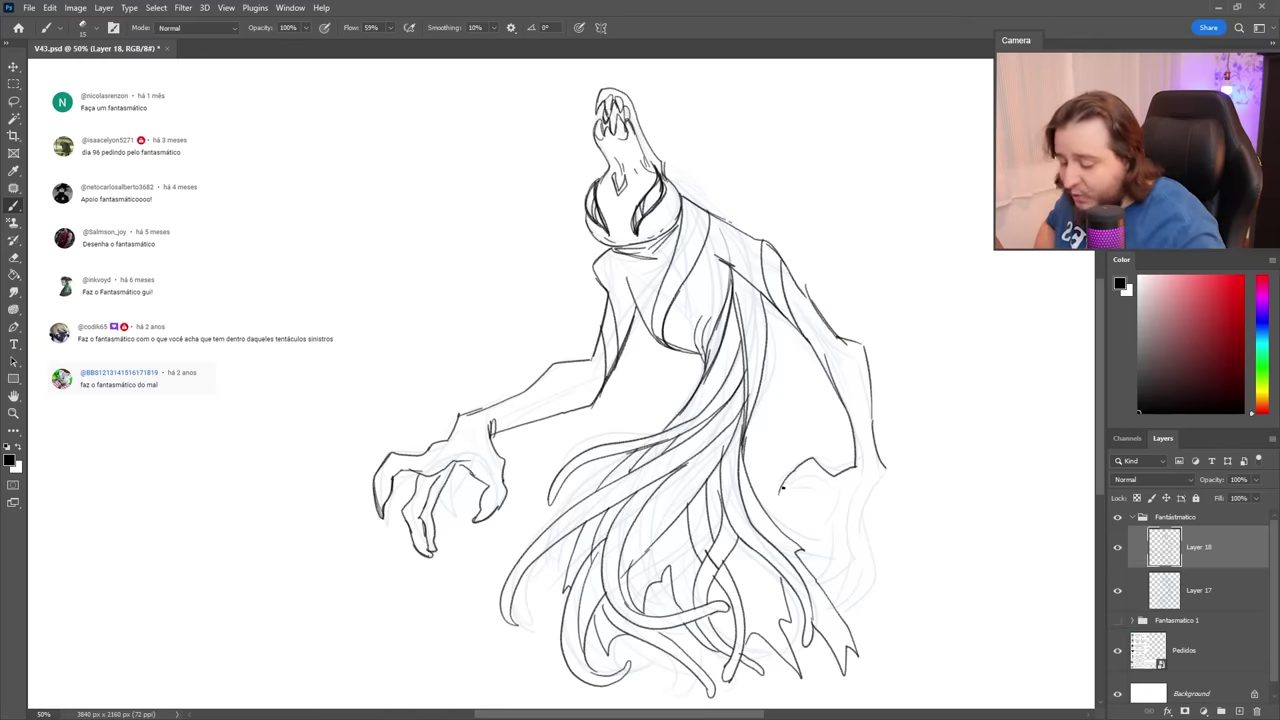
{"action": "key", "text": "e"}
{"action": "right_click", "coordinate": [823, 491]}
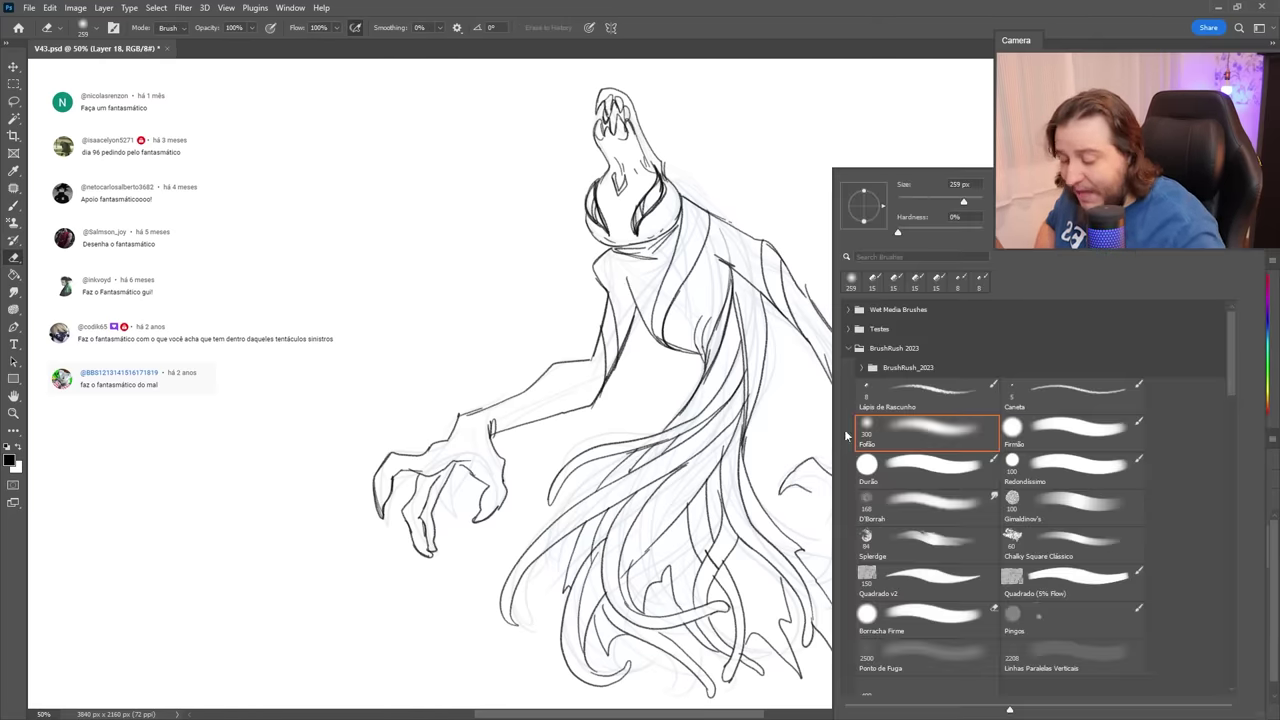
{"action": "left_click", "coordinate": [917, 203]}
{"action": "mouse_move", "coordinate": [811, 491]}
{"action": "left_mouse_down"}
{"action": "mouse_move", "coordinate": [802, 498]}
{"action": "mouse_move", "coordinate": [810, 479]}
{"action": "left_mouse_up"}
{"action": "key", "text": "b"}
{"action": "key", "text": "e"}
{"action": "key", "text": "b"}
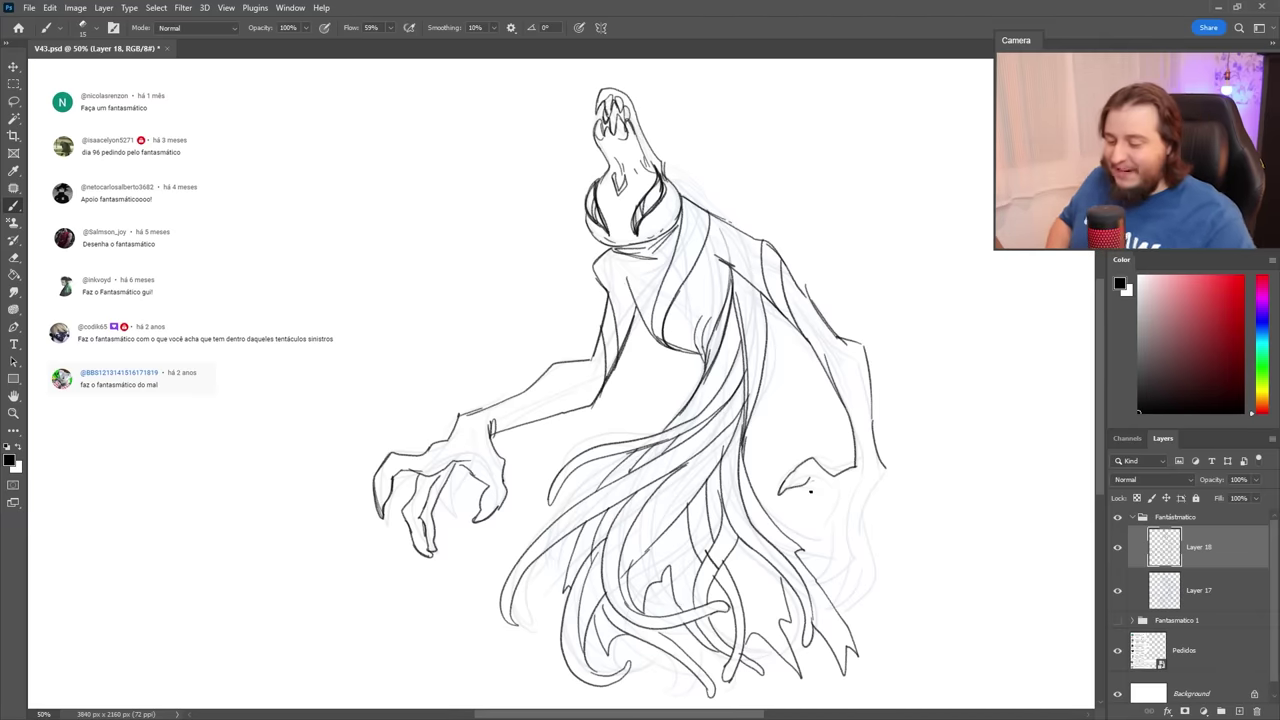
Sketch a small hand study in the empty space beside the figure and ink the right hand's palm and long clawed fingers.
{"action": "mouse_move", "coordinate": [932, 238]}
{"action": "left_mouse_down"}
{"action": "mouse_move", "coordinate": [970, 214]}
{"action": "mouse_move", "coordinate": [956, 212]}
{"action": "mouse_move", "coordinate": [973, 254]}
{"action": "mouse_move", "coordinate": [976, 225]}
{"action": "mouse_move", "coordinate": [993, 274]}
{"action": "mouse_move", "coordinate": [971, 254]}
{"action": "mouse_move", "coordinate": [978, 288]}
{"action": "mouse_move", "coordinate": [998, 272]}
{"action": "mouse_move", "coordinate": [993, 311]}
{"action": "mouse_move", "coordinate": [1001, 291]}
{"action": "mouse_move", "coordinate": [983, 328]}
{"action": "left_mouse_up"}
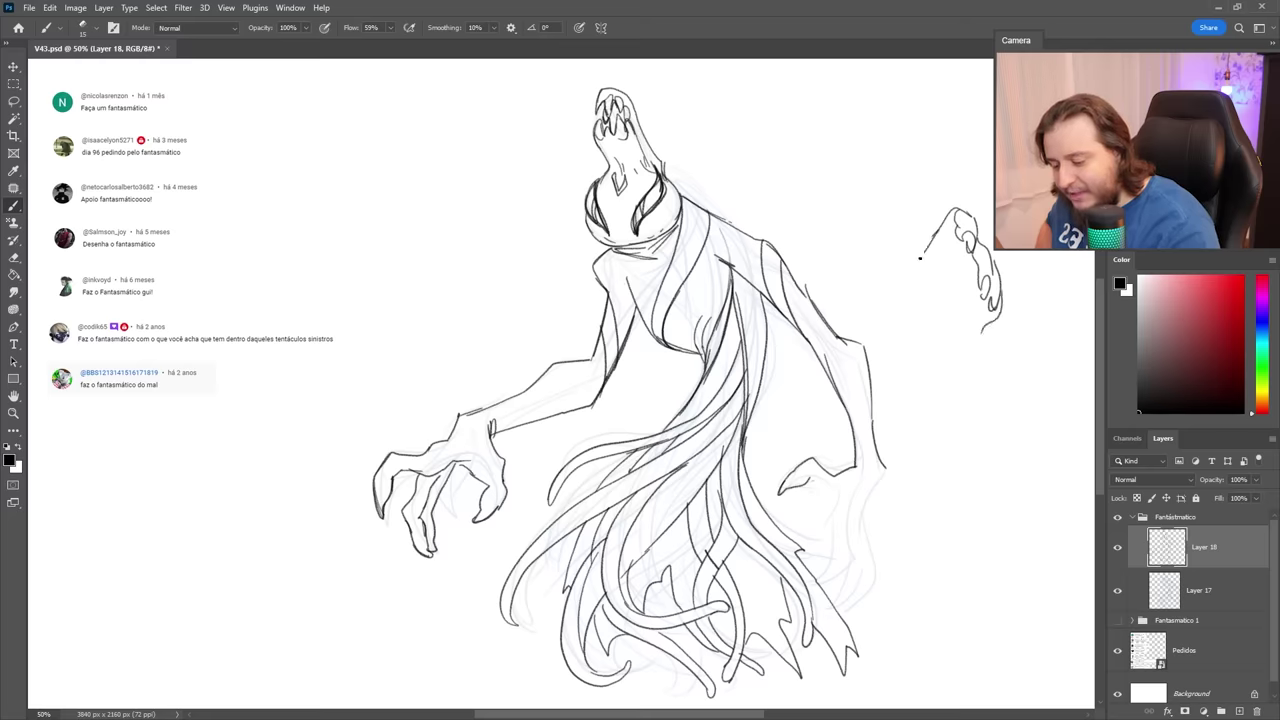
{"action": "mouse_move", "coordinate": [920, 258]}
{"action": "left_mouse_down"}
{"action": "mouse_move", "coordinate": [888, 270]}
{"action": "mouse_move", "coordinate": [908, 298]}
{"action": "mouse_move", "coordinate": [971, 302]}
{"action": "left_mouse_up"}
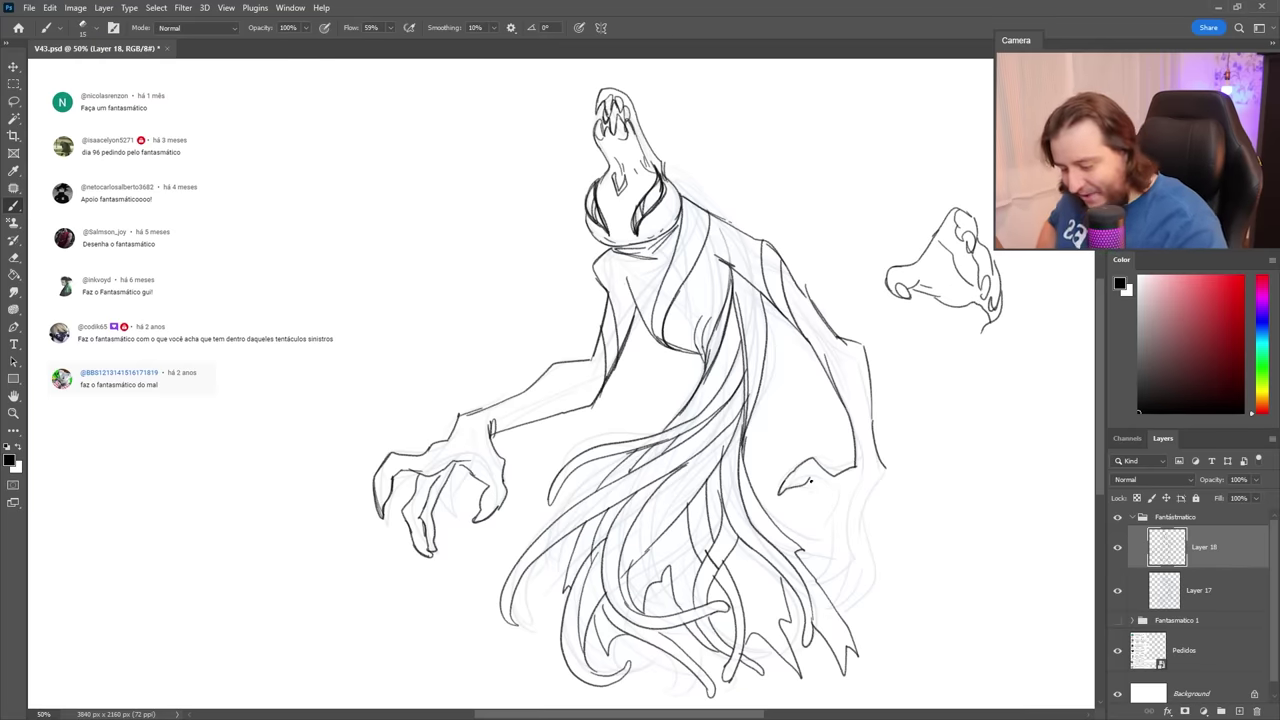
{"action": "mouse_move", "coordinate": [824, 489]}
{"action": "left_mouse_down"}
{"action": "mouse_move", "coordinate": [838, 540]}
{"action": "mouse_move", "coordinate": [858, 497]}
{"action": "mouse_move", "coordinate": [864, 580]}
{"action": "mouse_move", "coordinate": [838, 532]}
{"action": "mouse_move", "coordinate": [848, 598]}
{"action": "left_mouse_up"}
{"action": "mouse_move", "coordinate": [886, 470]}
{"action": "left_mouse_down"}
{"action": "mouse_move", "coordinate": [868, 536]}
{"action": "mouse_move", "coordinate": [885, 598]}
{"action": "mouse_move", "coordinate": [872, 615]}
{"action": "mouse_move", "coordinate": [866, 595]}
{"action": "mouse_move", "coordinate": [807, 582]}
{"action": "mouse_move", "coordinate": [852, 568]}
{"action": "left_mouse_up"}
{"action": "key", "text": "ctrl+z"}
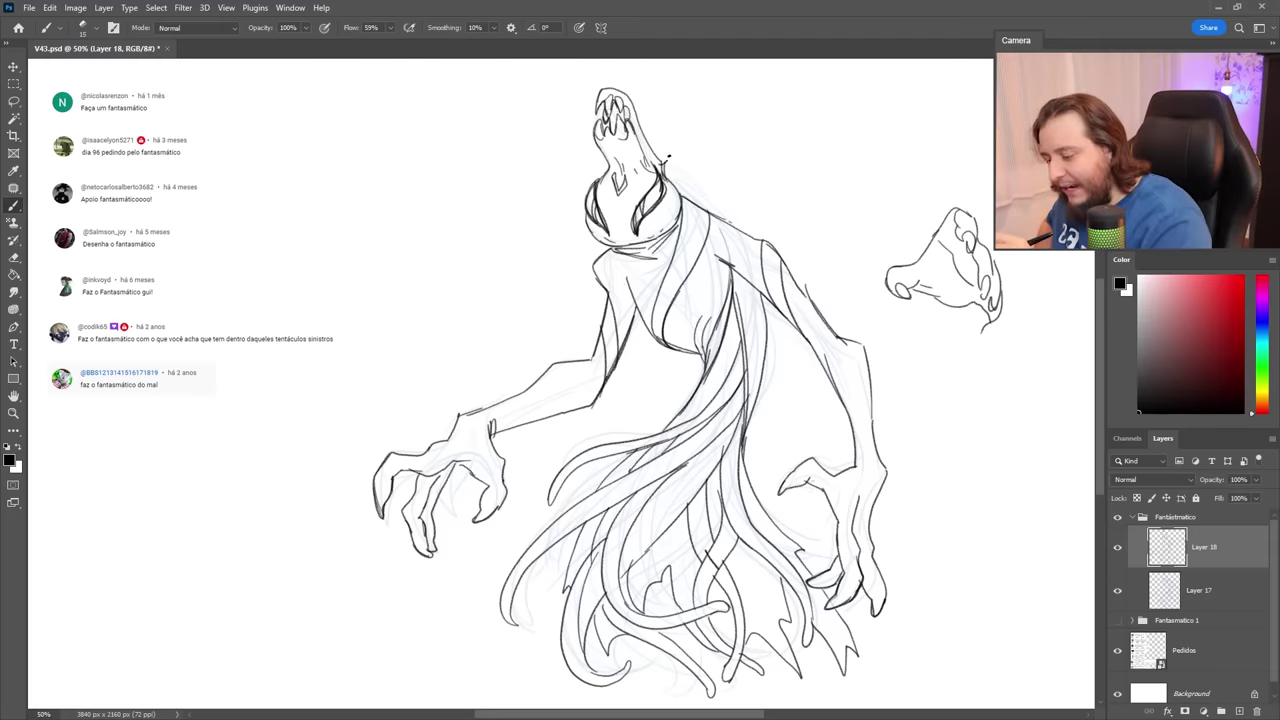
Add curved spikes on the nape and upper back, a jagged fringe under the right arm, and extra strand lines along the waist.
{"action": "mouse_move", "coordinate": [685, 126]}
{"action": "left_mouse_down"}
{"action": "mouse_move", "coordinate": [682, 170]}
{"action": "mouse_move", "coordinate": [748, 220]}
{"action": "left_mouse_up"}
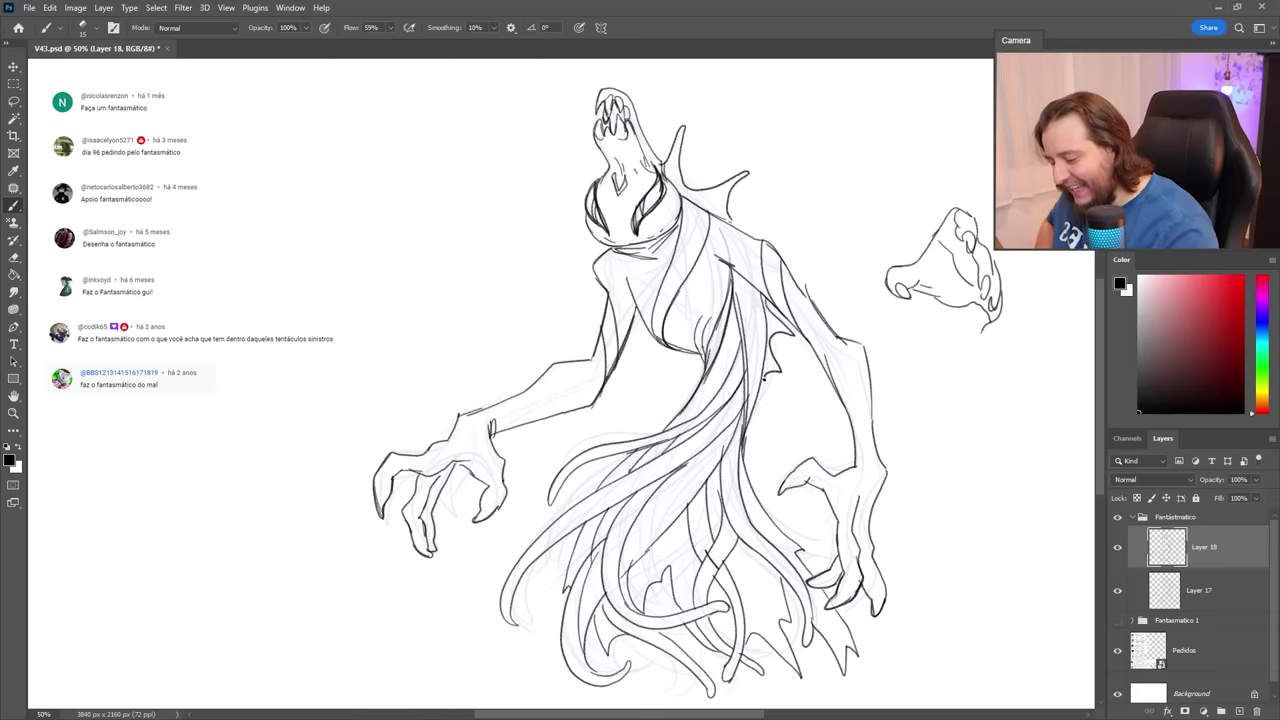
{"action": "left_click_drag", "start_coordinate": [764, 378], "coordinate": [756, 402]}
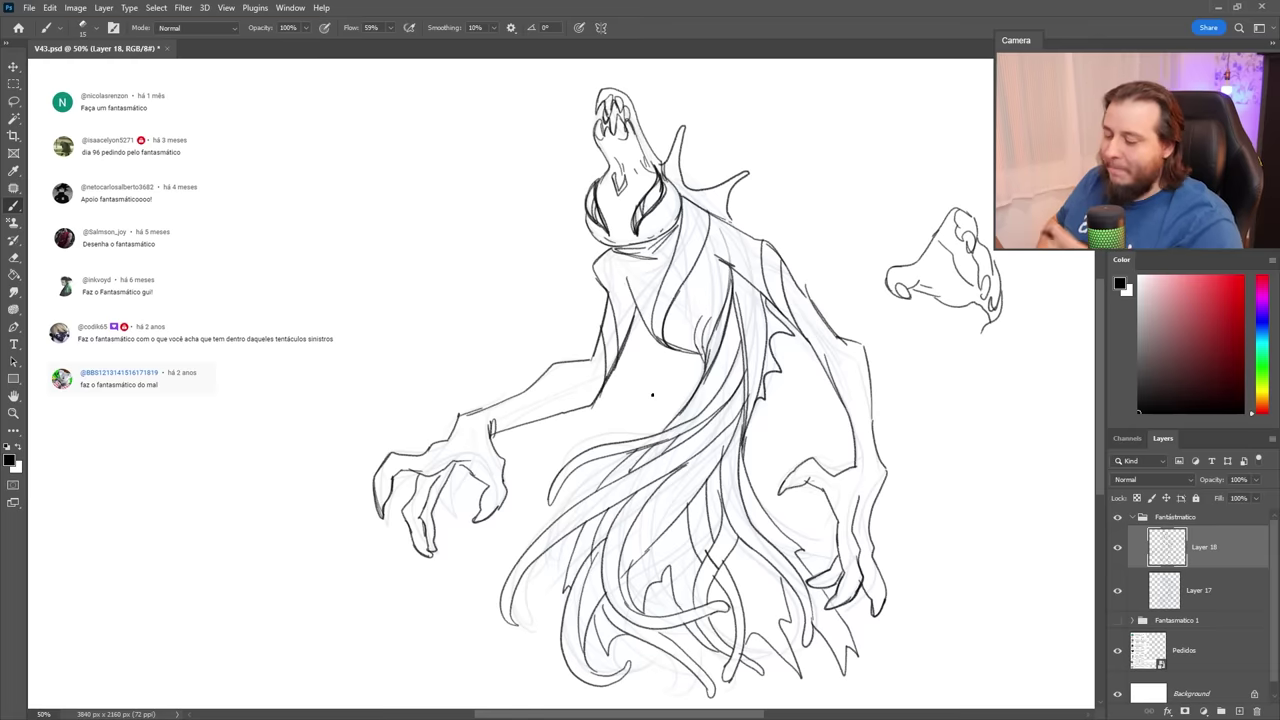
{"action": "left_click_drag", "start_coordinate": [680, 424], "coordinate": [731, 321]}
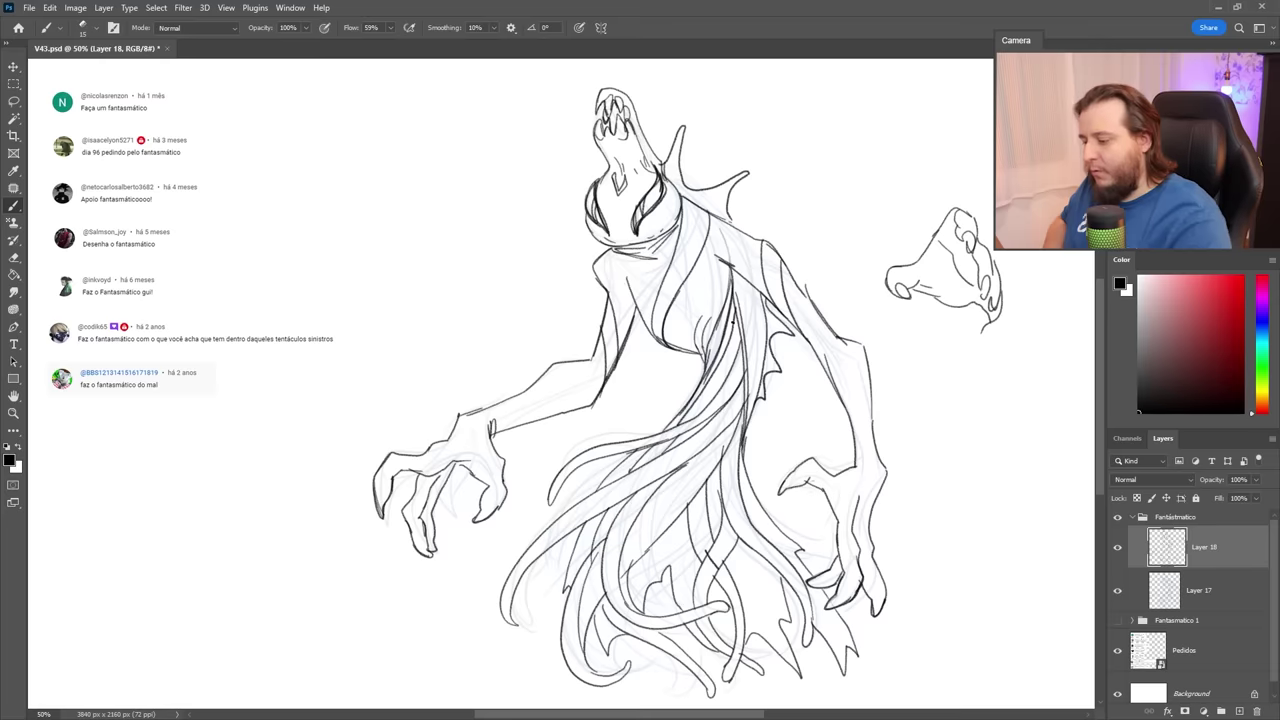
Ink small jagged teeth and dripping details inside the slit at the lower chest.
{"action": "left_click_drag", "start_coordinate": [685, 350], "coordinate": [711, 228]}
{"action": "key", "text": "ctrl+z"}
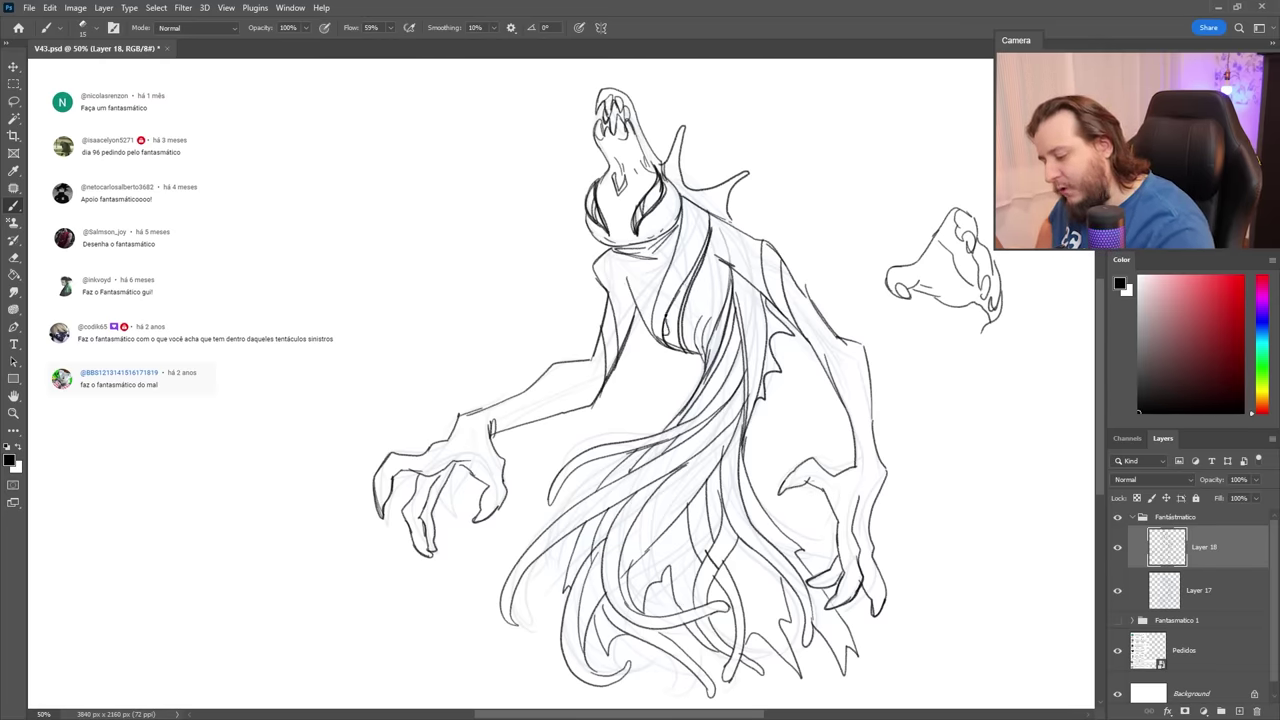
{"action": "left_click_drag", "start_coordinate": [683, 318], "coordinate": [668, 358]}
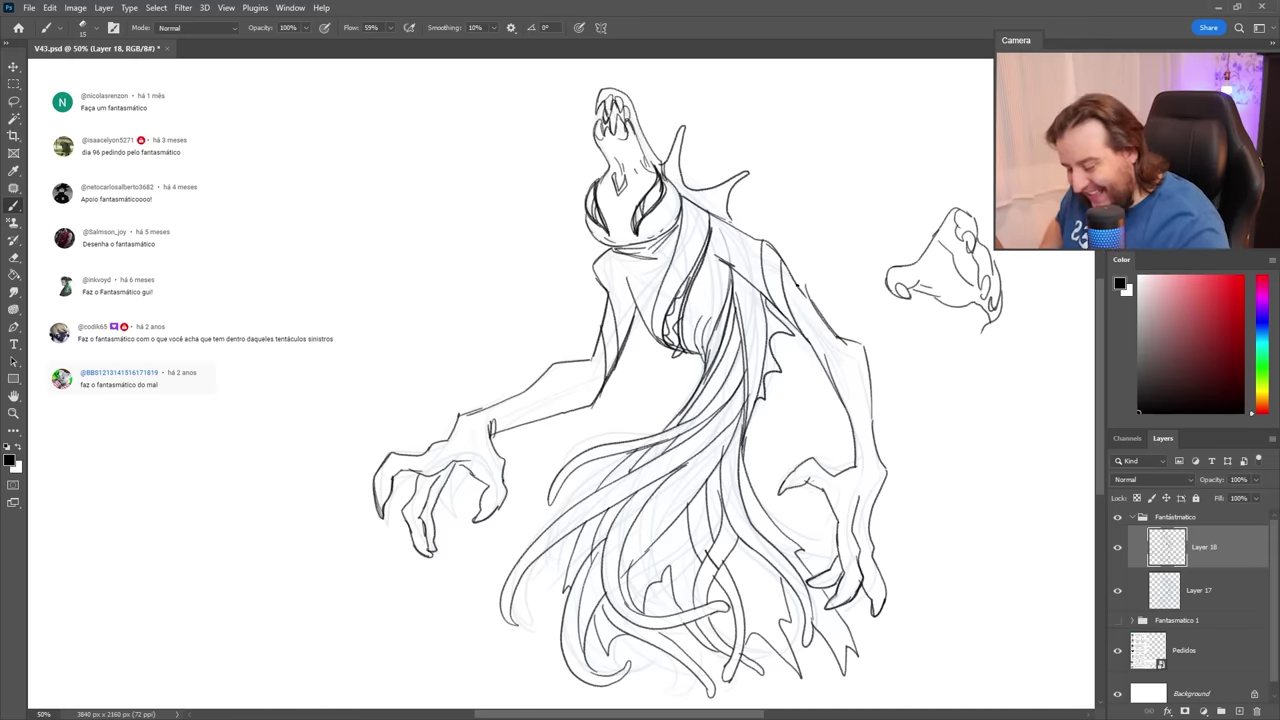
Re-ink the outer edge of the right forearm with a slightly heavier line.
{"action": "key", "text": "e"}
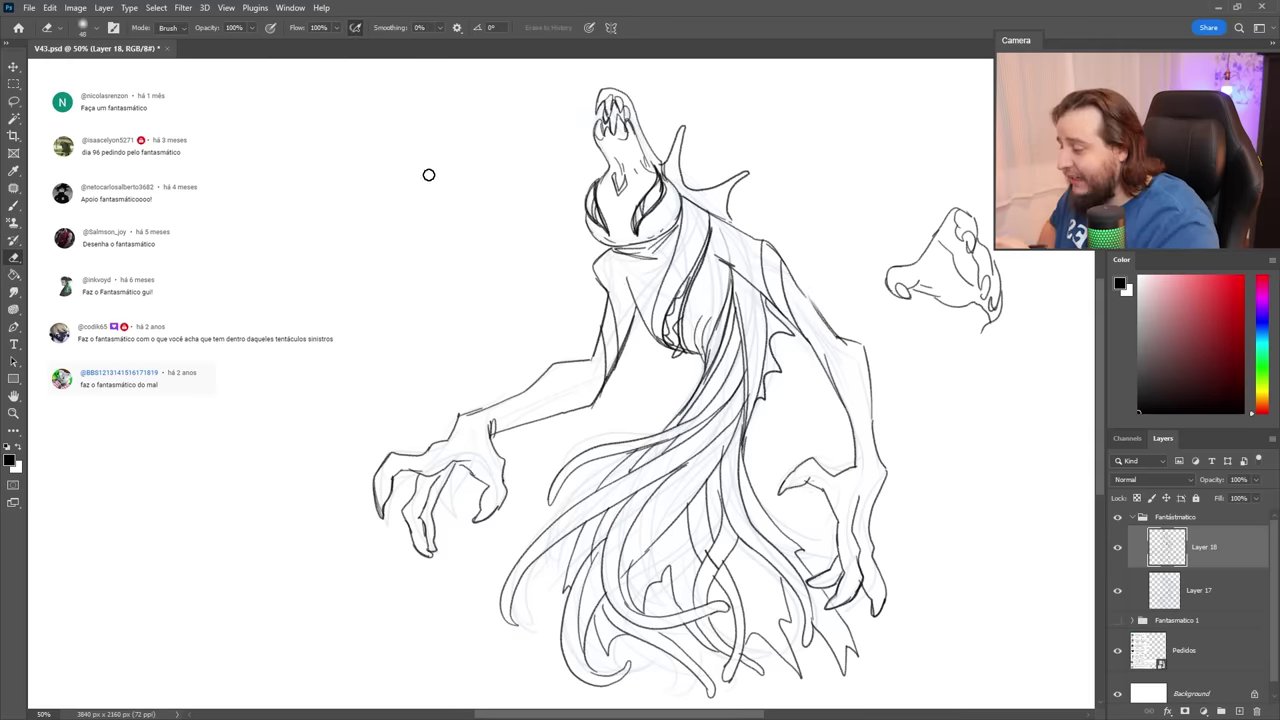
{"action": "right_click", "coordinate": [14, 258]}
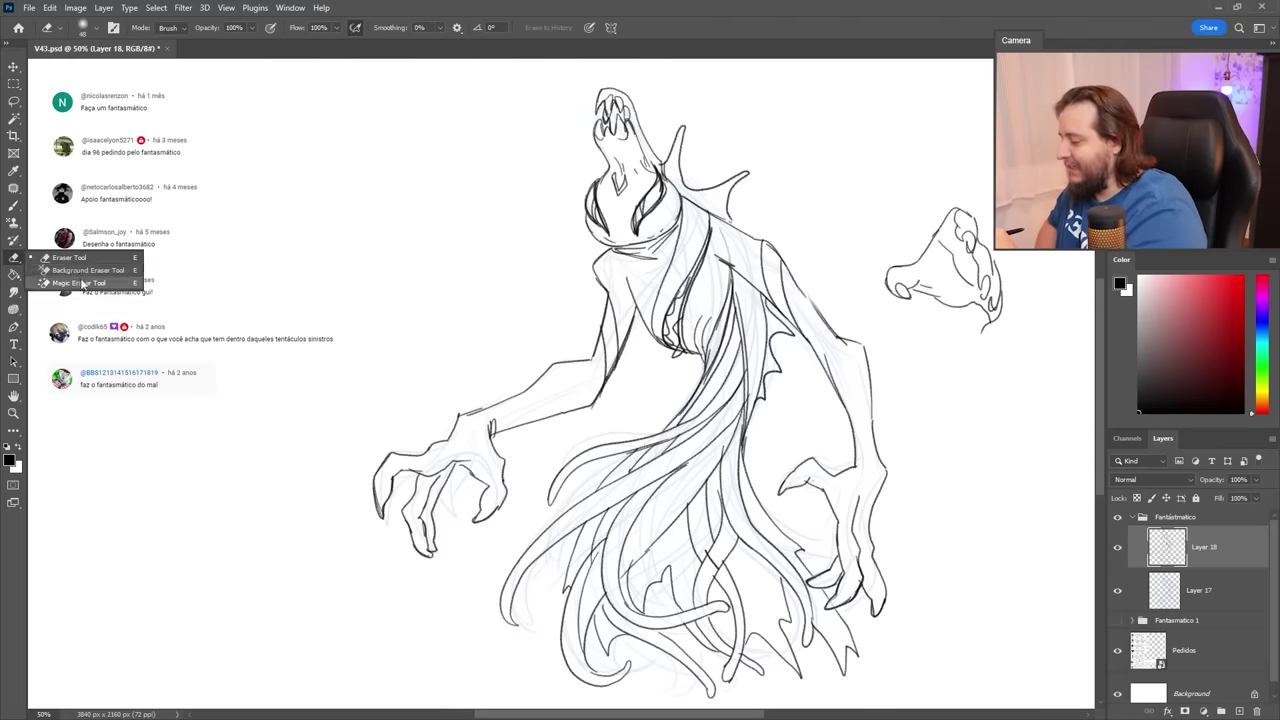
{"action": "right_click", "coordinate": [481, 548]}
{"action": "left_click", "coordinate": [556, 614]}
{"action": "left_click", "coordinate": [628, 133]}
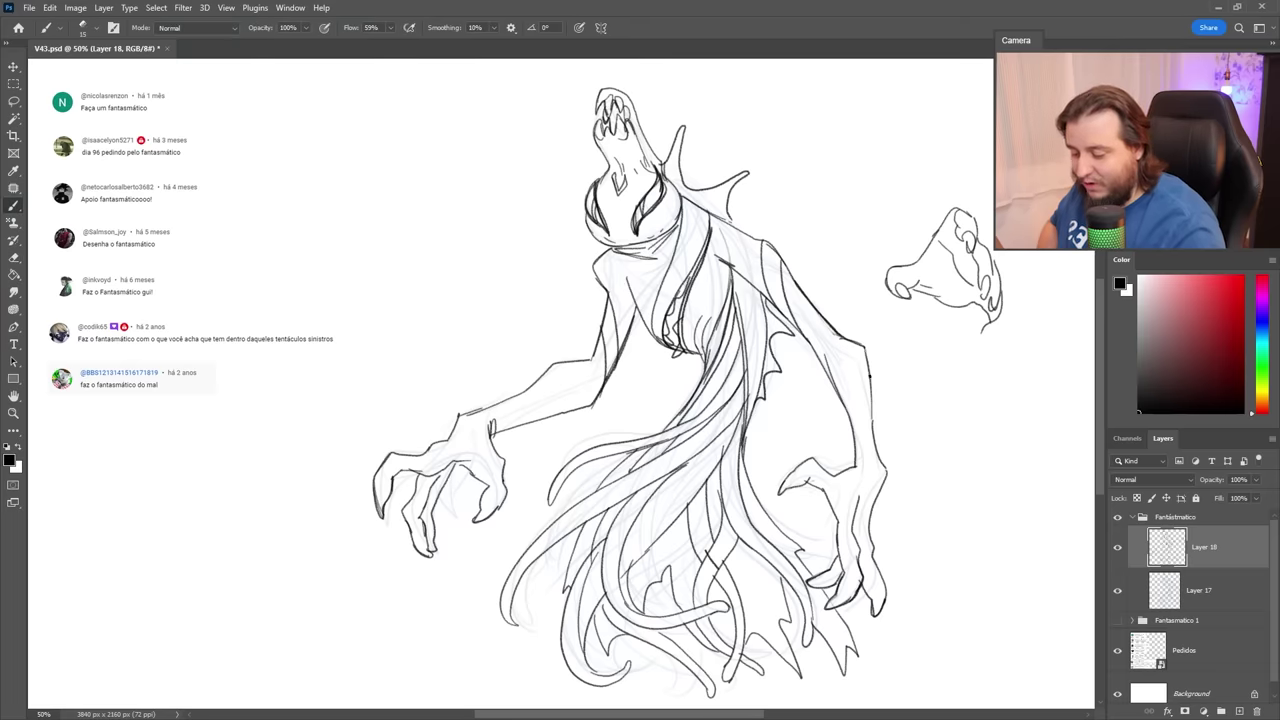
{"action": "left_click_drag", "start_coordinate": [866, 349], "coordinate": [873, 430]}
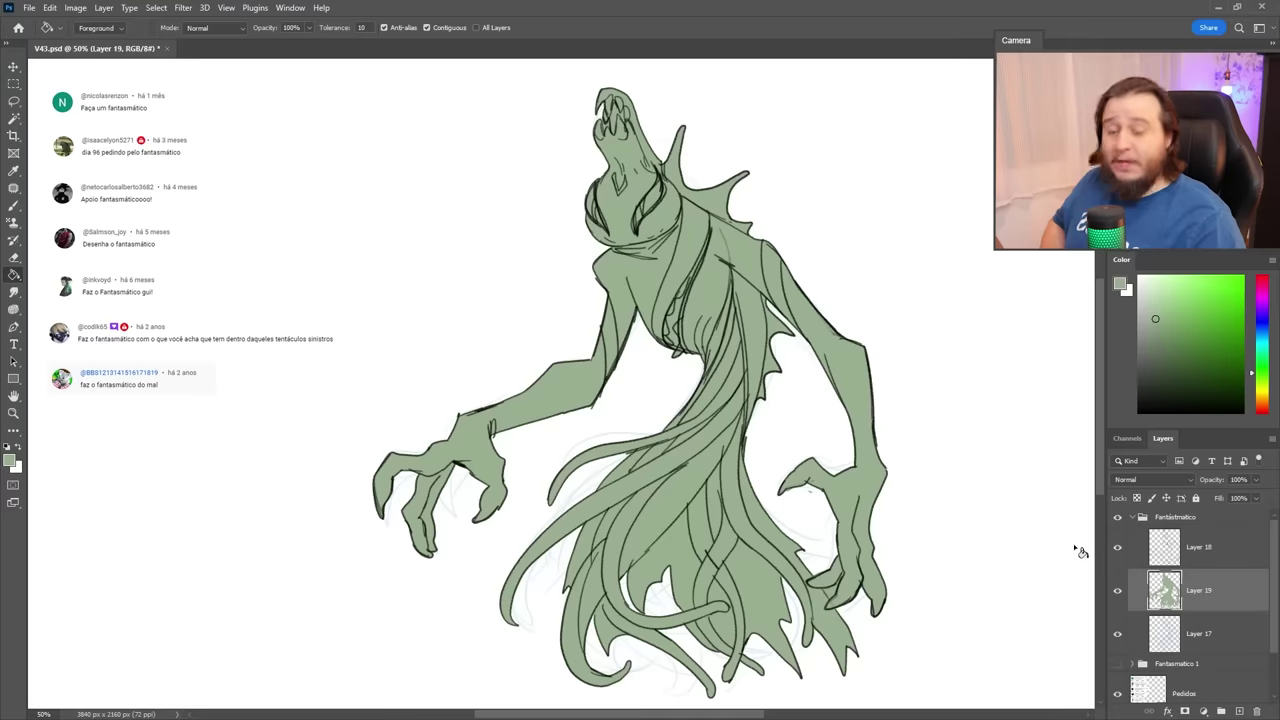
Add a new layer above the flat green base and clip it to that base.
{"action": "left_click", "coordinate": [1238, 711]}
{"action": "right_click", "coordinate": [1250, 597]}
{"action": "left_click", "coordinate": [1200, 334]}
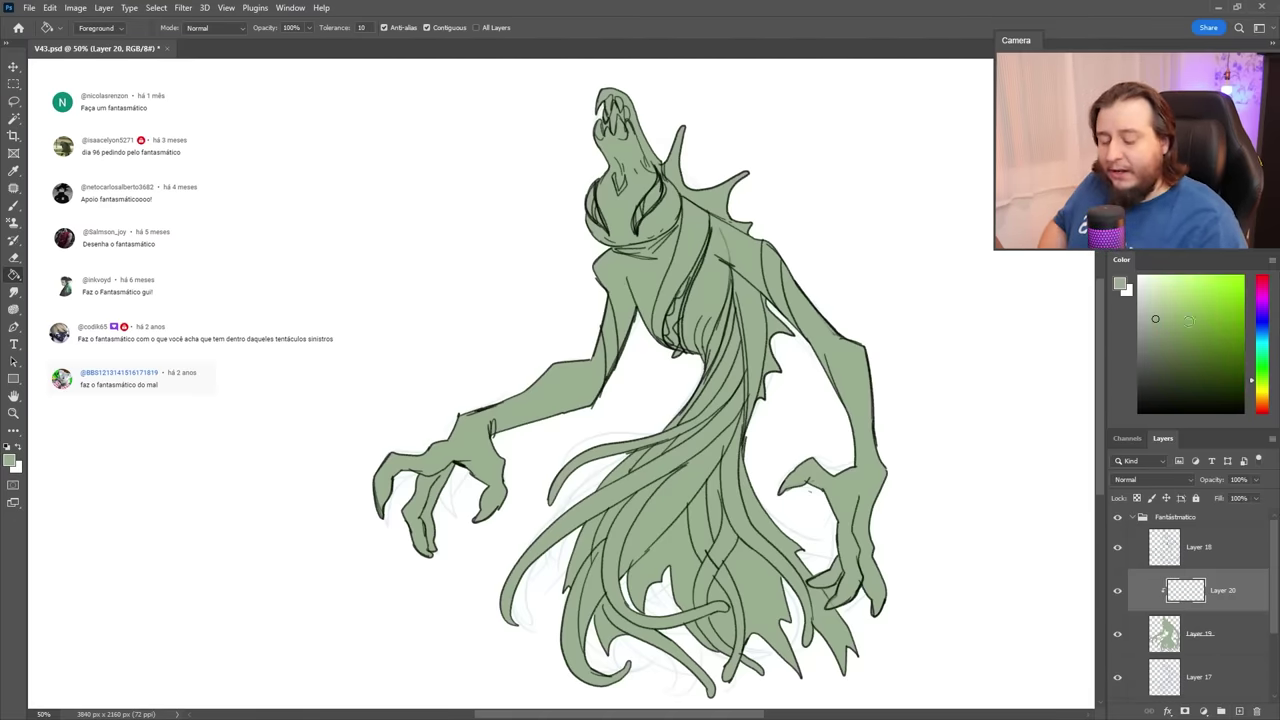
Paint the creature's skull-like head pale bone with the Redondíssimo brush on the clipped layer.
{"action": "left_click", "coordinate": [1154, 289]}
{"action": "key", "text": "b"}
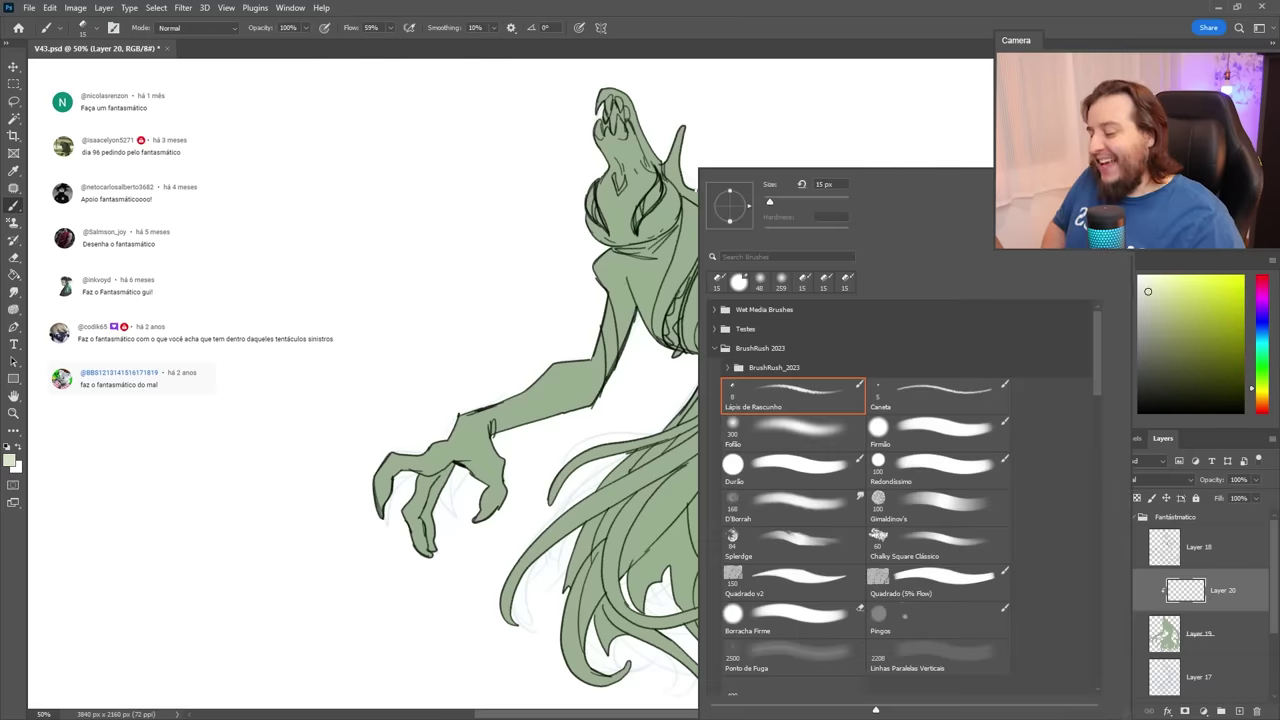
{"action": "right_click", "coordinate": [779, 143]}
{"action": "left_click", "coordinate": [910, 468]}
{"action": "left_click", "coordinate": [796, 50]}
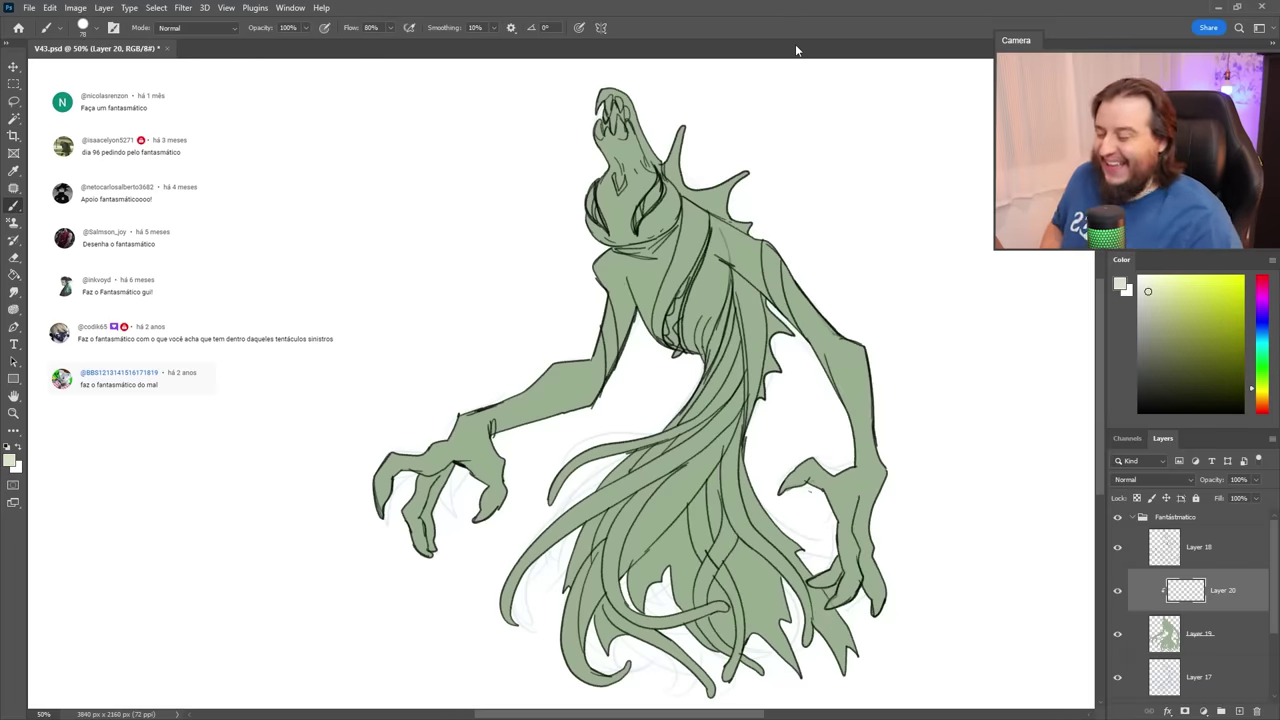
{"action": "mouse_move", "coordinate": [612, 180]}
{"action": "left_mouse_down"}
{"action": "mouse_move", "coordinate": [605, 212]}
{"action": "mouse_move", "coordinate": [645, 228]}
{"action": "mouse_move", "coordinate": [595, 228]}
{"action": "mouse_move", "coordinate": [626, 214]}
{"action": "mouse_move", "coordinate": [658, 223]}
{"action": "mouse_move", "coordinate": [671, 205]}
{"action": "left_mouse_up"}
{"action": "right_click", "coordinate": [690, 184]}
{"action": "left_click", "coordinate": [592, 156]}
{"action": "mouse_move", "coordinate": [657, 137]}
{"action": "left_mouse_down"}
{"action": "mouse_move", "coordinate": [615, 150]}
{"action": "mouse_move", "coordinate": [610, 100]}
{"action": "mouse_move", "coordinate": [670, 196]}
{"action": "mouse_move", "coordinate": [660, 190]}
{"action": "left_mouse_up"}
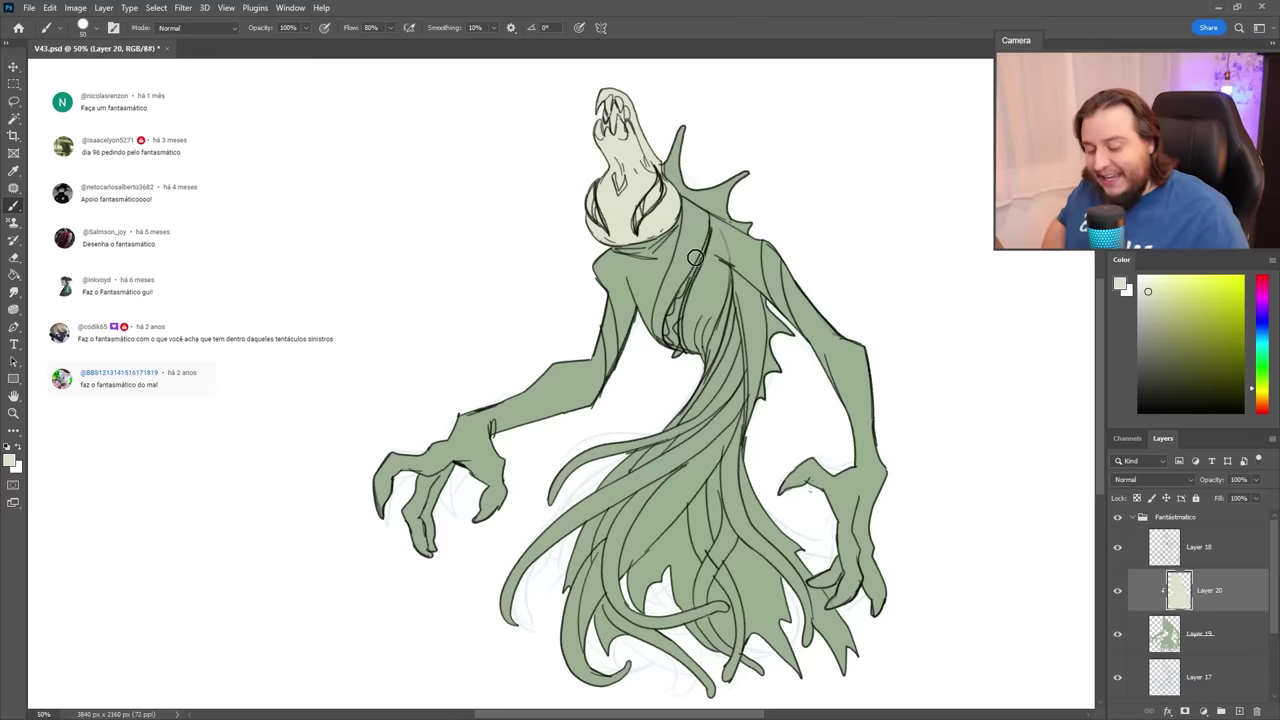
{"action": "key", "text": "ctrl+shift+alt+n"}
{"action": "key", "text": "d"}
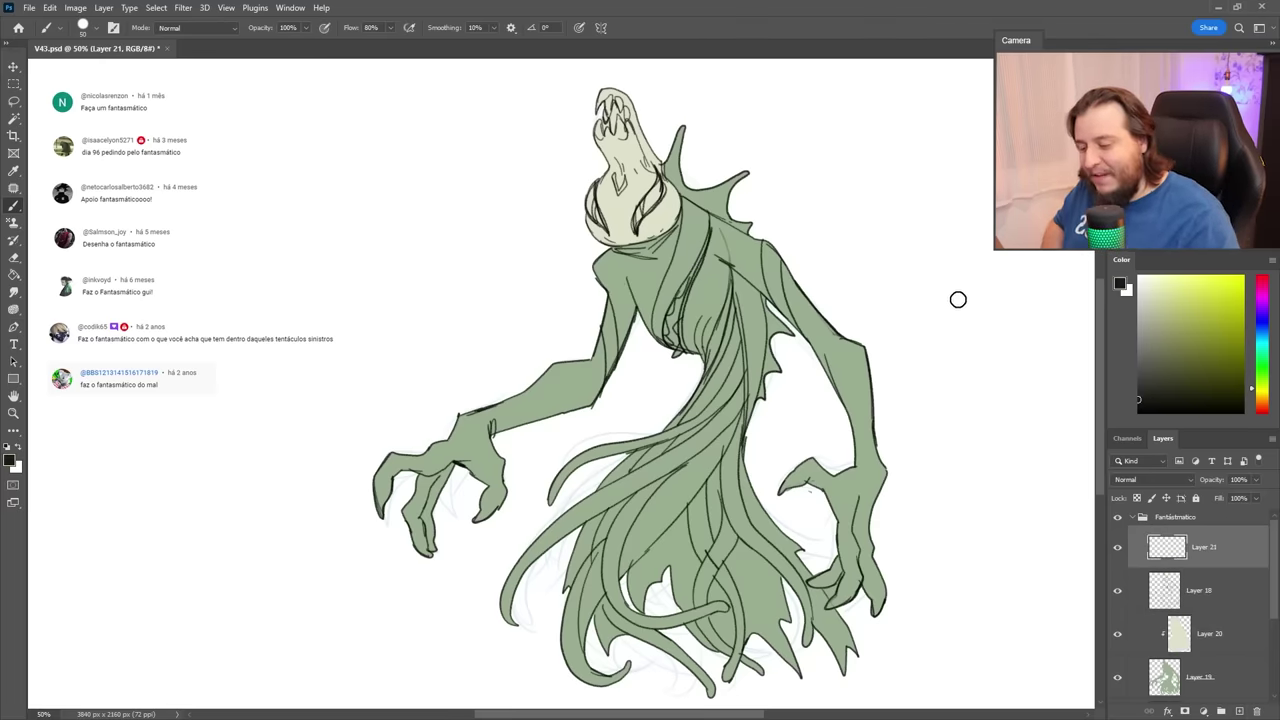
{"action": "right_click", "coordinate": [881, 223]}
{"action": "left_click", "coordinate": [920, 400]}
{"action": "left_click_drag", "start_coordinate": [832, 137], "coordinate": [993, 183]}
{"action": "left_click_drag", "start_coordinate": [856, 115], "coordinate": [861, 232]}
{"action": "left_click_drag", "start_coordinate": [859, 264], "coordinate": [947, 232]}
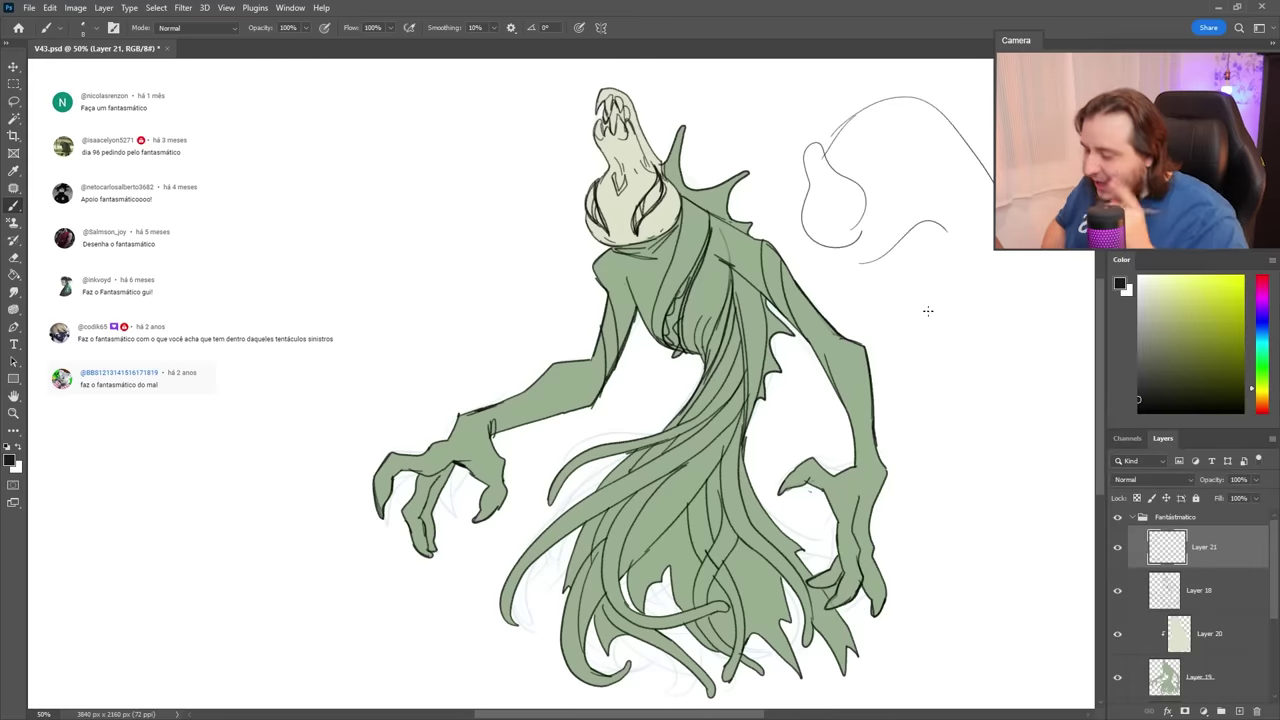
{"action": "key", "text": "l"}
{"action": "left_click_drag", "start_coordinate": [930, 305], "coordinate": [788, 202]}
{"action": "key", "text": "Delete"}
{"action": "key", "text": "ctrl+d"}
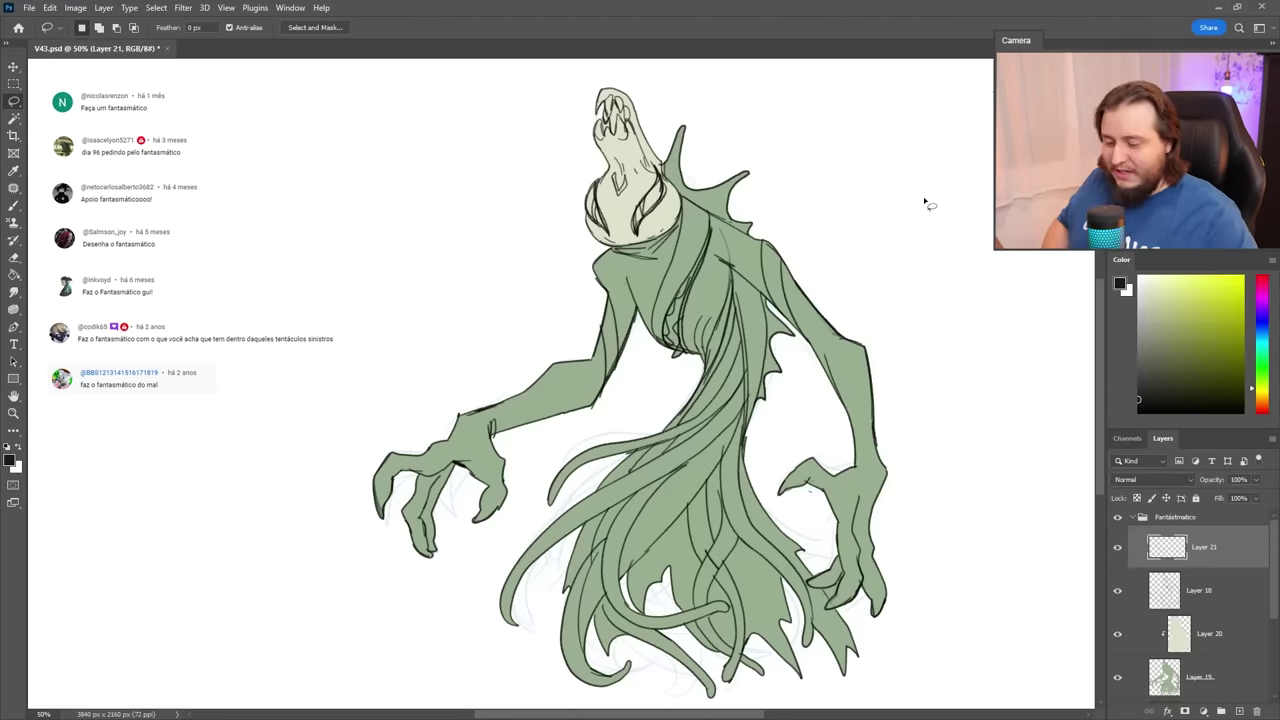
{"action": "key", "text": "Delete"}
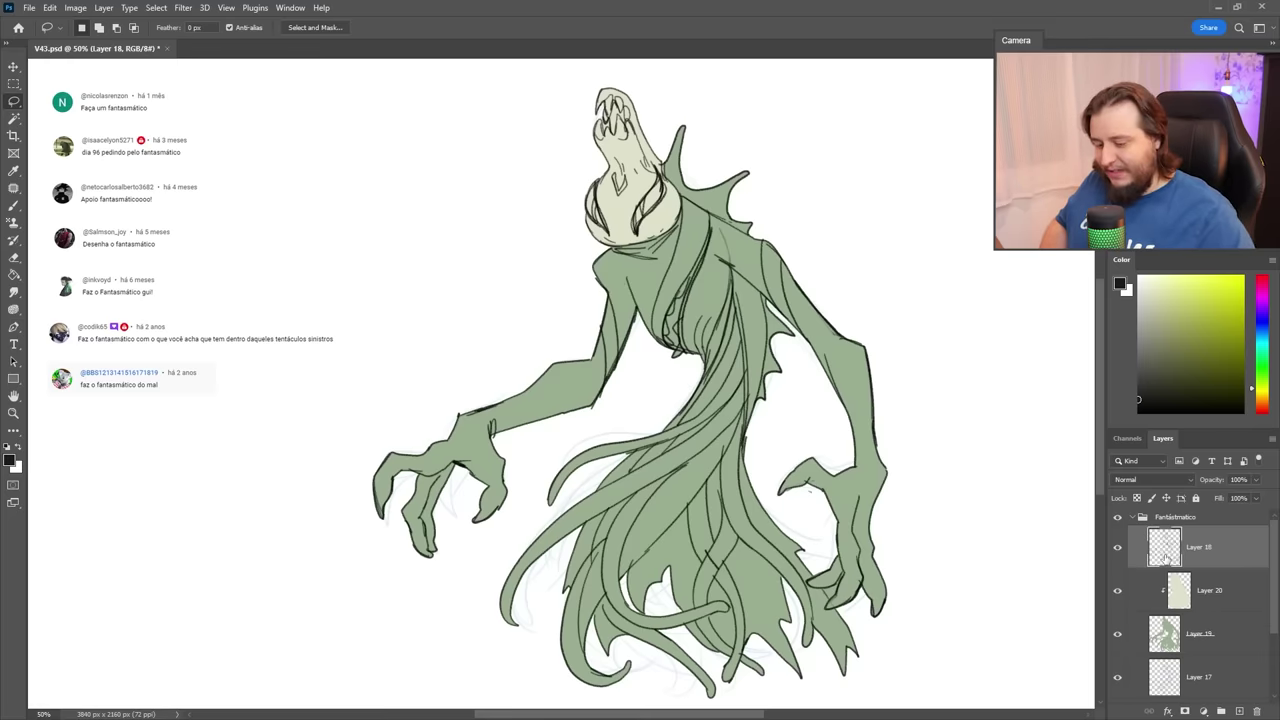
Add another clipped layer above the bone-coloured one and paint both slanted eyes light yellow.
{"action": "left_click", "coordinate": [1206, 594]}
{"action": "left_click", "coordinate": [1208, 557]}
{"action": "key", "text": "ctrl+z"}
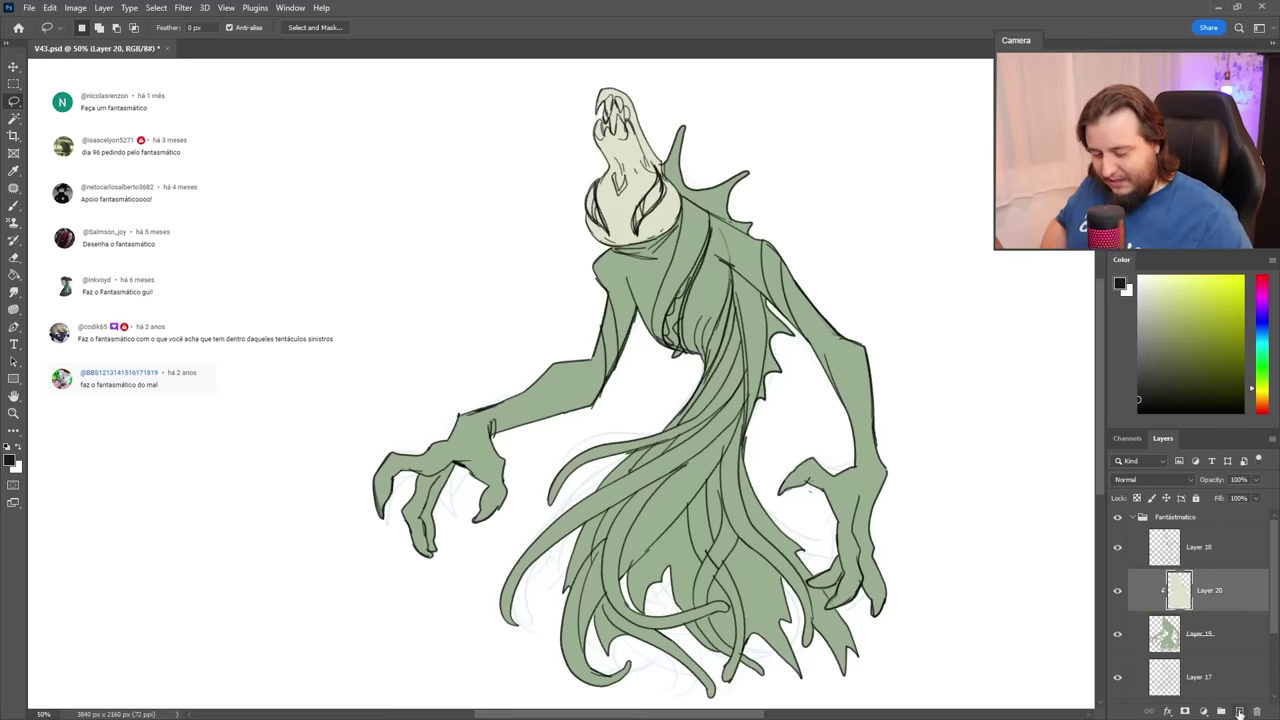
{"action": "left_click_drag", "start_coordinate": [1212, 628], "coordinate": [1217, 590]}
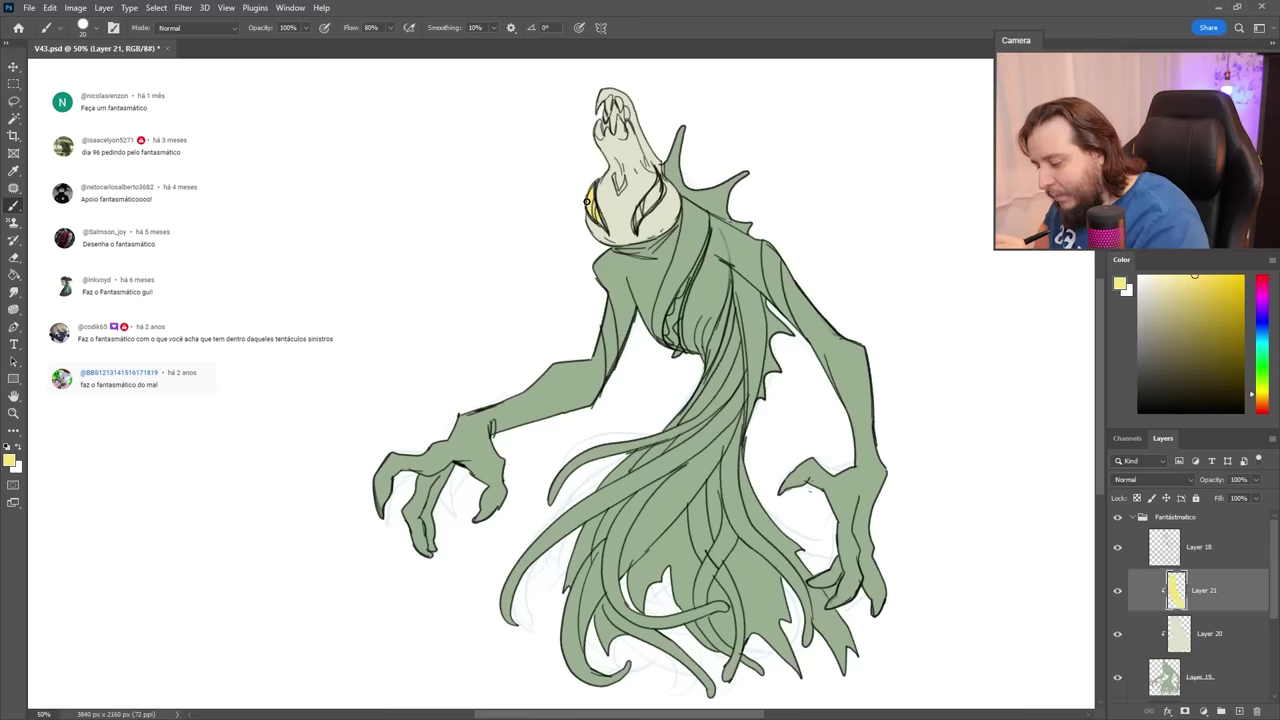
{"action": "left_click_drag", "start_coordinate": [598, 214], "coordinate": [604, 226]}
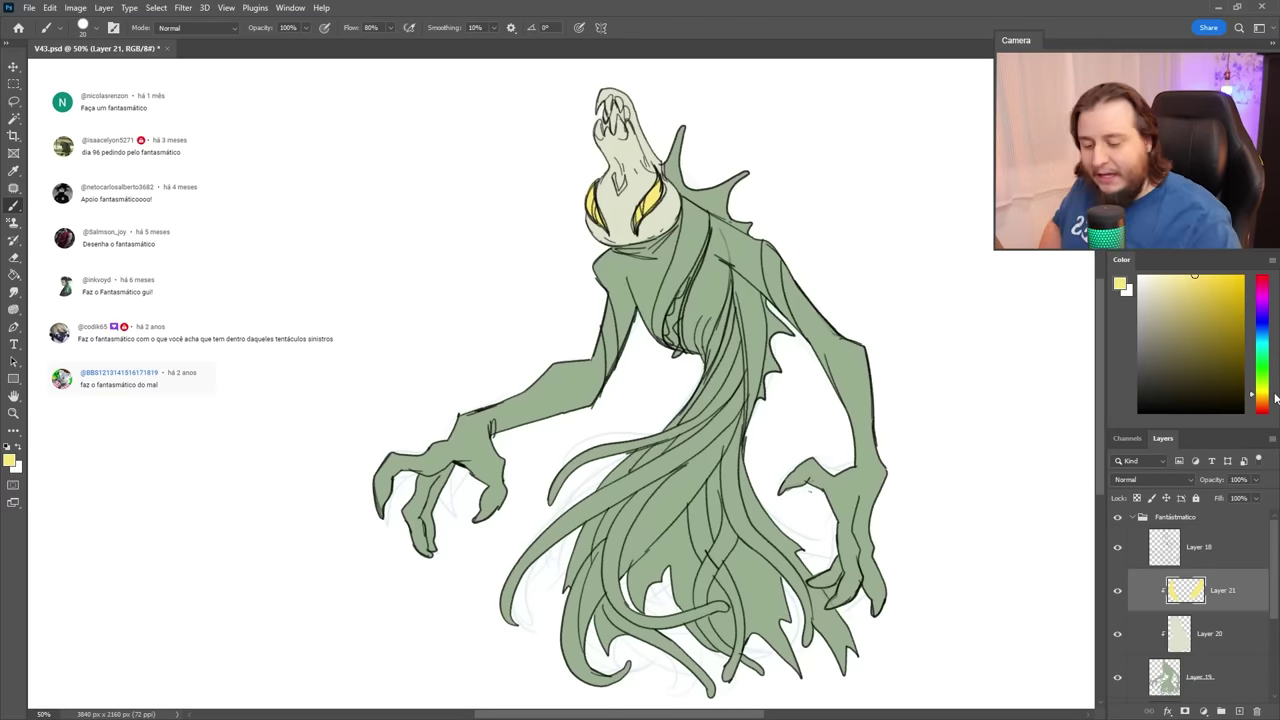
Paint a thin crimson pupil in each yellow eye with a much smaller brush.
{"action": "left_click", "coordinate": [1264, 408]}
{"action": "left_click", "coordinate": [1212, 276]}
{"action": "left_click_drag", "start_coordinate": [1261, 281], "coordinate": [1255, 263]}
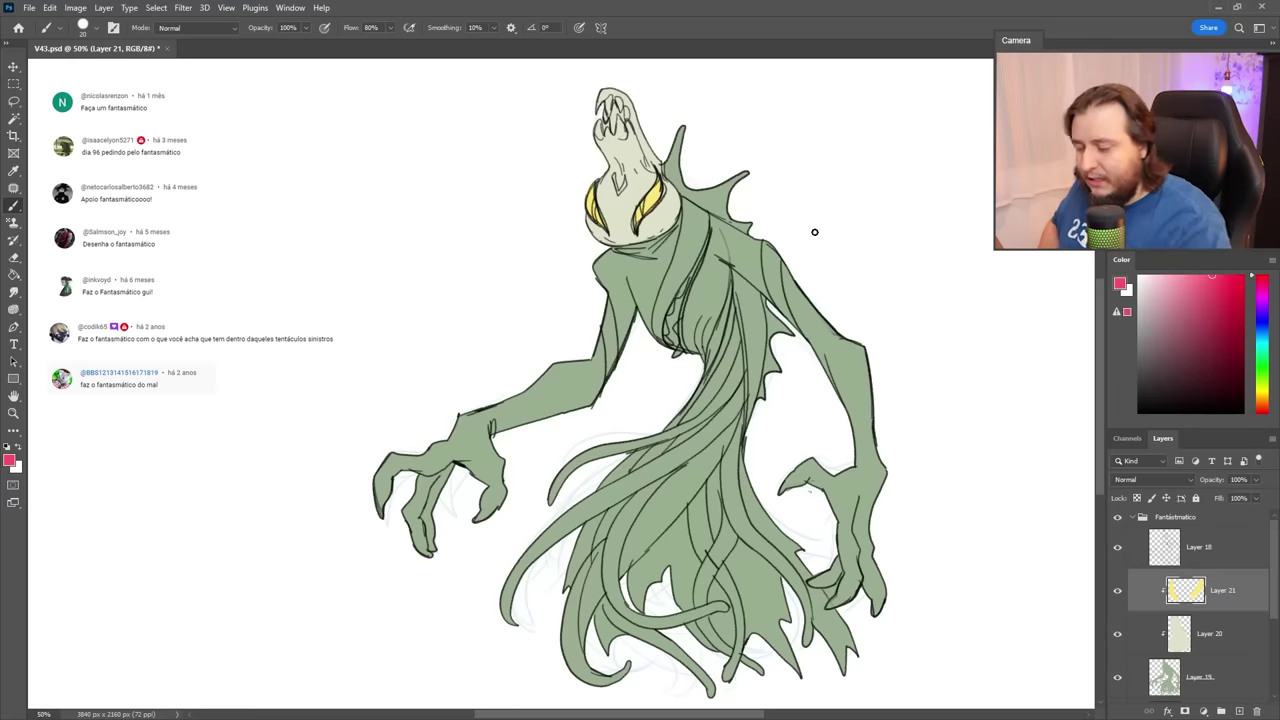
{"action": "right_click", "coordinate": [706, 178]}
{"action": "left_click", "coordinate": [785, 204]}
{"action": "key", "text": "Return"}
{"action": "left_click", "coordinate": [1228, 300]}
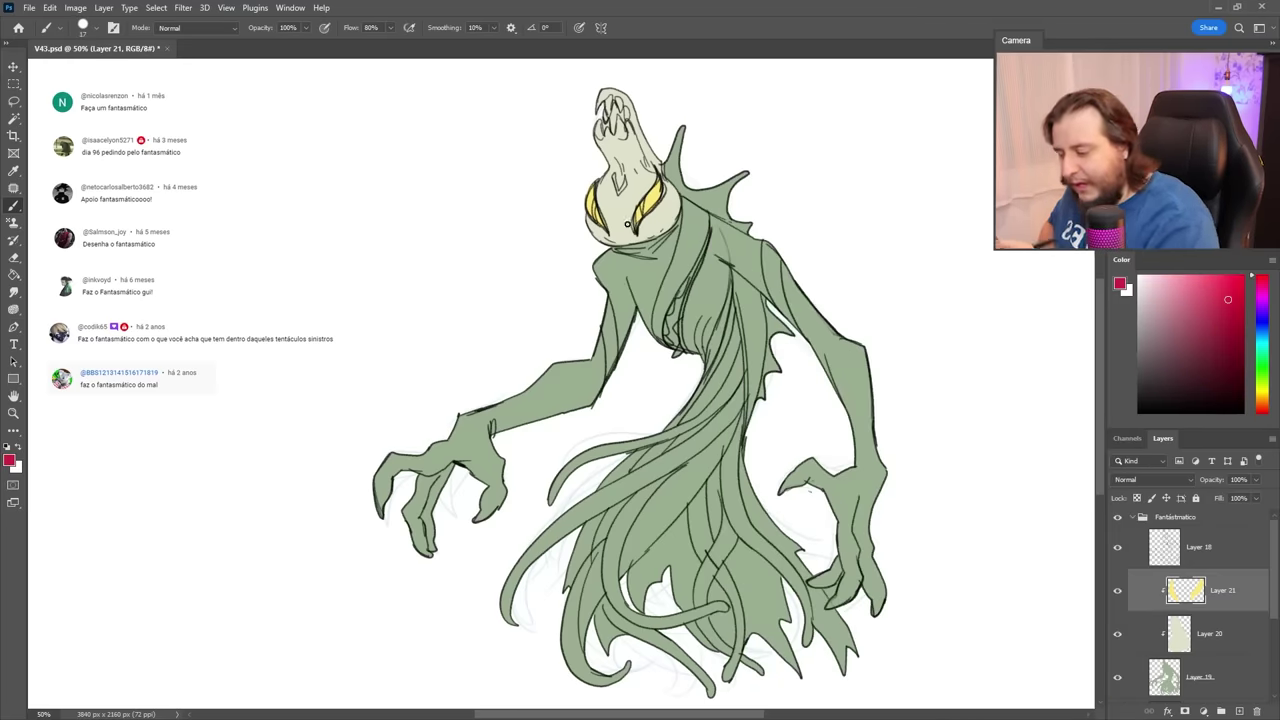
{"action": "mouse_move", "coordinate": [597, 202]}
{"action": "left_mouse_down"}
{"action": "mouse_move", "coordinate": [596, 222]}
{"action": "mouse_move", "coordinate": [593, 208]}
{"action": "left_mouse_up"}
{"action": "key", "text": "ctrl+z"}
{"action": "right_click", "coordinate": [643, 219]}
{"action": "left_click", "coordinate": [767, 203]}
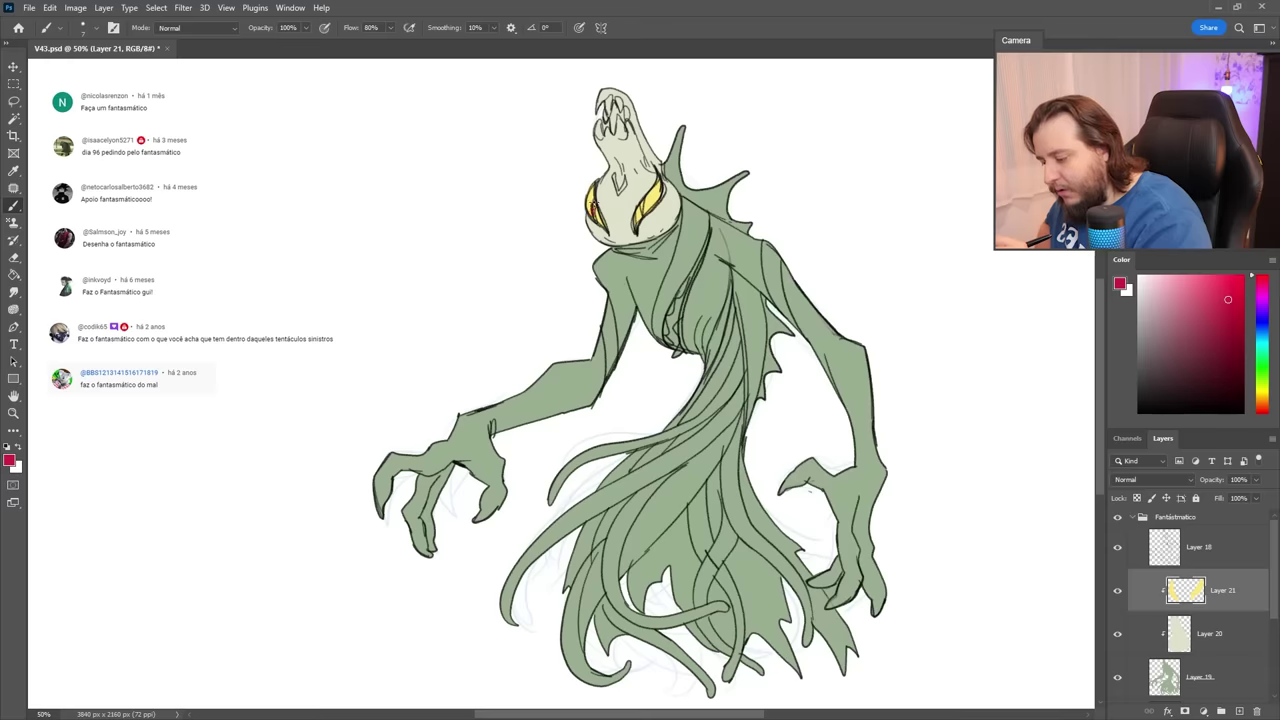
{"action": "key", "text": "ctrl+z"}
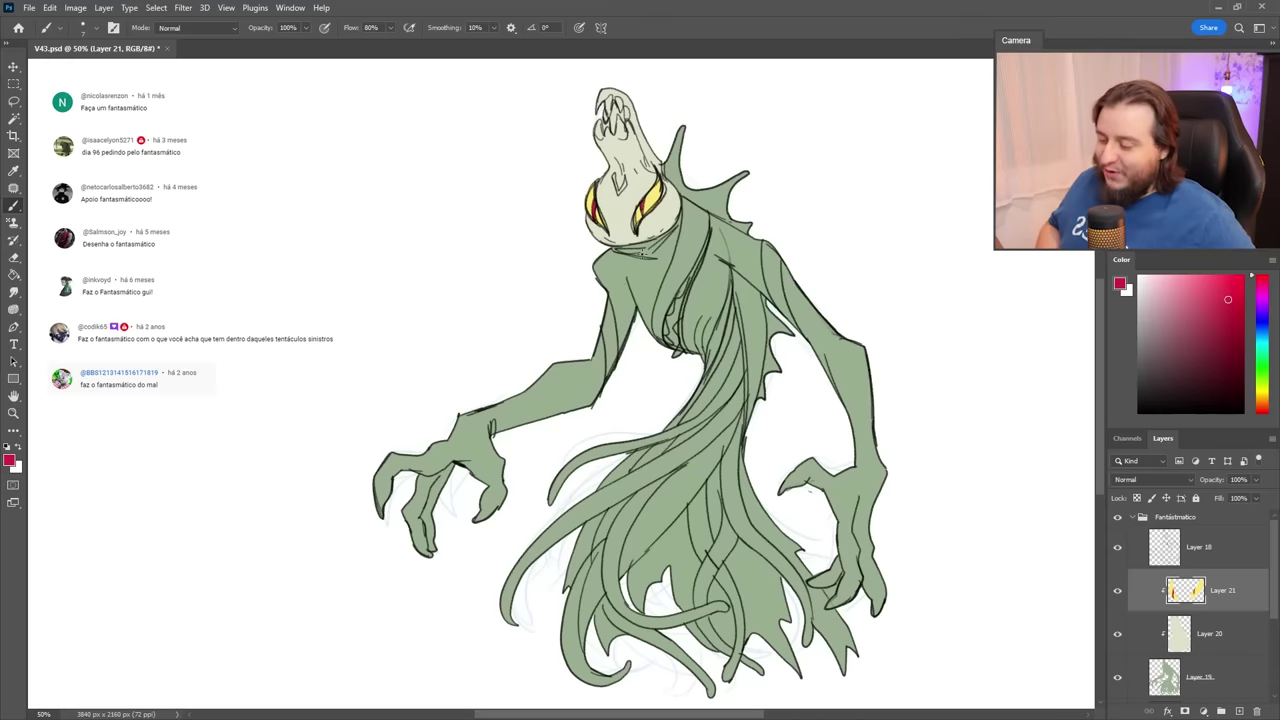
Darken the nose mark with dark grey and colour the inside of the open mouth muted purple.
{"action": "left_click_drag", "start_coordinate": [1204, 357], "coordinate": [1133, 362]}
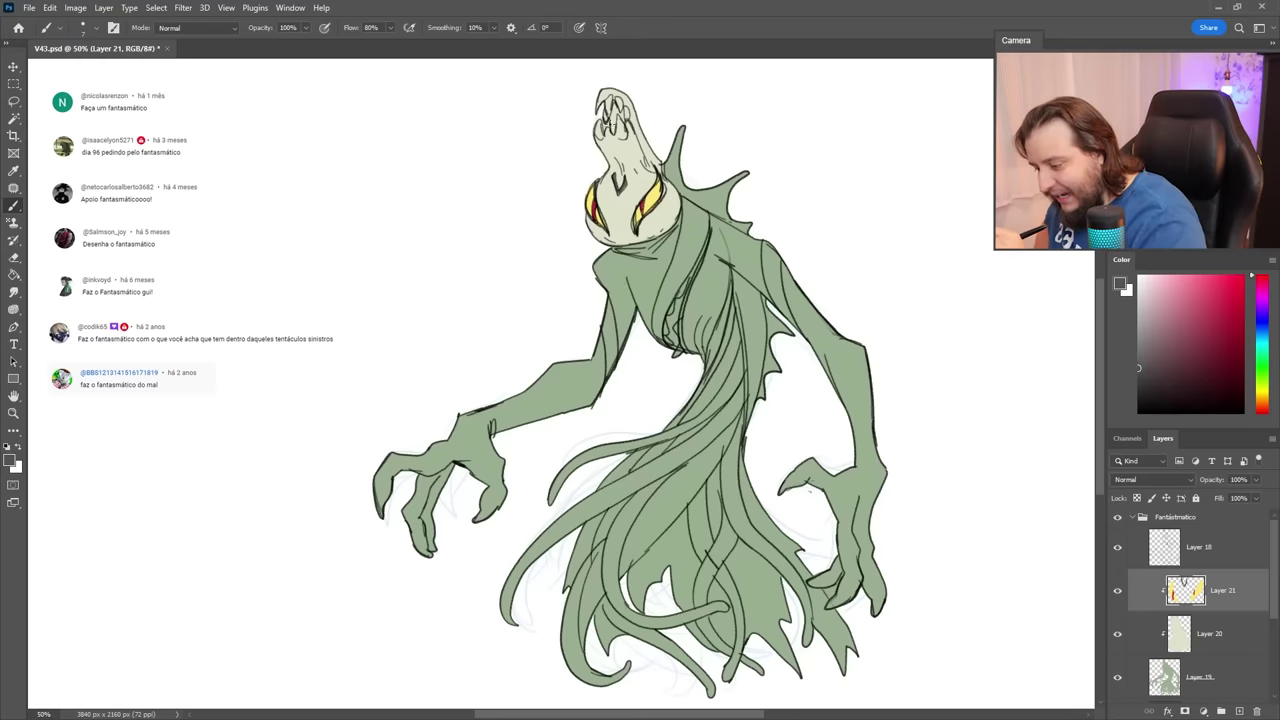
{"action": "left_click_drag", "start_coordinate": [615, 103], "coordinate": [612, 132]}
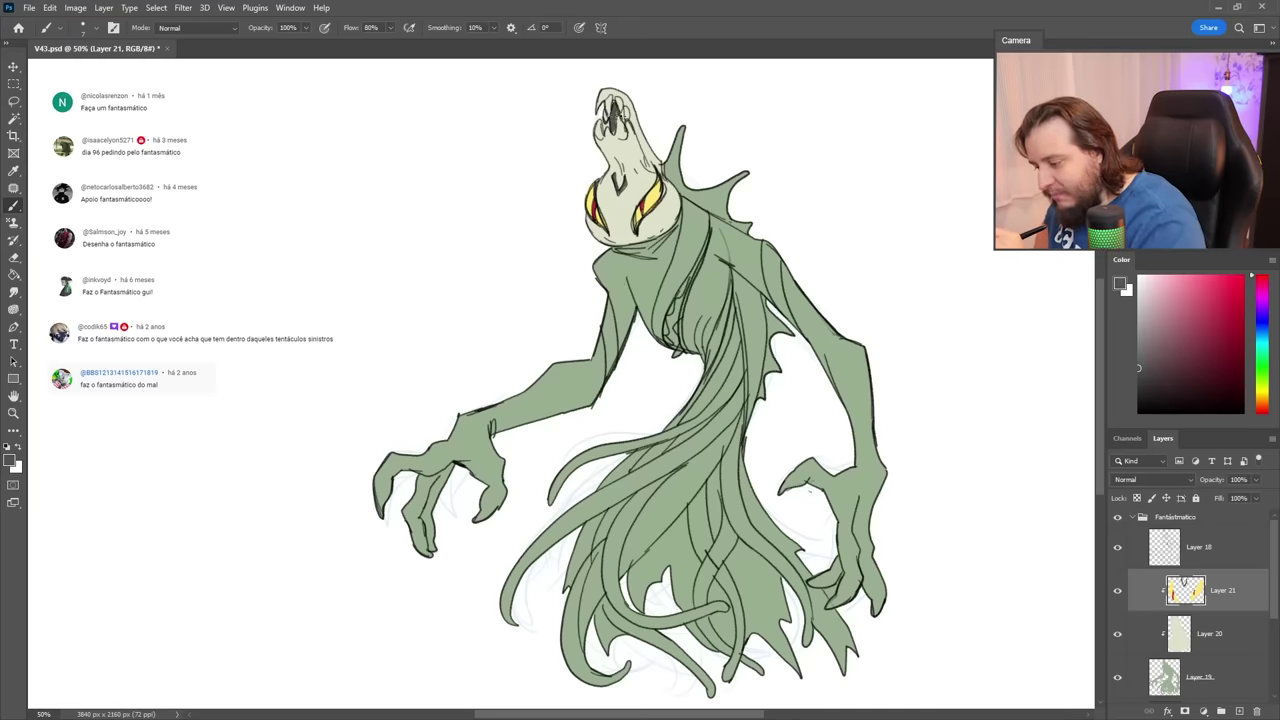
{"action": "left_click", "coordinate": [1262, 323]}
{"action": "left_click_drag", "start_coordinate": [1219, 323], "coordinate": [1173, 338]}
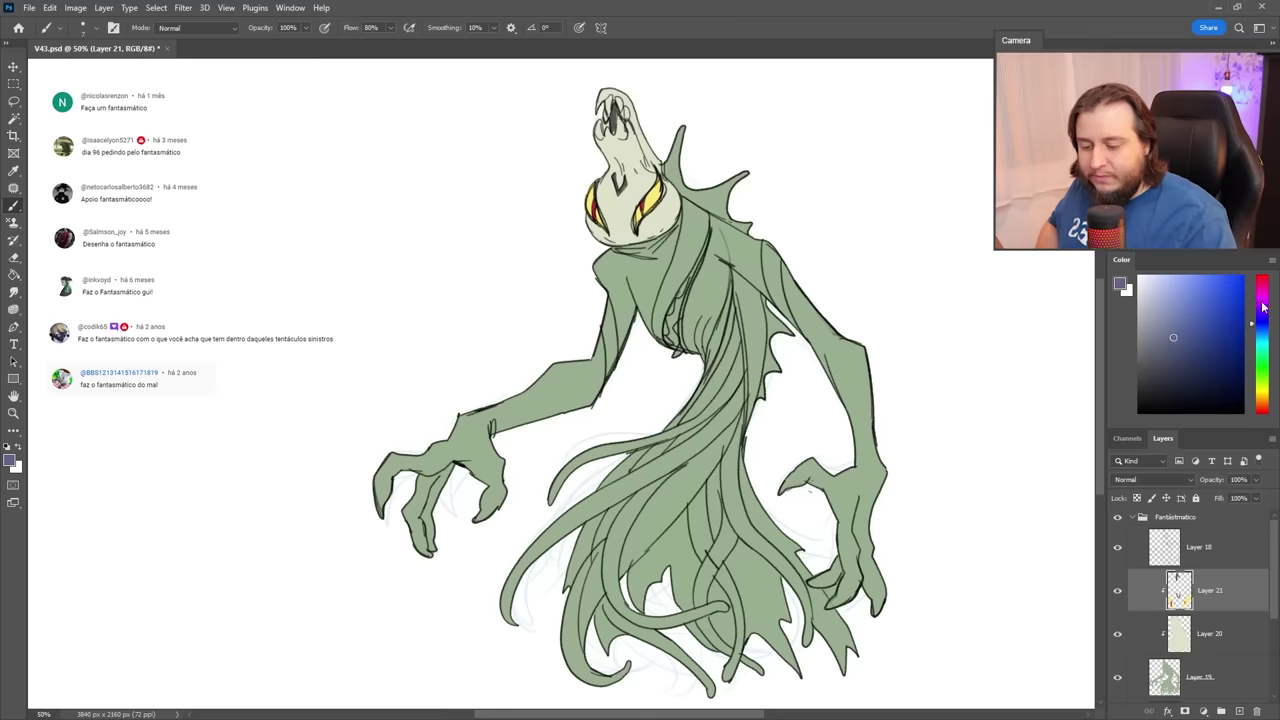
{"action": "left_click", "coordinate": [1262, 305]}
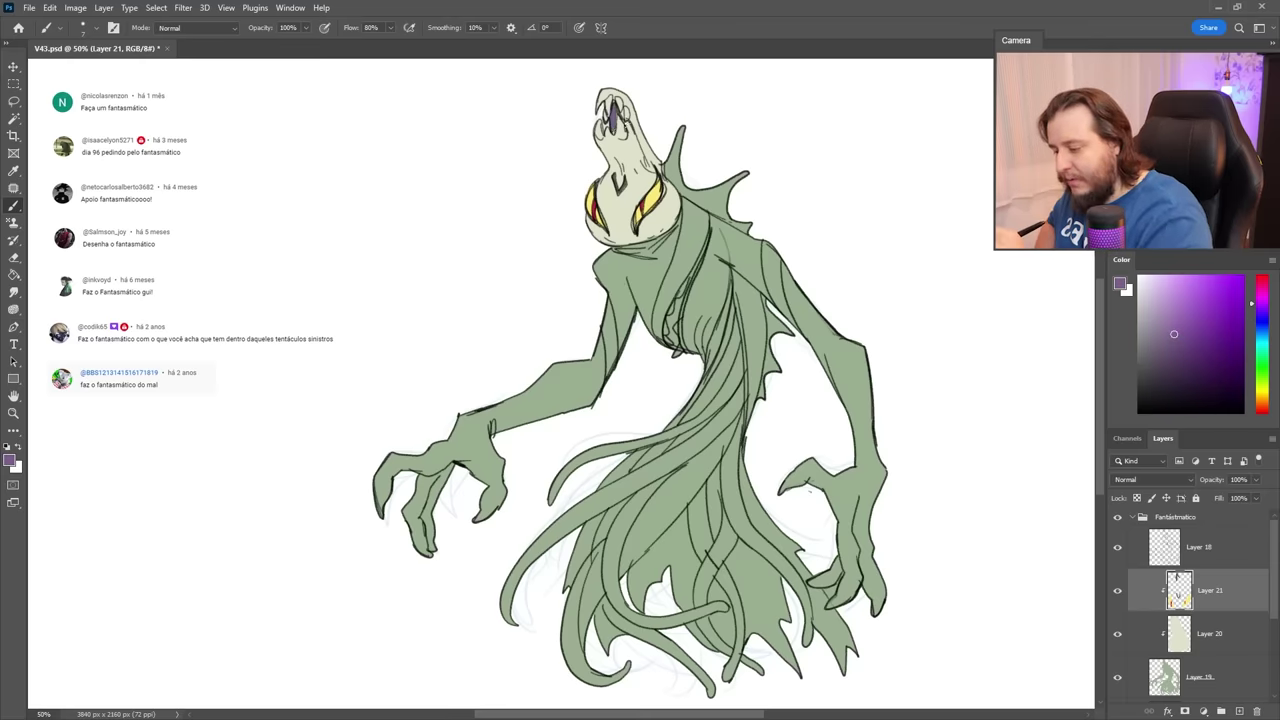
Fill the slit in the chest with purple using a larger brush.
{"action": "right_click", "coordinate": [692, 322]}
{"action": "left_click", "coordinate": [774, 203]}
{"action": "mouse_move", "coordinate": [671, 326]}
{"action": "left_mouse_down"}
{"action": "mouse_move", "coordinate": [673, 338]}
{"action": "mouse_move", "coordinate": [700, 255]}
{"action": "left_mouse_up"}
Select the tentacle mass from the waist downward and fill it with the same purple.
{"action": "key", "text": "l"}
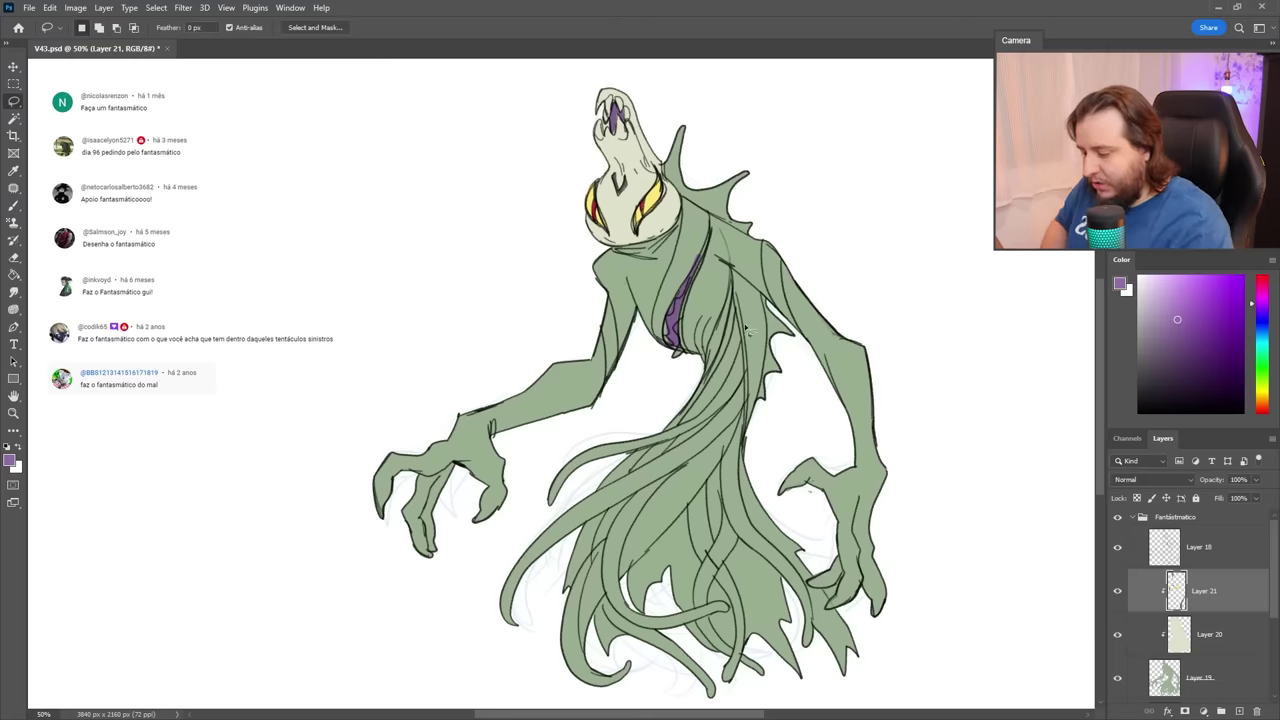
{"action": "mouse_move", "coordinate": [734, 305]}
{"action": "left_mouse_down"}
{"action": "mouse_move", "coordinate": [615, 443]}
{"action": "mouse_move", "coordinate": [549, 468]}
{"action": "mouse_move", "coordinate": [492, 575]}
{"action": "mouse_move", "coordinate": [512, 665]}
{"action": "mouse_move", "coordinate": [610, 702]}
{"action": "mouse_move", "coordinate": [864, 689]}
{"action": "mouse_move", "coordinate": [808, 654]}
{"action": "mouse_move", "coordinate": [810, 590]}
{"action": "mouse_move", "coordinate": [812, 607]}
{"action": "mouse_move", "coordinate": [748, 525]}
{"action": "left_mouse_up"}
{"action": "mouse_move", "coordinate": [741, 452]}
{"action": "left_mouse_down"}
{"action": "mouse_move", "coordinate": [750, 392]}
{"action": "mouse_move", "coordinate": [734, 300]}
{"action": "left_mouse_up"}
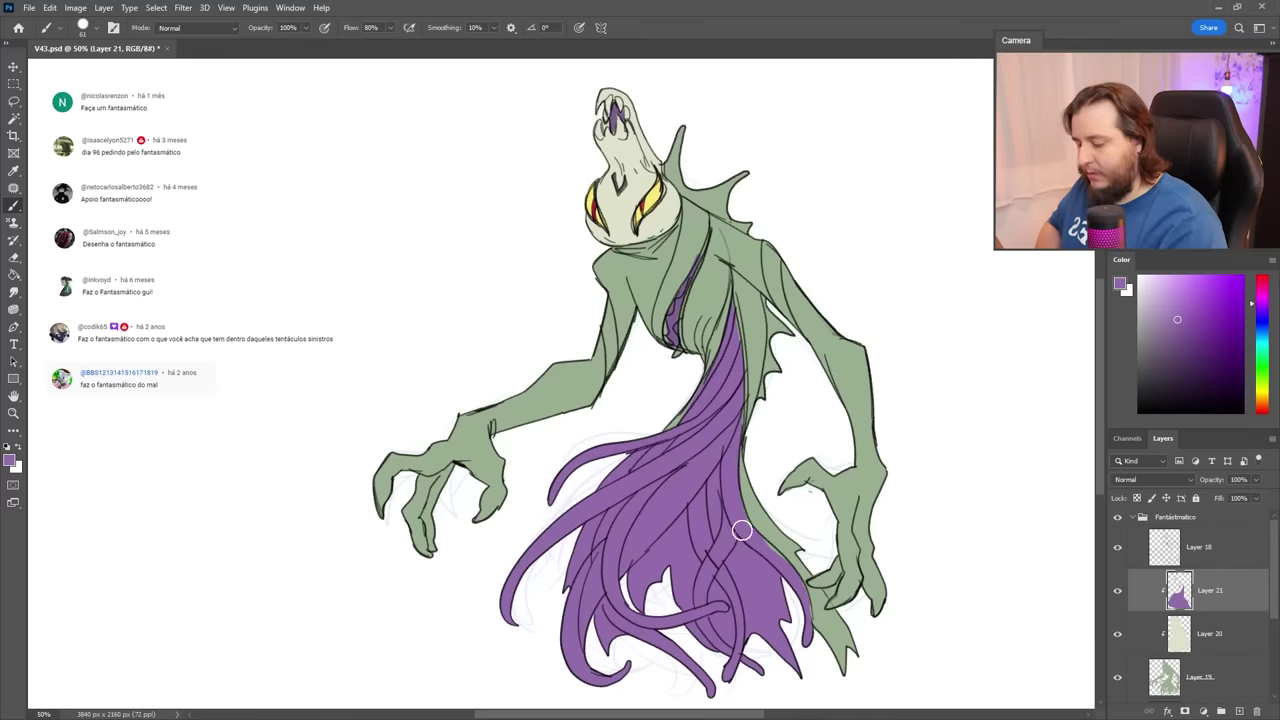
Select the cloak areas between the tentacles and erase the purple from them.
{"action": "key", "text": "l"}
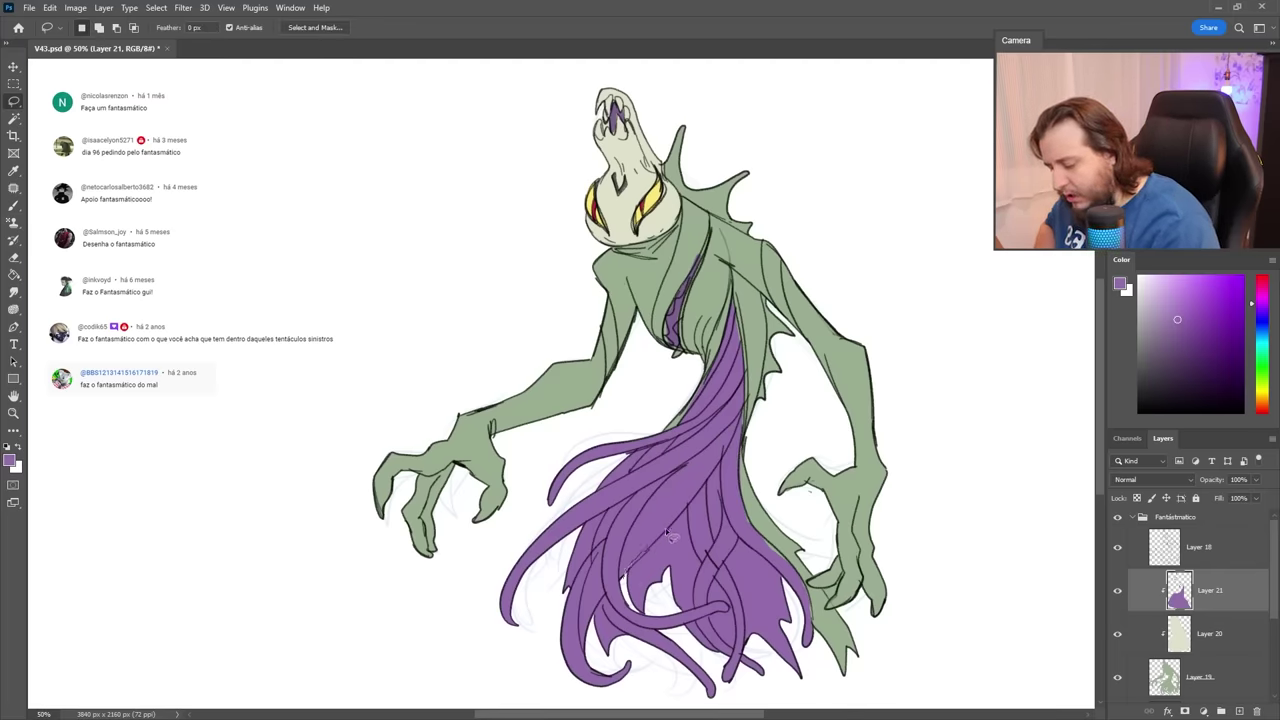
{"action": "mouse_move", "coordinate": [666, 532]}
{"action": "left_mouse_down"}
{"action": "mouse_move", "coordinate": [654, 622]}
{"action": "mouse_move", "coordinate": [623, 577]}
{"action": "left_mouse_up"}
{"action": "mouse_move", "coordinate": [627, 633]}
{"action": "left_mouse_down"}
{"action": "mouse_move", "coordinate": [606, 607]}
{"action": "mouse_move", "coordinate": [598, 628]}
{"action": "mouse_move", "coordinate": [625, 657]}
{"action": "mouse_move", "coordinate": [601, 613]}
{"action": "mouse_move", "coordinate": [603, 570]}
{"action": "mouse_move", "coordinate": [570, 597]}
{"action": "mouse_move", "coordinate": [681, 430]}
{"action": "mouse_move", "coordinate": [763, 545]}
{"action": "mouse_move", "coordinate": [715, 490]}
{"action": "mouse_move", "coordinate": [721, 467]}
{"action": "mouse_move", "coordinate": [708, 484]}
{"action": "mouse_move", "coordinate": [714, 539]}
{"action": "mouse_move", "coordinate": [723, 460]}
{"action": "mouse_move", "coordinate": [742, 557]}
{"action": "mouse_move", "coordinate": [743, 544]}
{"action": "mouse_move", "coordinate": [715, 580]}
{"action": "mouse_move", "coordinate": [715, 613]}
{"action": "mouse_move", "coordinate": [736, 616]}
{"action": "mouse_move", "coordinate": [703, 630]}
{"action": "mouse_move", "coordinate": [722, 656]}
{"action": "left_mouse_up"}
{"action": "key", "text": "Delete"}
{"action": "key", "text": "ctrl+d"}
{"action": "key", "text": "b"}
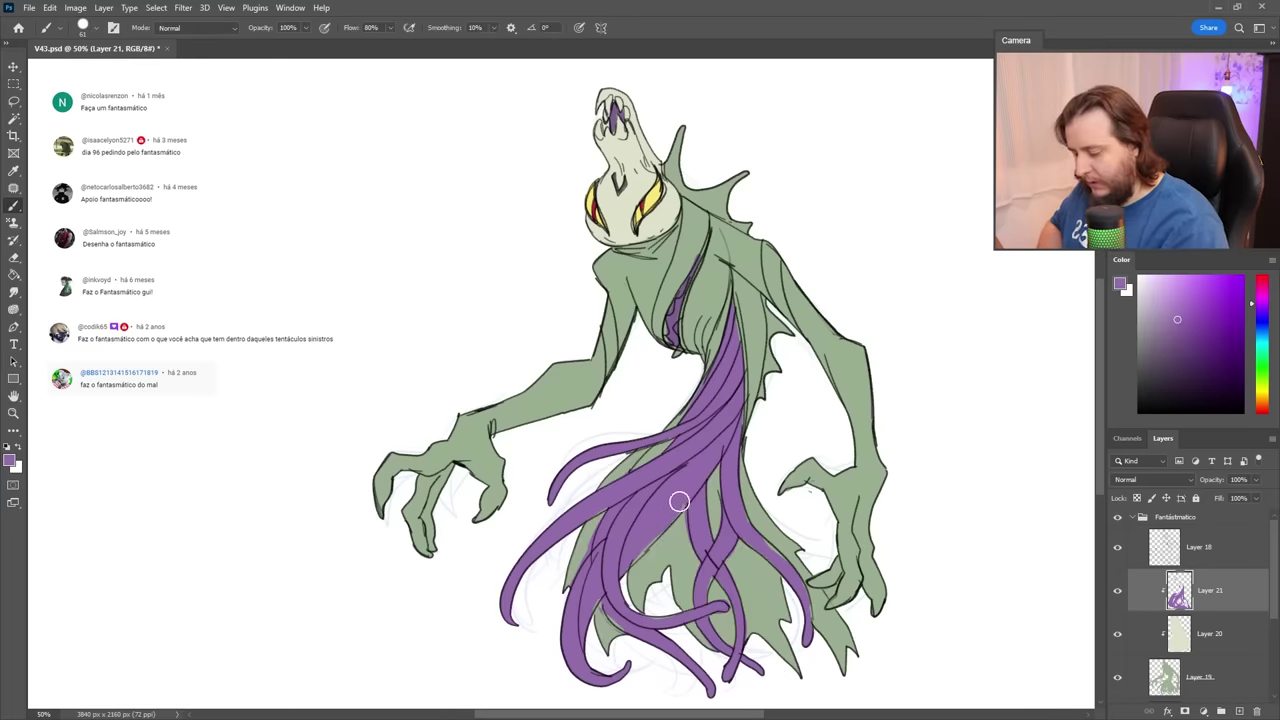
Add a new layer and paint the band running down from the neck across the chest near-black.
{"action": "key", "text": "ctrl+shift+alt+n"}
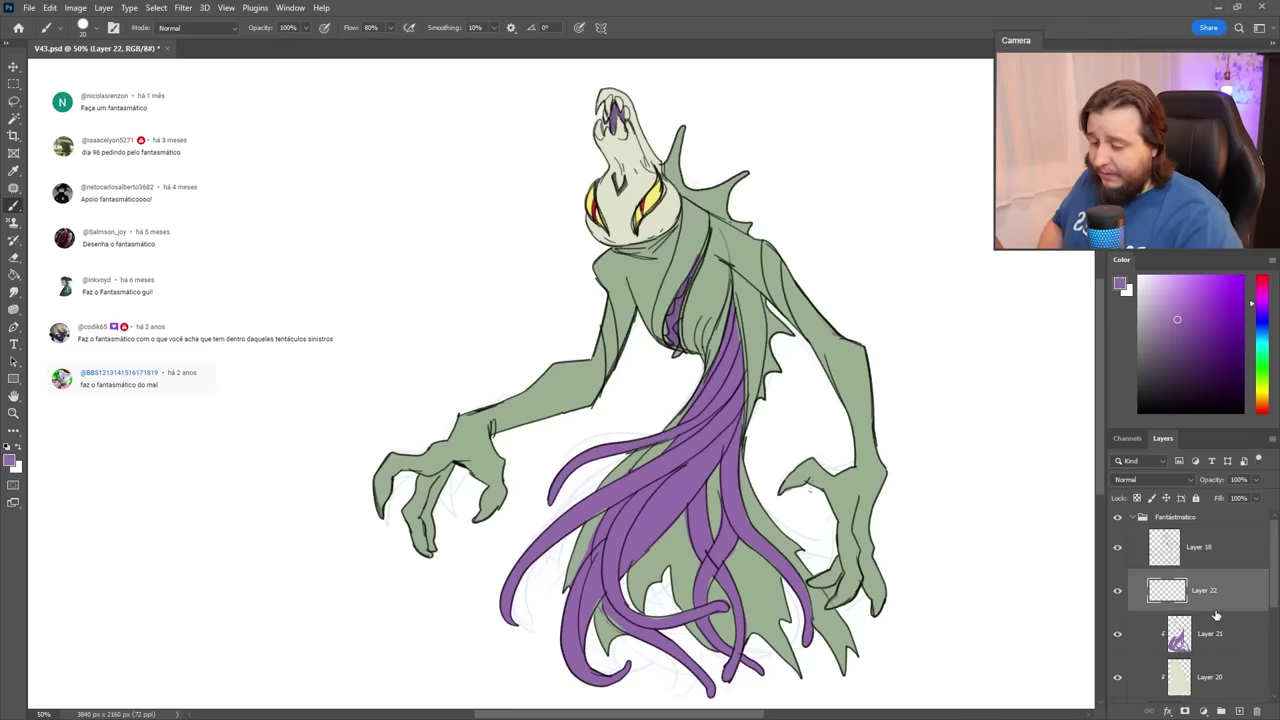
{"action": "left_click_drag", "start_coordinate": [1150, 380], "coordinate": [1108, 383]}
{"action": "mouse_move", "coordinate": [685, 208]}
{"action": "left_mouse_down"}
{"action": "mouse_move", "coordinate": [680, 262]}
{"action": "mouse_move", "coordinate": [705, 224]}
{"action": "left_mouse_up"}
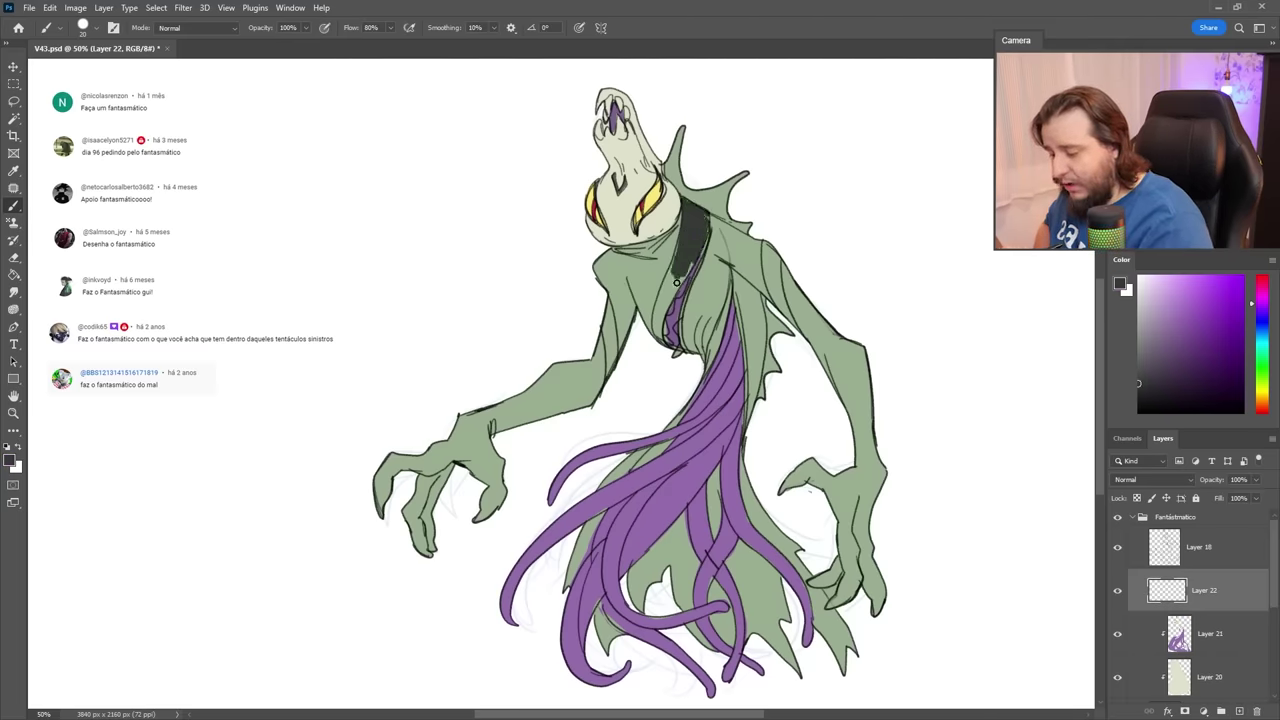
{"action": "left_click_drag", "start_coordinate": [677, 283], "coordinate": [676, 286]}
{"action": "left_click_drag", "start_coordinate": [1153, 380], "coordinate": [1136, 398]}
{"action": "left_click_drag", "start_coordinate": [685, 202], "coordinate": [674, 275]}
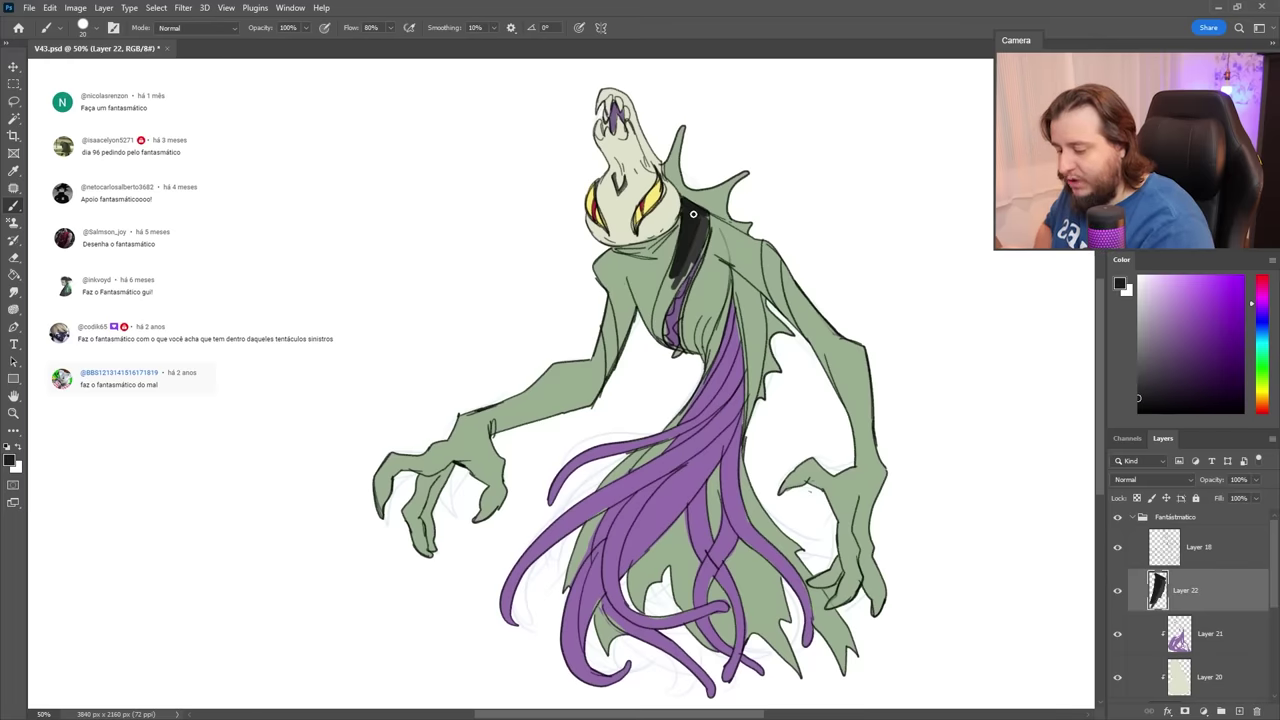
Paint the chest band and the cloak edges beside the tentacles black, moving the black layer beneath the purple tentacle layer.
{"action": "mouse_move", "coordinate": [704, 218]}
{"action": "left_mouse_down"}
{"action": "mouse_move", "coordinate": [665, 315]}
{"action": "mouse_move", "coordinate": [671, 272]}
{"action": "mouse_move", "coordinate": [682, 251]}
{"action": "mouse_move", "coordinate": [661, 340]}
{"action": "mouse_move", "coordinate": [657, 330]}
{"action": "mouse_move", "coordinate": [666, 300]}
{"action": "mouse_move", "coordinate": [706, 346]}
{"action": "left_mouse_up"}
{"action": "left_click_drag", "start_coordinate": [733, 270], "coordinate": [712, 344]}
{"action": "left_click_drag", "start_coordinate": [732, 294], "coordinate": [694, 394]}
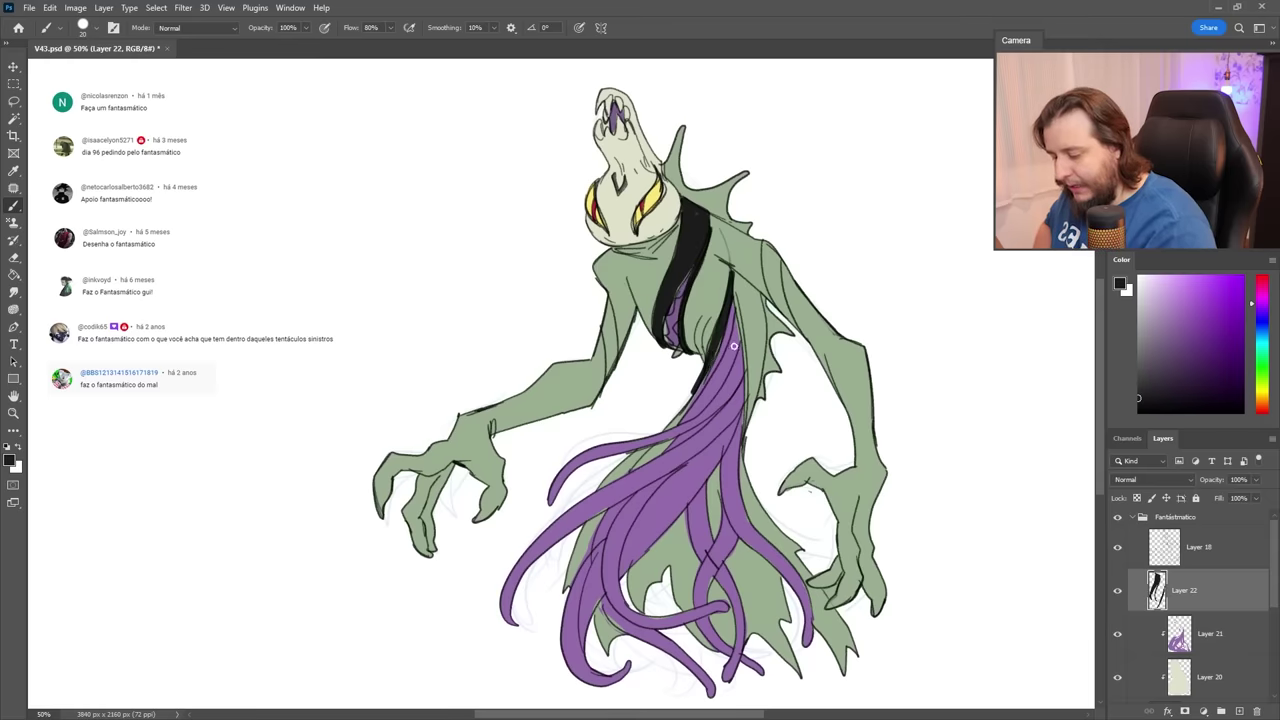
{"action": "left_click_drag", "start_coordinate": [733, 272], "coordinate": [746, 437]}
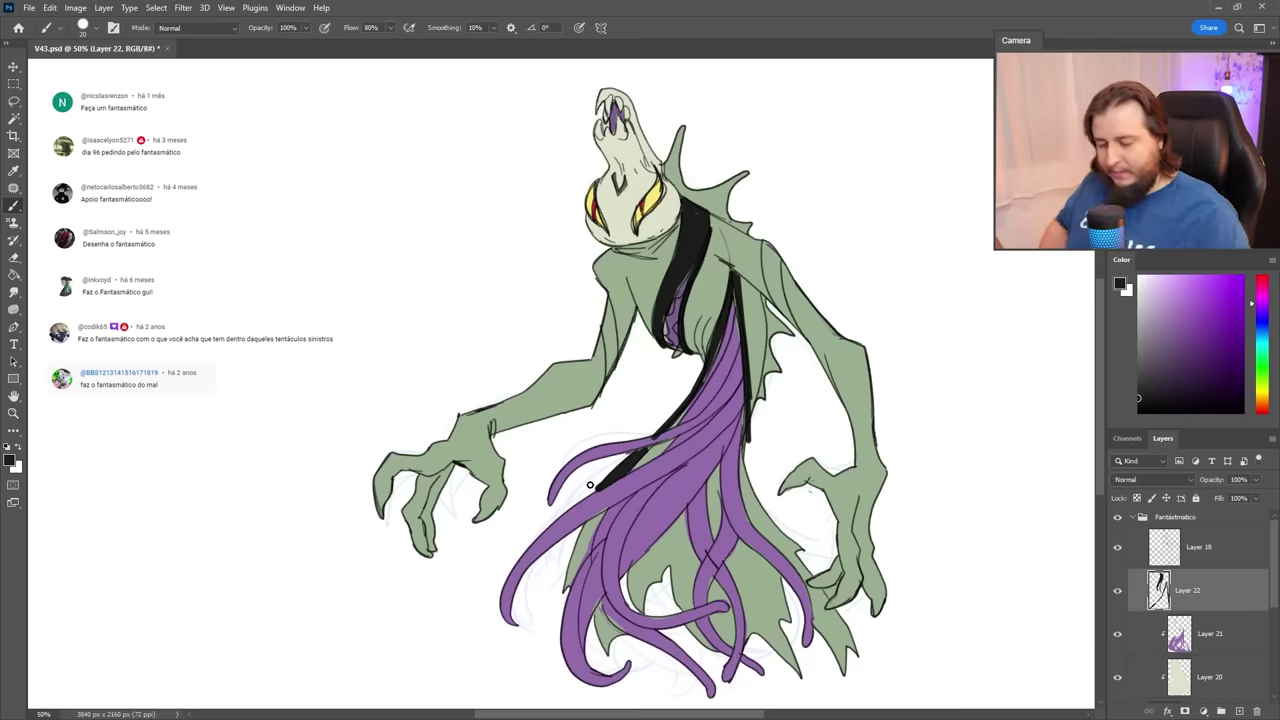
{"action": "key", "text": "ctrl+bracketleft"}
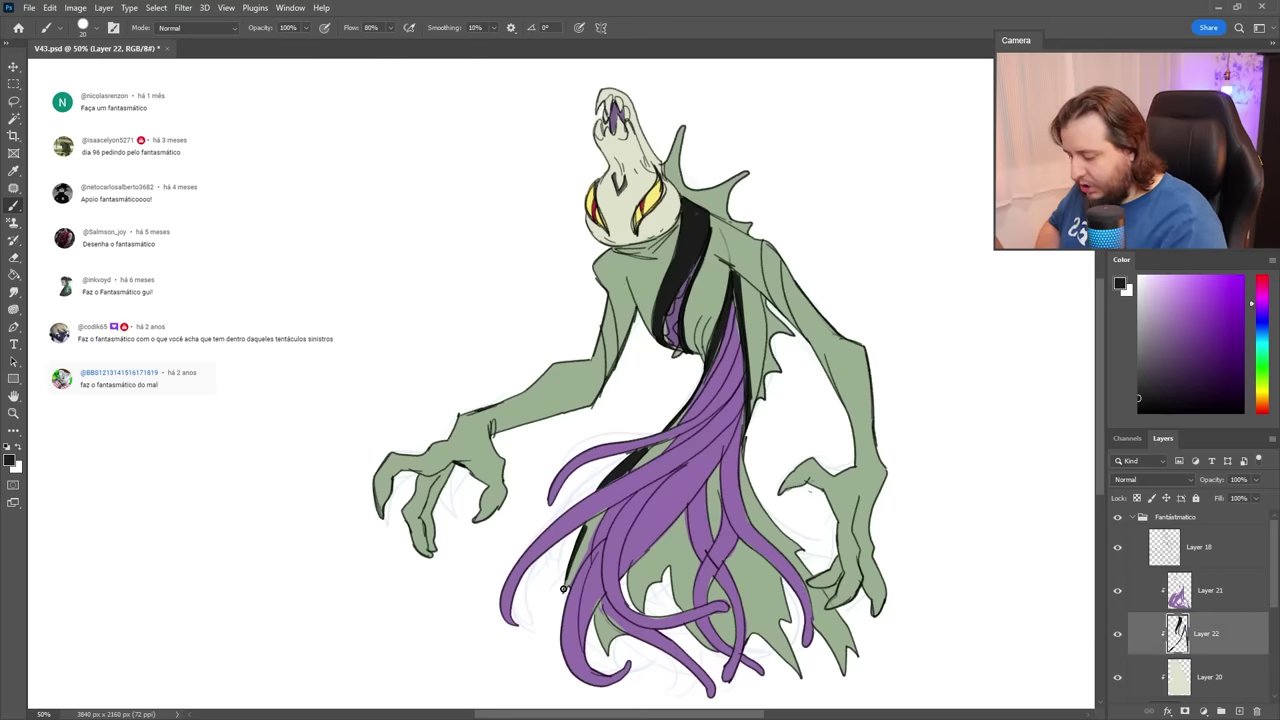
{"action": "mouse_move", "coordinate": [745, 432]}
{"action": "left_mouse_down"}
{"action": "mouse_move", "coordinate": [826, 581]}
{"action": "mouse_move", "coordinate": [852, 670]}
{"action": "left_mouse_up"}
Paint black stripes on the upper arms and elbows of both arms, tidying the edges with the eraser.
{"action": "left_click_drag", "start_coordinate": [612, 378], "coordinate": [604, 308]}
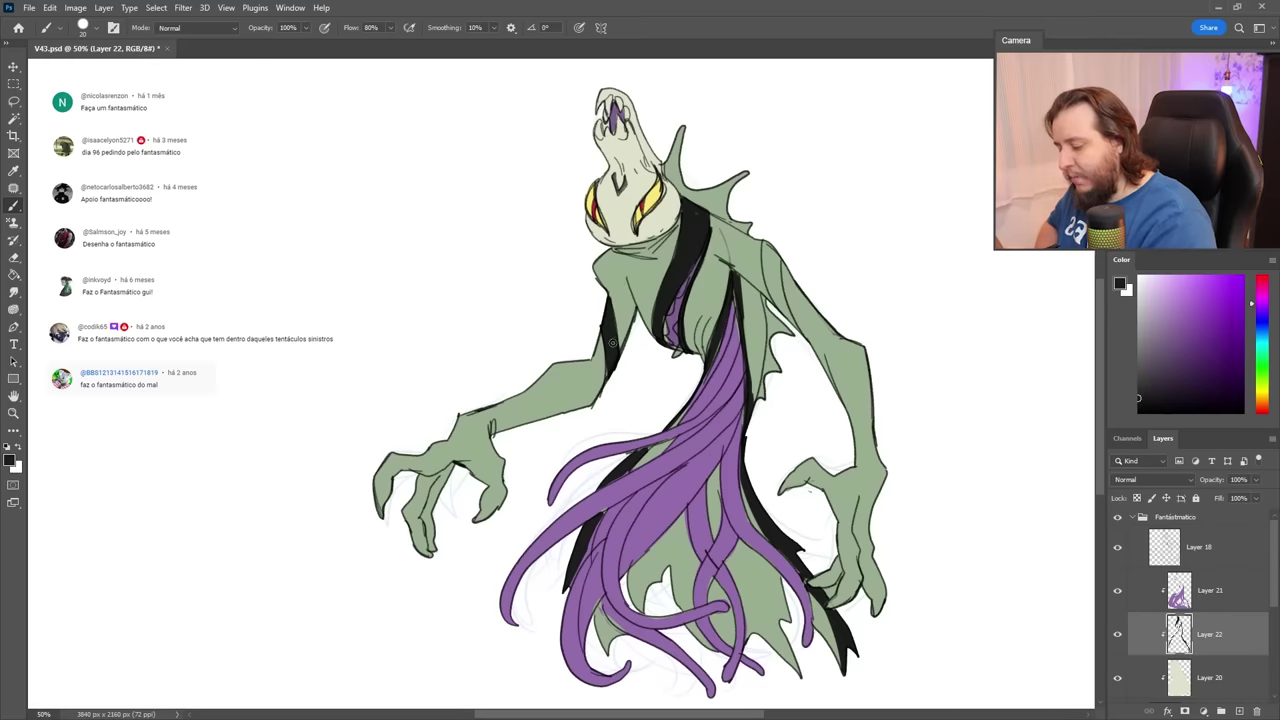
{"action": "key", "text": "e"}
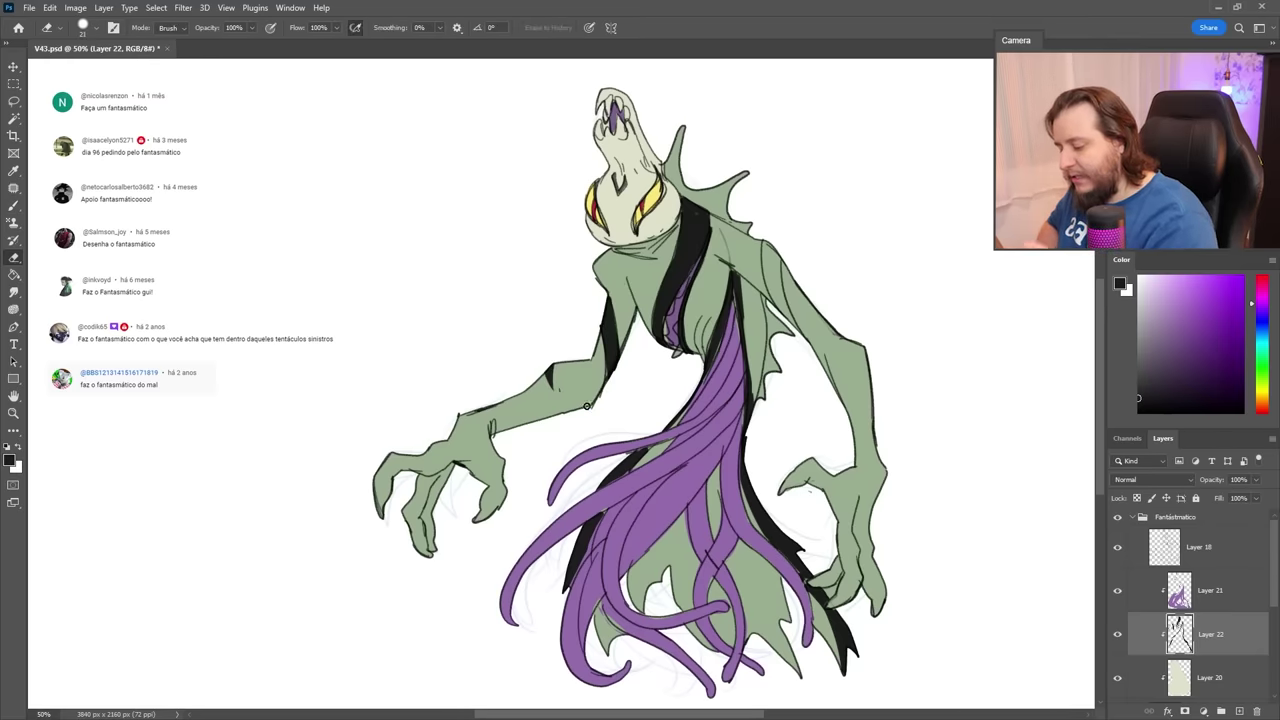
{"action": "key", "text": "b"}
{"action": "left_click_drag", "start_coordinate": [778, 302], "coordinate": [771, 262]}
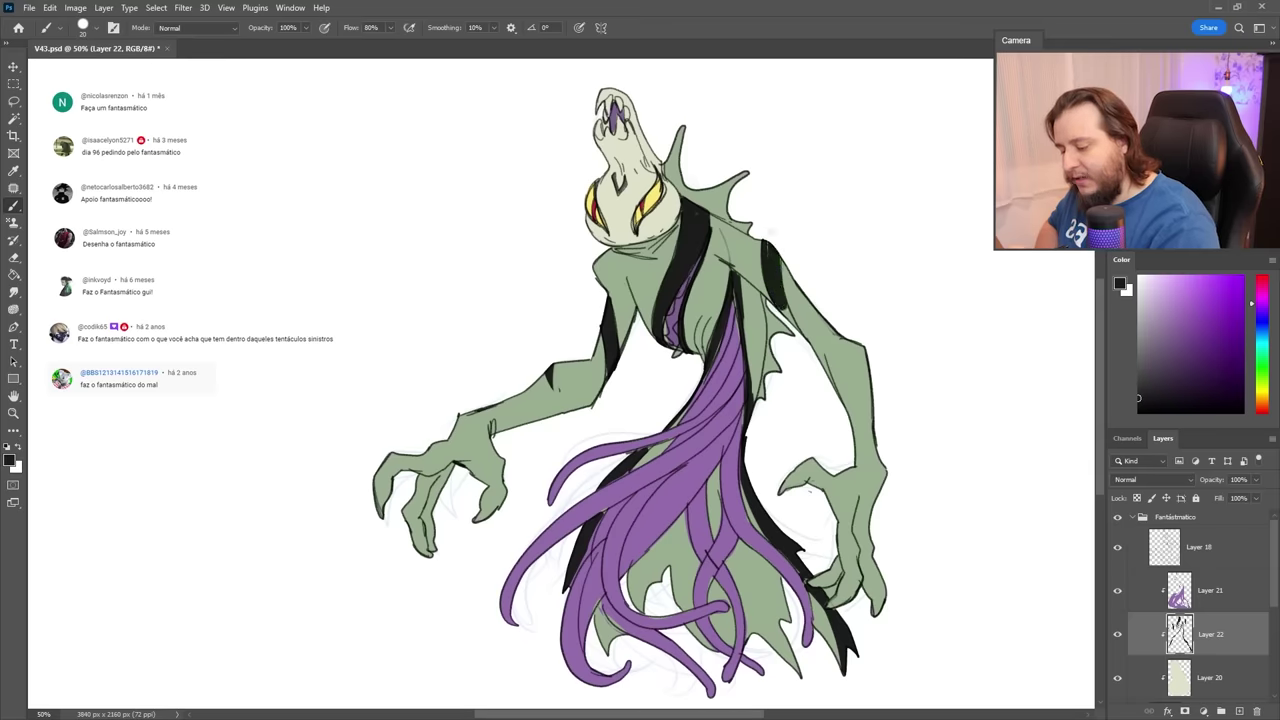
{"action": "left_click_drag", "start_coordinate": [837, 340], "coordinate": [853, 390]}
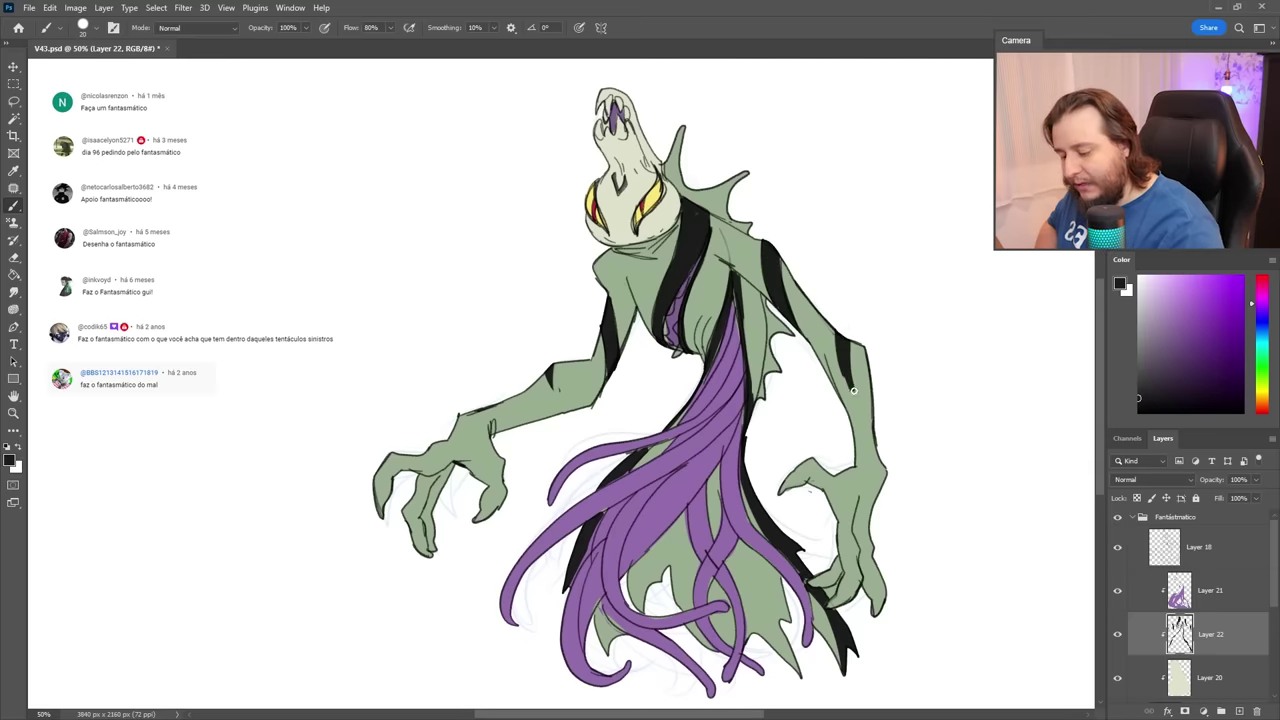
{"action": "key", "text": "e"}
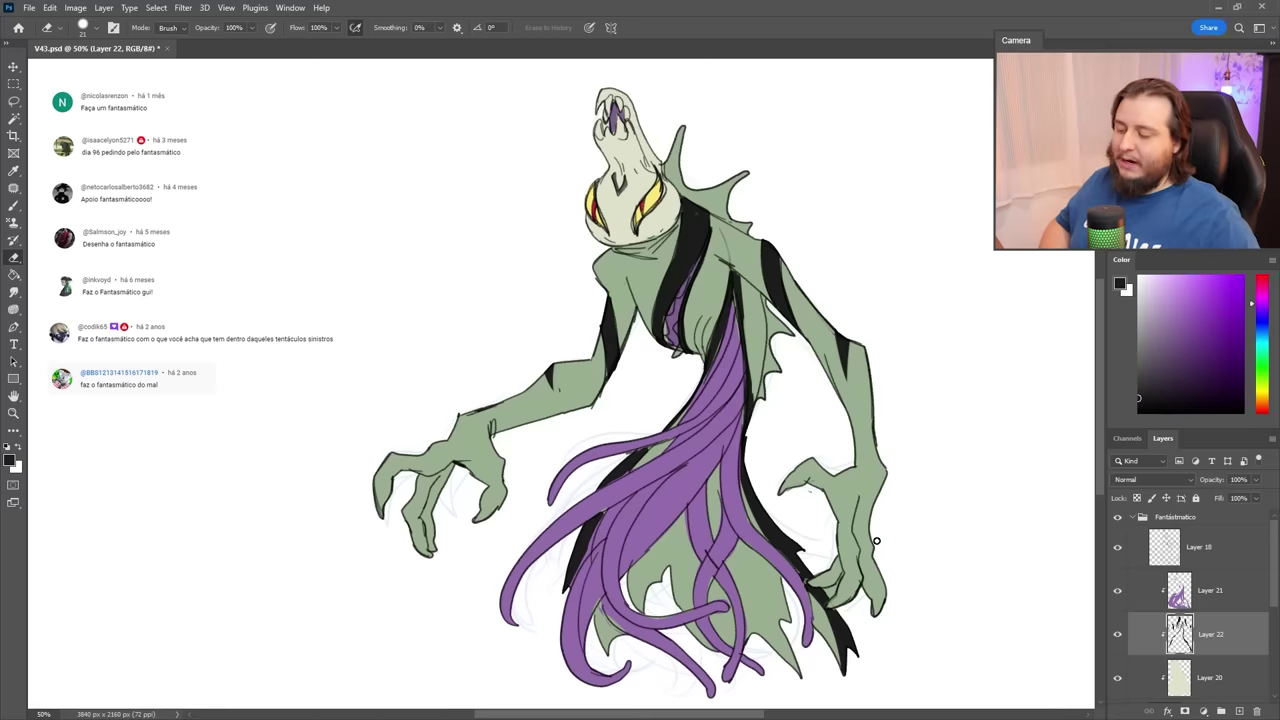
{"action": "key", "text": "b"}
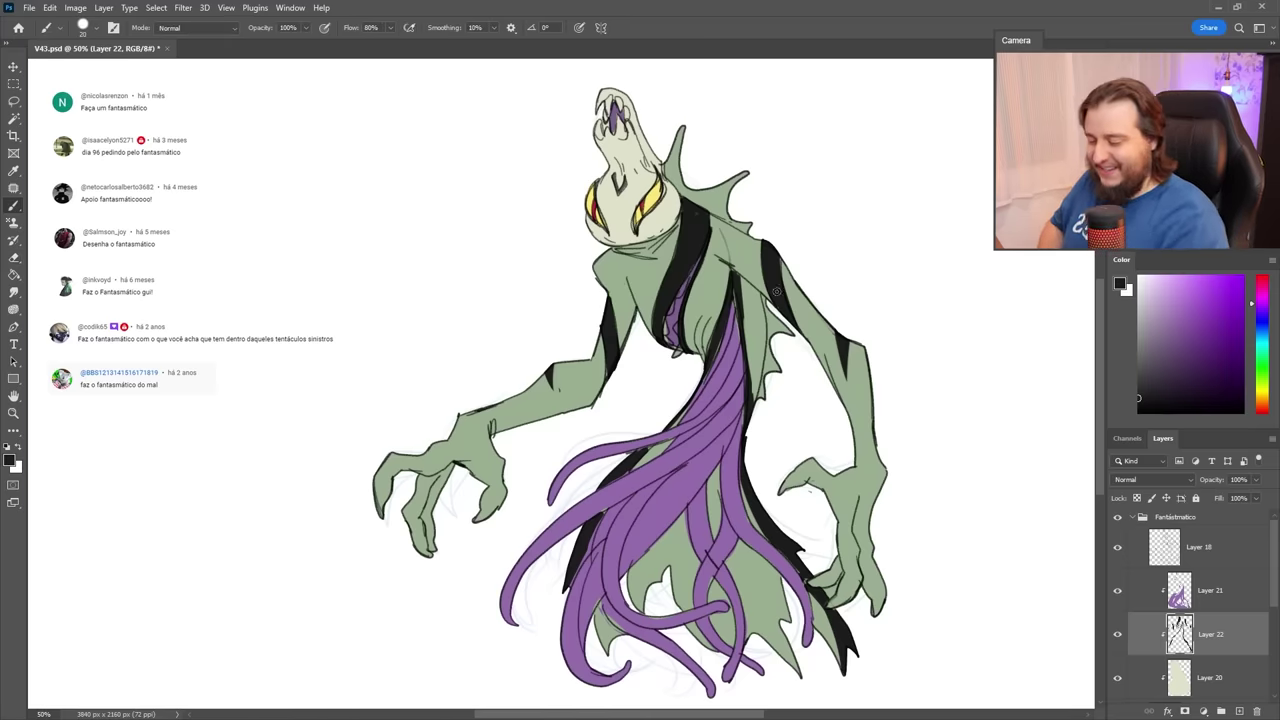
Resize the brush and fill the jagged fin beside the waist and the spiked crest on the back with black.
{"action": "right_click", "coordinate": [866, 216]}
{"action": "left_click_drag", "start_coordinate": [766, 396], "coordinate": [774, 333]}
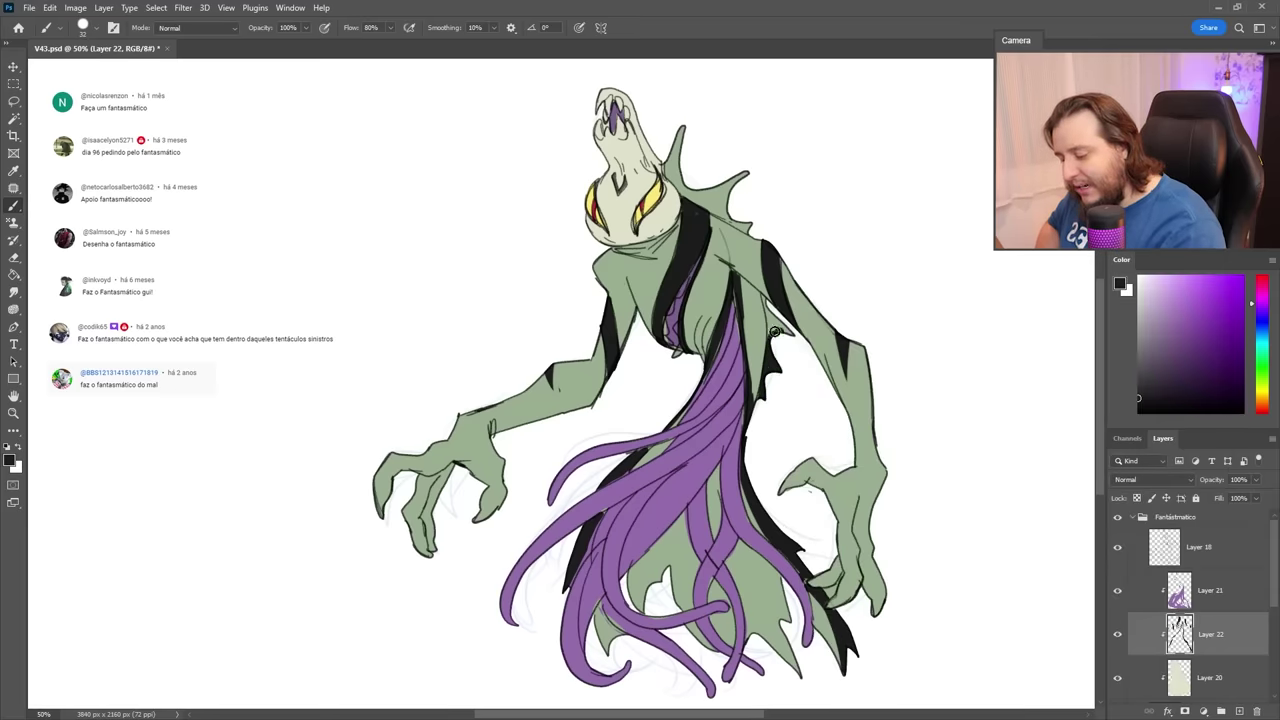
{"action": "right_click", "coordinate": [695, 148]}
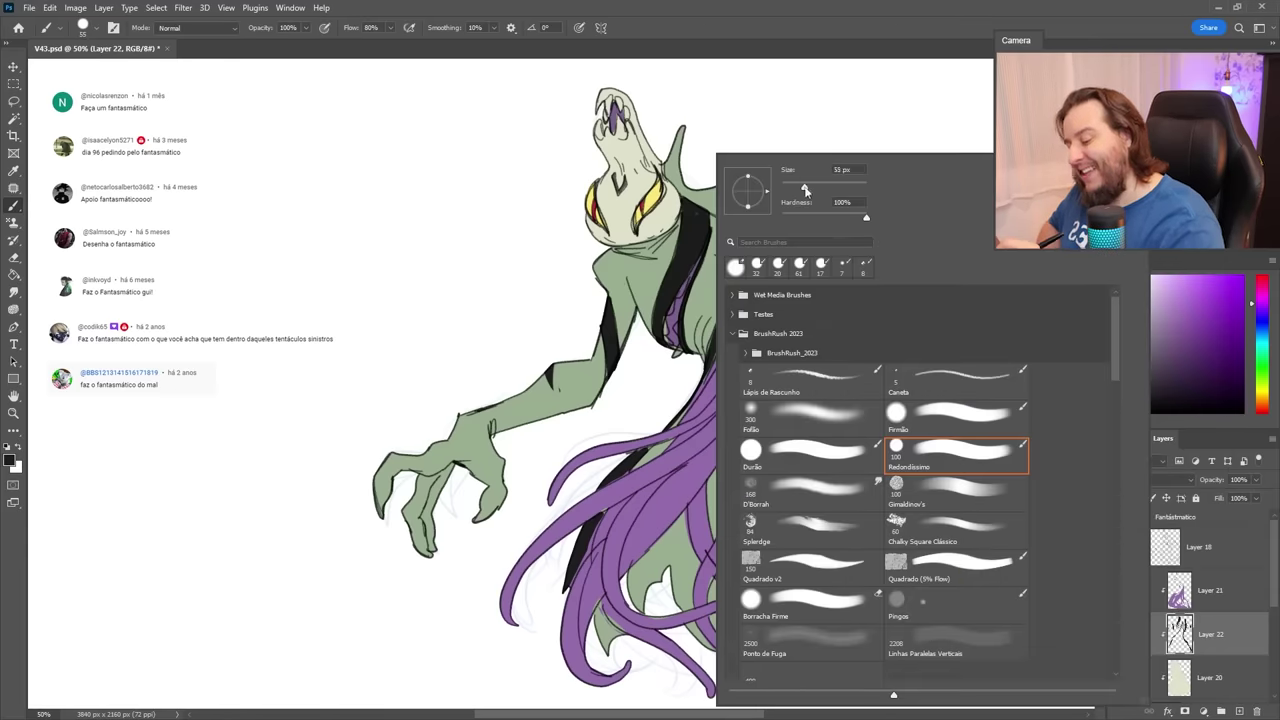
{"action": "left_click", "coordinate": [697, 116]}
{"action": "mouse_move", "coordinate": [685, 127]}
{"action": "left_mouse_down"}
{"action": "mouse_move", "coordinate": [667, 148]}
{"action": "mouse_move", "coordinate": [745, 226]}
{"action": "left_mouse_up"}
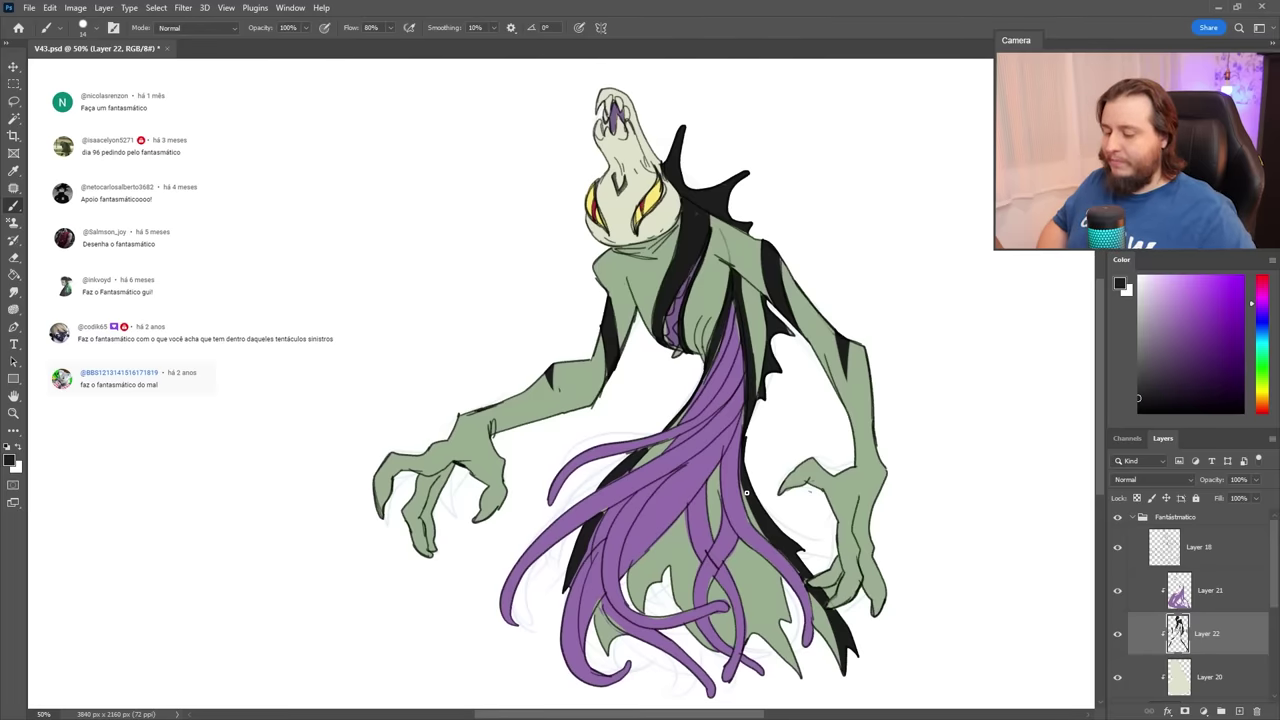
Fade the fingers of both hands to purple using the soft 300 px Fofão brush with a sampled purple.
{"action": "right_click", "coordinate": [746, 493]}
{"action": "left_click", "coordinate": [903, 435]}
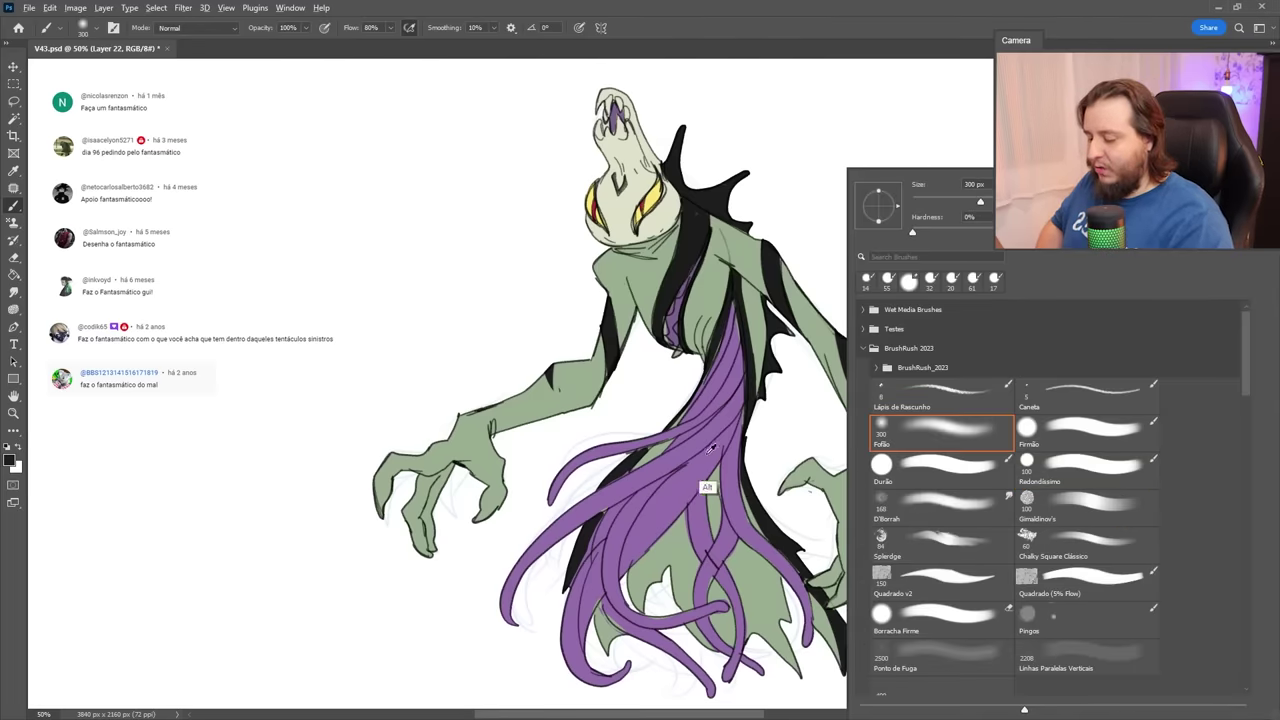
{"action": "left_click", "coordinate": [708, 490], "text": "alt"}
{"action": "mouse_move", "coordinate": [388, 522]}
{"action": "left_mouse_down"}
{"action": "mouse_move", "coordinate": [416, 540]}
{"action": "mouse_move", "coordinate": [420, 505]}
{"action": "left_mouse_up"}
{"action": "left_click_drag", "start_coordinate": [484, 520], "coordinate": [495, 500]}
{"action": "left_click_drag", "start_coordinate": [810, 488], "coordinate": [794, 473]}
{"action": "left_click_drag", "start_coordinate": [842, 558], "coordinate": [878, 608]}
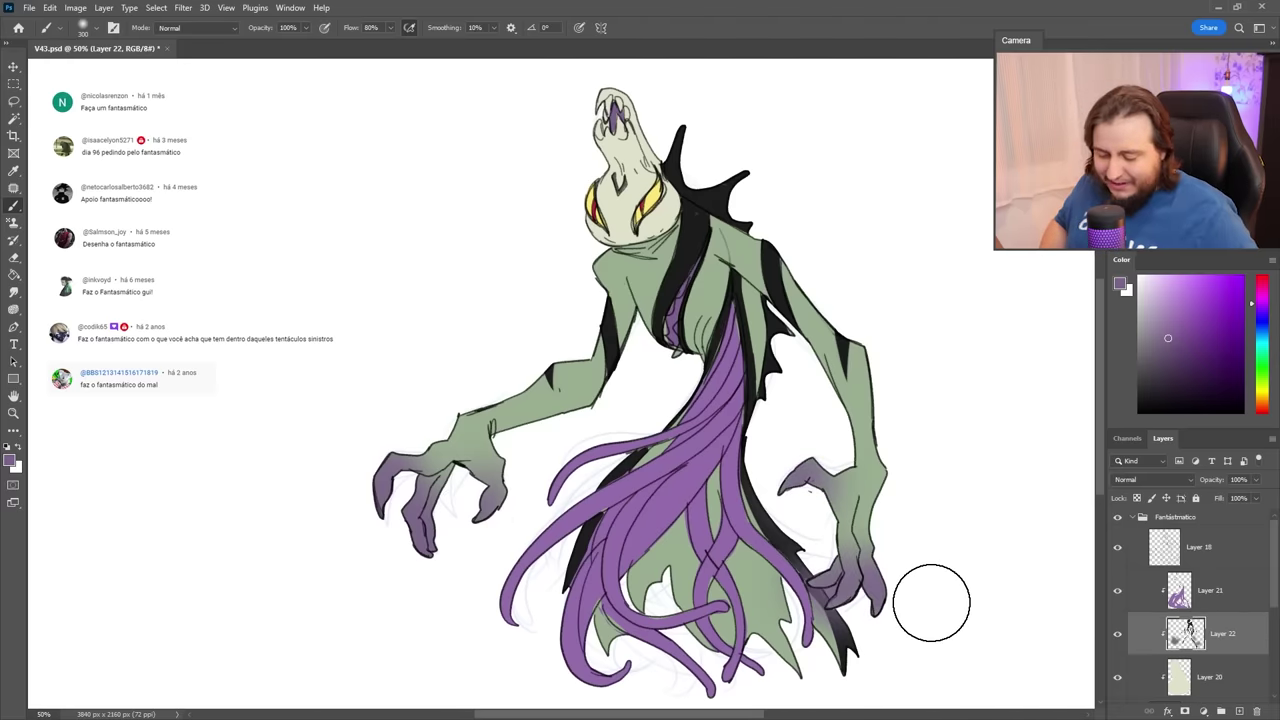
Undo the purple on the lower hand, repaint the fade inside a lasso selection around its fingers, and activate Layer 19 for another lasso selection.
{"action": "key", "text": "ctrl+z"}
{"action": "key", "text": "l"}
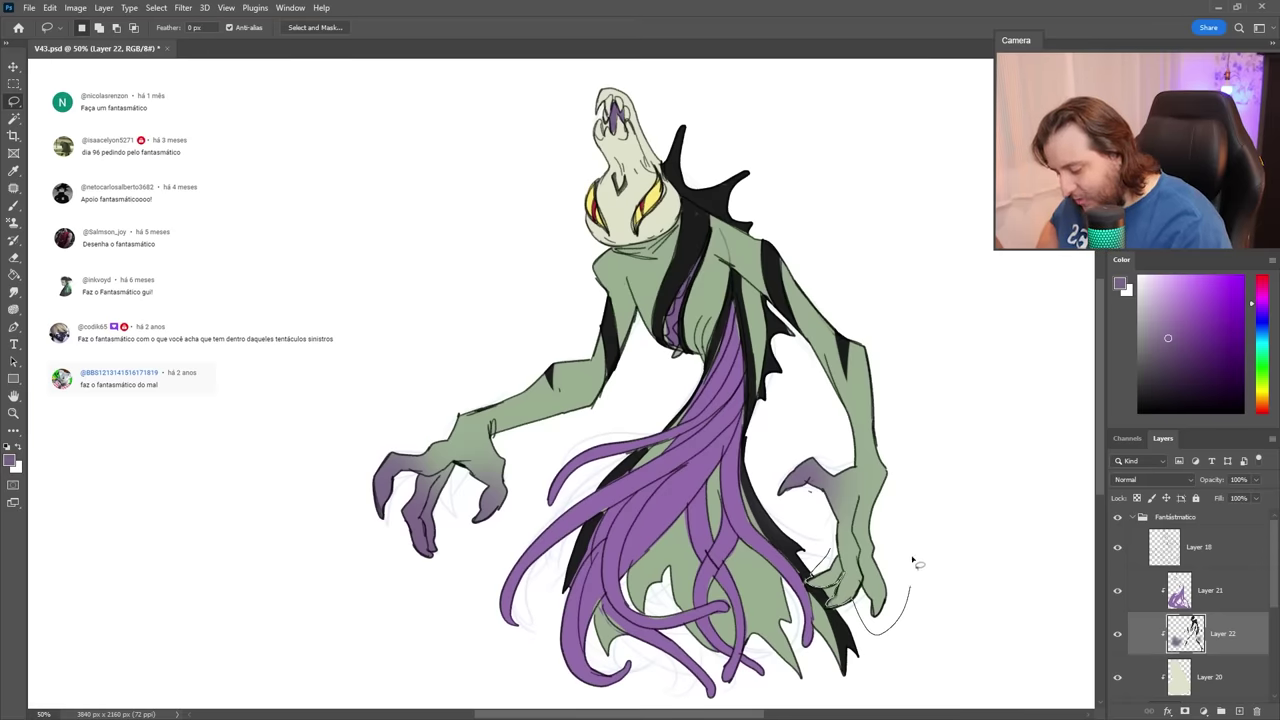
{"action": "key", "text": "b"}
{"action": "scroll", "coordinate": [1197, 673], "scroll_direction": "down", "scroll_amount": 1}
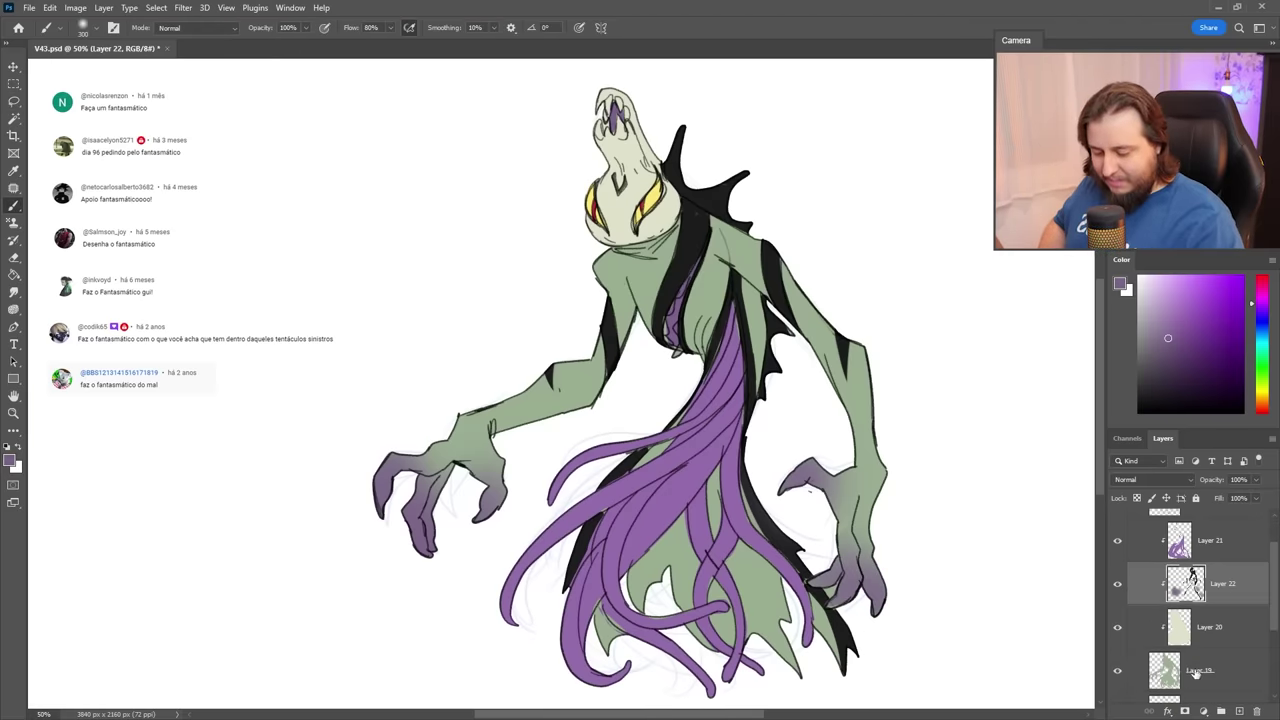
{"action": "left_click", "coordinate": [1185, 660]}
{"action": "key", "text": "l"}
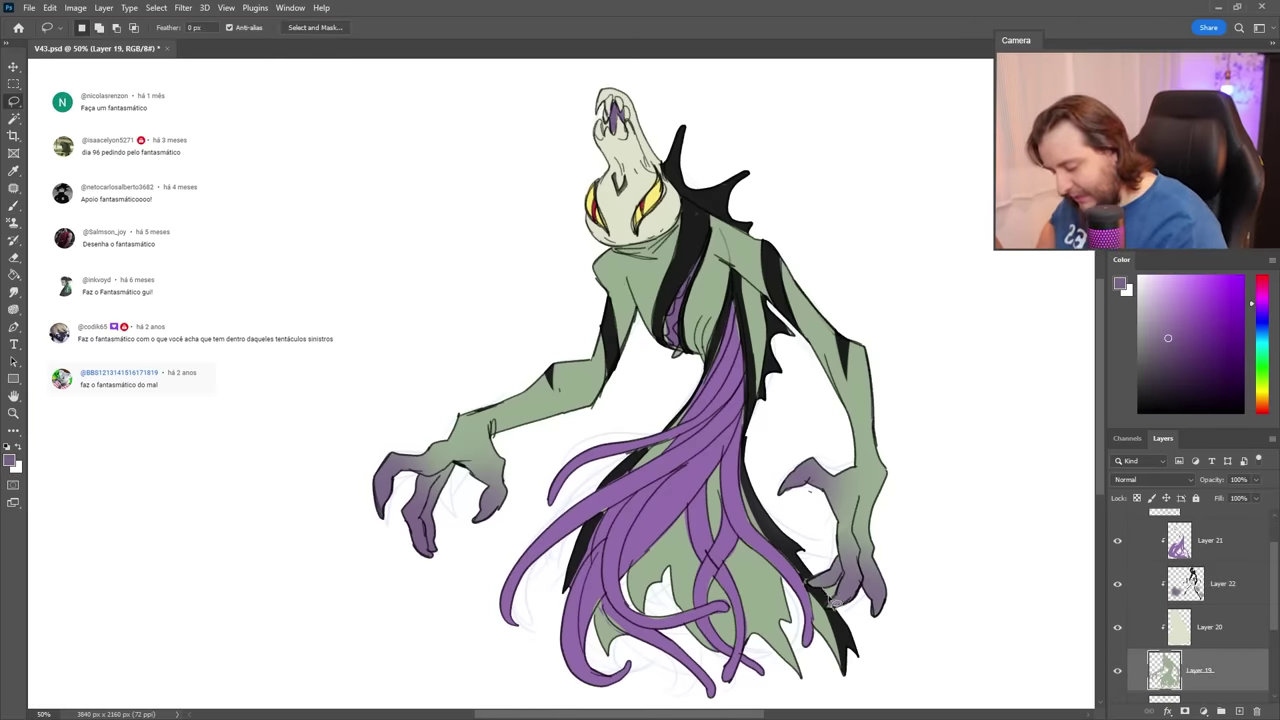
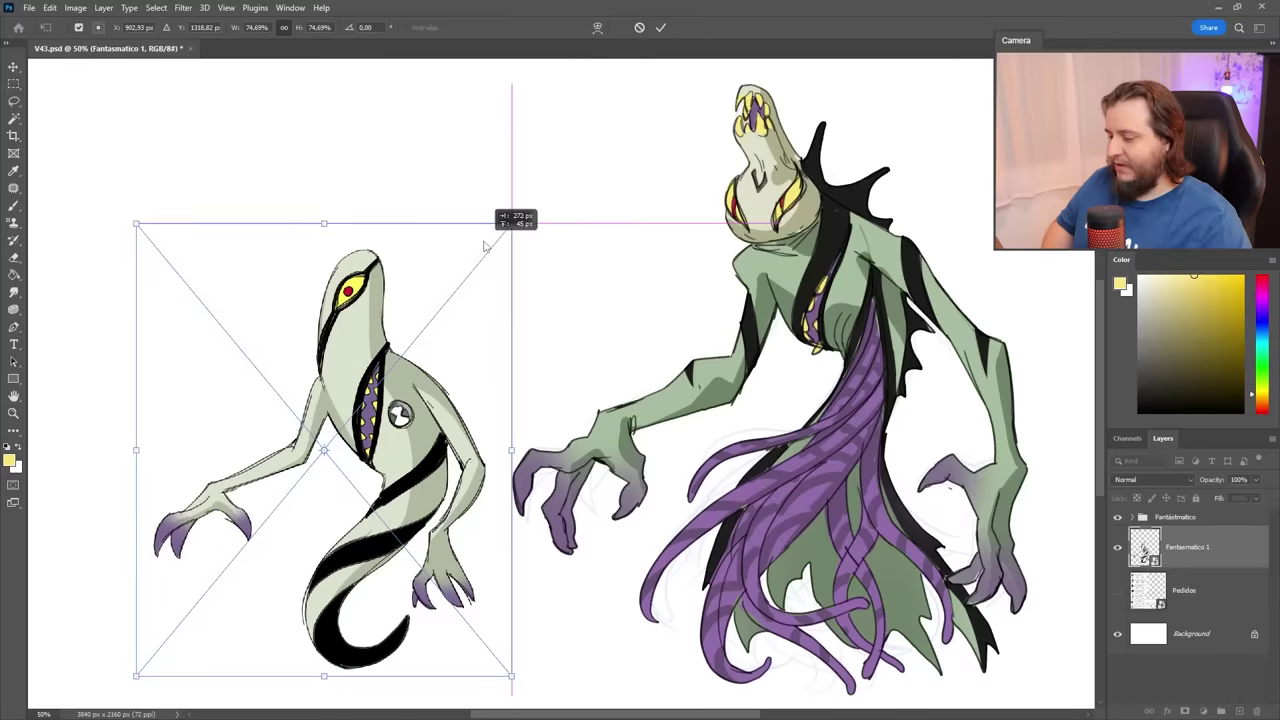
Apply the first Fantasmático's transform, convert the second version's layer group to a smart object and shift that figure slightly toward the first.
{"action": "key", "text": "Return"}
{"action": "right_click", "coordinate": [1214, 524]}
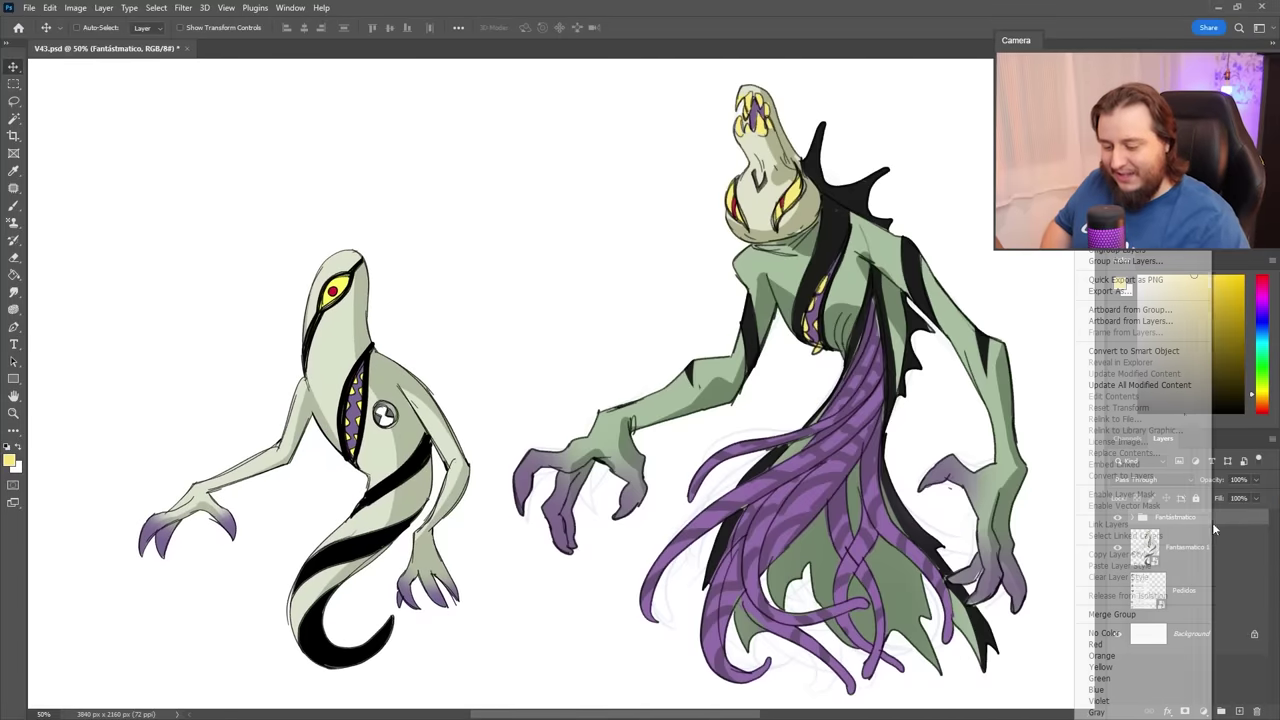
{"action": "left_click", "coordinate": [1171, 355]}
{"action": "left_click_drag", "start_coordinate": [880, 456], "coordinate": [849, 466]}
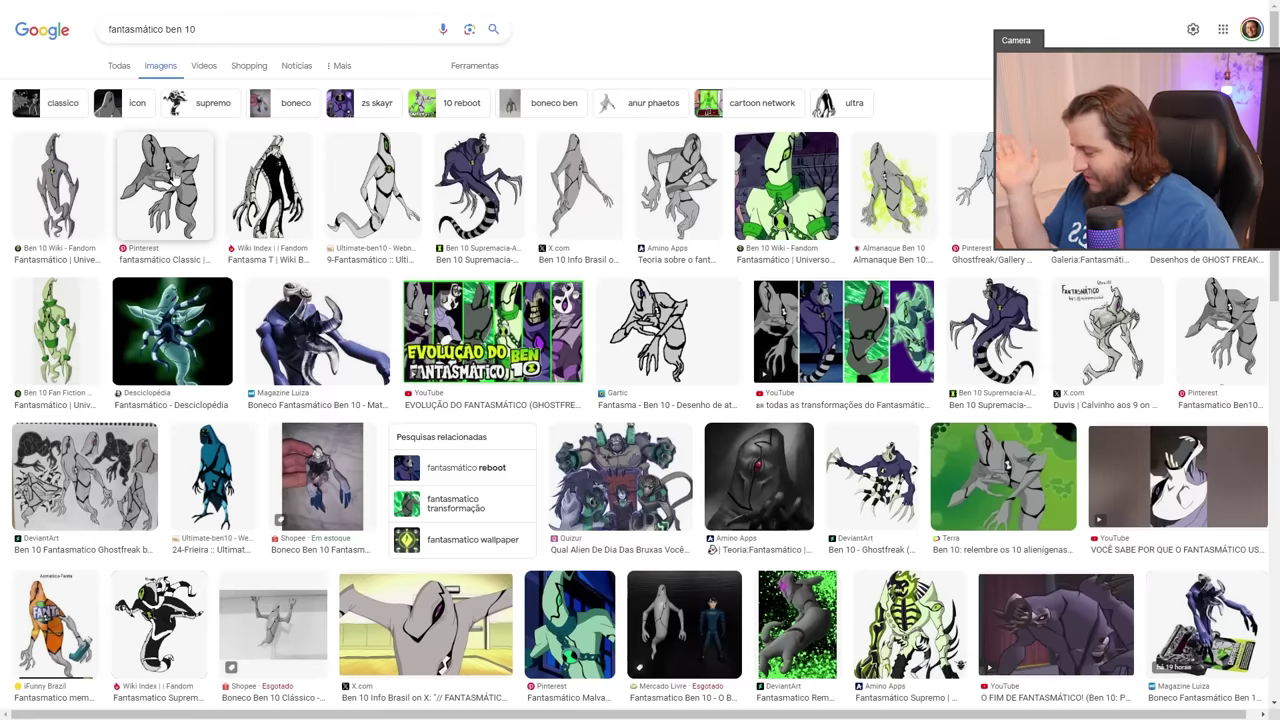
Switch to the Google Images results for "fantasmático ben 10" and browse the classic grey and purple versions as comparison references.
{"action": "left_click", "coordinate": [192, 176]}
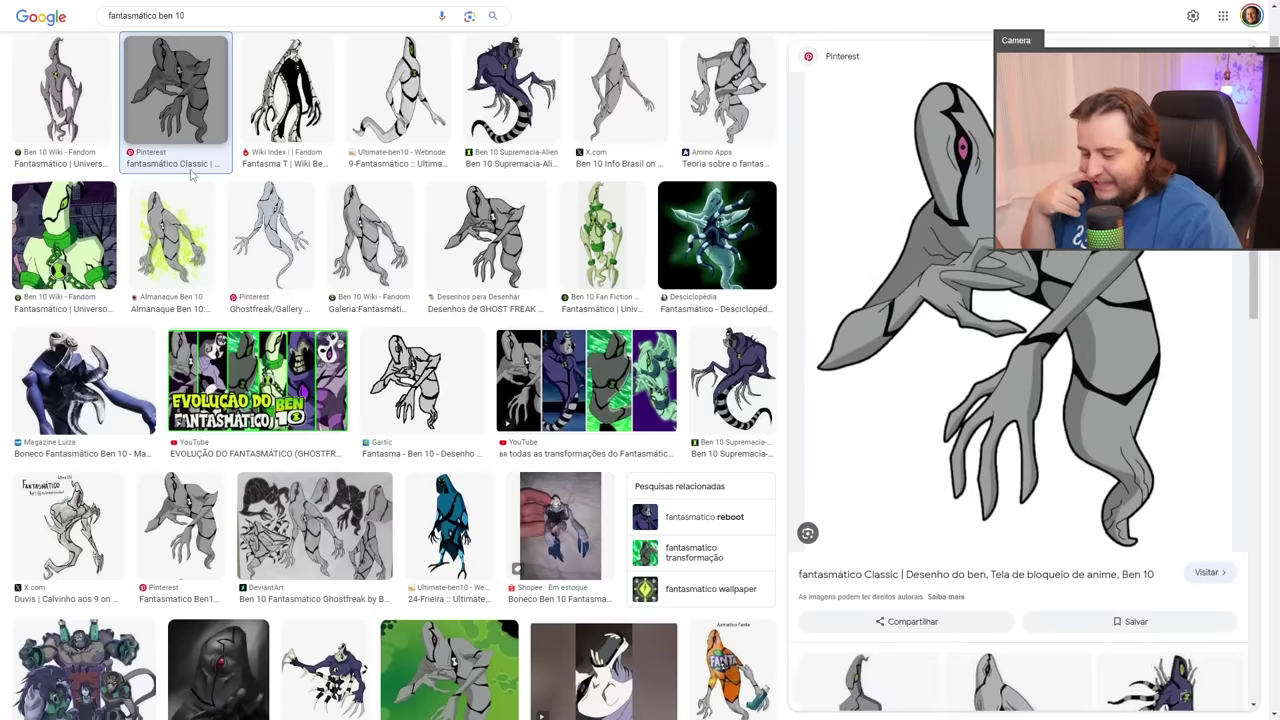
{"action": "left_click", "coordinate": [590, 108]}
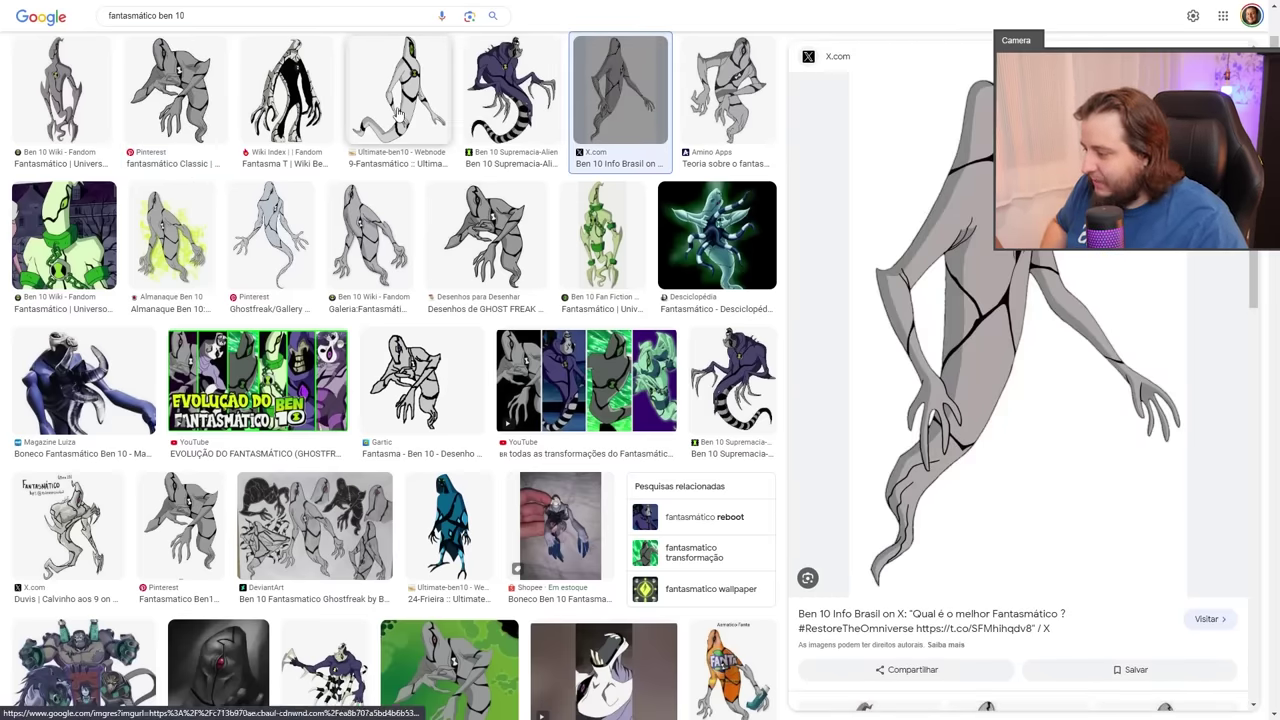
{"action": "left_click", "coordinate": [398, 113]}
{"action": "left_click", "coordinate": [195, 92]}
{"action": "left_click", "coordinate": [510, 95]}
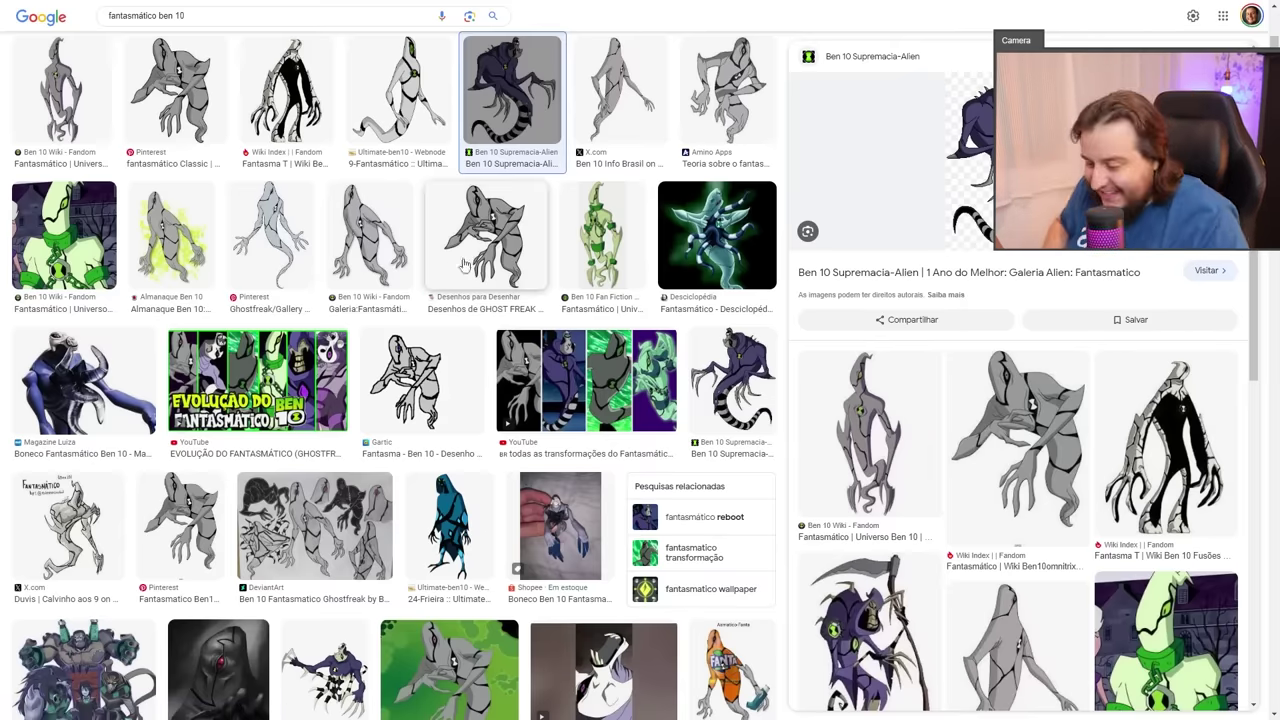
{"action": "scroll", "coordinate": [470, 255], "scroll_direction": "up", "scroll_amount": 1}
{"action": "scroll", "coordinate": [985, 470], "scroll_direction": "down", "scroll_amount": 5}
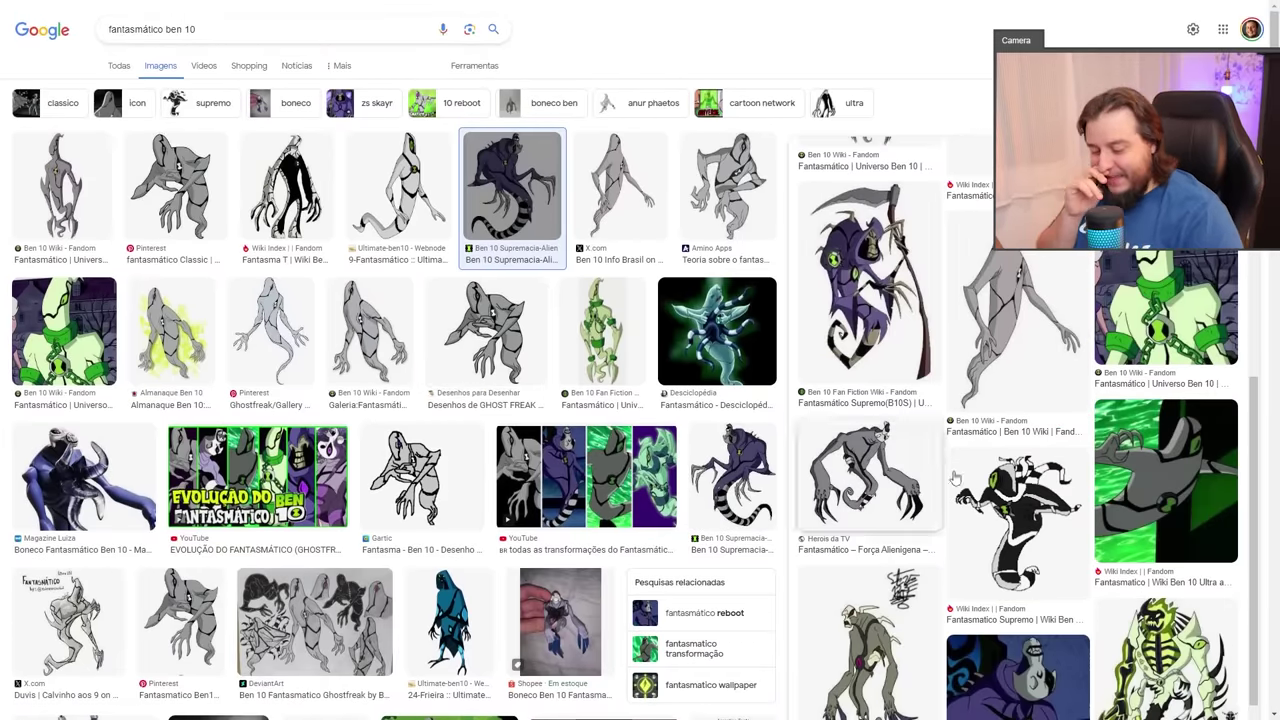
{"action": "scroll", "coordinate": [908, 440], "scroll_direction": "down", "scroll_amount": 2}
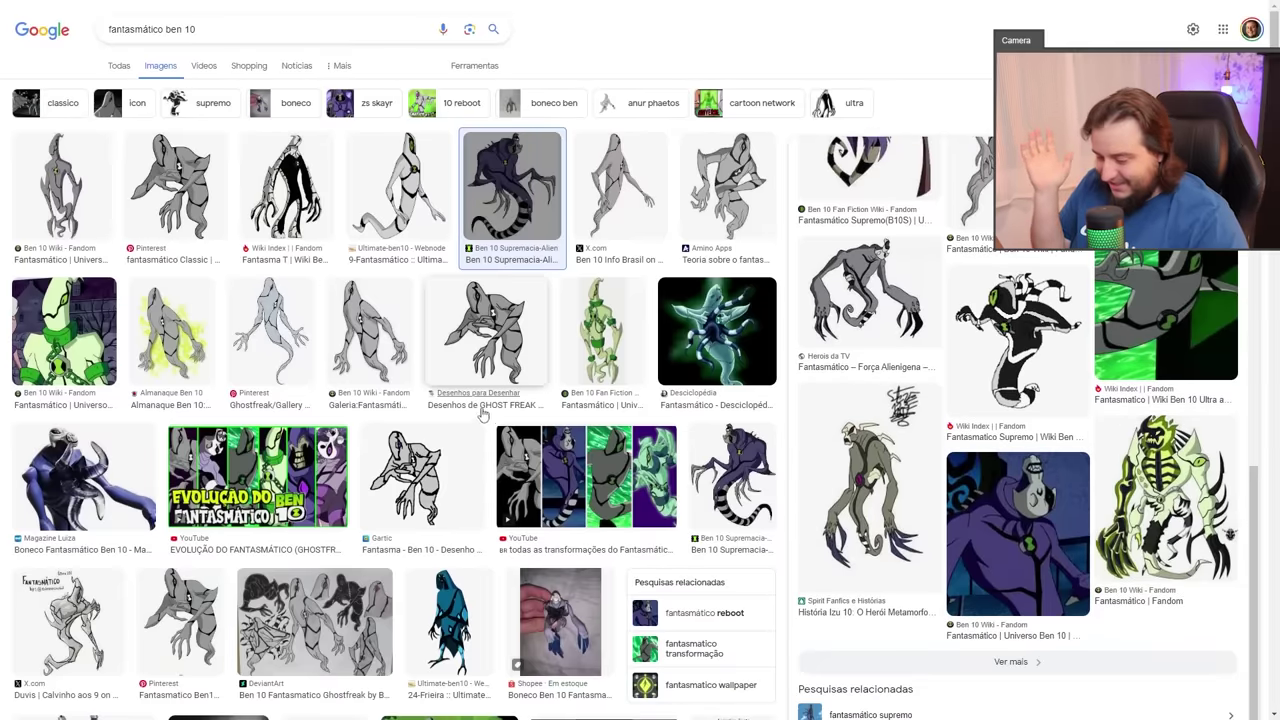
{"action": "left_click", "coordinate": [175, 188]}
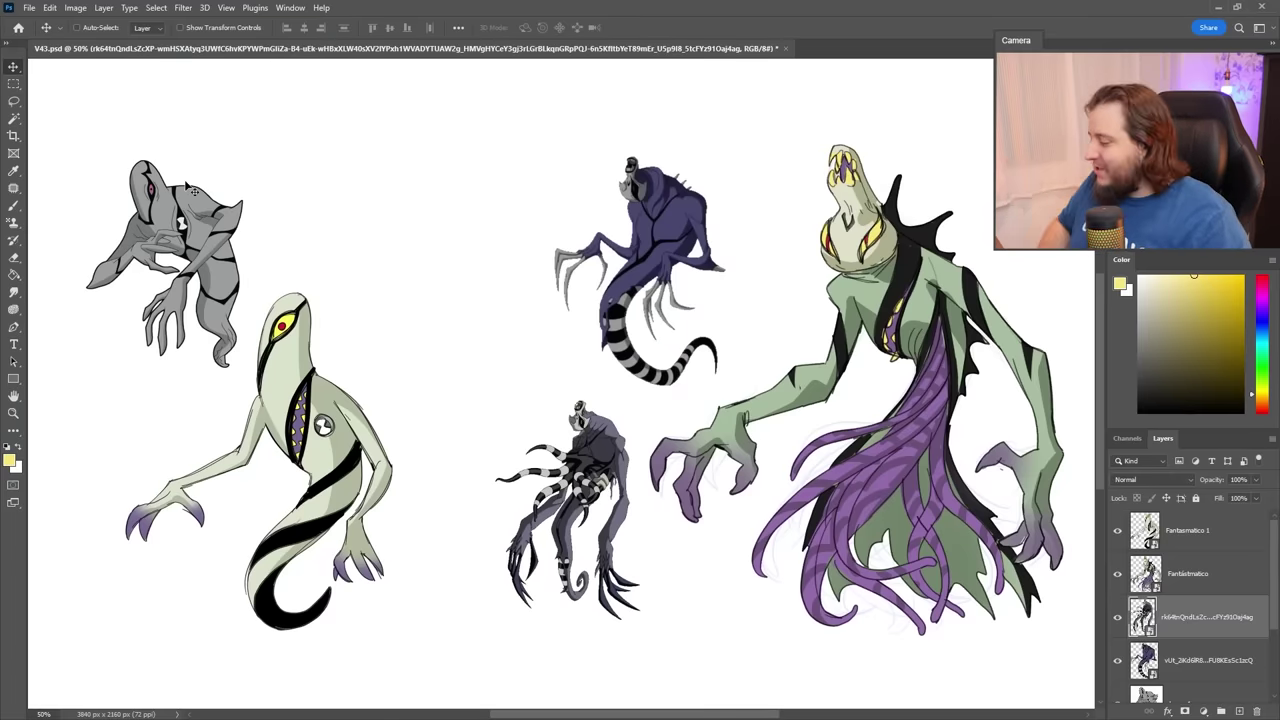
Back in Photoshop, compare the grey classic reference with the first redesigned Fantasmático up close.
{"action": "key", "text": "z"}
{"action": "left_click", "coordinate": [217, 278]}
{"action": "left_click_drag", "start_coordinate": [406, 279], "coordinate": [524, 270]}
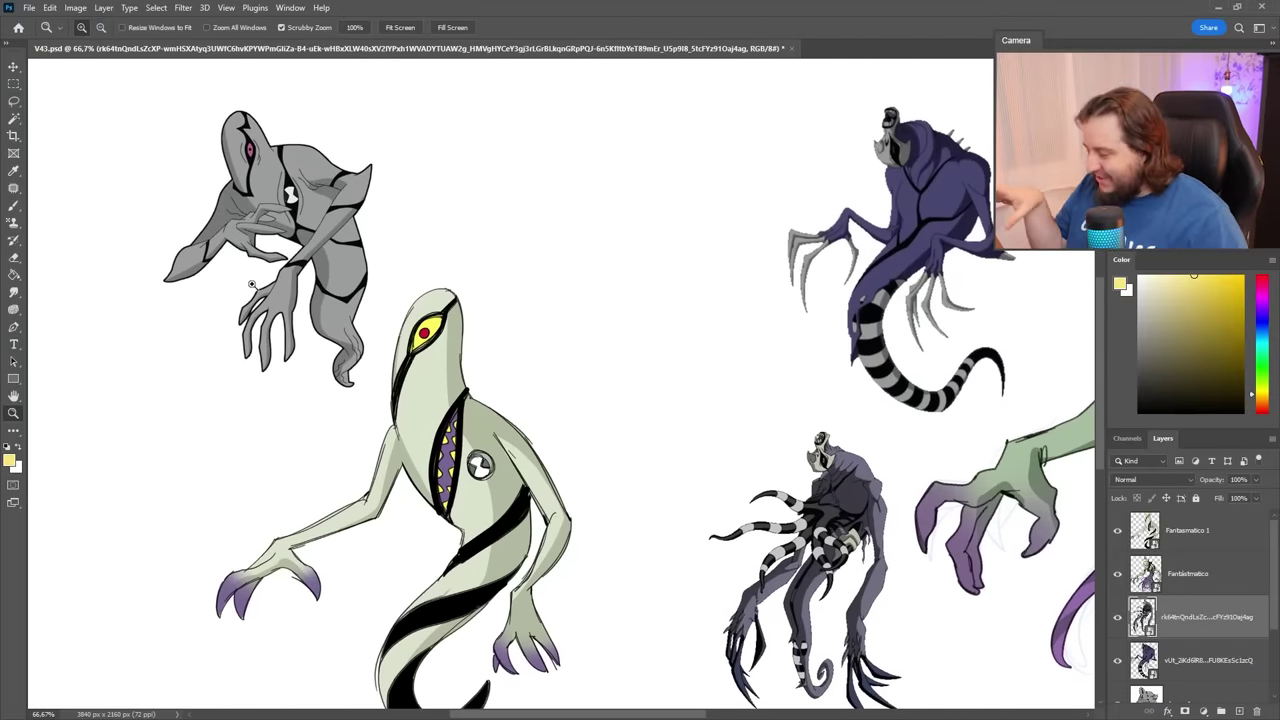
{"action": "scroll", "coordinate": [336, 390], "scroll_direction": "down", "scroll_amount": 2}
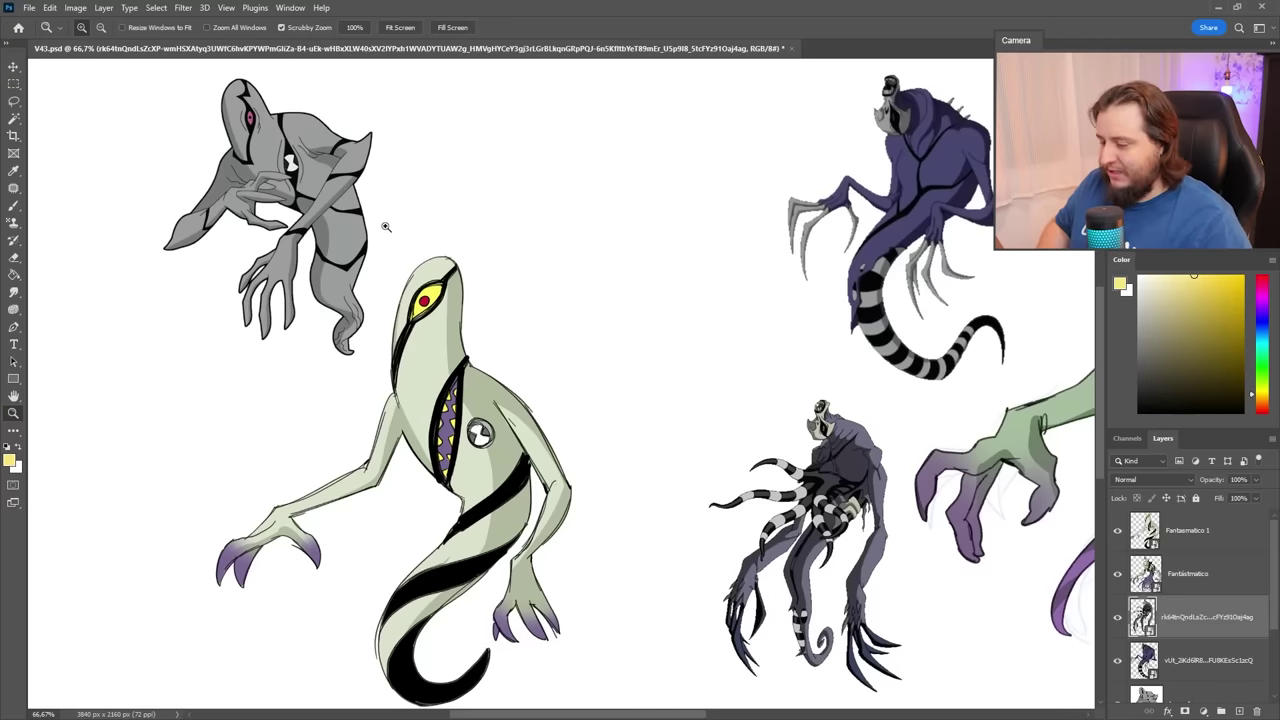
Examine the tentacled and striped-tail purple references in detail and compare them with the second, monstrous Fantasmático.
{"action": "left_click_drag", "start_coordinate": [698, 299], "coordinate": [466, 286]}
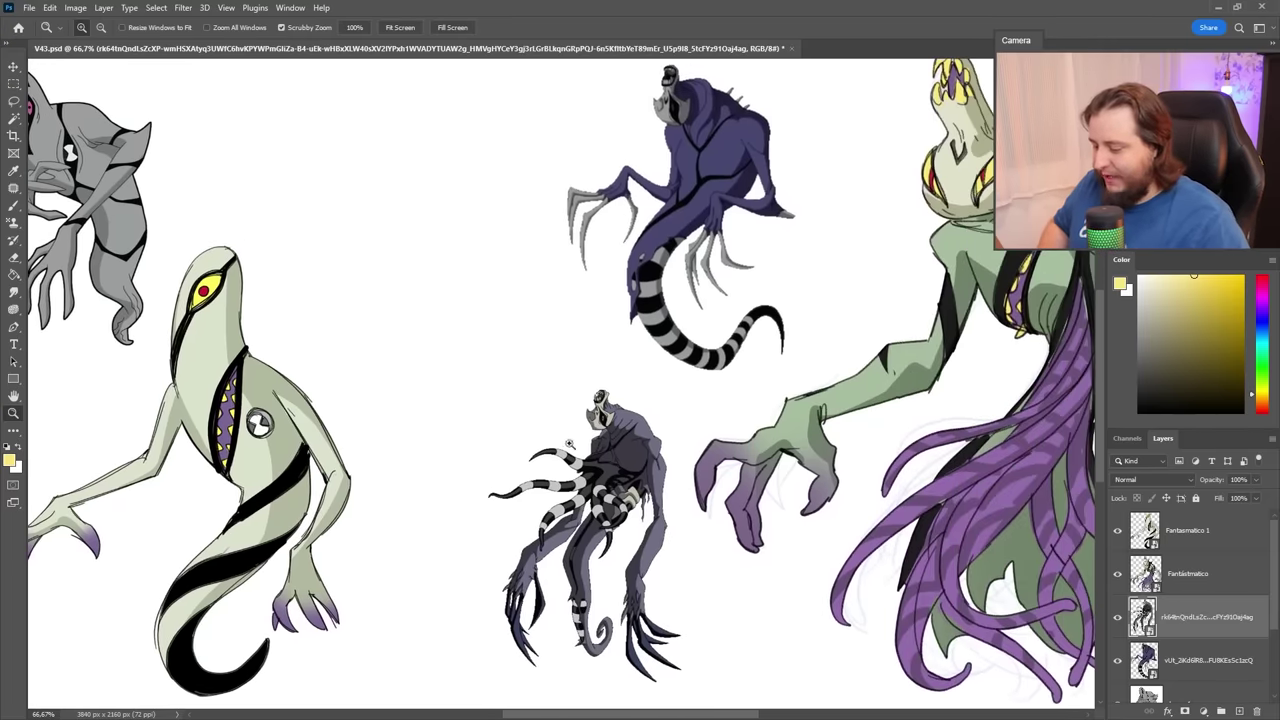
{"action": "left_click", "coordinate": [611, 511]}
{"action": "left_click", "coordinate": [612, 506]}
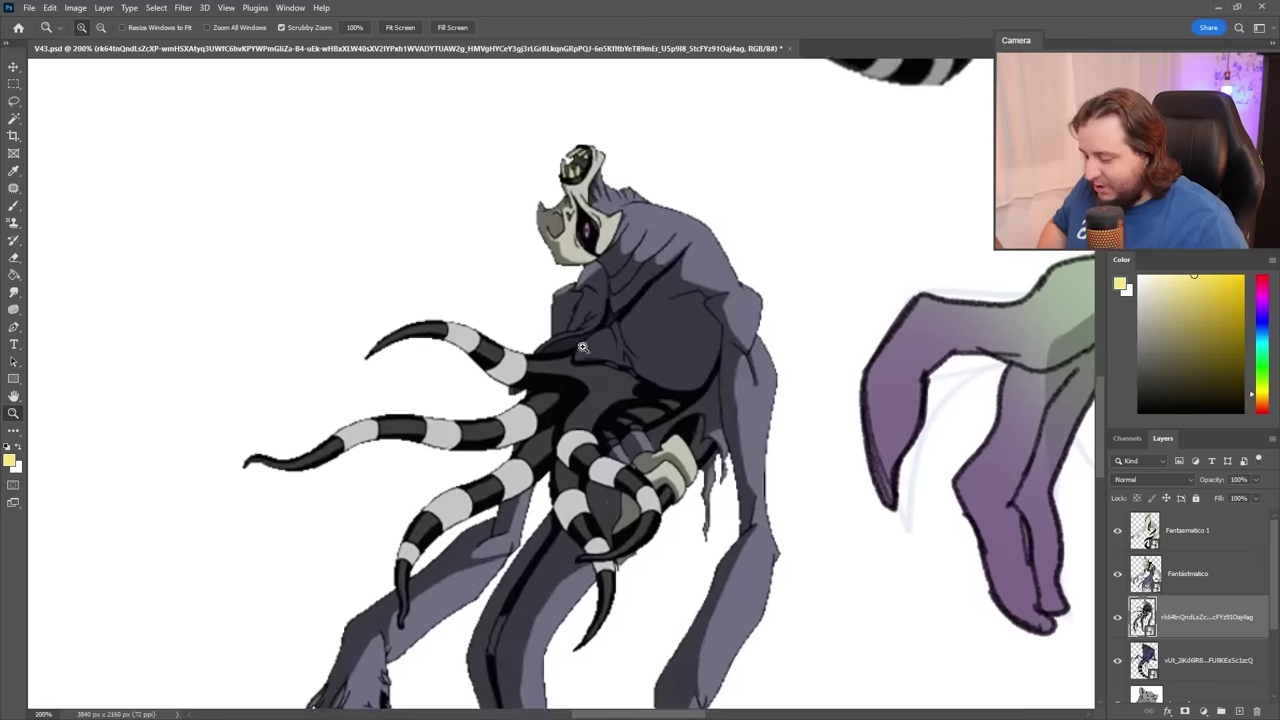
{"action": "left_click", "coordinate": [615, 460], "text": "alt"}
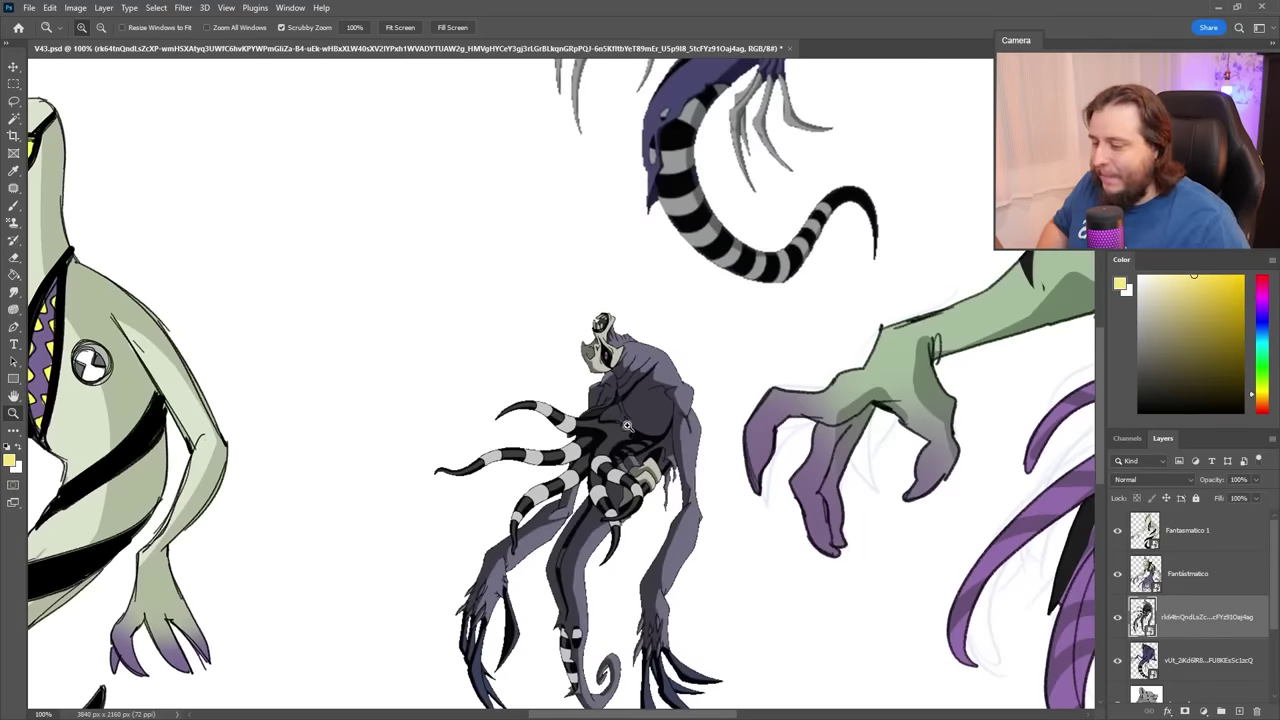
{"action": "left_click_drag", "start_coordinate": [599, 440], "coordinate": [618, 405]}
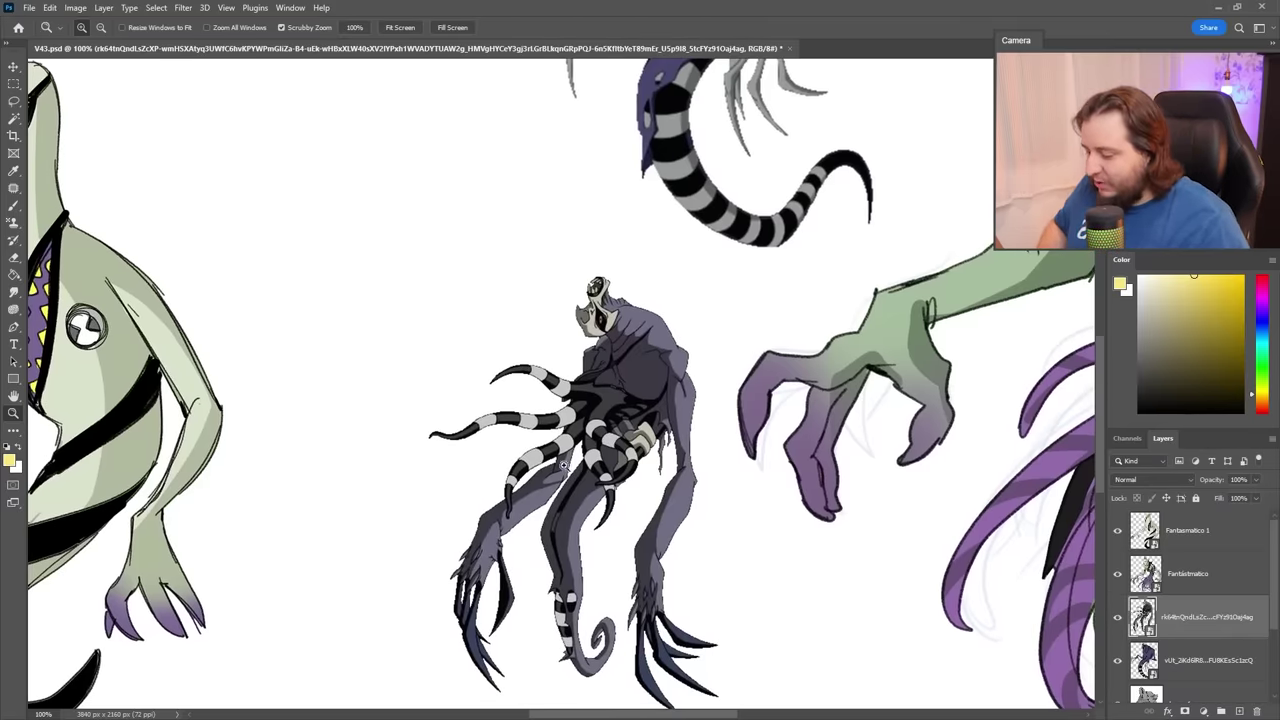
{"action": "left_click_drag", "start_coordinate": [675, 266], "coordinate": [564, 561]}
{"action": "left_click_drag", "start_coordinate": [699, 131], "coordinate": [705, 181]}
{"action": "scroll", "coordinate": [704, 181], "scroll_direction": "up", "scroll_amount": 2}
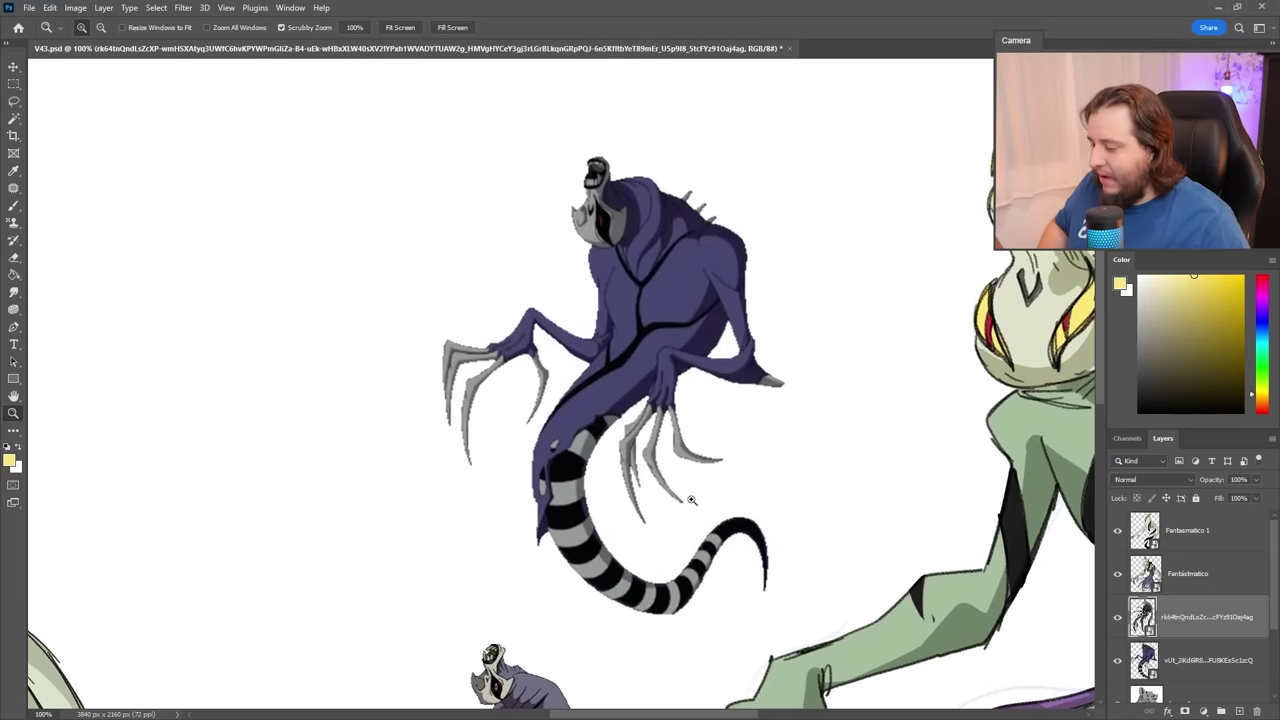
{"action": "left_click", "coordinate": [663, 422], "text": "alt"}
{"action": "left_click_drag", "start_coordinate": [673, 457], "coordinate": [650, 368]}
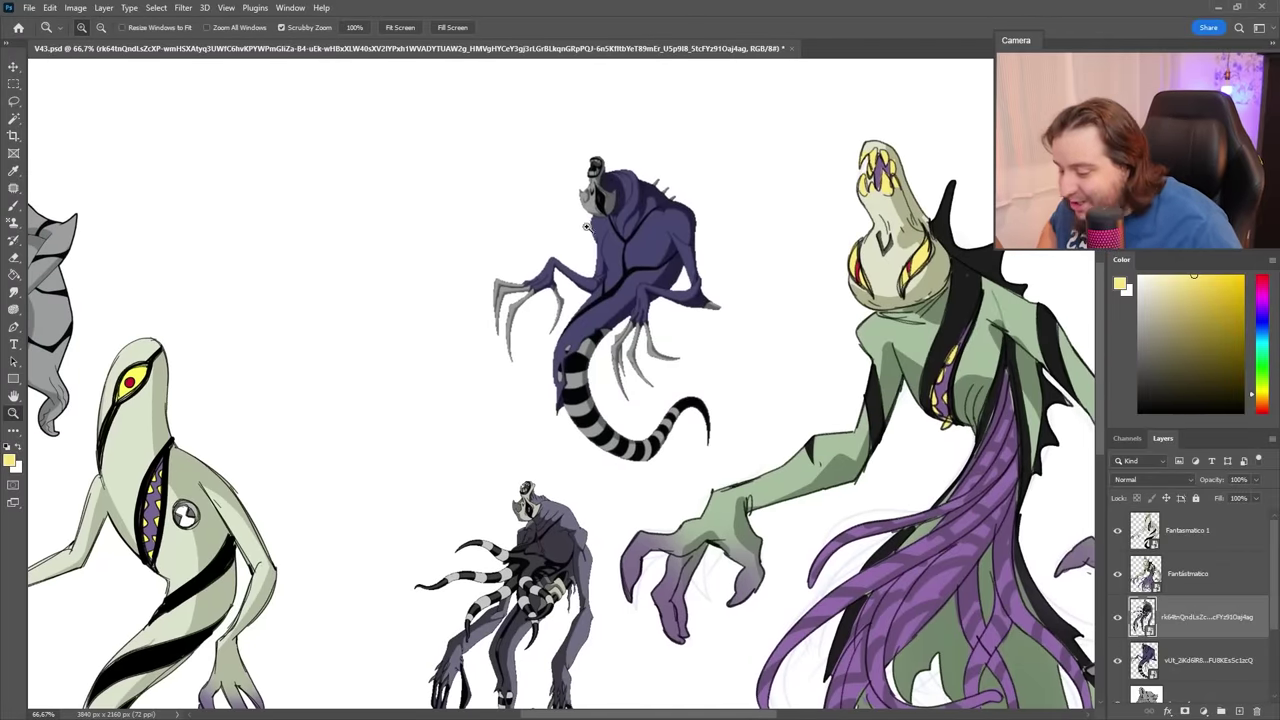
{"action": "left_click_drag", "start_coordinate": [674, 294], "coordinate": [614, 242]}
{"action": "left_click", "coordinate": [740, 292], "text": "alt"}
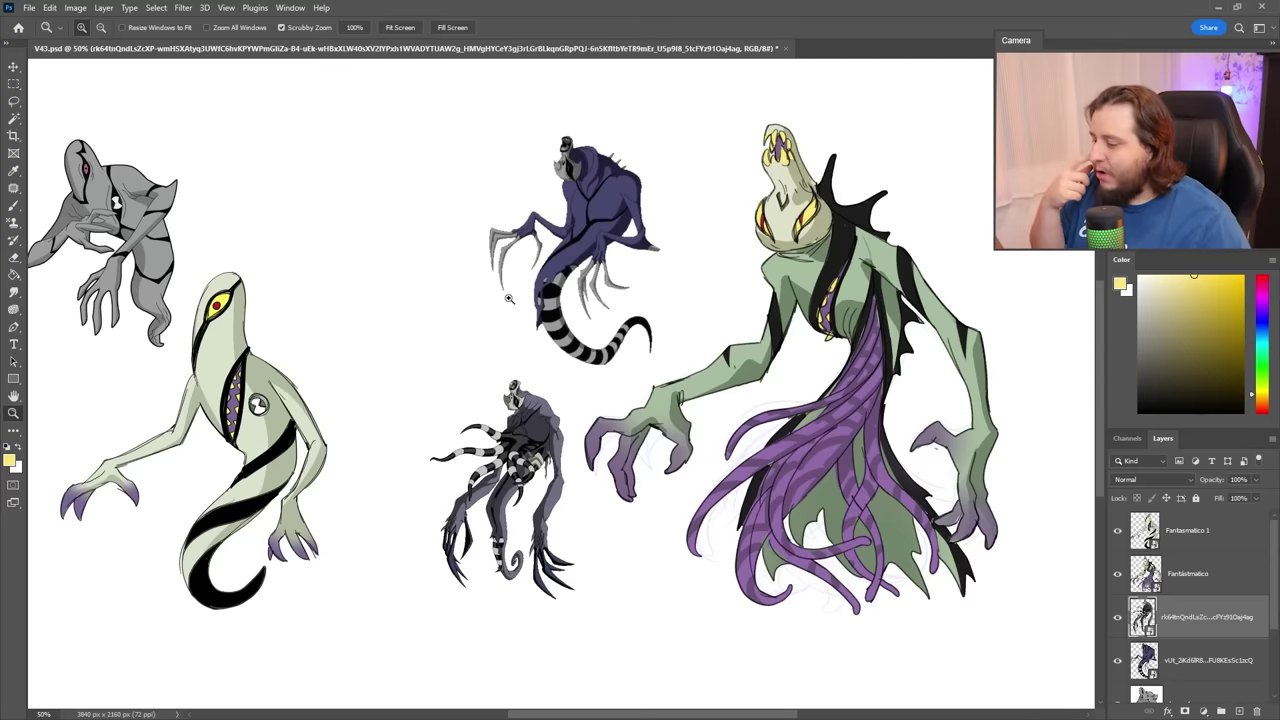
Inspect the striped-tail and tentacled purple references up close beside both redesigned Fantasmático figures.
{"action": "left_click", "coordinate": [556, 192]}
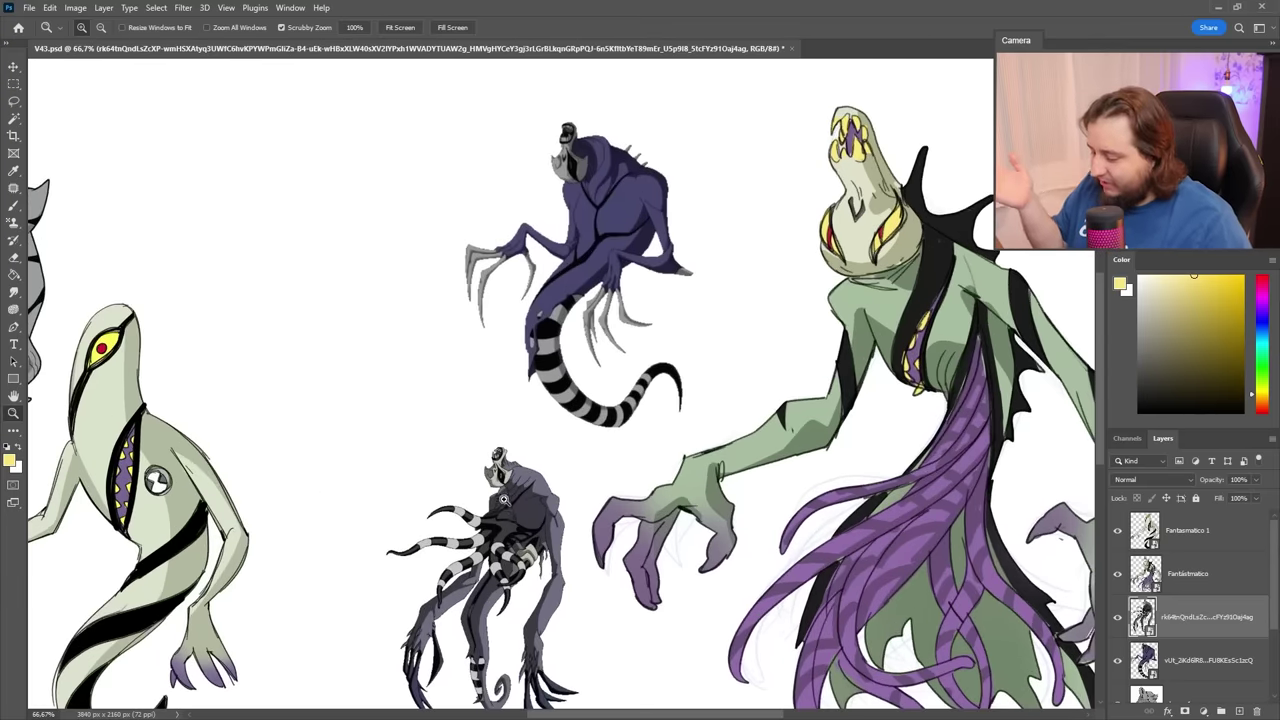
{"action": "left_click", "coordinate": [519, 416]}
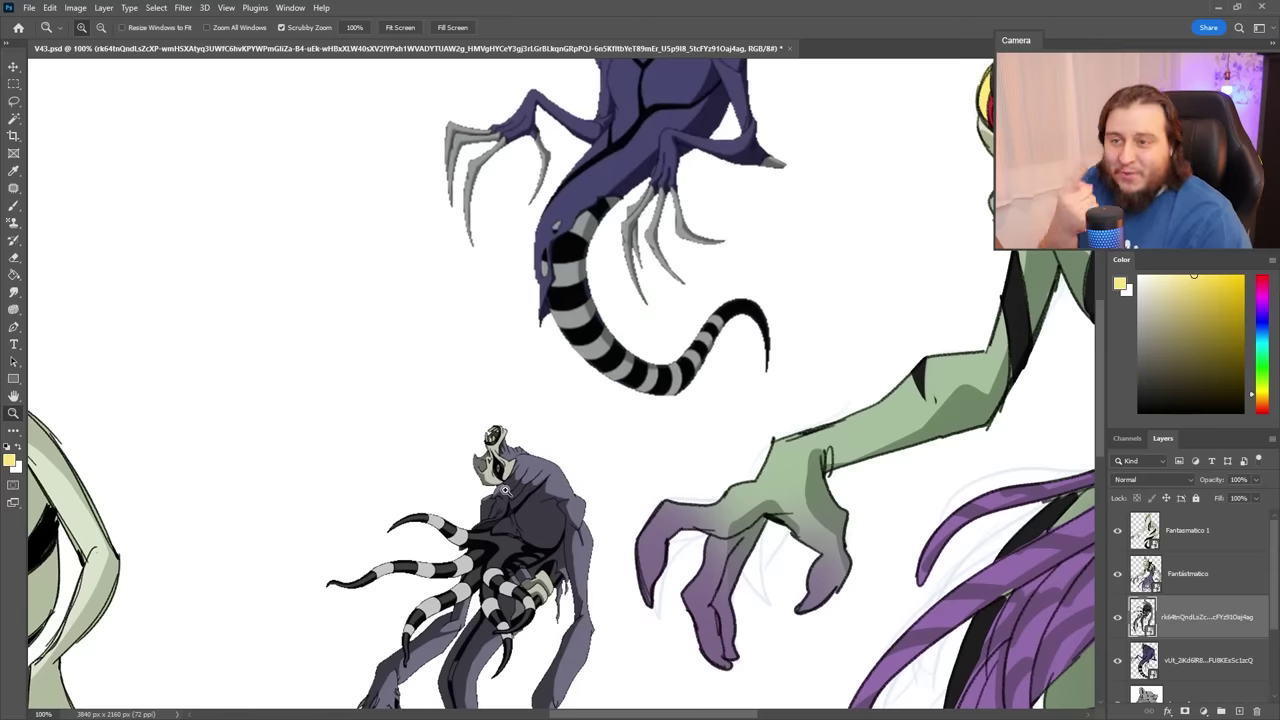
{"action": "left_click", "coordinate": [463, 390], "text": "alt"}
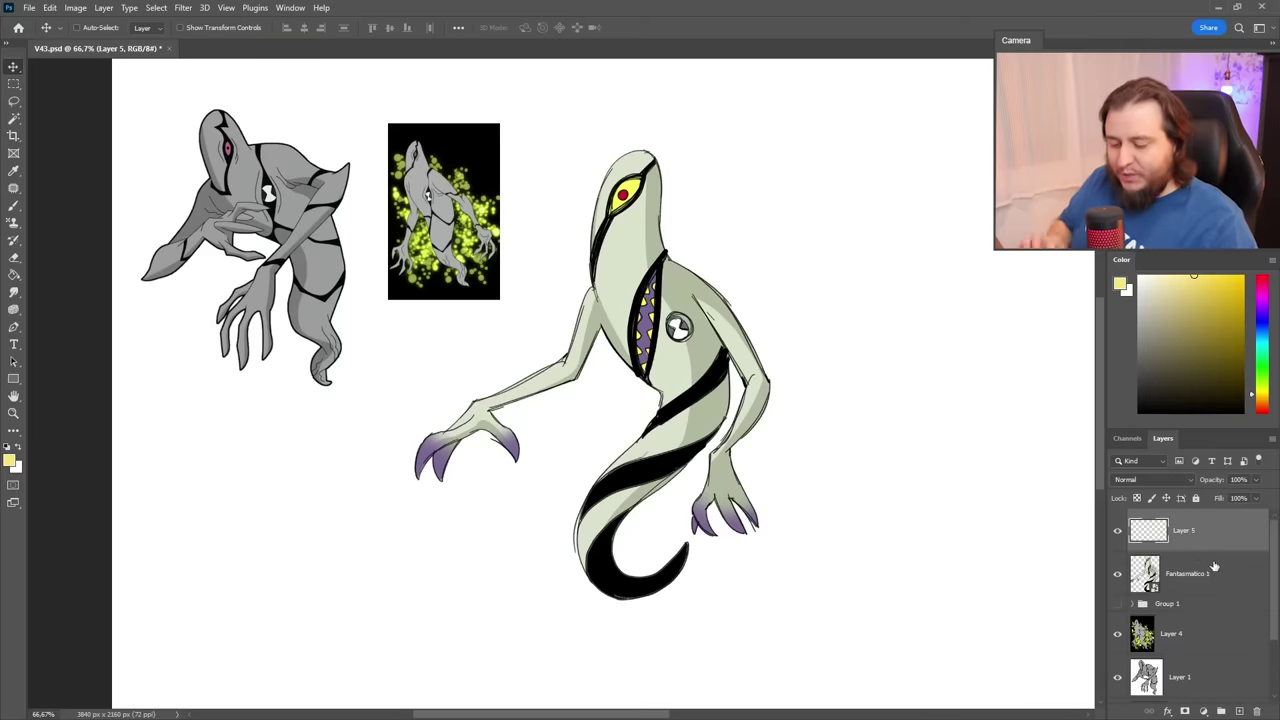
Lower the opacity of the Fantasmatico 1 layer to a faint tracing guide and make Layer 5 the active layer.
{"action": "left_click", "coordinate": [1214, 567]}
{"action": "left_click", "coordinate": [1255, 480]}
{"action": "left_click_drag", "start_coordinate": [1215, 500], "coordinate": [1207, 500]}
{"action": "left_click", "coordinate": [1185, 531]}
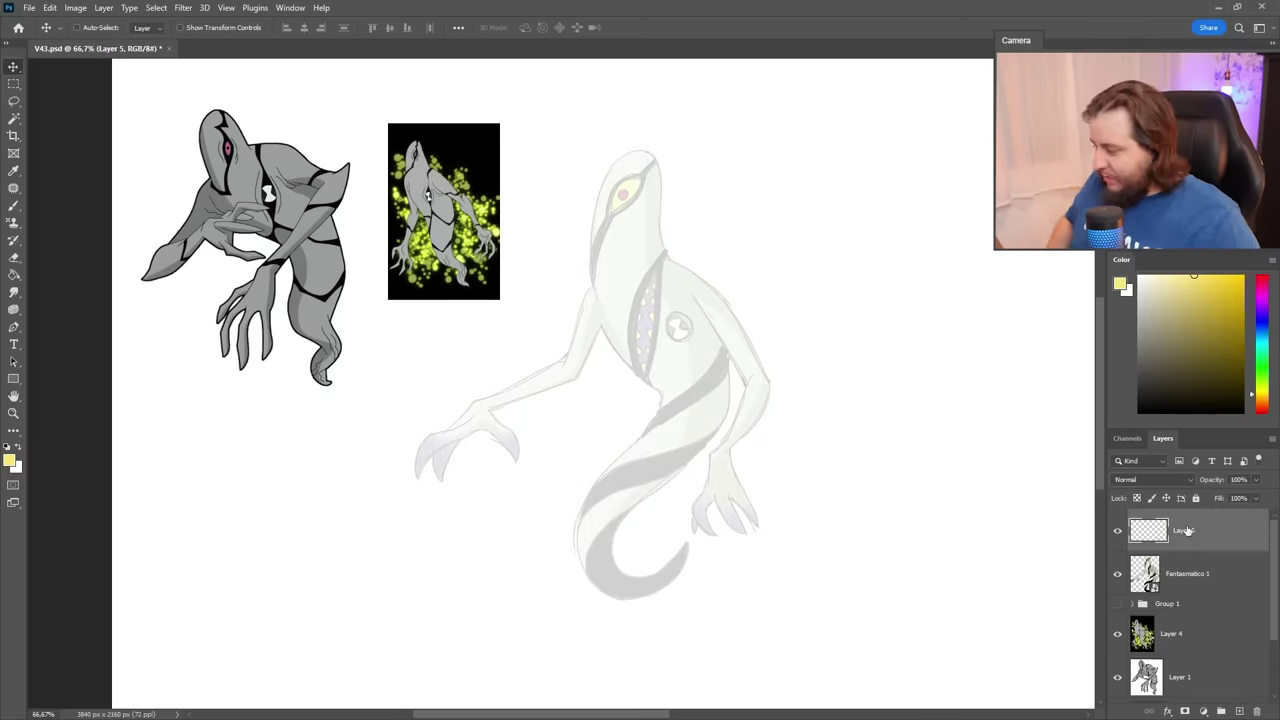
Set the foreground colour to black and choose the Lápis de Rascunho brush at 8 px.
{"action": "left_click", "coordinate": [1262, 324]}
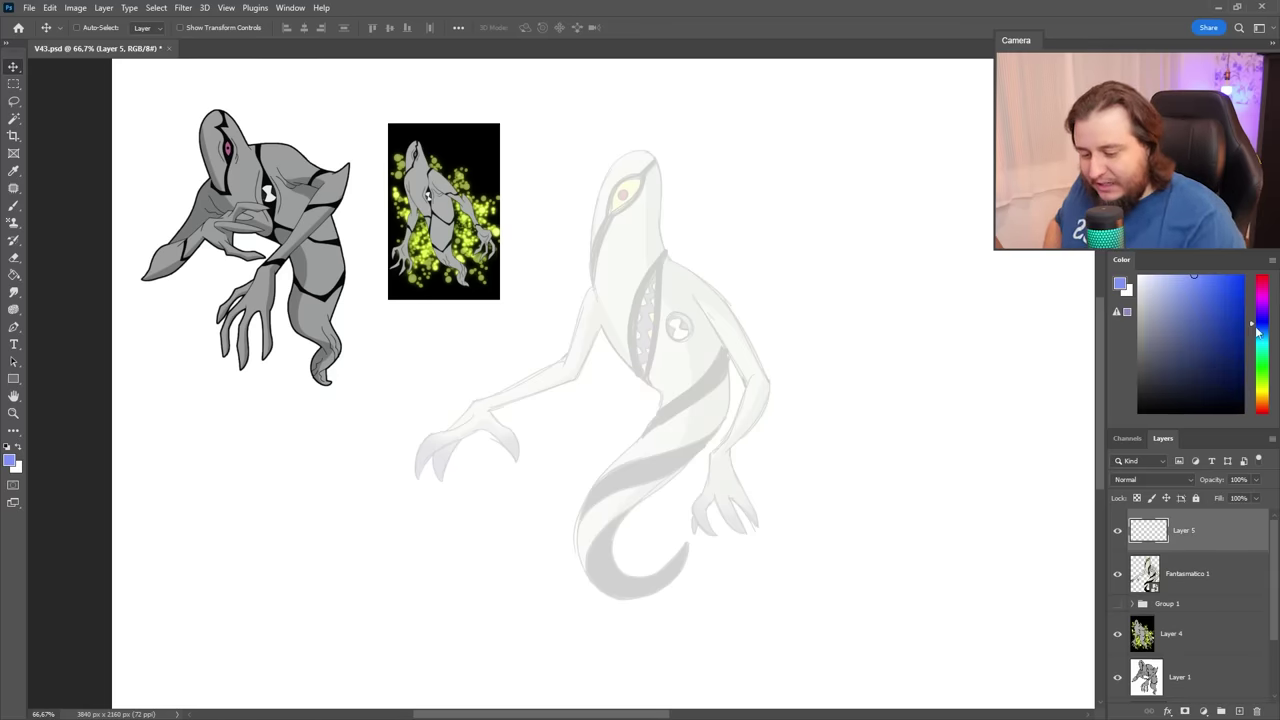
{"action": "left_click", "coordinate": [1176, 411]}
{"action": "key", "text": "b"}
{"action": "right_click", "coordinate": [660, 238]}
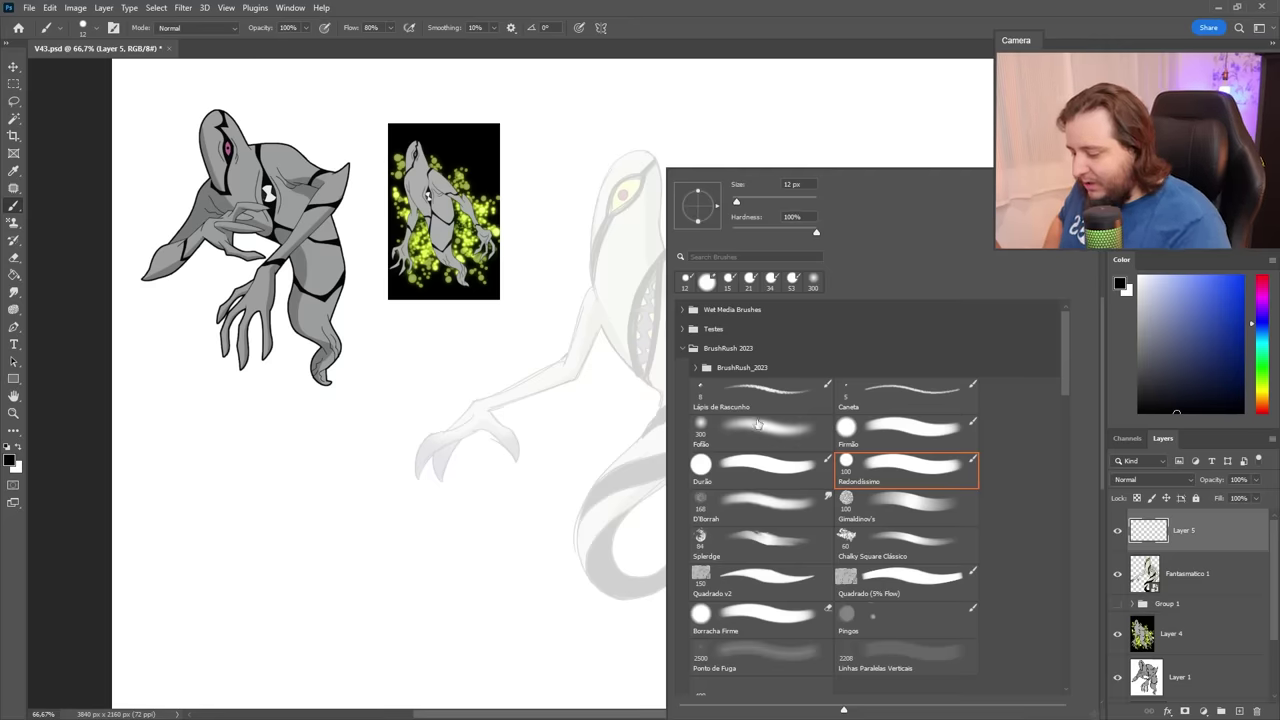
{"action": "left_click", "coordinate": [759, 406]}
{"action": "left_click", "coordinate": [798, 55]}
{"action": "key", "text": "z"}
{"action": "left_click_drag", "start_coordinate": [688, 276], "coordinate": [705, 322]}
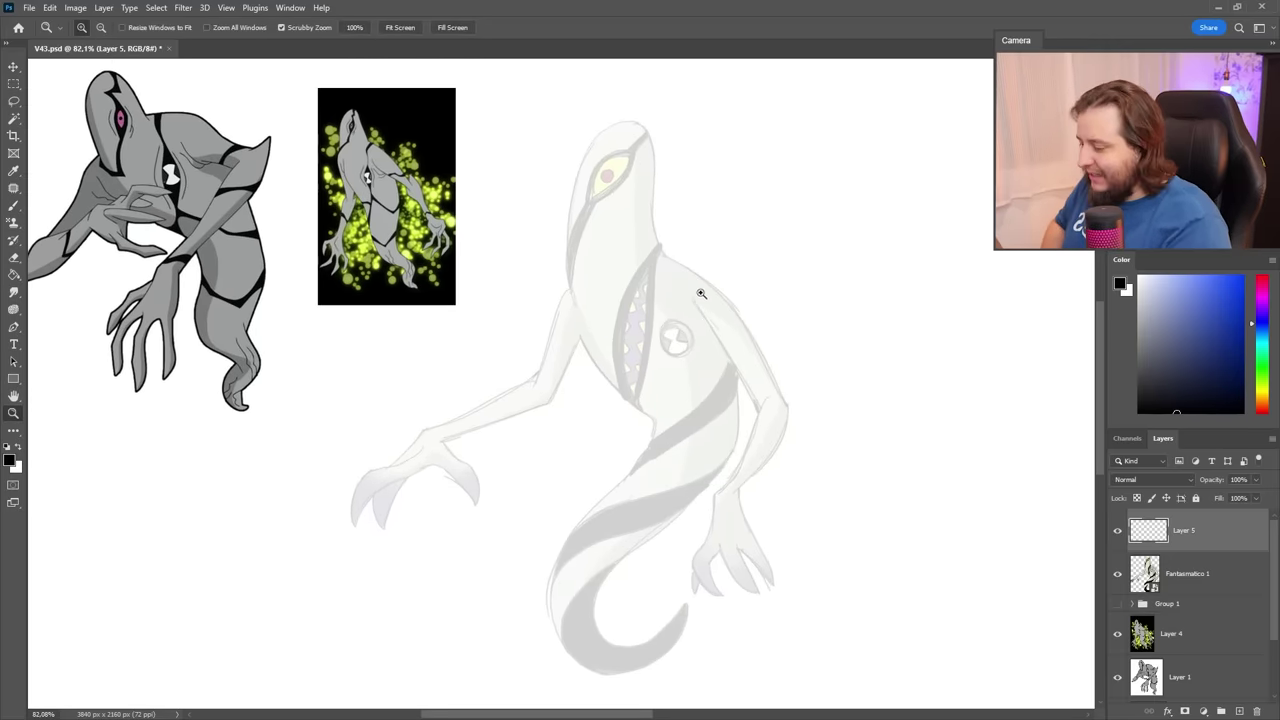
{"action": "key", "text": "b"}
{"action": "mouse_move", "coordinate": [708, 252]}
{"action": "left_mouse_down"}
{"action": "mouse_move", "coordinate": [748, 331]}
{"action": "mouse_move", "coordinate": [753, 436]}
{"action": "mouse_move", "coordinate": [788, 441]}
{"action": "left_mouse_up"}
{"action": "key", "text": "ctrl+z"}
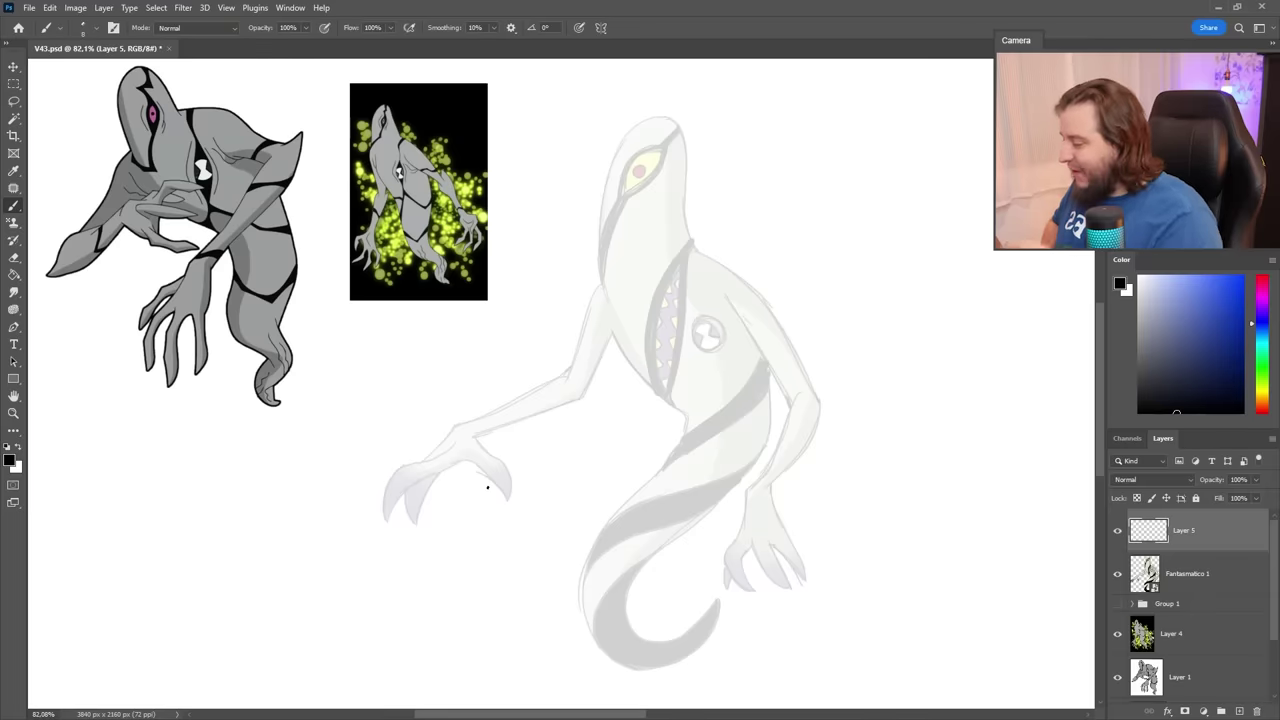
Trace the back of the faded figure's head on Layer 5 in black, from the base of the neck up over the crown.
{"action": "right_click", "coordinate": [706, 268]}
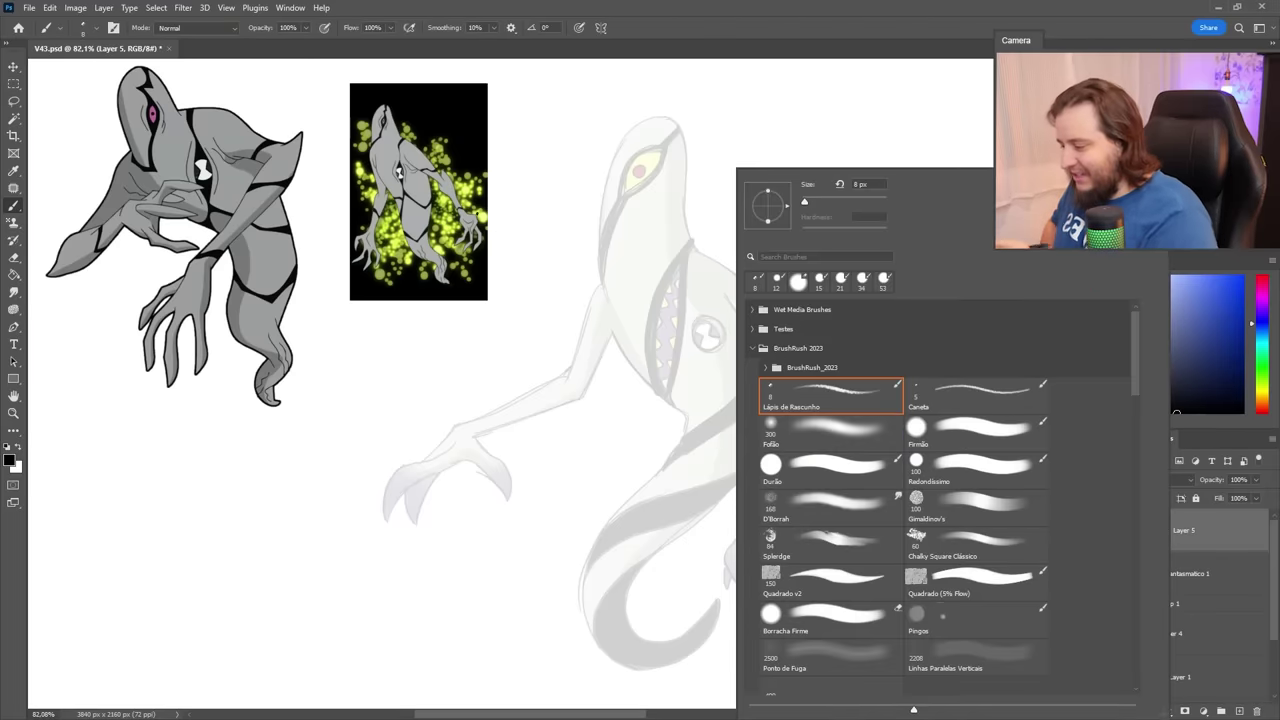
{"action": "left_click_drag", "start_coordinate": [489, 242], "coordinate": [575, 390]}
{"action": "key", "text": "ctrl+z"}
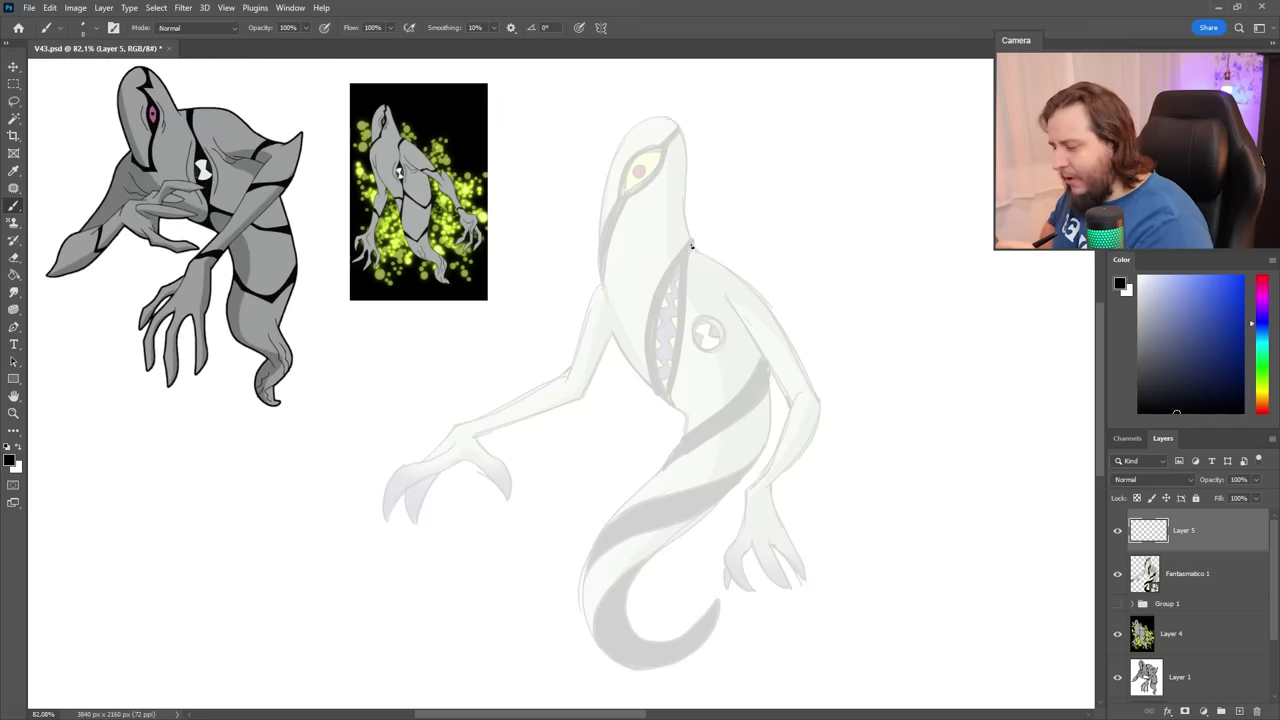
{"action": "left_click_drag", "start_coordinate": [689, 238], "coordinate": [685, 181]}
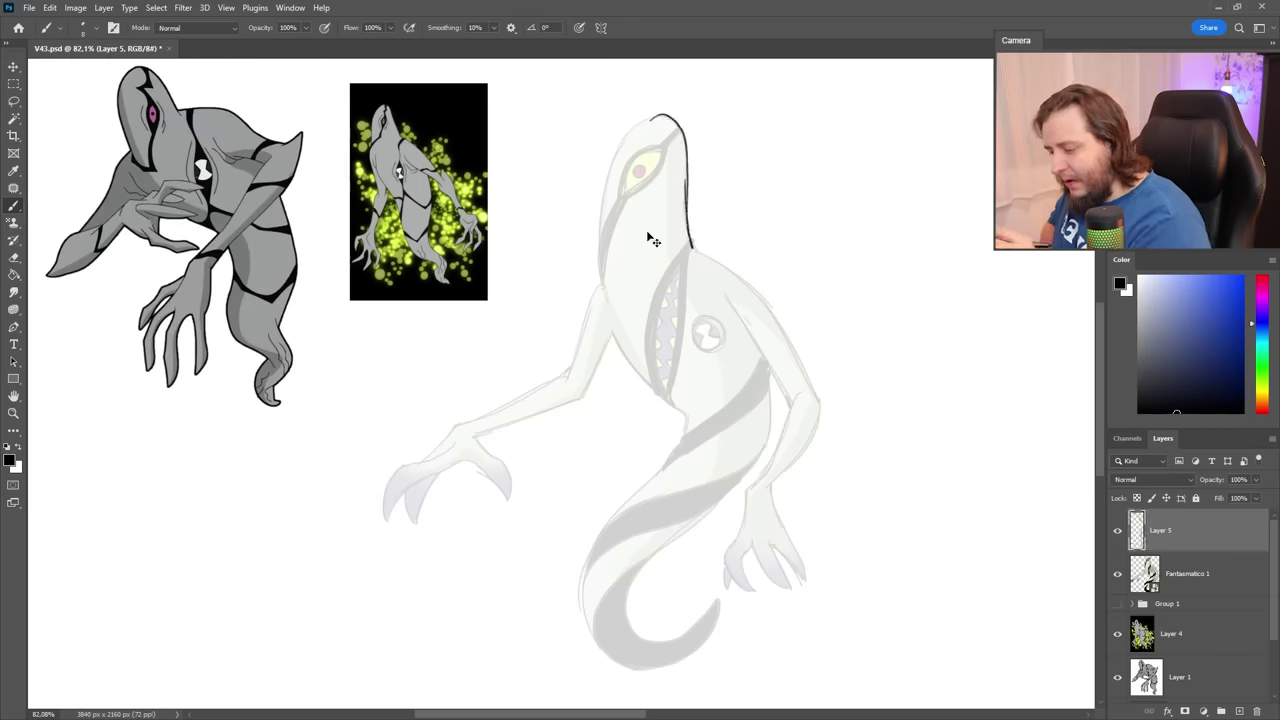
Redraw the crown of the head outline over the faded sketch and set the eraser size to 69 px.
{"action": "key", "text": "ctrl+z"}
{"action": "left_click_drag", "start_coordinate": [676, 125], "coordinate": [624, 140]}
{"action": "key", "text": "ctrl+z"}
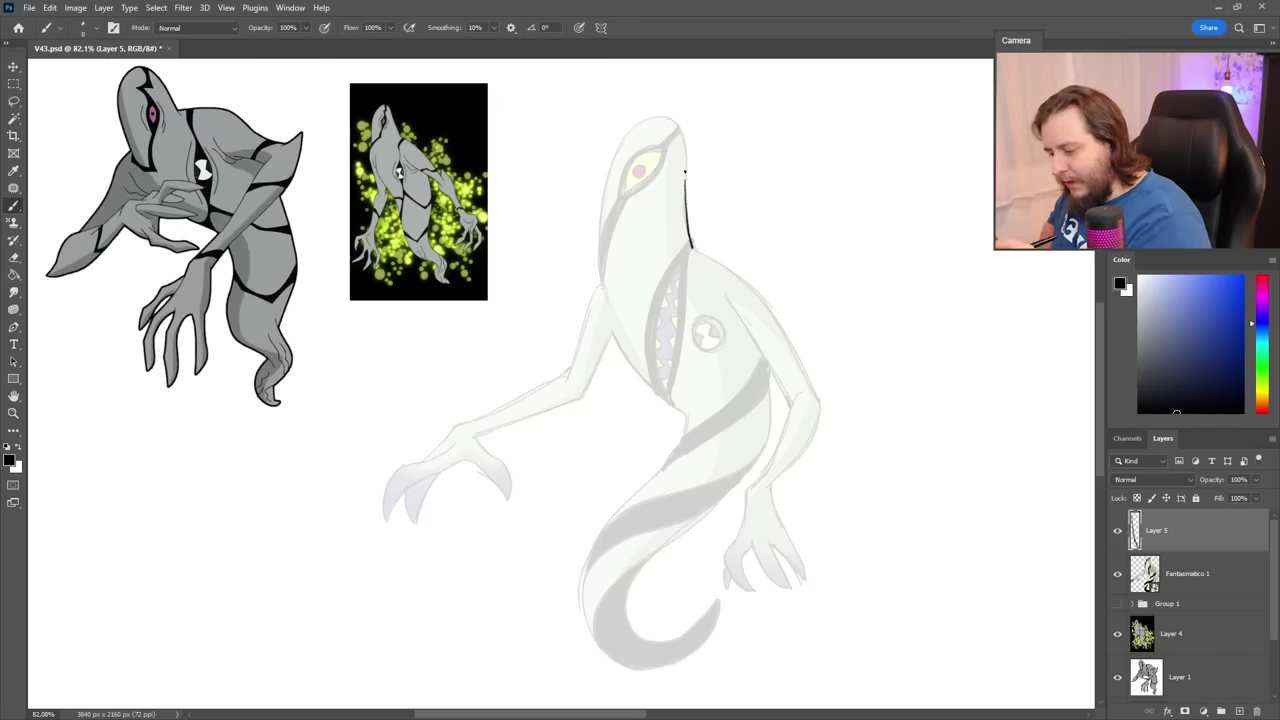
{"action": "mouse_move", "coordinate": [687, 168]}
{"action": "left_mouse_down"}
{"action": "mouse_move", "coordinate": [597, 194]}
{"action": "mouse_move", "coordinate": [596, 302]}
{"action": "left_mouse_up"}
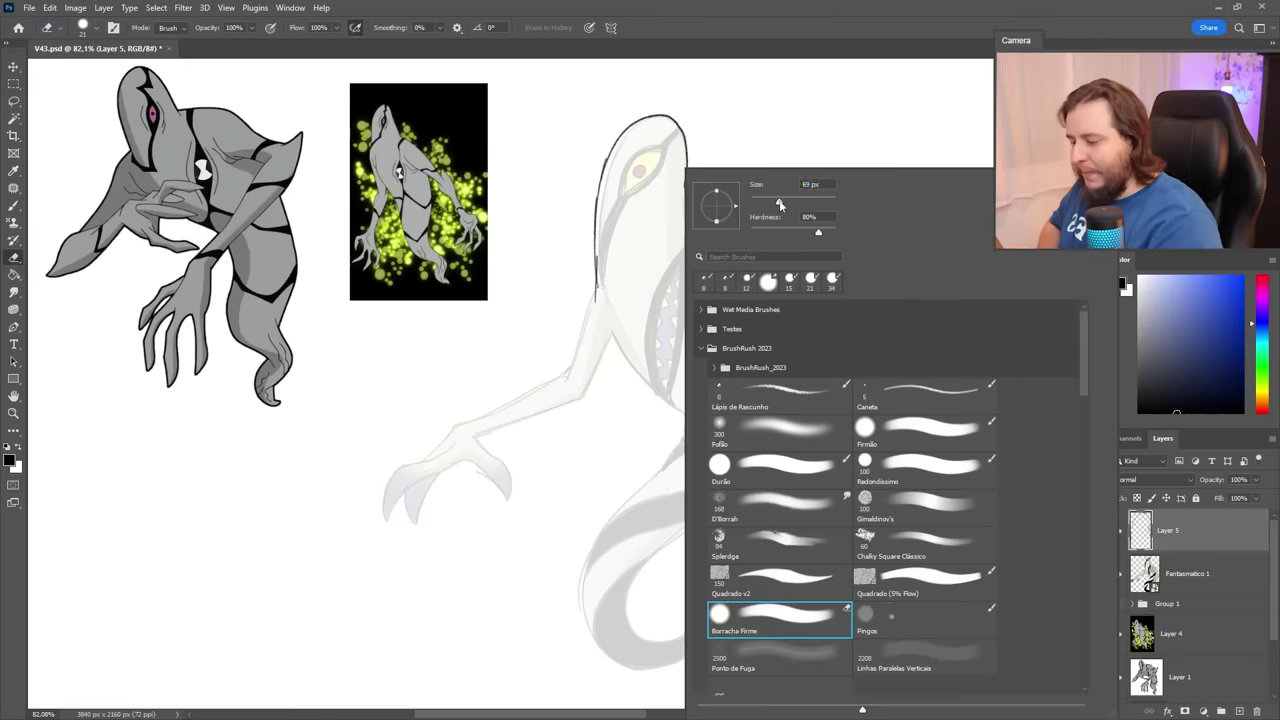
{"action": "left_click_drag", "start_coordinate": [596, 145], "coordinate": [593, 258]}
{"action": "key", "text": "ctrl+z"}
{"action": "key", "text": "ctrl+z"}
{"action": "key", "text": "b"}
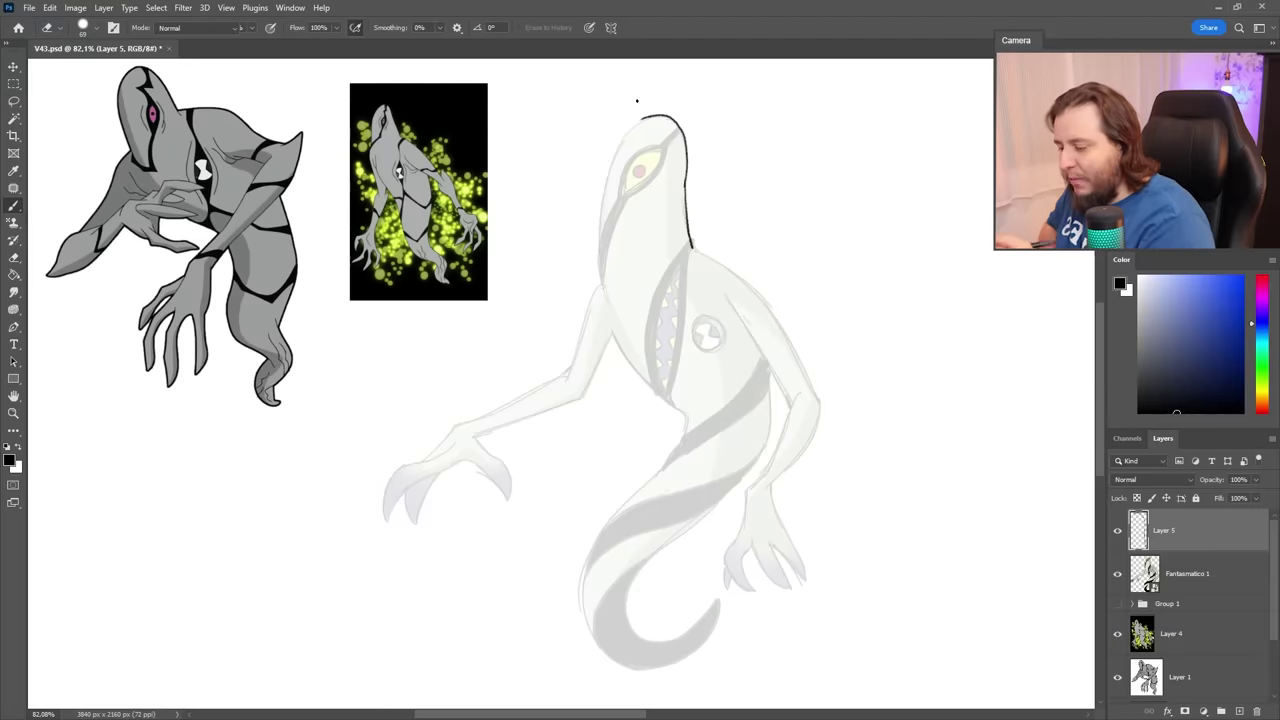
Draw the left side of the head and continue through the left shoulder and upper arm to the elbow.
{"action": "key", "text": "e"}
{"action": "mouse_move", "coordinate": [625, 137]}
{"action": "left_mouse_down"}
{"action": "mouse_move", "coordinate": [677, 114]}
{"action": "mouse_move", "coordinate": [647, 127]}
{"action": "mouse_move", "coordinate": [674, 121]}
{"action": "mouse_move", "coordinate": [603, 245]}
{"action": "mouse_move", "coordinate": [562, 370]}
{"action": "left_mouse_up"}
{"action": "key", "text": "b"}
{"action": "key", "text": "ctrl+z"}
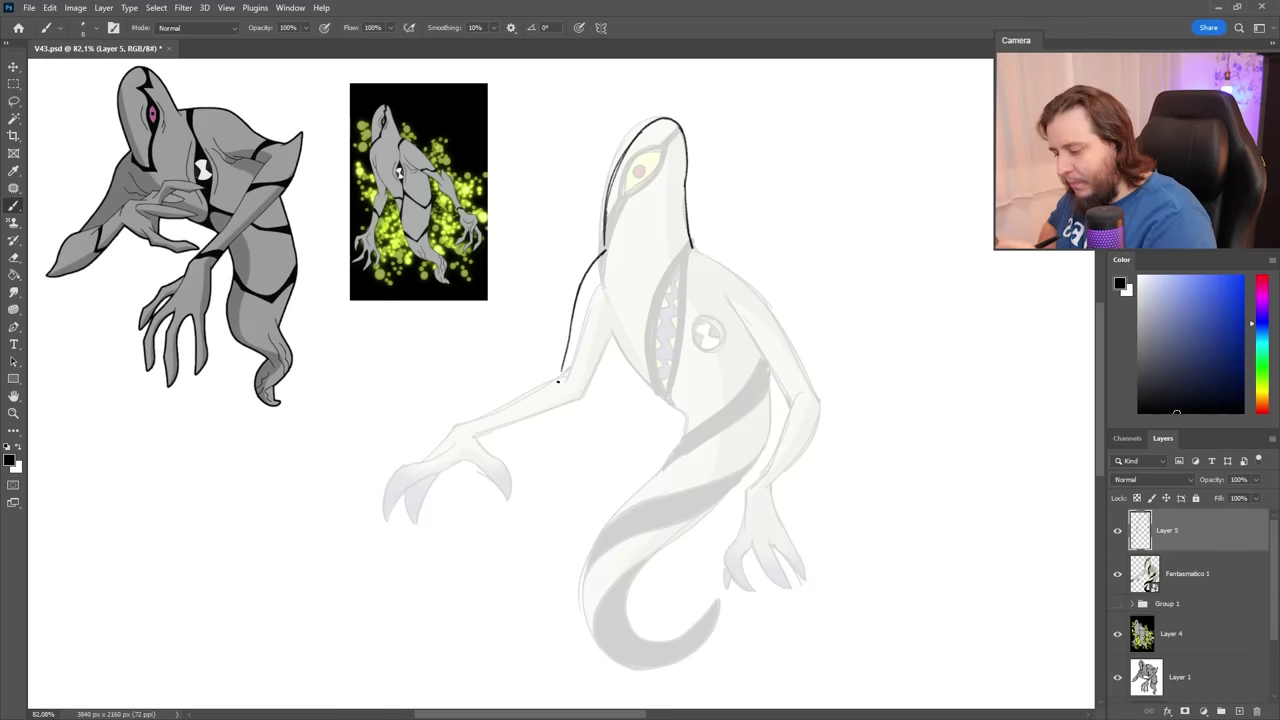
Outline the right shoulder and upper arm, and add the armpit curves on both sides of the chest.
{"action": "left_click_drag", "start_coordinate": [692, 247], "coordinate": [773, 317]}
{"action": "key", "text": "ctrl+z"}
{"action": "left_click_drag", "start_coordinate": [693, 248], "coordinate": [806, 369]}
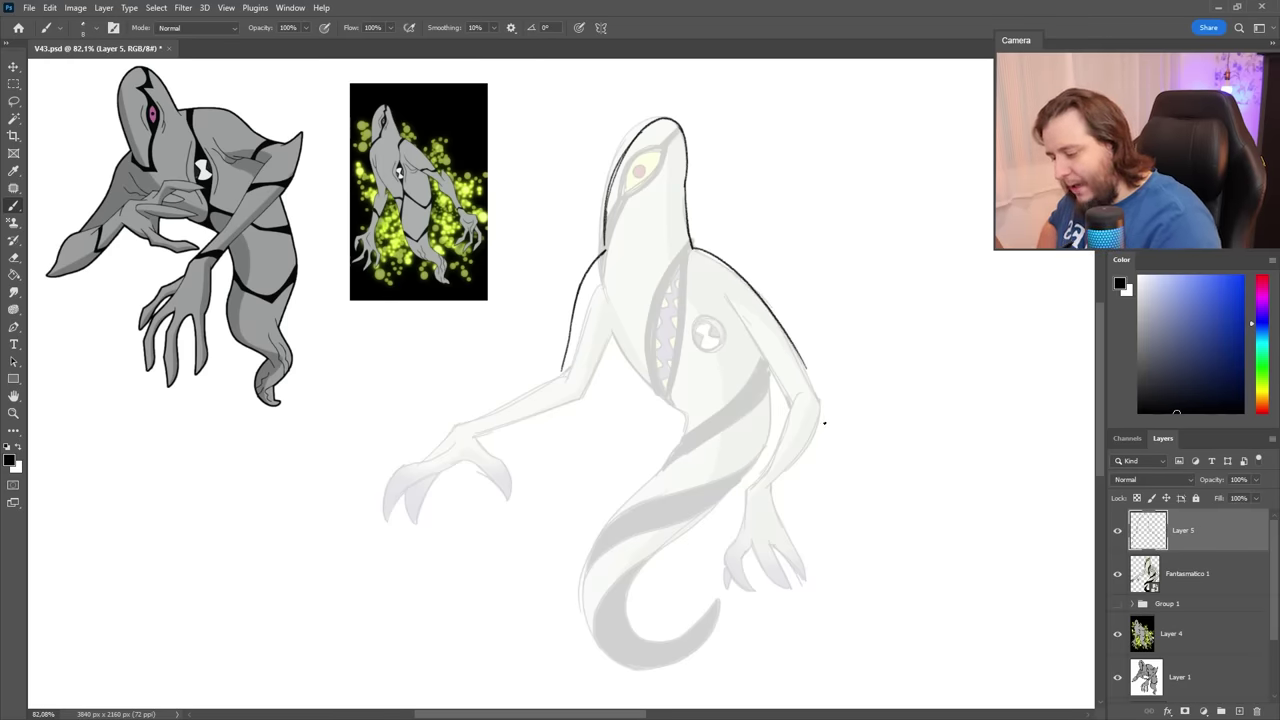
{"action": "mouse_move", "coordinate": [699, 290]}
{"action": "left_mouse_down"}
{"action": "mouse_move", "coordinate": [735, 343]}
{"action": "mouse_move", "coordinate": [782, 379]}
{"action": "left_mouse_up"}
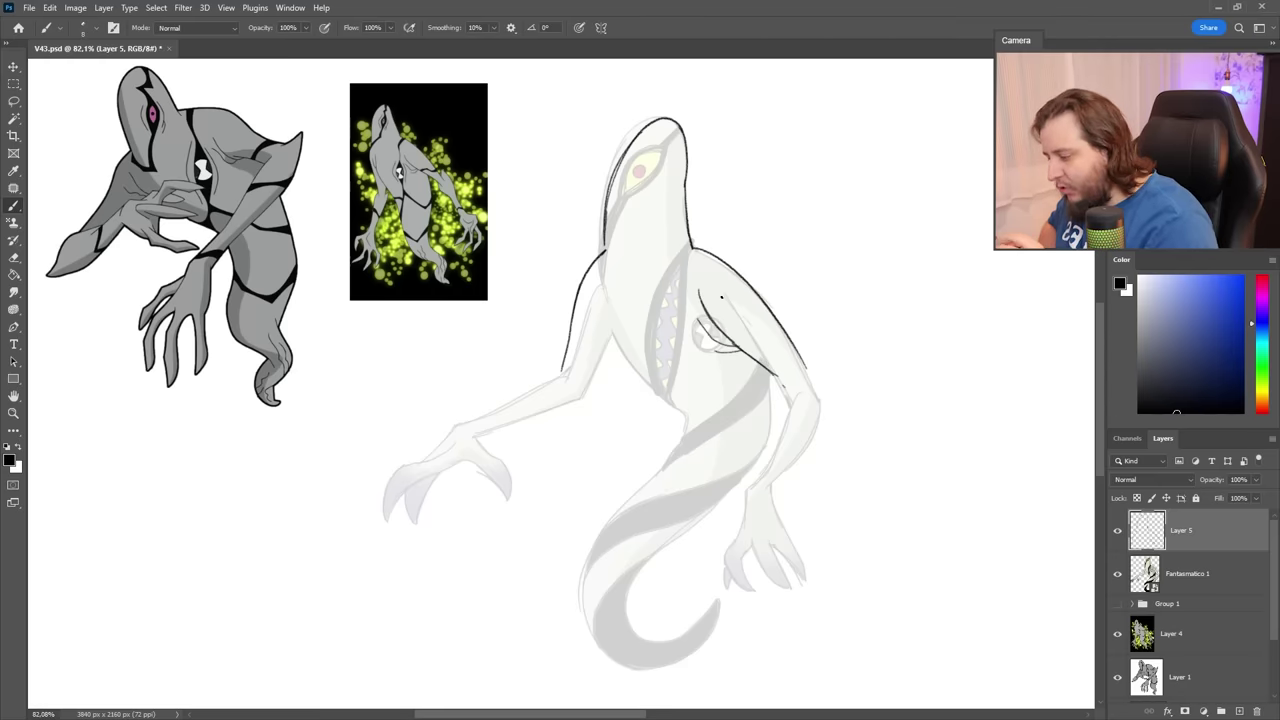
{"action": "left_click_drag", "start_coordinate": [612, 288], "coordinate": [626, 351]}
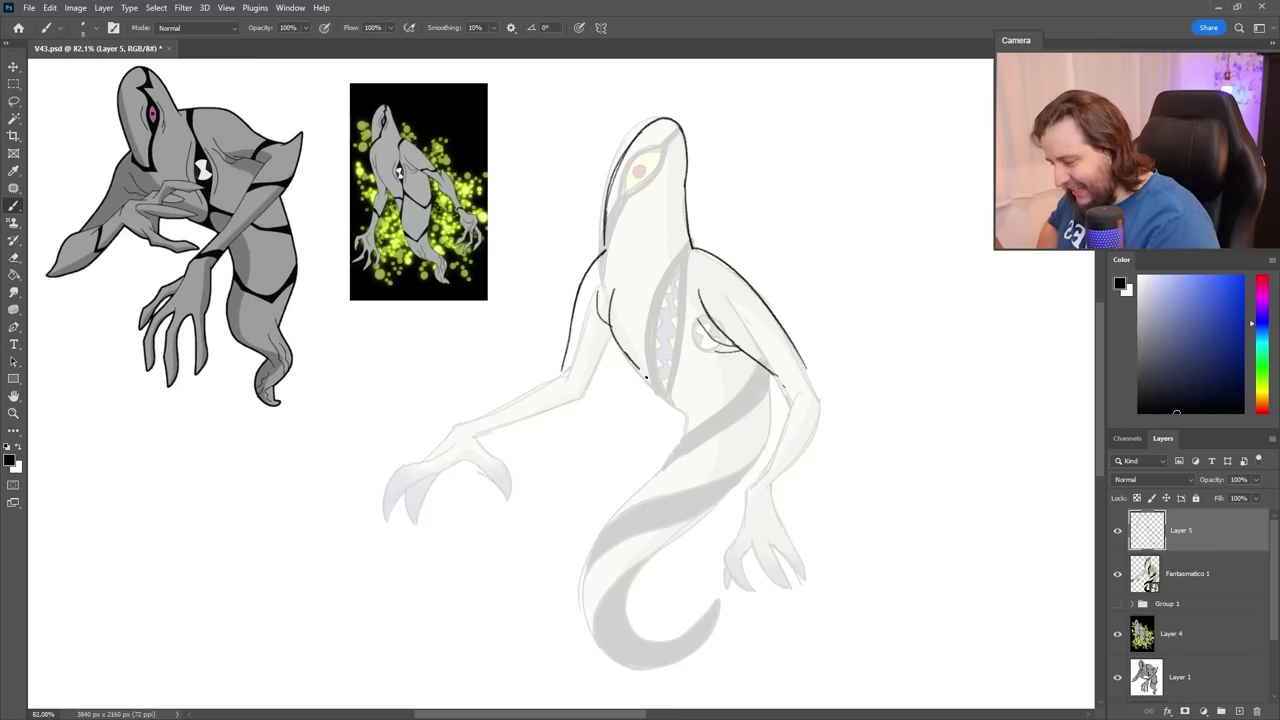
Draw both sides of the torso as flowing curves narrowing into the tail, replacing the rough lower left line.
{"action": "left_click_drag", "start_coordinate": [645, 377], "coordinate": [618, 543]}
{"action": "mouse_move", "coordinate": [770, 373]}
{"action": "left_mouse_down"}
{"action": "mouse_move", "coordinate": [771, 405]}
{"action": "mouse_move", "coordinate": [667, 568]}
{"action": "mouse_move", "coordinate": [648, 618]}
{"action": "left_mouse_up"}
{"action": "key", "text": "e"}
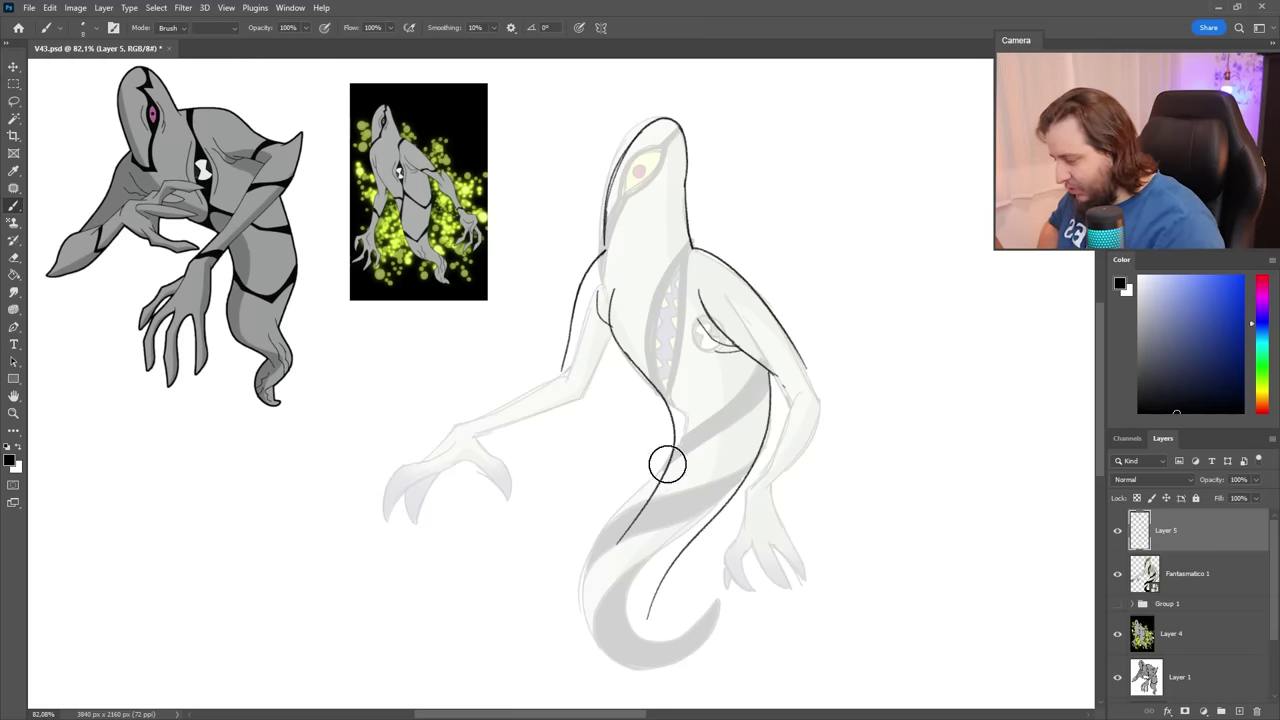
{"action": "left_click_drag", "start_coordinate": [624, 538], "coordinate": [656, 488]}
{"action": "key", "text": "b"}
{"action": "mouse_move", "coordinate": [673, 443]}
{"action": "left_mouse_down"}
{"action": "mouse_move", "coordinate": [603, 563]}
{"action": "mouse_move", "coordinate": [655, 663]}
{"action": "left_mouse_up"}
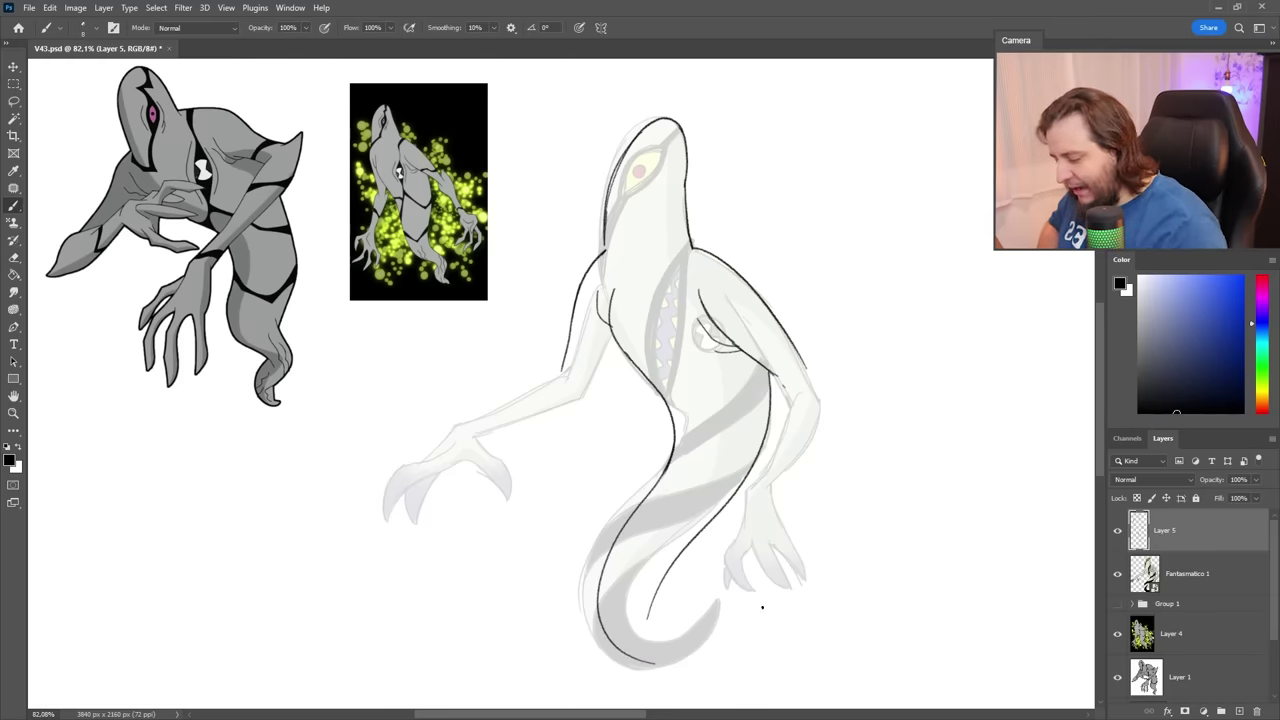
Extend the tail below the sketch's curl as a narrow wavy shape that ends in a small hook.
{"action": "key", "text": "space"}
{"action": "left_click_drag", "start_coordinate": [787, 546], "coordinate": [807, 491]}
{"action": "mouse_move", "coordinate": [695, 512]}
{"action": "left_mouse_down"}
{"action": "mouse_move", "coordinate": [716, 582]}
{"action": "mouse_move", "coordinate": [703, 645]}
{"action": "mouse_move", "coordinate": [716, 688]}
{"action": "left_mouse_up"}
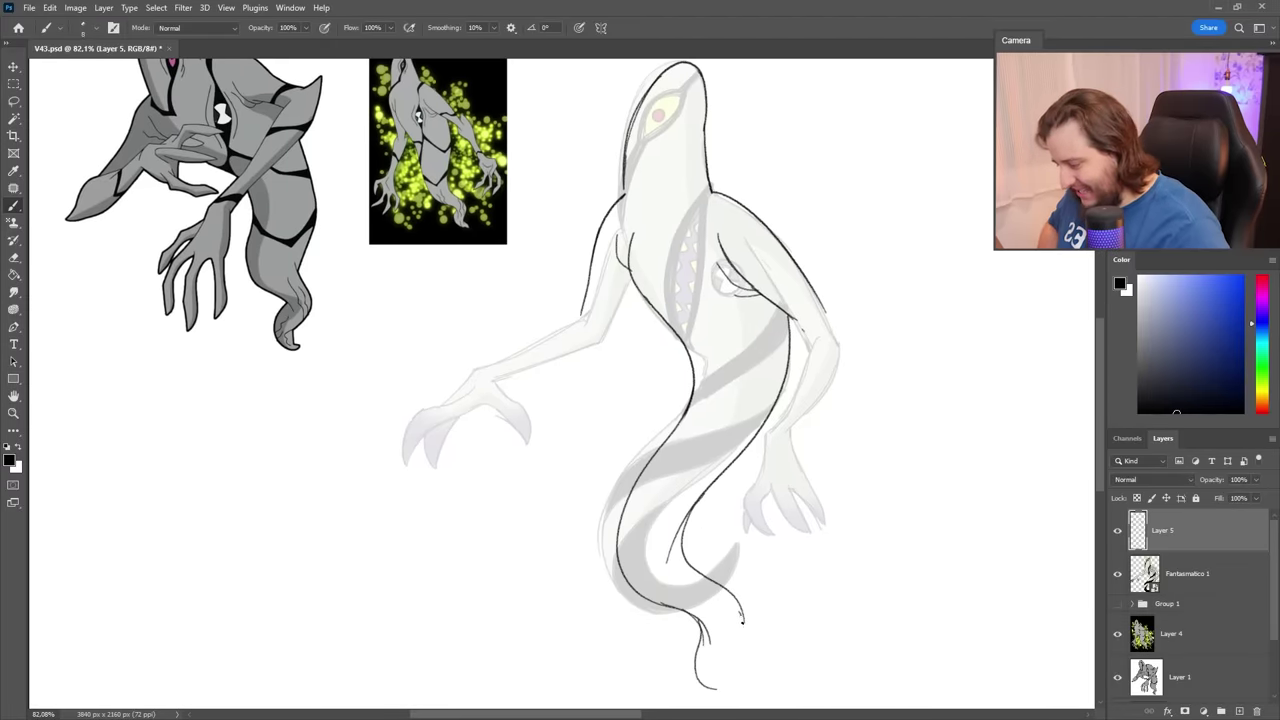
{"action": "key", "text": "ctrl+z"}
{"action": "left_click_drag", "start_coordinate": [742, 613], "coordinate": [722, 680]}
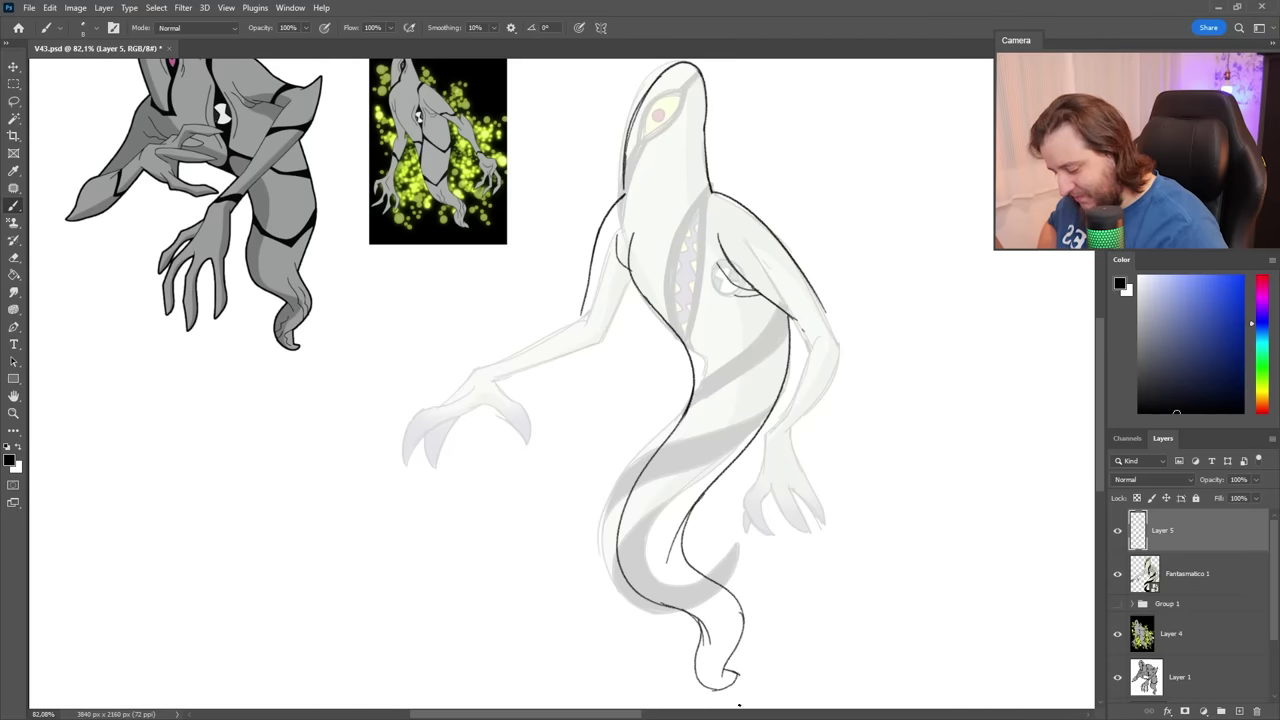
Redraw the tail tip with a cleaner point and add wavy fold lines inside the lower tail.
{"action": "key", "text": "ctrl+z"}
{"action": "left_click_drag", "start_coordinate": [724, 667], "coordinate": [739, 677]}
{"action": "key", "text": "ctrl+z"}
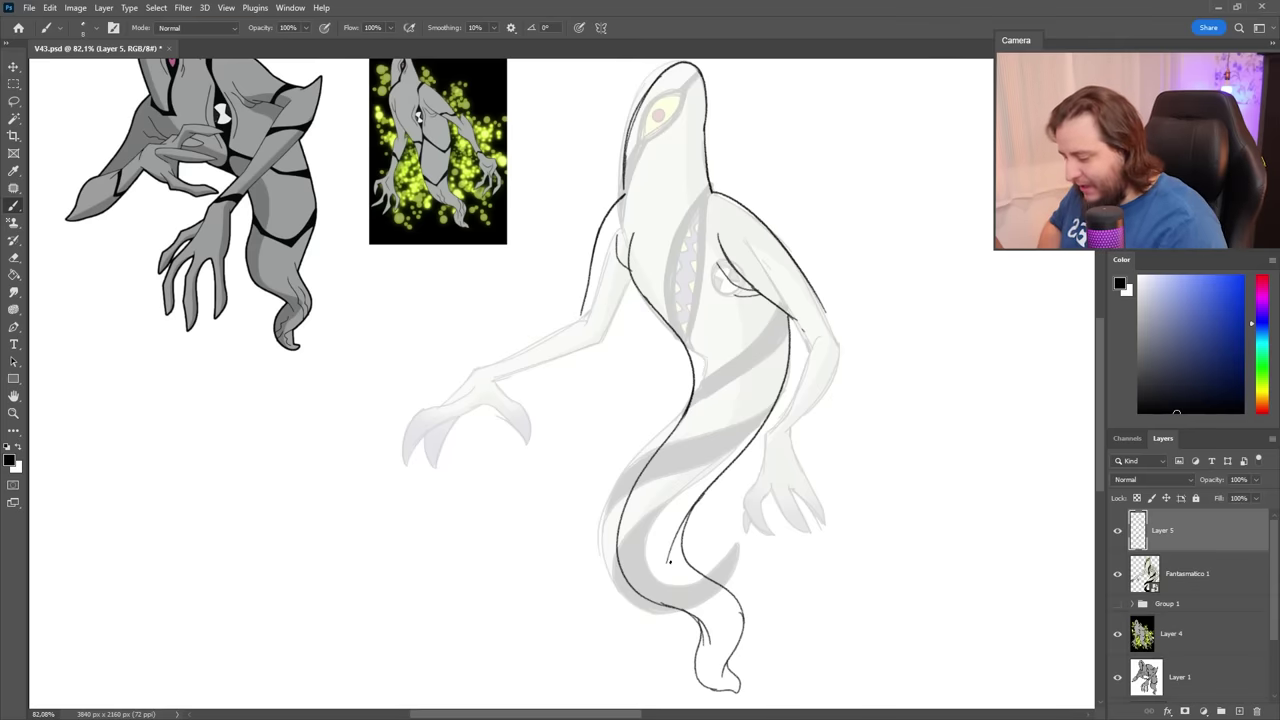
{"action": "key", "text": "ctrl+z"}
{"action": "left_click_drag", "start_coordinate": [656, 527], "coordinate": [668, 603]}
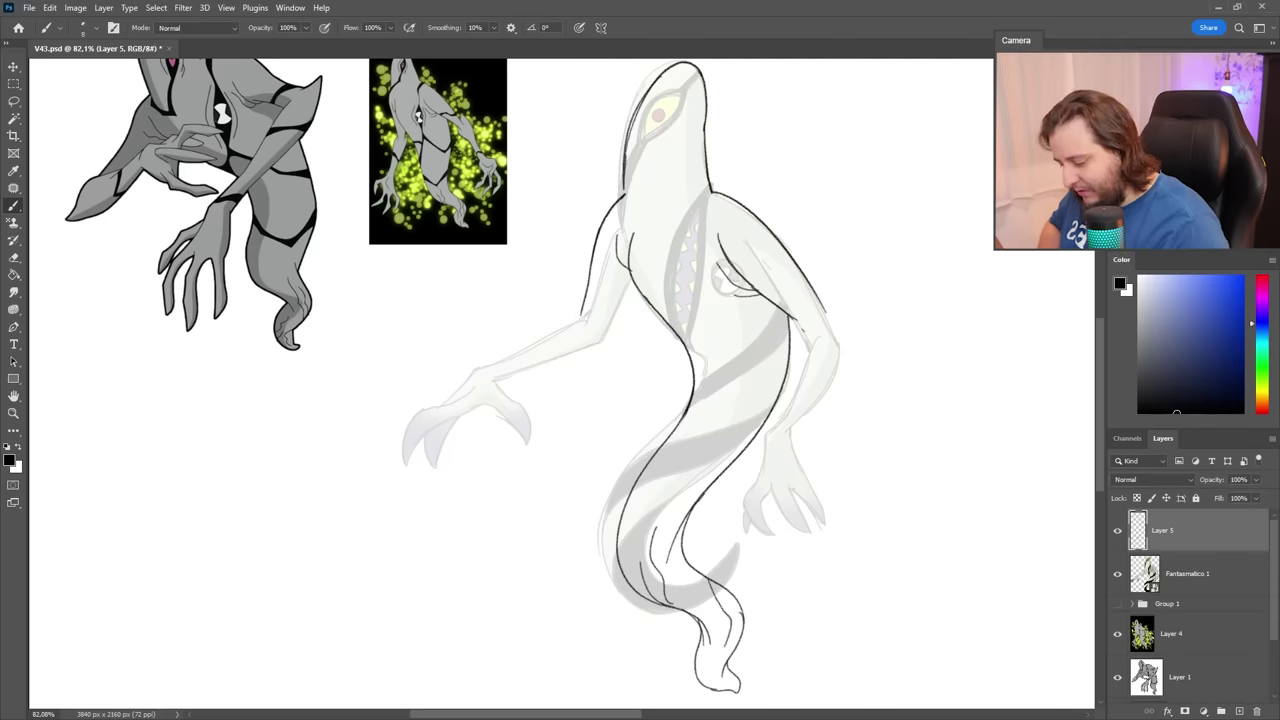
Outline the right forearm down to the wrist, with a pointed spike projecting outward from the elbow.
{"action": "left_click_drag", "start_coordinate": [843, 284], "coordinate": [857, 320]}
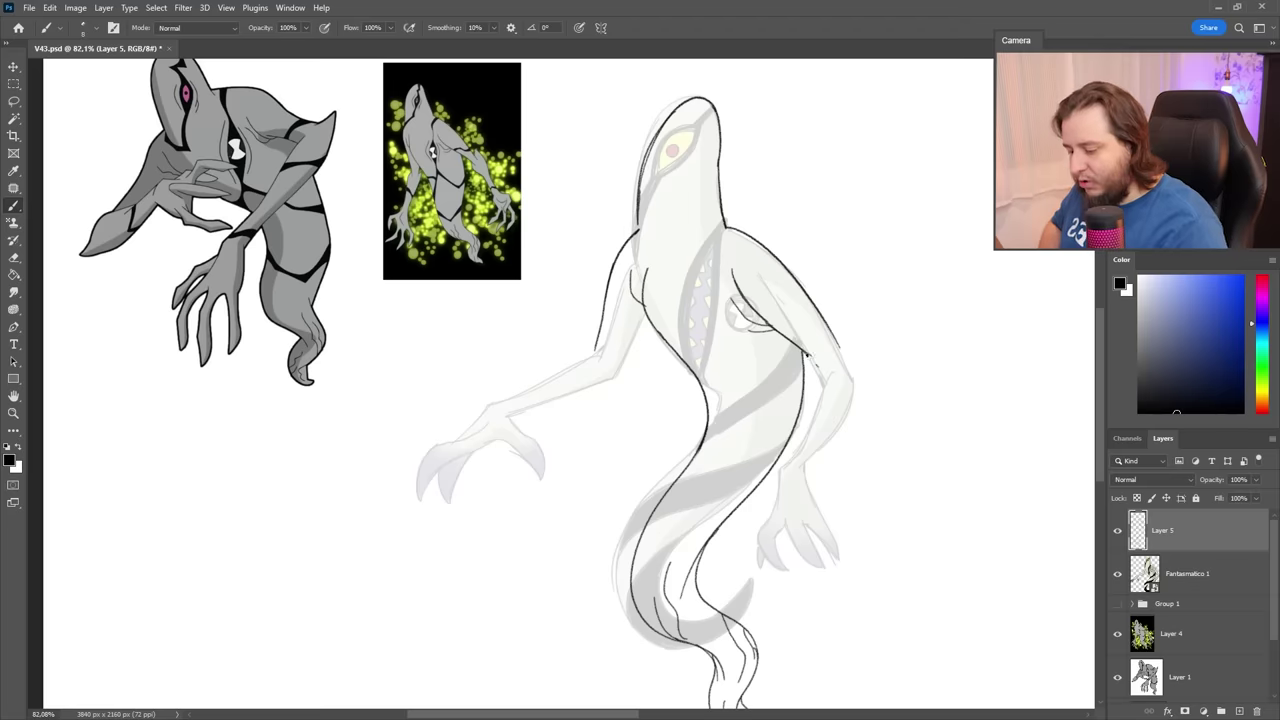
{"action": "left_click_drag", "start_coordinate": [849, 366], "coordinate": [775, 485]}
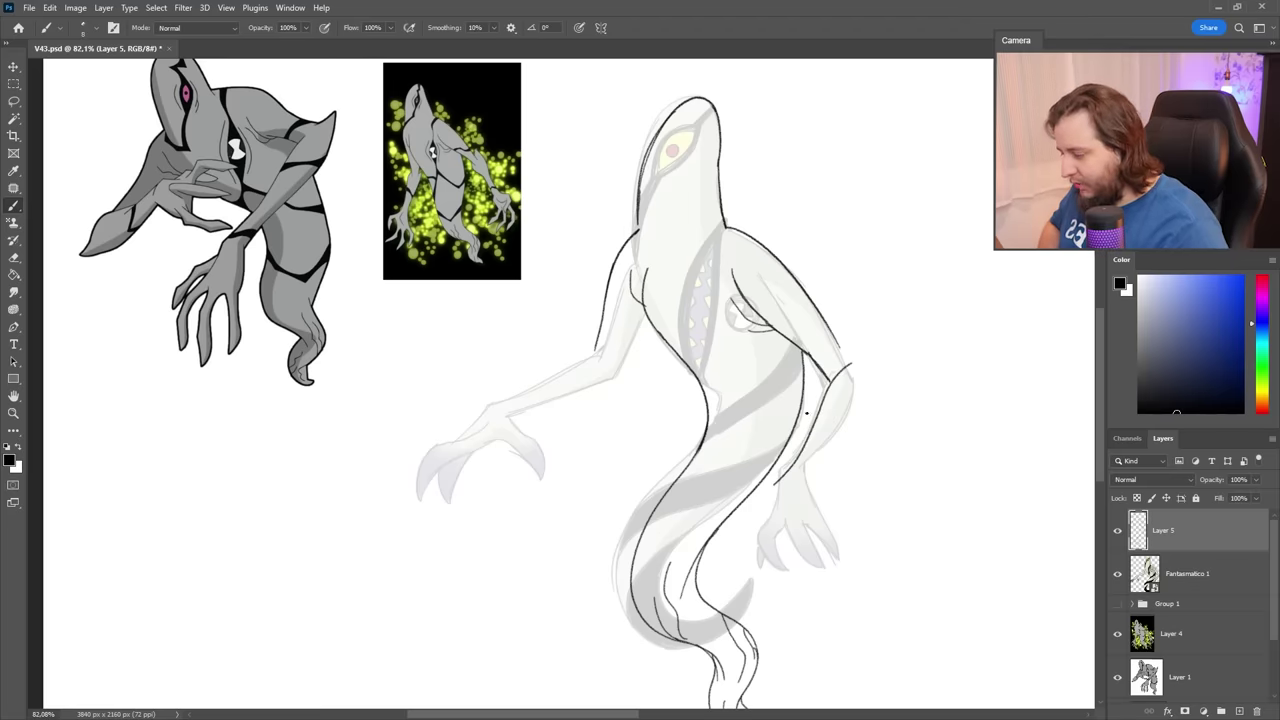
{"action": "mouse_move", "coordinate": [873, 347]}
{"action": "left_mouse_down"}
{"action": "mouse_move", "coordinate": [859, 393]}
{"action": "mouse_move", "coordinate": [880, 345]}
{"action": "left_mouse_up"}
{"action": "key", "text": "ctrl+z"}
{"action": "key", "text": "ctrl+z"}
{"action": "key", "text": "ctrl+z"}
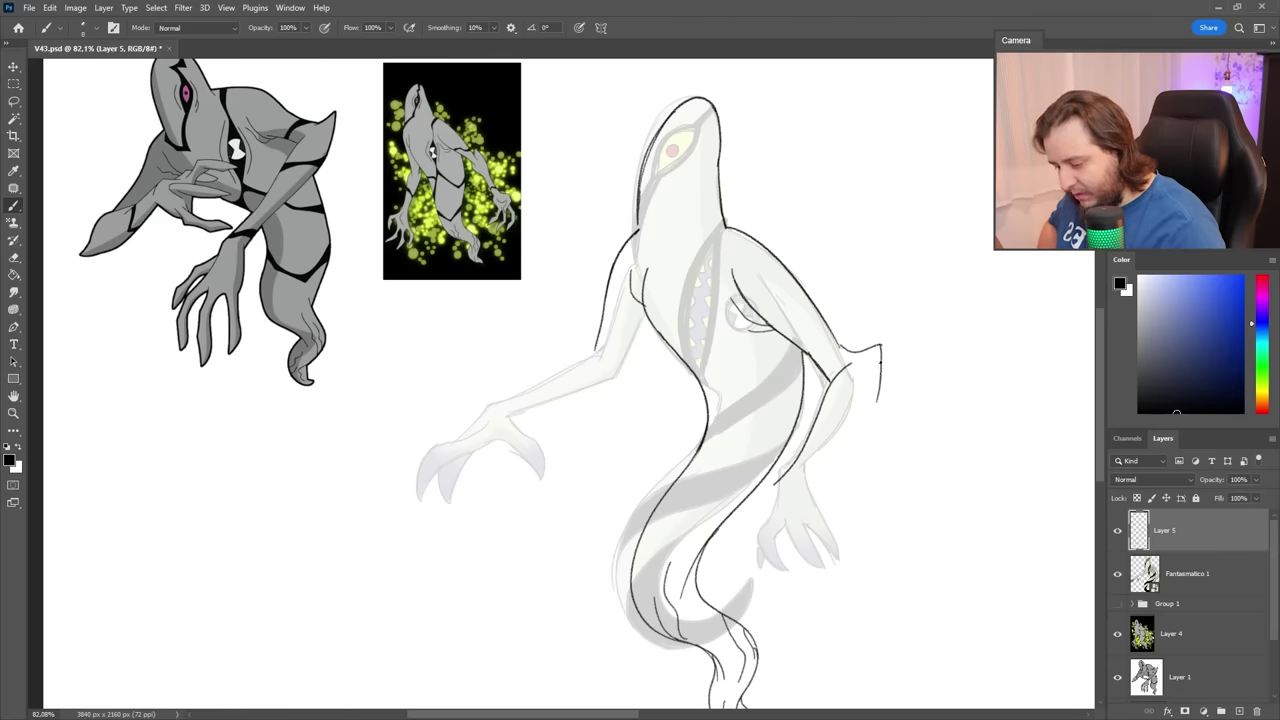
{"action": "left_click_drag", "start_coordinate": [878, 402], "coordinate": [796, 491]}
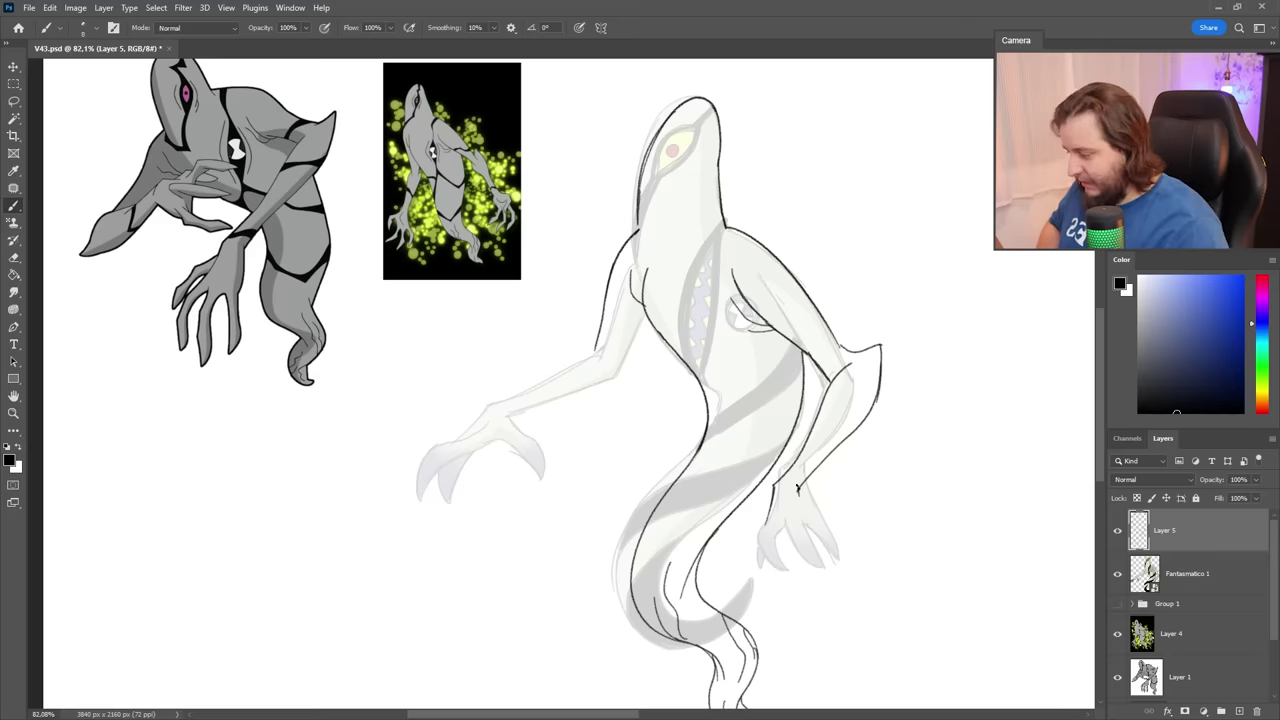
Draw the right hand hanging down with long thin fingers and a separate bent thumb.
{"action": "left_click_drag", "start_coordinate": [798, 486], "coordinate": [808, 564]}
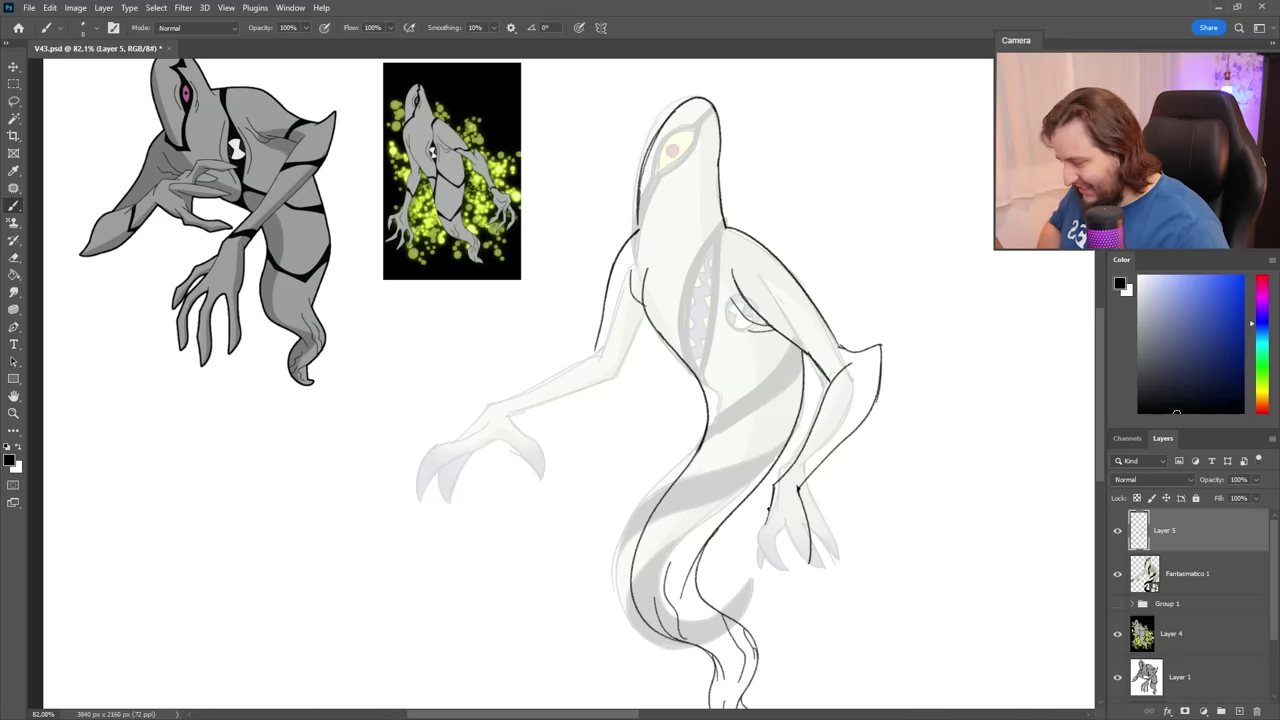
{"action": "left_click_drag", "start_coordinate": [768, 509], "coordinate": [749, 606]}
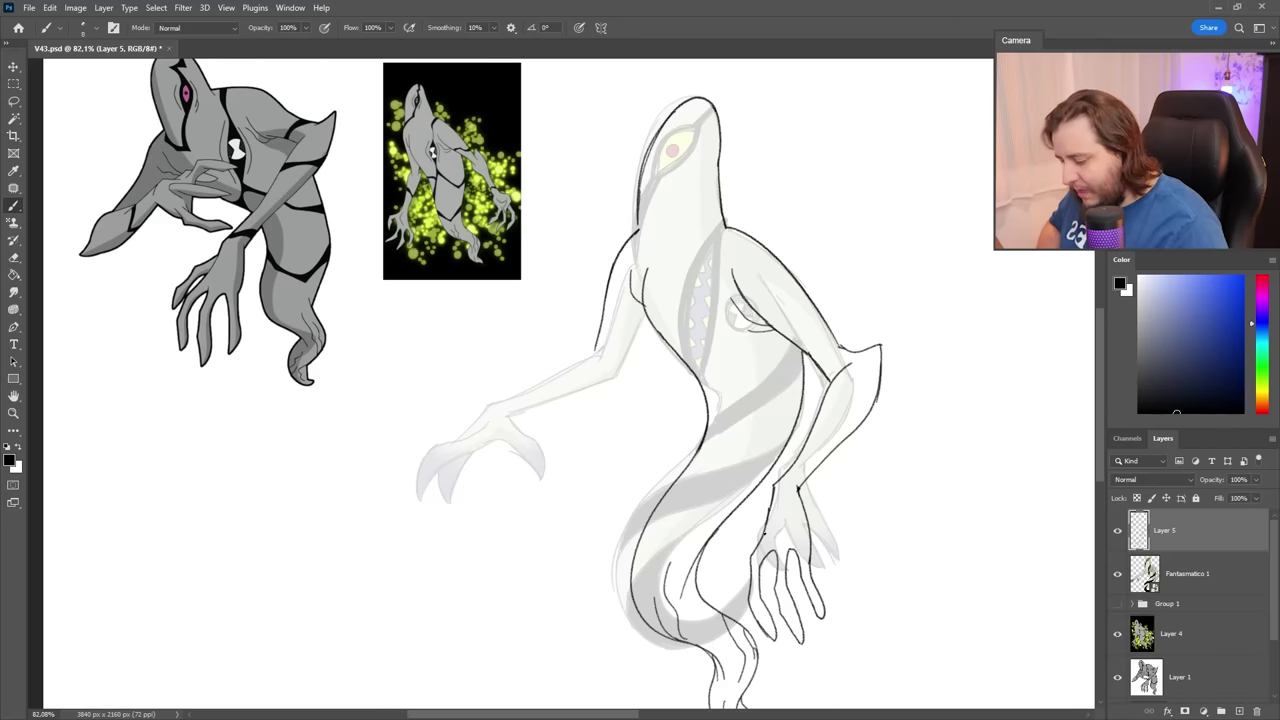
{"action": "left_click_drag", "start_coordinate": [753, 522], "coordinate": [735, 578]}
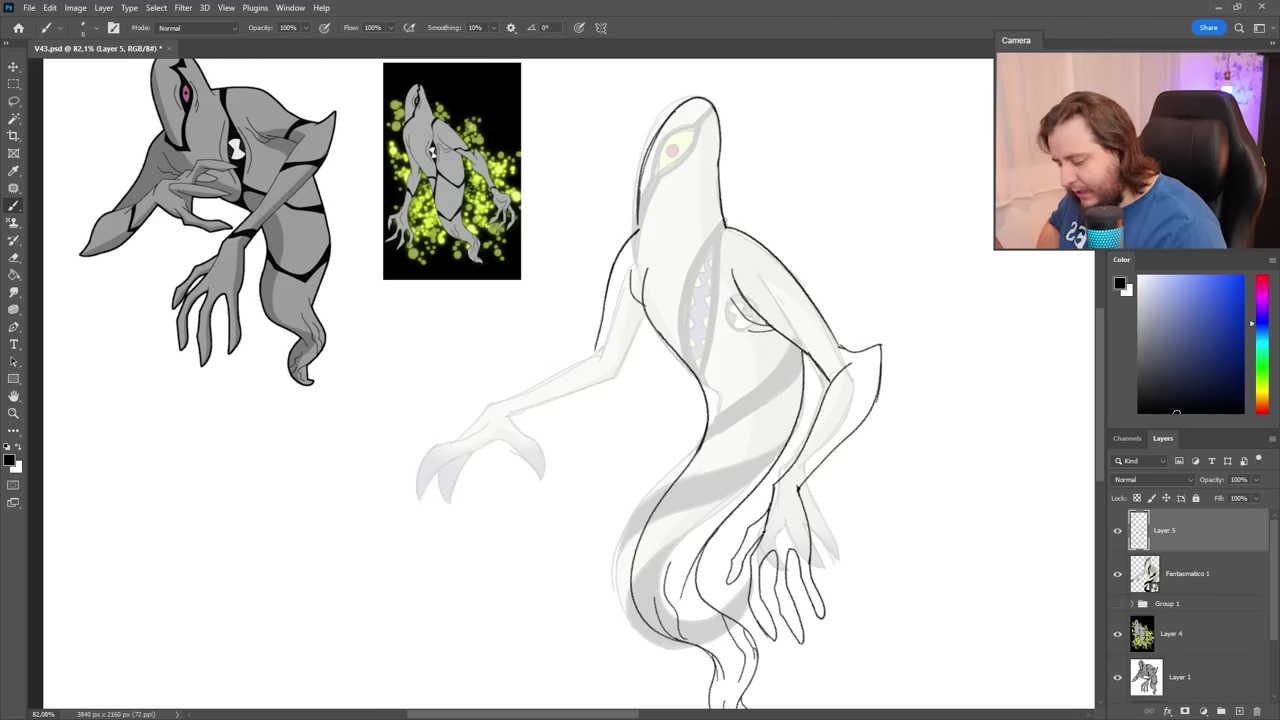
{"action": "key", "text": "ctrl+z"}
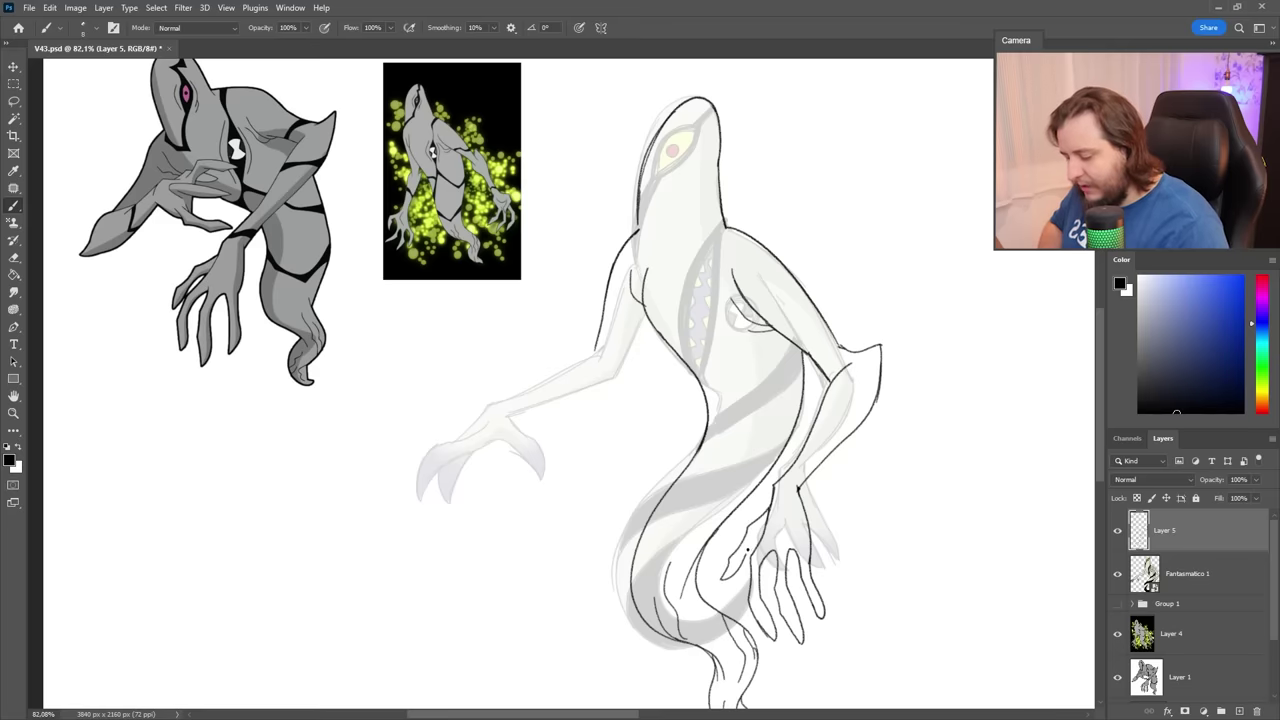
{"action": "key", "text": "ctrl+z"}
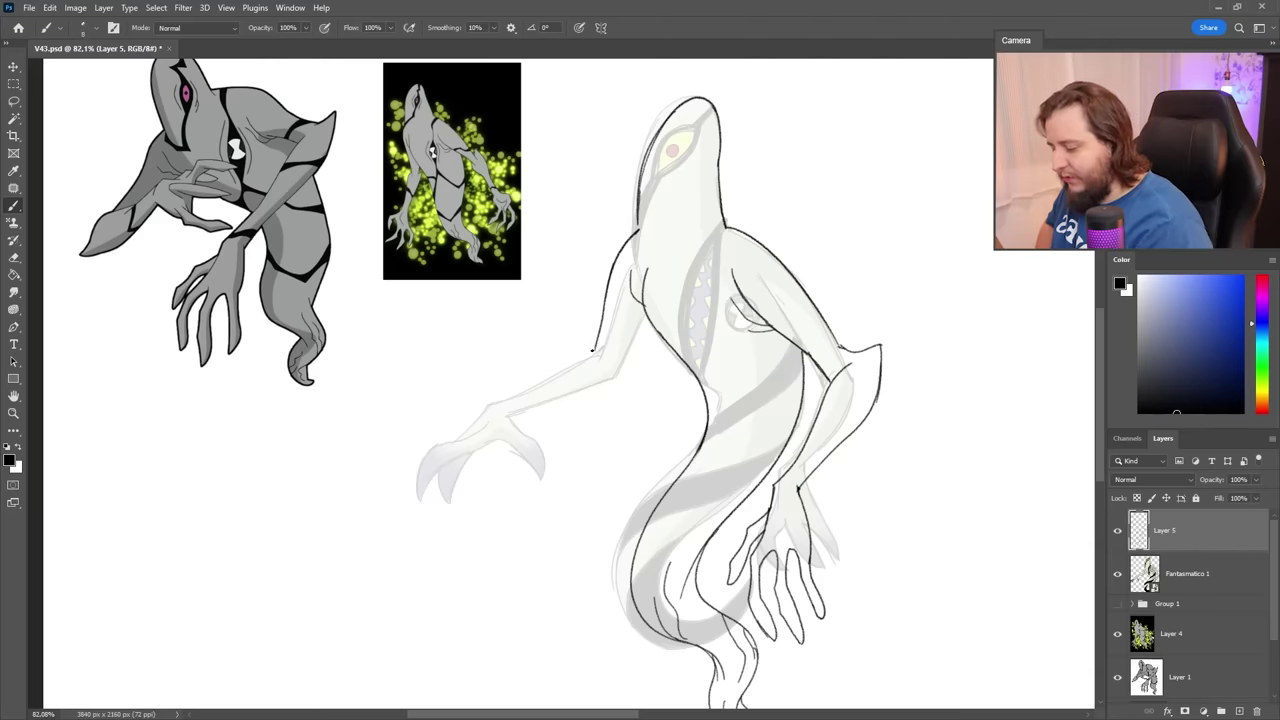
Outline the left forearm with its elbow spike, the back of the hand and the first bent finger.
{"action": "left_click_drag", "start_coordinate": [597, 345], "coordinate": [517, 389]}
{"action": "key", "text": "ctrl+z"}
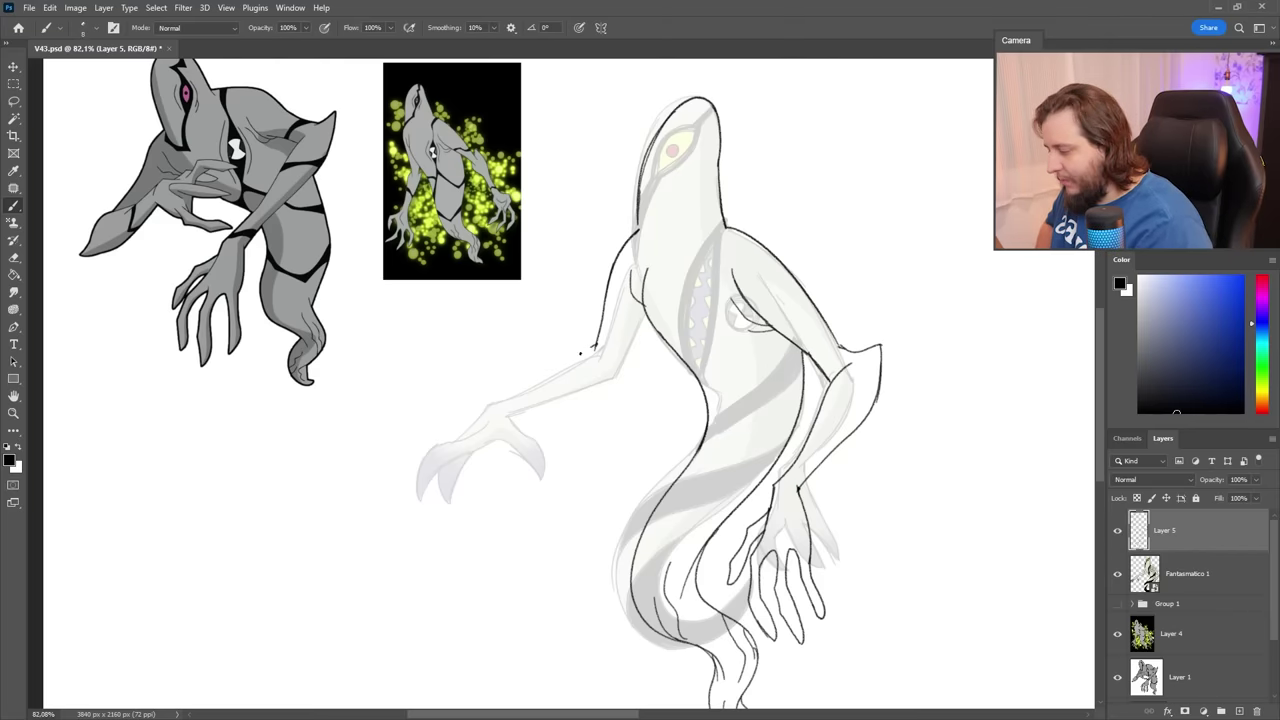
{"action": "mouse_move", "coordinate": [595, 350]}
{"action": "left_mouse_down"}
{"action": "mouse_move", "coordinate": [486, 396]}
{"action": "mouse_move", "coordinate": [497, 411]}
{"action": "mouse_move", "coordinate": [461, 414]}
{"action": "mouse_move", "coordinate": [448, 438]}
{"action": "mouse_move", "coordinate": [441, 425]}
{"action": "mouse_move", "coordinate": [452, 477]}
{"action": "left_mouse_up"}
{"action": "key", "text": "e"}
{"action": "key", "text": "b"}
{"action": "key", "text": "e"}
{"action": "key", "text": "b"}
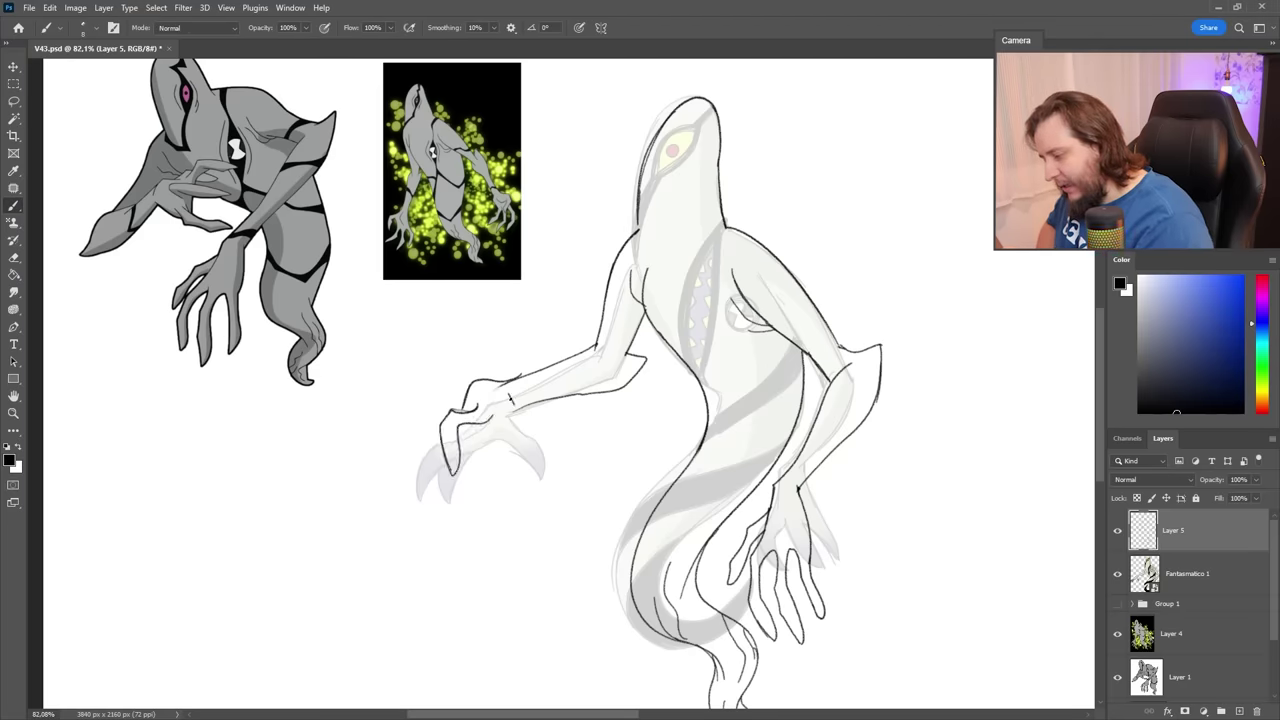
Add the remaining long, bent fingers and the thumb to the left hand.
{"action": "mouse_move", "coordinate": [440, 446]}
{"action": "left_mouse_down"}
{"action": "mouse_move", "coordinate": [448, 470]}
{"action": "mouse_move", "coordinate": [425, 476]}
{"action": "mouse_move", "coordinate": [452, 502]}
{"action": "left_mouse_up"}
{"action": "key", "text": "ctrl+z"}
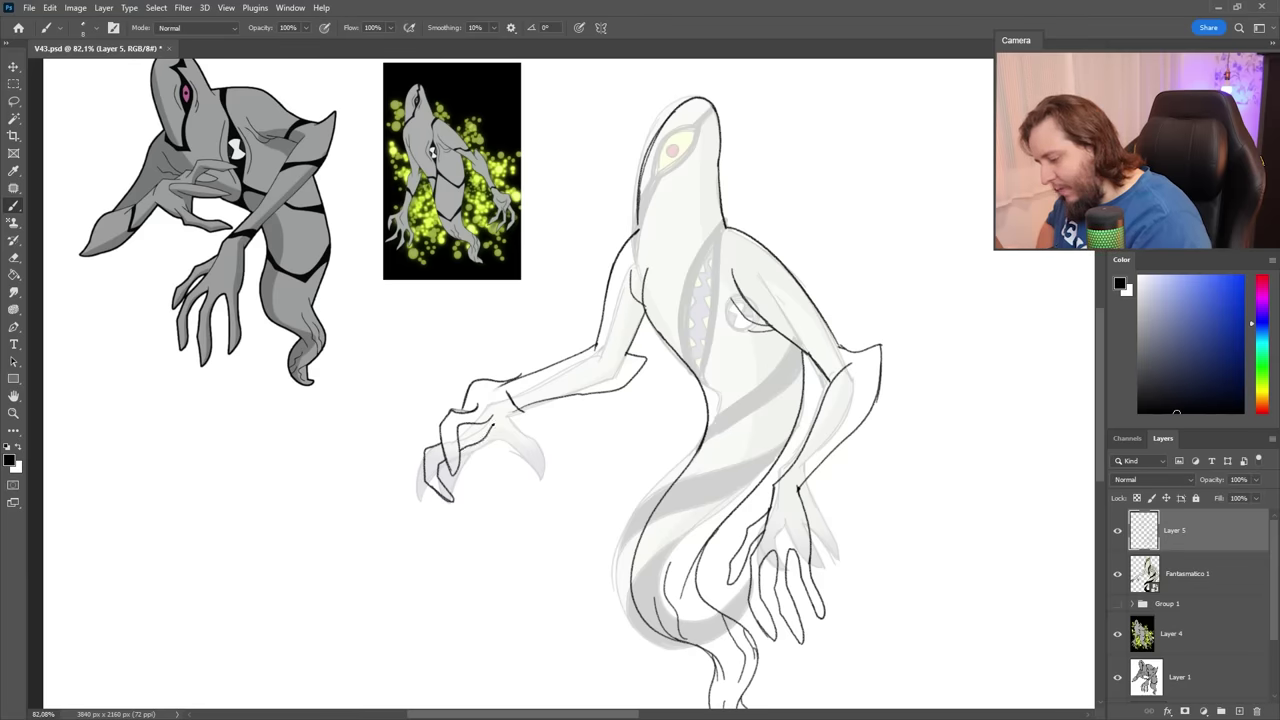
{"action": "left_click_drag", "start_coordinate": [462, 452], "coordinate": [478, 526]}
{"action": "mouse_move", "coordinate": [522, 410]}
{"action": "left_mouse_down"}
{"action": "mouse_move", "coordinate": [527, 442]}
{"action": "mouse_move", "coordinate": [540, 428]}
{"action": "mouse_move", "coordinate": [492, 429]}
{"action": "left_mouse_up"}
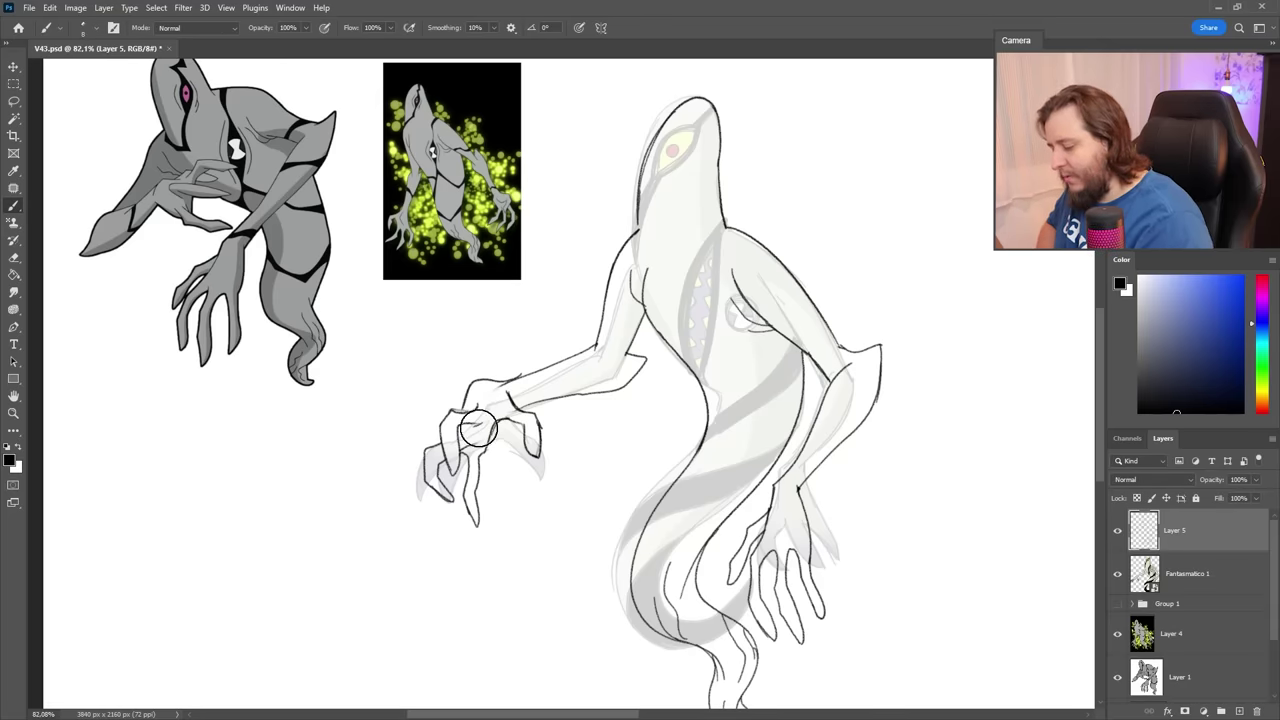
Erase the stray lines inside the left hand and redraw its knuckles with more angular strokes.
{"action": "right_click", "coordinate": [474, 426]}
{"action": "key", "text": "Escape"}
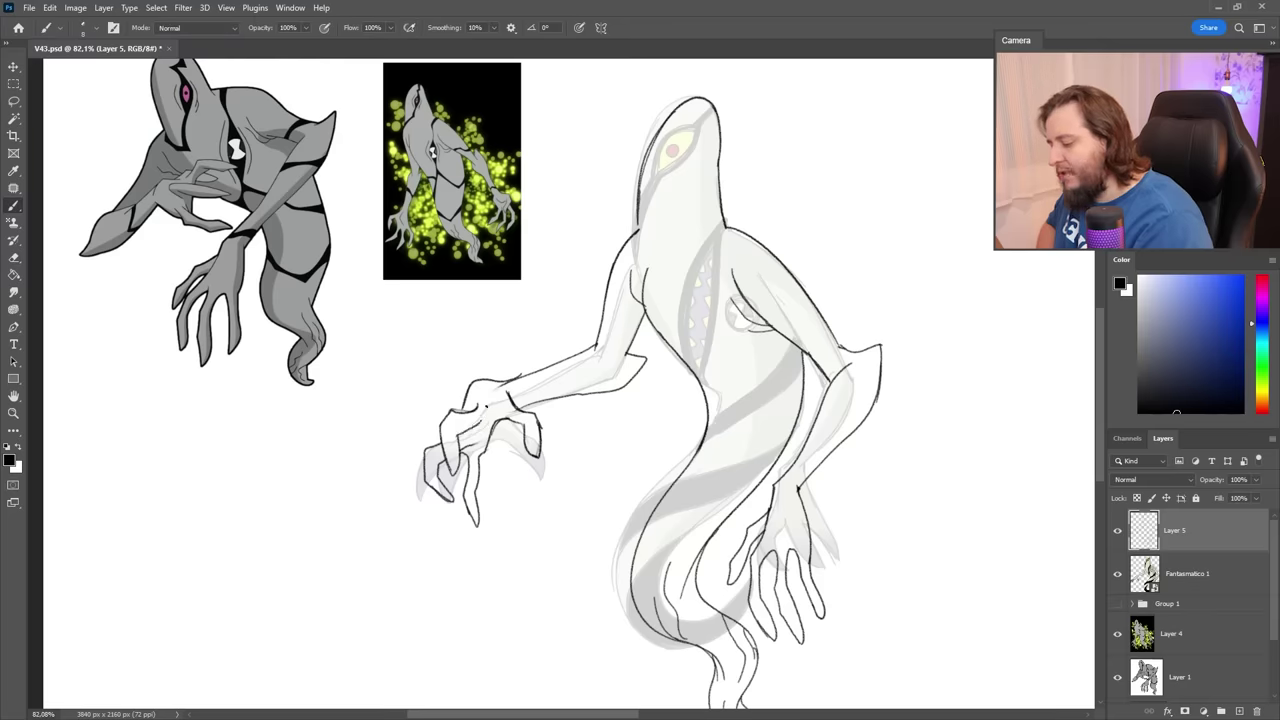
{"action": "key", "text": "e"}
{"action": "left_click_drag", "start_coordinate": [482, 398], "coordinate": [475, 408]}
{"action": "key", "text": "b"}
{"action": "key", "text": "ctrl+z"}
{"action": "key", "text": "ctrl+z"}
{"action": "key", "text": "ctrl+z"}
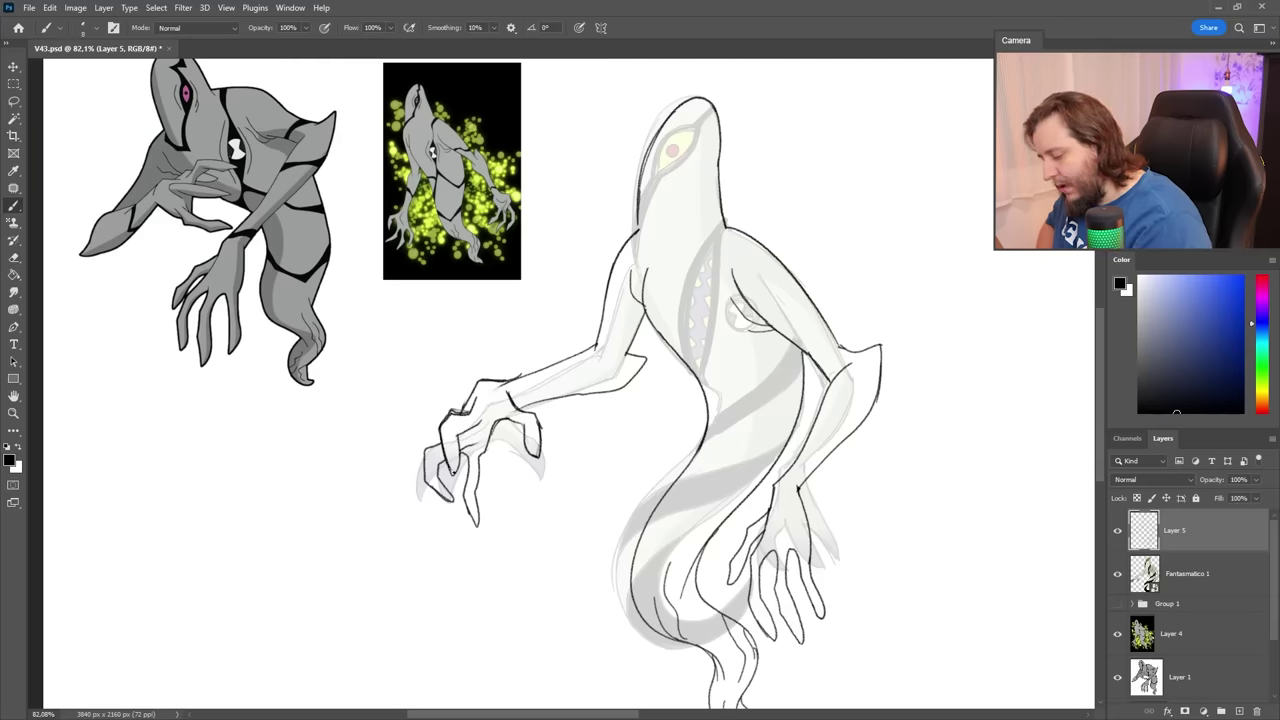
Rework the left hand's finger outlines with darker, more angular strokes, erasing the overlapping lines.
{"action": "key", "text": "e"}
{"action": "key", "text": "b"}
{"action": "left_click_drag", "start_coordinate": [457, 450], "coordinate": [460, 480]}
{"action": "left_click_drag", "start_coordinate": [441, 426], "coordinate": [458, 481]}
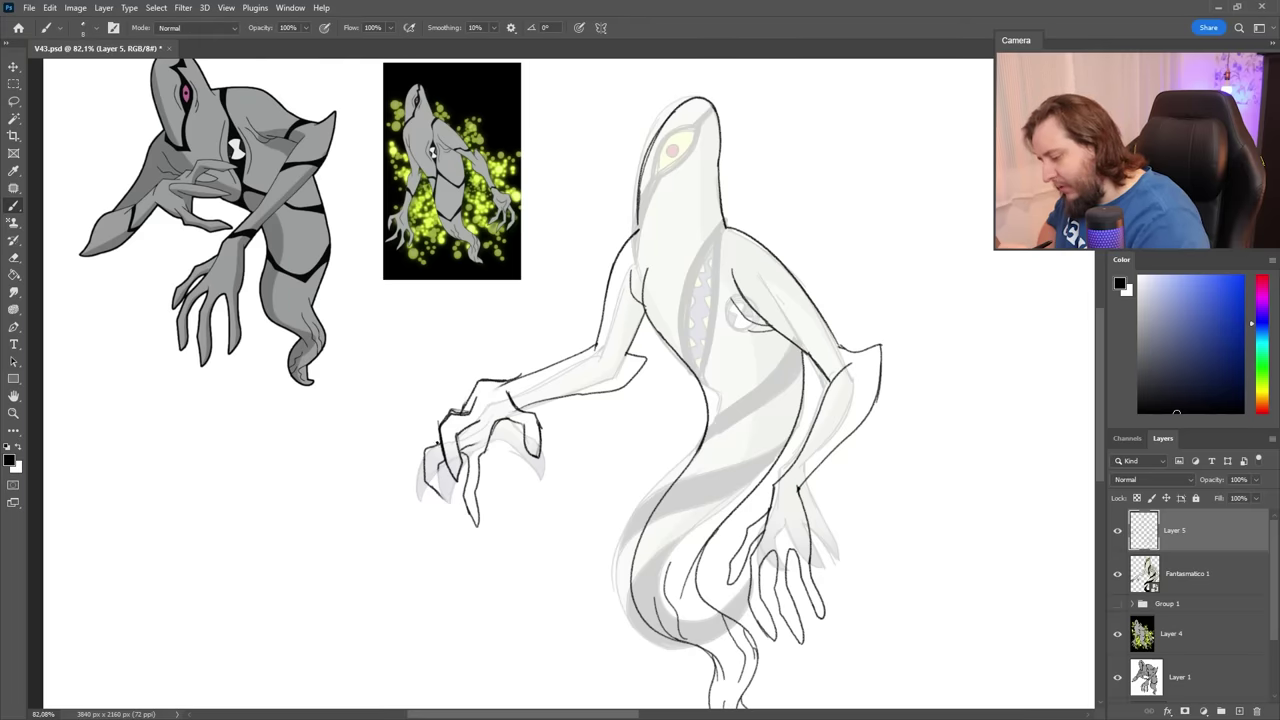
{"action": "left_click_drag", "start_coordinate": [427, 446], "coordinate": [450, 503]}
{"action": "key", "text": "e"}
{"action": "key", "text": "b"}
{"action": "left_click_drag", "start_coordinate": [466, 456], "coordinate": [470, 509]}
{"action": "key", "text": "e"}
{"action": "key", "text": "b"}
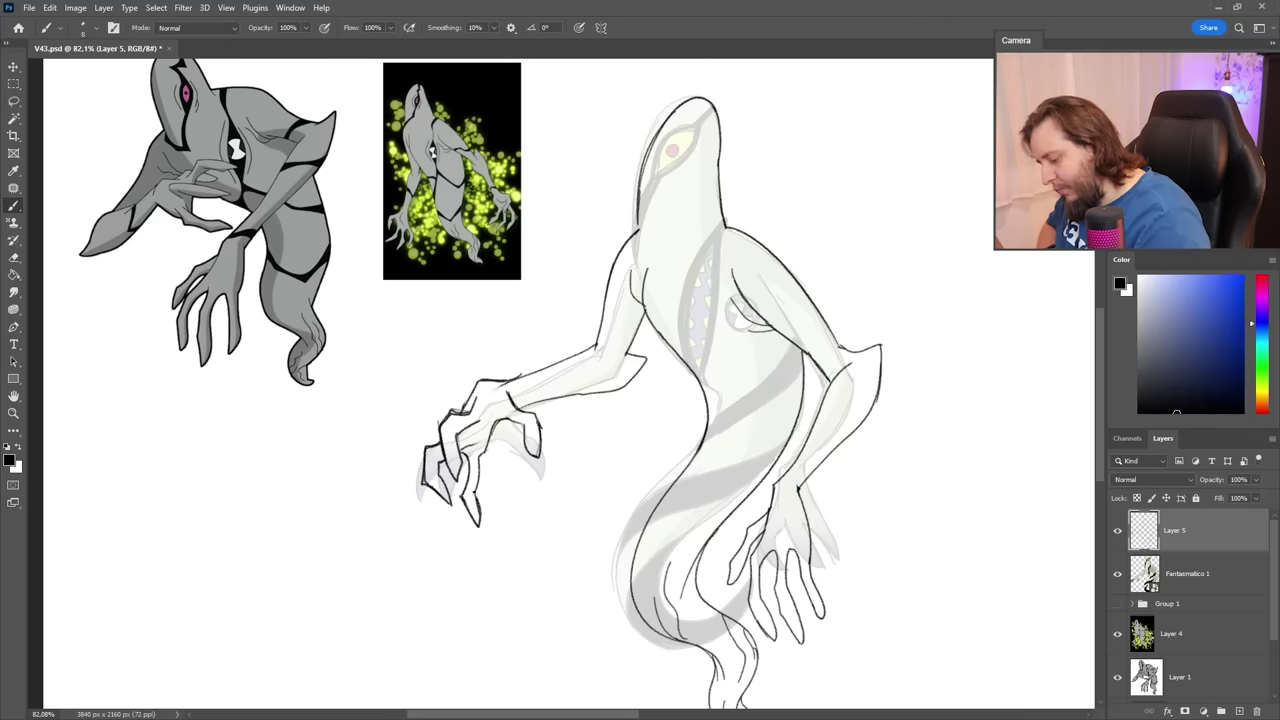
Clean up the left wrist and redraw the forearm and elbow spike outline with a thicker line.
{"action": "key", "text": "e"}
{"action": "mouse_move", "coordinate": [481, 383]}
{"action": "left_mouse_down"}
{"action": "mouse_move", "coordinate": [458, 409]}
{"action": "mouse_move", "coordinate": [473, 391]}
{"action": "mouse_move", "coordinate": [543, 371]}
{"action": "left_mouse_up"}
{"action": "key", "text": "b"}
{"action": "key", "text": "e"}
{"action": "key", "text": "b"}
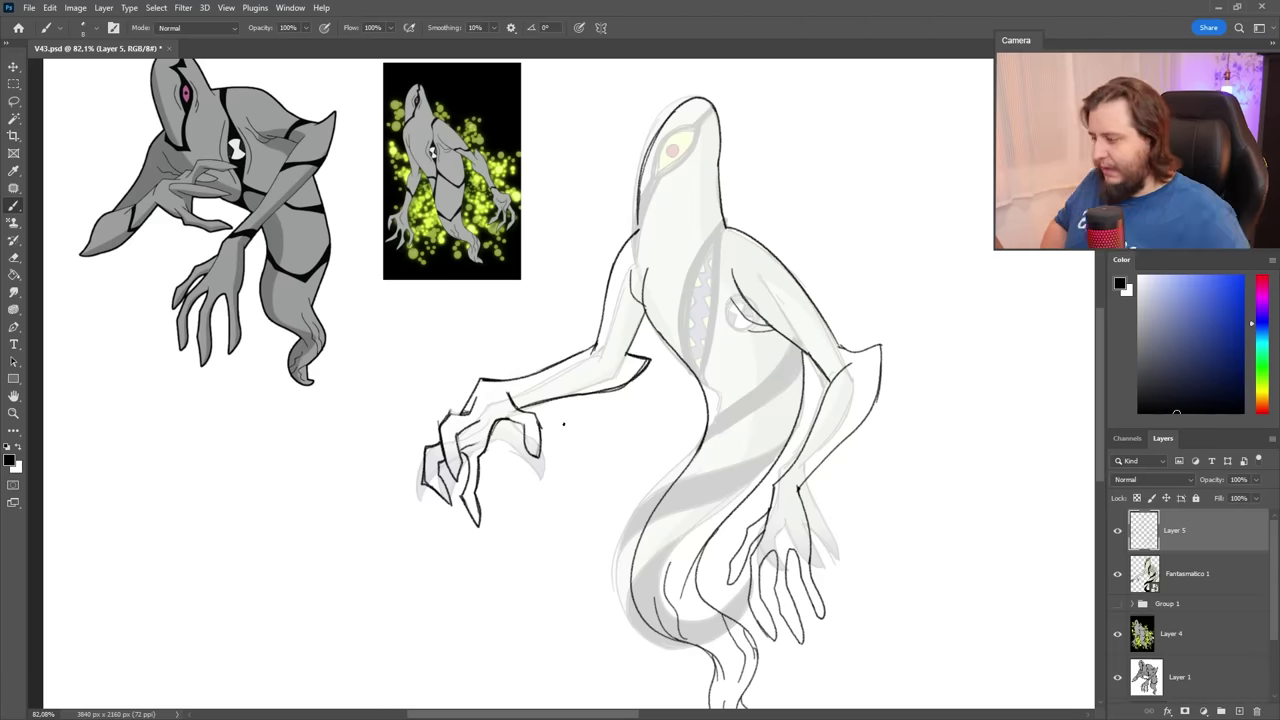
Outline the facial marking from the top of the head down past the eye to its pointed end at the neck.
{"action": "left_click_drag", "start_coordinate": [671, 215], "coordinate": [685, 282]}
{"action": "left_click_drag", "start_coordinate": [652, 256], "coordinate": [650, 290]}
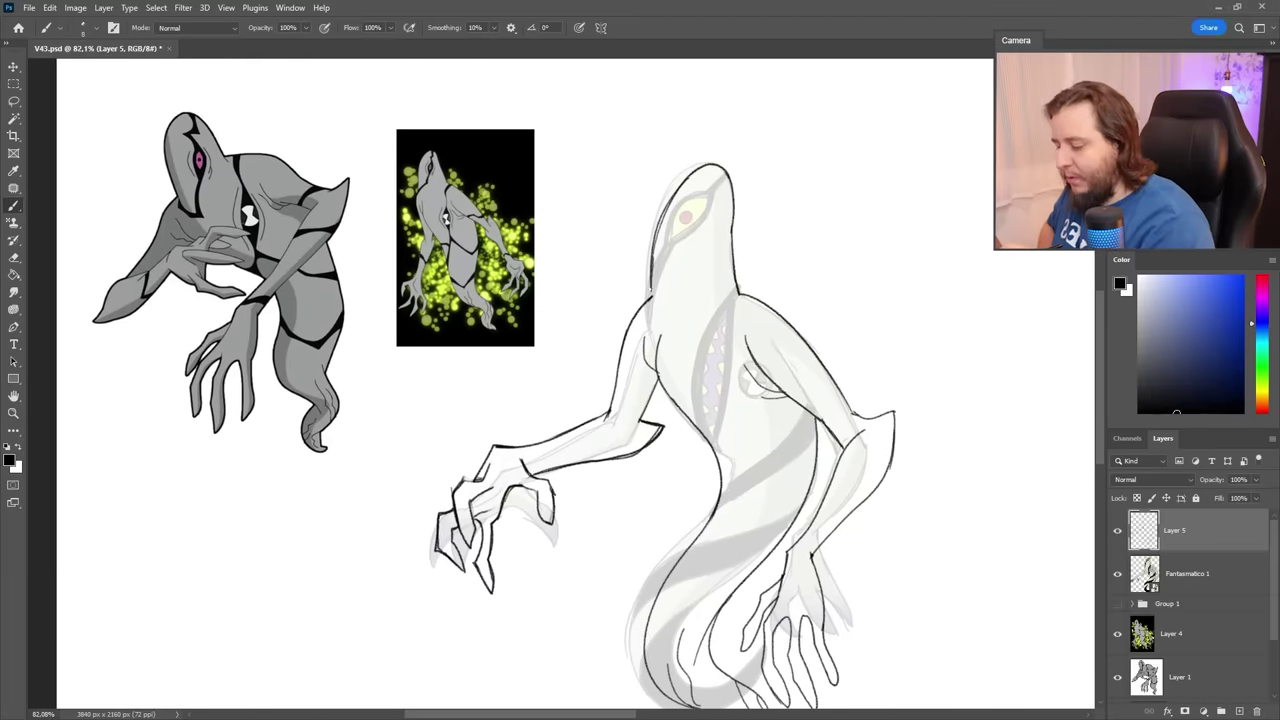
{"action": "key", "text": "ctrl+minus"}
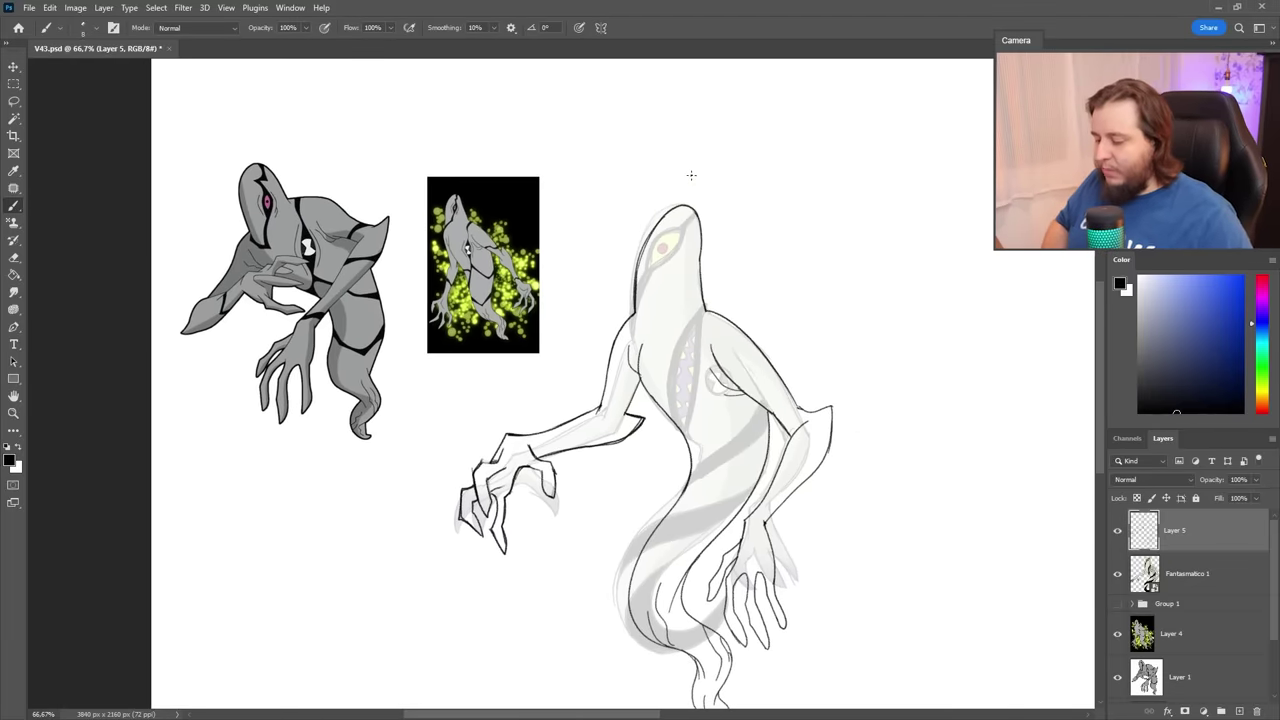
{"action": "left_click_drag", "start_coordinate": [831, 529], "coordinate": [834, 451]}
{"action": "left_click_drag", "start_coordinate": [726, 312], "coordinate": [762, 384]}
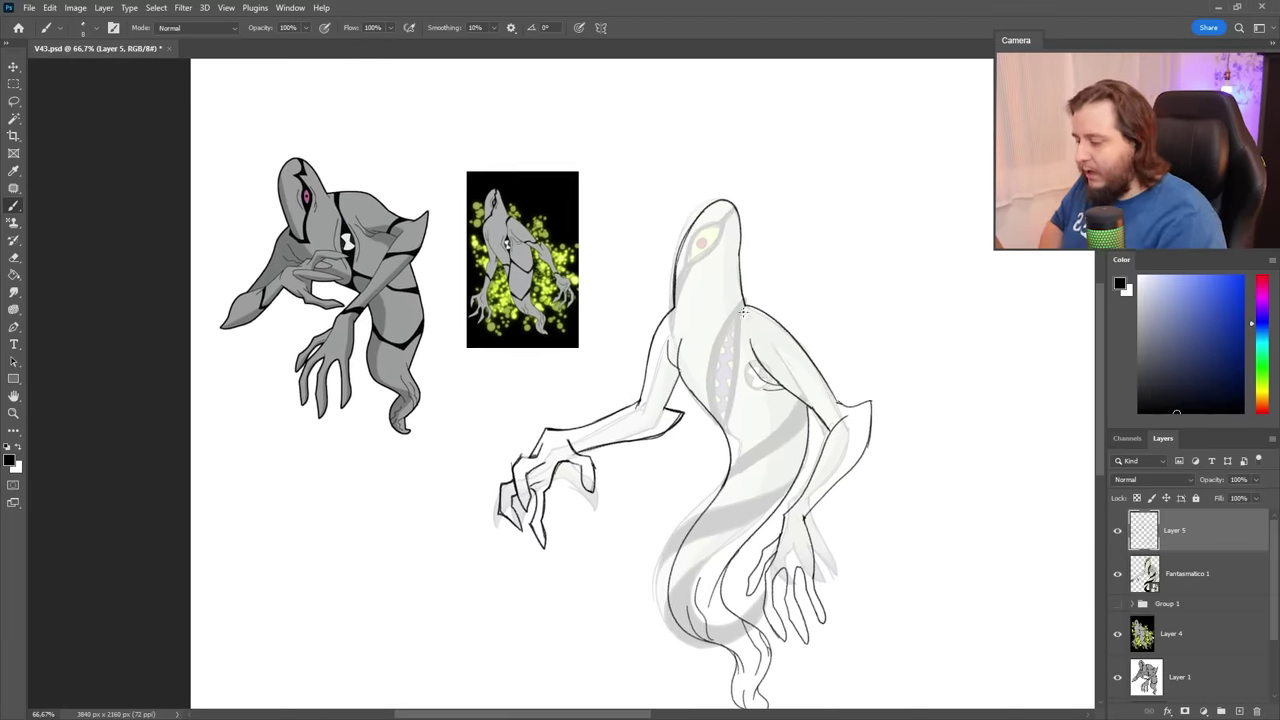
{"action": "key", "text": "ctrl+plus"}
{"action": "left_click_drag", "start_coordinate": [800, 290], "coordinate": [776, 370]}
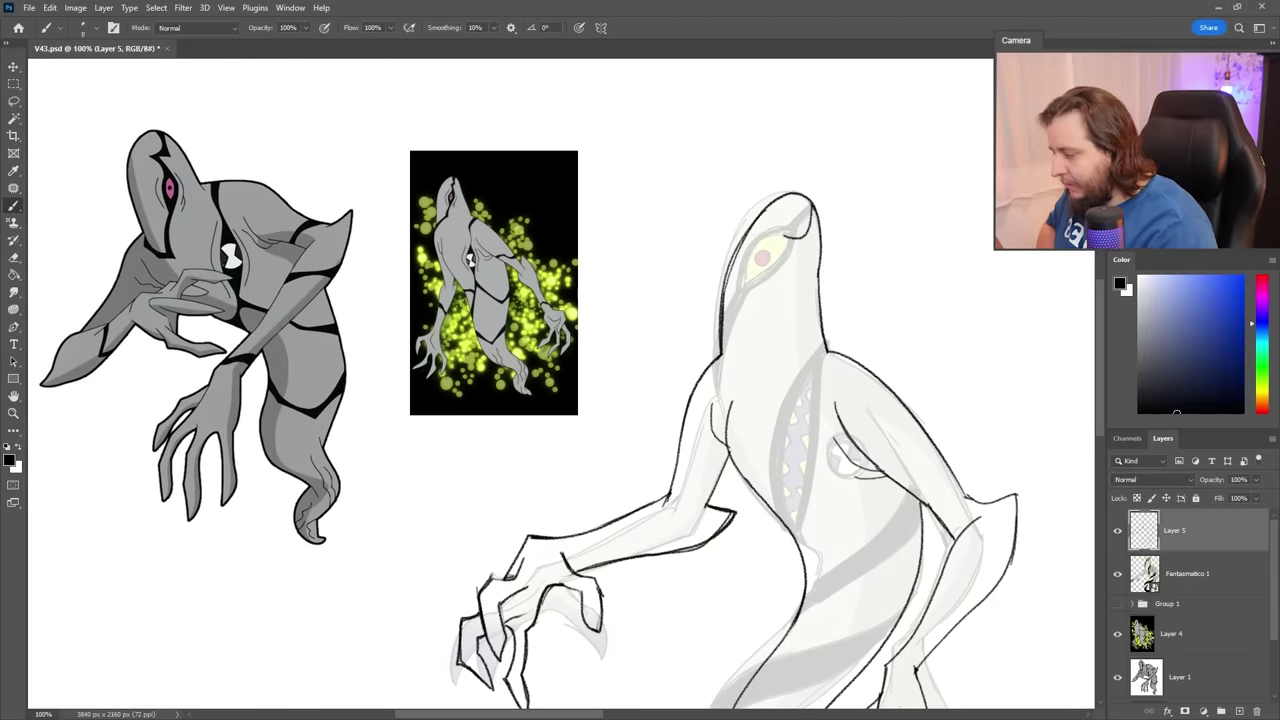
{"action": "left_click_drag", "start_coordinate": [795, 232], "coordinate": [745, 388]}
{"action": "mouse_move", "coordinate": [712, 356]}
{"action": "left_mouse_down"}
{"action": "mouse_move", "coordinate": [716, 378]}
{"action": "mouse_move", "coordinate": [755, 400]}
{"action": "mouse_move", "coordinate": [816, 217]}
{"action": "left_mouse_up"}
Refine the facial marking with eraser and brush, and draw the narrow slanted eye with its pupil and surrounding wrinkles.
{"action": "key", "text": "e"}
{"action": "mouse_move", "coordinate": [803, 262]}
{"action": "left_mouse_down"}
{"action": "mouse_move", "coordinate": [762, 331]}
{"action": "mouse_move", "coordinate": [766, 299]}
{"action": "mouse_move", "coordinate": [753, 337]}
{"action": "left_mouse_up"}
{"action": "key", "text": "b"}
{"action": "key", "text": "e"}
{"action": "key", "text": "b"}
{"action": "left_click_drag", "start_coordinate": [772, 300], "coordinate": [793, 271]}
{"action": "key", "text": "ctrl+z"}
{"action": "key", "text": "ctrl+z"}
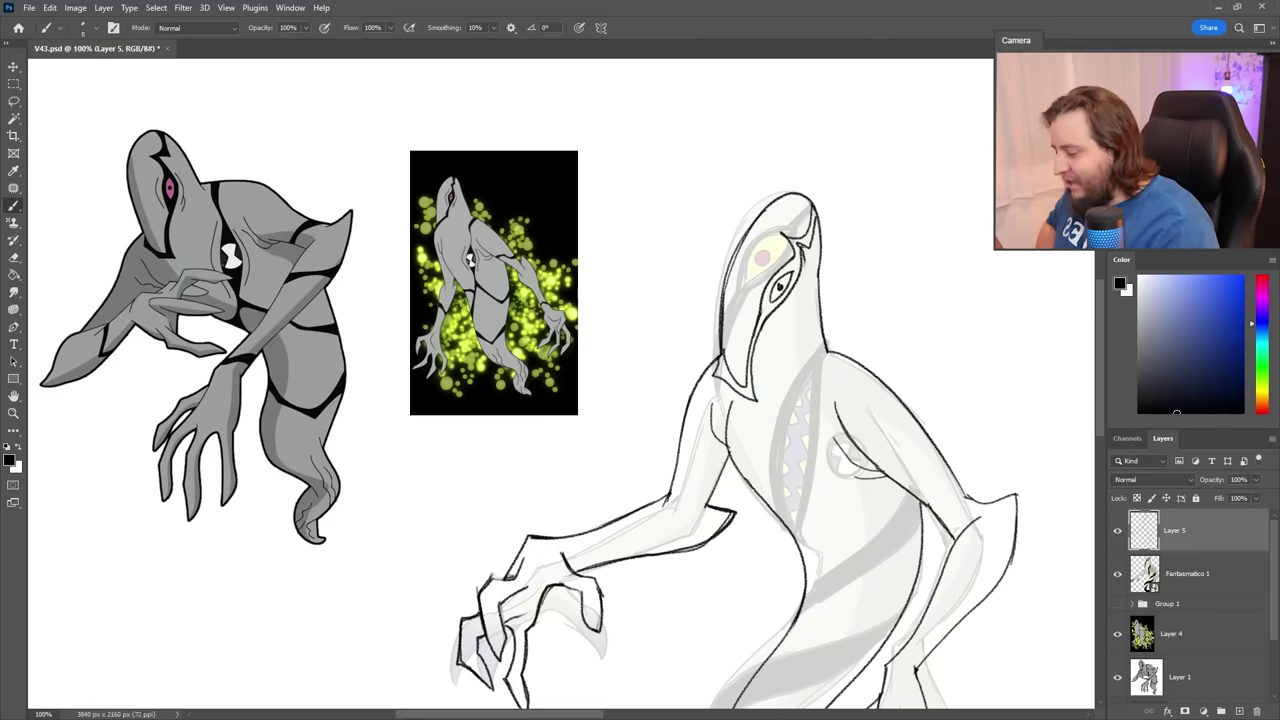
{"action": "left_click_drag", "start_coordinate": [753, 286], "coordinate": [775, 312]}
Draw the edges of the chest stripe from the neck base down to the waist, erasing the overlapping line at its lower end.
{"action": "left_click_drag", "start_coordinate": [855, 538], "coordinate": [835, 445]}
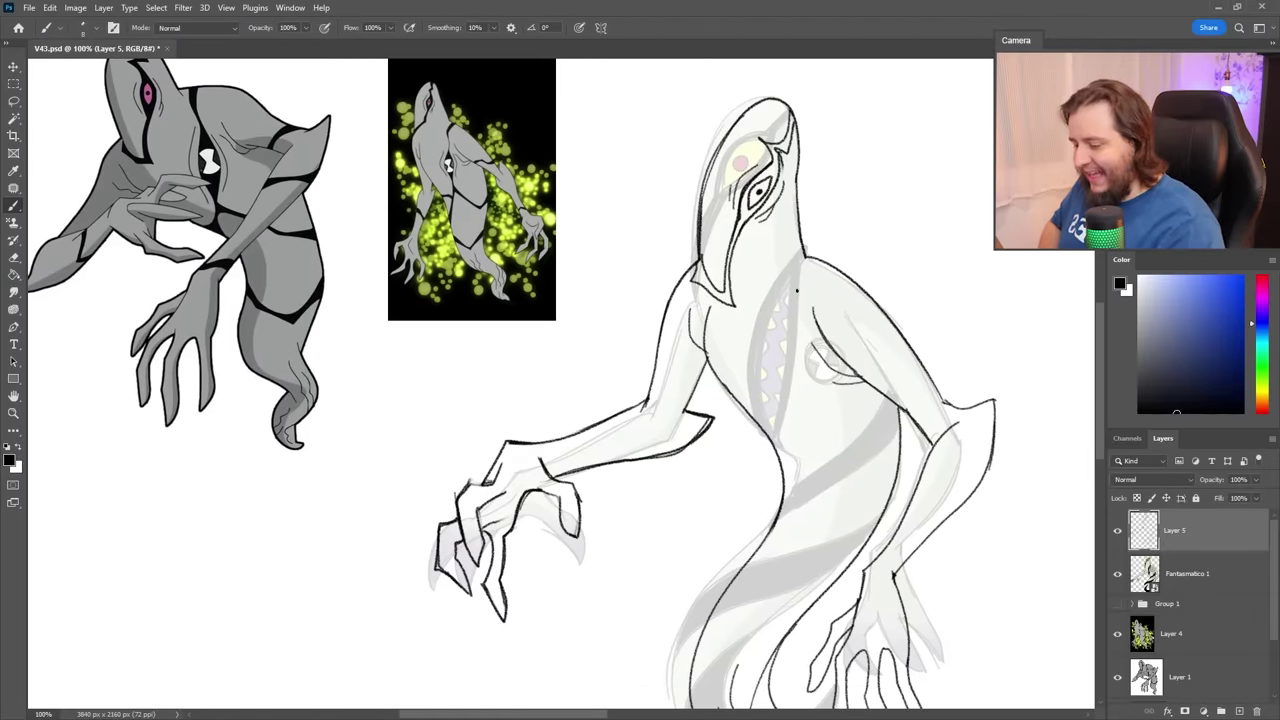
{"action": "mouse_move", "coordinate": [788, 289]}
{"action": "left_mouse_down"}
{"action": "mouse_move", "coordinate": [772, 365]}
{"action": "mouse_move", "coordinate": [787, 415]}
{"action": "left_mouse_up"}
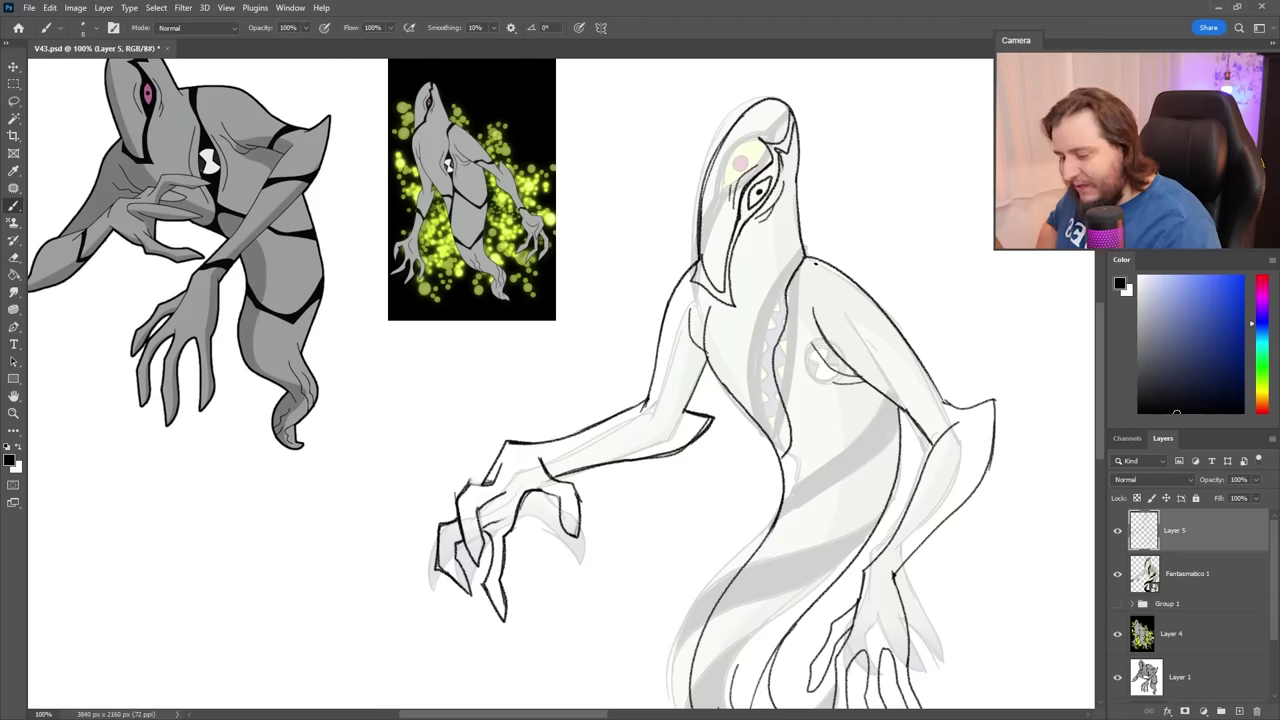
{"action": "left_click_drag", "start_coordinate": [795, 348], "coordinate": [796, 462]}
{"action": "key", "text": "e"}
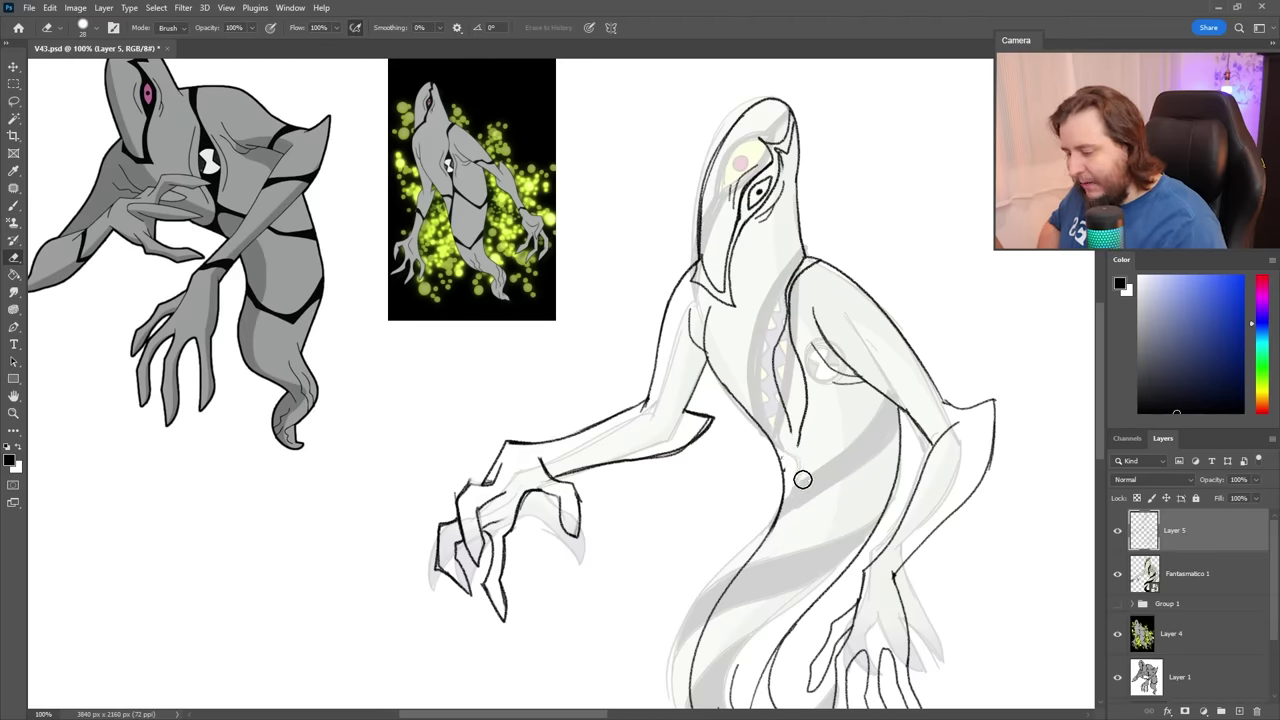
{"action": "key", "text": "b"}
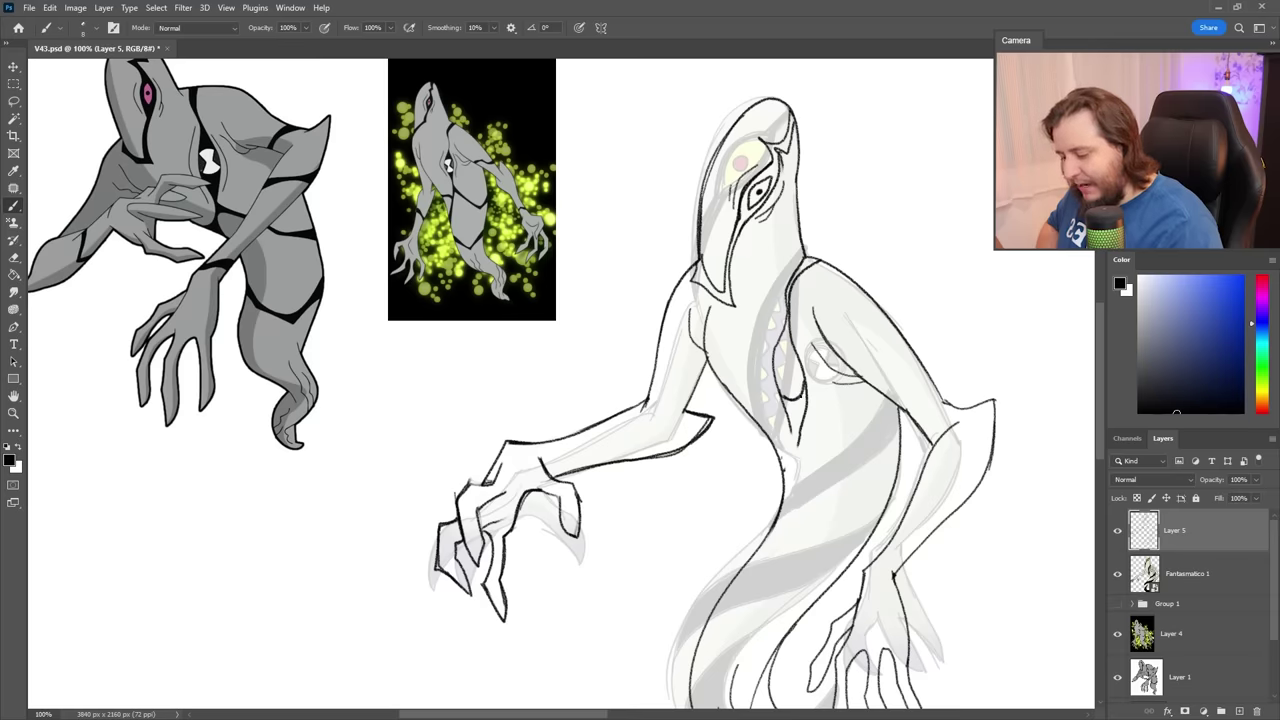
Draw the round hourglass badge inside the chest stripe, and add the surrounding chest folds and the stripe's lower end.
{"action": "mouse_move", "coordinate": [799, 364]}
{"action": "left_mouse_down"}
{"action": "mouse_move", "coordinate": [777, 372]}
{"action": "mouse_move", "coordinate": [800, 382]}
{"action": "left_mouse_up"}
{"action": "key", "text": "ctrl+z"}
{"action": "left_click_drag", "start_coordinate": [782, 338], "coordinate": [790, 362]}
{"action": "mouse_move", "coordinate": [768, 332]}
{"action": "left_mouse_down"}
{"action": "mouse_move", "coordinate": [762, 358]}
{"action": "mouse_move", "coordinate": [817, 404]}
{"action": "mouse_move", "coordinate": [772, 530]}
{"action": "left_mouse_up"}
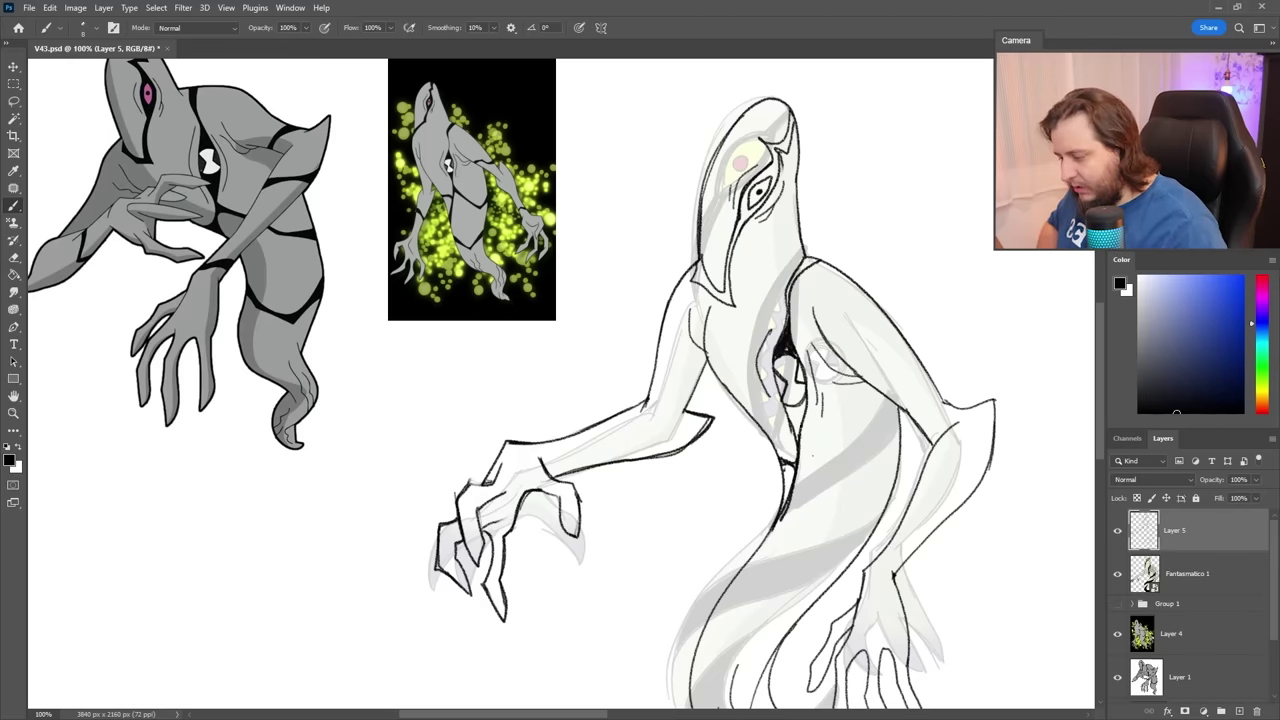
Outline the V-shaped bands across the lower torso and the upper tail.
{"action": "mouse_move", "coordinate": [802, 426]}
{"action": "left_mouse_down"}
{"action": "mouse_move", "coordinate": [850, 500]}
{"action": "mouse_move", "coordinate": [888, 484]}
{"action": "left_mouse_up"}
{"action": "left_click_drag", "start_coordinate": [830, 551], "coordinate": [849, 433]}
{"action": "mouse_move", "coordinate": [747, 469]}
{"action": "left_mouse_down"}
{"action": "mouse_move", "coordinate": [757, 513]}
{"action": "mouse_move", "coordinate": [862, 456]}
{"action": "left_mouse_up"}
{"action": "mouse_move", "coordinate": [746, 474]}
{"action": "left_mouse_down"}
{"action": "mouse_move", "coordinate": [744, 511]}
{"action": "mouse_move", "coordinate": [809, 498]}
{"action": "mouse_move", "coordinate": [848, 471]}
{"action": "left_mouse_up"}
Outline the bands on the right wrist, elbow and upper arm, and the slanted band on the left forearm.
{"action": "mouse_move", "coordinate": [908, 416]}
{"action": "left_mouse_down"}
{"action": "mouse_move", "coordinate": [845, 511]}
{"action": "mouse_move", "coordinate": [897, 494]}
{"action": "left_mouse_up"}
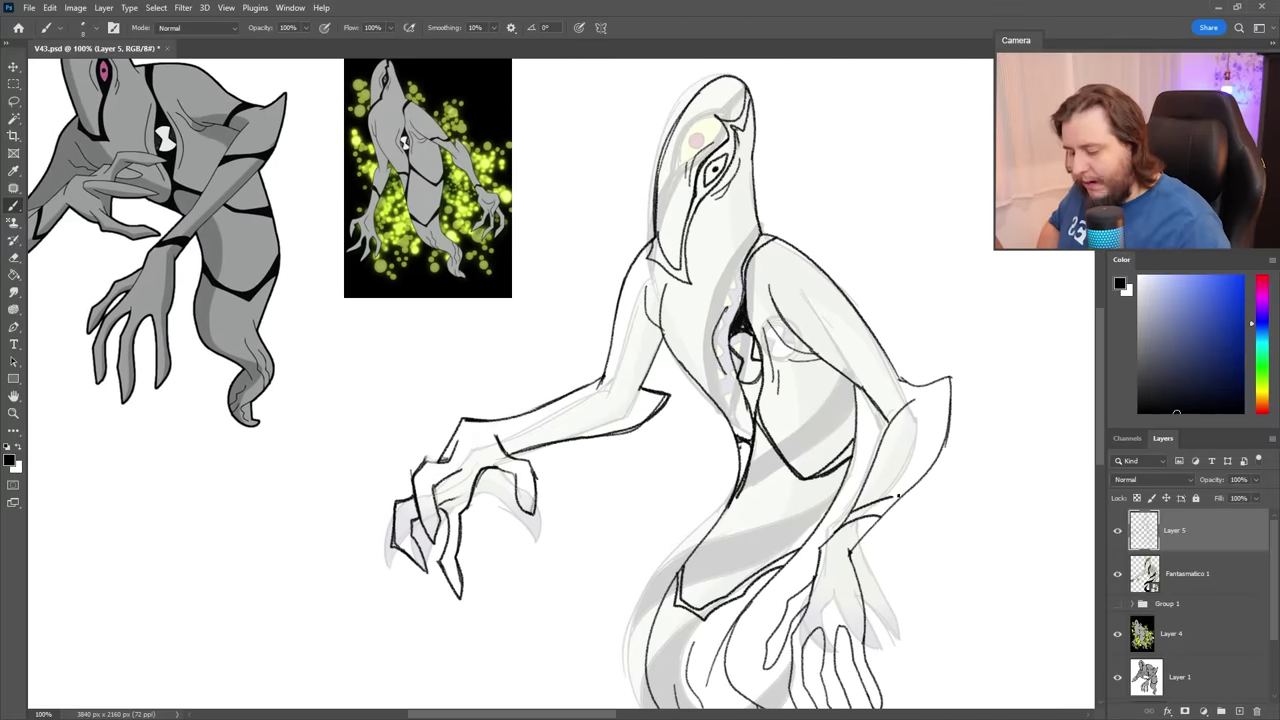
{"action": "left_click_drag", "start_coordinate": [878, 446], "coordinate": [948, 428]}
{"action": "mouse_move", "coordinate": [849, 375]}
{"action": "left_mouse_down"}
{"action": "mouse_move", "coordinate": [895, 366]}
{"action": "mouse_move", "coordinate": [878, 350]}
{"action": "left_mouse_up"}
{"action": "left_click_drag", "start_coordinate": [647, 336], "coordinate": [788, 324]}
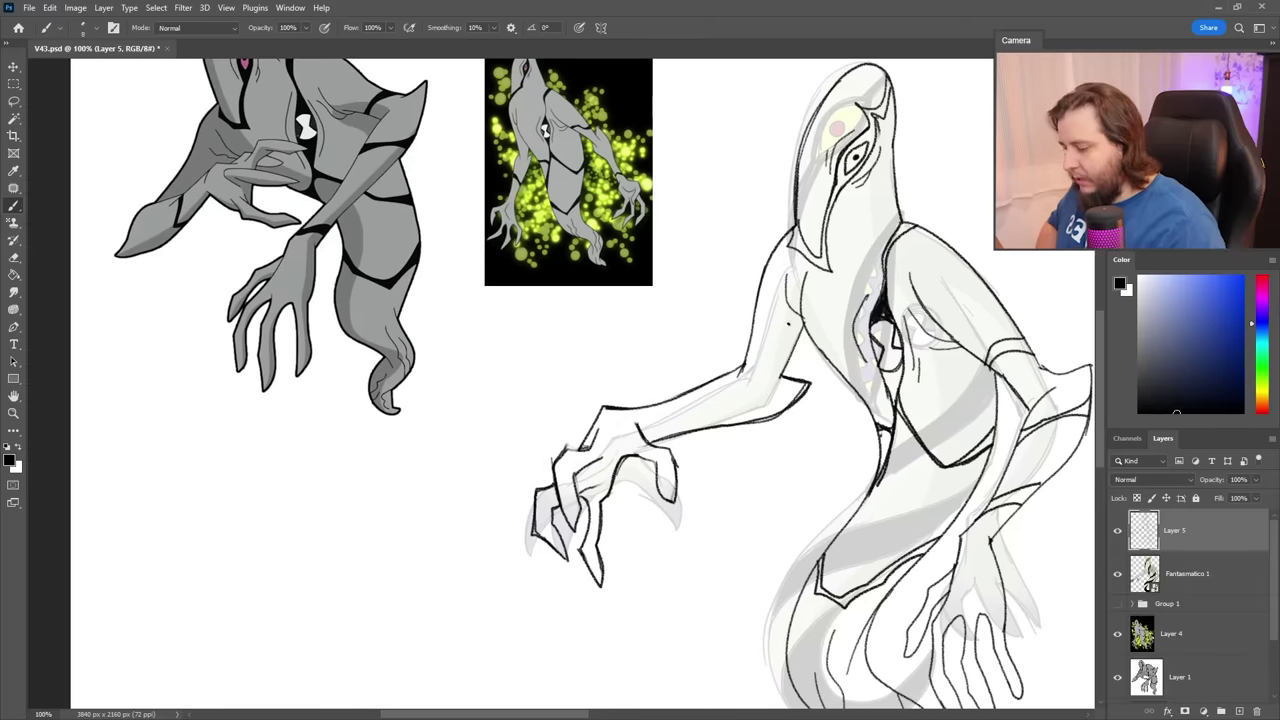
{"action": "left_click_drag", "start_coordinate": [698, 397], "coordinate": [733, 421]}
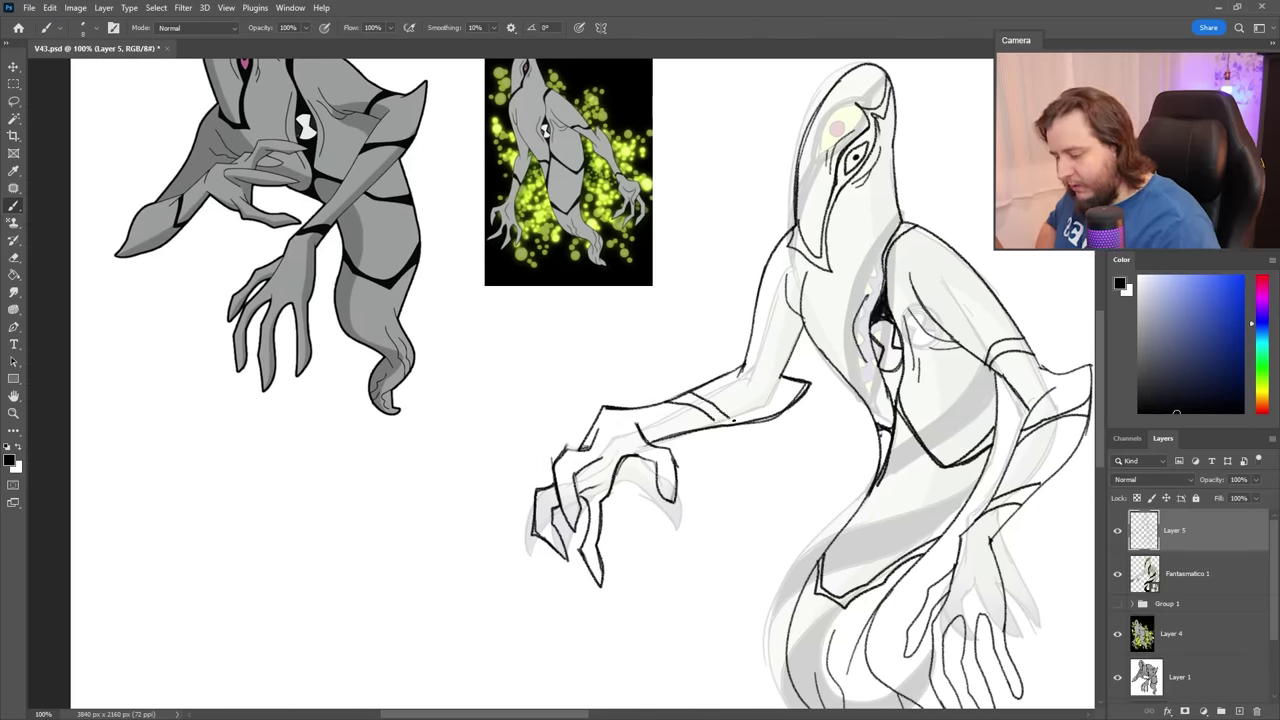
{"action": "key", "text": "ctrl+minus"}
{"action": "left_click_drag", "start_coordinate": [863, 491], "coordinate": [811, 491]}
{"action": "left_click_drag", "start_coordinate": [791, 430], "coordinate": [819, 427]}
{"action": "key", "text": "b"}
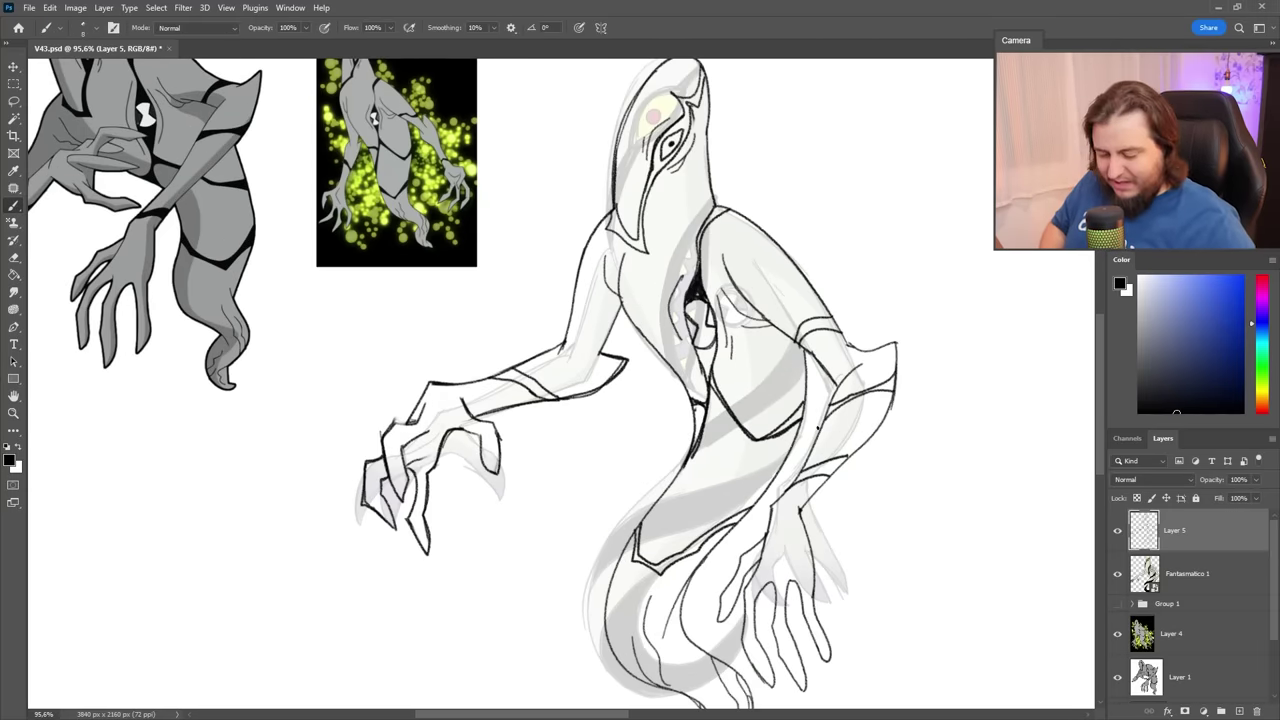
Fill the outlined face, chest, tail and arm markings with black and touch them up with a 9 px hard round brush.
{"action": "key", "text": "g"}
{"action": "left_click", "coordinate": [690, 553]}
{"action": "left_click", "coordinate": [822, 470]}
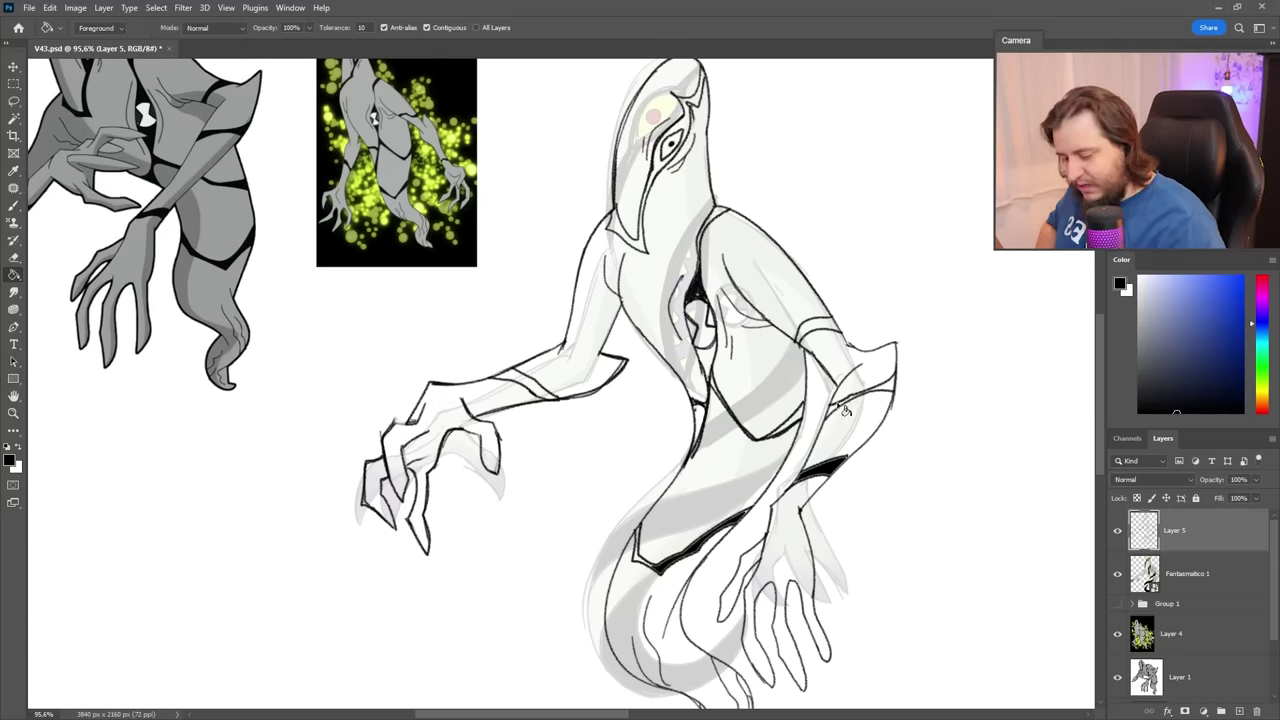
{"action": "left_click", "coordinate": [845, 410]}
{"action": "key", "text": "ctrl+z"}
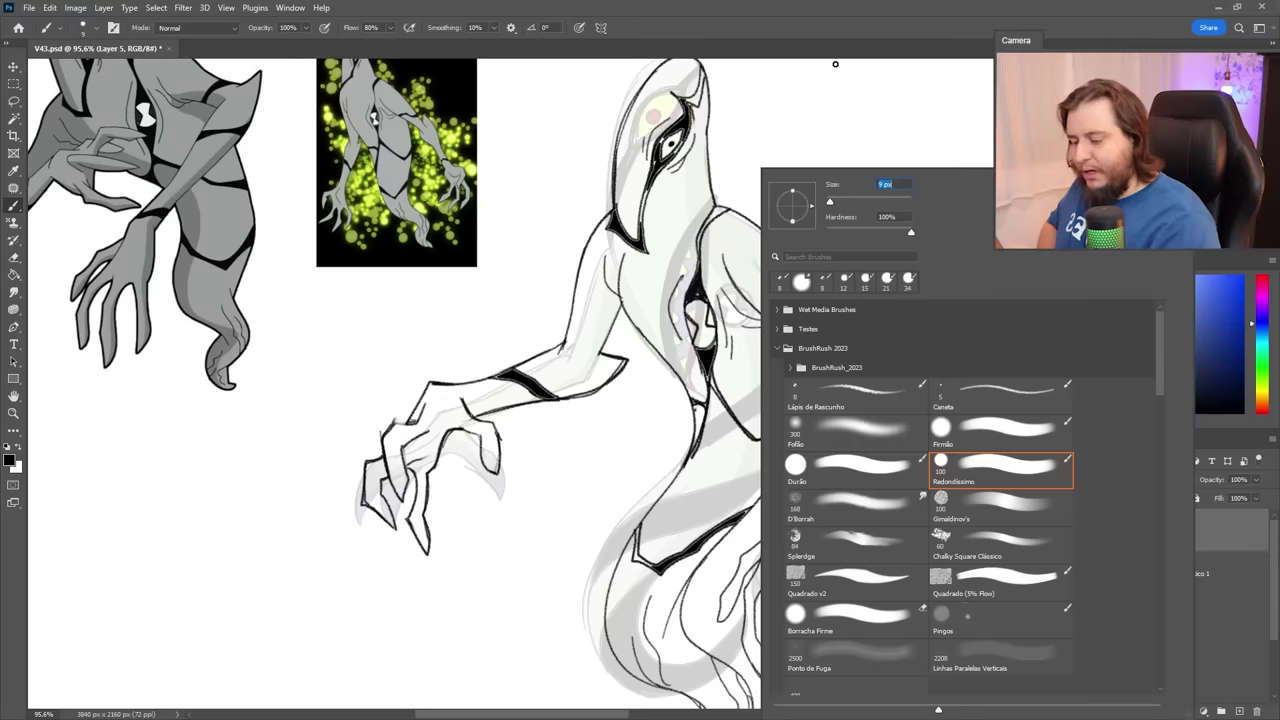
{"action": "key", "text": "F5"}
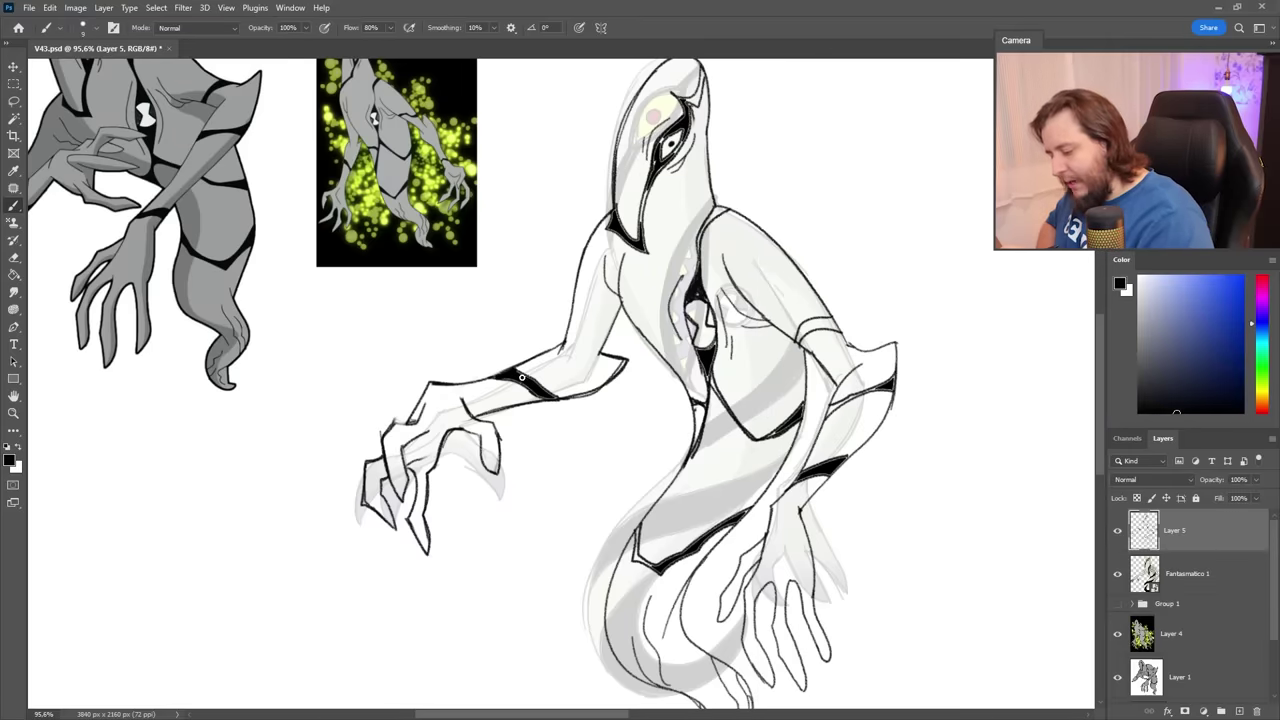
{"action": "key", "text": "ctrl+minus"}
Select the character's silhouette with the Magic Wand and add a new layer beneath the line art.
{"action": "key", "text": "w"}
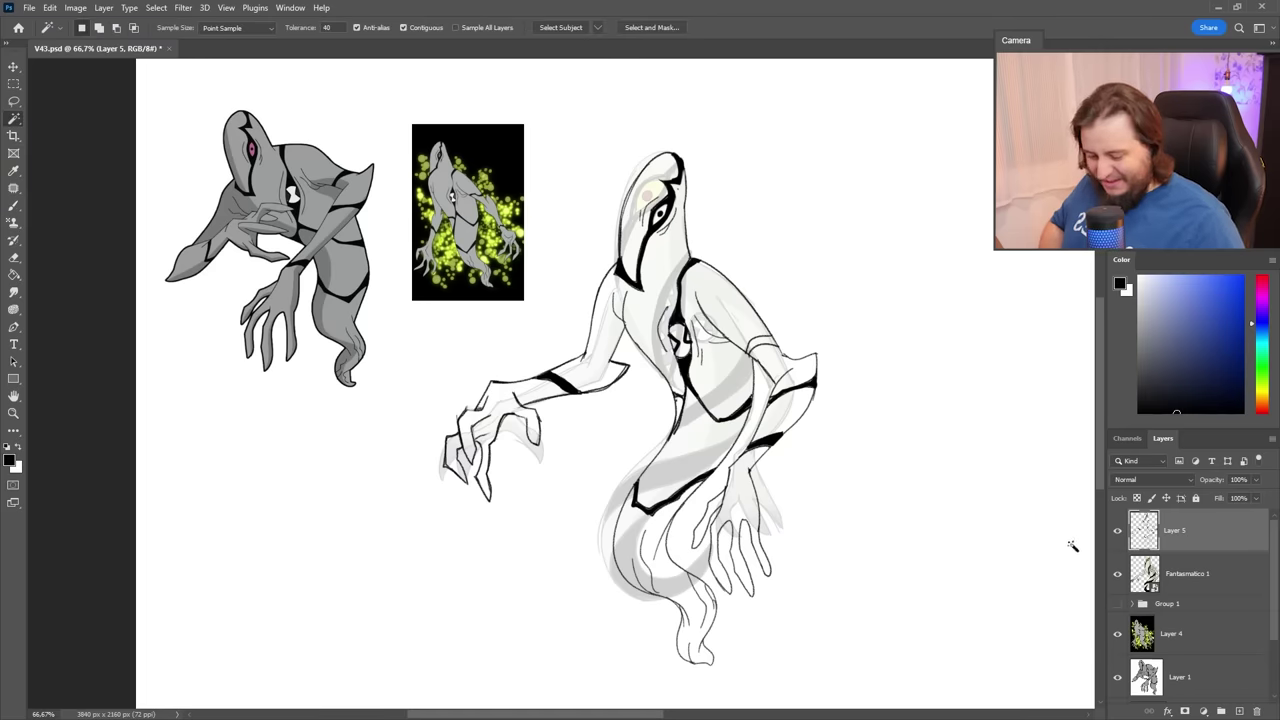
{"action": "left_click", "coordinate": [756, 266]}
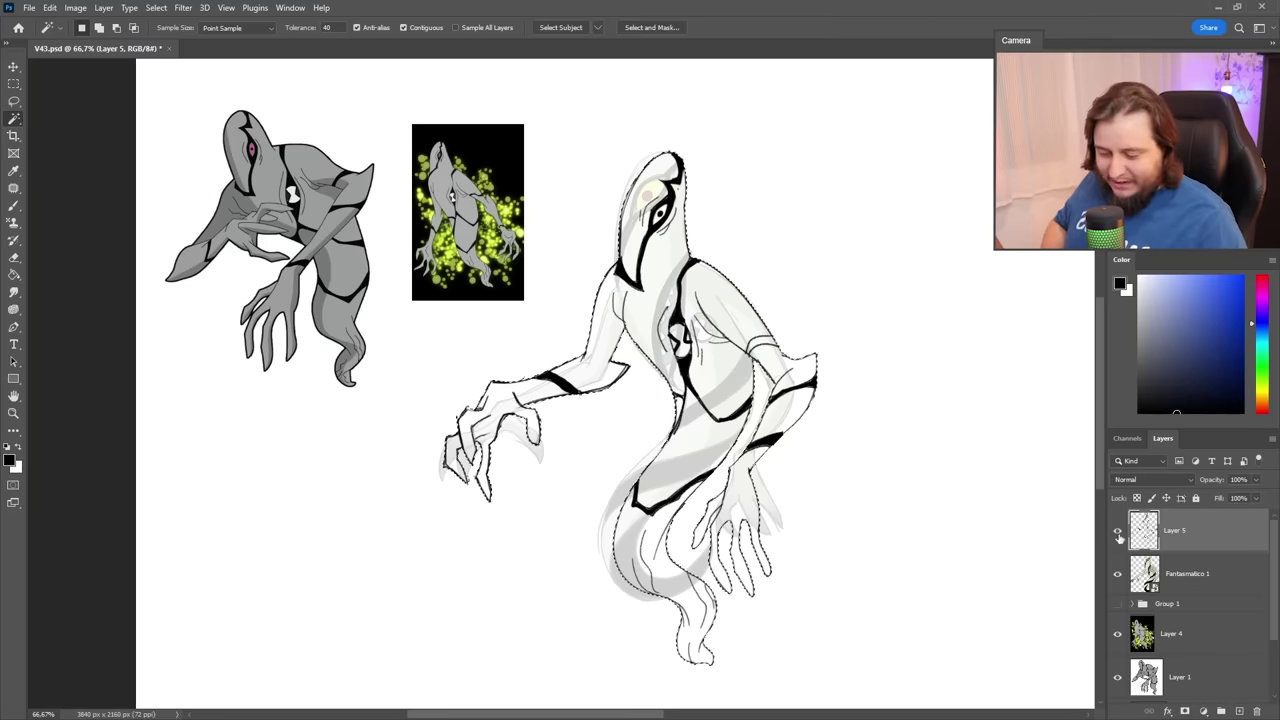
{"action": "left_click", "coordinate": [1190, 574]}
{"action": "left_click", "coordinate": [1239, 711]}
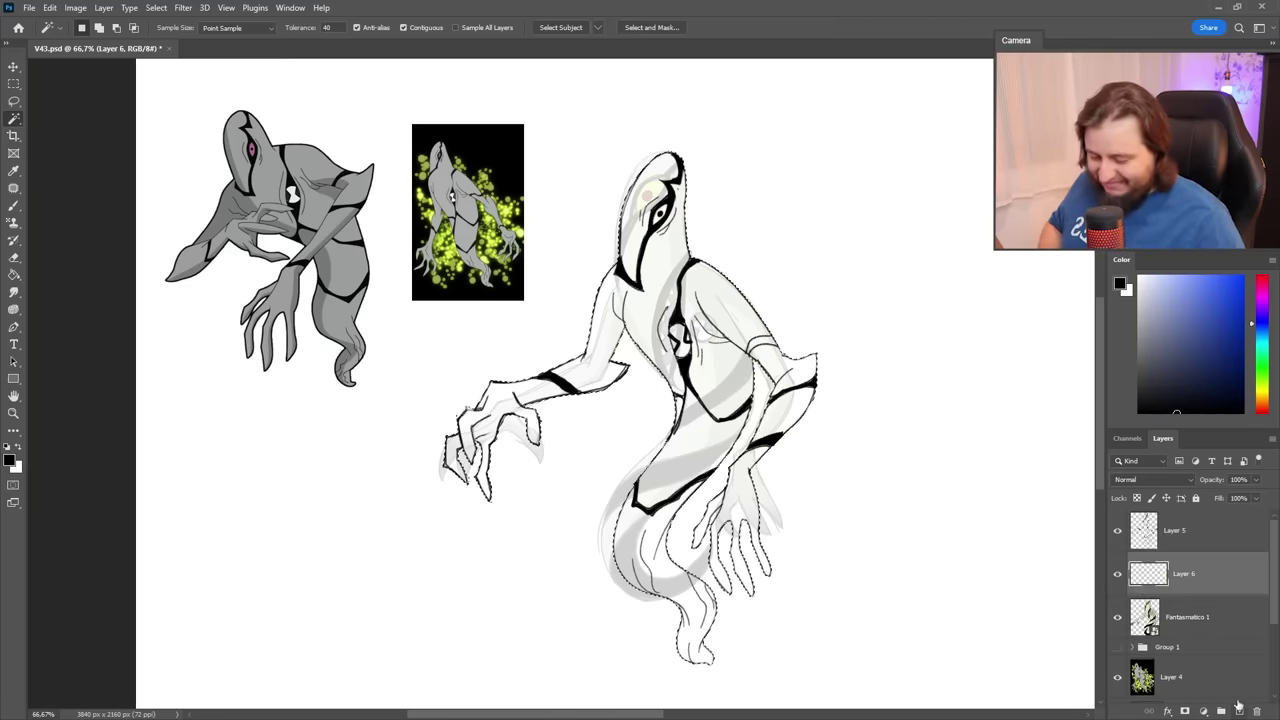
Fill the selected silhouette with grey, and refill it with a lighter grey.
{"action": "key", "text": "g"}
{"action": "left_click_drag", "start_coordinate": [1142, 313], "coordinate": [1140, 324]}
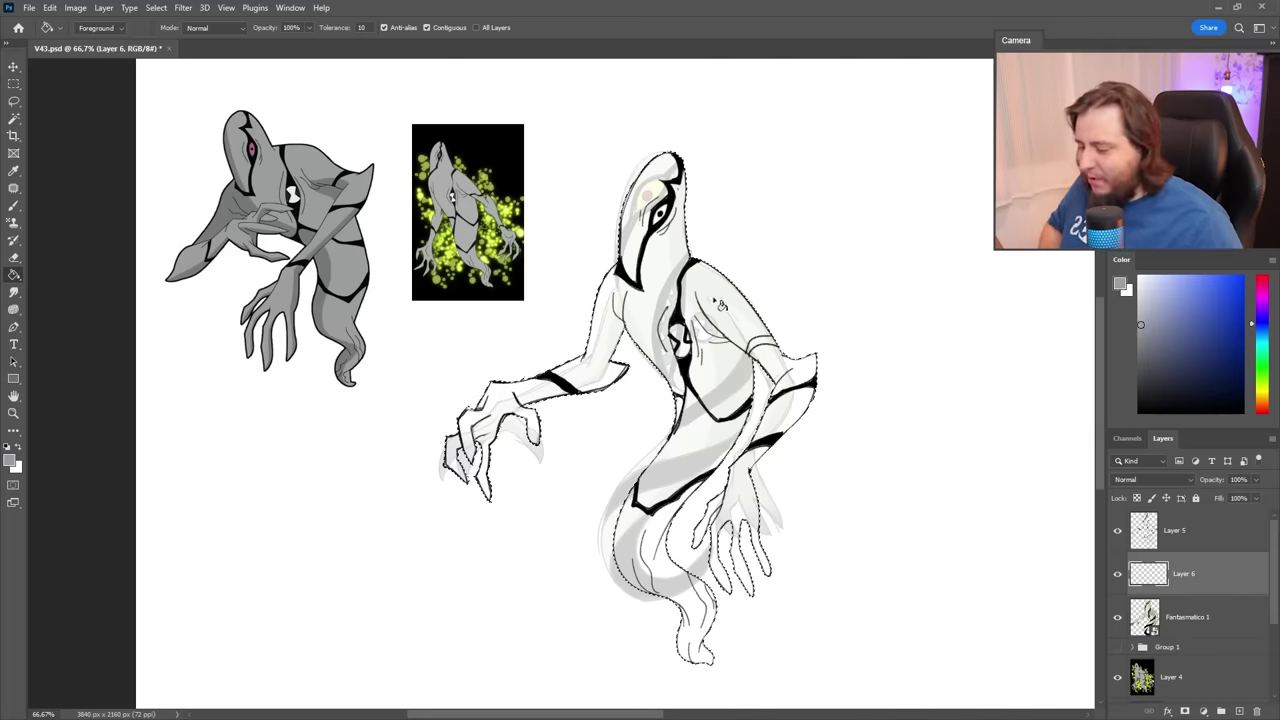
{"action": "left_click", "coordinate": [716, 302]}
{"action": "left_click", "coordinate": [1140, 317]}
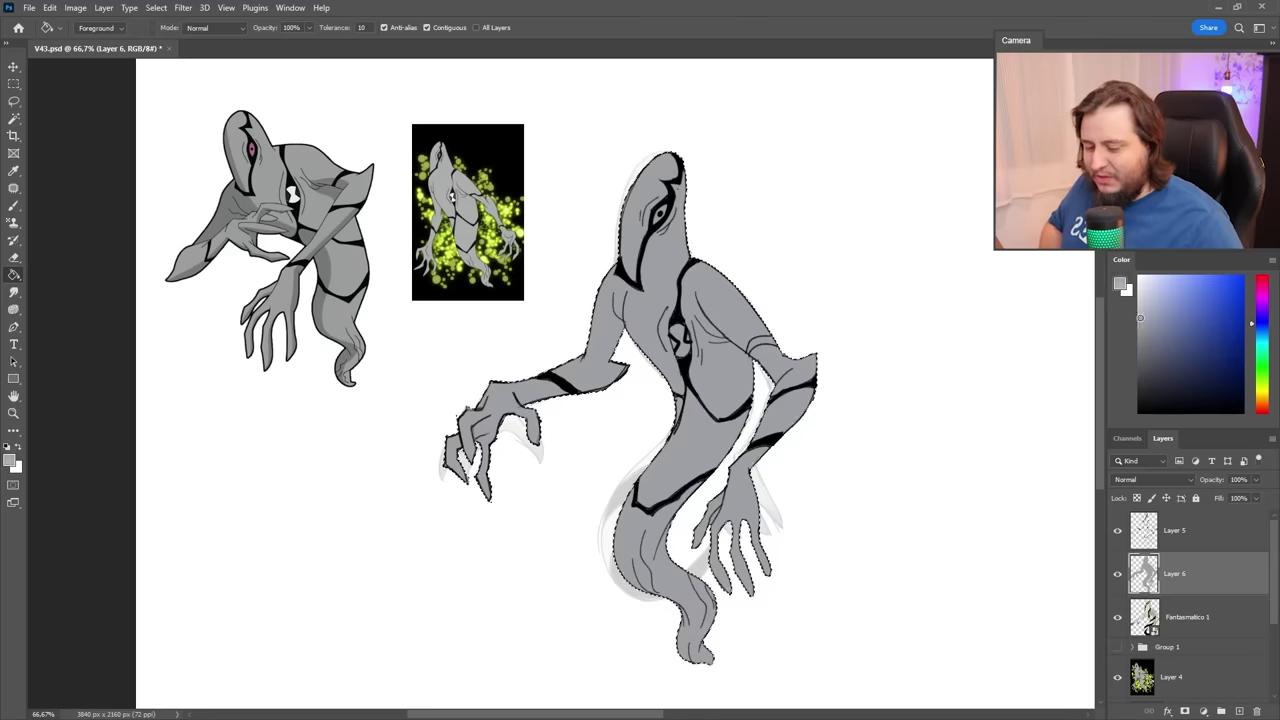
{"action": "left_click", "coordinate": [722, 305]}
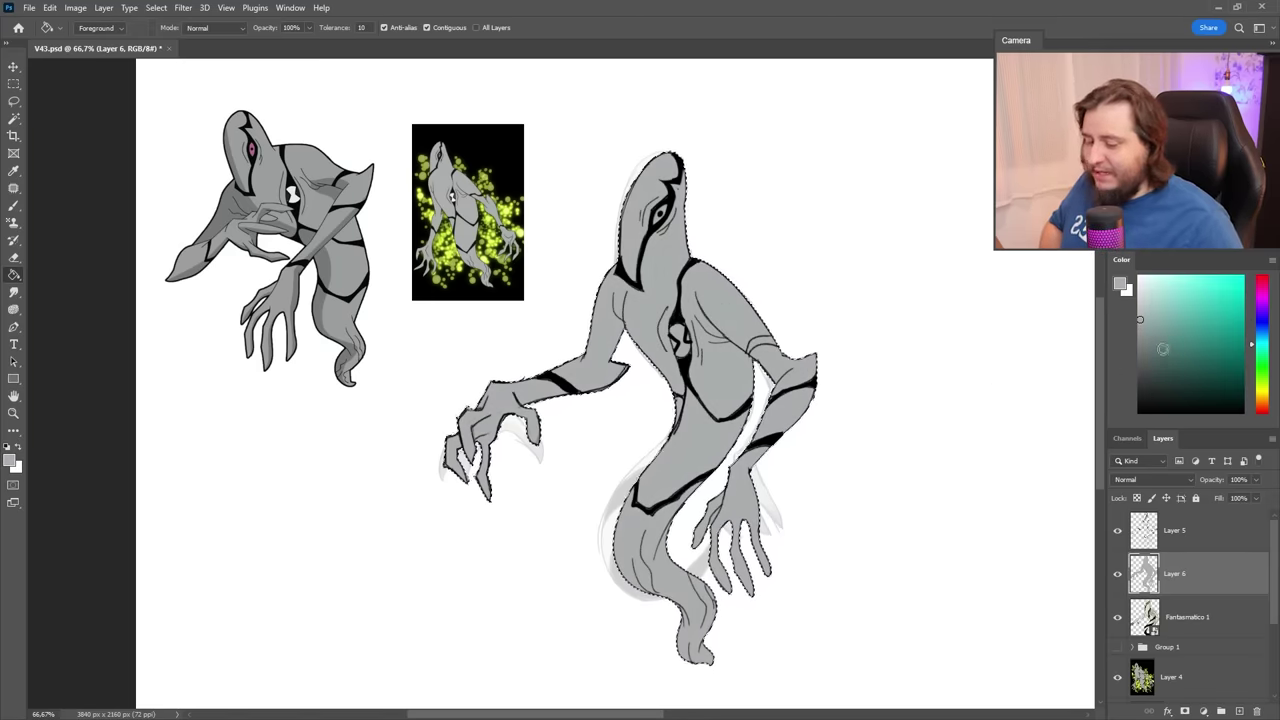
Lock the fill layer's transparent pixels, clear the selection, and shade the torso in darker grey with a 39 px brush.
{"action": "left_click", "coordinate": [1139, 335]}
{"action": "left_click", "coordinate": [1136, 497]}
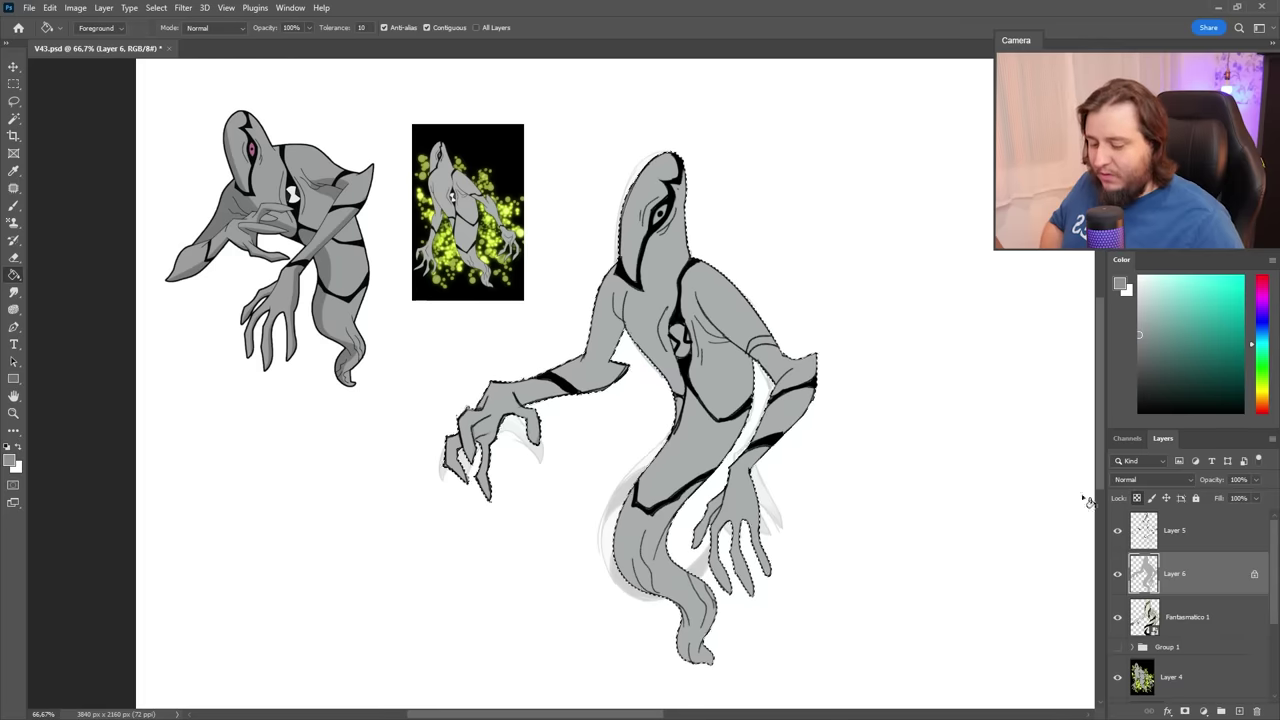
{"action": "key", "text": "ctrl+d"}
{"action": "key", "text": "b"}
{"action": "right_click", "coordinate": [747, 346]}
{"action": "left_click_drag", "start_coordinate": [841, 206], "coordinate": [852, 206]}
{"action": "left_click", "coordinate": [852, 137]}
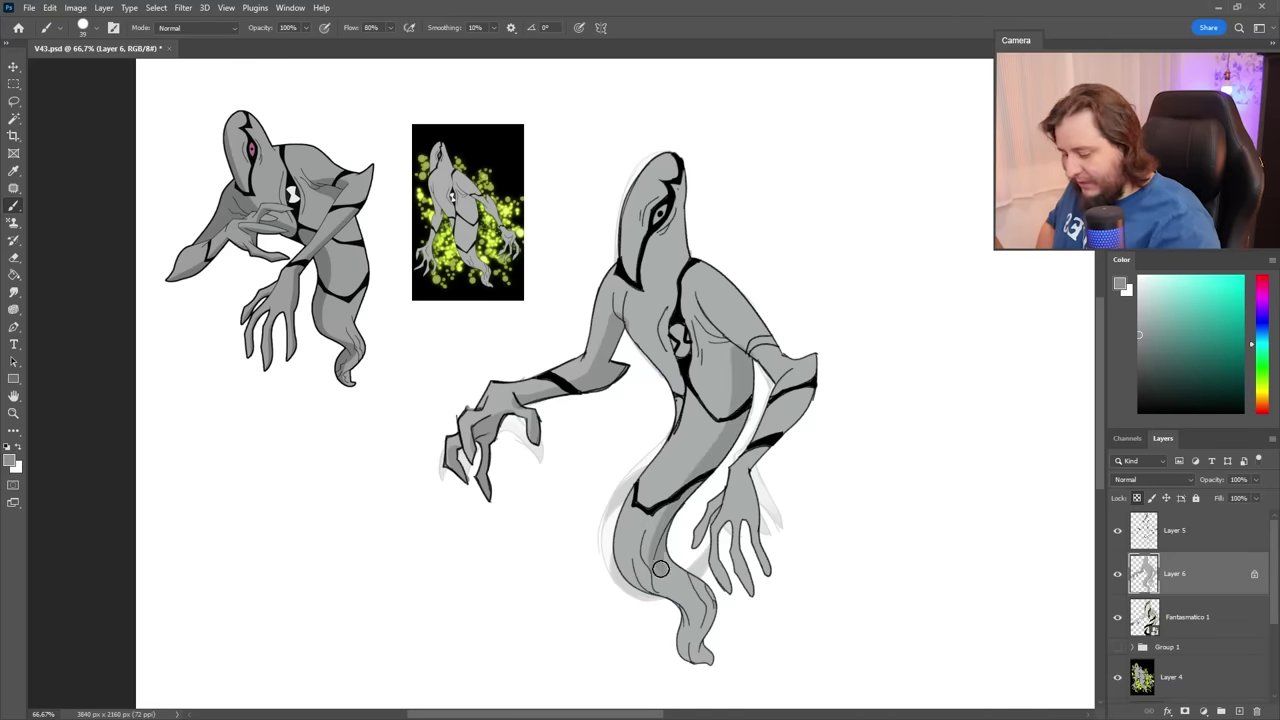
Shade the tail below its black band, alternating the dark and light greys sampled from the body to refine the shadow's edge.
{"action": "key", "text": "e"}
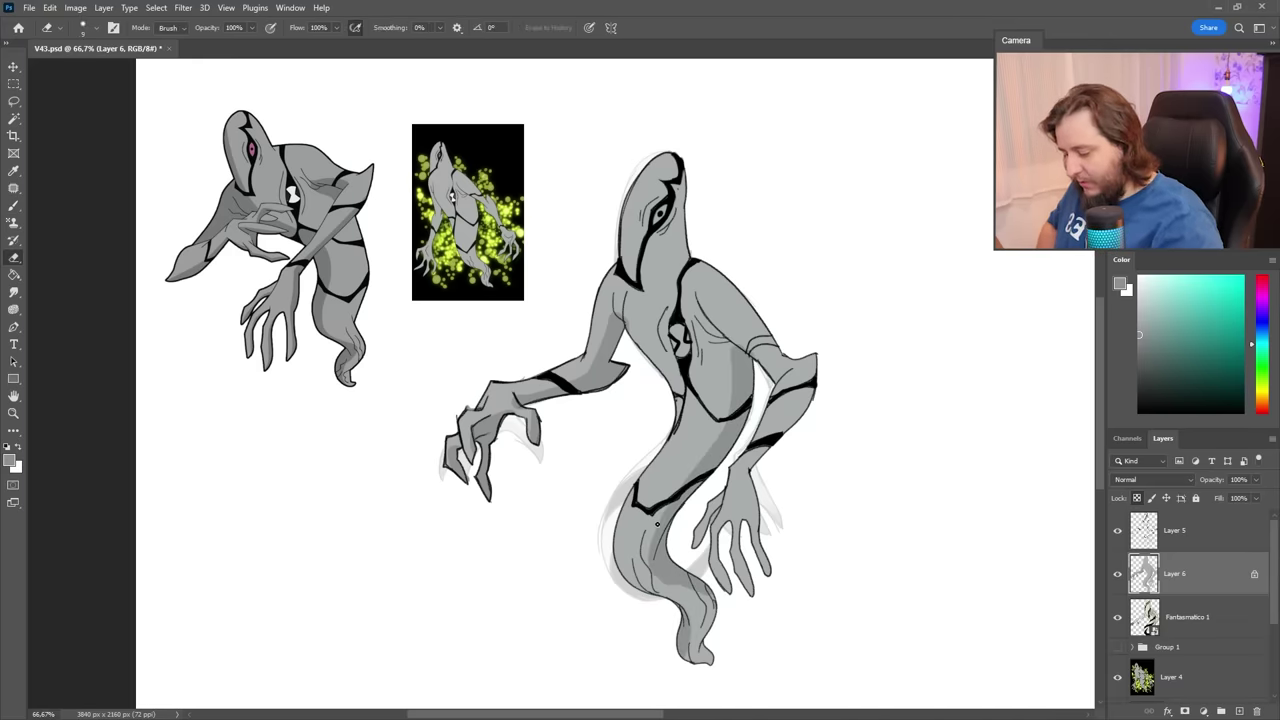
{"action": "key", "text": "b"}
{"action": "key", "text": "x"}
{"action": "left_click", "coordinate": [706, 451], "text": "alt"}
{"action": "left_click_drag", "start_coordinate": [660, 512], "coordinate": [707, 598]}
{"action": "left_click", "coordinate": [675, 477], "text": "alt"}
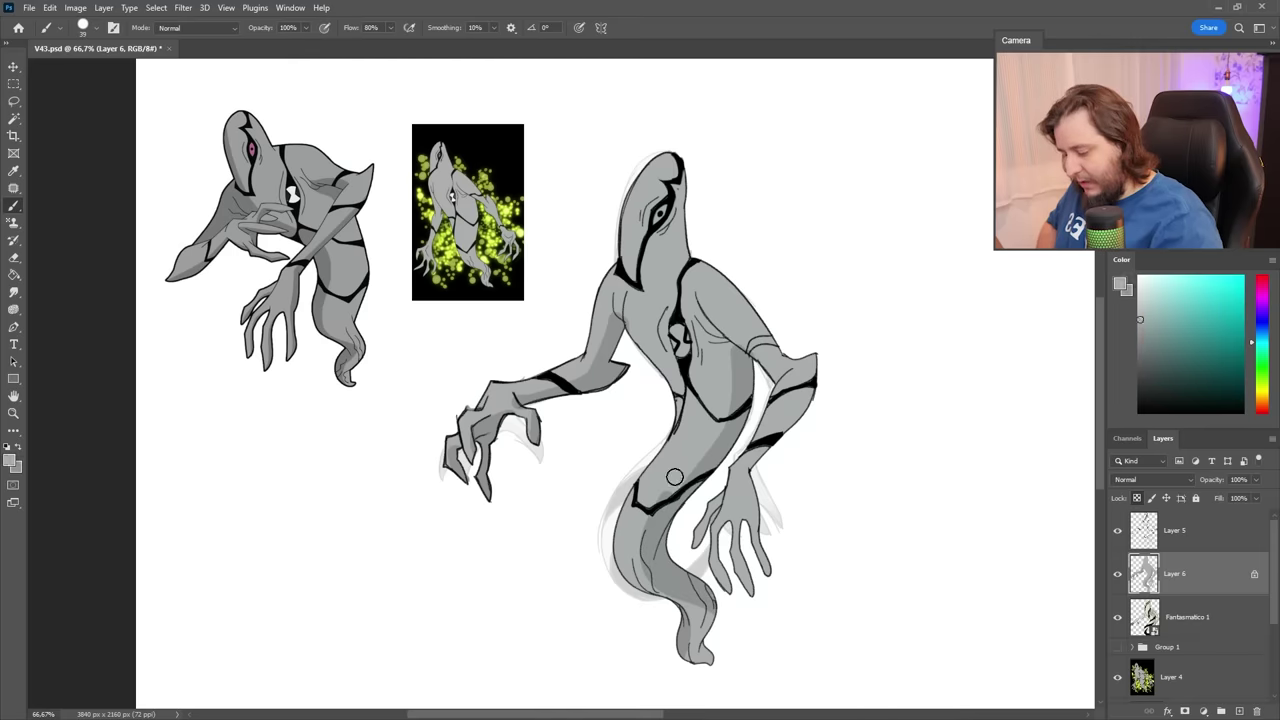
{"action": "mouse_move", "coordinate": [654, 519]}
{"action": "left_mouse_down"}
{"action": "mouse_move", "coordinate": [715, 606]}
{"action": "mouse_move", "coordinate": [708, 656]}
{"action": "mouse_move", "coordinate": [696, 573]}
{"action": "mouse_move", "coordinate": [661, 531]}
{"action": "mouse_move", "coordinate": [683, 577]}
{"action": "left_mouse_up"}
Add darker grey shading to the lower torso and along the outer edge of the right arm and hand.
{"action": "key", "text": "x"}
{"action": "key", "text": "x"}
{"action": "key", "text": "x"}
{"action": "left_click_drag", "start_coordinate": [673, 491], "coordinate": [717, 431]}
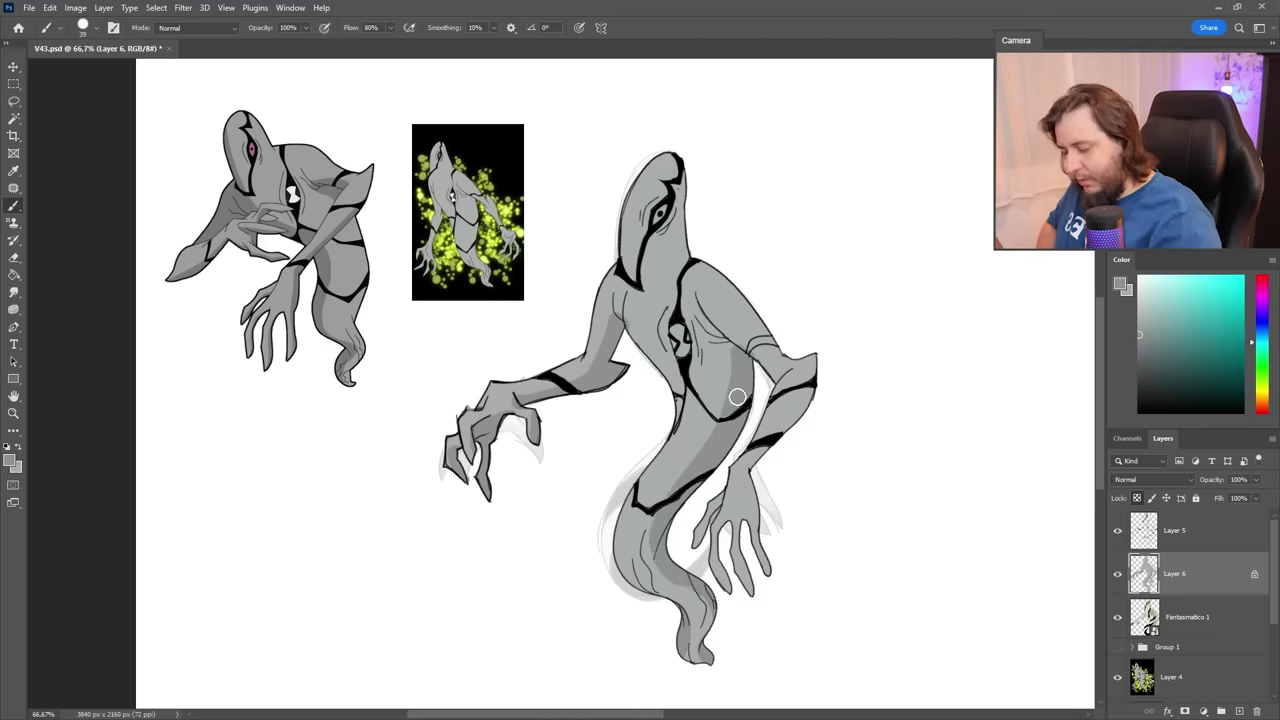
{"action": "left_click_drag", "start_coordinate": [757, 290], "coordinate": [776, 345]}
{"action": "left_click_drag", "start_coordinate": [812, 386], "coordinate": [785, 432]}
{"action": "left_click_drag", "start_coordinate": [761, 504], "coordinate": [766, 560]}
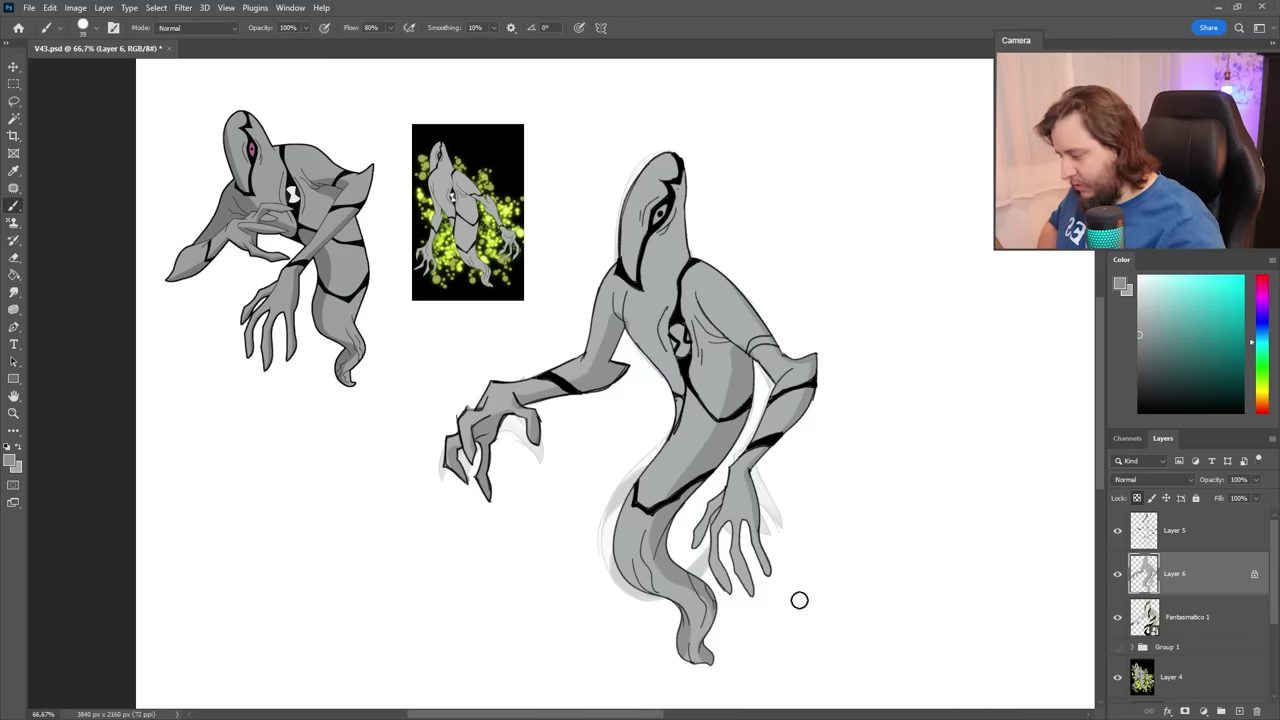
Reduce the brush to 26 px and shade the right hand's fingers, sampling the greys from the hand.
{"action": "right_click", "coordinate": [738, 510]}
{"action": "left_click_drag", "start_coordinate": [840, 205], "coordinate": [835, 205]}
{"action": "left_click", "coordinate": [834, 138]}
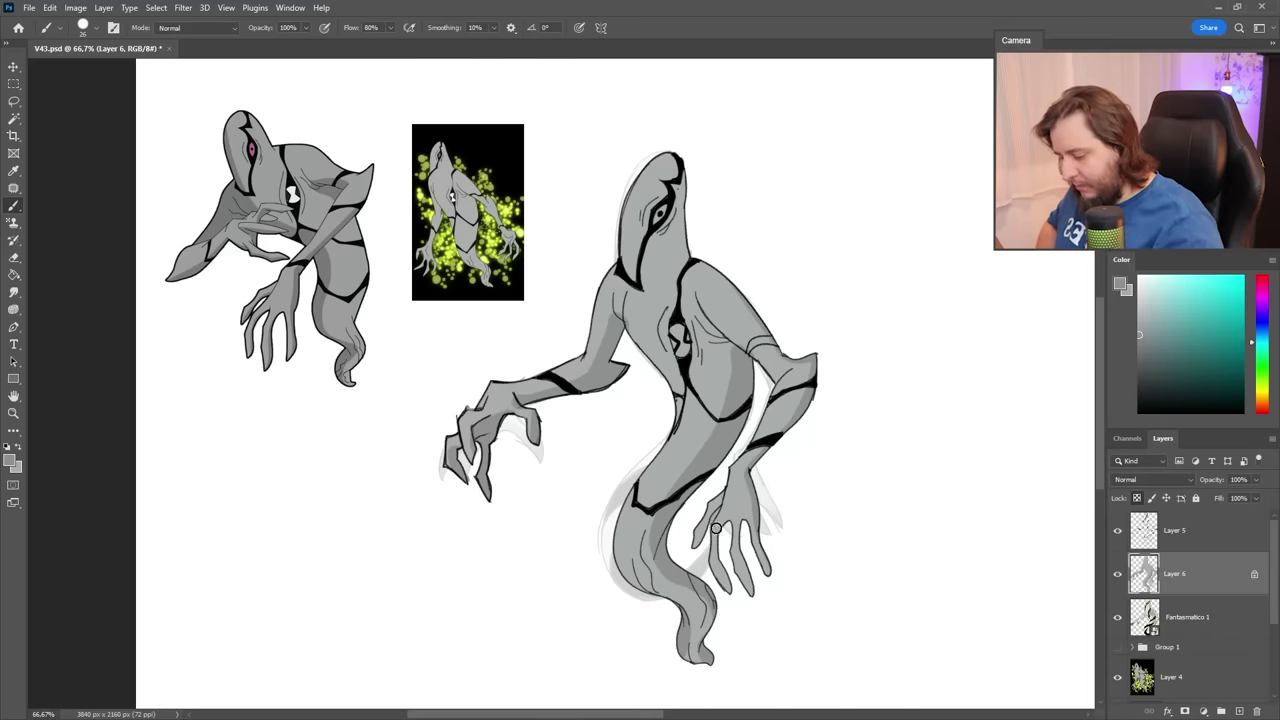
{"action": "mouse_move", "coordinate": [697, 549]}
{"action": "left_mouse_down"}
{"action": "mouse_move", "coordinate": [719, 505]}
{"action": "mouse_move", "coordinate": [728, 588]}
{"action": "left_mouse_up"}
{"action": "left_click_drag", "start_coordinate": [736, 540], "coordinate": [749, 592]}
{"action": "key", "text": "x"}
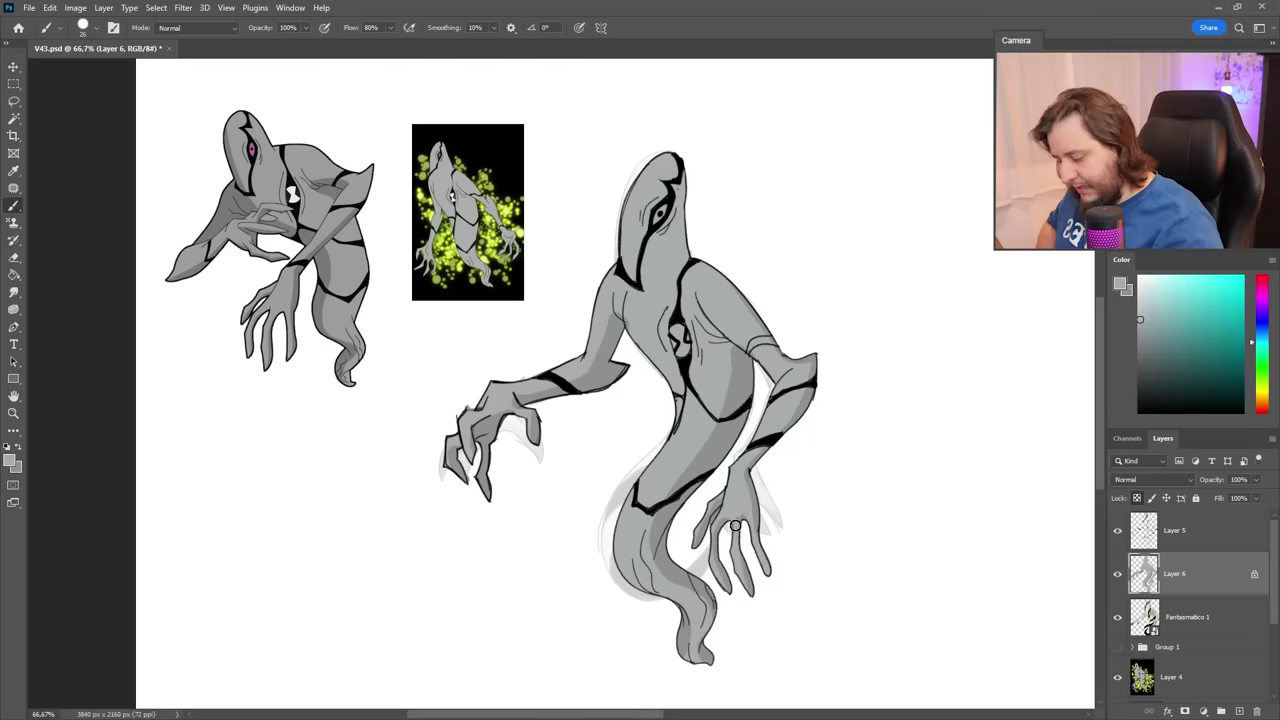
{"action": "left_click", "coordinate": [752, 511], "text": "alt"}
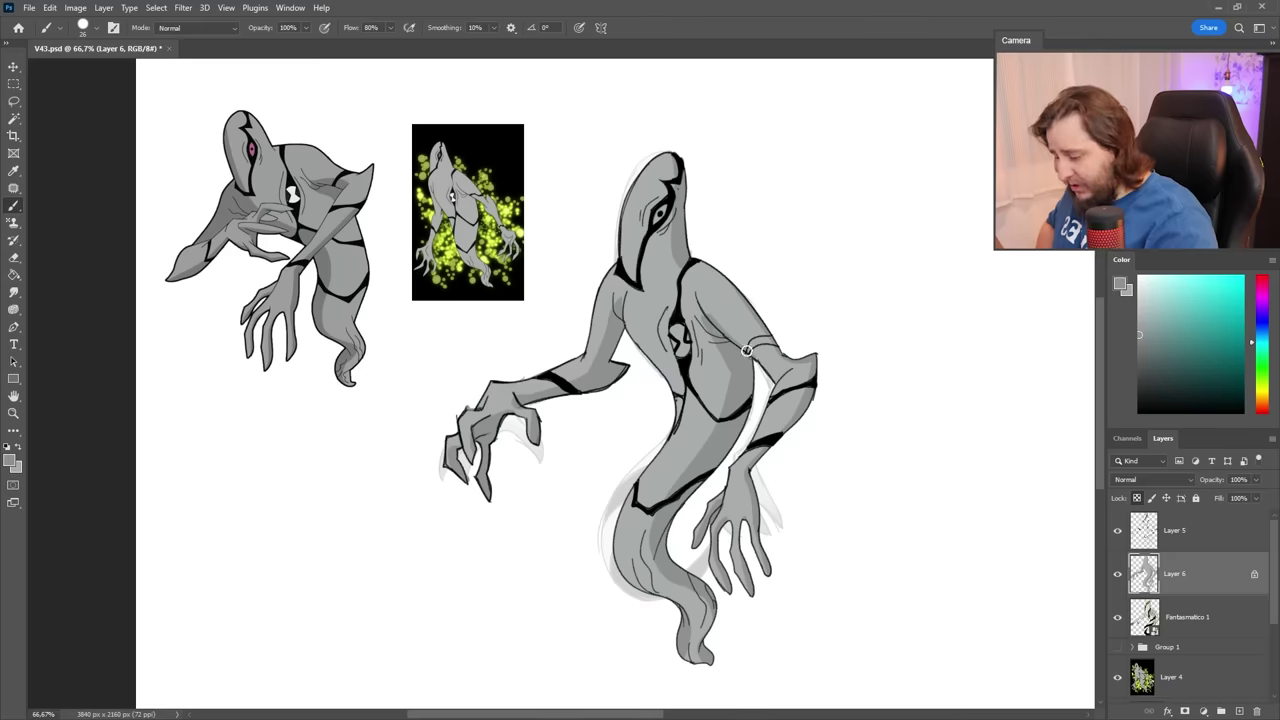
Paint the shadow beneath the right shoulder's chest fold, refining its edge with the light and dark greys.
{"action": "key", "text": "x"}
{"action": "key", "text": "x"}
{"action": "left_click_drag", "start_coordinate": [702, 316], "coordinate": [726, 360]}
{"action": "key", "text": "x"}
{"action": "left_click_drag", "start_coordinate": [700, 314], "coordinate": [709, 348]}
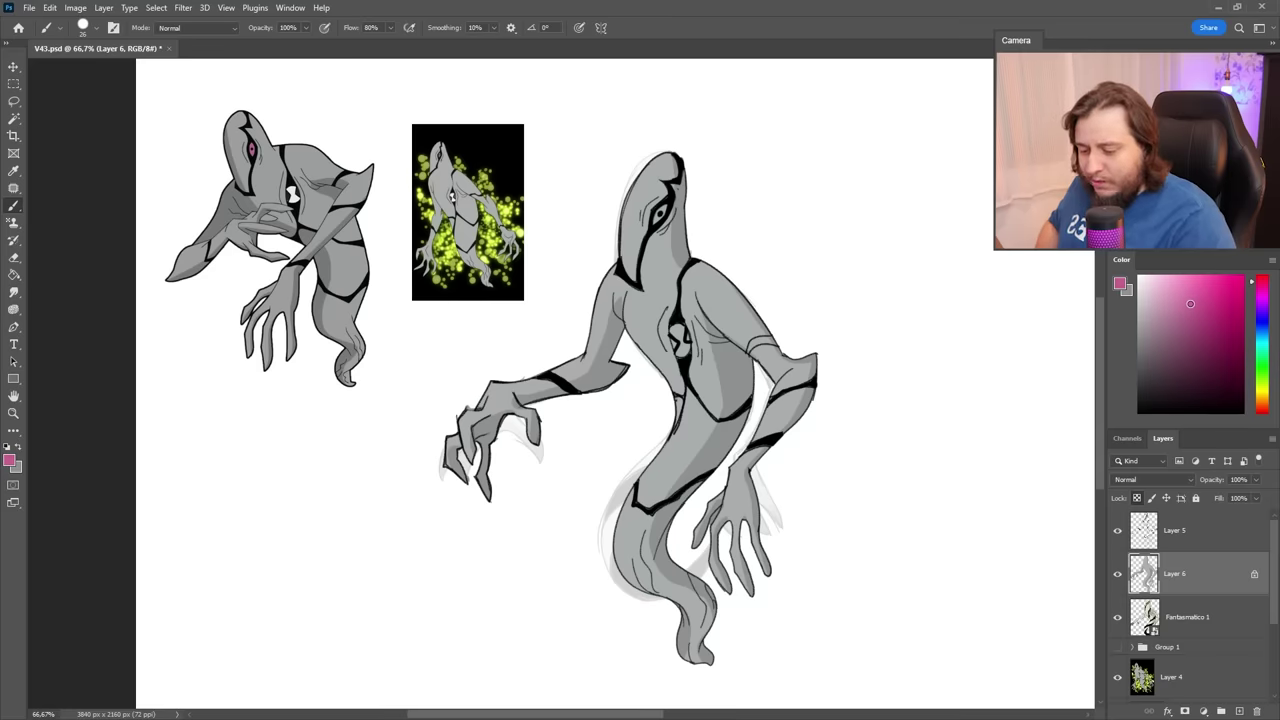
Add a new layer between the line art and the grey fill, and paint the eye pink on it.
{"action": "left_click", "coordinate": [1239, 711]}
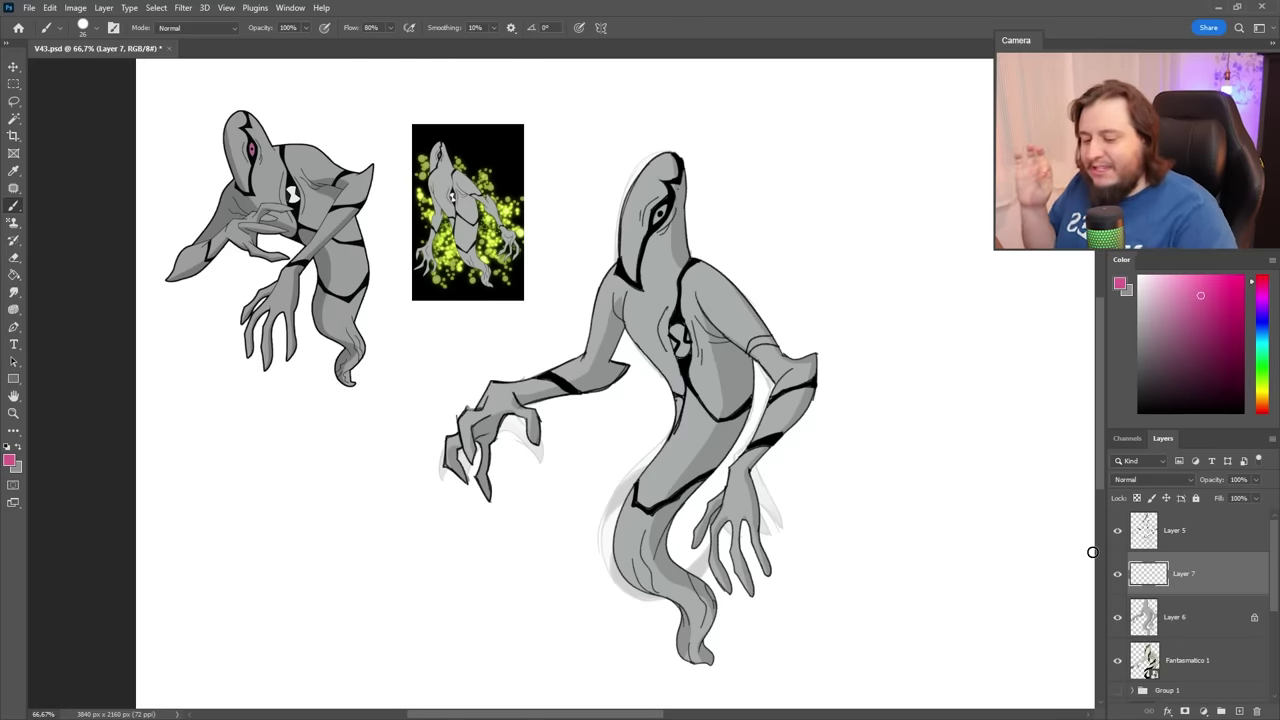
{"action": "left_click_drag", "start_coordinate": [663, 211], "coordinate": [657, 219]}
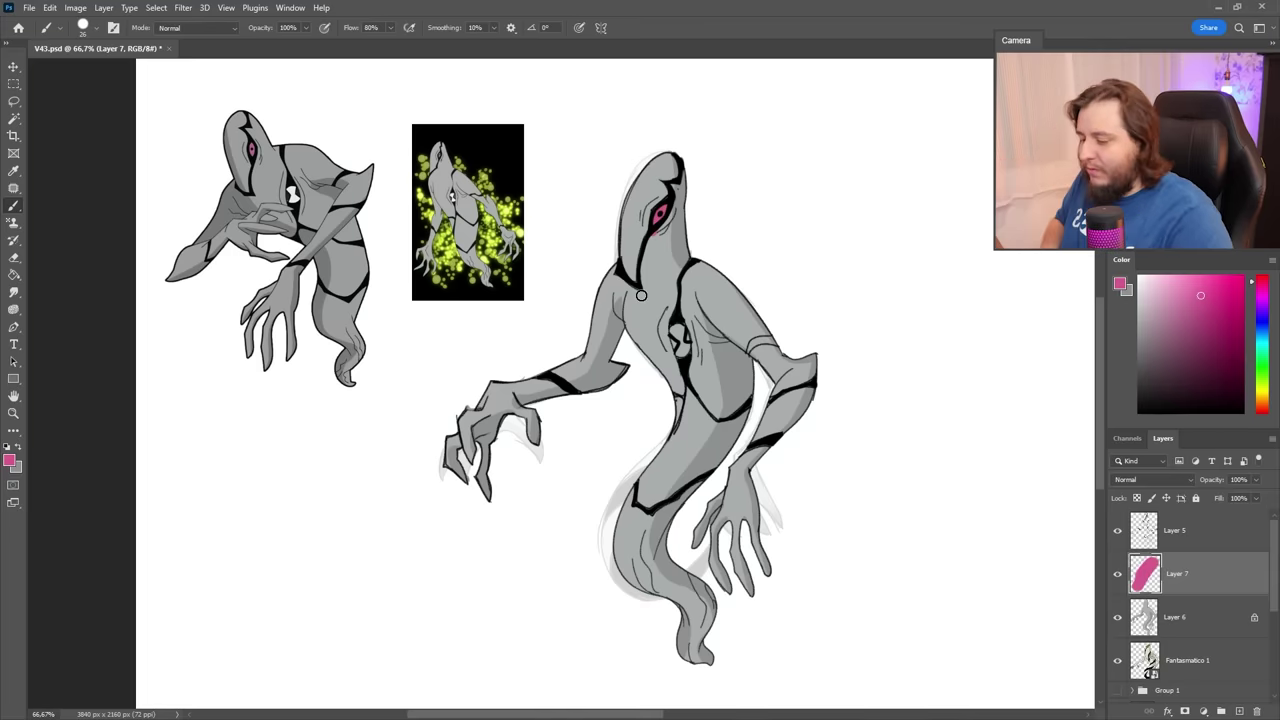
Touch up the eye with a lighter pink and a saturated magenta, erasing the excess around it.
{"action": "left_click", "coordinate": [1186, 297]}
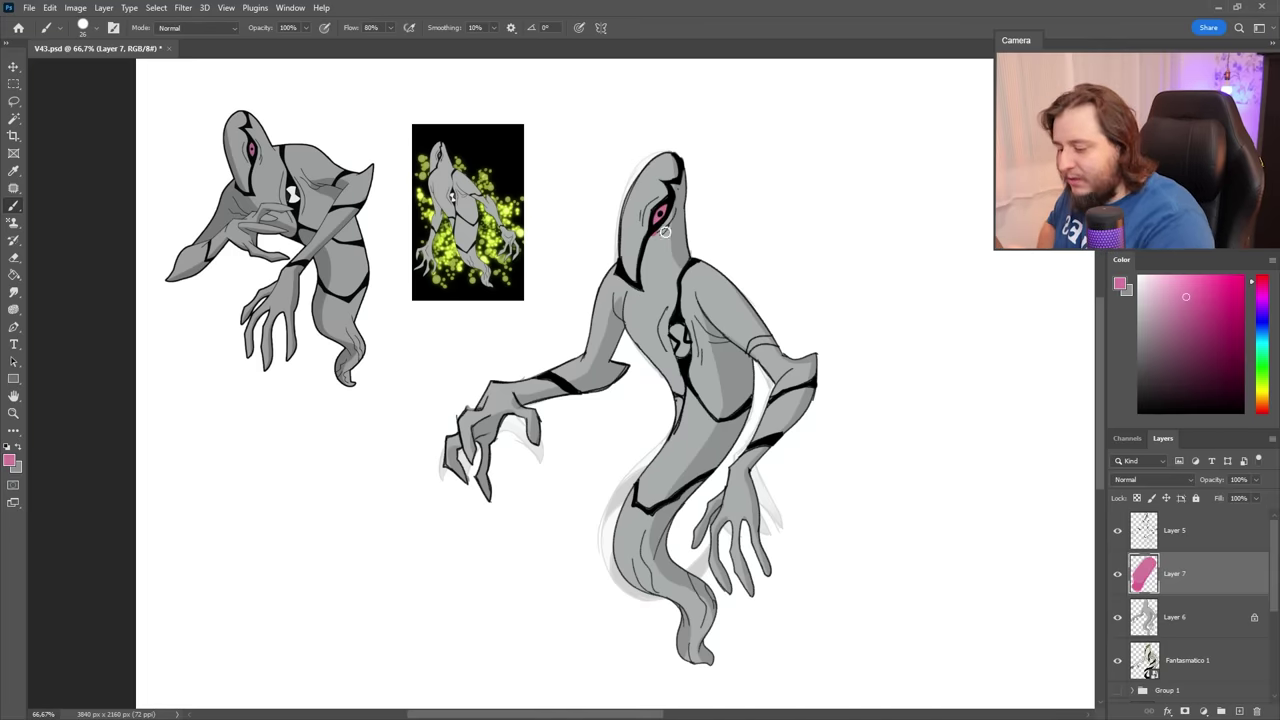
{"action": "key", "text": "e"}
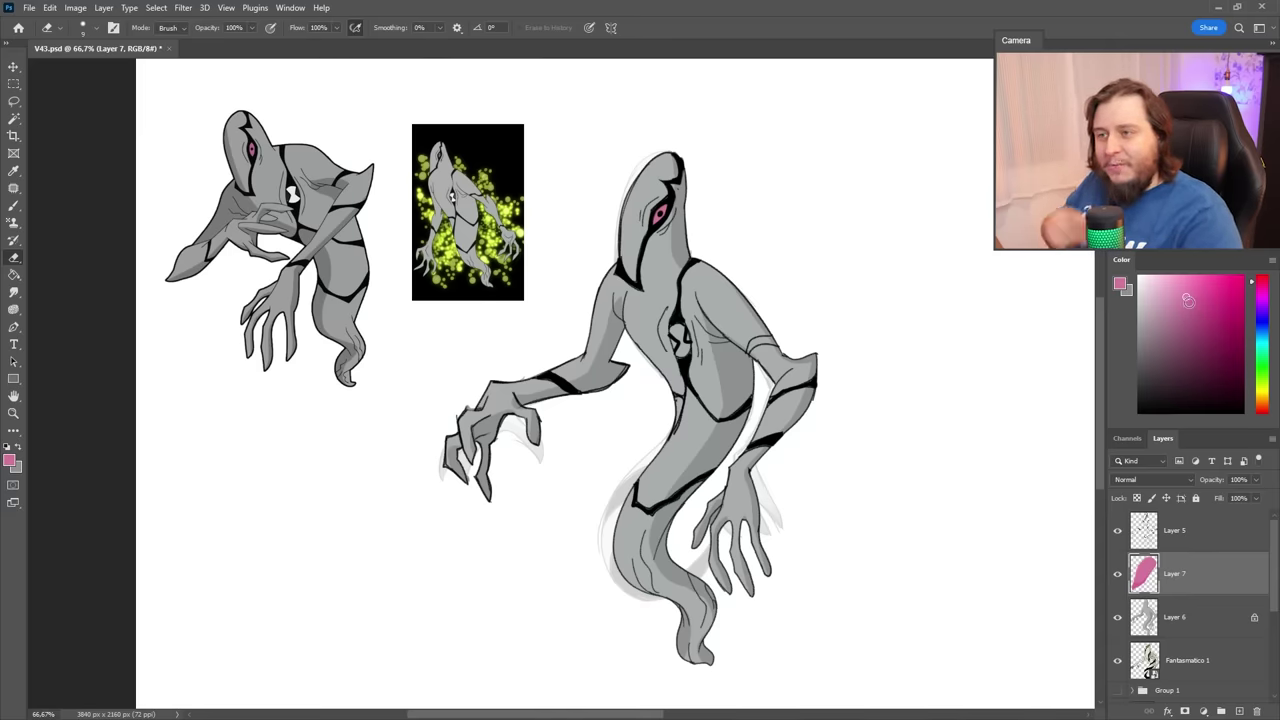
{"action": "left_click", "coordinate": [1234, 276]}
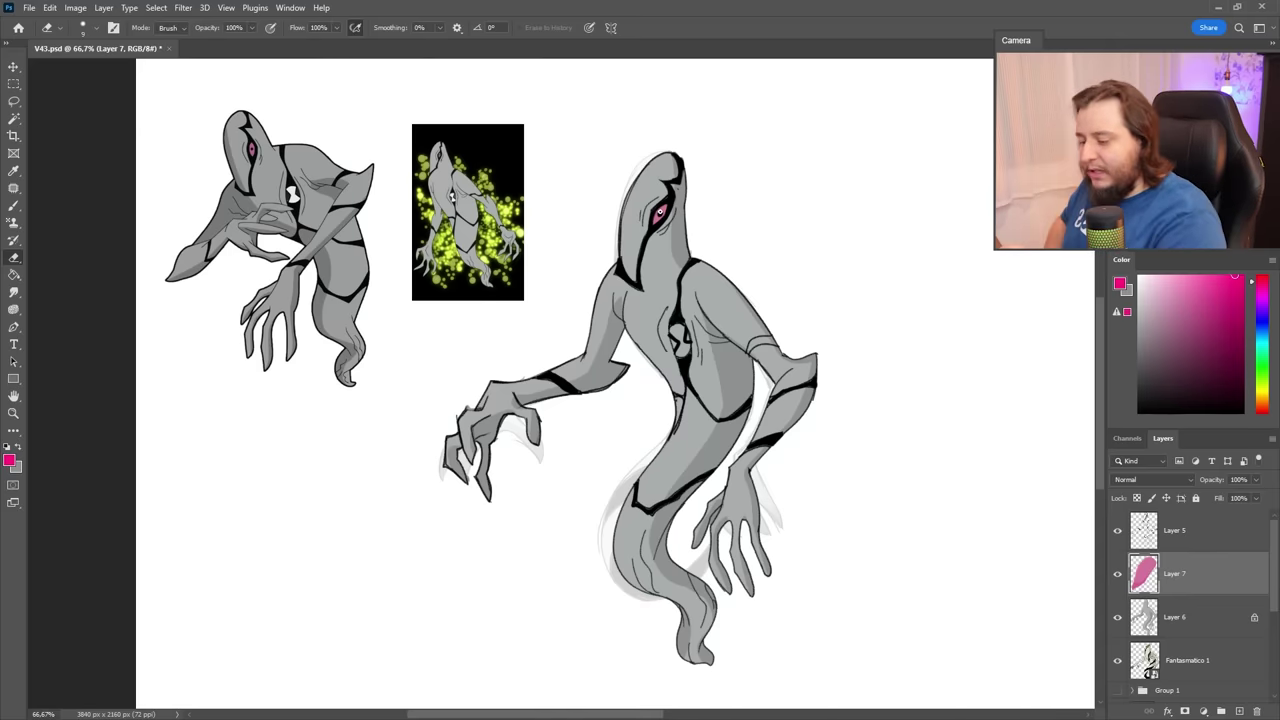
{"action": "key", "text": "b"}
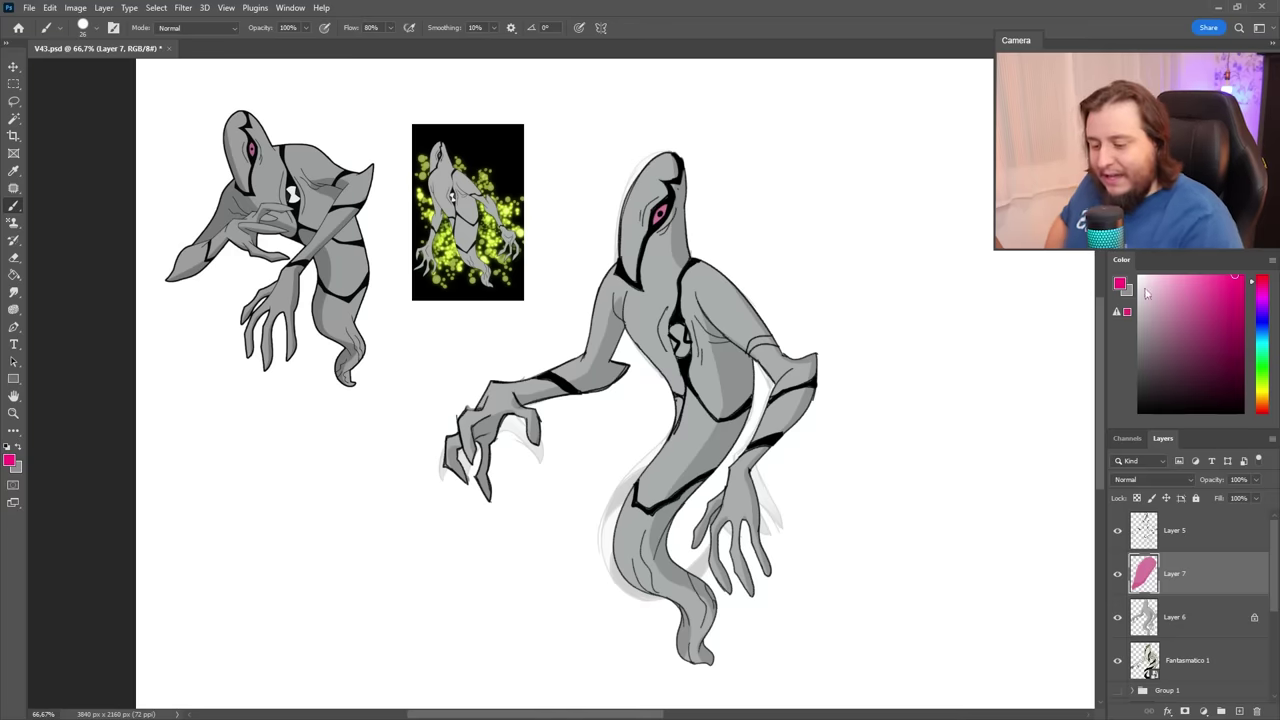
Paint the chest's hourglass emblem white and clean up its sides with the sampled body grey using a 21 px brush.
{"action": "key", "text": "x"}
{"action": "left_click_drag", "start_coordinate": [686, 328], "coordinate": [684, 353]}
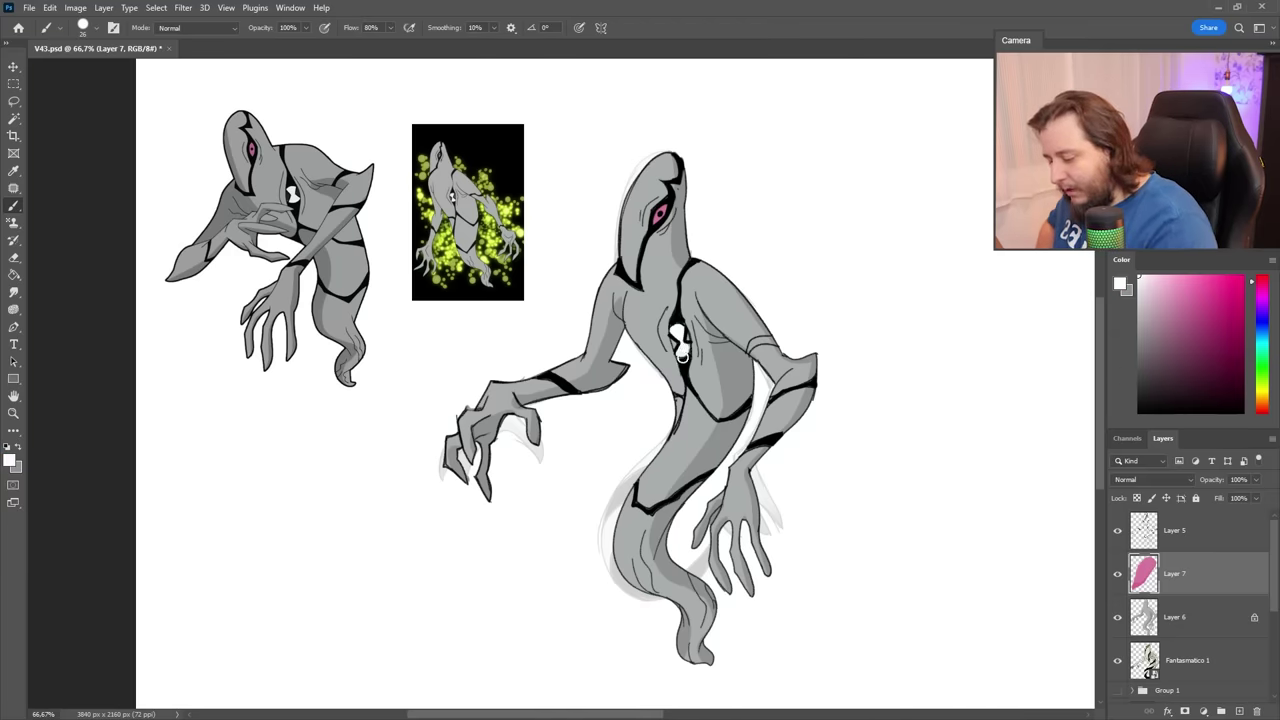
{"action": "left_click", "coordinate": [767, 330], "text": "alt"}
{"action": "right_click", "coordinate": [765, 326]}
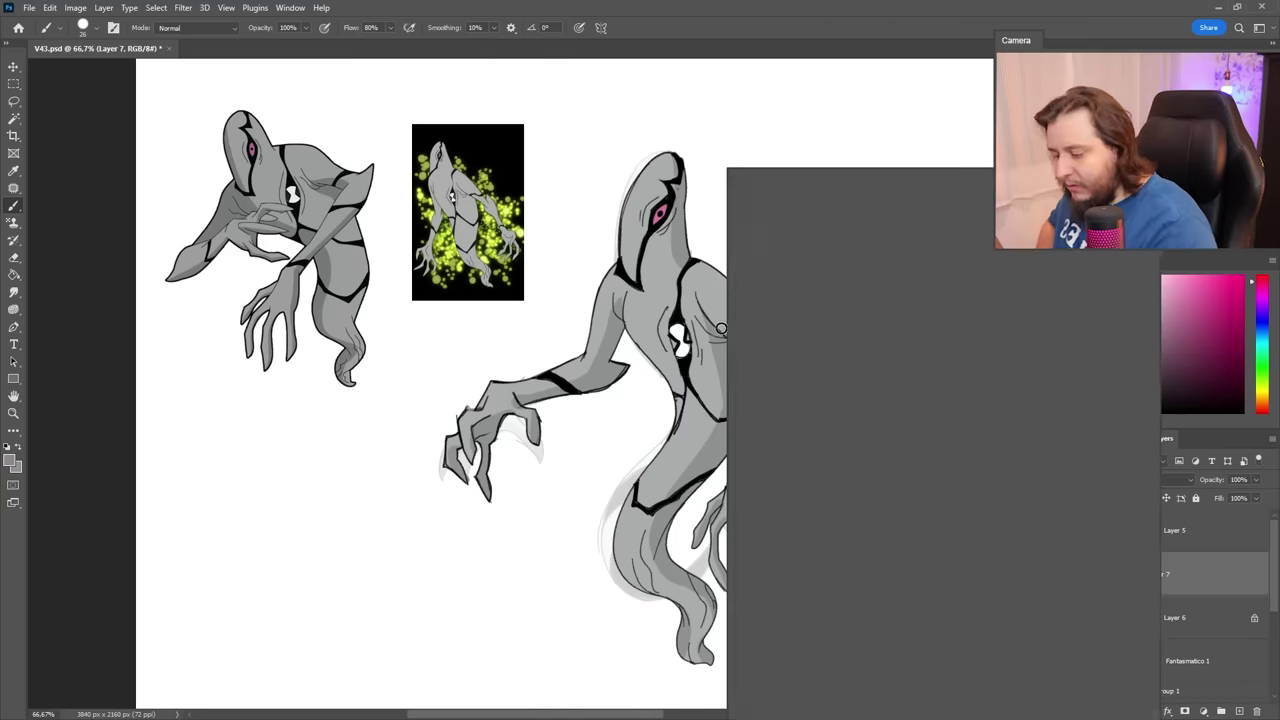
{"action": "left_click_drag", "start_coordinate": [805, 203], "coordinate": [802, 204]}
{"action": "left_click_drag", "start_coordinate": [673, 340], "coordinate": [690, 338]}
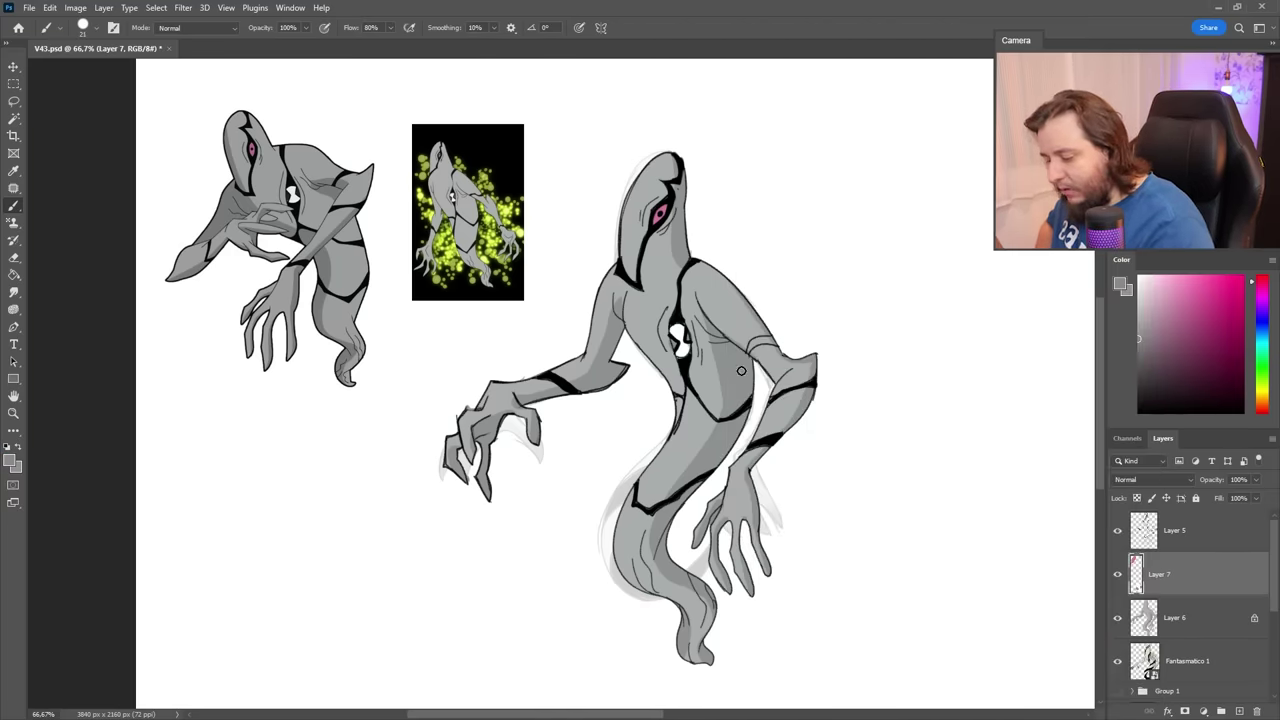
{"action": "key", "text": "e"}
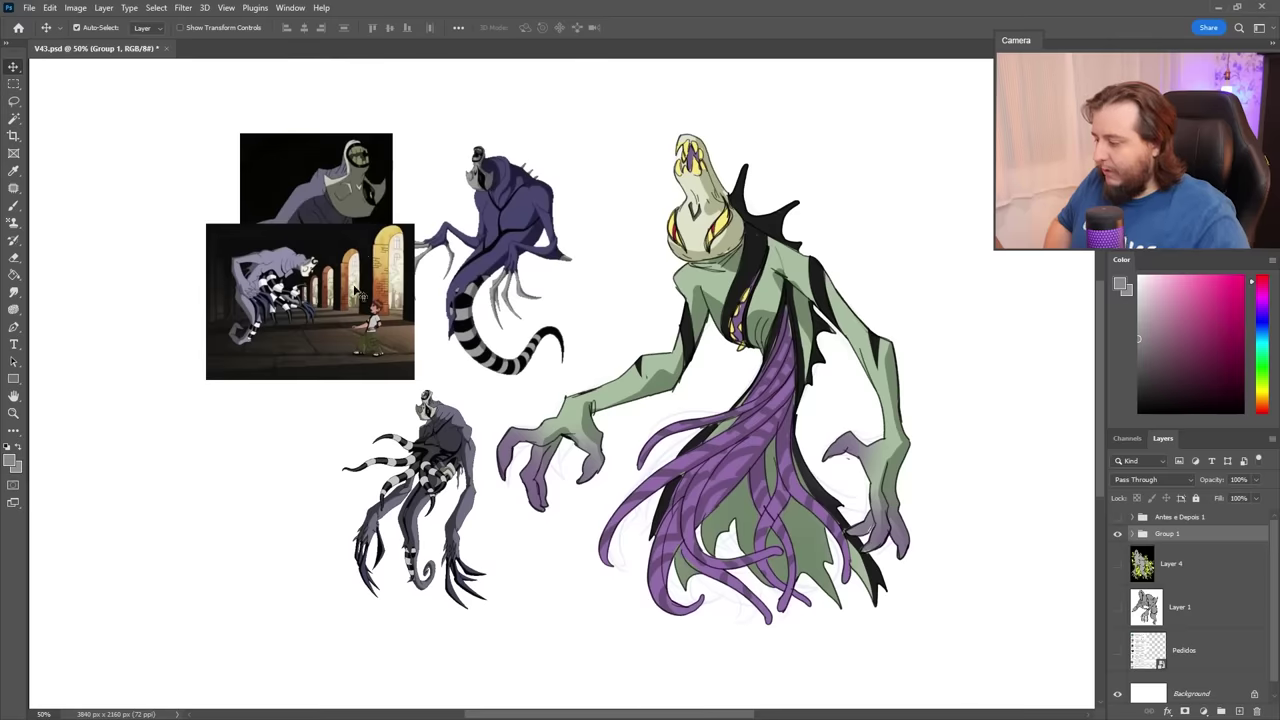
Spread the four reference images apart in the empty area beside the green creature so they no longer overlap.
{"action": "left_click_drag", "start_coordinate": [309, 300], "coordinate": [251, 323]}
{"action": "left_click_drag", "start_coordinate": [315, 180], "coordinate": [328, 185]}
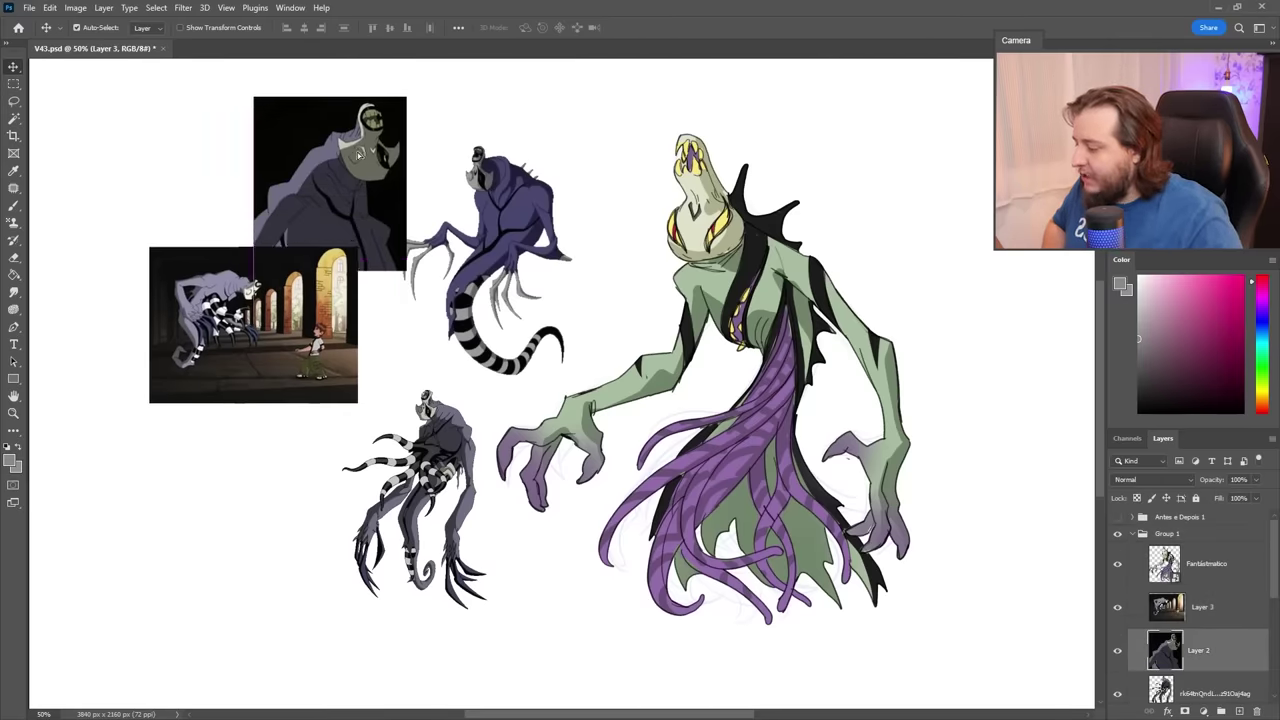
{"action": "left_click_drag", "start_coordinate": [321, 320], "coordinate": [295, 347]}
{"action": "left_click_drag", "start_coordinate": [431, 427], "coordinate": [364, 437]}
{"action": "left_click_drag", "start_coordinate": [505, 215], "coordinate": [526, 218]}
{"action": "left_click_drag", "start_coordinate": [363, 208], "coordinate": [357, 188]}
{"action": "mouse_move", "coordinate": [258, 319]}
{"action": "left_mouse_down"}
{"action": "mouse_move", "coordinate": [249, 335]}
{"action": "mouse_move", "coordinate": [236, 318]}
{"action": "left_mouse_up"}
{"action": "left_click_drag", "start_coordinate": [370, 449], "coordinate": [362, 448]}
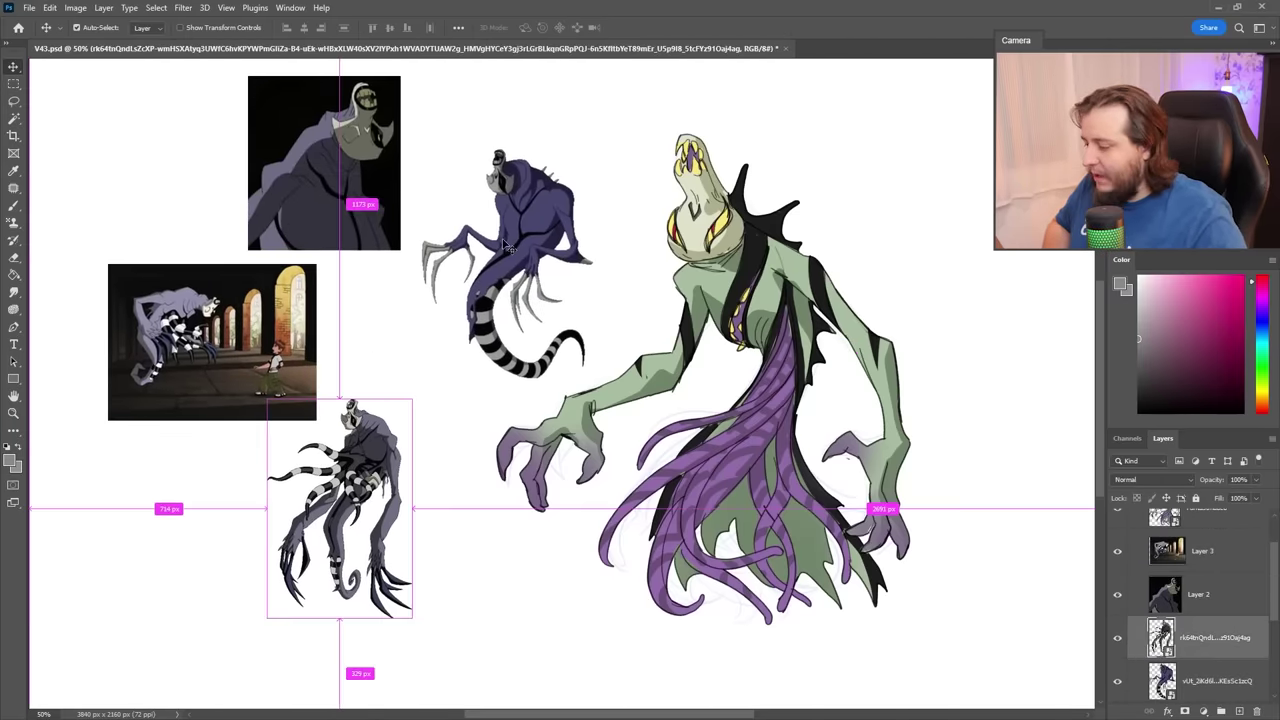
{"action": "left_click_drag", "start_coordinate": [521, 220], "coordinate": [509, 220]}
{"action": "left_click_drag", "start_coordinate": [374, 434], "coordinate": [398, 414]}
{"action": "left_click_drag", "start_coordinate": [473, 284], "coordinate": [440, 299]}
{"action": "left_click_drag", "start_coordinate": [376, 214], "coordinate": [368, 214]}
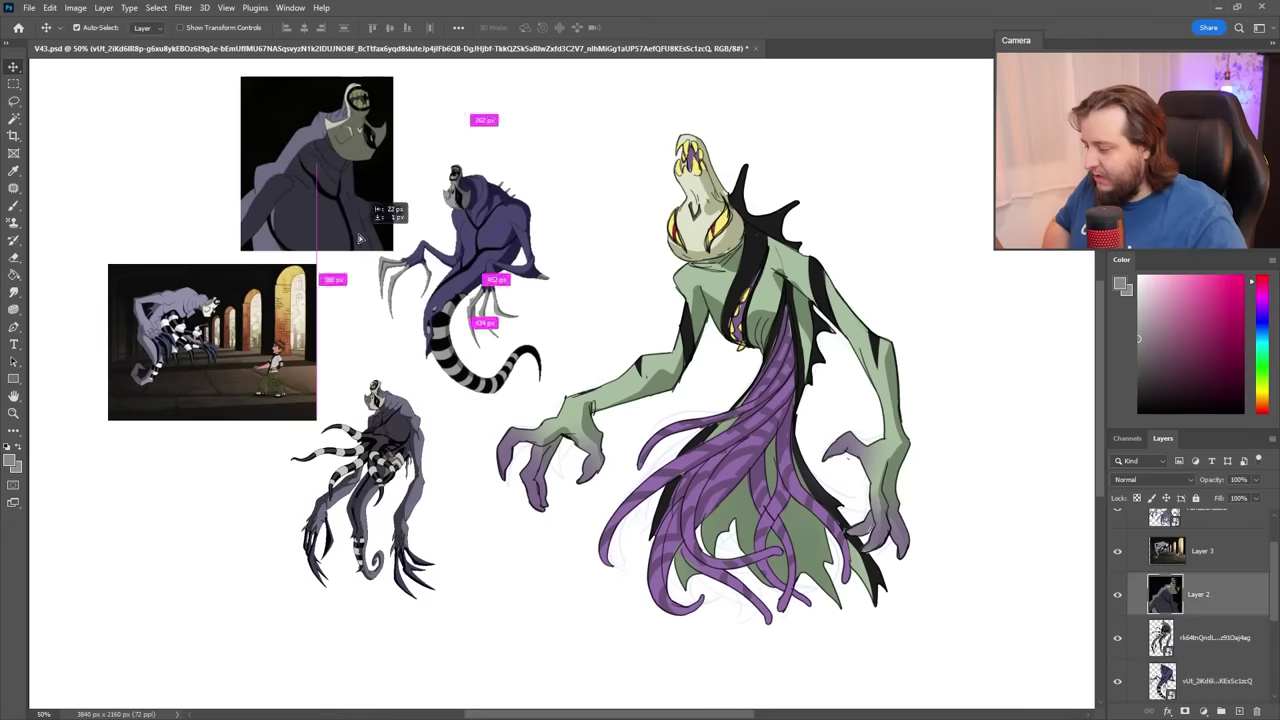
Fade the green creature's layer to 15% opacity and add a new layer above it.
{"action": "left_click", "coordinate": [766, 369]}
{"action": "left_click", "coordinate": [1257, 480]}
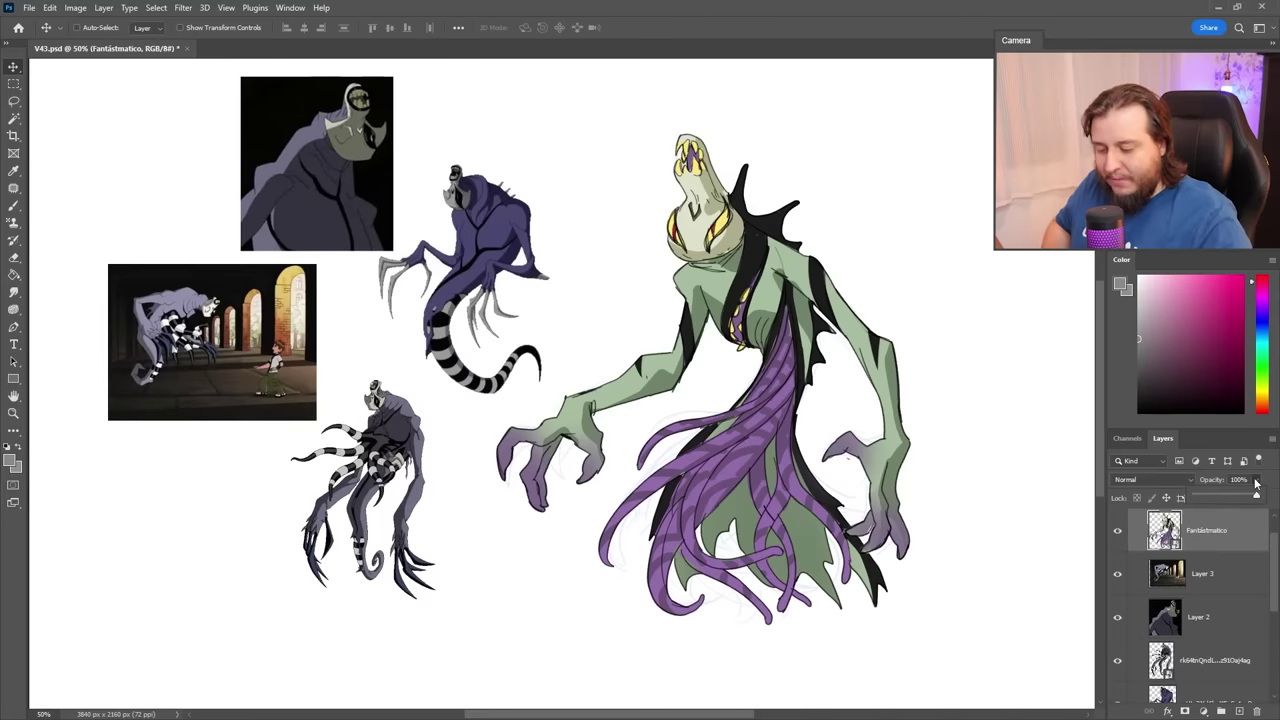
{"action": "mouse_move", "coordinate": [1257, 495]}
{"action": "left_mouse_down"}
{"action": "mouse_move", "coordinate": [1212, 497]}
{"action": "mouse_move", "coordinate": [1268, 503]}
{"action": "left_mouse_up"}
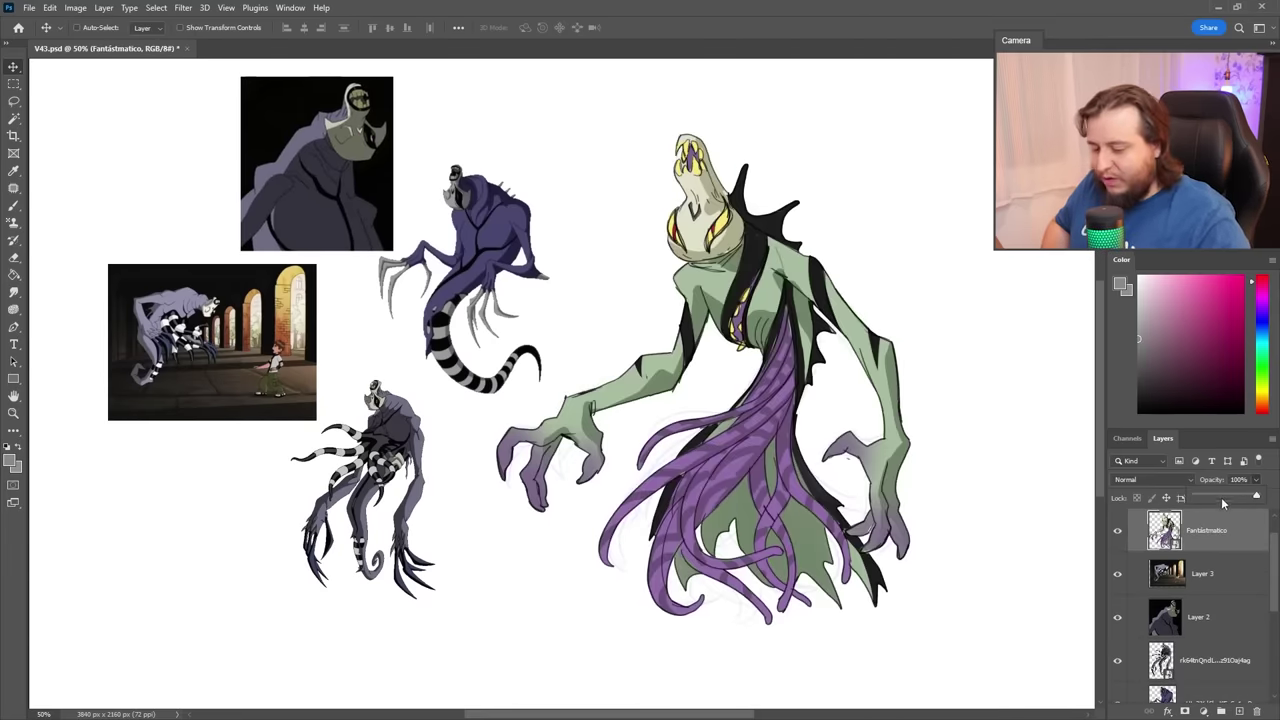
{"action": "left_click", "coordinate": [1206, 497]}
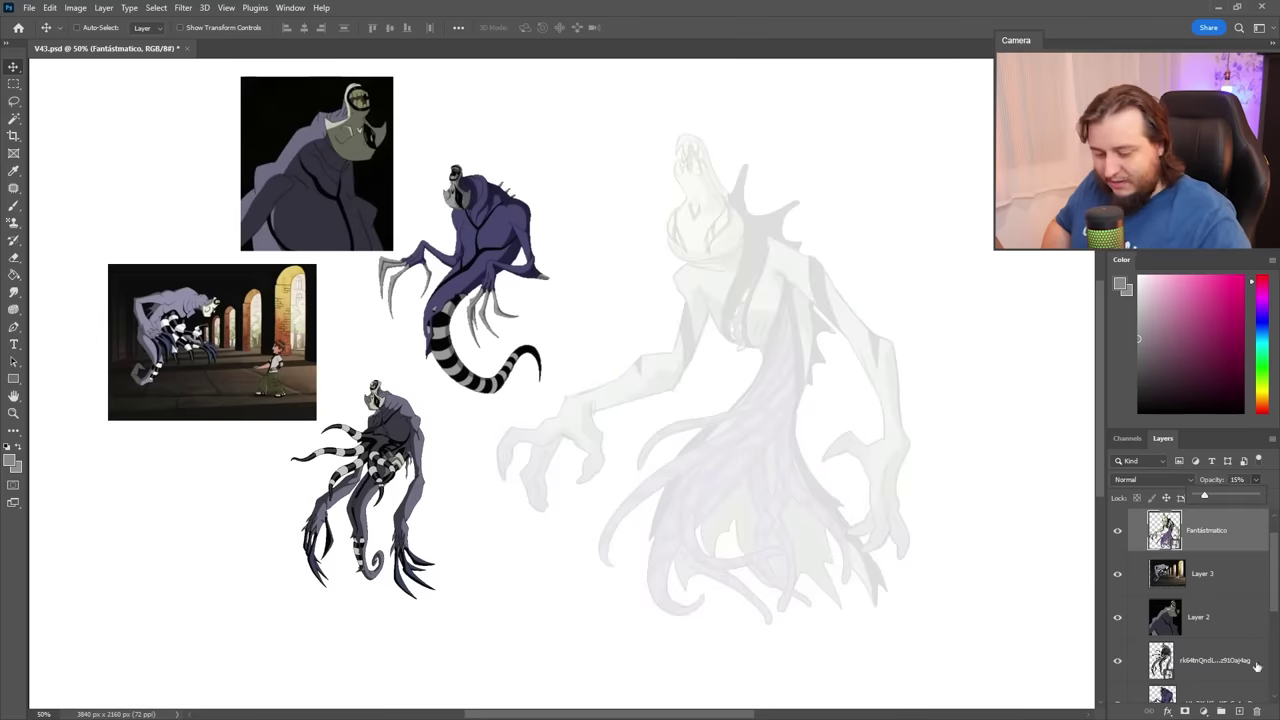
{"action": "left_click", "coordinate": [1239, 711]}
Enlarge the tentacled full-body reference, bring it to the front and shift the references away from the faded creature.
{"action": "left_click", "coordinate": [388, 432], "text": "ctrl"}
{"action": "key", "text": "ctrl+t"}
{"action": "left_click_drag", "start_coordinate": [434, 382], "coordinate": [493, 298]}
{"action": "left_click_drag", "start_coordinate": [433, 376], "coordinate": [398, 386]}
{"action": "key", "text": "Return"}
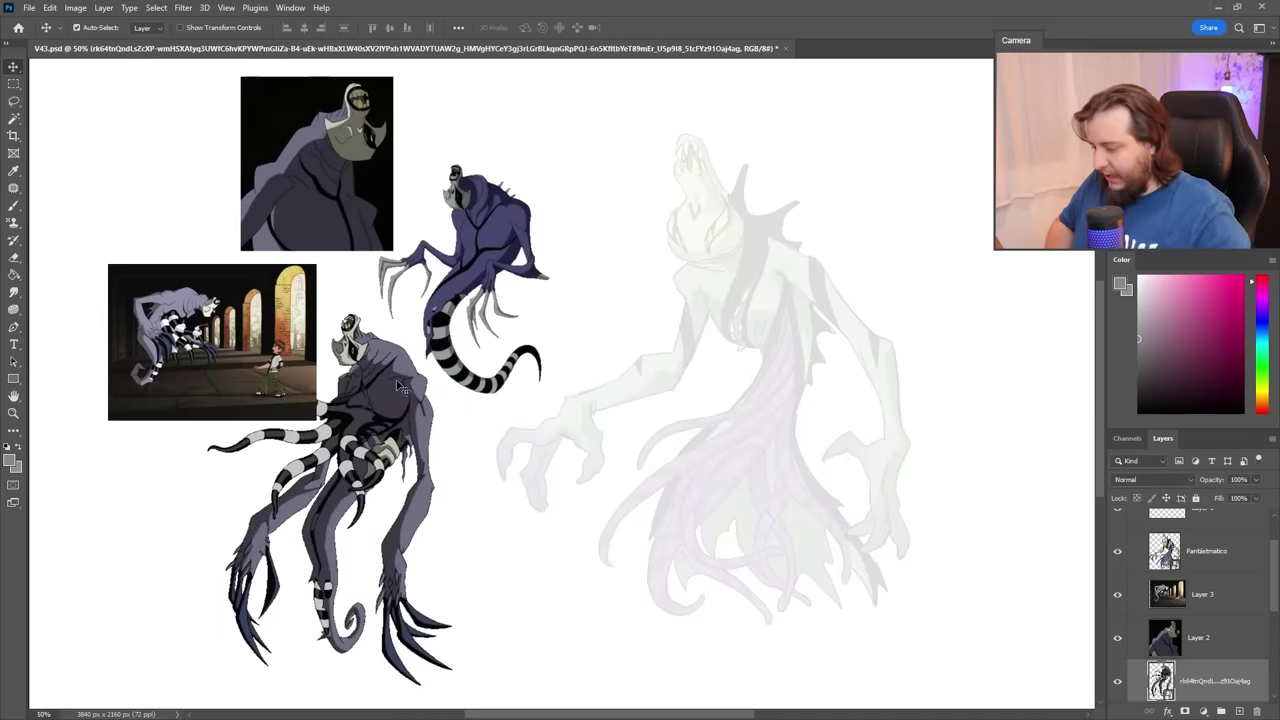
{"action": "key", "text": "ctrl+shift+bracketright"}
{"action": "left_click_drag", "start_coordinate": [316, 375], "coordinate": [295, 350]}
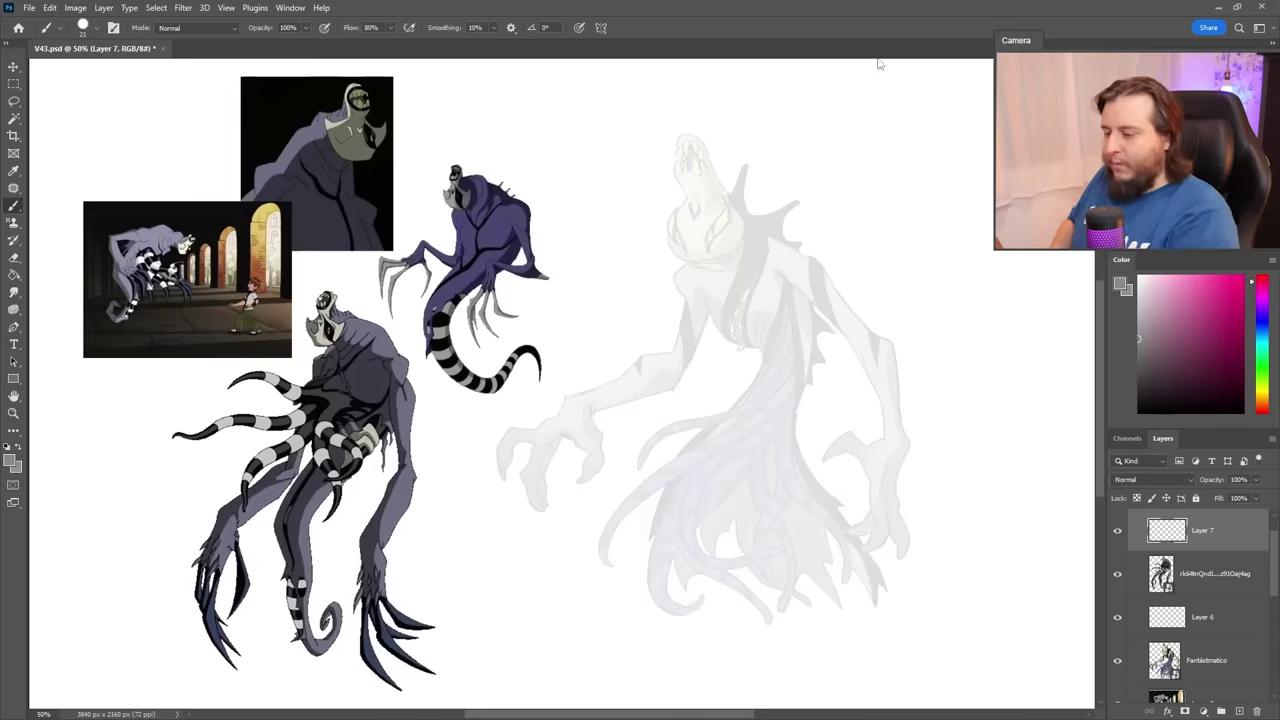
Switch to a thin brush and set the colour to black, testing it with freehand strokes over the faded creature.
{"action": "right_click", "coordinate": [889, 74]}
{"action": "left_click", "coordinate": [886, 51]}
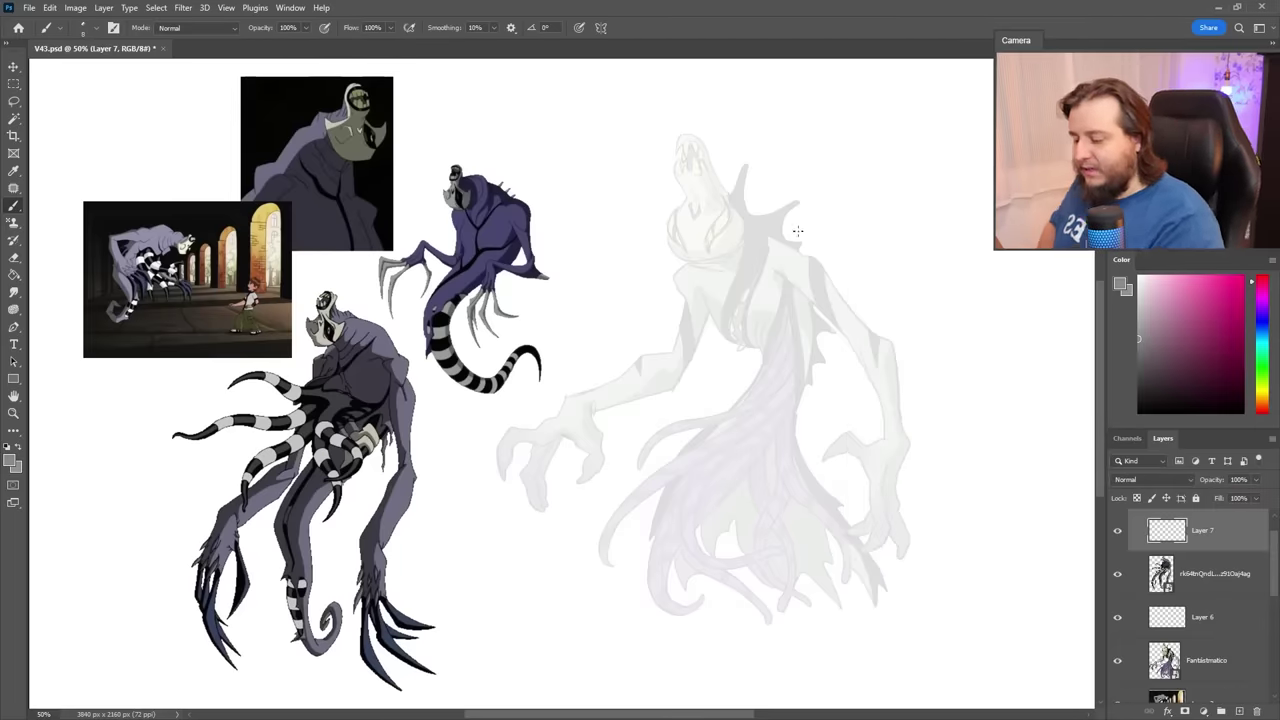
{"action": "left_click_drag", "start_coordinate": [794, 230], "coordinate": [797, 468]}
{"action": "key", "text": "ctrl+z"}
{"action": "left_click_drag", "start_coordinate": [780, 302], "coordinate": [854, 552]}
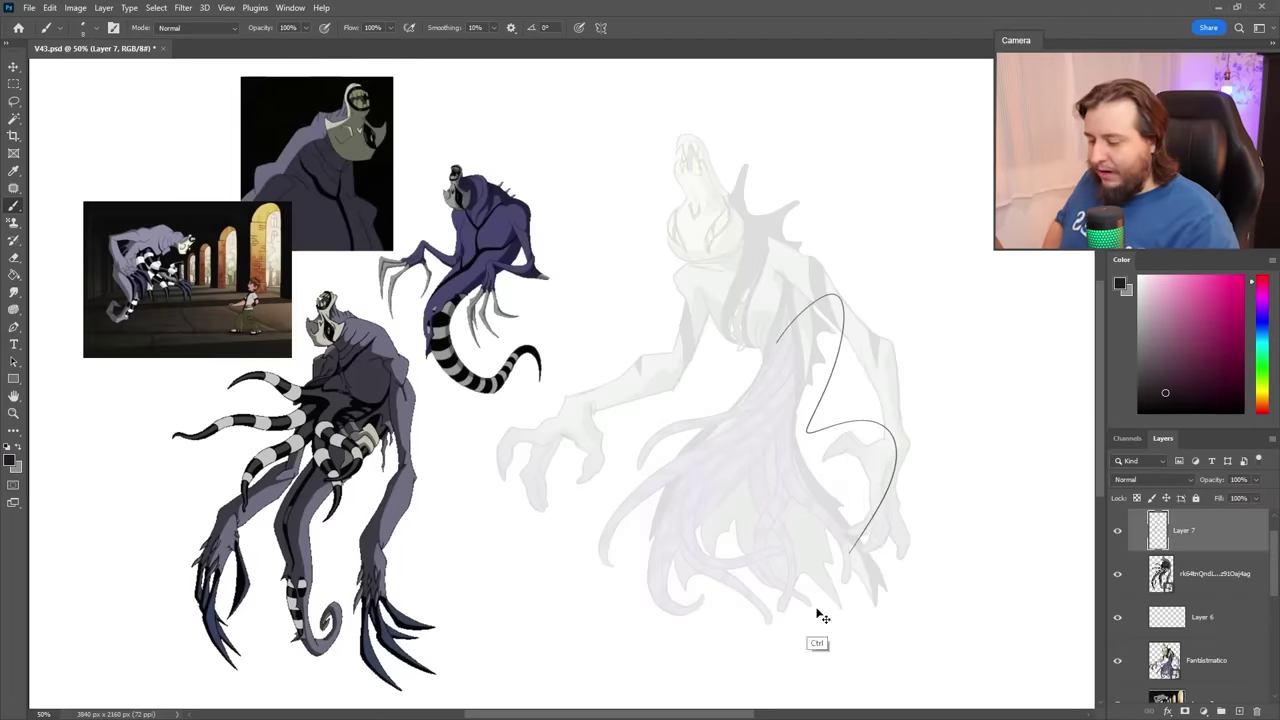
{"action": "key", "text": "ctrl+z"}
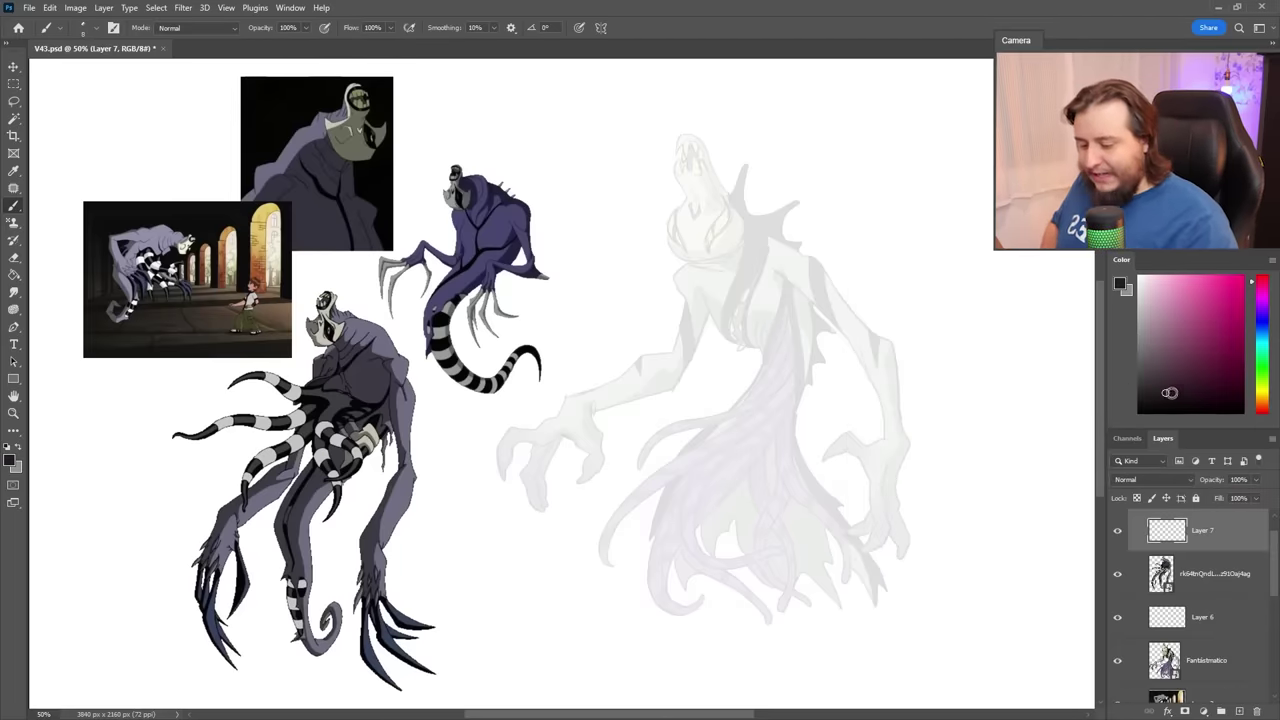
{"action": "left_click_drag", "start_coordinate": [1171, 393], "coordinate": [1162, 413]}
{"action": "left_click_drag", "start_coordinate": [681, 238], "coordinate": [789, 464]}
{"action": "key", "text": "ctrl+z"}
{"action": "key", "text": "z"}
{"action": "left_click_drag", "start_coordinate": [751, 290], "coordinate": [777, 286]}
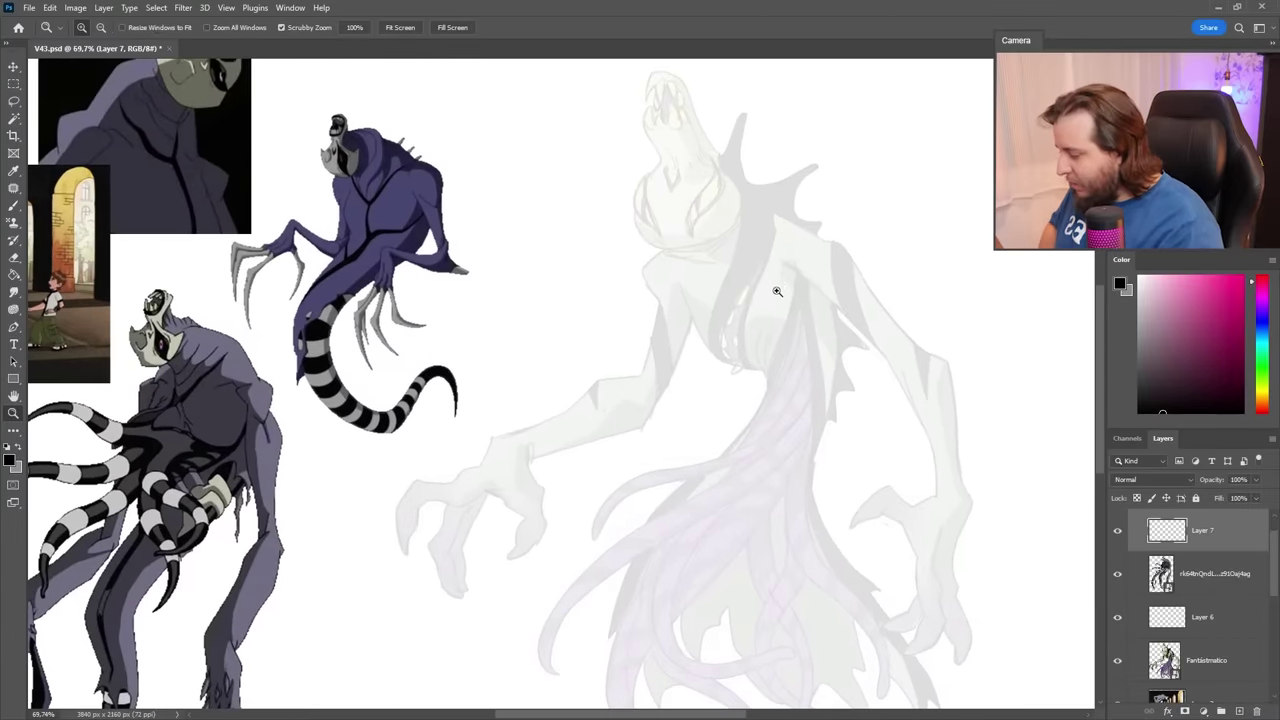
{"action": "key", "text": "b"}
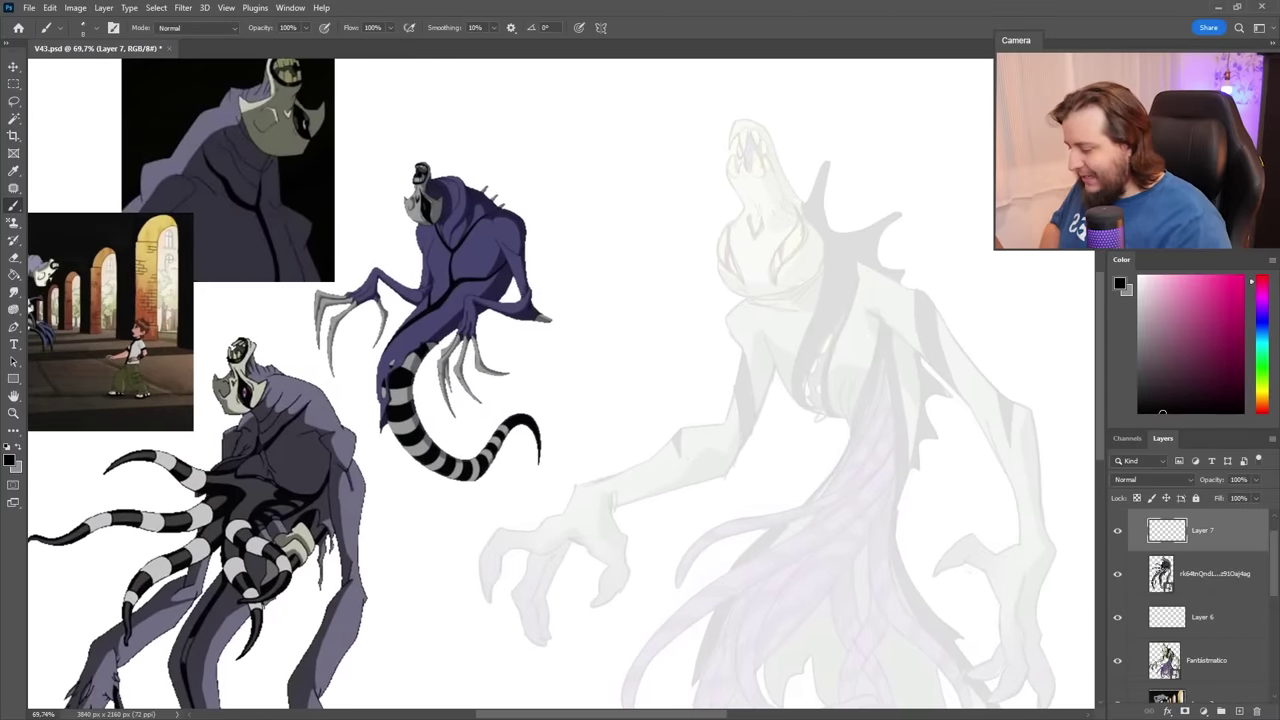
{"action": "left_click_drag", "start_coordinate": [780, 192], "coordinate": [797, 214]}
{"action": "key", "text": "ctrl+z"}
{"action": "mouse_move", "coordinate": [772, 186]}
{"action": "left_mouse_down"}
{"action": "mouse_move", "coordinate": [800, 222]}
{"action": "mouse_move", "coordinate": [781, 202]}
{"action": "mouse_move", "coordinate": [834, 232]}
{"action": "mouse_move", "coordinate": [820, 266]}
{"action": "left_mouse_up"}
{"action": "key", "text": "ctrl+z"}
{"action": "key", "text": "ctrl+z"}
Draw the skull-like head over the faded sketch with its snout, horned cheeks, rounded jaw, eye contours and open mouth.
{"action": "left_click_drag", "start_coordinate": [728, 174], "coordinate": [760, 219]}
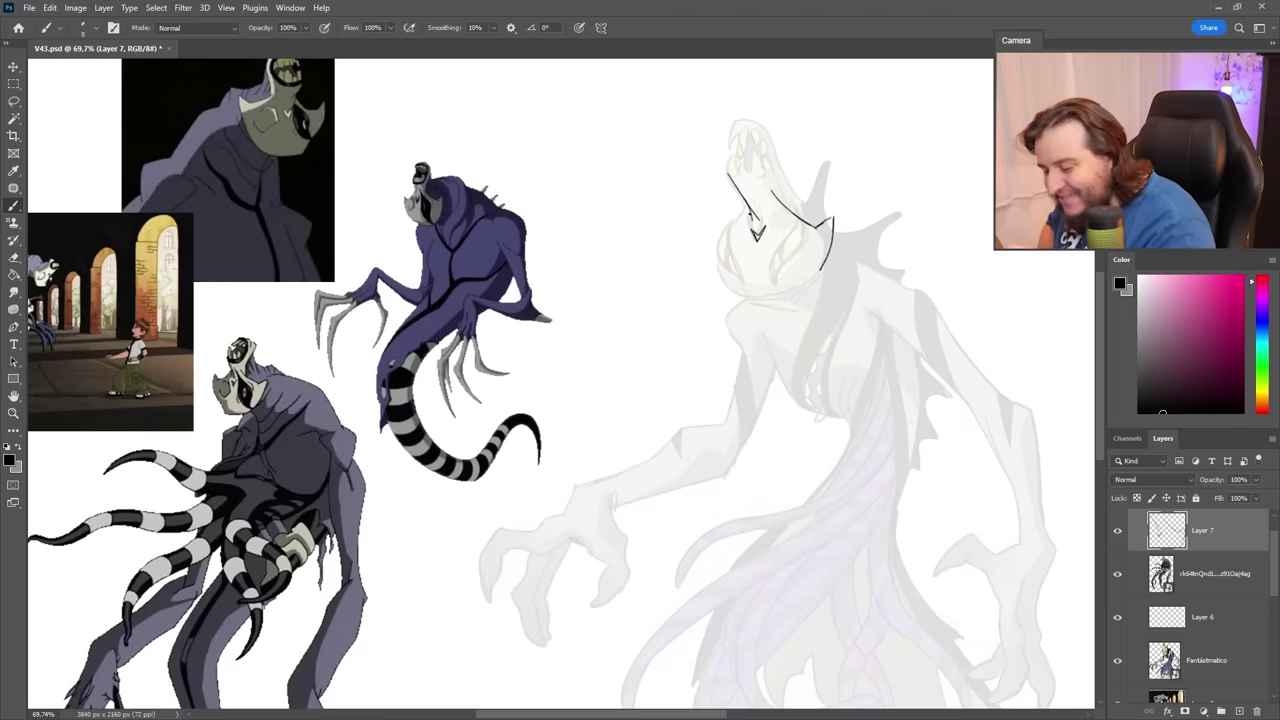
{"action": "mouse_move", "coordinate": [722, 229]}
{"action": "left_mouse_down"}
{"action": "mouse_move", "coordinate": [708, 240]}
{"action": "mouse_move", "coordinate": [739, 287]}
{"action": "mouse_move", "coordinate": [780, 297]}
{"action": "mouse_move", "coordinate": [824, 267]}
{"action": "left_mouse_up"}
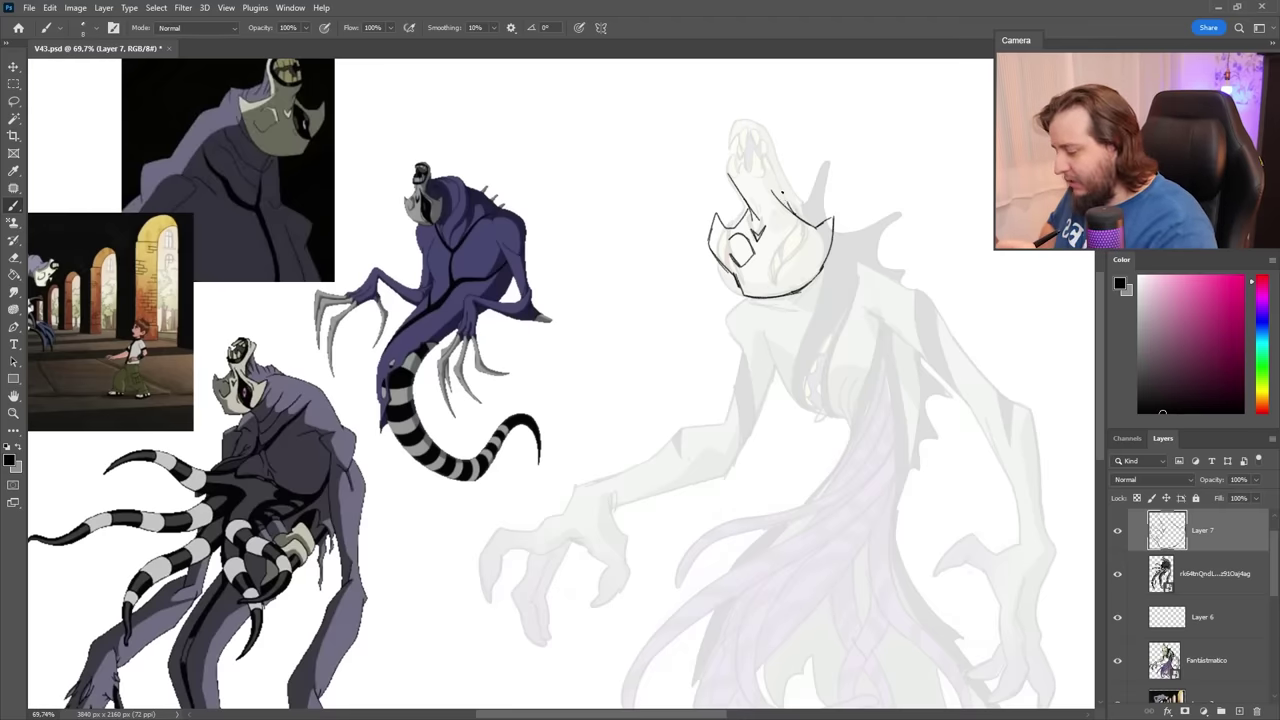
{"action": "left_click_drag", "start_coordinate": [781, 115], "coordinate": [779, 185]}
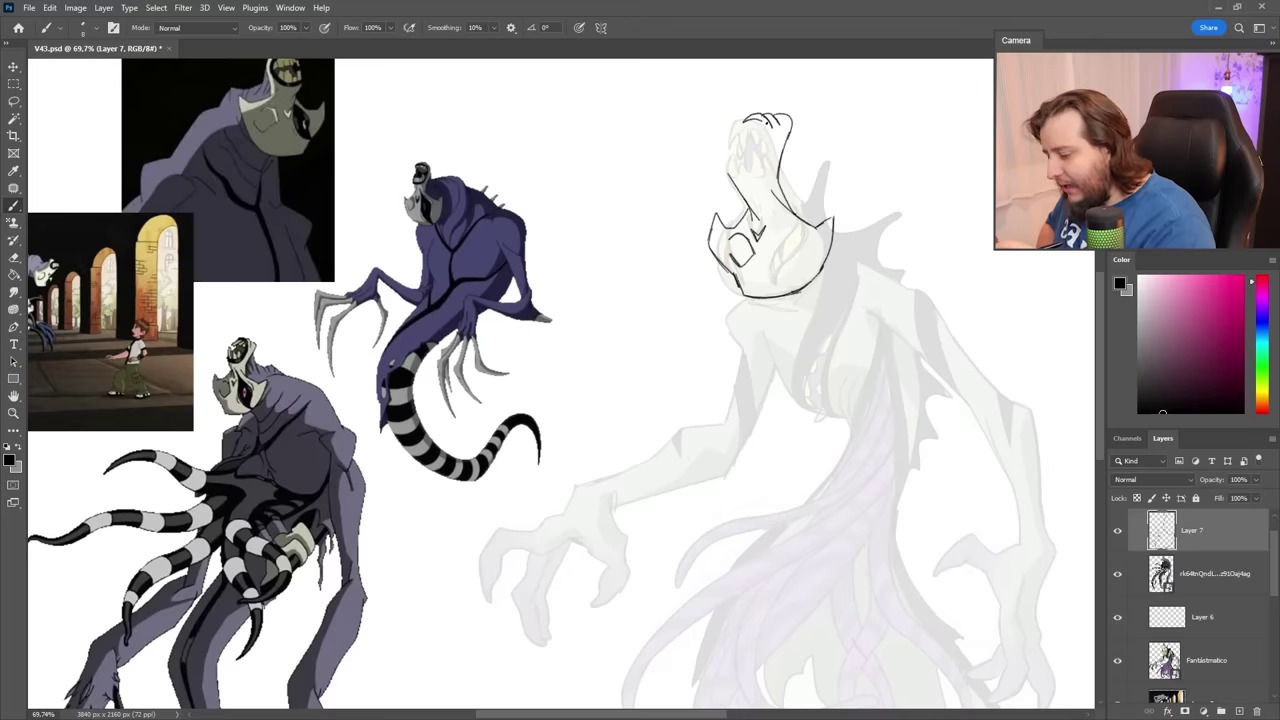
{"action": "left_click_drag", "start_coordinate": [771, 119], "coordinate": [755, 172]}
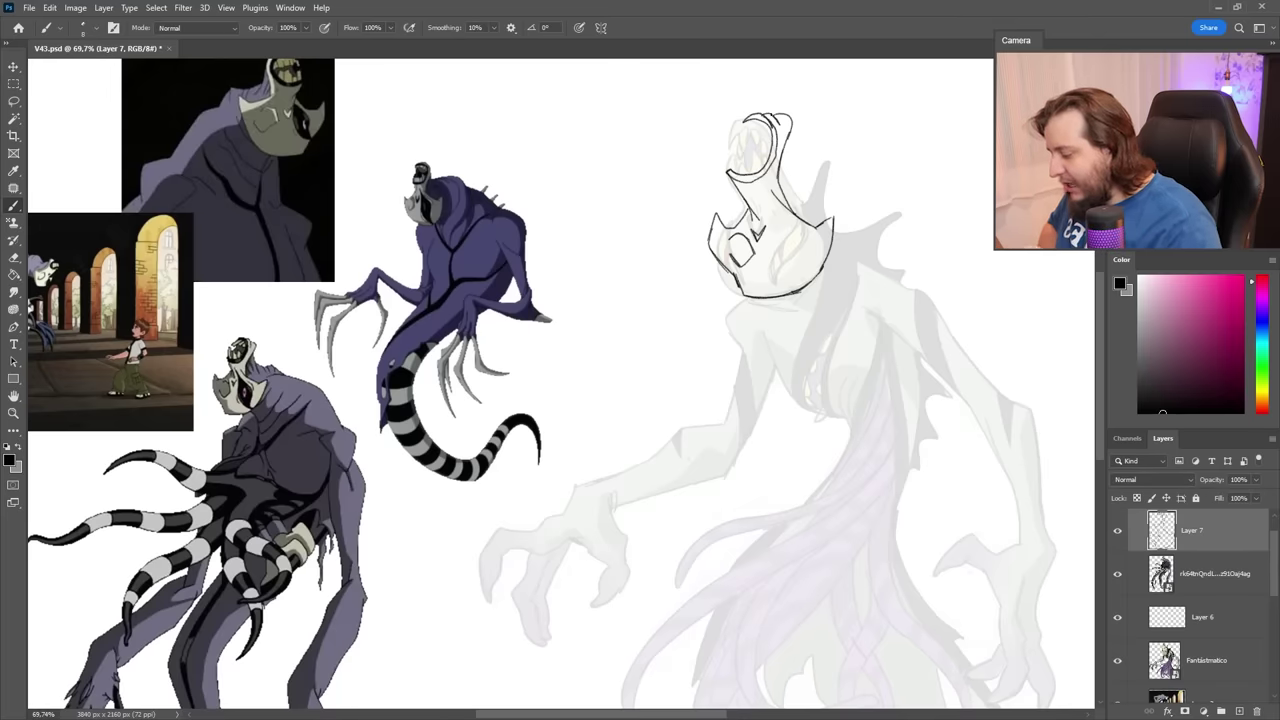
{"action": "left_click_drag", "start_coordinate": [788, 212], "coordinate": [802, 272]}
{"action": "left_click_drag", "start_coordinate": [778, 190], "coordinate": [762, 225]}
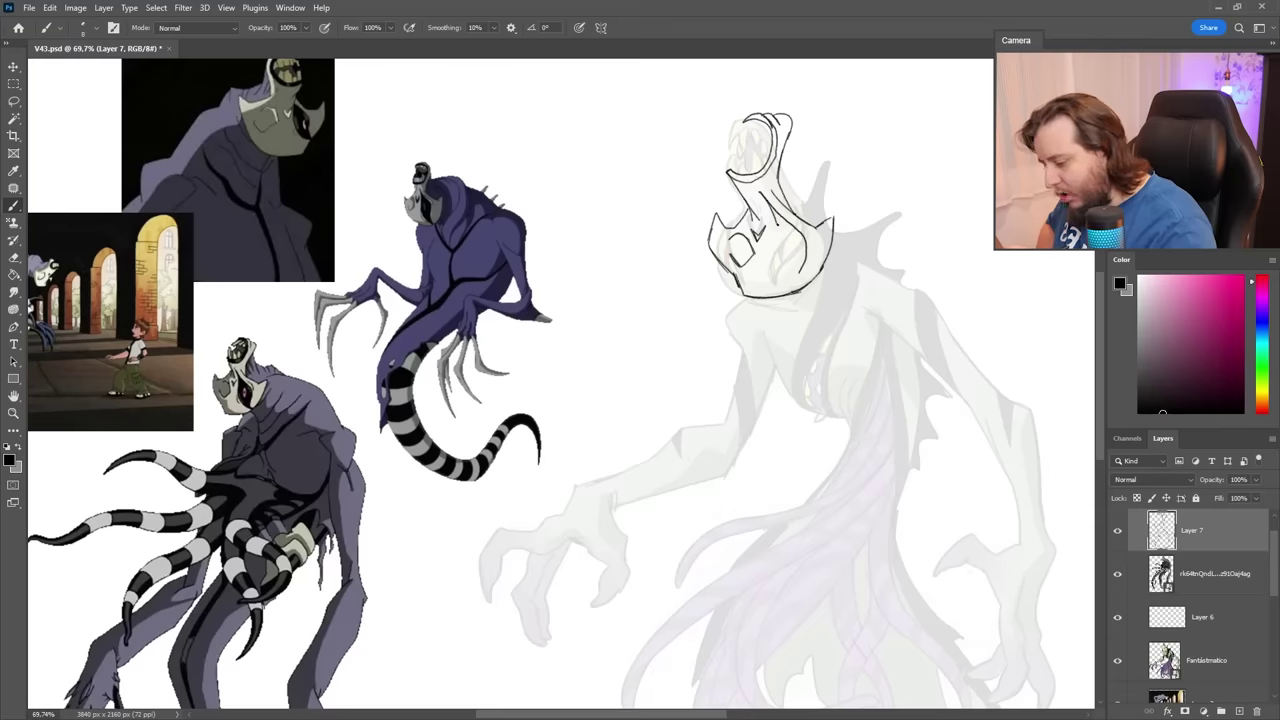
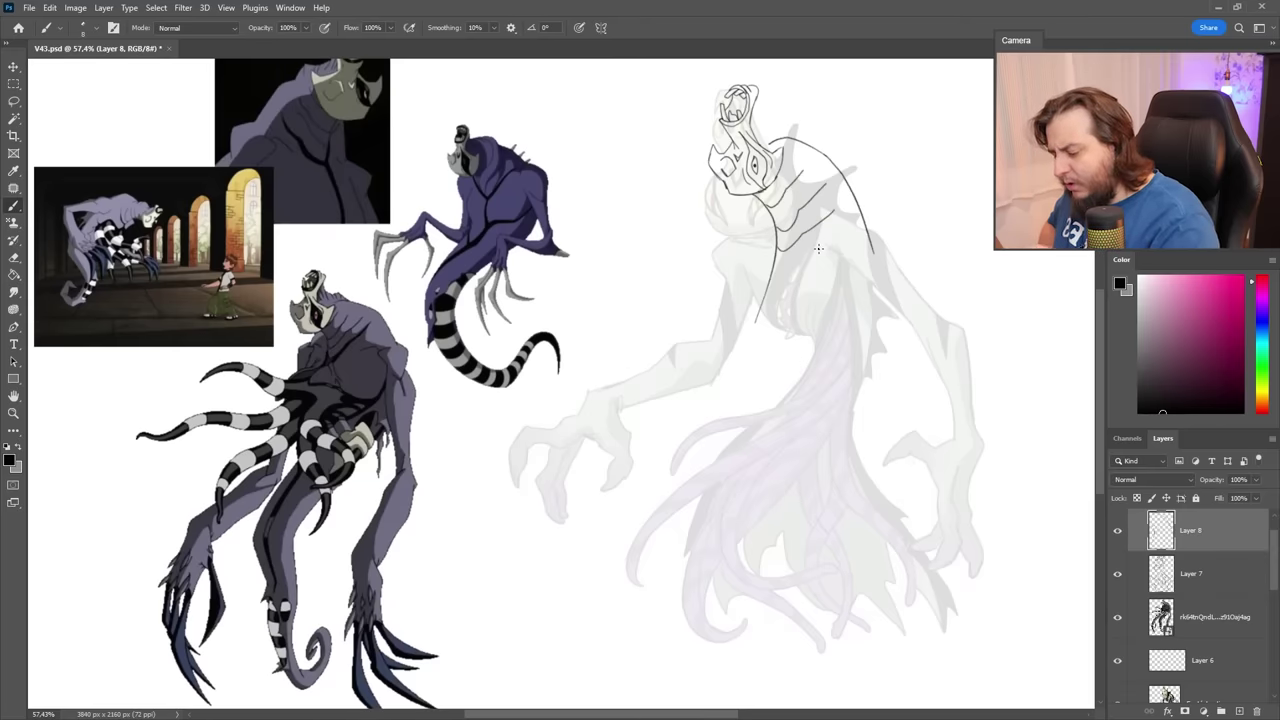
Draw the raised neck contour behind the head, joining the snout to the upper back.
{"action": "left_click_drag", "start_coordinate": [757, 95], "coordinate": [815, 150]}
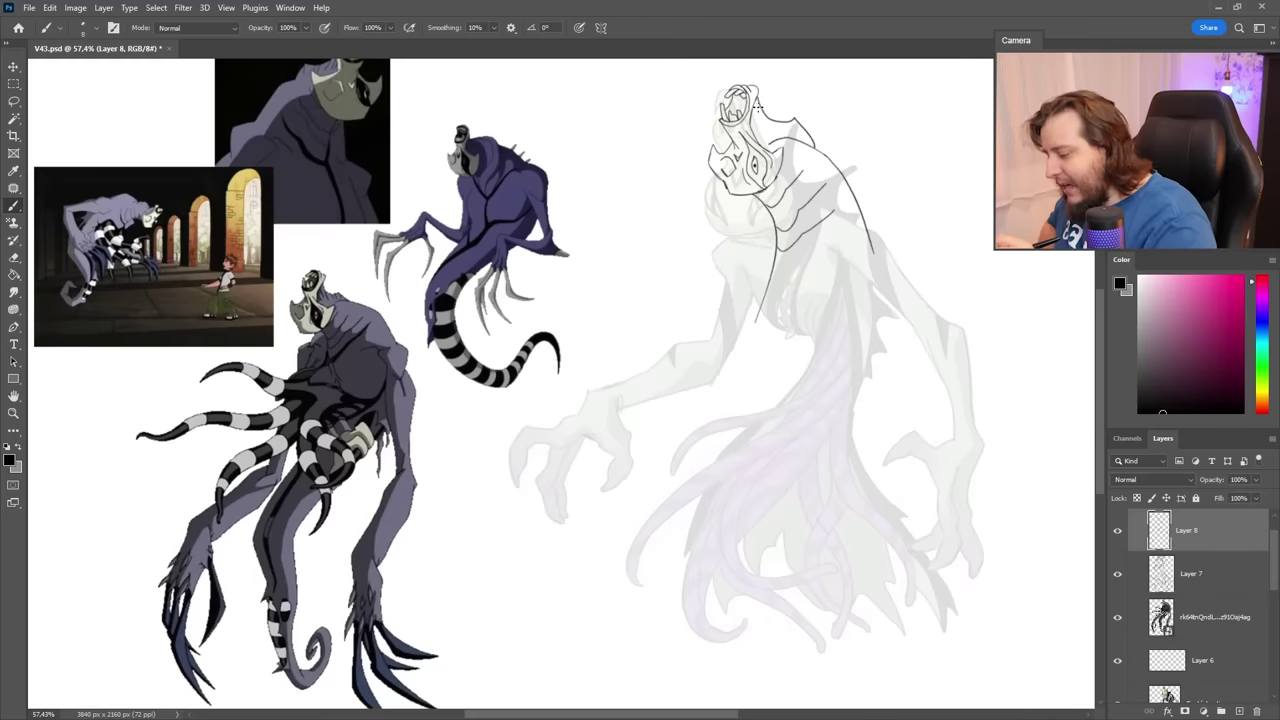
{"action": "left_click_drag", "start_coordinate": [754, 103], "coordinate": [769, 138]}
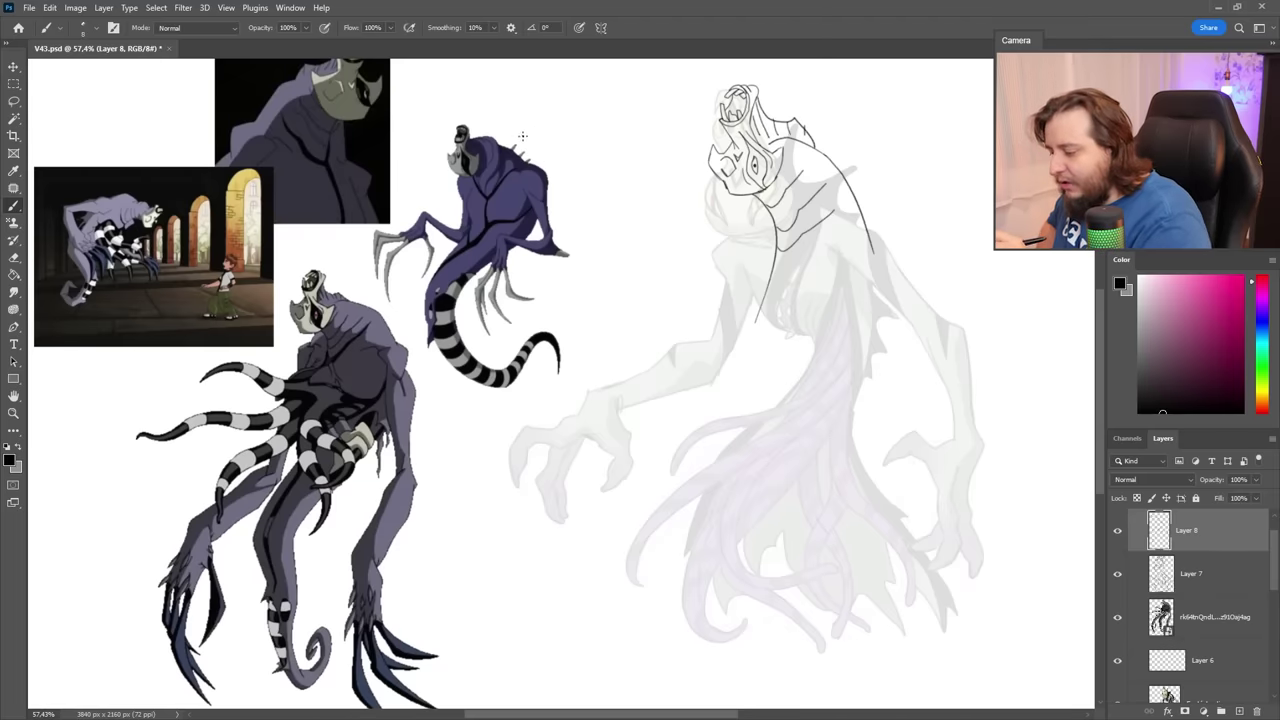
Try an arrow above the purple reference, undo it, and draw two arrows in the empty space above the corridor reference.
{"action": "mouse_move", "coordinate": [520, 122]}
{"action": "left_mouse_down"}
{"action": "mouse_move", "coordinate": [523, 147]}
{"action": "mouse_move", "coordinate": [533, 136]}
{"action": "left_mouse_up"}
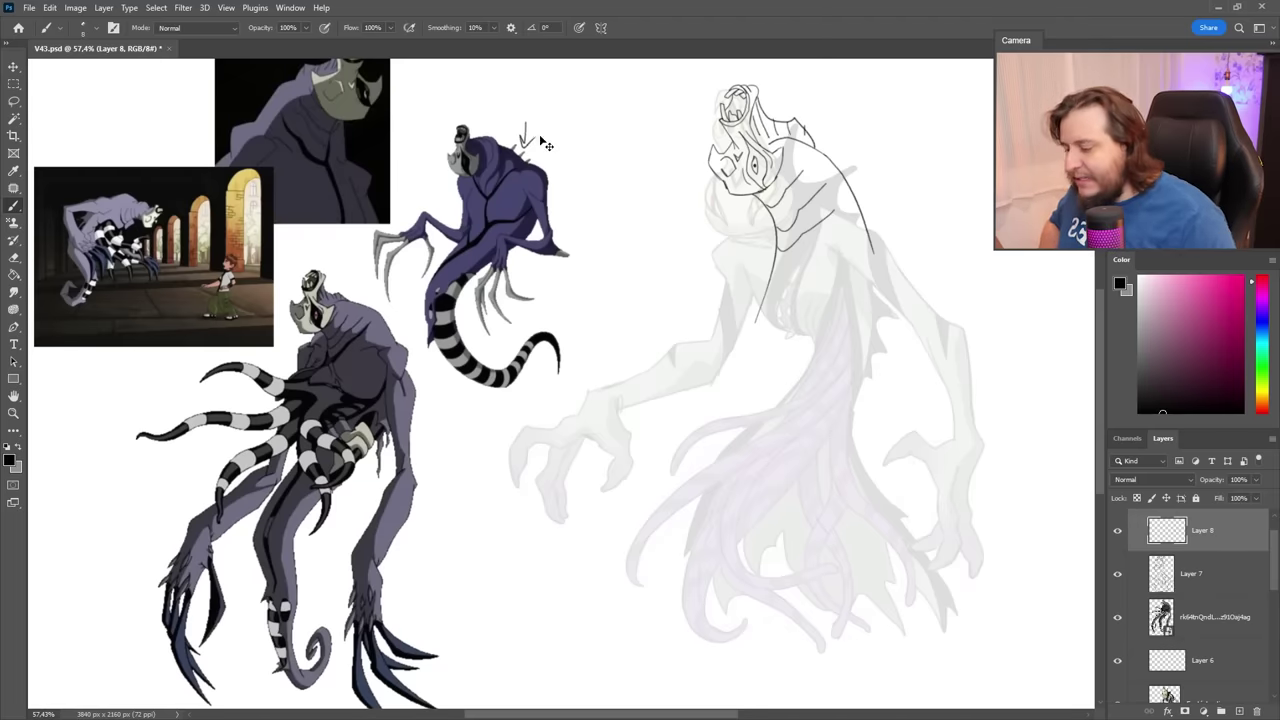
{"action": "key", "text": "ctrl+z"}
{"action": "mouse_move", "coordinate": [162, 107]}
{"action": "left_mouse_down"}
{"action": "mouse_move", "coordinate": [208, 109]}
{"action": "mouse_move", "coordinate": [168, 156]}
{"action": "mouse_move", "coordinate": [179, 138]}
{"action": "left_mouse_up"}
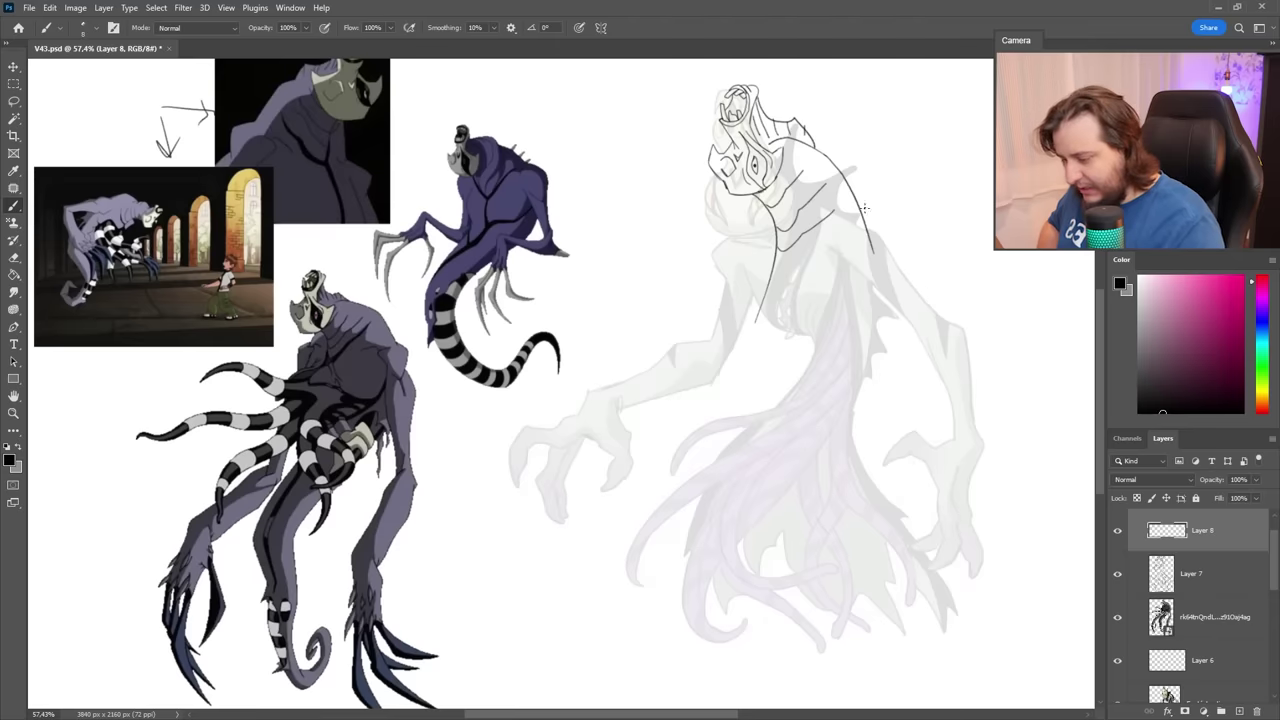
Trim the end of the back contour and draw the angular near shoulder with the first lines of the chest edge and upper arm.
{"action": "key", "text": "e"}
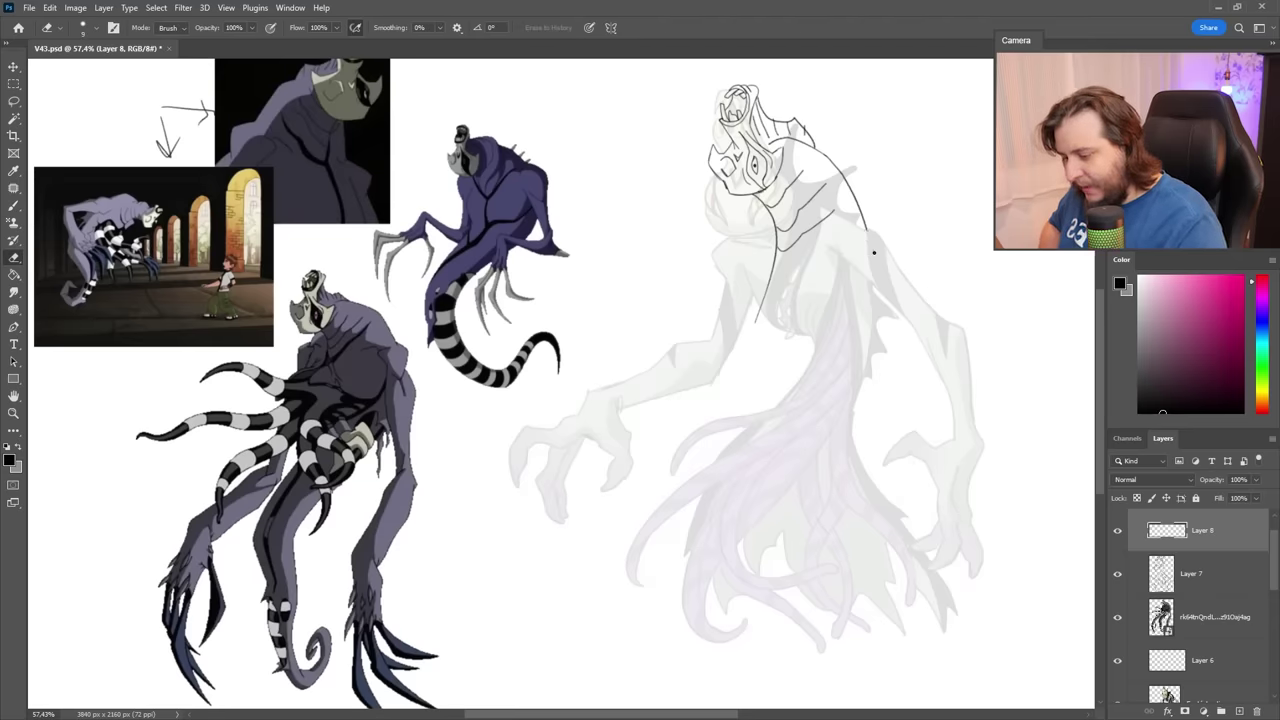
{"action": "key", "text": "b"}
{"action": "mouse_move", "coordinate": [866, 228]}
{"action": "left_mouse_down"}
{"action": "mouse_move", "coordinate": [893, 245]}
{"action": "mouse_move", "coordinate": [894, 280]}
{"action": "left_mouse_up"}
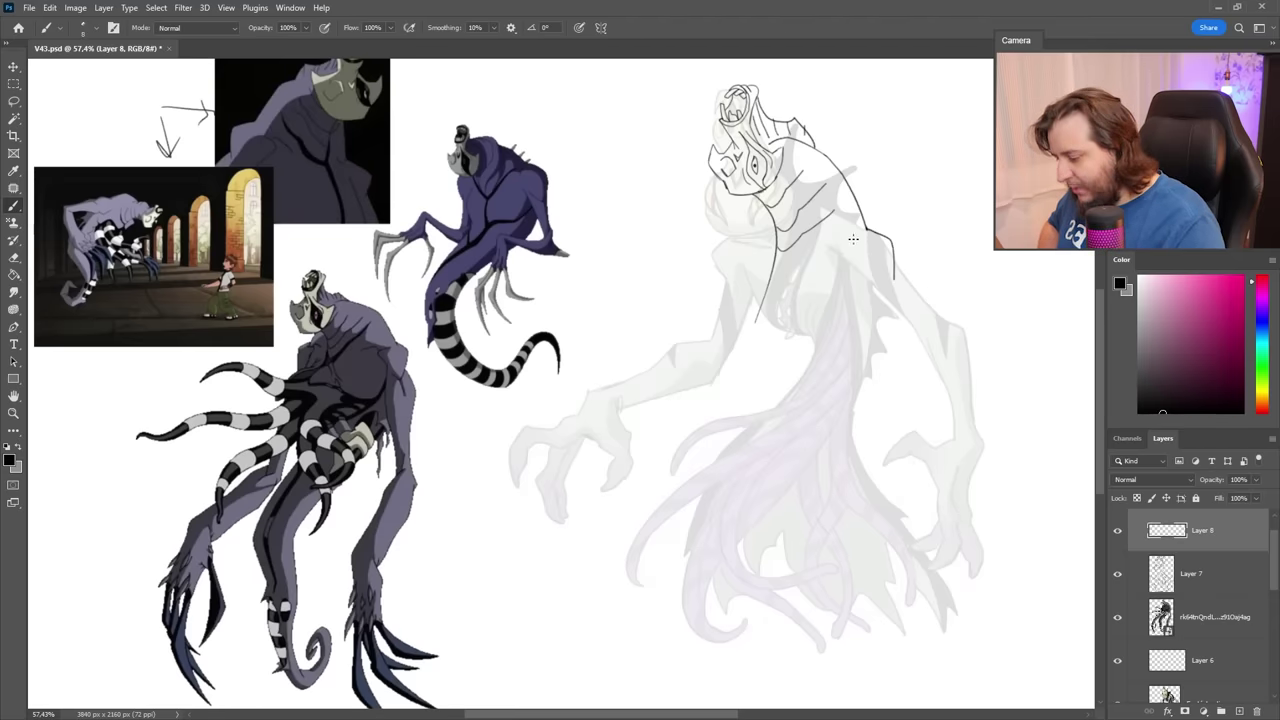
{"action": "left_click_drag", "start_coordinate": [853, 238], "coordinate": [880, 281]}
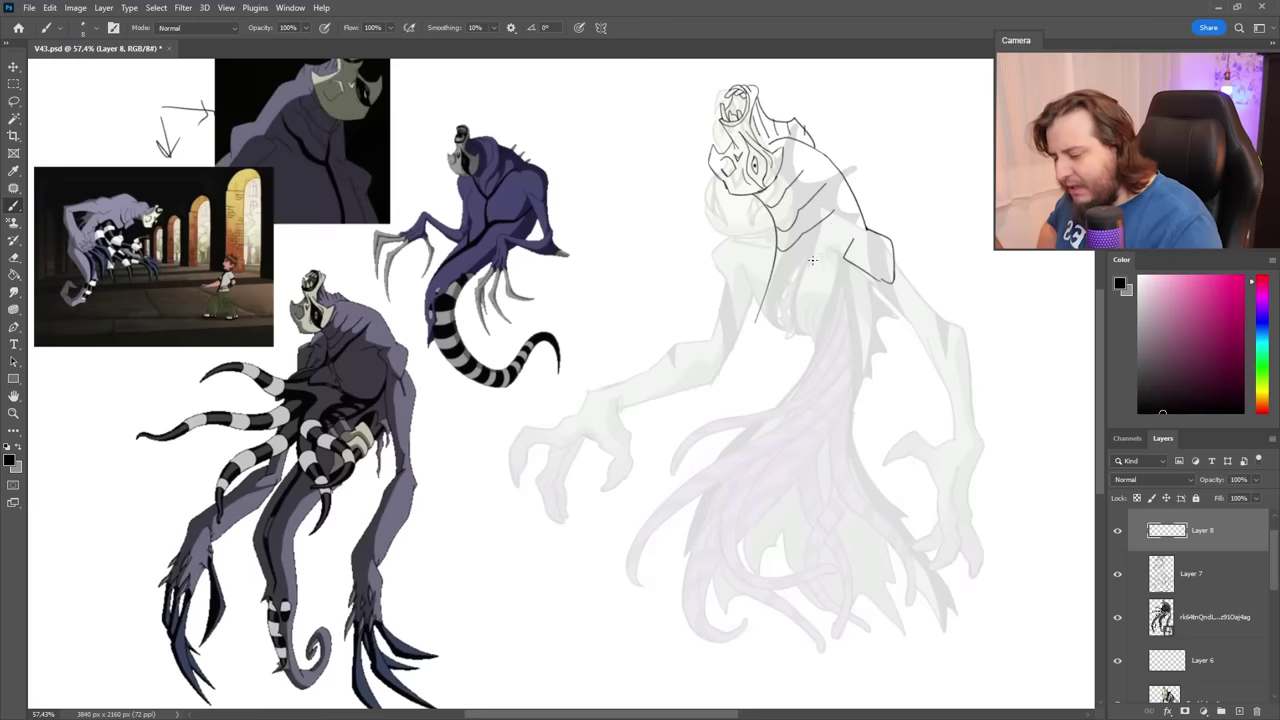
{"action": "mouse_move", "coordinate": [812, 260]}
{"action": "left_mouse_down"}
{"action": "mouse_move", "coordinate": [848, 247]}
{"action": "mouse_move", "coordinate": [847, 265]}
{"action": "mouse_move", "coordinate": [919, 304]}
{"action": "left_mouse_up"}
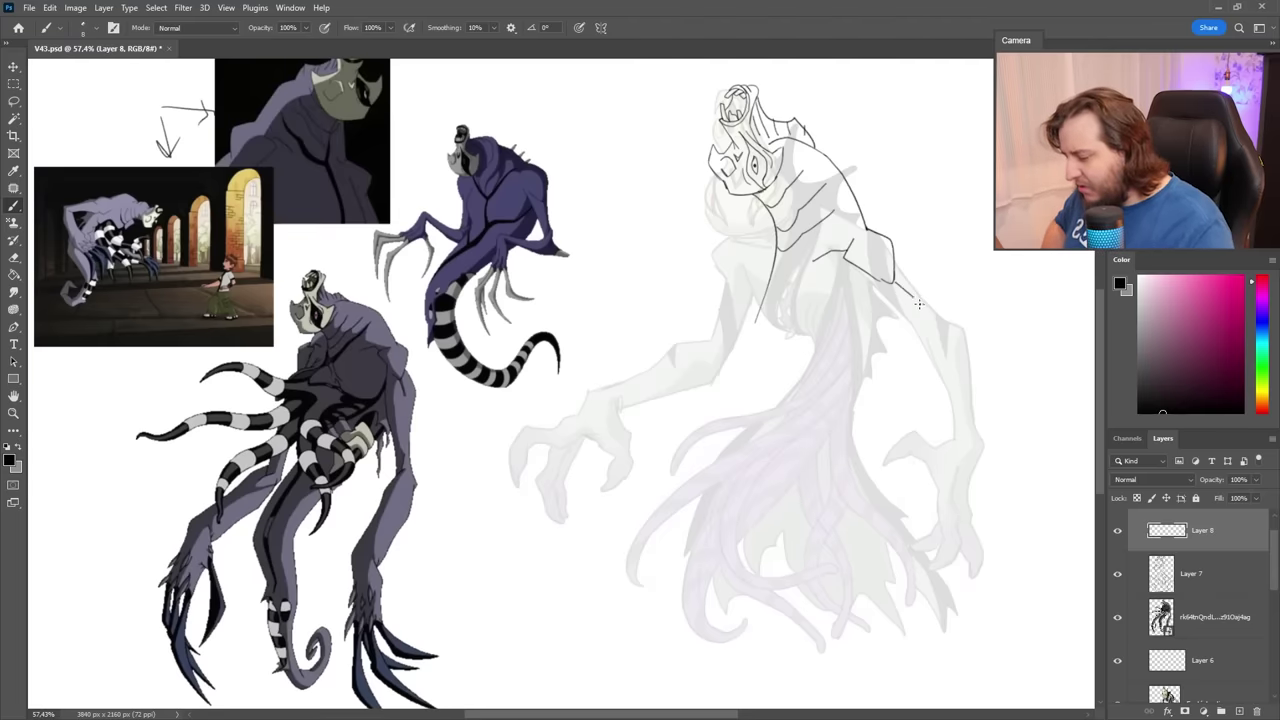
Draw the near arm's outline from the shoulder past the elbow, narrowing the forearm to the wrist.
{"action": "mouse_move", "coordinate": [858, 265]}
{"action": "left_mouse_down"}
{"action": "mouse_move", "coordinate": [869, 302]}
{"action": "mouse_move", "coordinate": [957, 403]}
{"action": "left_mouse_up"}
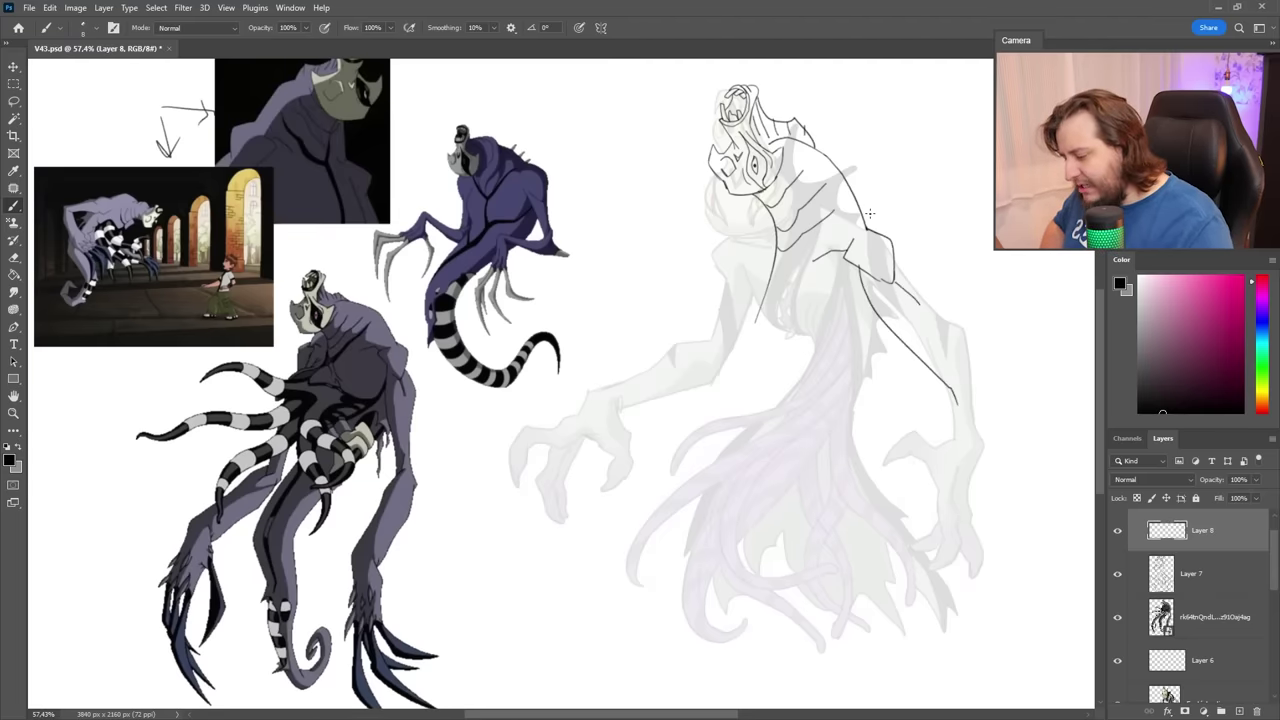
{"action": "mouse_move", "coordinate": [893, 255]}
{"action": "left_mouse_down"}
{"action": "mouse_move", "coordinate": [929, 286]}
{"action": "mouse_move", "coordinate": [977, 400]}
{"action": "mouse_move", "coordinate": [955, 402]}
{"action": "mouse_move", "coordinate": [948, 420]}
{"action": "mouse_move", "coordinate": [910, 602]}
{"action": "left_mouse_up"}
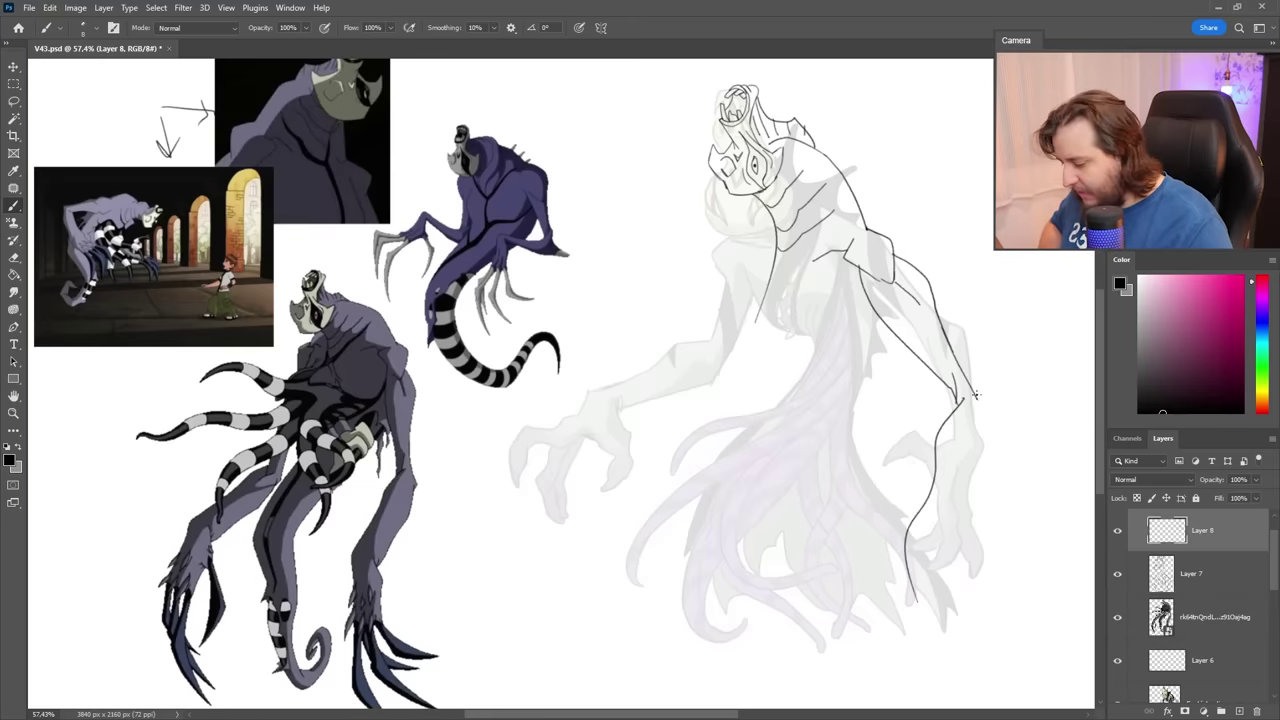
{"action": "mouse_move", "coordinate": [975, 395]}
{"action": "left_mouse_down"}
{"action": "mouse_move", "coordinate": [988, 480]}
{"action": "mouse_move", "coordinate": [950, 566]}
{"action": "left_mouse_up"}
{"action": "left_click_drag", "start_coordinate": [952, 556], "coordinate": [958, 490]}
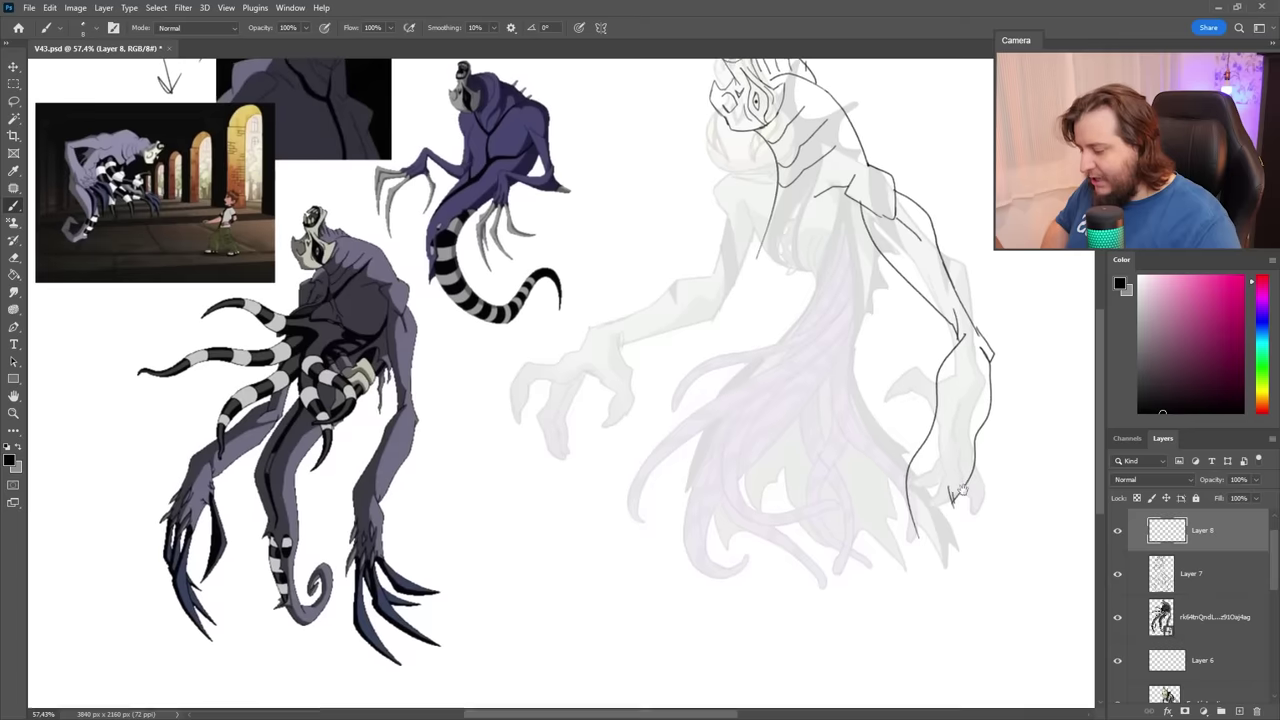
Redraw the near forearm with more angular contours, then extend two long lines below the wrist for the hand.
{"action": "key", "text": "e"}
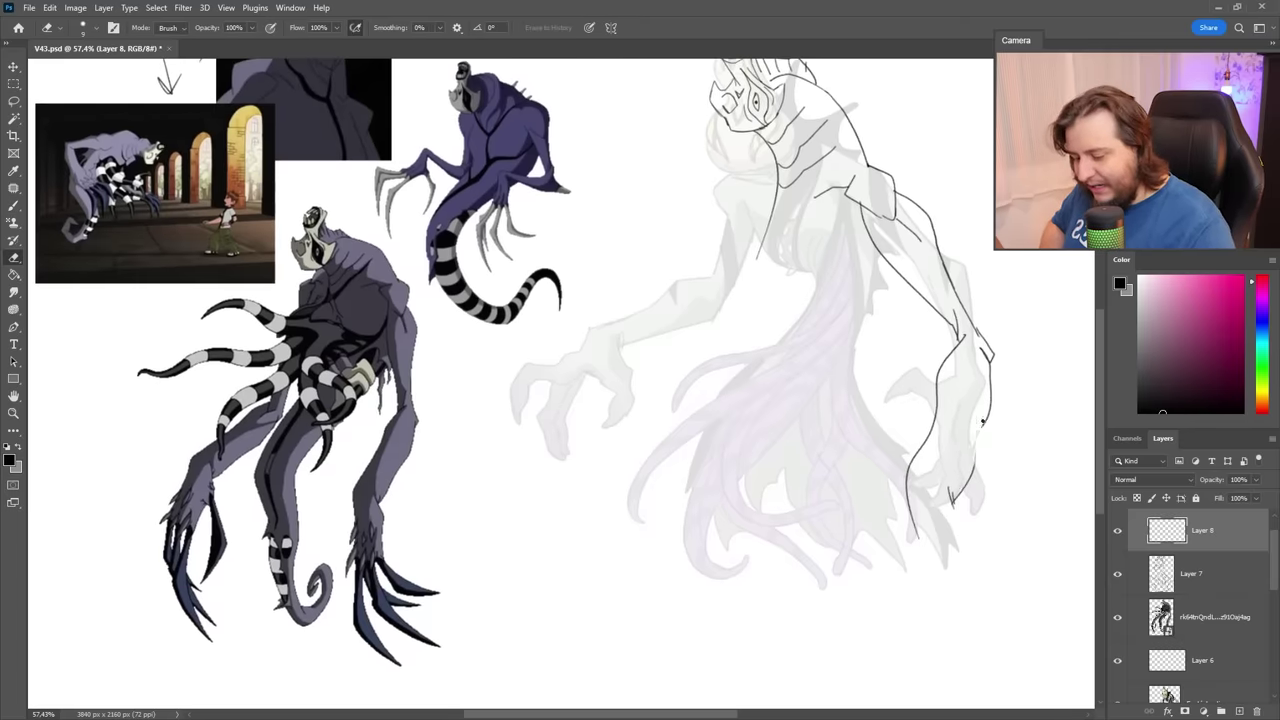
{"action": "key", "text": "b"}
{"action": "mouse_move", "coordinate": [987, 350]}
{"action": "left_mouse_down"}
{"action": "mouse_move", "coordinate": [990, 427]}
{"action": "mouse_move", "coordinate": [953, 507]}
{"action": "left_mouse_up"}
{"action": "mouse_move", "coordinate": [964, 338]}
{"action": "left_mouse_down"}
{"action": "mouse_move", "coordinate": [908, 485]}
{"action": "mouse_move", "coordinate": [914, 558]}
{"action": "left_mouse_up"}
{"action": "key", "text": "e"}
{"action": "key", "text": "b"}
{"action": "left_click_drag", "start_coordinate": [908, 468], "coordinate": [914, 562]}
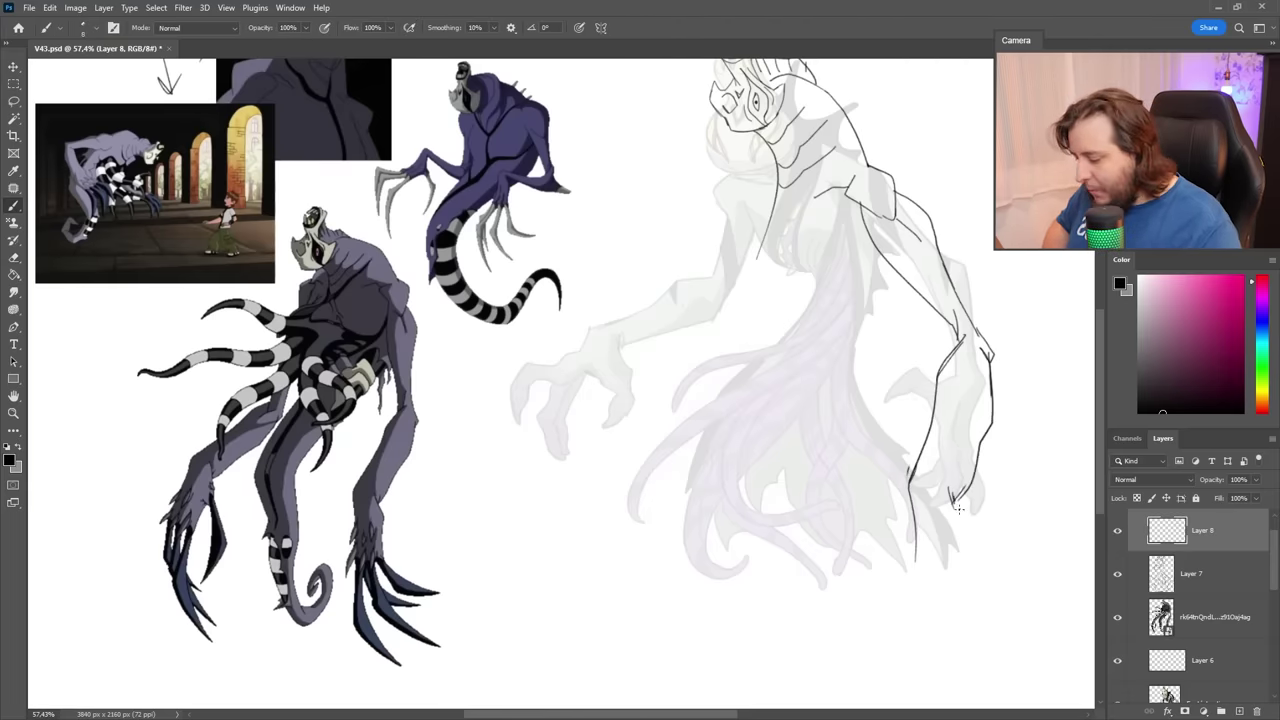
{"action": "left_click_drag", "start_coordinate": [959, 509], "coordinate": [977, 592]}
{"action": "left_click_drag", "start_coordinate": [985, 440], "coordinate": [951, 510]}
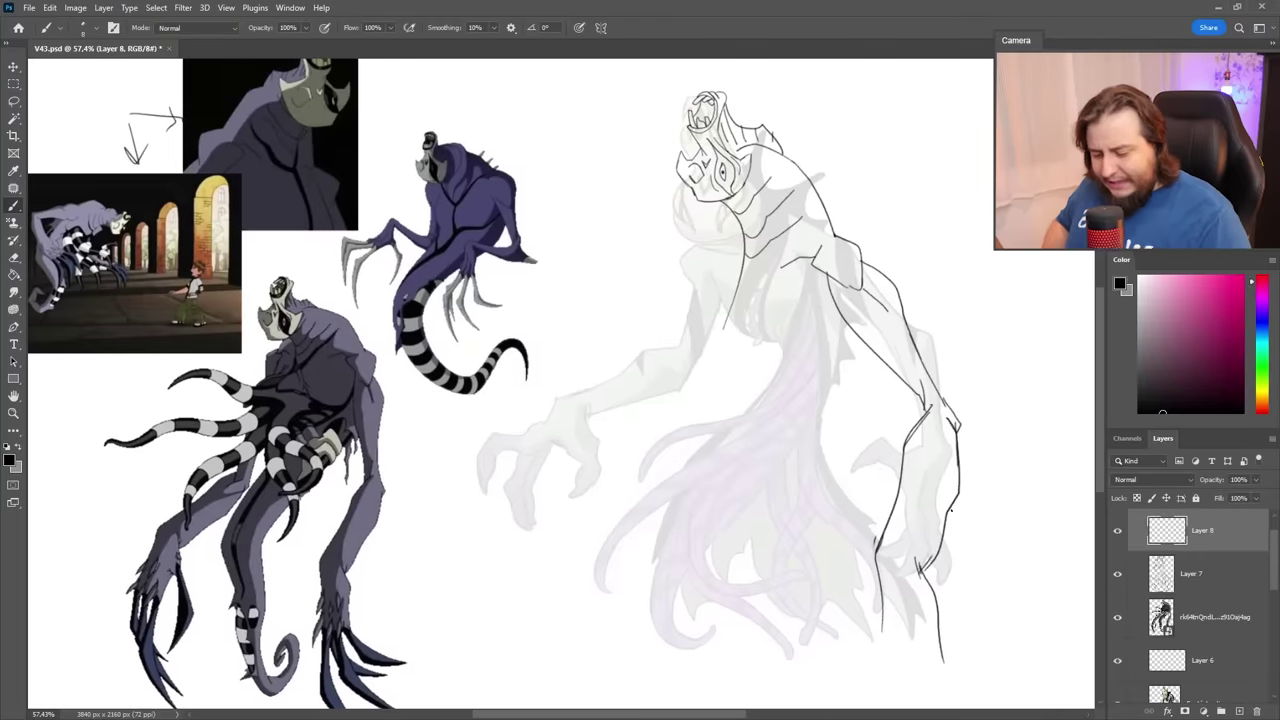
{"action": "left_click", "coordinate": [1195, 616], "text": "ctrl"}
{"action": "key", "text": "v"}
{"action": "left_click_drag", "start_coordinate": [809, 403], "coordinate": [811, 368]}
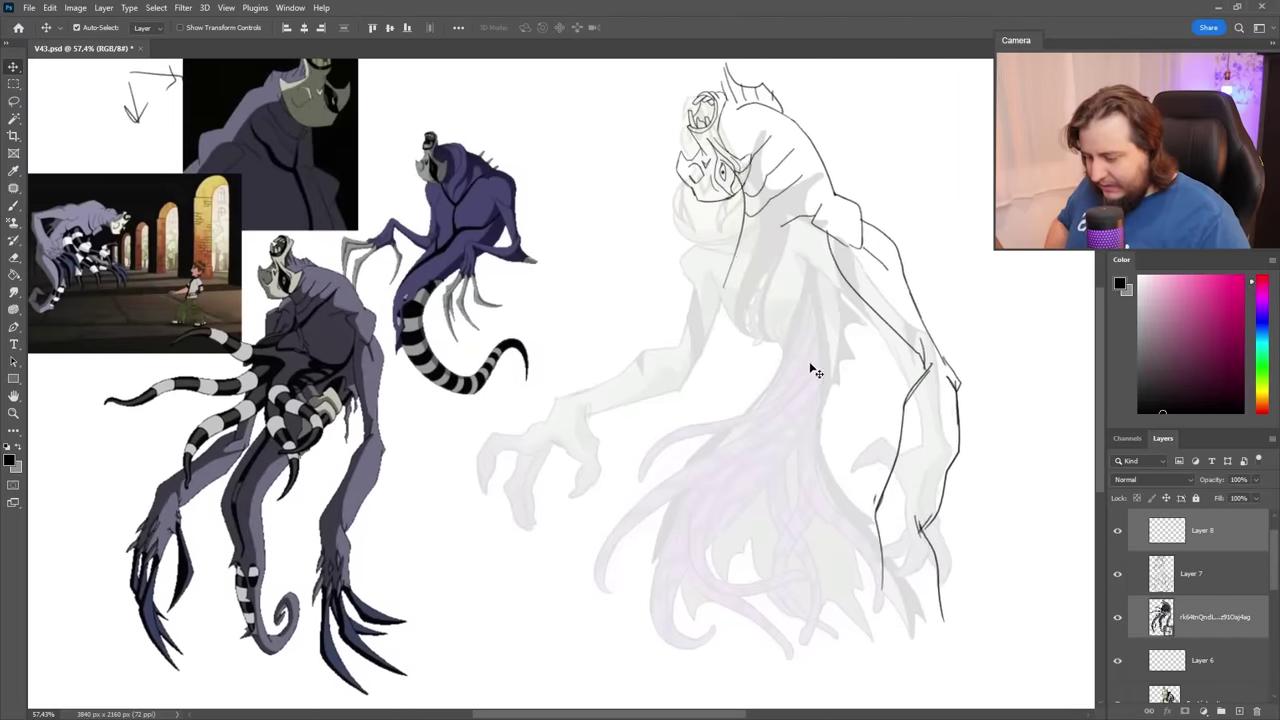
{"action": "key", "text": "ctrl+z"}
{"action": "left_click", "coordinate": [1214, 545]}
{"action": "left_click_drag", "start_coordinate": [940, 482], "coordinate": [968, 490]}
{"action": "key", "text": "ctrl+z"}
Move the line art and the faded sketch upward together, then make Layer 8 active for drawing again.
{"action": "left_click", "coordinate": [774, 426], "text": "ctrl+shift"}
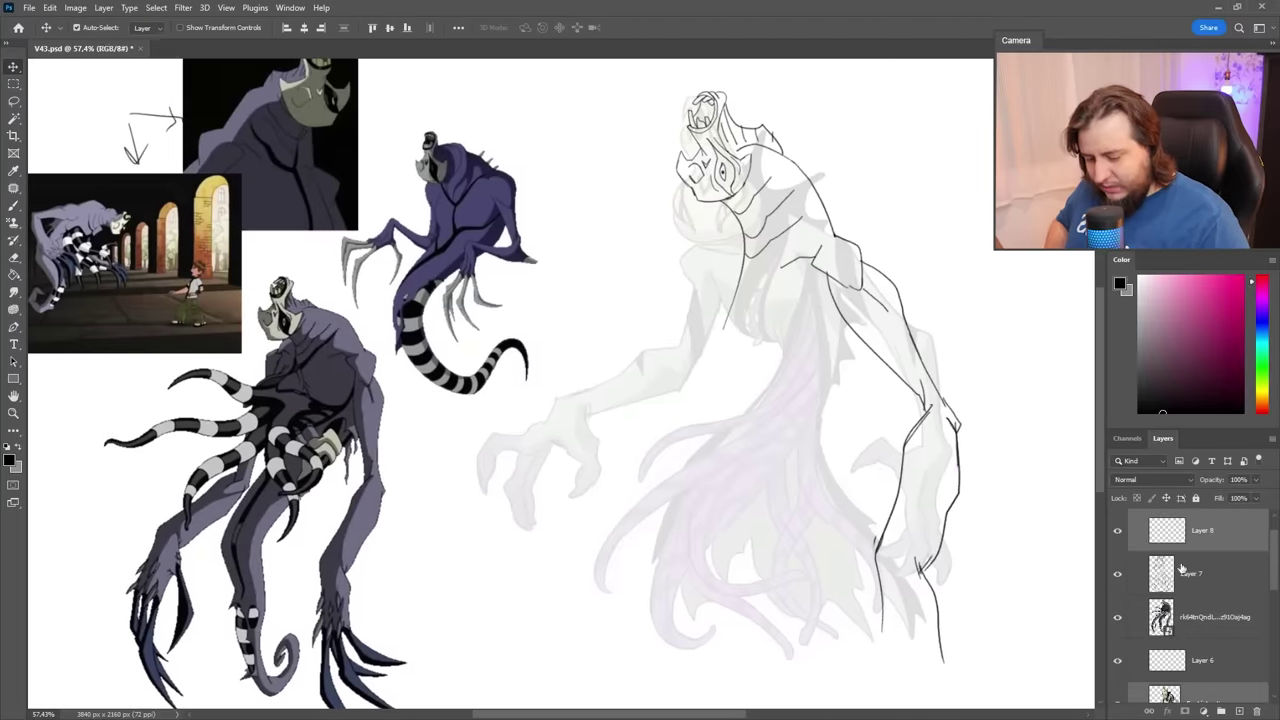
{"action": "left_click", "coordinate": [1182, 568], "text": "ctrl"}
{"action": "left_click_drag", "start_coordinate": [880, 449], "coordinate": [888, 424]}
{"action": "mouse_move", "coordinate": [888, 424]}
{"action": "left_mouse_down"}
{"action": "mouse_move", "coordinate": [888, 448]}
{"action": "mouse_move", "coordinate": [853, 327]}
{"action": "left_mouse_up"}
{"action": "left_click", "coordinate": [1150, 530]}
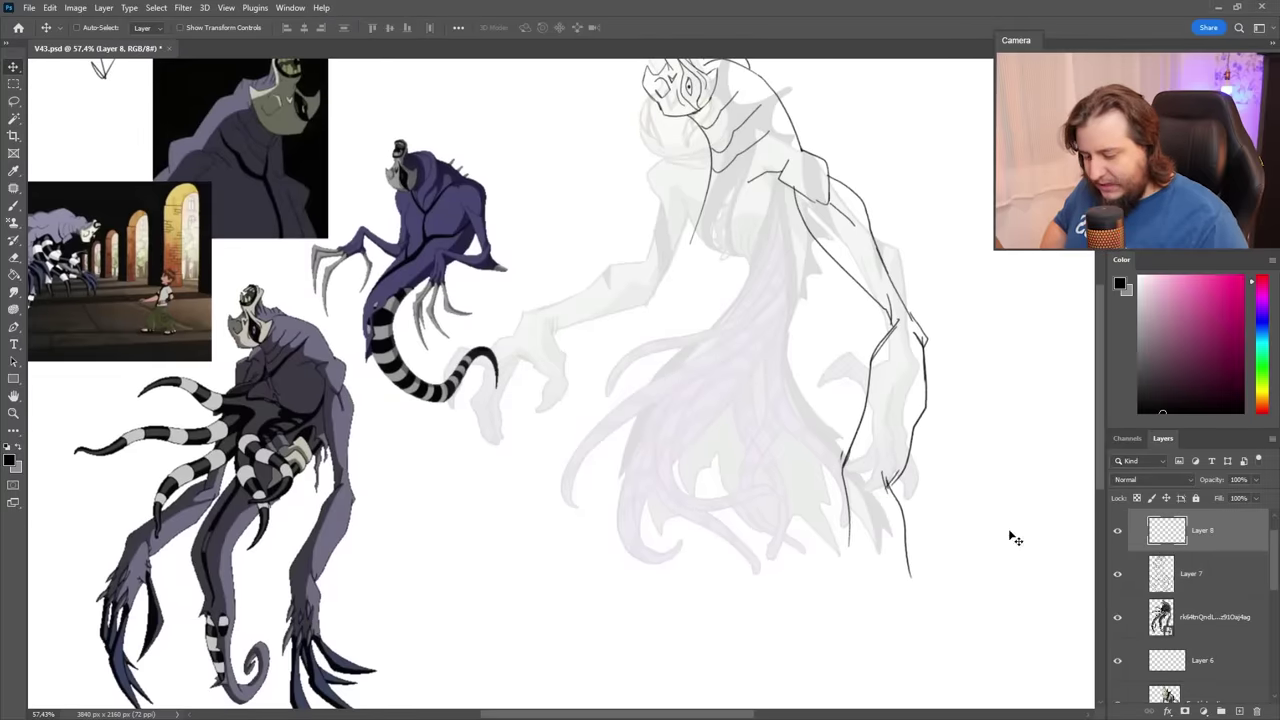
{"action": "left_click_drag", "start_coordinate": [1008, 534], "coordinate": [760, 462]}
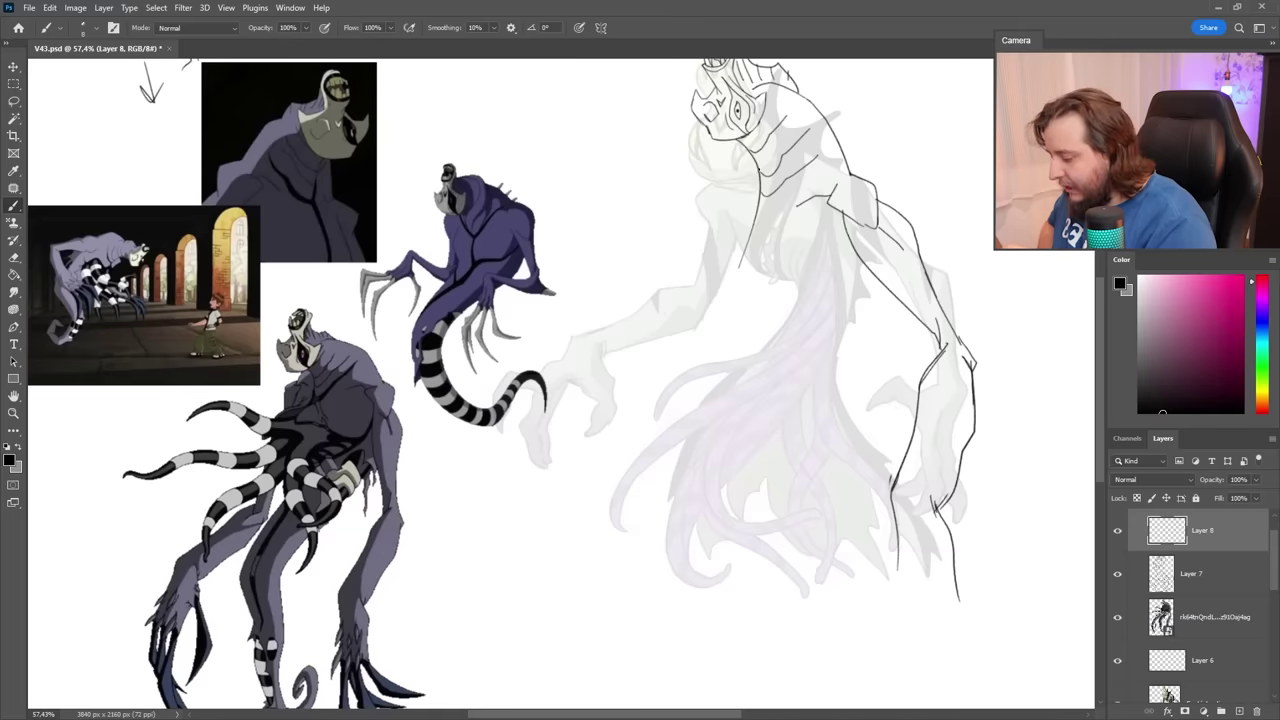
Draw the far shoulder with its pointed flap of skin and add V-shaped collar lines across the upper chest.
{"action": "left_click_drag", "start_coordinate": [732, 191], "coordinate": [719, 232]}
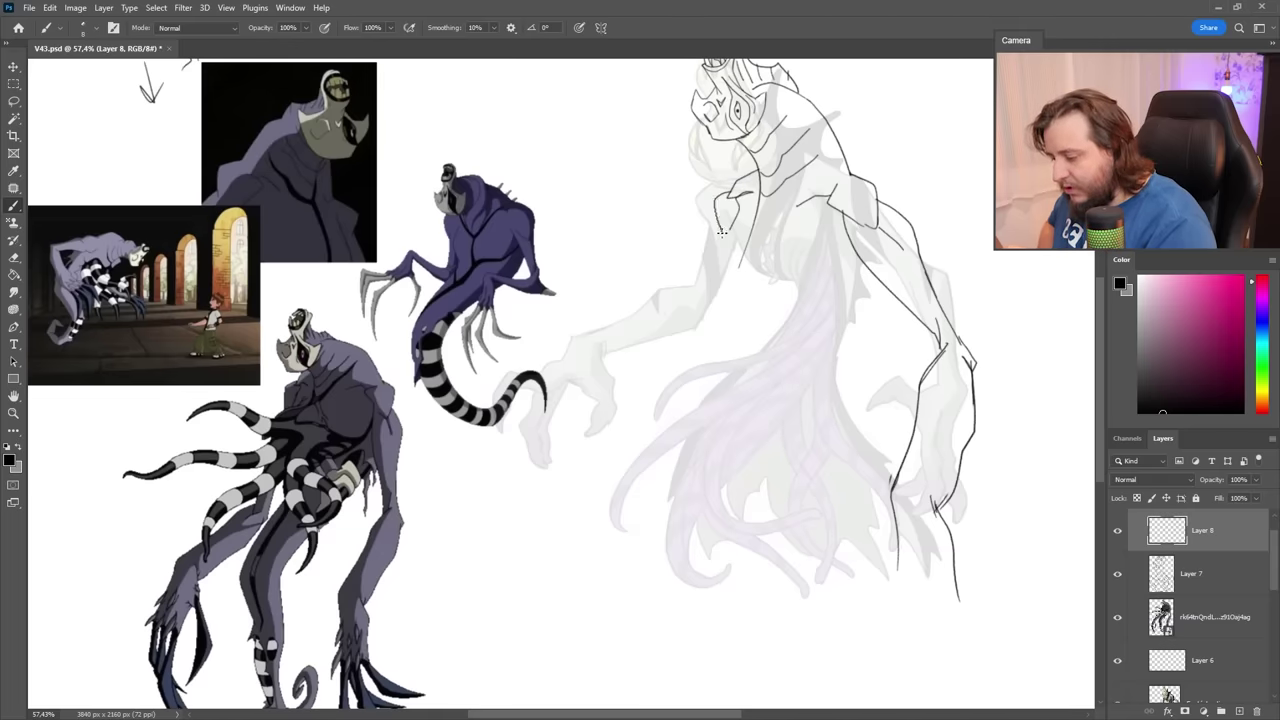
{"action": "key", "text": "ctrl+z"}
{"action": "mouse_move", "coordinate": [733, 188]}
{"action": "left_mouse_down"}
{"action": "mouse_move", "coordinate": [704, 197]}
{"action": "mouse_move", "coordinate": [715, 233]}
{"action": "left_mouse_up"}
{"action": "left_click_drag", "start_coordinate": [751, 171], "coordinate": [731, 193]}
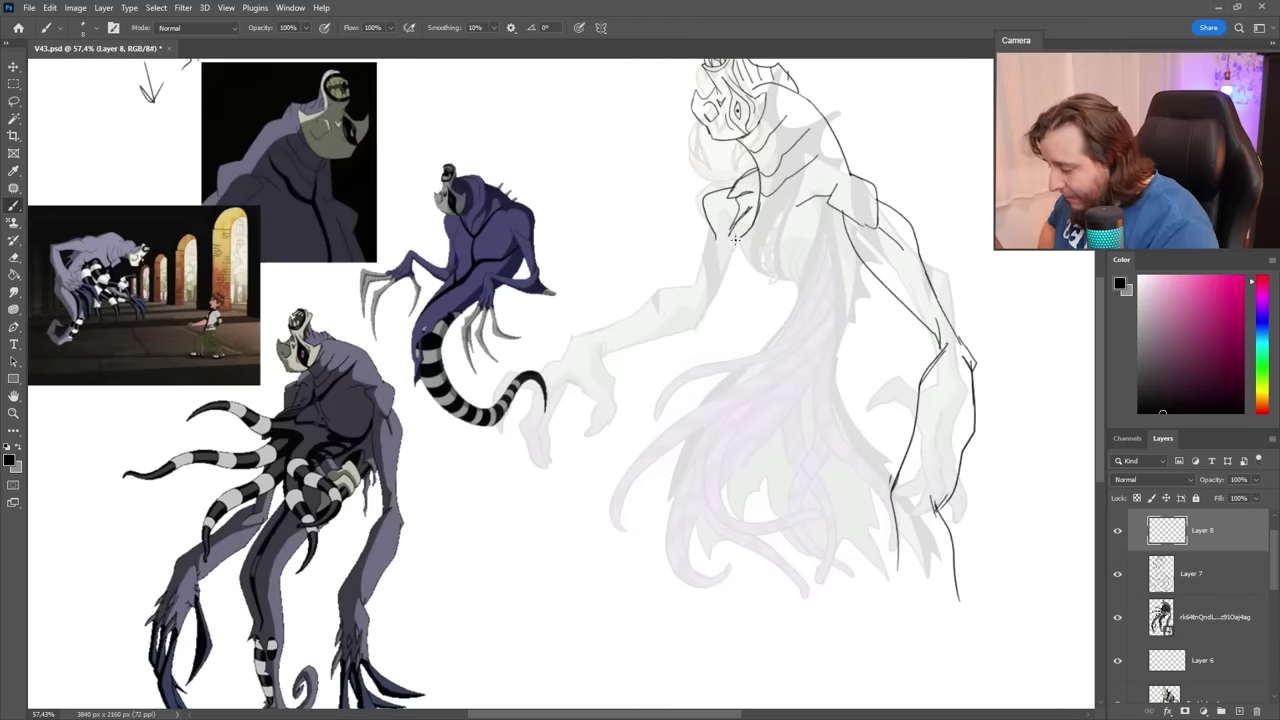
{"action": "mouse_move", "coordinate": [750, 223]}
{"action": "left_mouse_down"}
{"action": "mouse_move", "coordinate": [700, 274]}
{"action": "mouse_move", "coordinate": [825, 166]}
{"action": "left_mouse_up"}
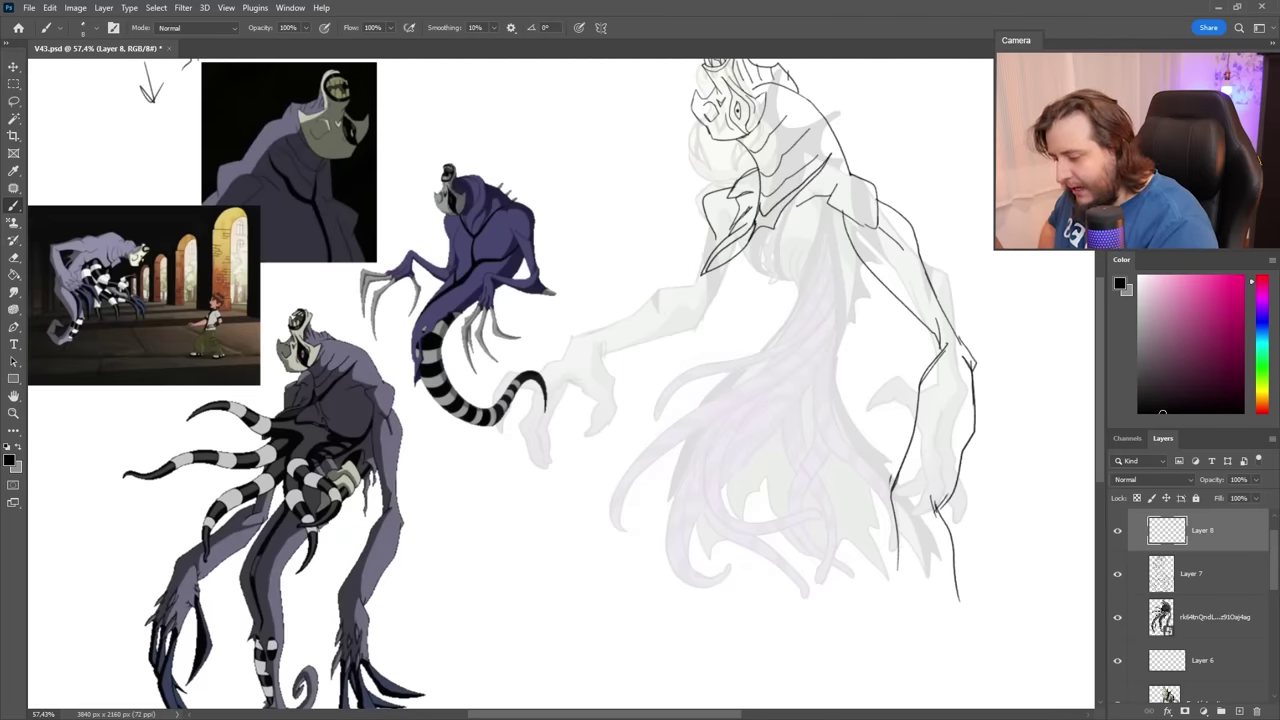
Draw the curved lower edge of the chest and start the lumpy organ-like mass beneath it.
{"action": "mouse_move", "coordinate": [754, 230]}
{"action": "left_mouse_down"}
{"action": "mouse_move", "coordinate": [770, 282]}
{"action": "mouse_move", "coordinate": [811, 306]}
{"action": "mouse_move", "coordinate": [837, 263]}
{"action": "mouse_move", "coordinate": [868, 290]}
{"action": "left_mouse_up"}
{"action": "mouse_move", "coordinate": [736, 278]}
{"action": "left_mouse_down"}
{"action": "mouse_move", "coordinate": [851, 292]}
{"action": "mouse_move", "coordinate": [869, 268]}
{"action": "mouse_move", "coordinate": [777, 352]}
{"action": "left_mouse_up"}
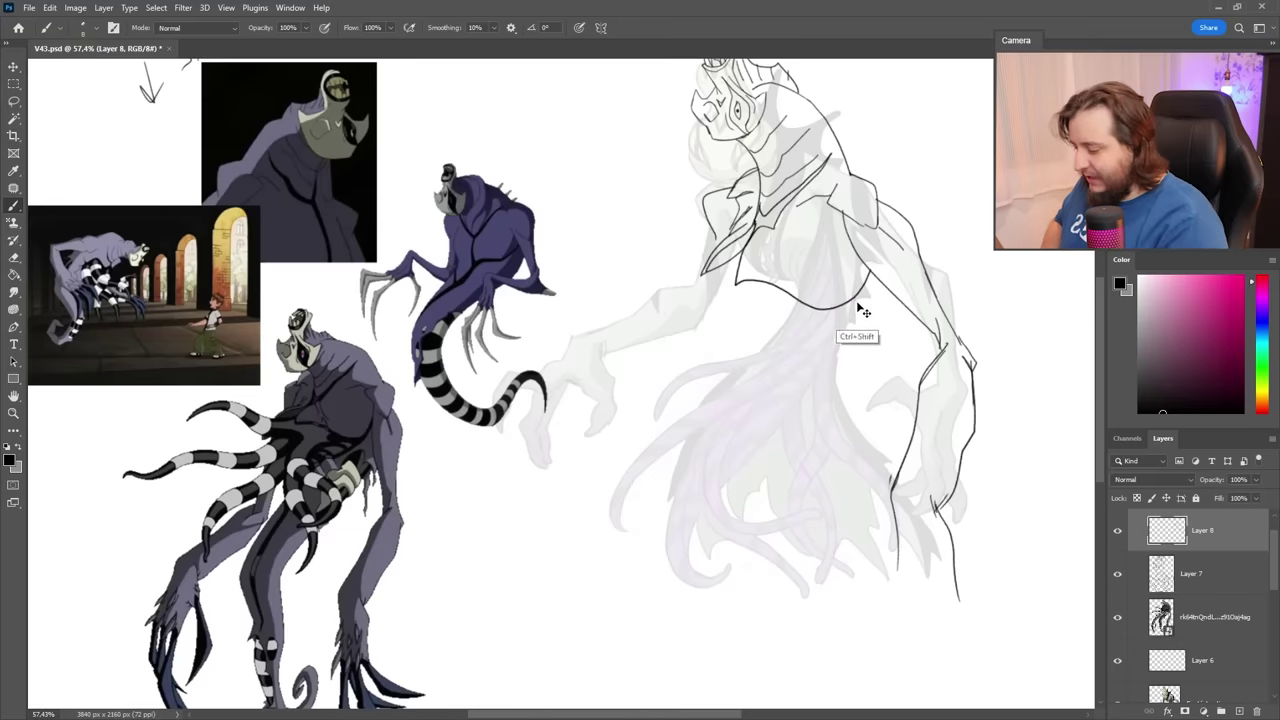
{"action": "mouse_move", "coordinate": [888, 290]}
{"action": "left_mouse_down"}
{"action": "mouse_move", "coordinate": [877, 353]}
{"action": "mouse_move", "coordinate": [866, 341]}
{"action": "mouse_move", "coordinate": [797, 384]}
{"action": "mouse_move", "coordinate": [812, 473]}
{"action": "mouse_move", "coordinate": [831, 451]}
{"action": "left_mouse_up"}
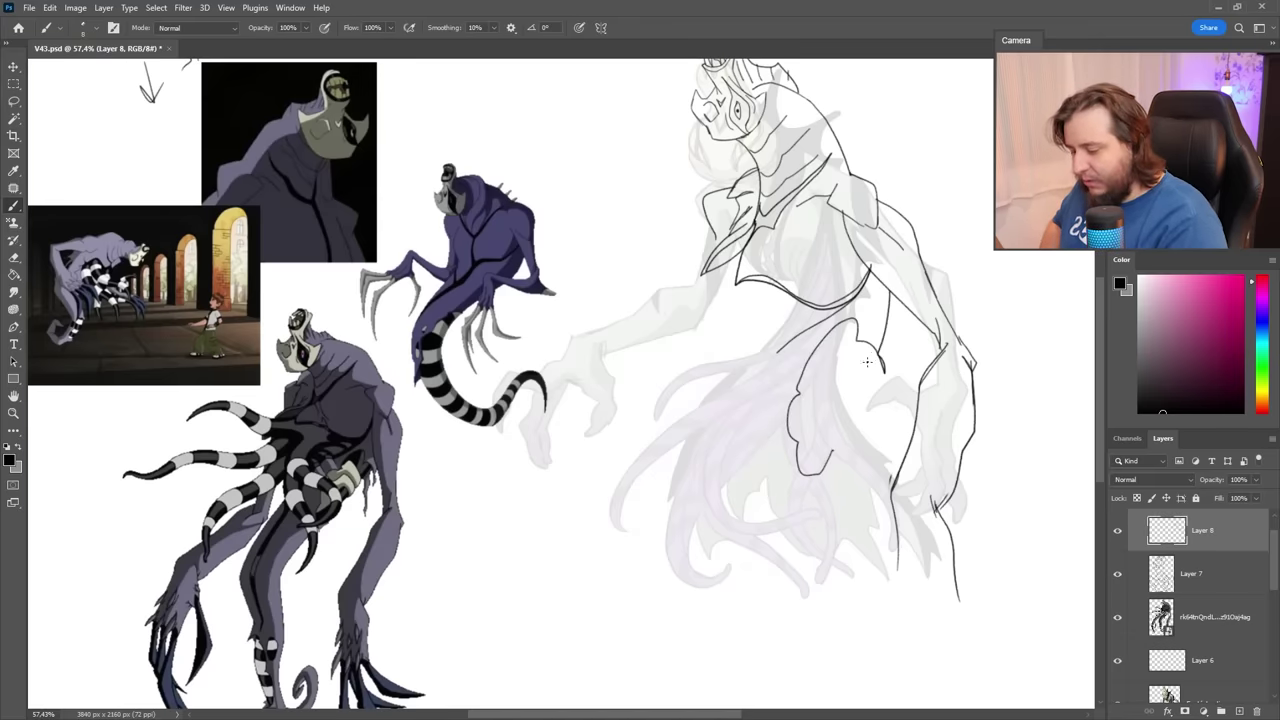
{"action": "mouse_move", "coordinate": [867, 362]}
{"action": "left_mouse_down"}
{"action": "mouse_move", "coordinate": [831, 345]}
{"action": "mouse_move", "coordinate": [805, 366]}
{"action": "mouse_move", "coordinate": [832, 364]}
{"action": "mouse_move", "coordinate": [850, 389]}
{"action": "mouse_move", "coordinate": [861, 375]}
{"action": "mouse_move", "coordinate": [798, 393]}
{"action": "mouse_move", "coordinate": [863, 379]}
{"action": "mouse_move", "coordinate": [846, 424]}
{"action": "left_mouse_up"}
{"action": "key", "text": "ctrl+z"}
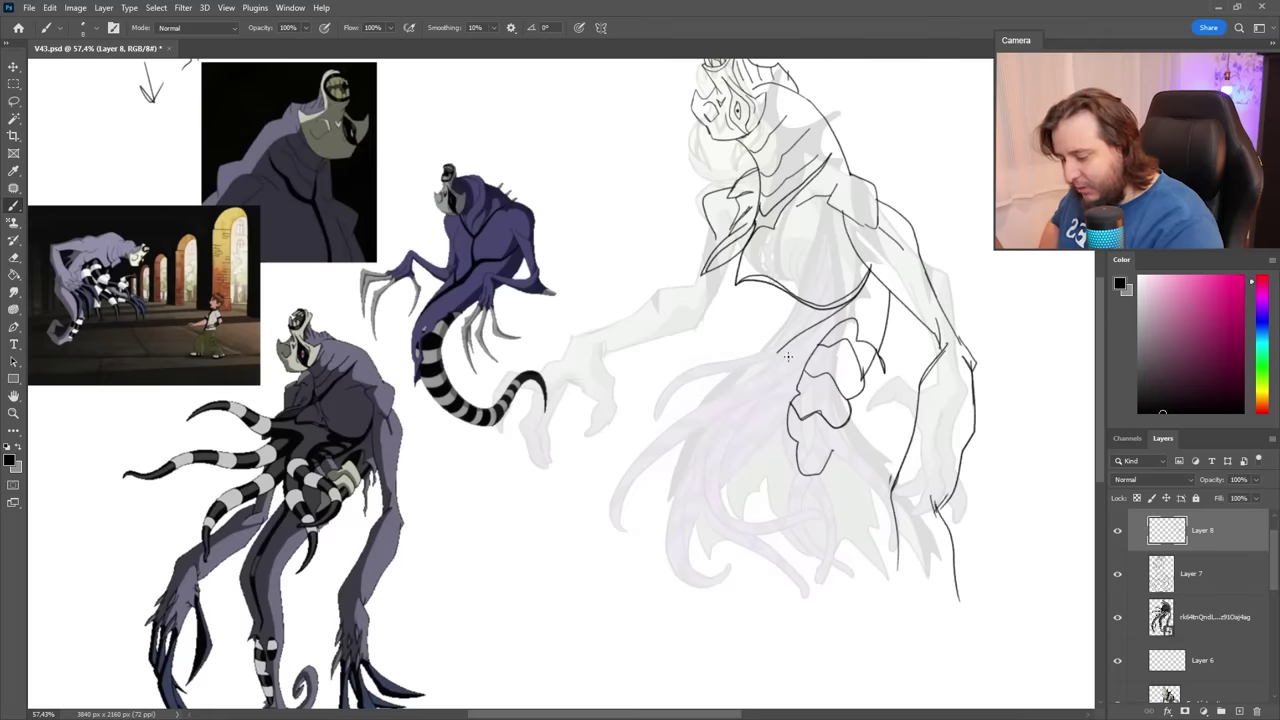
Add rounded lobes on the outer side of the lumpy mass and connect it to the chest edge with short lines.
{"action": "mouse_move", "coordinate": [786, 354]}
{"action": "left_mouse_down"}
{"action": "mouse_move", "coordinate": [809, 326]}
{"action": "mouse_move", "coordinate": [763, 383]}
{"action": "mouse_move", "coordinate": [811, 333]}
{"action": "left_mouse_up"}
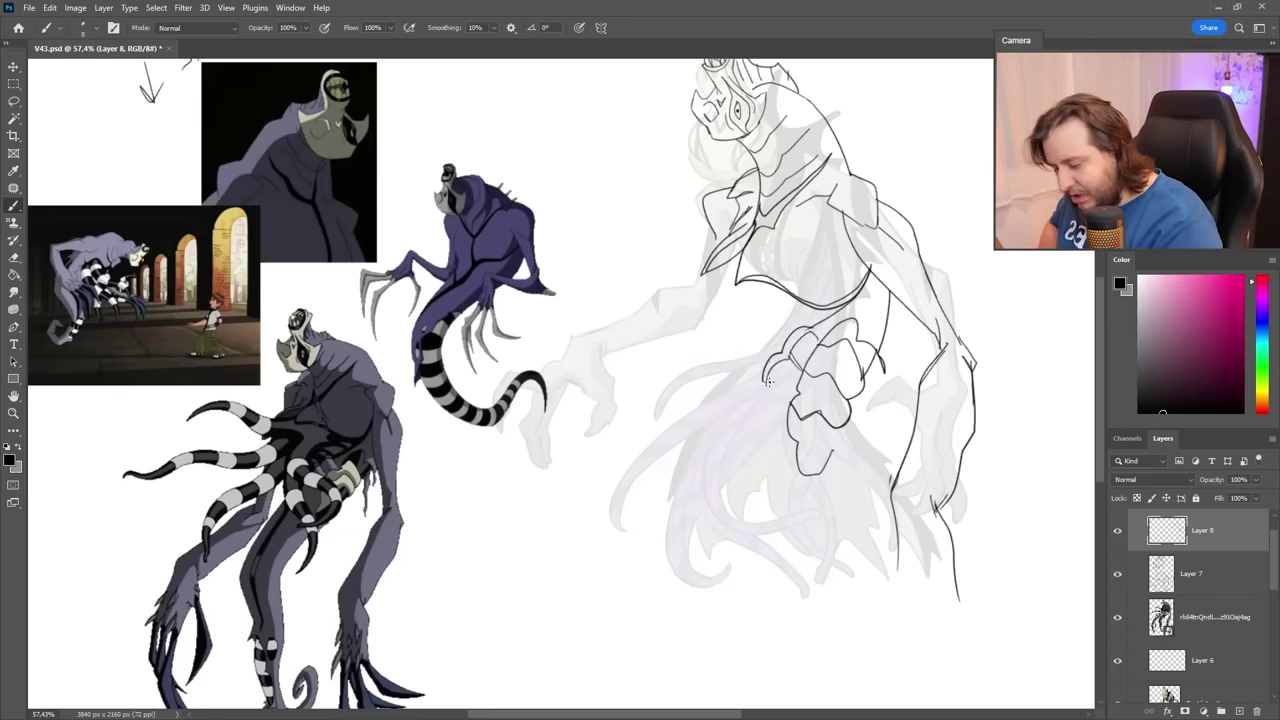
{"action": "left_click_drag", "start_coordinate": [769, 383], "coordinate": [781, 396]}
{"action": "left_click_drag", "start_coordinate": [771, 388], "coordinate": [778, 403]}
{"action": "left_click_drag", "start_coordinate": [815, 332], "coordinate": [868, 277]}
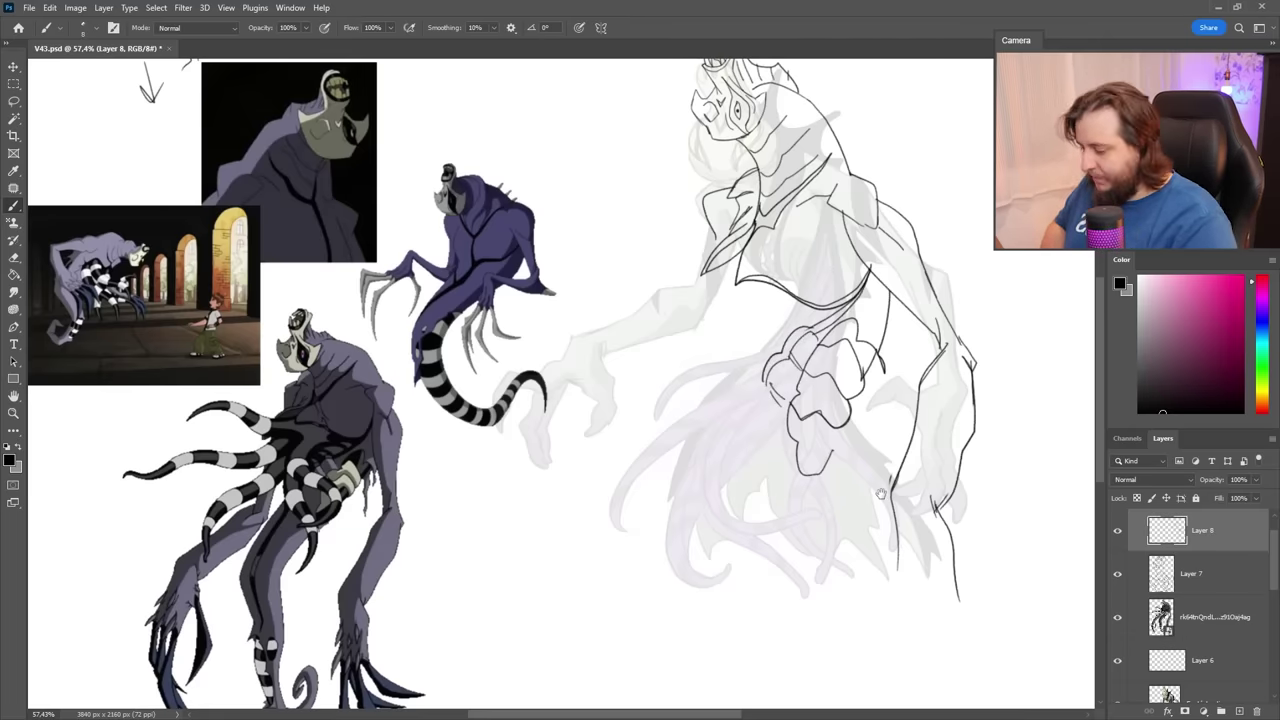
Clean up the side of the lumpy mass facing the near arm and draw thin hanging strands beside it.
{"action": "left_click_drag", "start_coordinate": [880, 494], "coordinate": [902, 440]}
{"action": "key", "text": "e"}
{"action": "key", "text": "b"}
{"action": "mouse_move", "coordinate": [906, 300]}
{"action": "left_mouse_down"}
{"action": "mouse_move", "coordinate": [918, 340]}
{"action": "mouse_move", "coordinate": [906, 268]}
{"action": "left_mouse_up"}
{"action": "left_click_drag", "start_coordinate": [886, 332], "coordinate": [900, 378]}
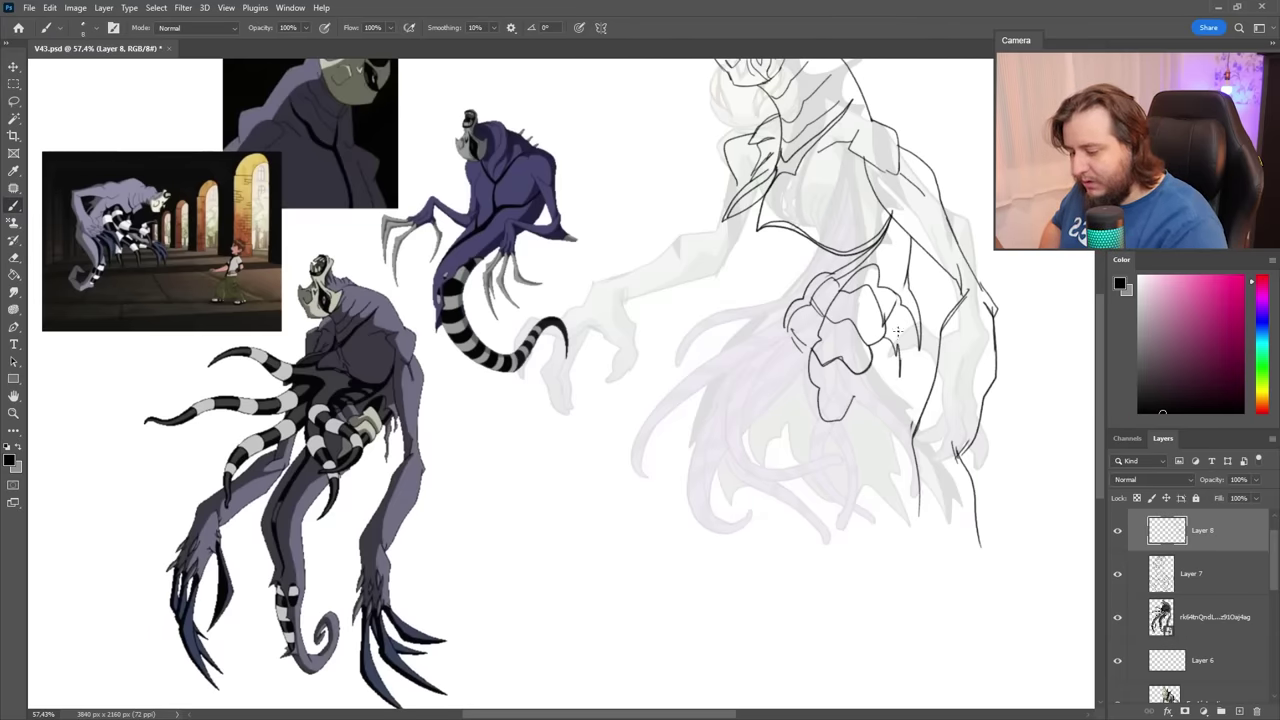
Draw the long tail below the torso with its curled tip, ragged edge, banded strip and small oval near the end.
{"action": "mouse_move", "coordinate": [898, 296]}
{"action": "left_mouse_down"}
{"action": "mouse_move", "coordinate": [898, 360]}
{"action": "mouse_move", "coordinate": [838, 414]}
{"action": "mouse_move", "coordinate": [862, 398]}
{"action": "mouse_move", "coordinate": [832, 426]}
{"action": "mouse_move", "coordinate": [752, 605]}
{"action": "left_mouse_up"}
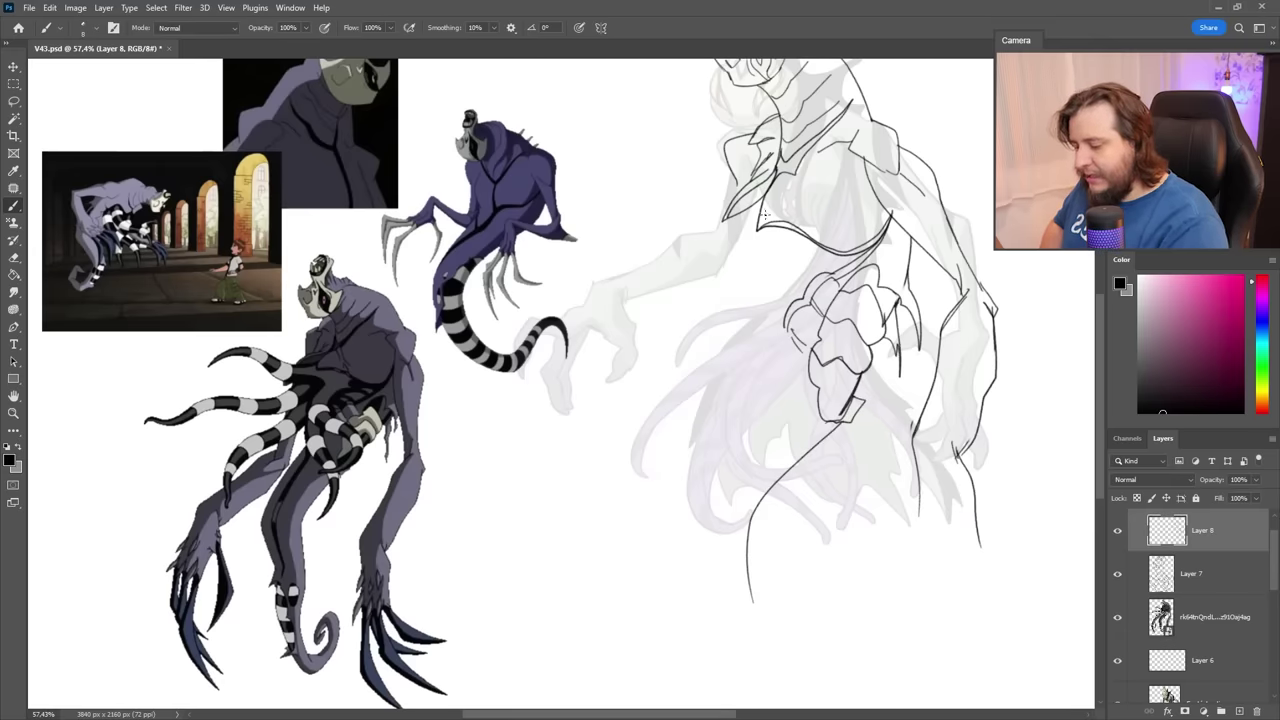
{"action": "mouse_move", "coordinate": [740, 345]}
{"action": "left_mouse_down"}
{"action": "mouse_move", "coordinate": [683, 454]}
{"action": "mouse_move", "coordinate": [699, 592]}
{"action": "left_mouse_up"}
{"action": "scroll", "coordinate": [797, 520], "scroll_direction": "down", "scroll_amount": 3}
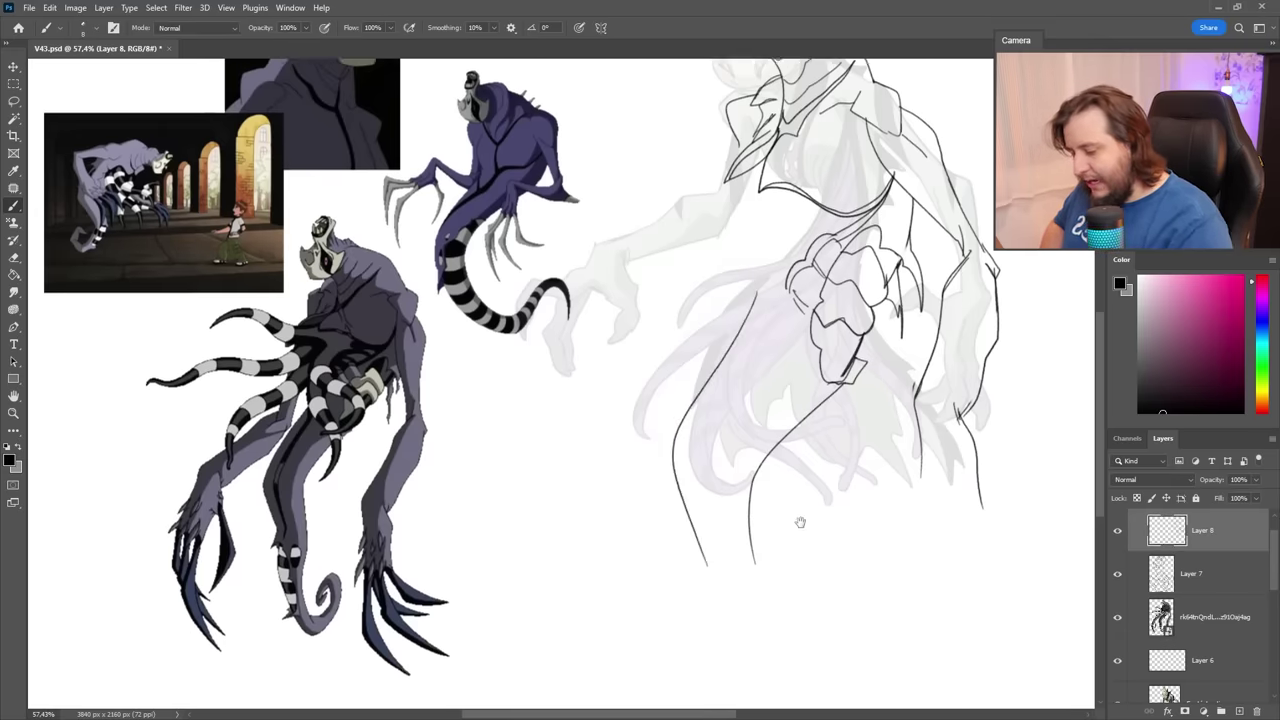
{"action": "mouse_move", "coordinate": [685, 460]}
{"action": "left_mouse_down"}
{"action": "mouse_move", "coordinate": [736, 512]}
{"action": "mouse_move", "coordinate": [852, 488]}
{"action": "left_mouse_up"}
{"action": "mouse_move", "coordinate": [818, 527]}
{"action": "left_mouse_down"}
{"action": "mouse_move", "coordinate": [844, 472]}
{"action": "mouse_move", "coordinate": [879, 549]}
{"action": "mouse_move", "coordinate": [874, 588]}
{"action": "mouse_move", "coordinate": [853, 610]}
{"action": "left_mouse_up"}
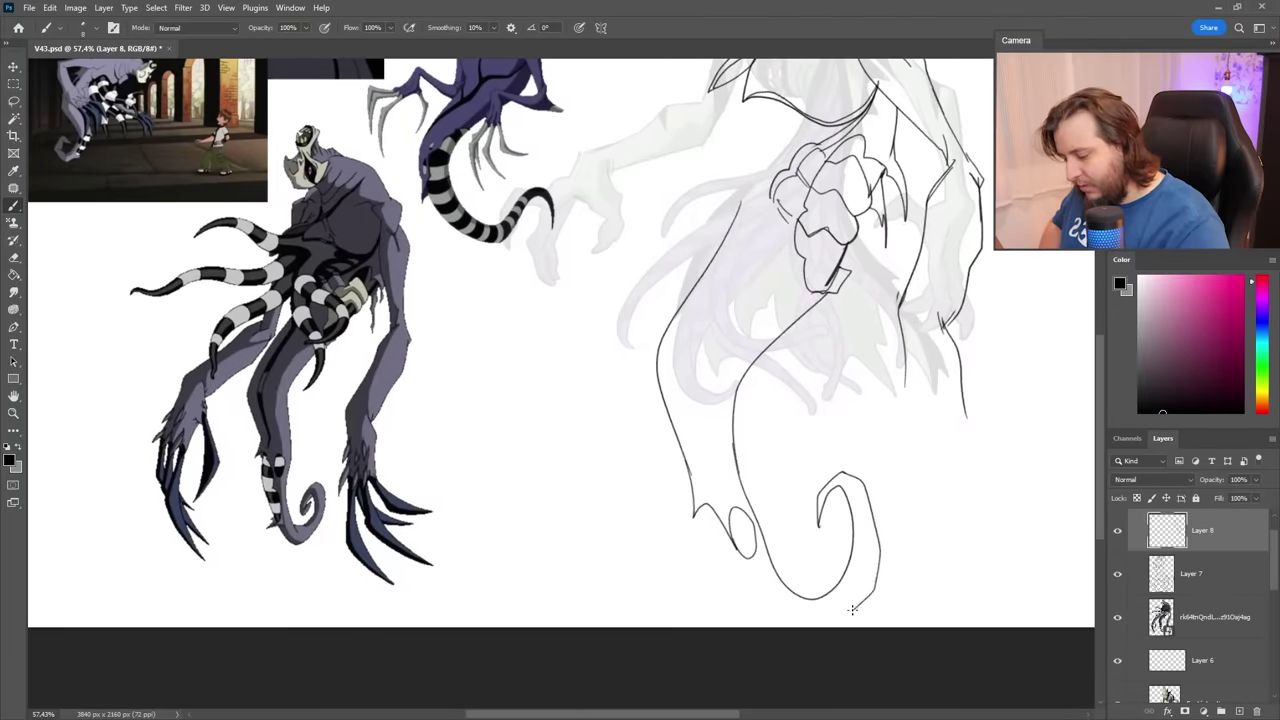
{"action": "left_click_drag", "start_coordinate": [699, 506], "coordinate": [758, 602]}
{"action": "mouse_move", "coordinate": [731, 545]}
{"action": "left_mouse_down"}
{"action": "mouse_move", "coordinate": [756, 586]}
{"action": "mouse_move", "coordinate": [751, 610]}
{"action": "mouse_move", "coordinate": [790, 620]}
{"action": "mouse_move", "coordinate": [855, 606]}
{"action": "left_mouse_up"}
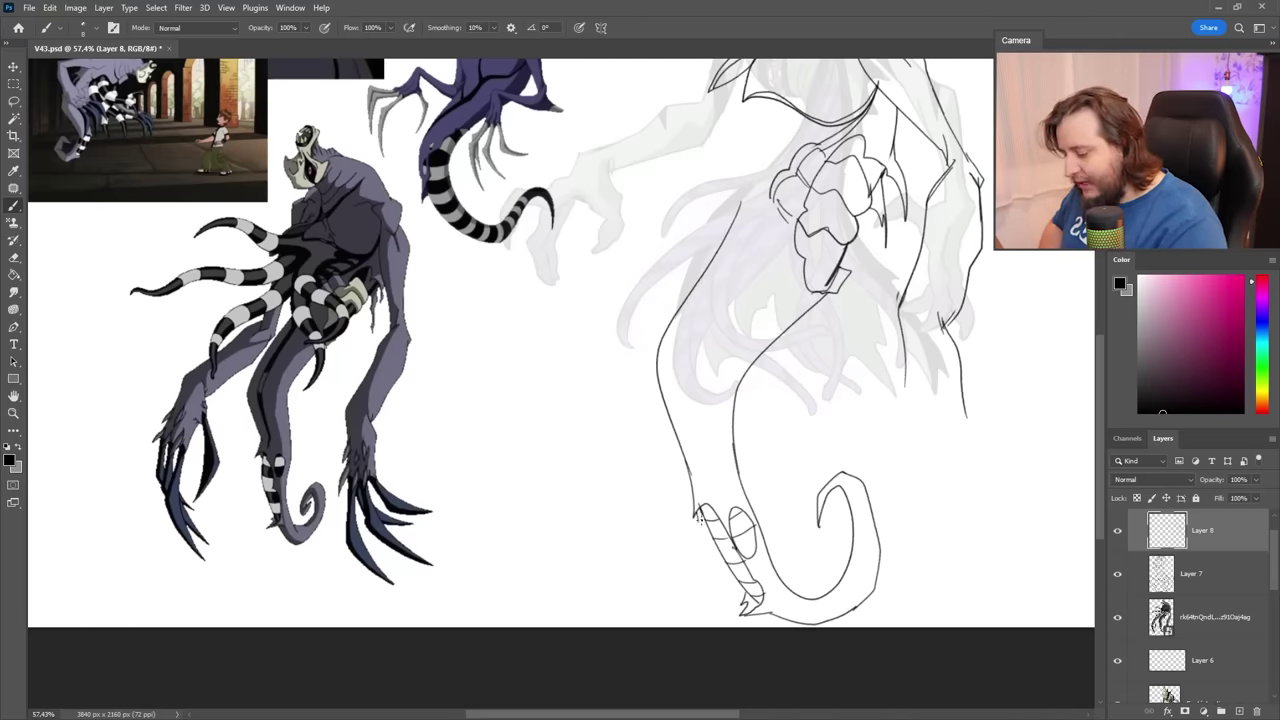
Draw a narrow stripe inside the tail running down its length, undoing and cleaning up the first attempts.
{"action": "scroll", "coordinate": [699, 516], "scroll_direction": "up", "scroll_amount": 2}
{"action": "mouse_move", "coordinate": [718, 555]}
{"action": "left_mouse_down"}
{"action": "mouse_move", "coordinate": [709, 496]}
{"action": "mouse_move", "coordinate": [743, 315]}
{"action": "left_mouse_up"}
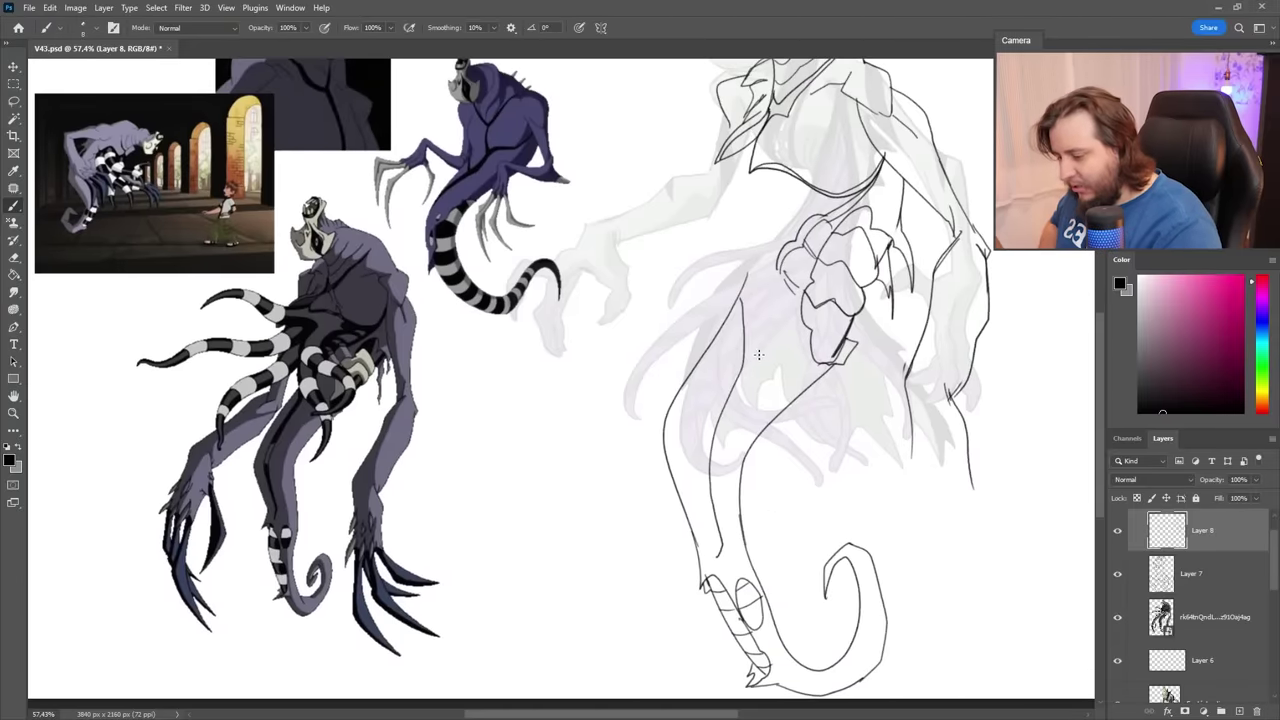
{"action": "key", "text": "ctrl+z"}
{"action": "mouse_move", "coordinate": [784, 270]}
{"action": "left_mouse_down"}
{"action": "mouse_move", "coordinate": [700, 470]}
{"action": "mouse_move", "coordinate": [772, 292]}
{"action": "mouse_move", "coordinate": [700, 420]}
{"action": "mouse_move", "coordinate": [714, 562]}
{"action": "mouse_move", "coordinate": [683, 440]}
{"action": "mouse_move", "coordinate": [751, 303]}
{"action": "mouse_move", "coordinate": [685, 419]}
{"action": "mouse_move", "coordinate": [686, 440]}
{"action": "mouse_move", "coordinate": [780, 272]}
{"action": "left_mouse_up"}
{"action": "key", "text": "ctrl+z"}
{"action": "key", "text": "e"}
{"action": "key", "text": "b"}
{"action": "left_click_drag", "start_coordinate": [762, 338], "coordinate": [820, 435]}
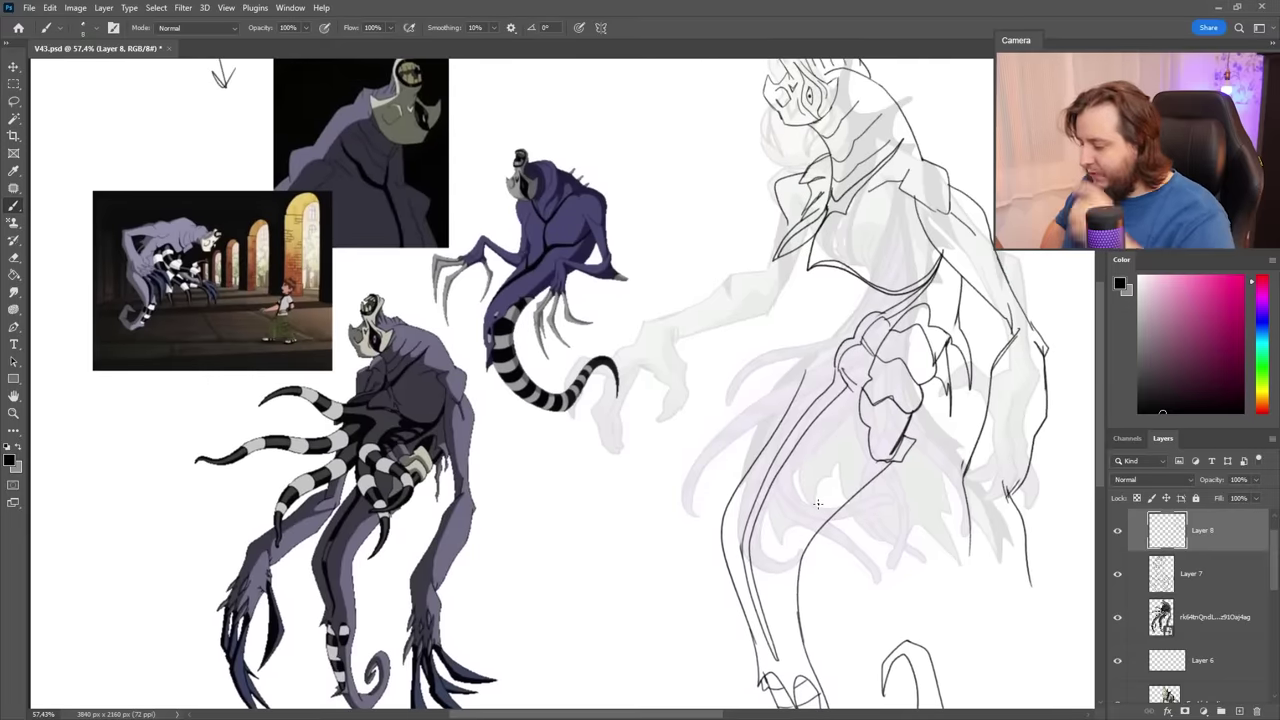
Draw three long wavy tentacles reaching outward from below the chest and one curling down over the tail's base.
{"action": "mouse_move", "coordinate": [779, 262]}
{"action": "left_mouse_down"}
{"action": "mouse_move", "coordinate": [654, 262]}
{"action": "mouse_move", "coordinate": [644, 280]}
{"action": "mouse_move", "coordinate": [785, 279]}
{"action": "mouse_move", "coordinate": [566, 362]}
{"action": "mouse_move", "coordinate": [786, 334]}
{"action": "left_mouse_up"}
{"action": "left_click_drag", "start_coordinate": [821, 283], "coordinate": [810, 445]}
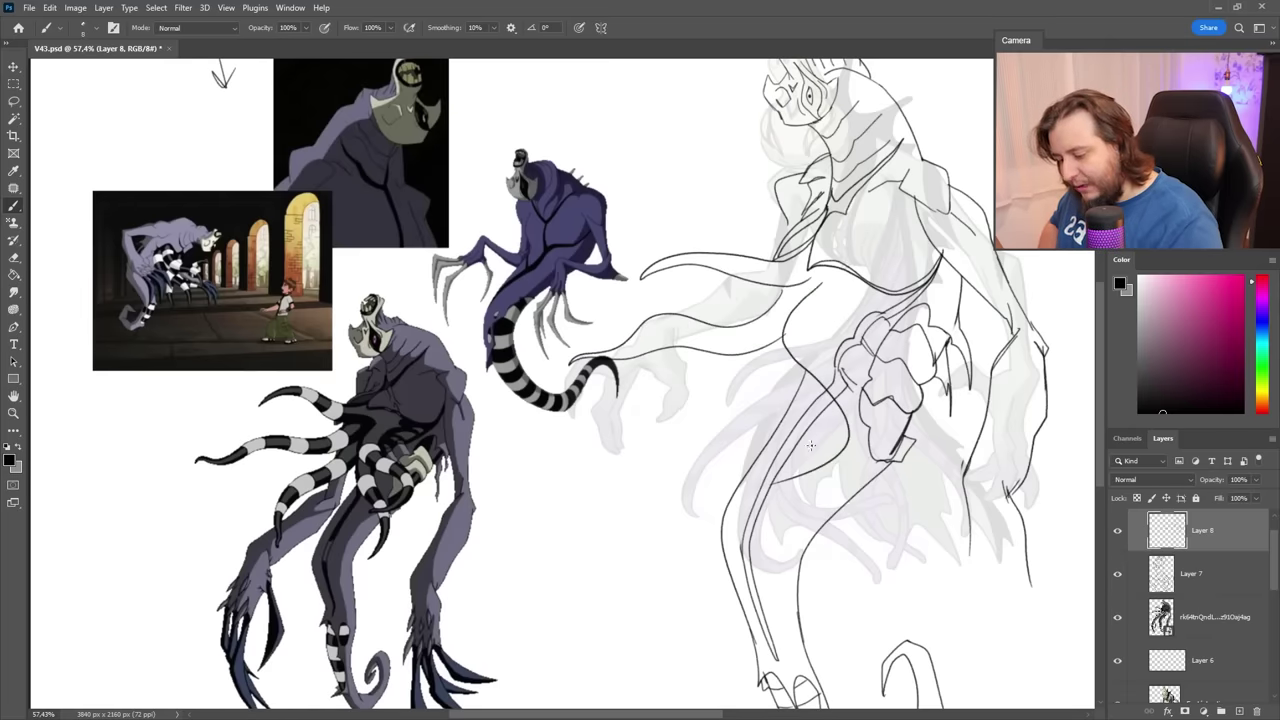
{"action": "mouse_move", "coordinate": [775, 485]}
{"action": "left_mouse_down"}
{"action": "mouse_move", "coordinate": [862, 413]}
{"action": "mouse_move", "coordinate": [857, 271]}
{"action": "mouse_move", "coordinate": [827, 339]}
{"action": "mouse_move", "coordinate": [660, 446]}
{"action": "mouse_move", "coordinate": [642, 497]}
{"action": "left_mouse_up"}
{"action": "key", "text": "ctrl+z"}
{"action": "mouse_move", "coordinate": [730, 356]}
{"action": "left_mouse_down"}
{"action": "mouse_move", "coordinate": [629, 487]}
{"action": "mouse_move", "coordinate": [642, 500]}
{"action": "left_mouse_up"}
Draw another curling tentacle across the tail's base, erase overlapping lines and add bands across the lowest outstretched tentacle.
{"action": "mouse_move", "coordinate": [788, 378]}
{"action": "left_mouse_down"}
{"action": "mouse_move", "coordinate": [839, 566]}
{"action": "mouse_move", "coordinate": [853, 518]}
{"action": "mouse_move", "coordinate": [830, 470]}
{"action": "left_mouse_up"}
{"action": "key", "text": "e"}
{"action": "mouse_move", "coordinate": [800, 428]}
{"action": "left_mouse_down"}
{"action": "mouse_move", "coordinate": [792, 397]}
{"action": "mouse_move", "coordinate": [807, 399]}
{"action": "mouse_move", "coordinate": [820, 438]}
{"action": "left_mouse_up"}
{"action": "key", "text": "b"}
{"action": "mouse_move", "coordinate": [822, 378]}
{"action": "left_mouse_down"}
{"action": "mouse_move", "coordinate": [841, 451]}
{"action": "mouse_move", "coordinate": [805, 472]}
{"action": "mouse_move", "coordinate": [795, 455]}
{"action": "left_mouse_up"}
{"action": "key", "text": "e"}
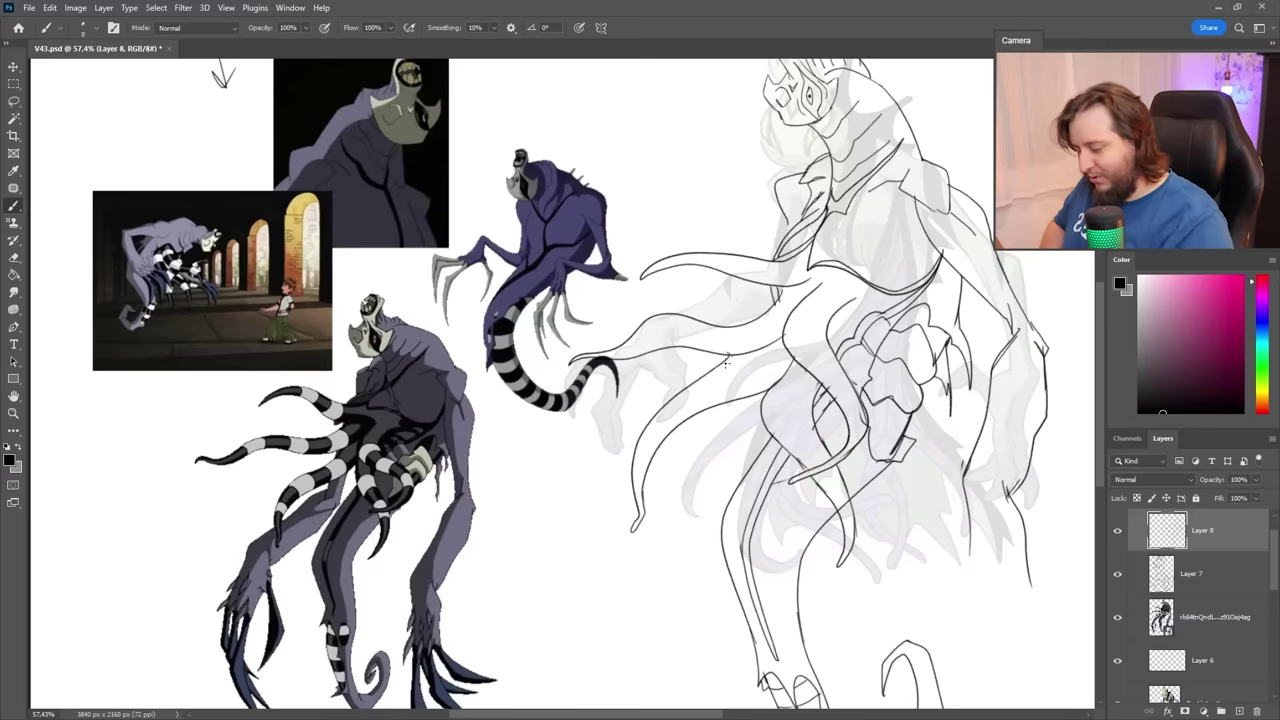
{"action": "left_click_drag", "start_coordinate": [640, 446], "coordinate": [698, 414]}
{"action": "left_click_drag", "start_coordinate": [746, 362], "coordinate": [758, 352]}
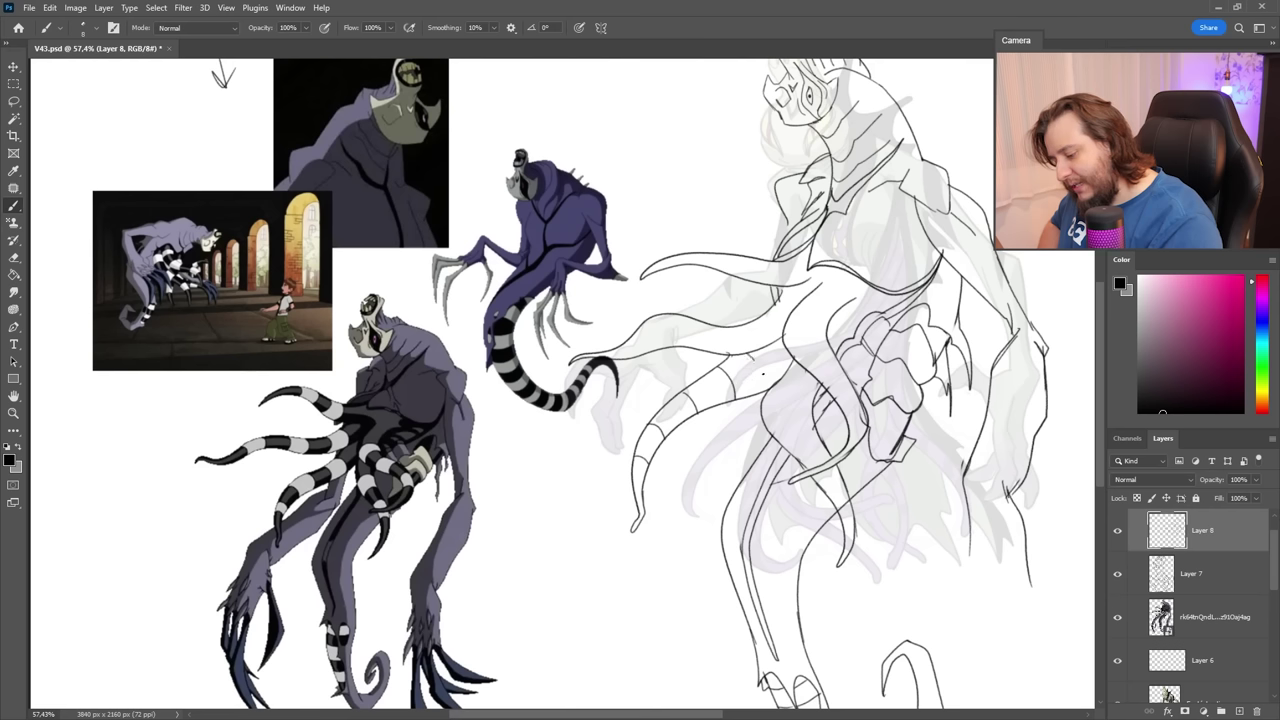
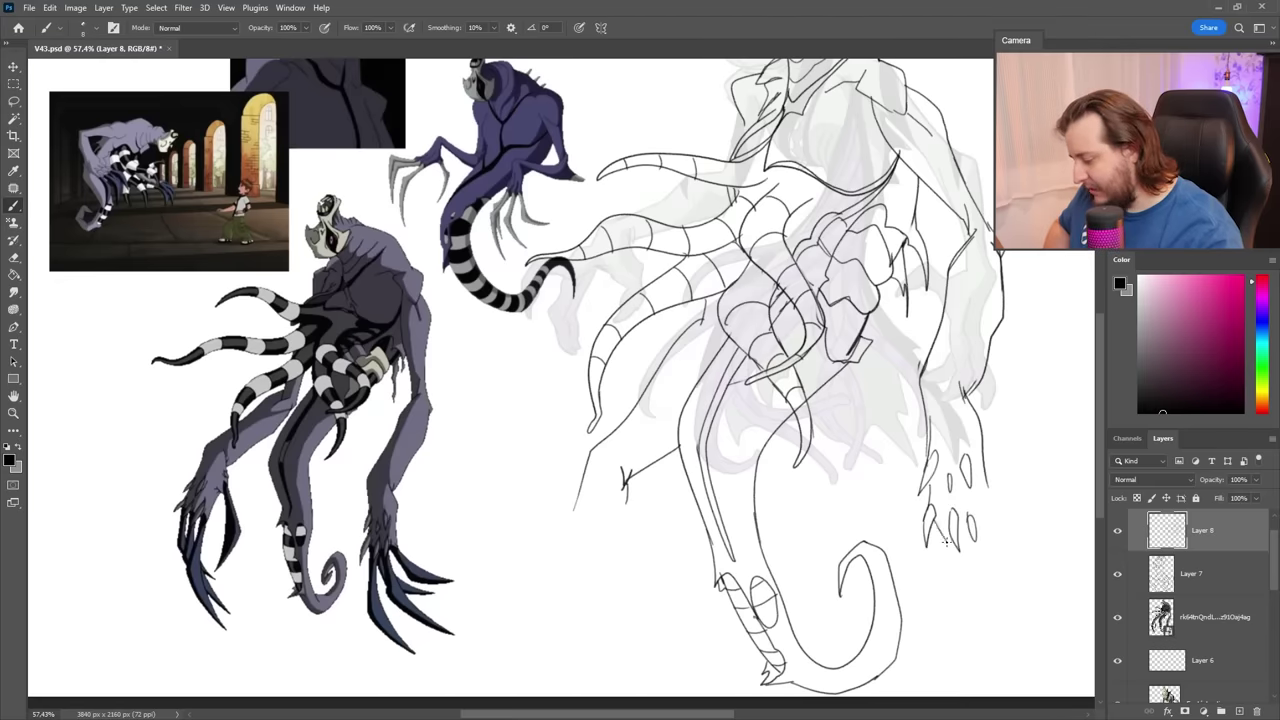
Finish the ragged fingertip edges on the near arm's hand and draw its long, splayed, pointed claws, redoing one stroke.
{"action": "left_click_drag", "start_coordinate": [997, 518], "coordinate": [985, 476]}
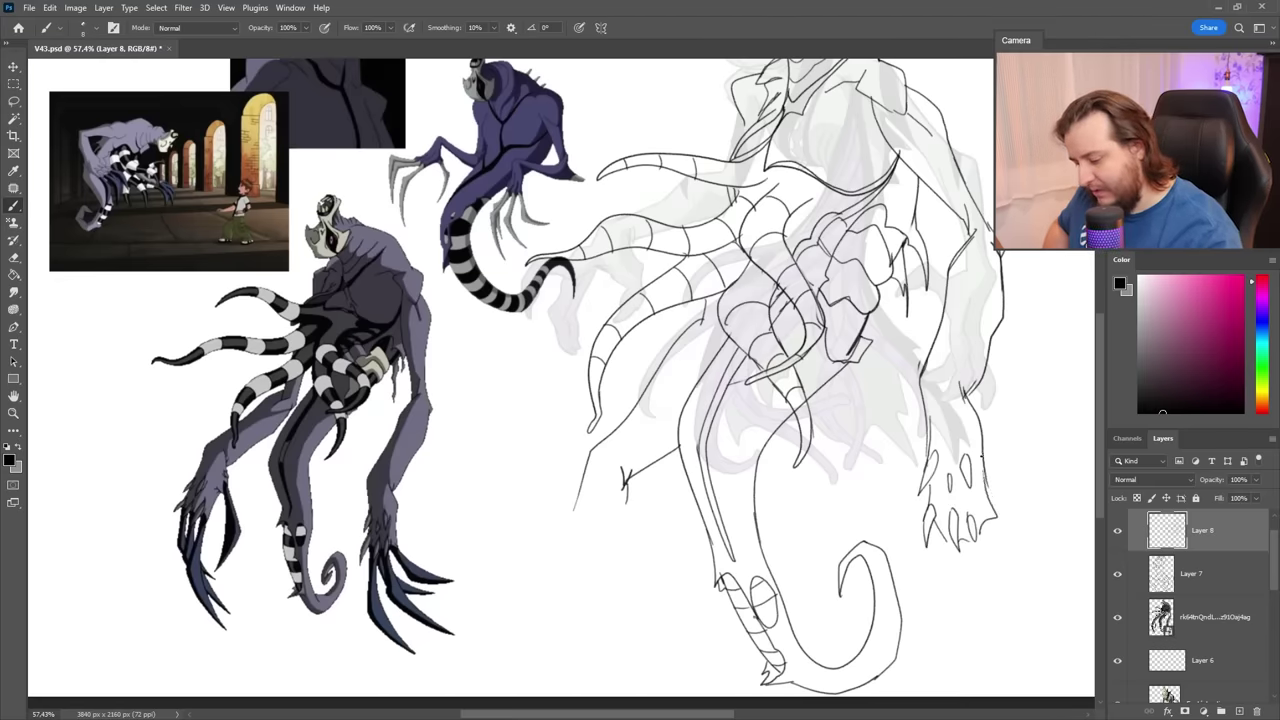
{"action": "mouse_move", "coordinate": [959, 543]}
{"action": "left_mouse_down"}
{"action": "mouse_move", "coordinate": [892, 453]}
{"action": "mouse_move", "coordinate": [940, 585]}
{"action": "mouse_move", "coordinate": [968, 596]}
{"action": "left_mouse_up"}
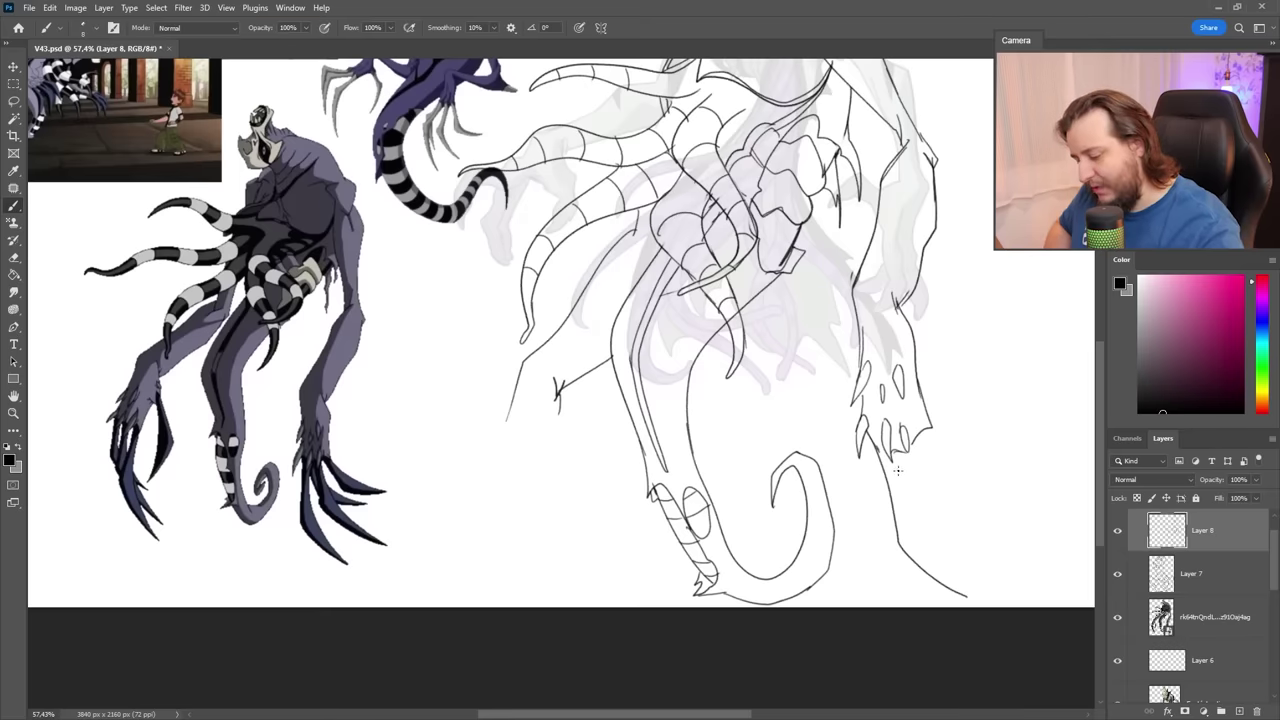
{"action": "left_click_drag", "start_coordinate": [892, 452], "coordinate": [967, 583]}
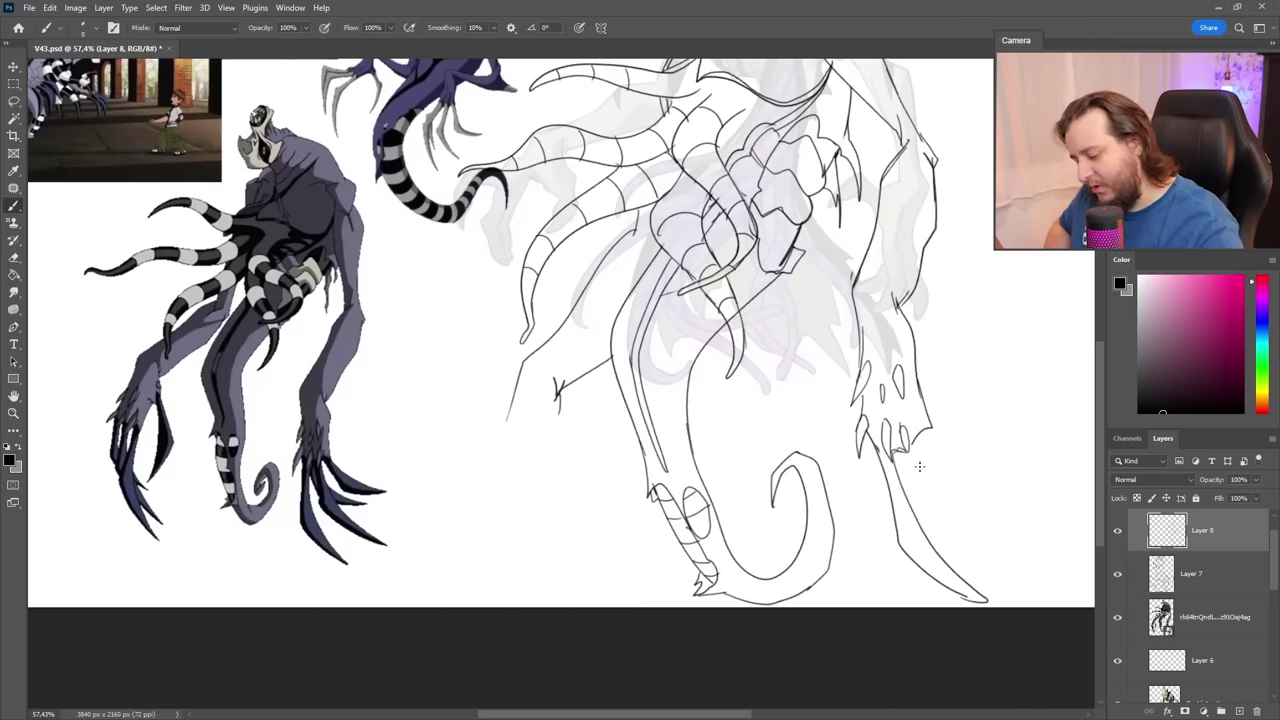
{"action": "mouse_move", "coordinate": [906, 452]}
{"action": "left_mouse_down"}
{"action": "mouse_move", "coordinate": [951, 525]}
{"action": "mouse_move", "coordinate": [1015, 578]}
{"action": "left_mouse_up"}
{"action": "mouse_move", "coordinate": [918, 446]}
{"action": "left_mouse_down"}
{"action": "mouse_move", "coordinate": [1054, 585]}
{"action": "mouse_move", "coordinate": [1043, 588]}
{"action": "mouse_move", "coordinate": [966, 472]}
{"action": "left_mouse_up"}
{"action": "mouse_move", "coordinate": [937, 428]}
{"action": "left_mouse_down"}
{"action": "mouse_move", "coordinate": [1016, 489]}
{"action": "mouse_move", "coordinate": [999, 498]}
{"action": "mouse_move", "coordinate": [1056, 495]}
{"action": "left_mouse_up"}
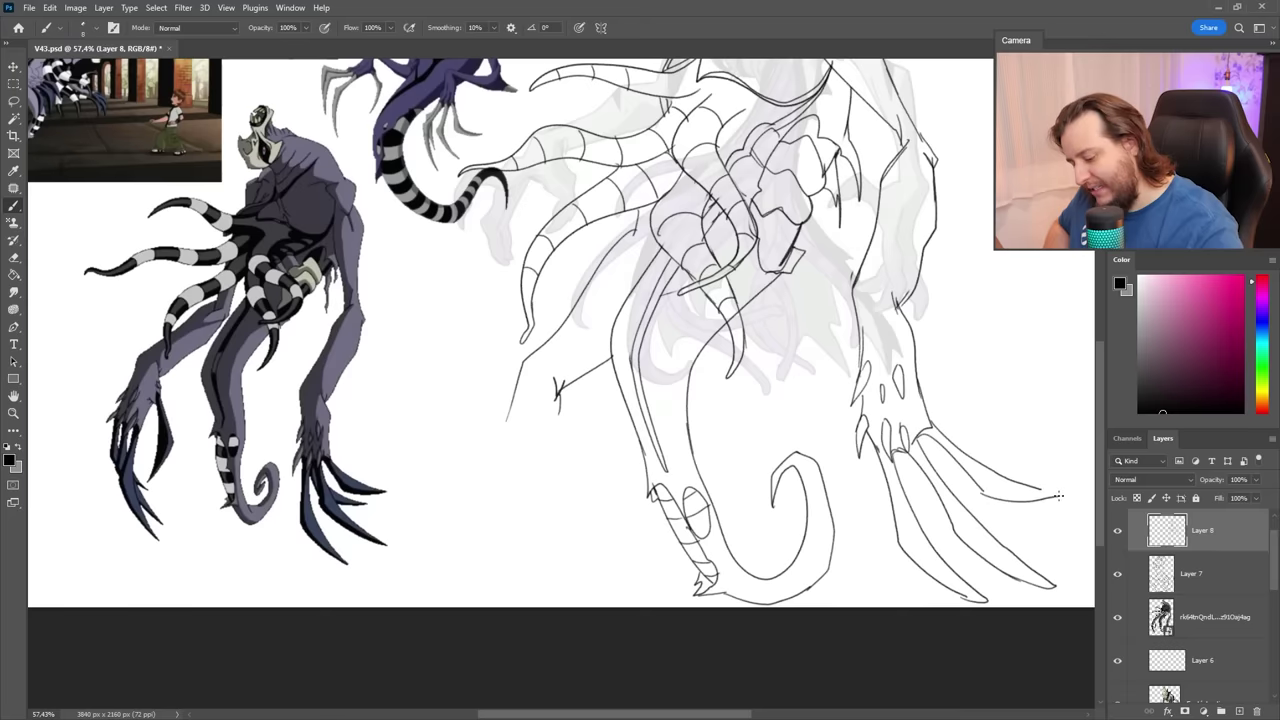
{"action": "left_click_drag", "start_coordinate": [893, 452], "coordinate": [942, 508]}
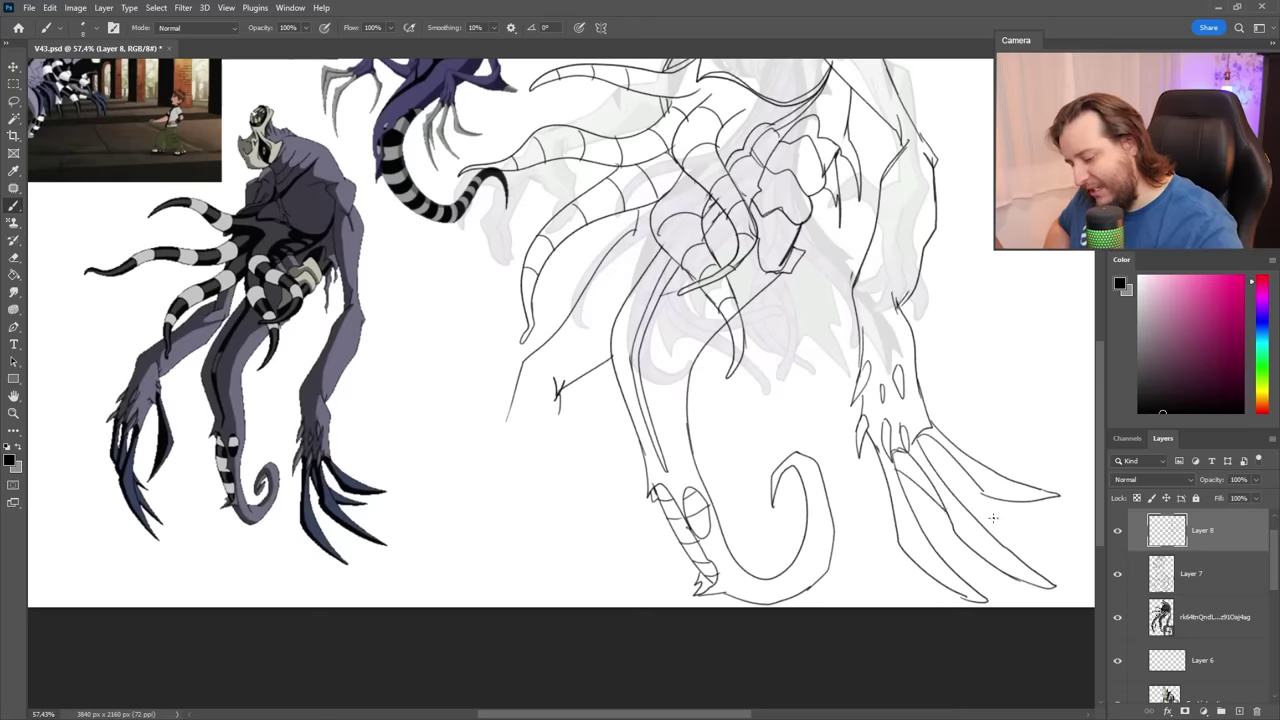
{"action": "mouse_move", "coordinate": [1024, 516]}
{"action": "left_mouse_down"}
{"action": "mouse_move", "coordinate": [955, 490]}
{"action": "mouse_move", "coordinate": [1027, 515]}
{"action": "left_mouse_up"}
{"action": "key", "text": "ctrl+z"}
{"action": "left_click_drag", "start_coordinate": [1027, 515], "coordinate": [981, 523]}
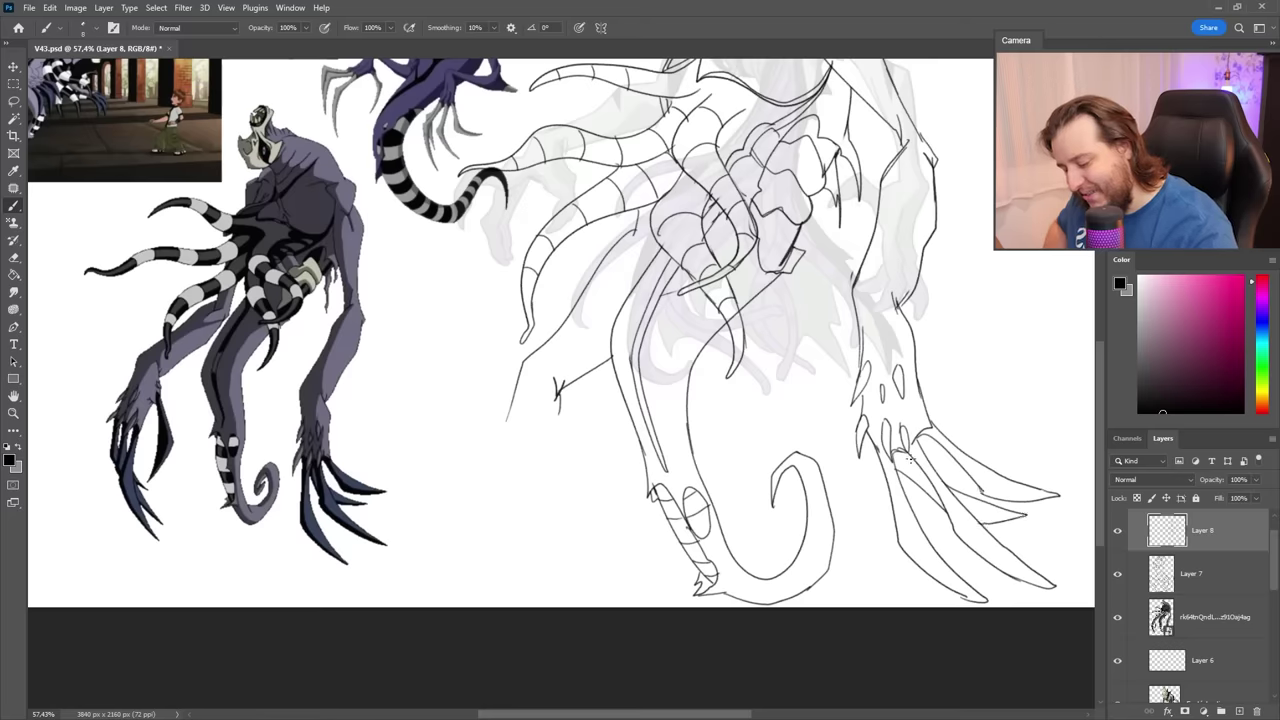
Draw the far hand's curved thumb claw, knuckle ovals and ragged fingertip edges.
{"action": "mouse_move", "coordinate": [556, 402]}
{"action": "left_mouse_down"}
{"action": "mouse_move", "coordinate": [600, 478]}
{"action": "mouse_move", "coordinate": [592, 544]}
{"action": "mouse_move", "coordinate": [566, 575]}
{"action": "left_mouse_up"}
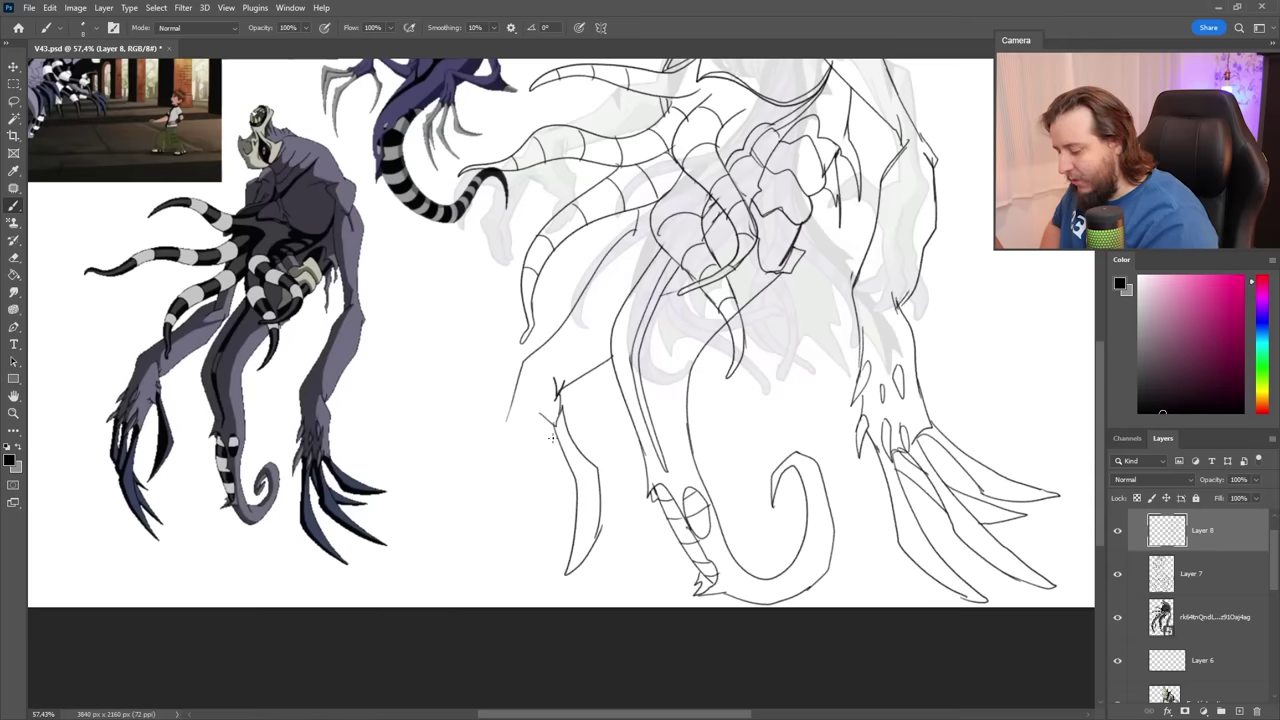
{"action": "left_click_drag", "start_coordinate": [551, 437], "coordinate": [520, 498]}
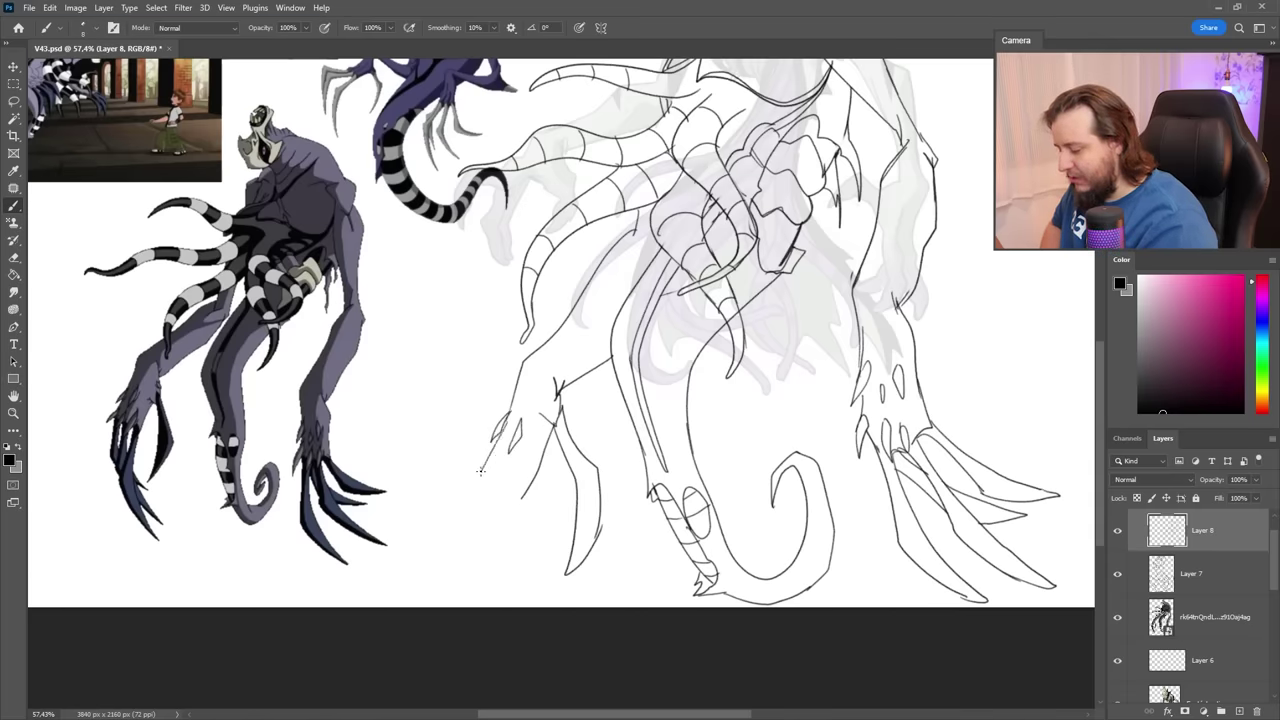
{"action": "left_click_drag", "start_coordinate": [492, 478], "coordinate": [486, 500]}
{"action": "left_click_drag", "start_coordinate": [512, 472], "coordinate": [508, 497]}
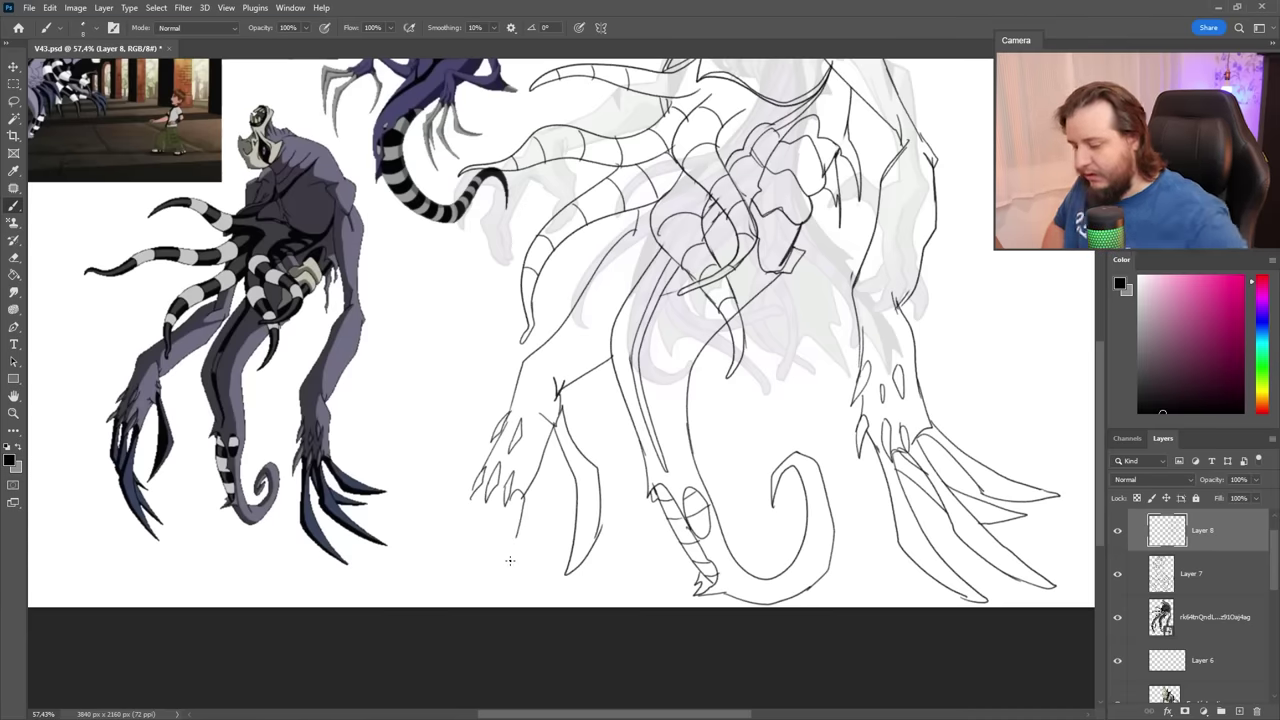
Lasso the far hand and reposition it higher, closer to its forearm.
{"action": "key", "text": "ctrl+minus"}
{"action": "key", "text": "ctrl+minus"}
{"action": "key", "text": "ctrl+plus"}
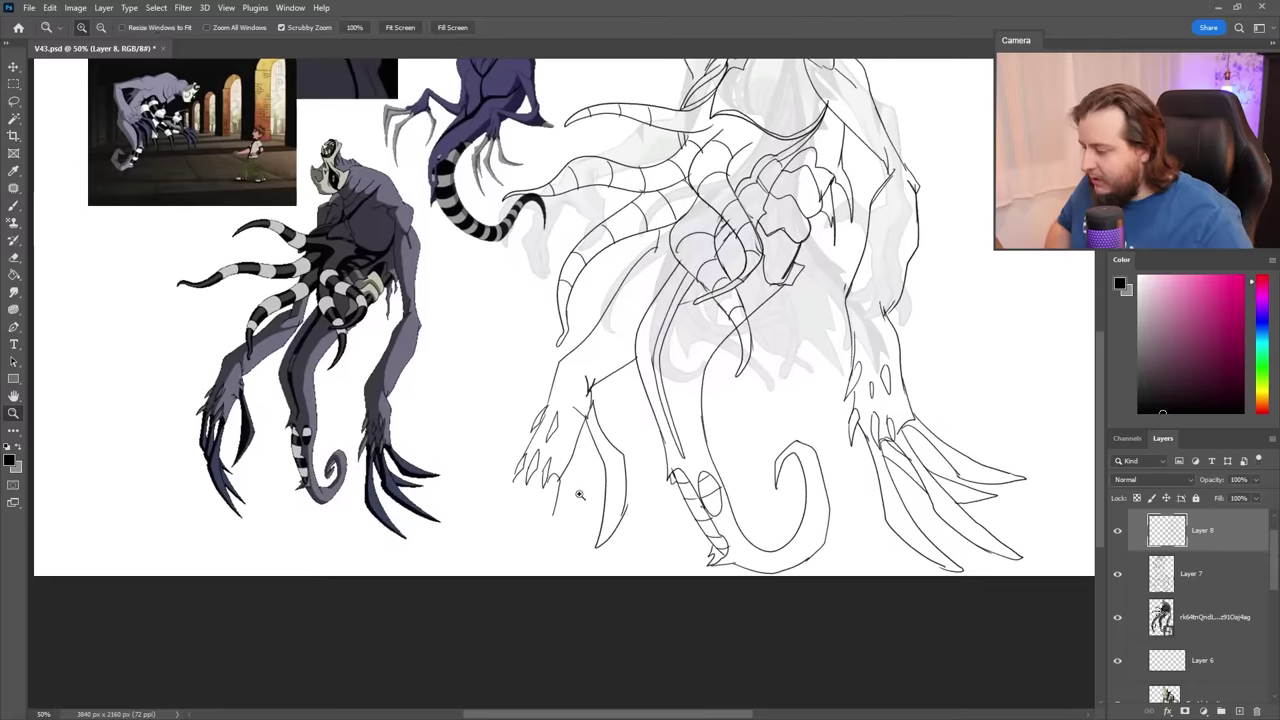
{"action": "key", "text": "l"}
{"action": "mouse_move", "coordinate": [510, 533]}
{"action": "left_mouse_down"}
{"action": "mouse_move", "coordinate": [645, 525]}
{"action": "mouse_move", "coordinate": [641, 355]}
{"action": "mouse_move", "coordinate": [506, 508]}
{"action": "left_mouse_up"}
{"action": "key", "text": "ctrl+d"}
{"action": "key", "text": "b"}
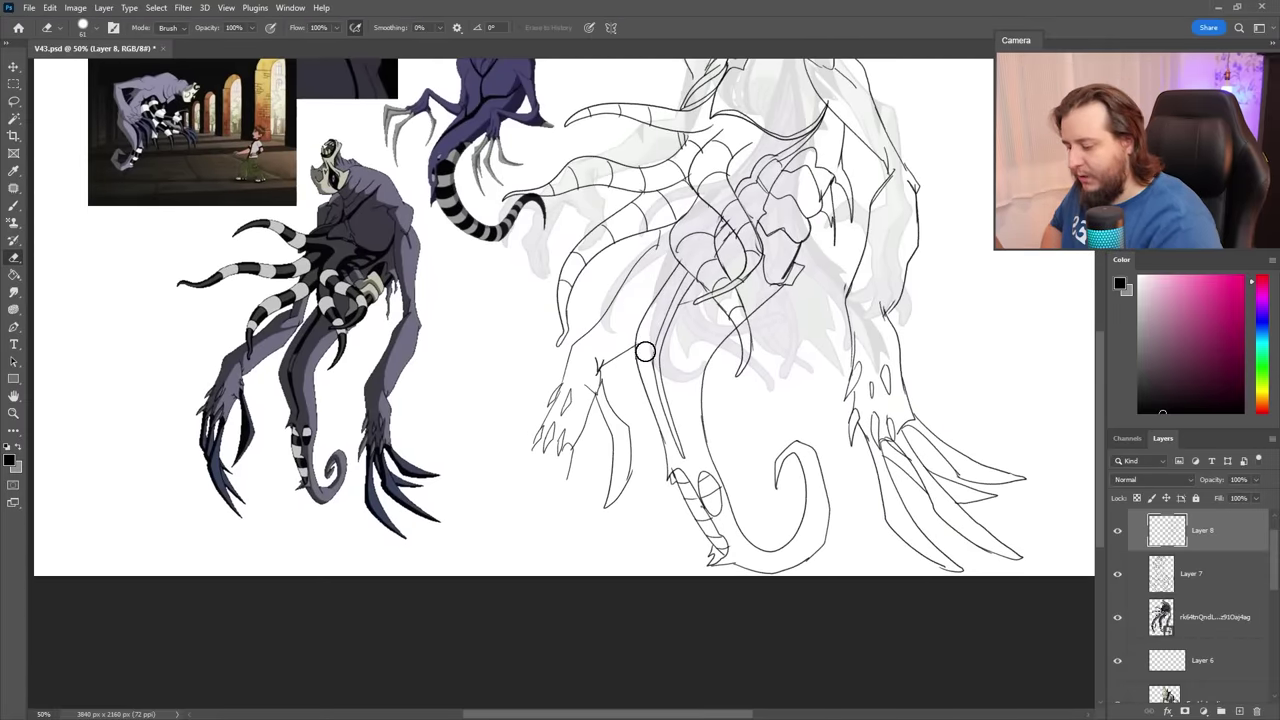
Draw the far hand's long, pointed claws reaching down from its ragged fingertips.
{"action": "key", "text": "h"}
{"action": "mouse_move", "coordinate": [563, 476]}
{"action": "left_mouse_down"}
{"action": "mouse_move", "coordinate": [520, 523]}
{"action": "mouse_move", "coordinate": [565, 609]}
{"action": "mouse_move", "coordinate": [553, 494]}
{"action": "mouse_move", "coordinate": [557, 592]}
{"action": "left_mouse_up"}
{"action": "mouse_move", "coordinate": [538, 462]}
{"action": "left_mouse_down"}
{"action": "mouse_move", "coordinate": [512, 560]}
{"action": "mouse_move", "coordinate": [574, 596]}
{"action": "left_mouse_up"}
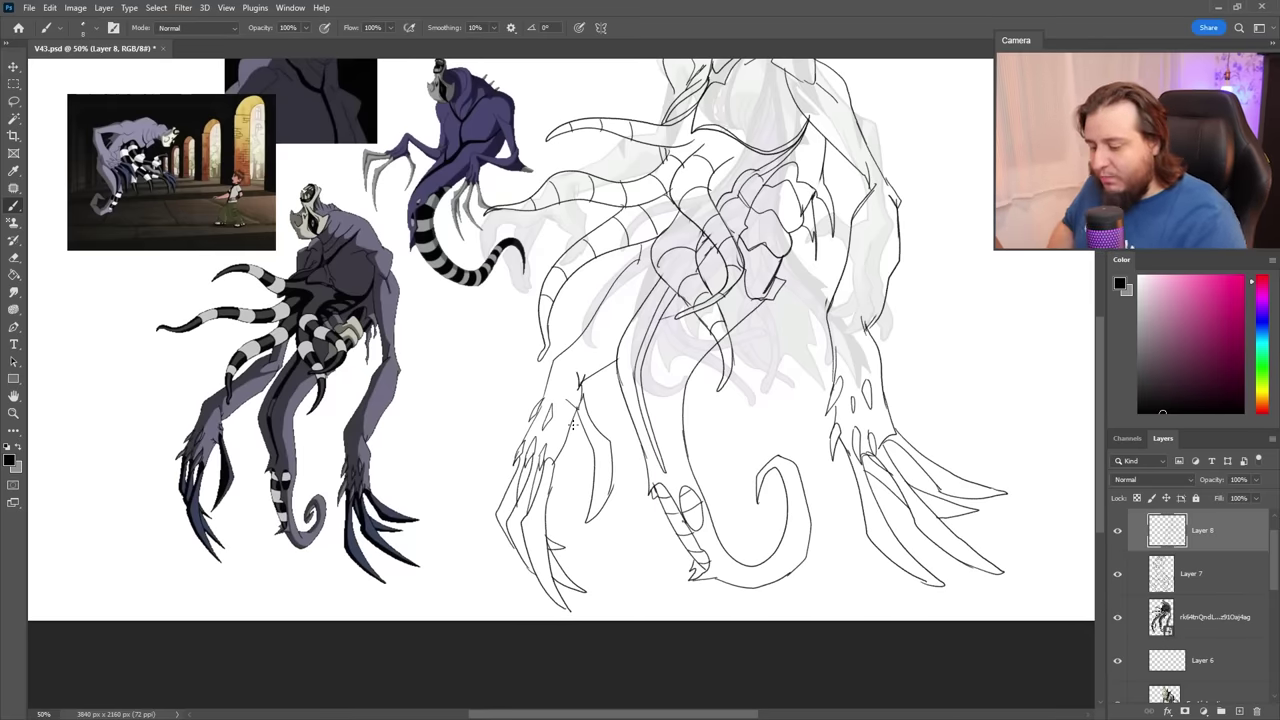
Select the alien's silhouette from the line art and fill it with muted purple on a new layer.
{"action": "left_click_drag", "start_coordinate": [887, 391], "coordinate": [921, 484]}
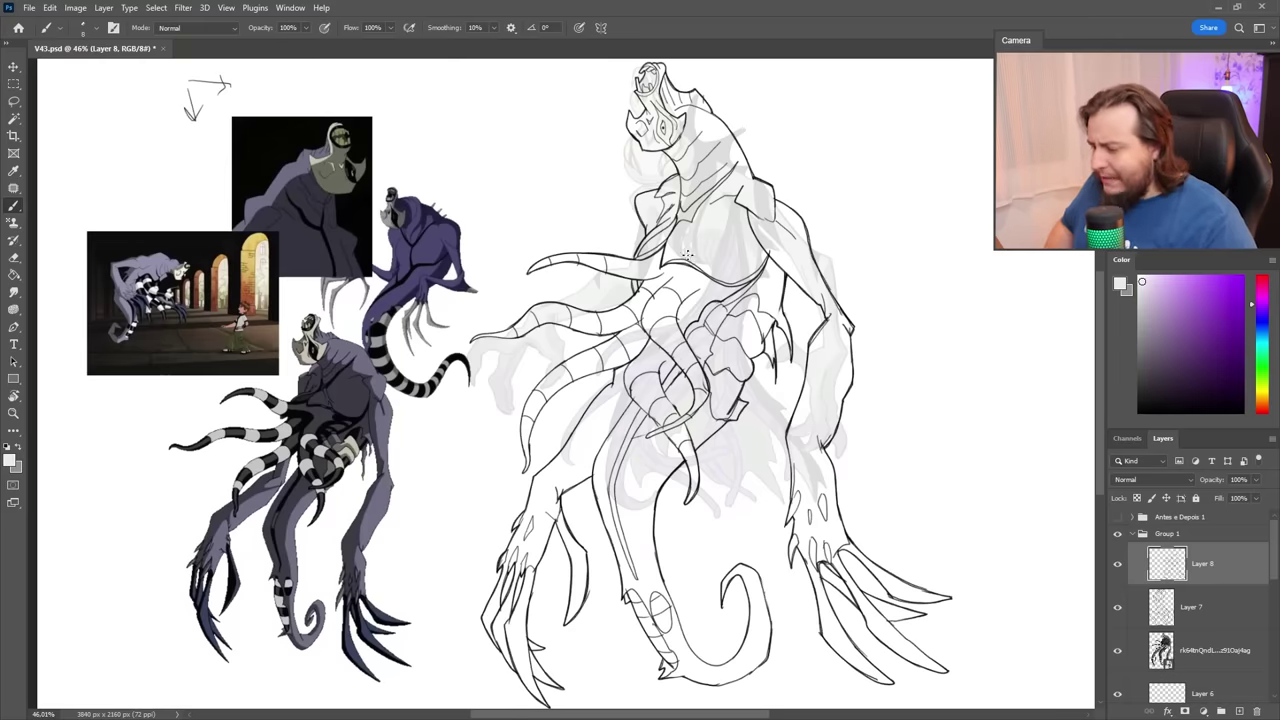
{"action": "left_click_drag", "start_coordinate": [687, 254], "coordinate": [731, 290]}
{"action": "left_click_drag", "start_coordinate": [742, 345], "coordinate": [722, 330]}
{"action": "left_click", "coordinate": [14, 119]}
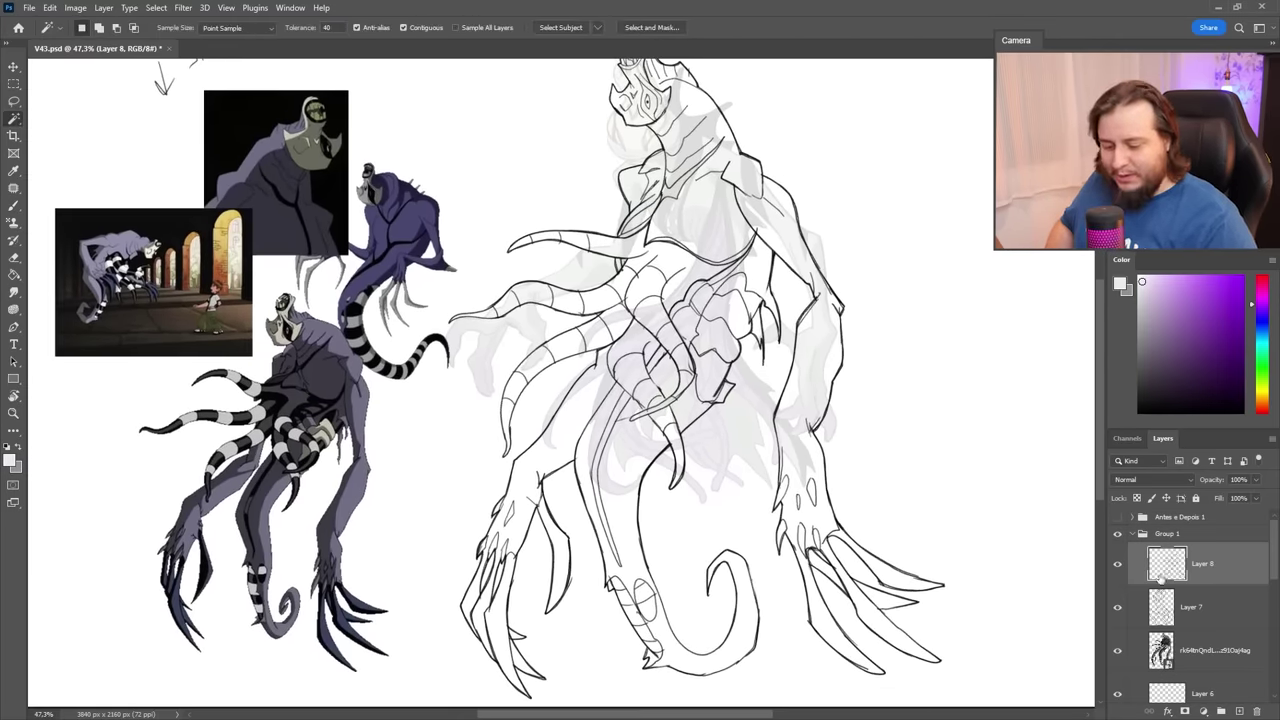
{"action": "left_click", "coordinate": [1117, 566]}
{"action": "left_click", "coordinate": [1117, 566]}
{"action": "left_click", "coordinate": [923, 202]}
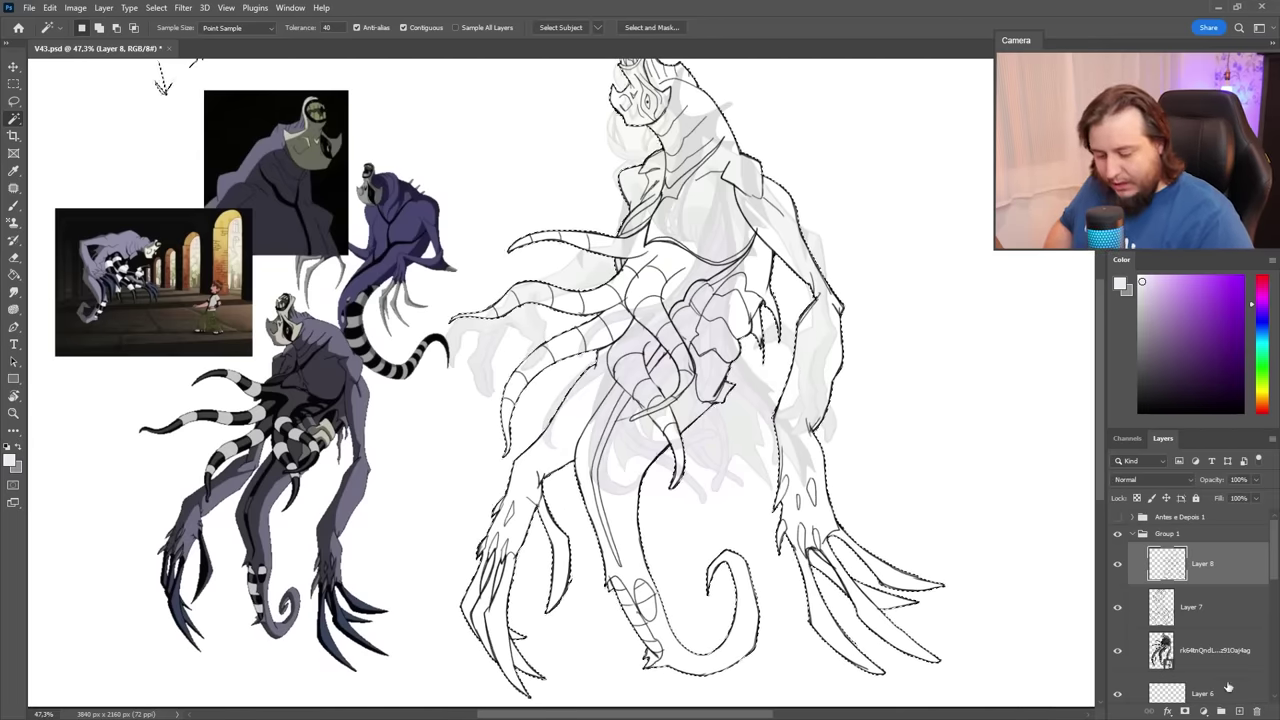
{"action": "left_click", "coordinate": [1240, 711]}
{"action": "left_click", "coordinate": [1153, 322]}
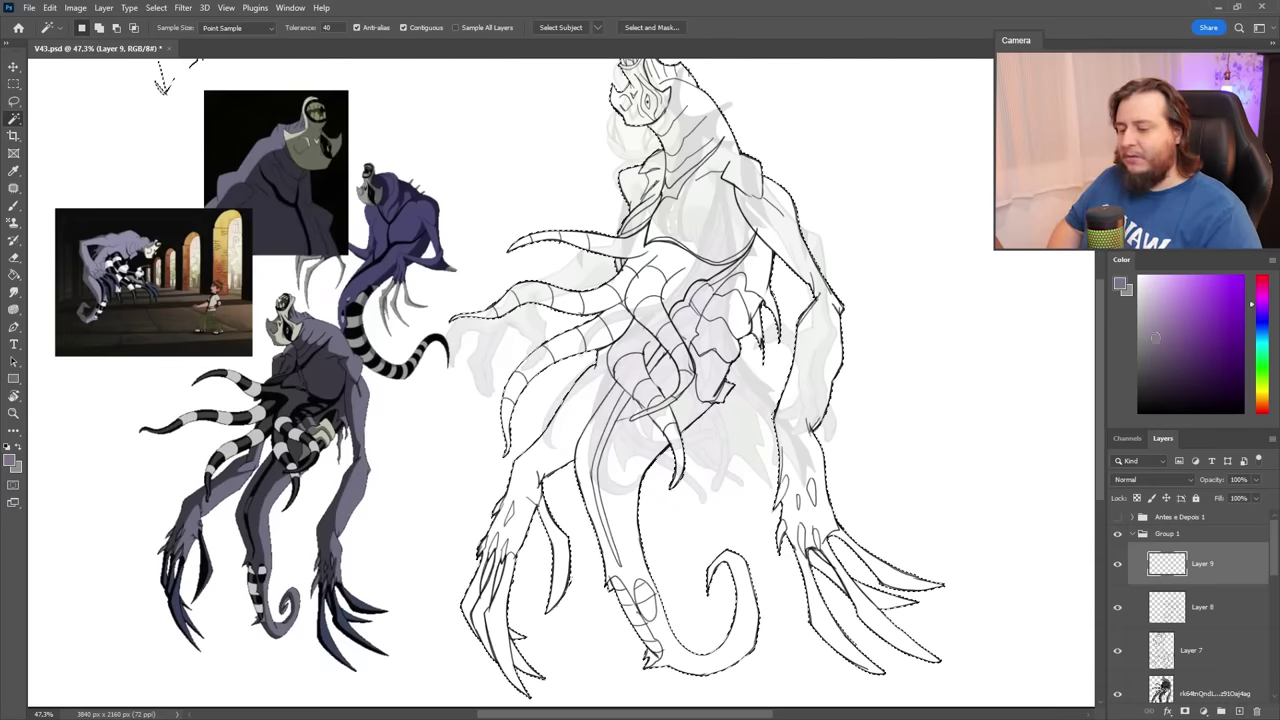
{"action": "key", "text": "g"}
{"action": "left_click", "coordinate": [710, 290]}
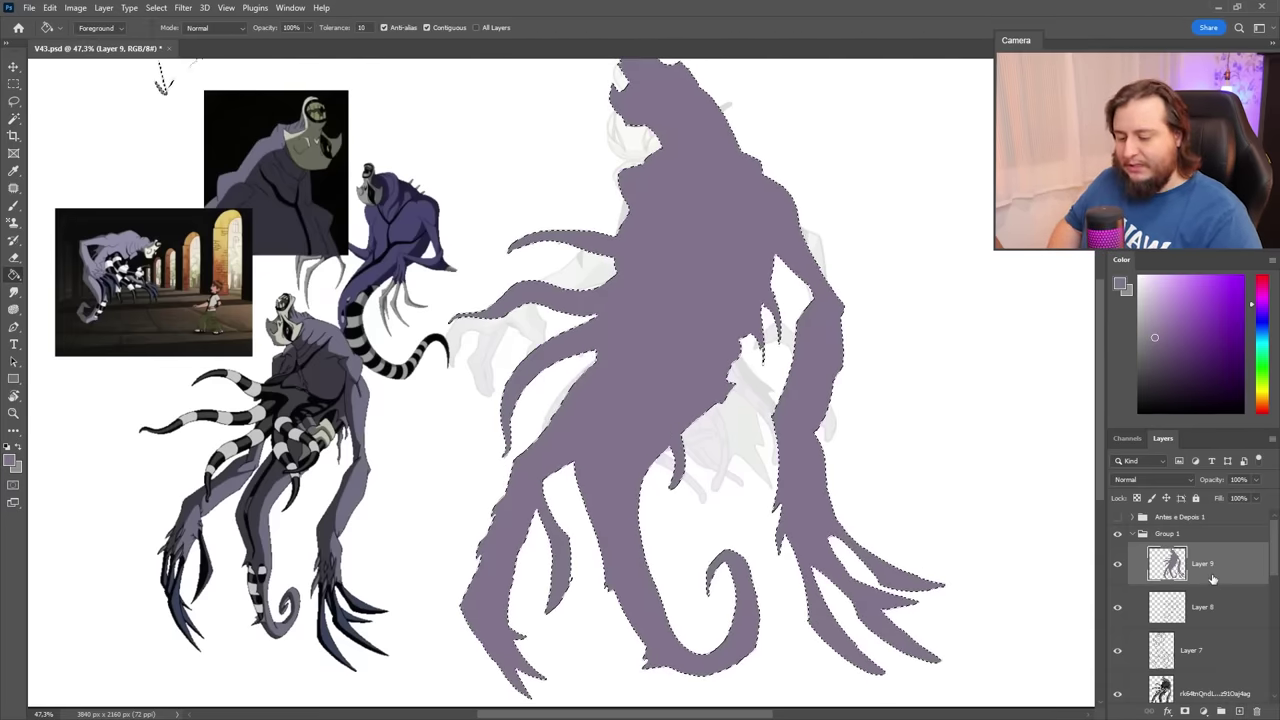
Place the purple fill layer beneath the body line art and shift its hue to a bluer grey-purple.
{"action": "left_click_drag", "start_coordinate": [1213, 578], "coordinate": [1205, 625]}
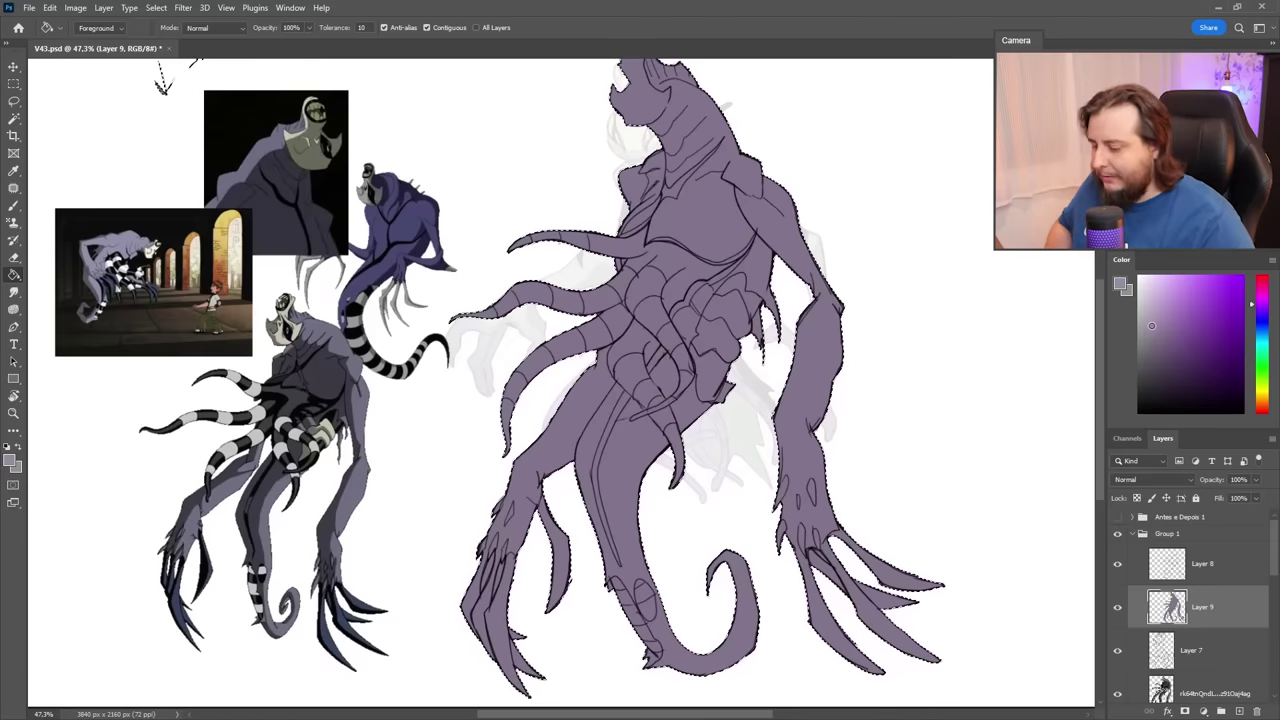
{"action": "left_click", "coordinate": [1262, 311]}
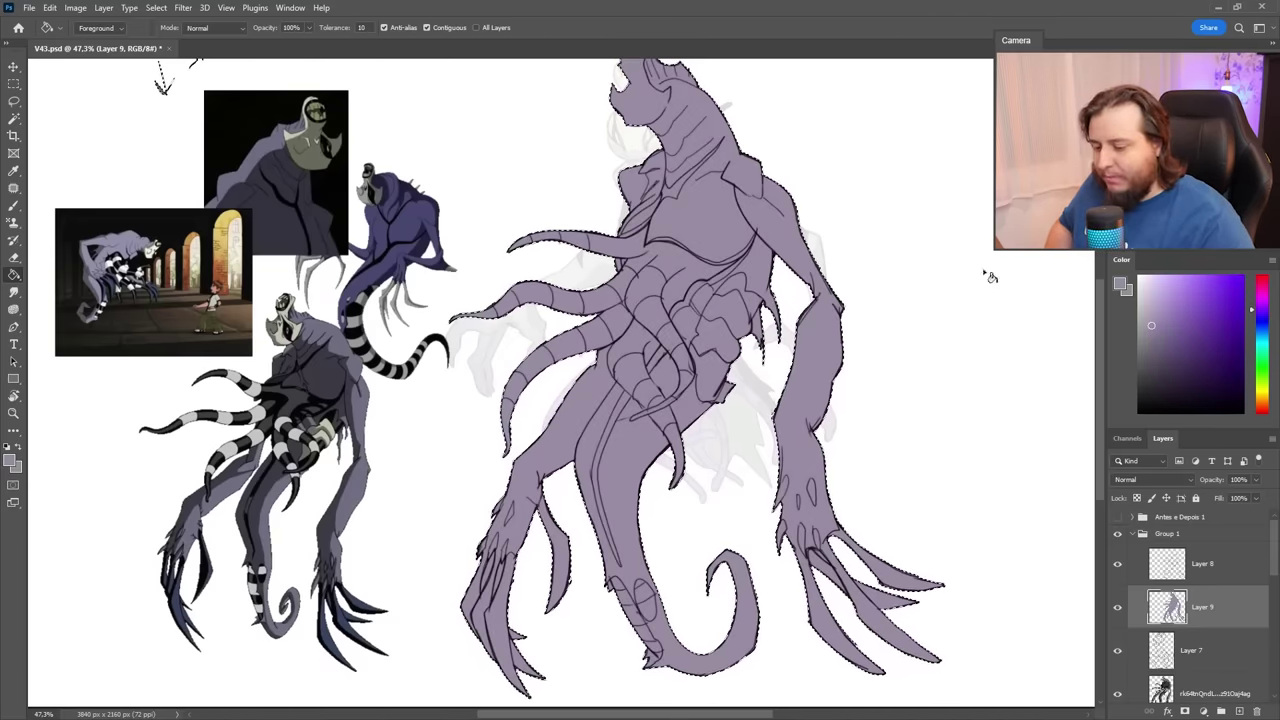
{"action": "left_click", "coordinate": [1257, 314]}
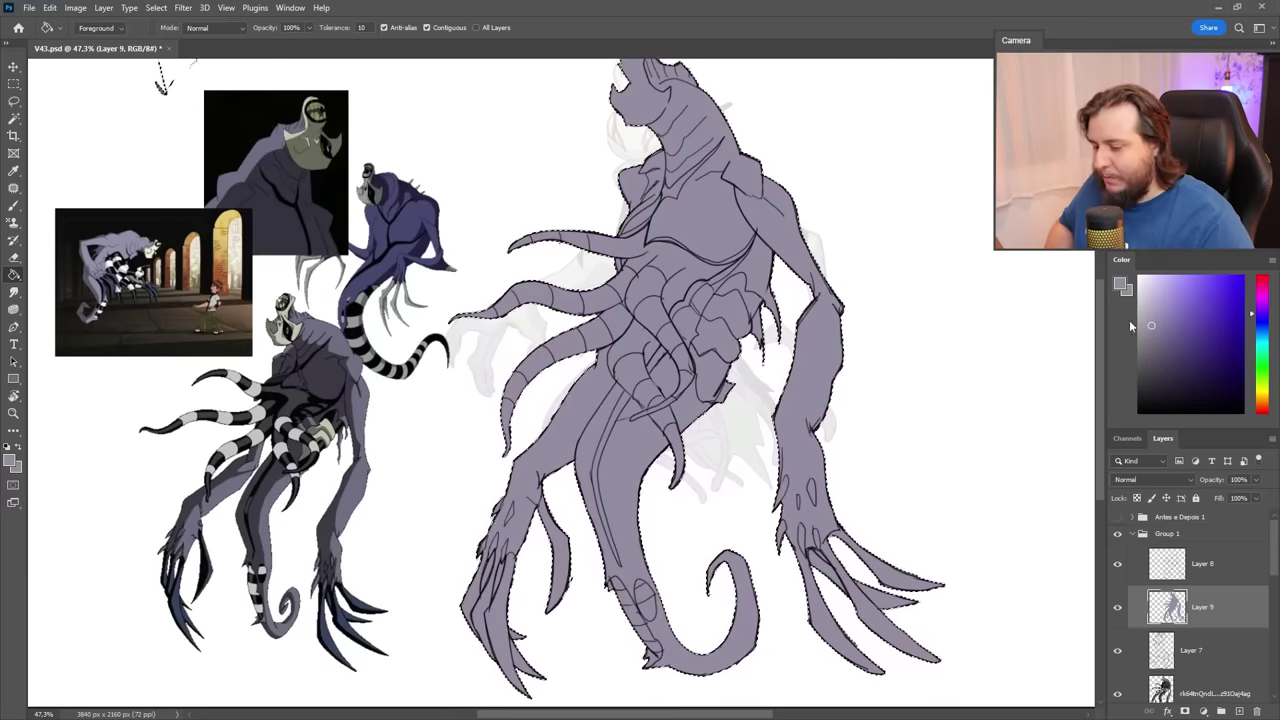
Pick a darker grey-purple, clear the selection and add a new layer clipped to the body fill.
{"action": "left_click", "coordinate": [1155, 349]}
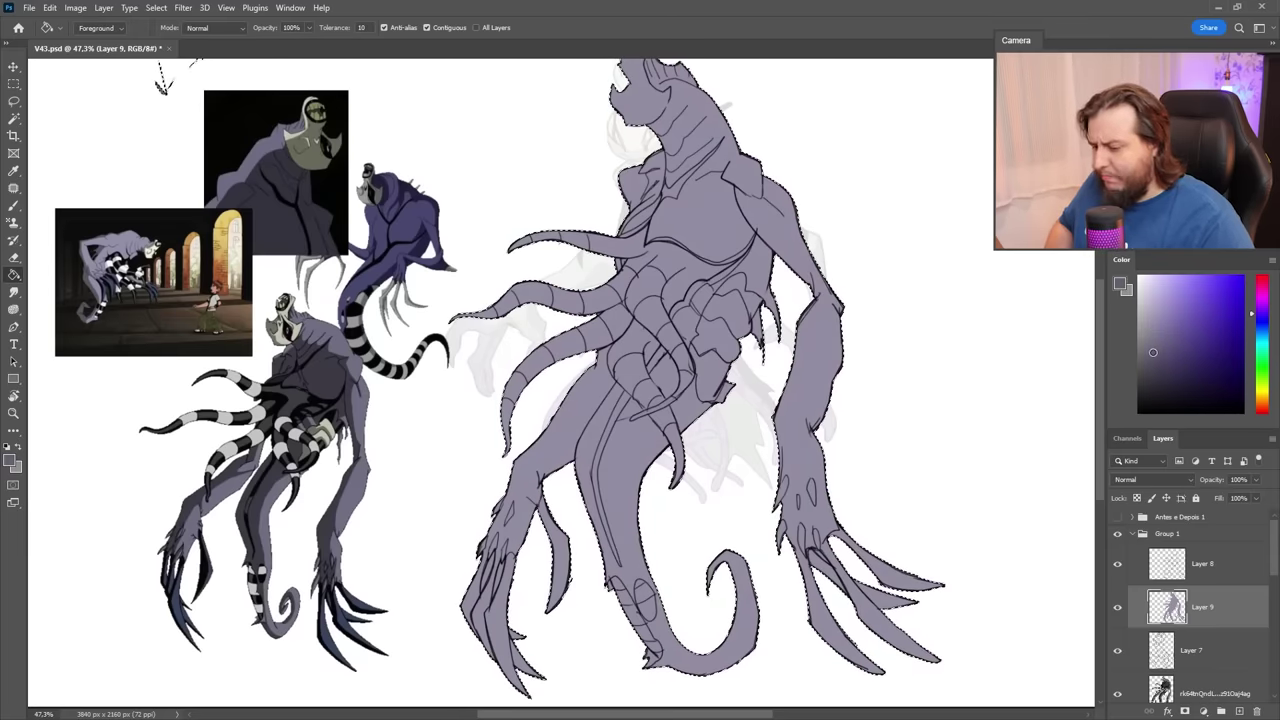
{"action": "key", "text": "ctrl+d"}
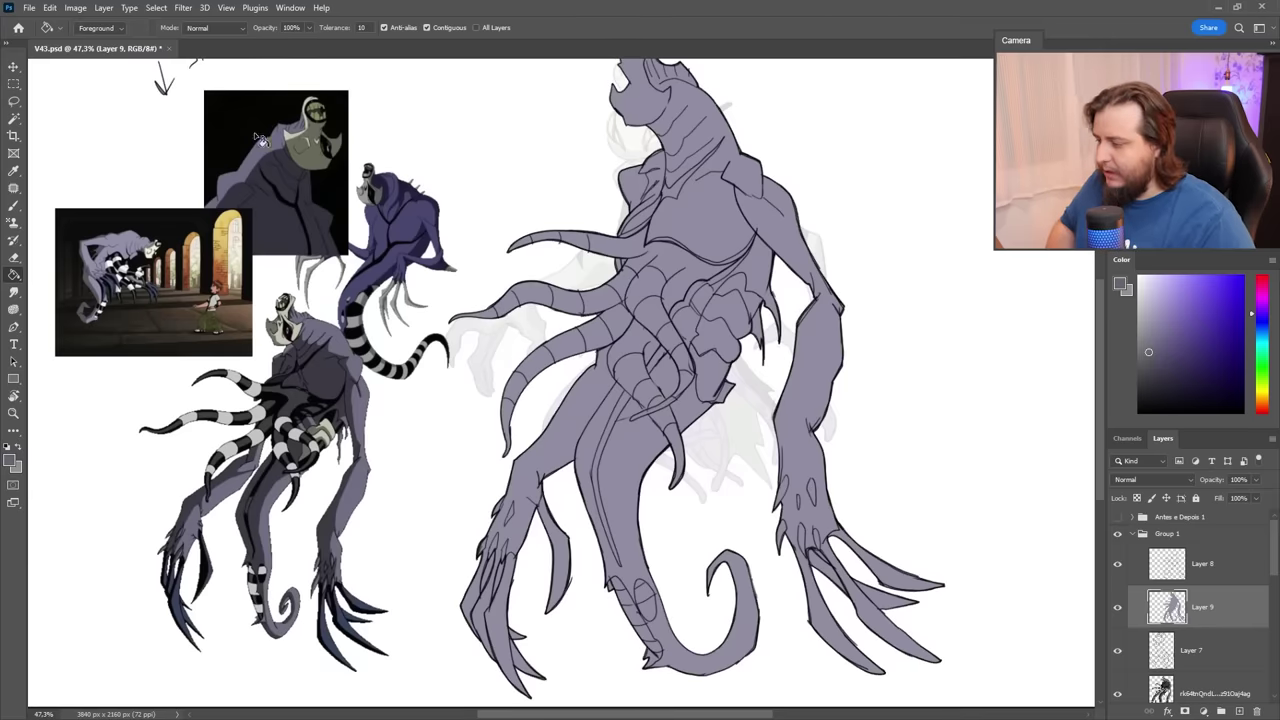
{"action": "left_click", "coordinate": [1237, 710]}
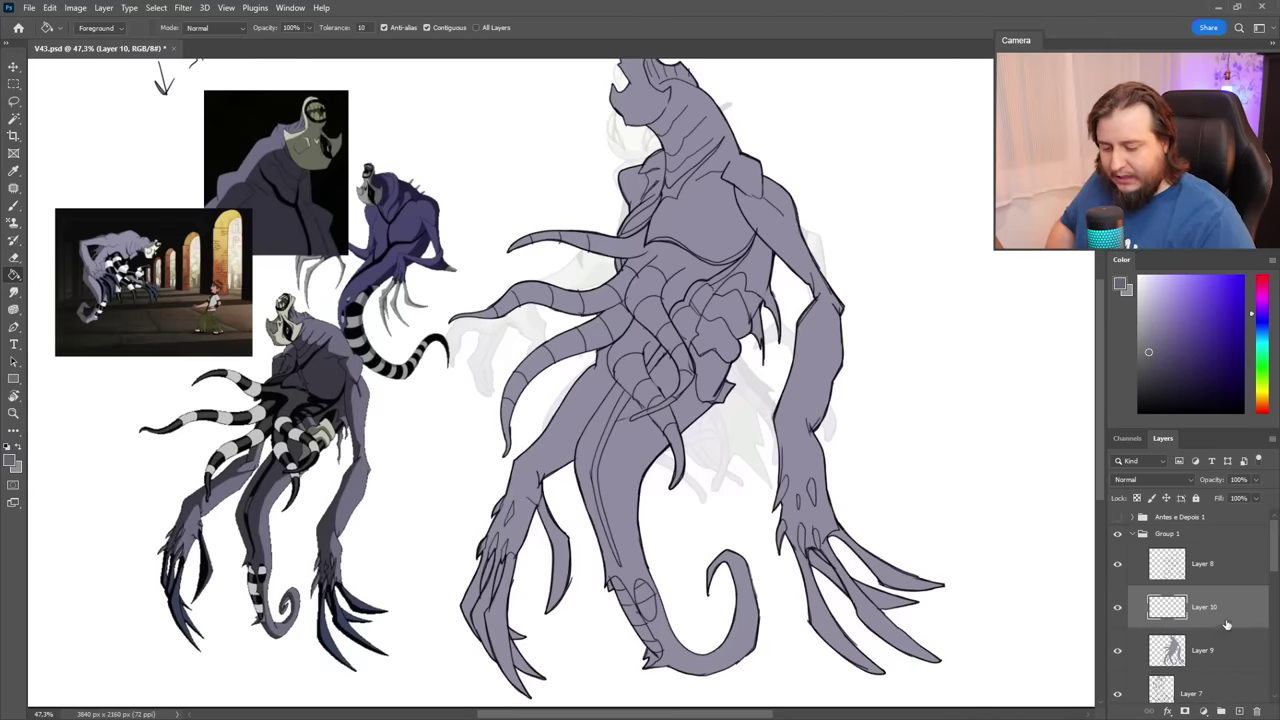
{"action": "right_click", "coordinate": [1226, 618]}
{"action": "left_click", "coordinate": [1186, 357]}
Switch to the Redondíssimo brush and enlarge it for shading.
{"action": "key", "text": "b"}
{"action": "right_click", "coordinate": [798, 400]}
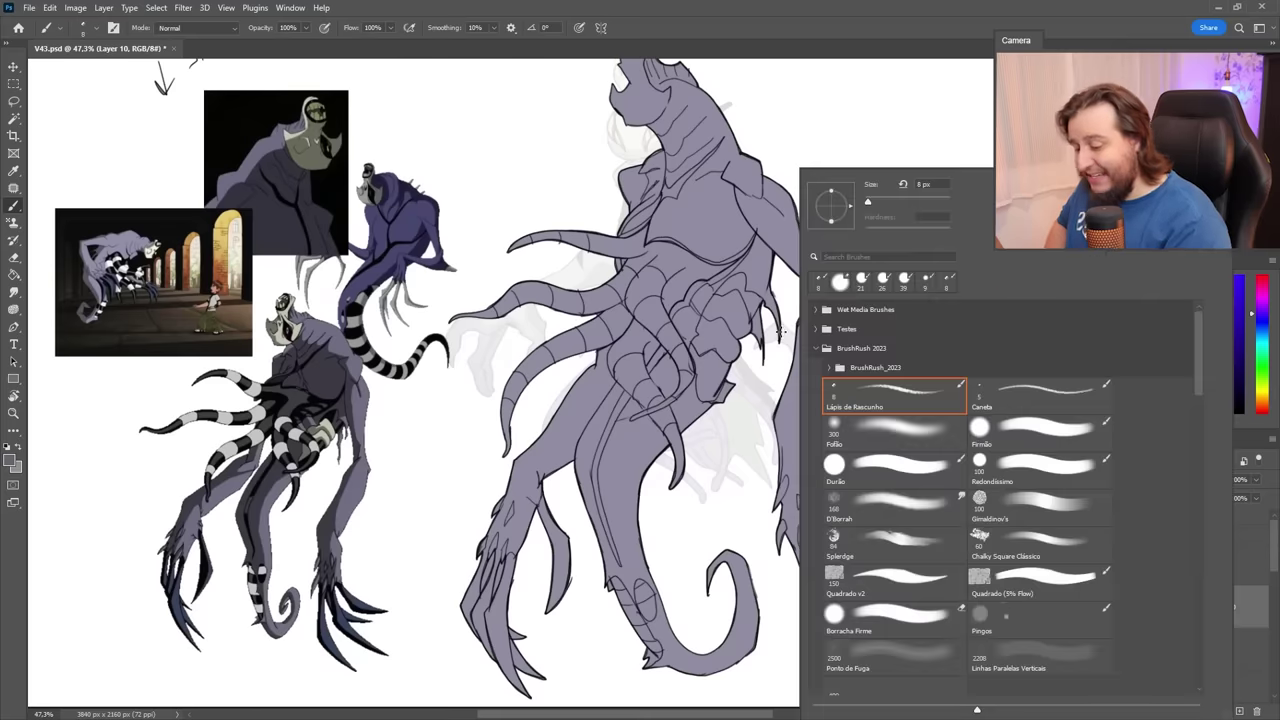
{"action": "left_click", "coordinate": [1000, 467]}
{"action": "left_click", "coordinate": [893, 202]}
{"action": "left_click", "coordinate": [879, 38]}
Move the skull's line art, Layer 7, above Layer 8 and reselect the clipped shading layer.
{"action": "left_click_drag", "start_coordinate": [769, 243], "coordinate": [810, 296]}
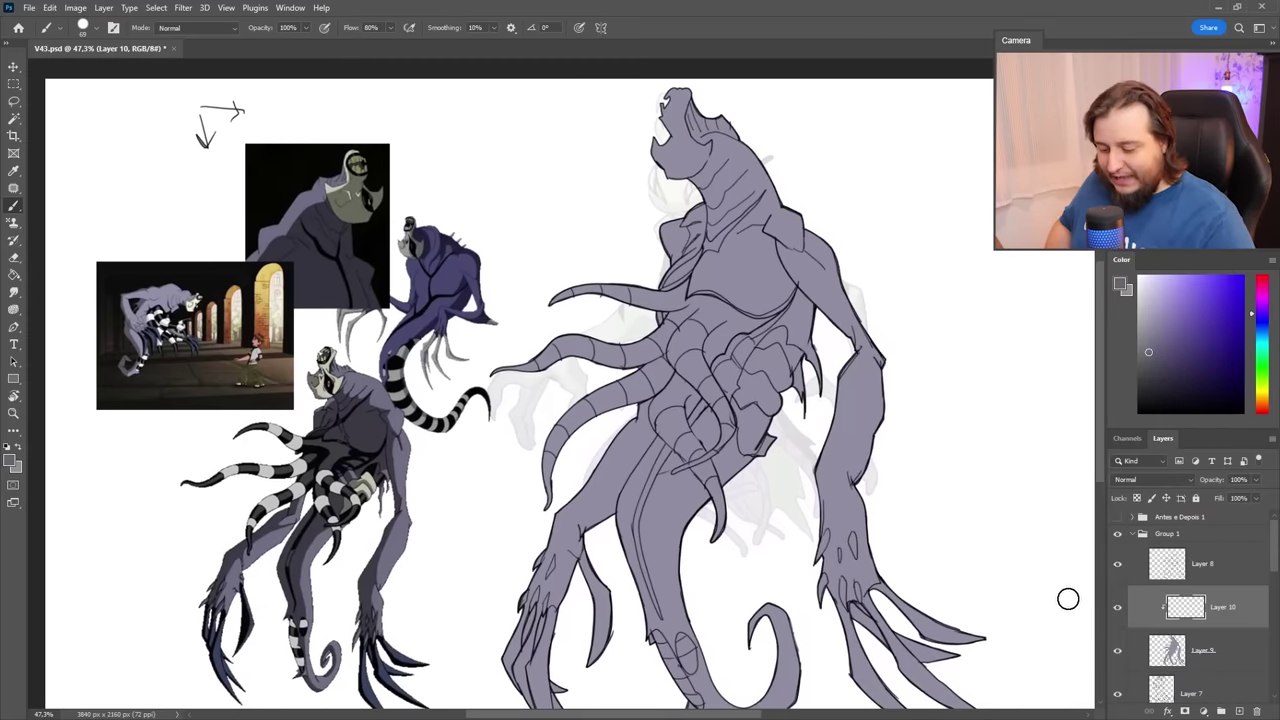
{"action": "left_click_drag", "start_coordinate": [1200, 690], "coordinate": [1200, 545]}
{"action": "left_click", "coordinate": [1215, 637]}
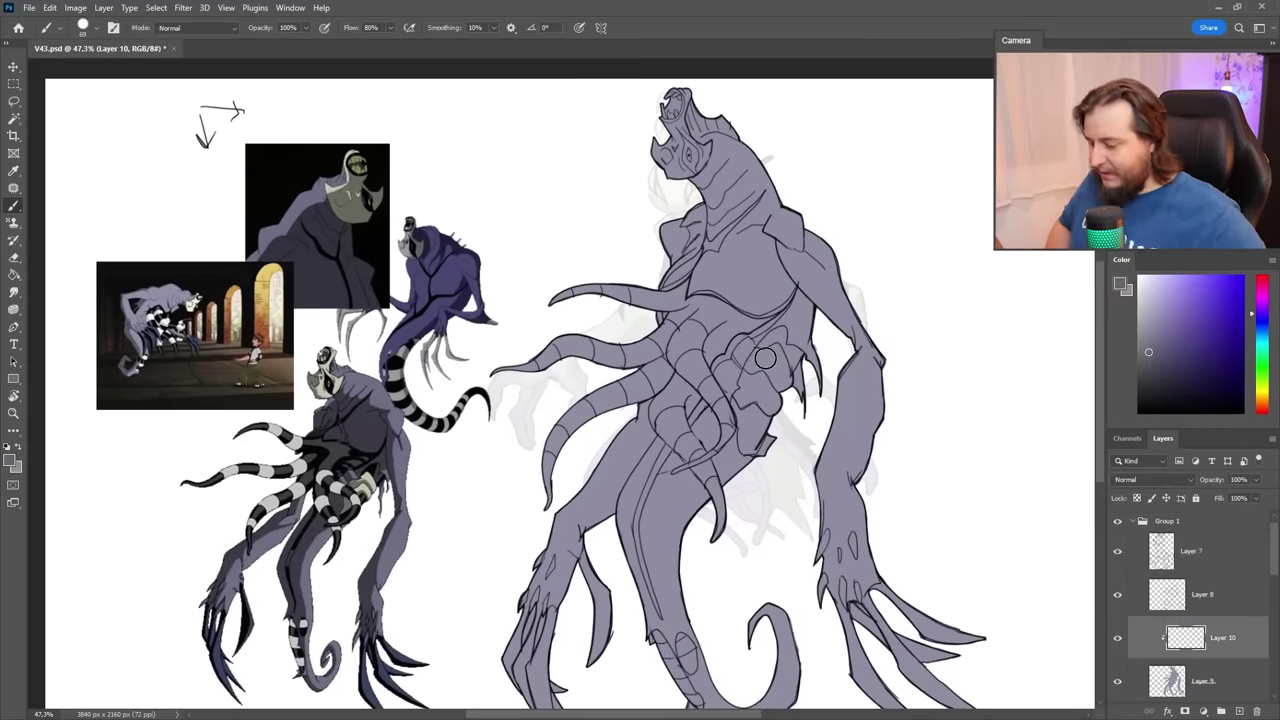
Shade the neck, shoulders, upper chest and near upper arm with the darker grey-purple, following the references.
{"action": "scroll", "coordinate": [766, 362], "scroll_direction": "down", "scroll_amount": 2}
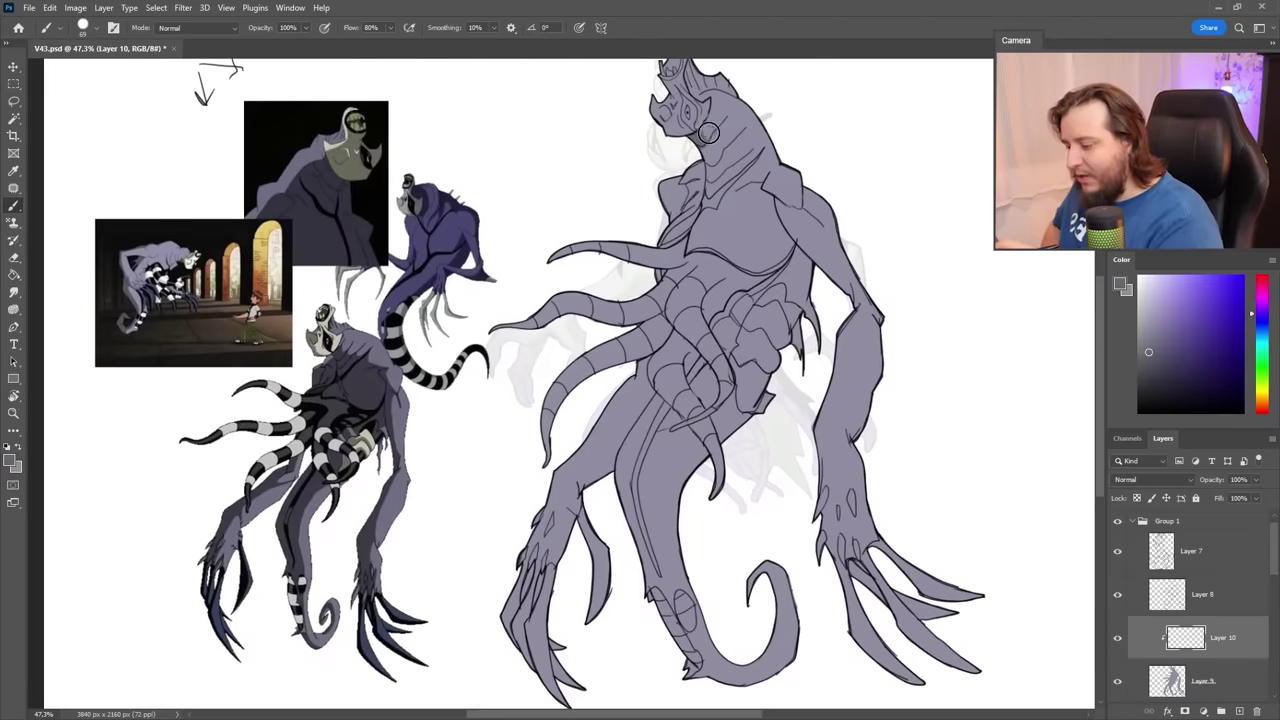
{"action": "left_click_drag", "start_coordinate": [711, 128], "coordinate": [745, 202]}
{"action": "mouse_move", "coordinate": [710, 122]}
{"action": "left_mouse_down"}
{"action": "mouse_move", "coordinate": [758, 232]}
{"action": "mouse_move", "coordinate": [739, 170]}
{"action": "mouse_move", "coordinate": [752, 176]}
{"action": "mouse_move", "coordinate": [769, 246]}
{"action": "mouse_move", "coordinate": [704, 205]}
{"action": "mouse_move", "coordinate": [708, 193]}
{"action": "mouse_move", "coordinate": [678, 233]}
{"action": "mouse_move", "coordinate": [695, 206]}
{"action": "mouse_move", "coordinate": [675, 196]}
{"action": "mouse_move", "coordinate": [699, 195]}
{"action": "mouse_move", "coordinate": [681, 210]}
{"action": "mouse_move", "coordinate": [750, 147]}
{"action": "mouse_move", "coordinate": [725, 178]}
{"action": "mouse_move", "coordinate": [787, 188]}
{"action": "left_mouse_up"}
{"action": "right_click", "coordinate": [787, 188]}
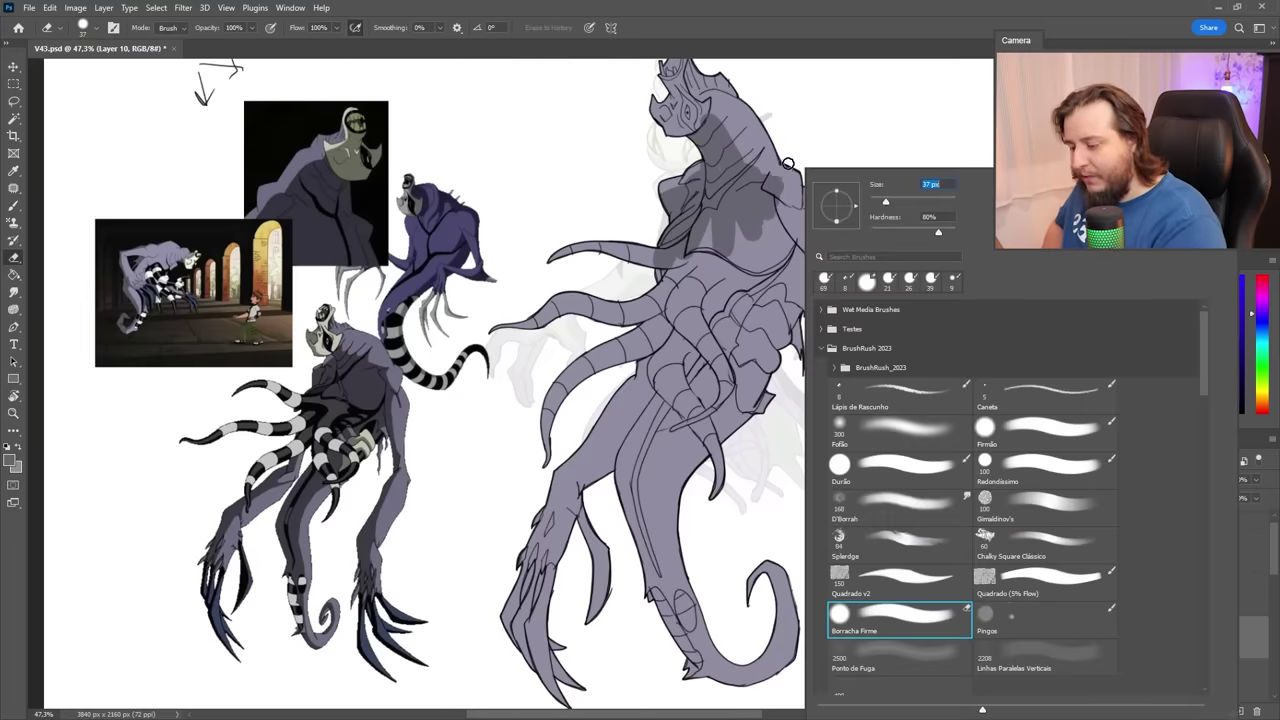
{"action": "key", "text": "Escape"}
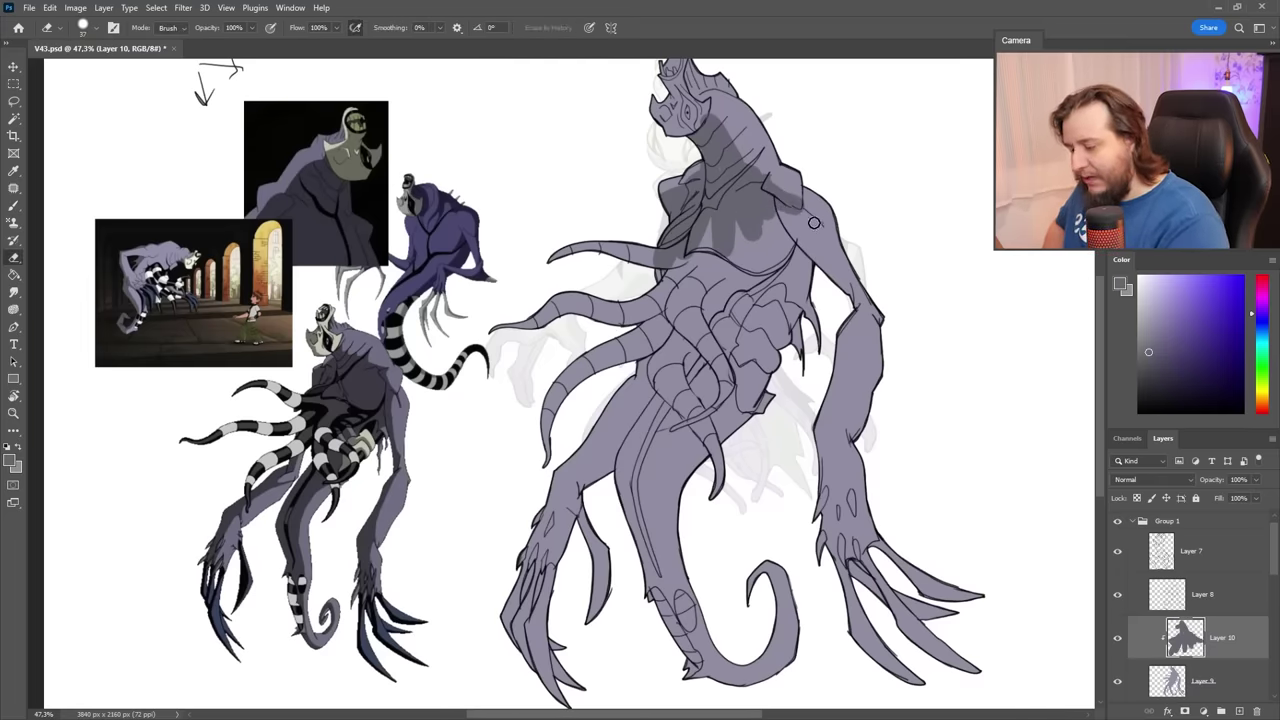
{"action": "right_click", "coordinate": [820, 216]}
{"action": "key", "text": "Escape"}
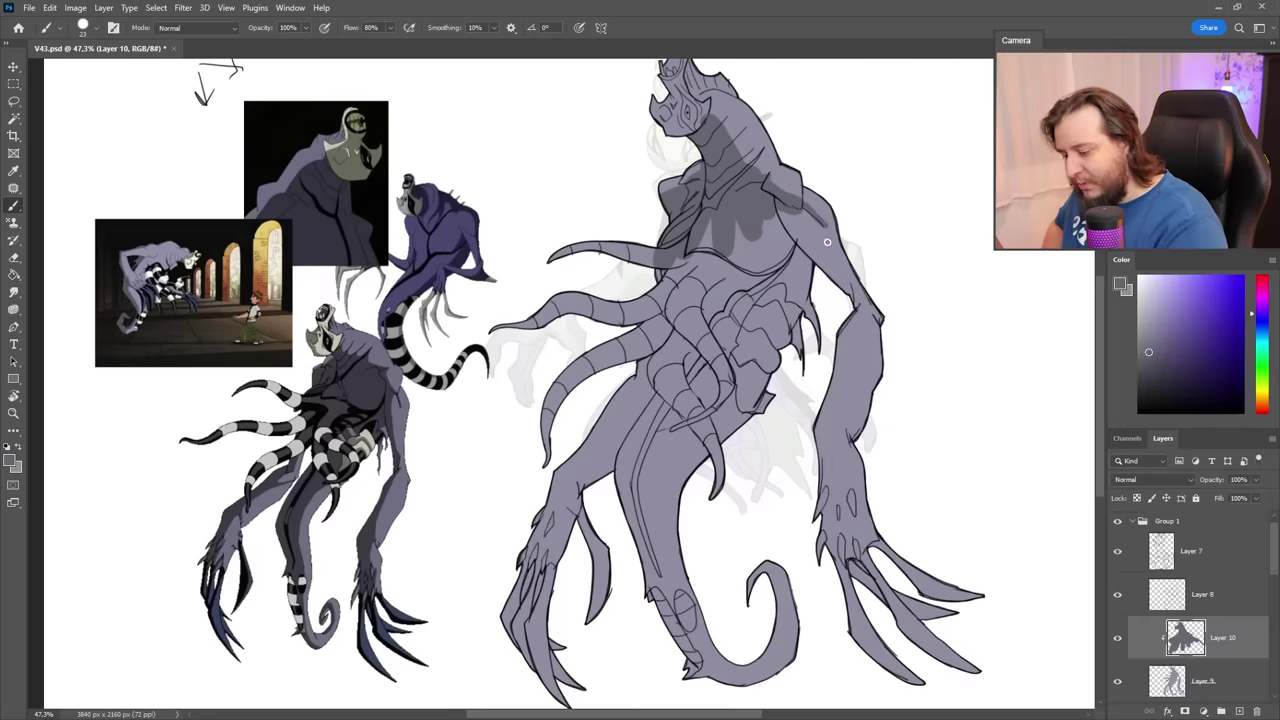
{"action": "mouse_move", "coordinate": [802, 223]}
{"action": "left_mouse_down"}
{"action": "mouse_move", "coordinate": [858, 311]}
{"action": "mouse_move", "coordinate": [793, 222]}
{"action": "left_mouse_up"}
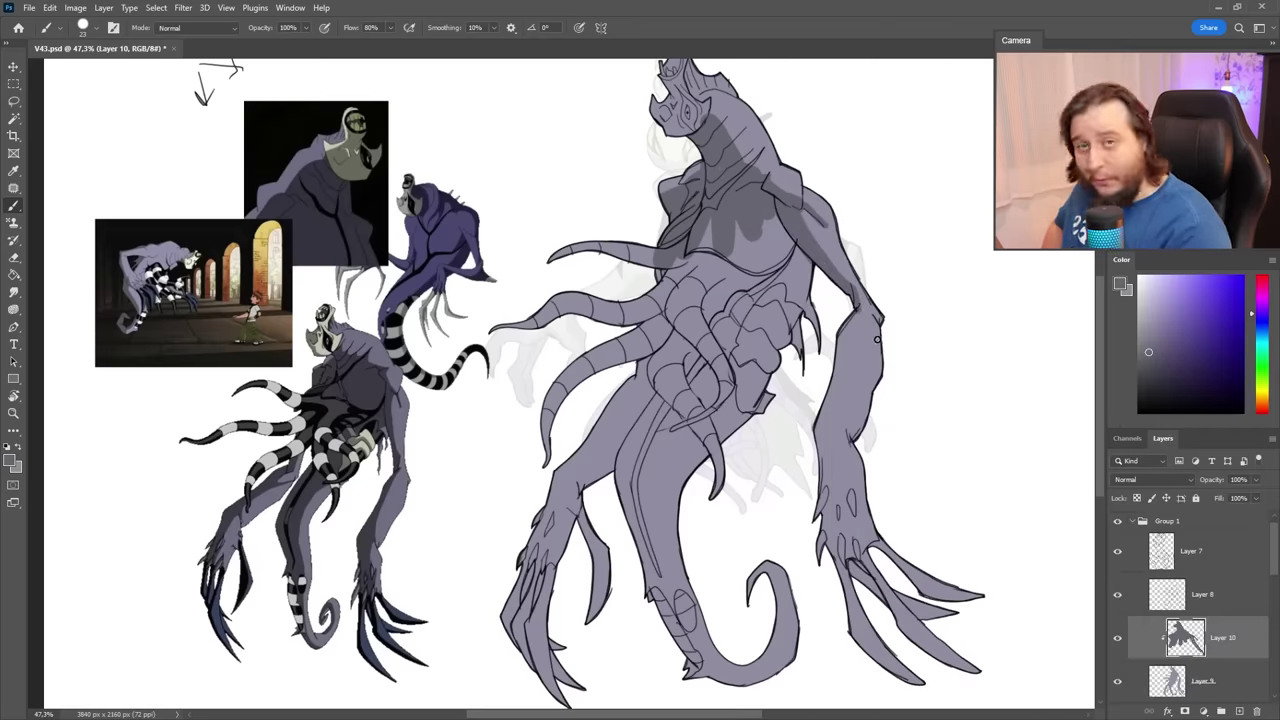
Enlarge the brush to 55 px and shade the inner side of the near forearm and the back of its hand.
{"action": "right_click", "coordinate": [904, 320]}
{"action": "left_click", "coordinate": [936, 202]}
{"action": "left_click", "coordinate": [936, 132]}
{"action": "mouse_move", "coordinate": [860, 315]}
{"action": "left_mouse_down"}
{"action": "mouse_move", "coordinate": [837, 529]}
{"action": "mouse_move", "coordinate": [827, 415]}
{"action": "left_mouse_up"}
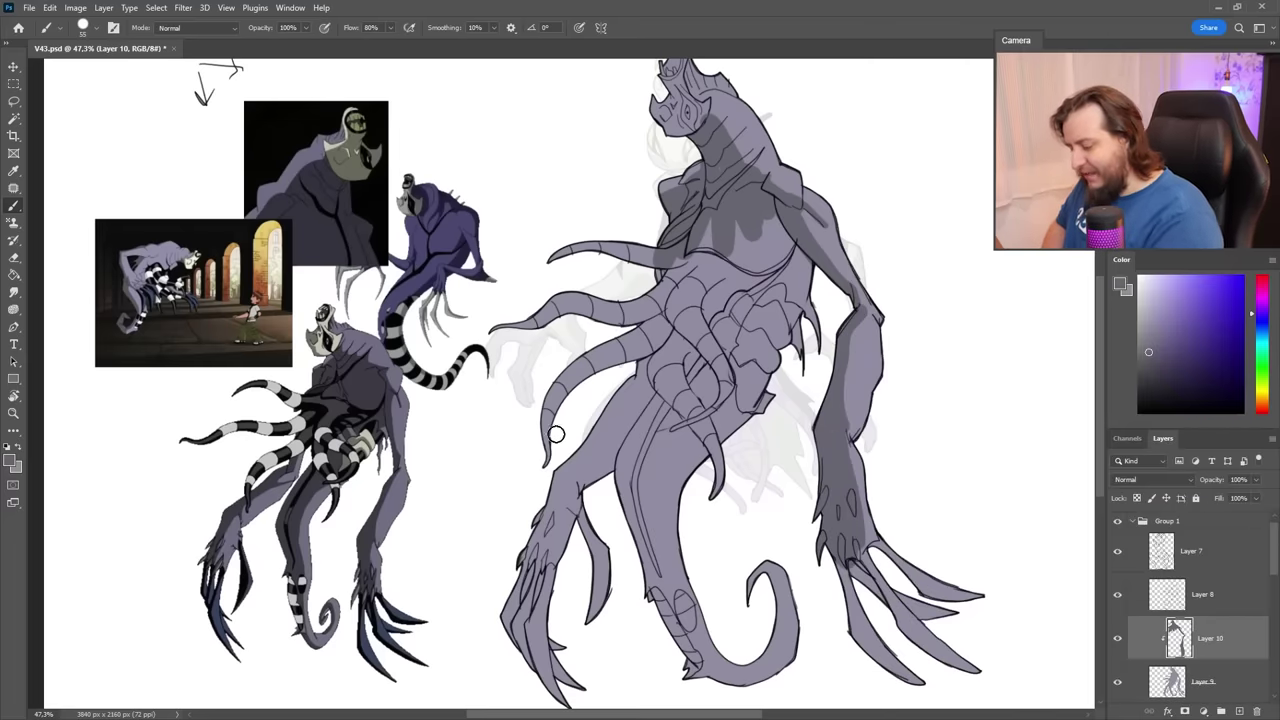
Shade the far arm from below the tentacles down to the back of its hand, using a smaller brush for the upper part.
{"action": "left_click_drag", "start_coordinate": [558, 440], "coordinate": [522, 570]}
{"action": "mouse_move", "coordinate": [564, 468]}
{"action": "left_mouse_down"}
{"action": "mouse_move", "coordinate": [532, 572]}
{"action": "mouse_move", "coordinate": [606, 421]}
{"action": "mouse_move", "coordinate": [632, 383]}
{"action": "mouse_move", "coordinate": [627, 396]}
{"action": "mouse_move", "coordinate": [648, 396]}
{"action": "mouse_move", "coordinate": [644, 372]}
{"action": "mouse_move", "coordinate": [618, 430]}
{"action": "left_mouse_up"}
{"action": "key", "text": "e"}
{"action": "key", "text": "b"}
{"action": "right_click", "coordinate": [602, 238]}
{"action": "left_click", "coordinate": [732, 206]}
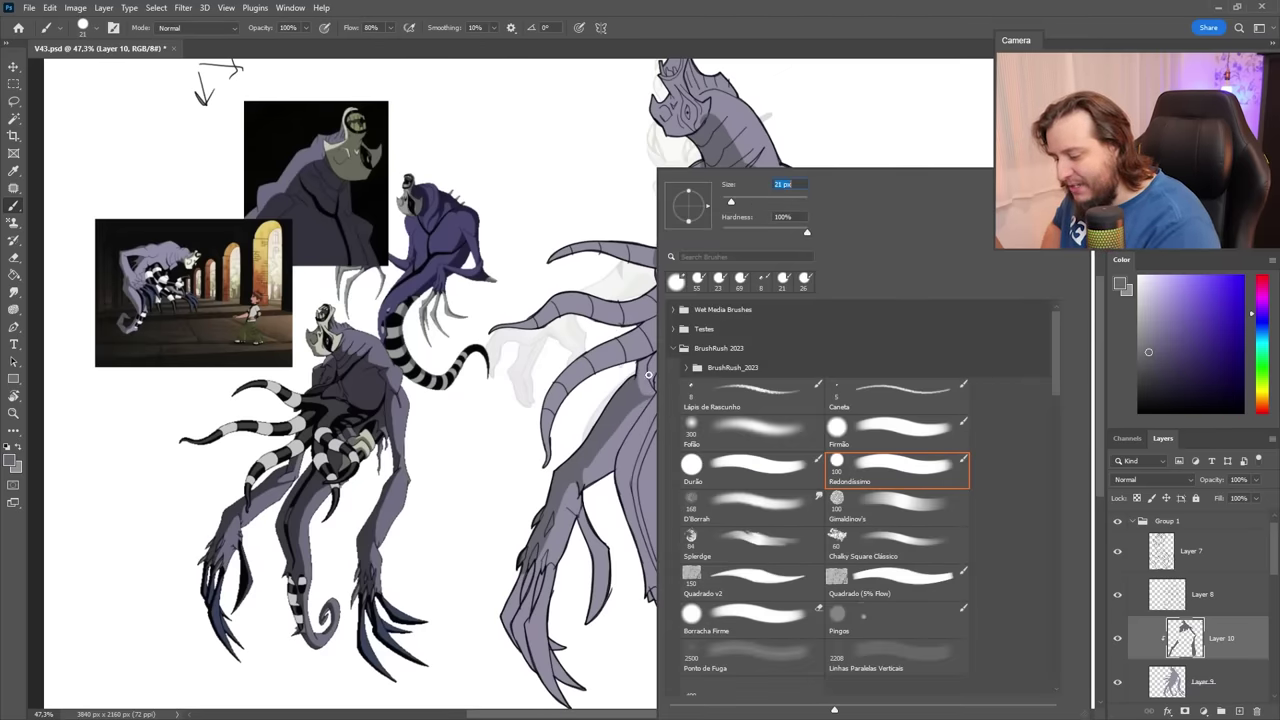
{"action": "left_click_drag", "start_coordinate": [638, 366], "coordinate": [641, 363]}
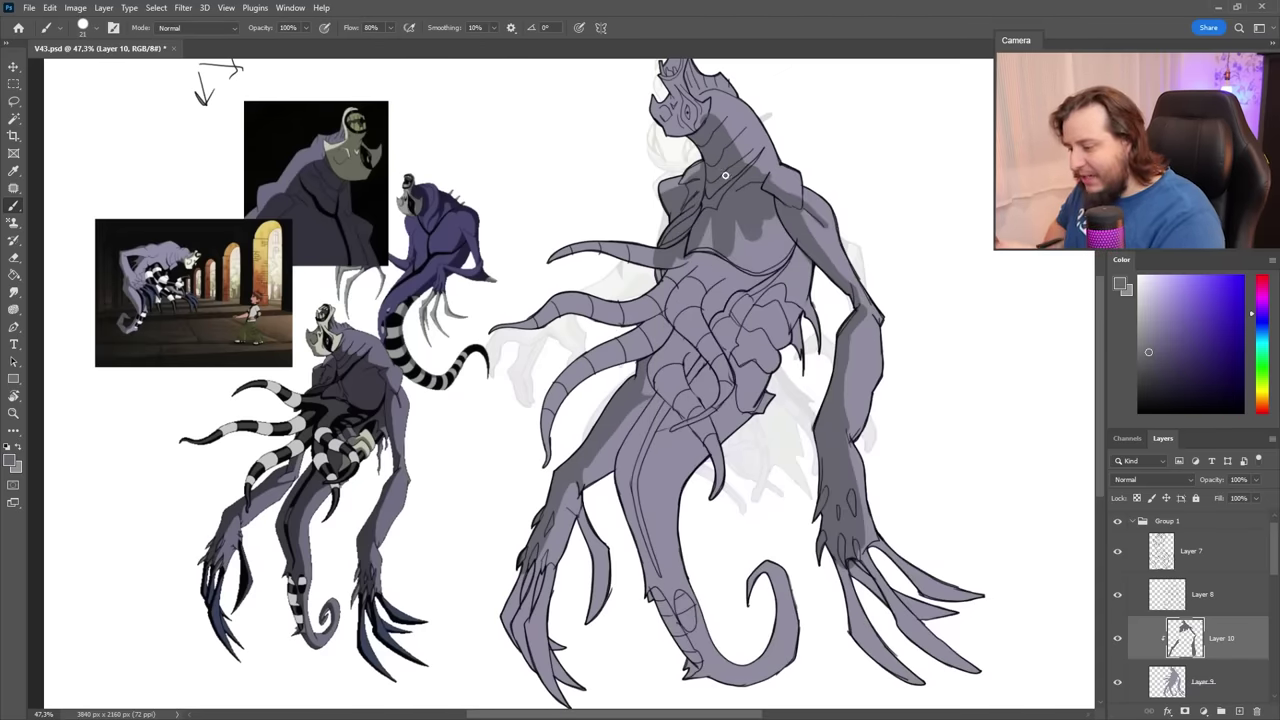
{"action": "key", "text": "e"}
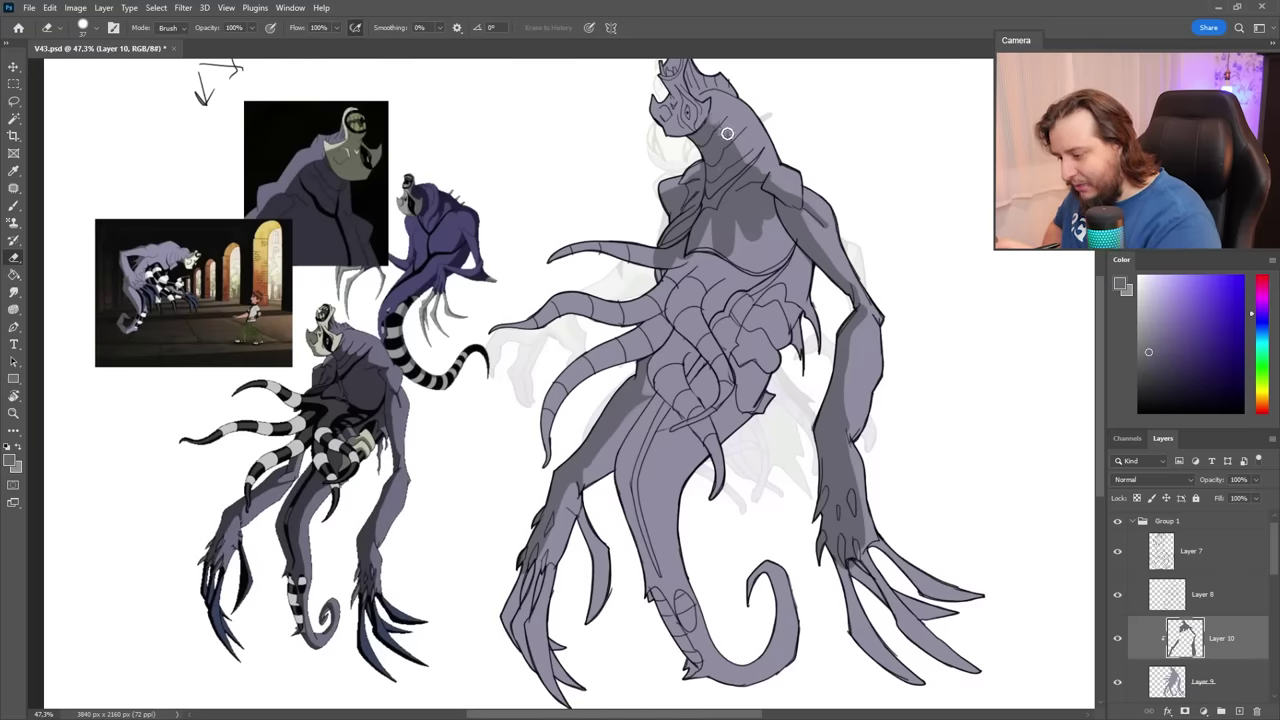
Shade the chest, abdomen and tail with the darker grey-purple, reducing the brush to 51 px for the tail.
{"action": "key", "text": "b"}
{"action": "right_click", "coordinate": [824, 323]}
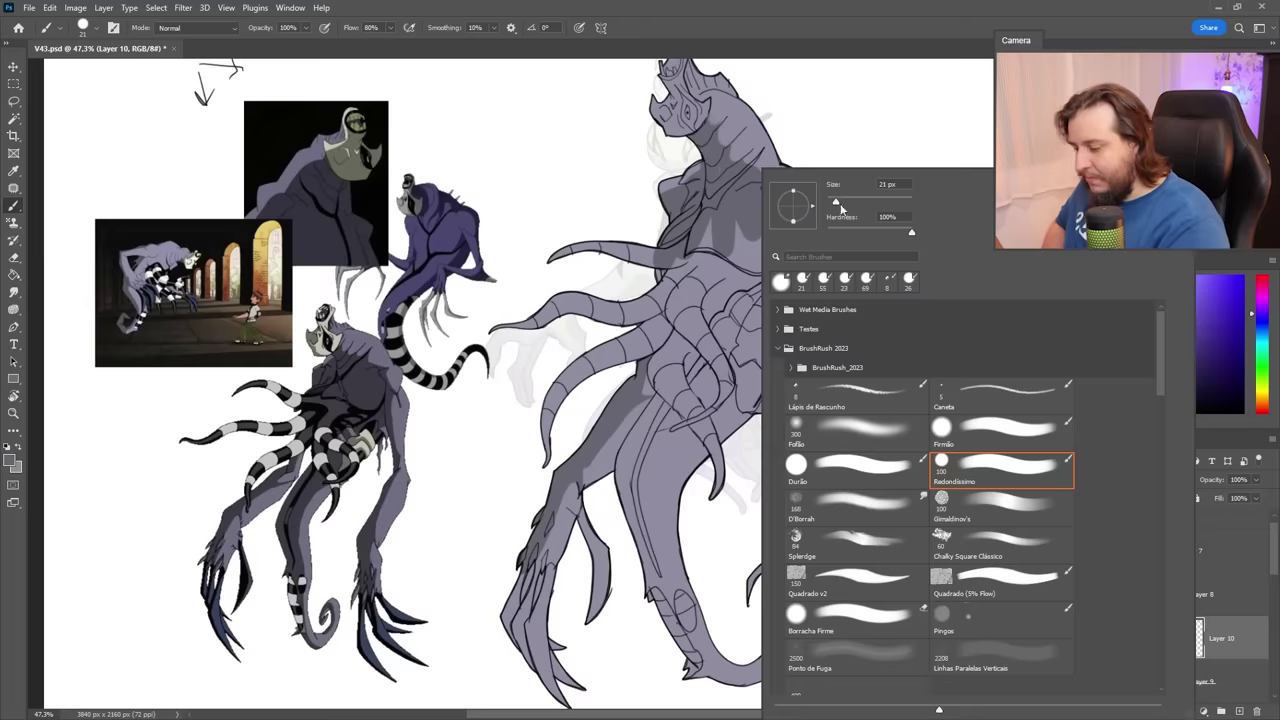
{"action": "left_click_drag", "start_coordinate": [840, 207], "coordinate": [859, 207]}
{"action": "mouse_move", "coordinate": [703, 251]}
{"action": "left_mouse_down"}
{"action": "mouse_move", "coordinate": [760, 276]}
{"action": "mouse_move", "coordinate": [778, 228]}
{"action": "mouse_move", "coordinate": [767, 309]}
{"action": "mouse_move", "coordinate": [798, 264]}
{"action": "mouse_move", "coordinate": [754, 313]}
{"action": "mouse_move", "coordinate": [690, 331]}
{"action": "mouse_move", "coordinate": [760, 219]}
{"action": "mouse_move", "coordinate": [752, 355]}
{"action": "mouse_move", "coordinate": [643, 468]}
{"action": "mouse_move", "coordinate": [647, 422]}
{"action": "mouse_move", "coordinate": [674, 388]}
{"action": "mouse_move", "coordinate": [628, 460]}
{"action": "mouse_move", "coordinate": [654, 550]}
{"action": "mouse_move", "coordinate": [644, 455]}
{"action": "mouse_move", "coordinate": [645, 469]}
{"action": "mouse_move", "coordinate": [628, 465]}
{"action": "mouse_move", "coordinate": [655, 576]}
{"action": "left_mouse_up"}
{"action": "right_click", "coordinate": [711, 494]}
{"action": "left_click", "coordinate": [798, 208]}
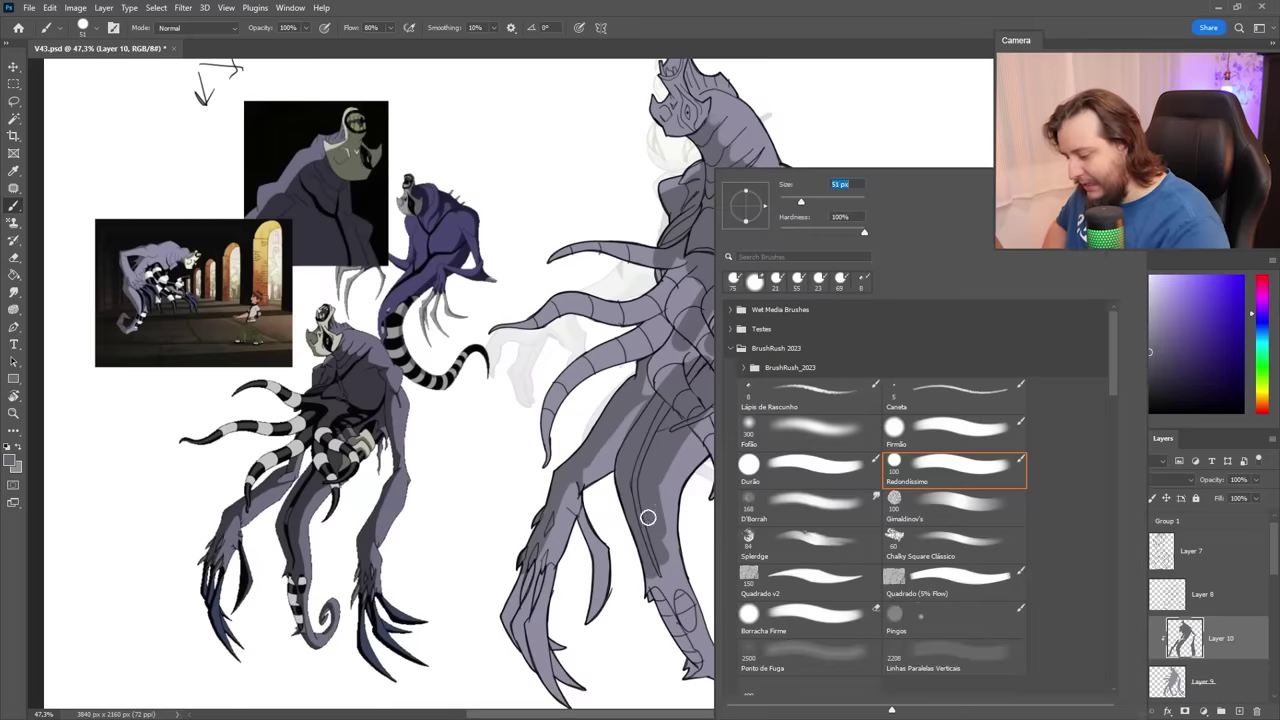
{"action": "mouse_move", "coordinate": [649, 518]}
{"action": "left_mouse_down"}
{"action": "mouse_move", "coordinate": [700, 670]}
{"action": "mouse_move", "coordinate": [663, 560]}
{"action": "mouse_move", "coordinate": [715, 672]}
{"action": "mouse_move", "coordinate": [690, 654]}
{"action": "mouse_move", "coordinate": [758, 672]}
{"action": "left_mouse_up"}
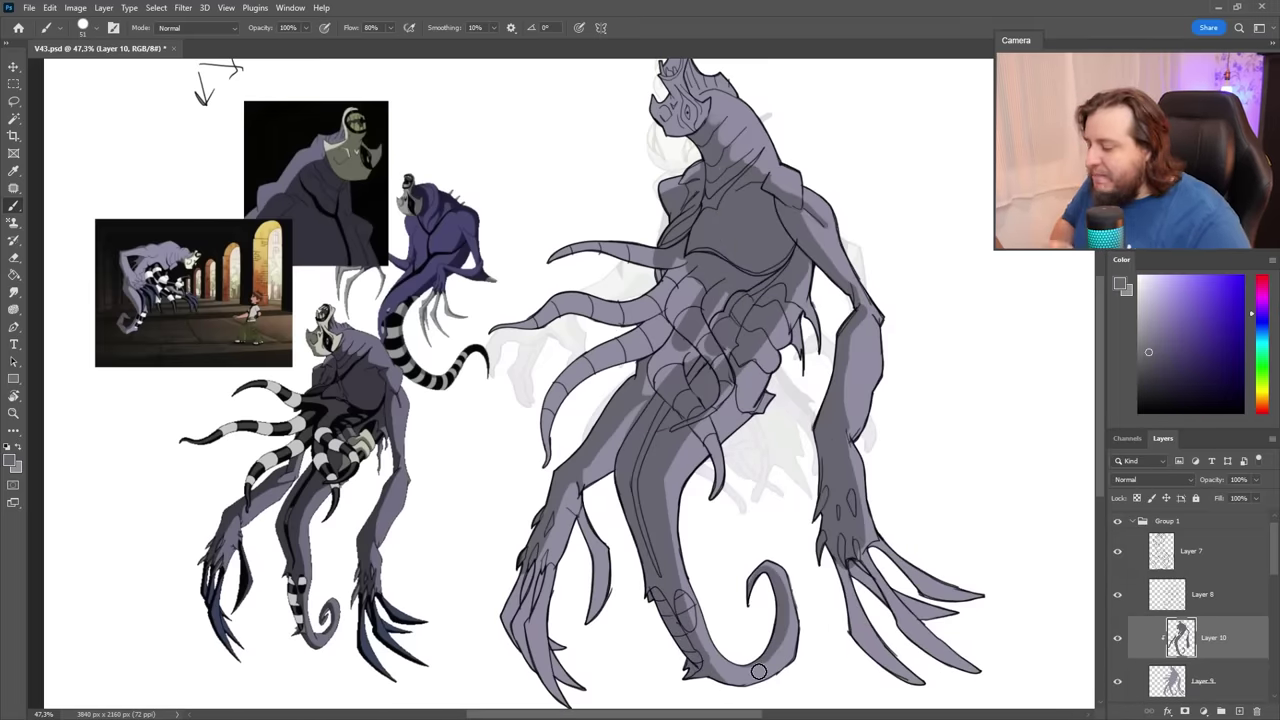
Add a new clipped layer above Layer 10 and choose a pale yellowish-grey bone colour.
{"action": "scroll", "coordinate": [789, 400], "scroll_direction": "up", "scroll_amount": 3}
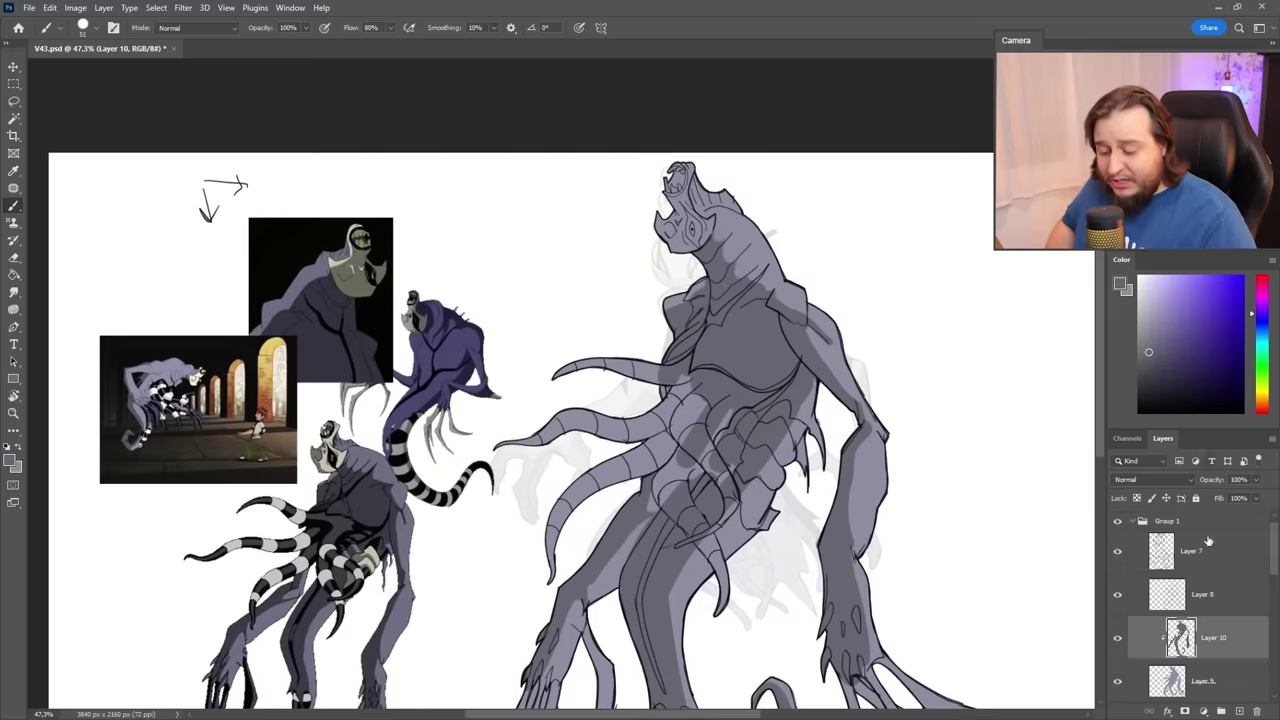
{"action": "left_click", "coordinate": [1239, 712]}
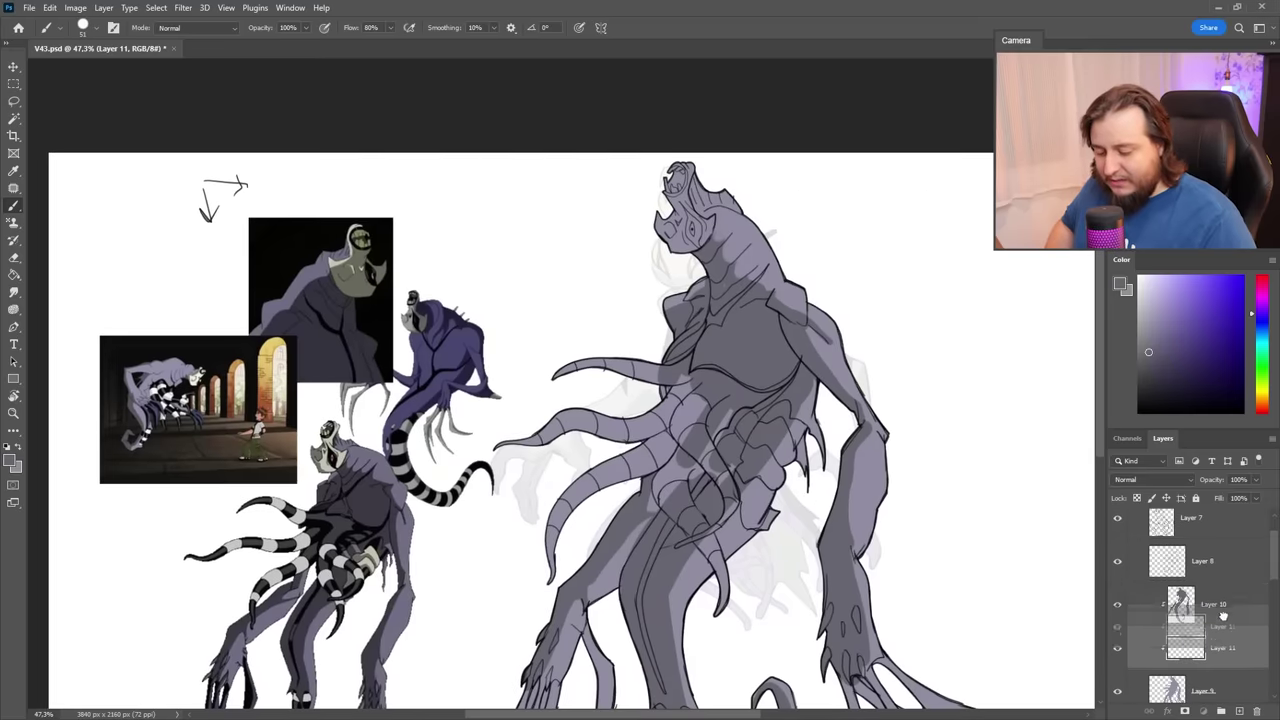
{"action": "left_click", "coordinate": [1263, 397]}
{"action": "left_click", "coordinate": [1152, 304]}
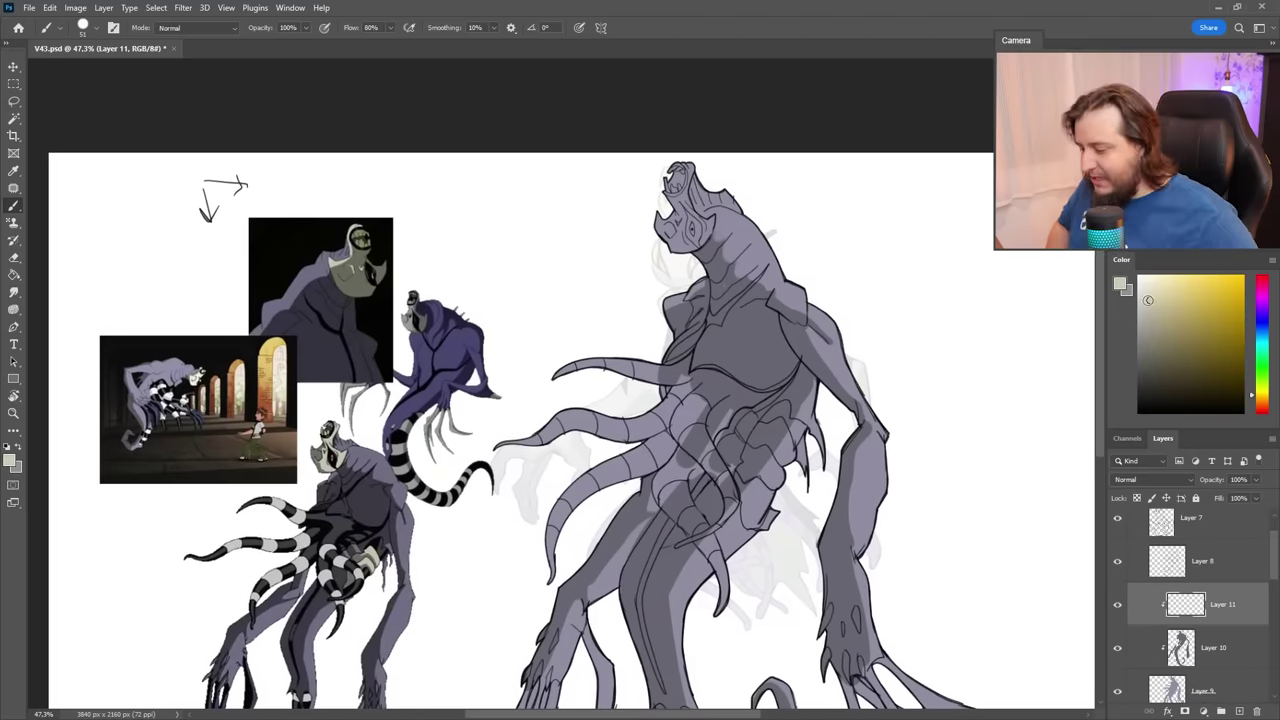
Paint the skull face and jaw in the bone colour, reducing the brush to 25 px for the edge along the neck.
{"action": "right_click", "coordinate": [689, 195]}
{"action": "left_click", "coordinate": [636, 156]}
{"action": "mouse_move", "coordinate": [664, 228]}
{"action": "left_mouse_down"}
{"action": "mouse_move", "coordinate": [675, 160]}
{"action": "mouse_move", "coordinate": [683, 223]}
{"action": "left_mouse_up"}
{"action": "right_click", "coordinate": [681, 222]}
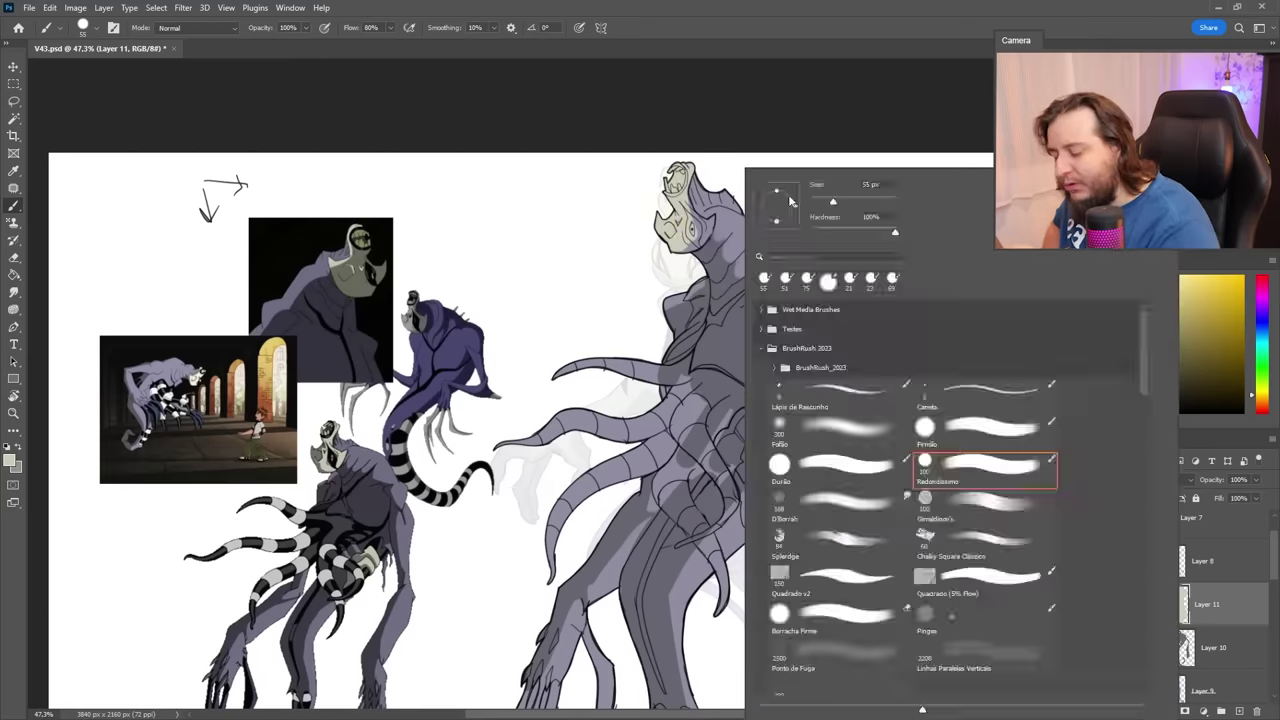
{"action": "left_click", "coordinate": [695, 238]}
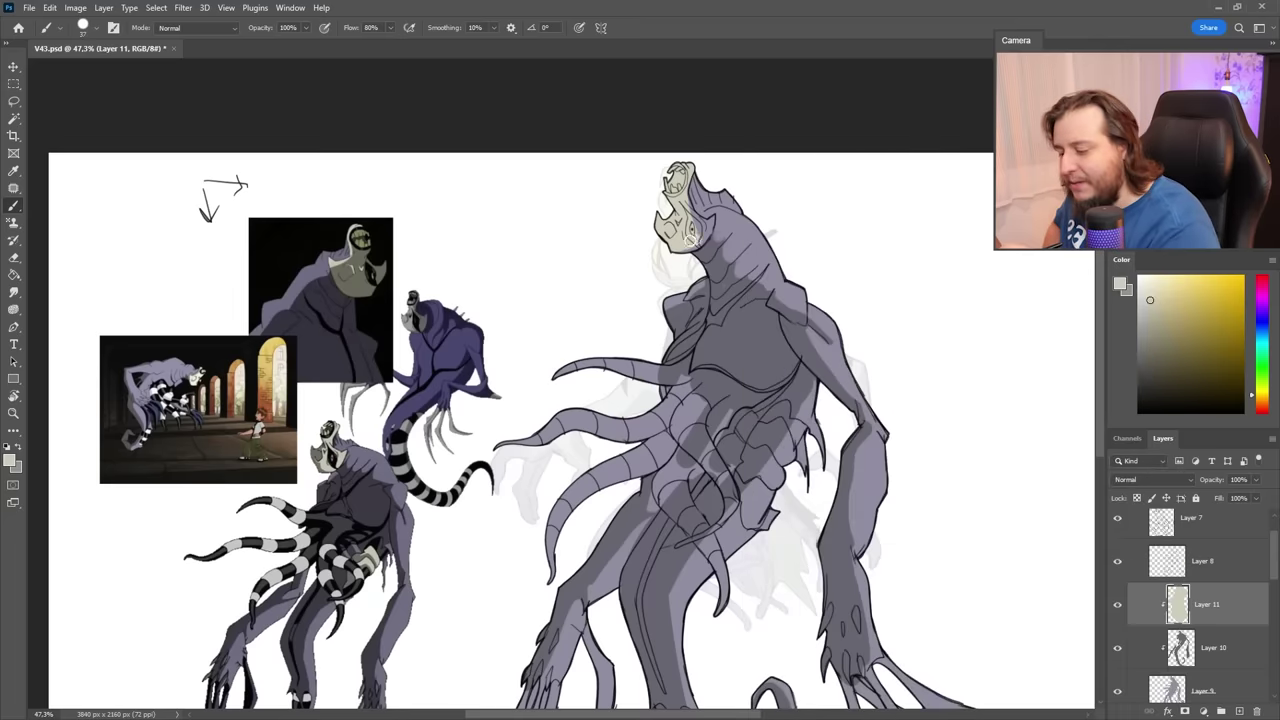
{"action": "left_click_drag", "start_coordinate": [693, 242], "coordinate": [705, 231]}
{"action": "right_click", "coordinate": [682, 238]}
{"action": "left_click_drag", "start_coordinate": [819, 203], "coordinate": [814, 203]}
{"action": "left_click", "coordinate": [690, 230]}
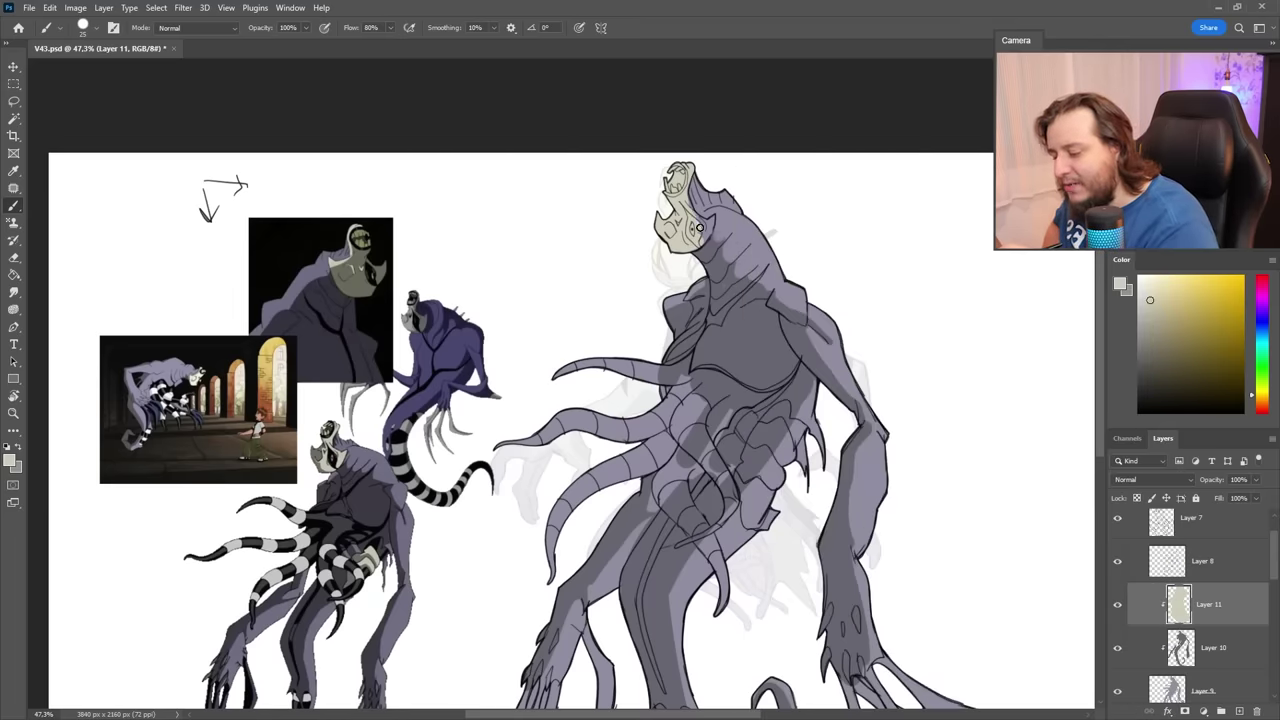
{"action": "left_click_drag", "start_coordinate": [711, 222], "coordinate": [713, 219]}
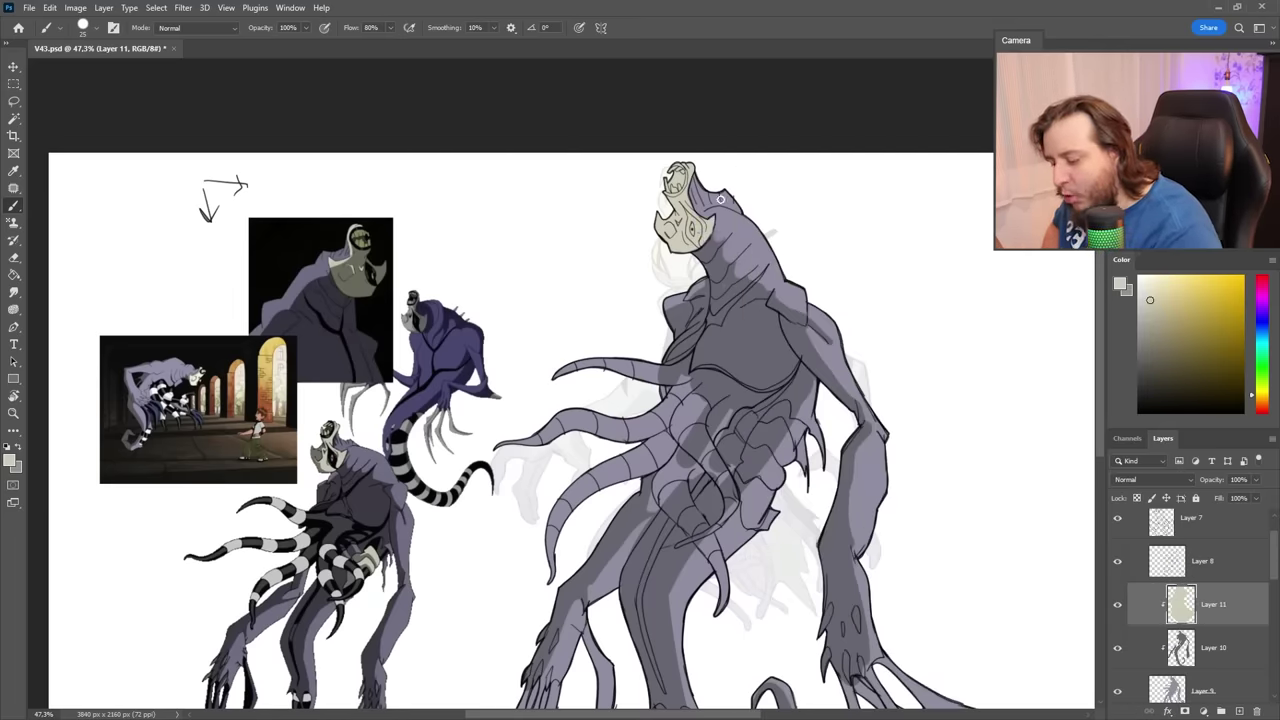
Fill the lumpy plates on the abdomen's side with the bone colour, and start striping the lower outstretched tentacles with a 32 px brush.
{"action": "scroll", "coordinate": [720, 199], "scroll_direction": "down", "scroll_amount": 3}
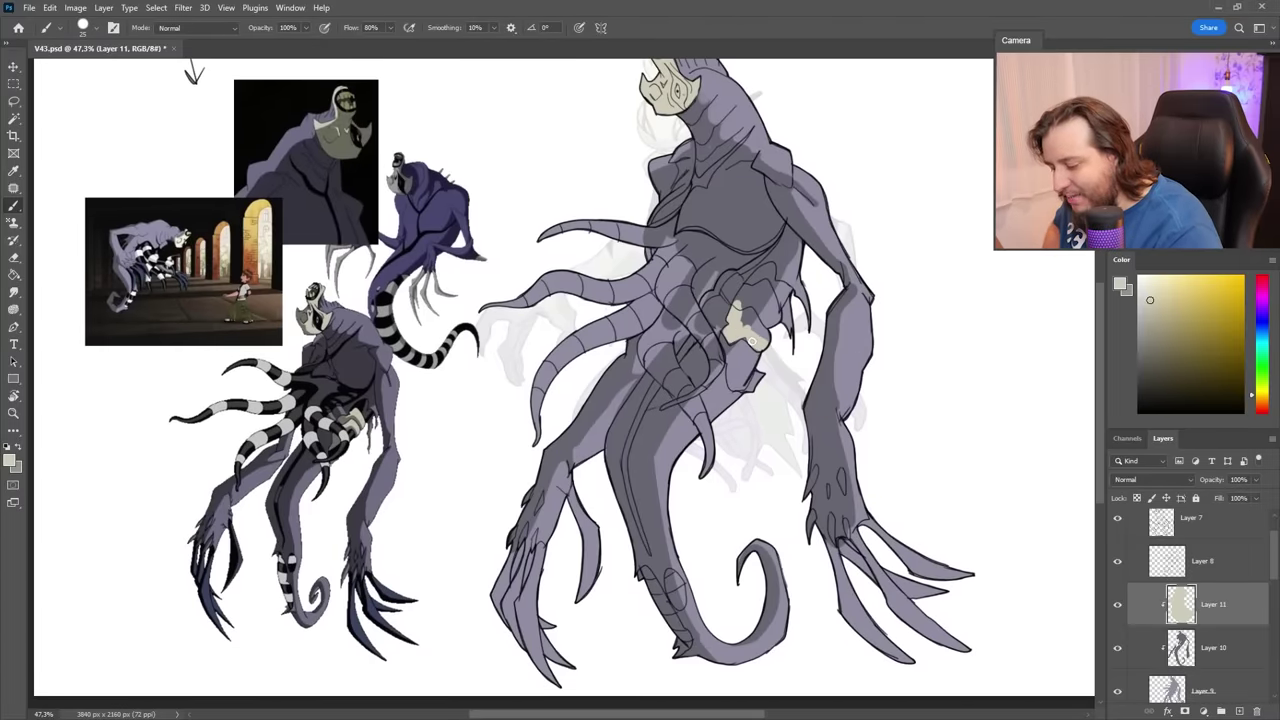
{"action": "mouse_move", "coordinate": [752, 341]}
{"action": "left_mouse_down"}
{"action": "mouse_move", "coordinate": [738, 300]}
{"action": "mouse_move", "coordinate": [766, 287]}
{"action": "mouse_move", "coordinate": [768, 322]}
{"action": "left_mouse_up"}
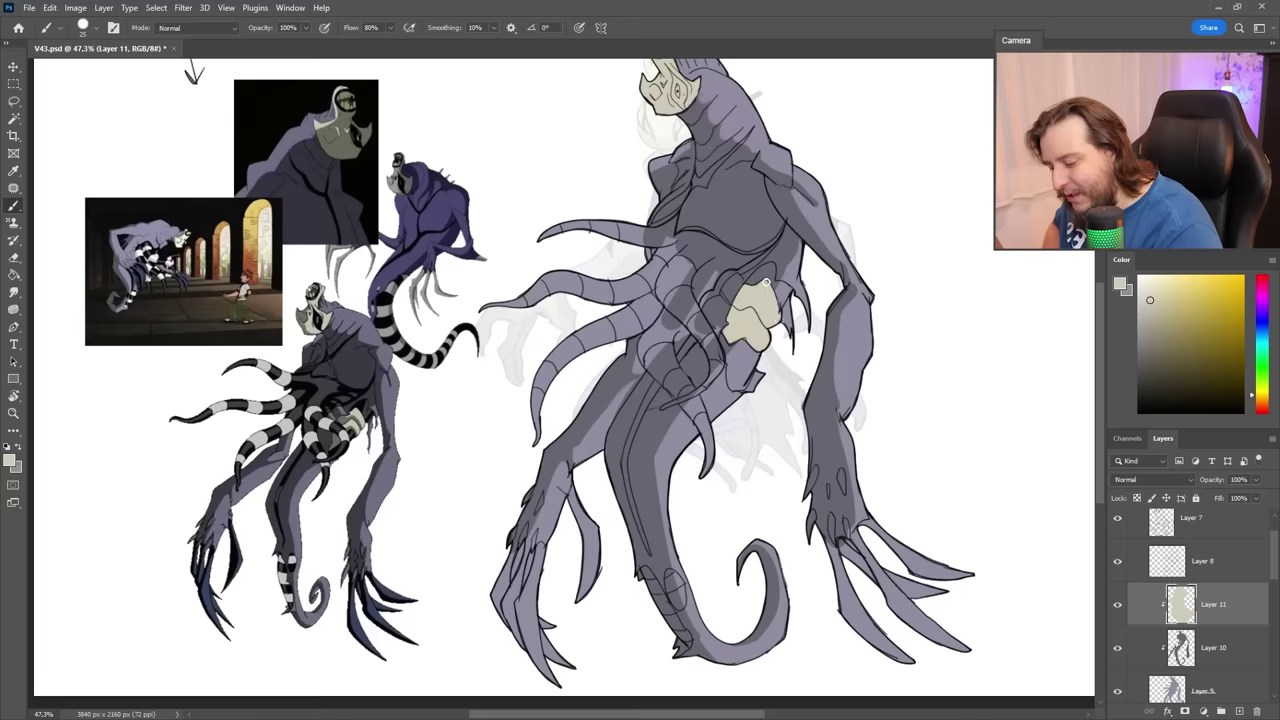
{"action": "right_click", "coordinate": [569, 358]}
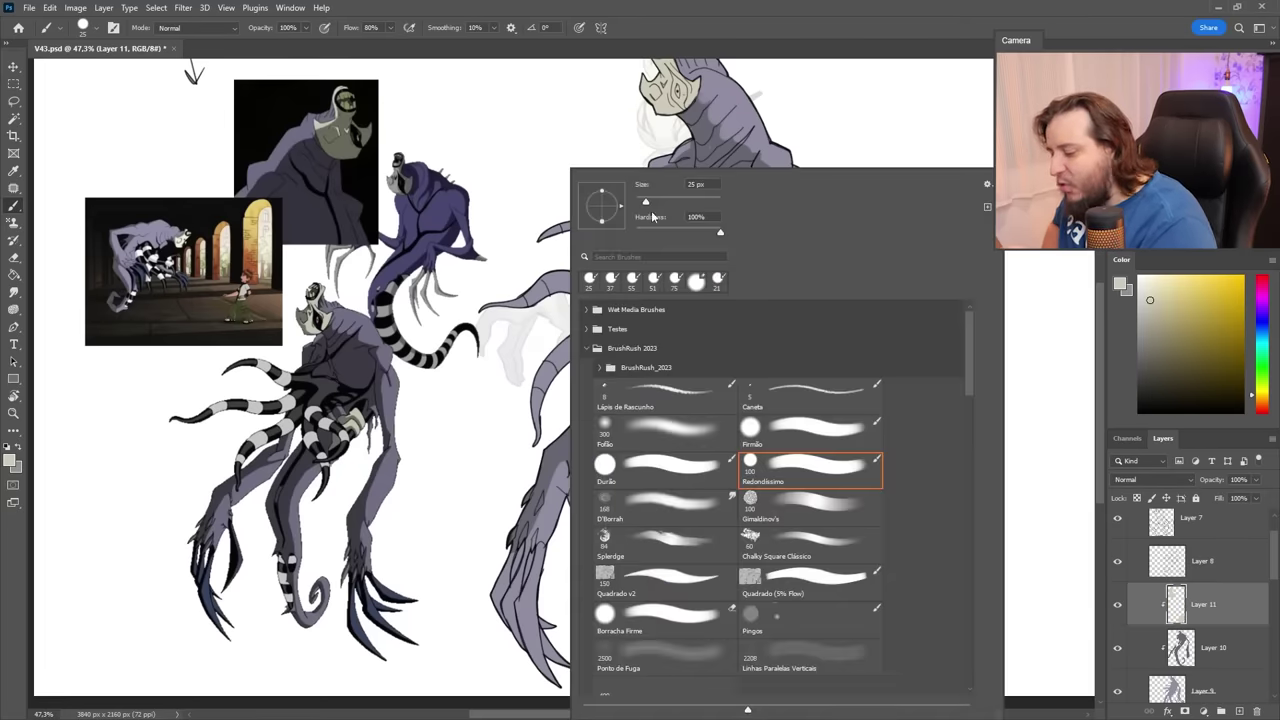
{"action": "left_click", "coordinate": [650, 209]}
{"action": "left_click", "coordinate": [546, 379]}
{"action": "mouse_move", "coordinate": [540, 380]}
{"action": "left_mouse_down"}
{"action": "mouse_move", "coordinate": [540, 366]}
{"action": "mouse_move", "coordinate": [549, 378]}
{"action": "mouse_move", "coordinate": [611, 338]}
{"action": "left_mouse_up"}
{"action": "key", "text": "e"}
{"action": "key", "text": "b"}
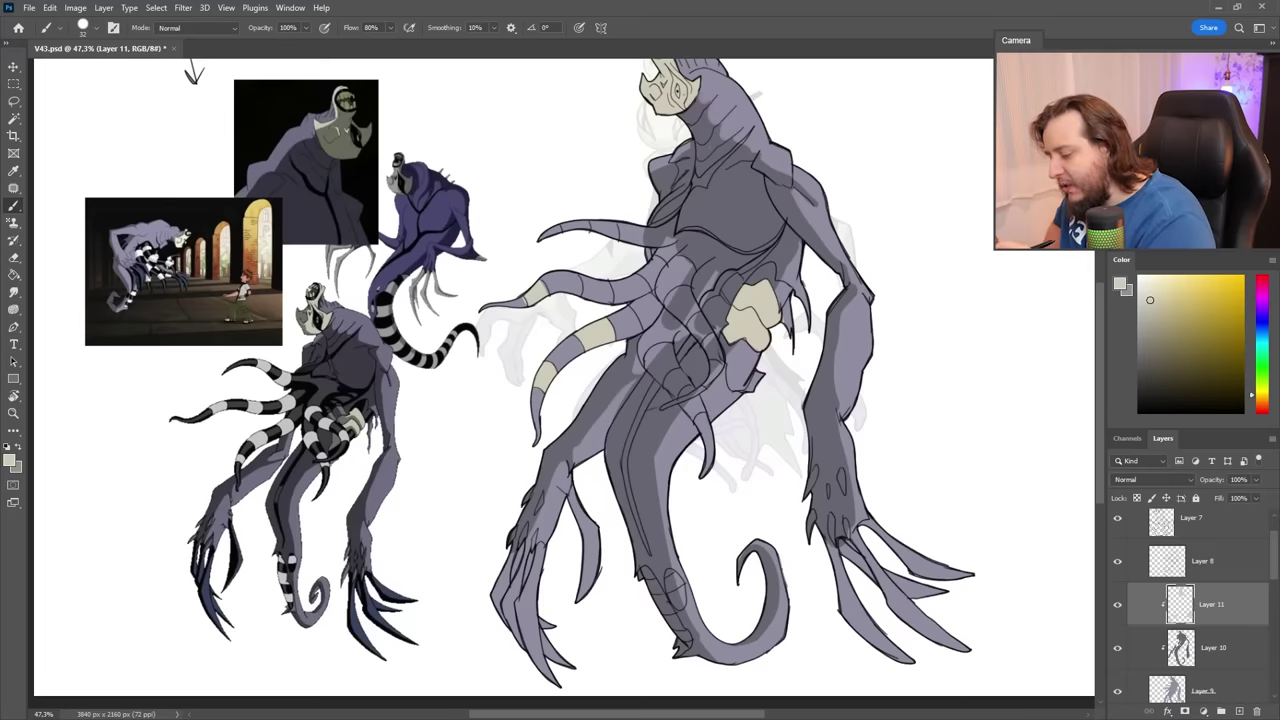
Paint alternating bone-coloured stripes on the middle and upper outstretched tentacles, tidying their edges with the eraser.
{"action": "key", "text": "e"}
{"action": "key", "text": "b"}
{"action": "key", "text": "e"}
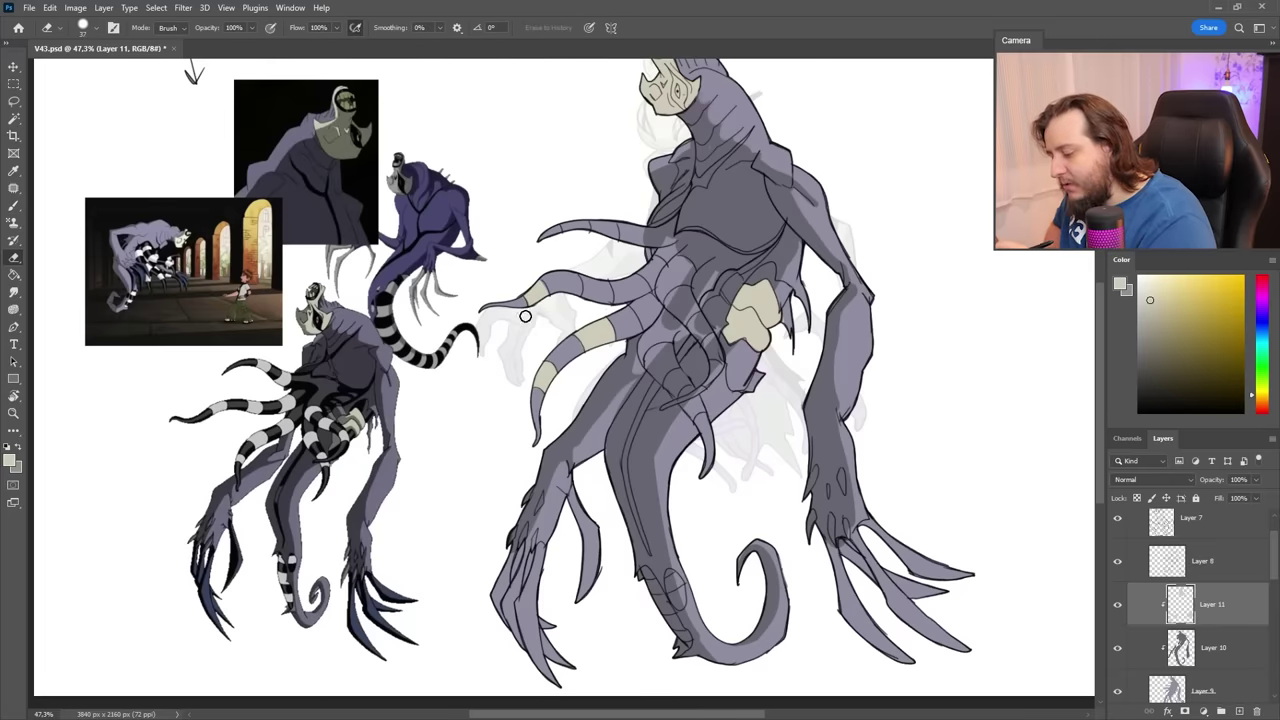
{"action": "key", "text": "b"}
{"action": "left_click_drag", "start_coordinate": [600, 298], "coordinate": [604, 277]}
{"action": "key", "text": "e"}
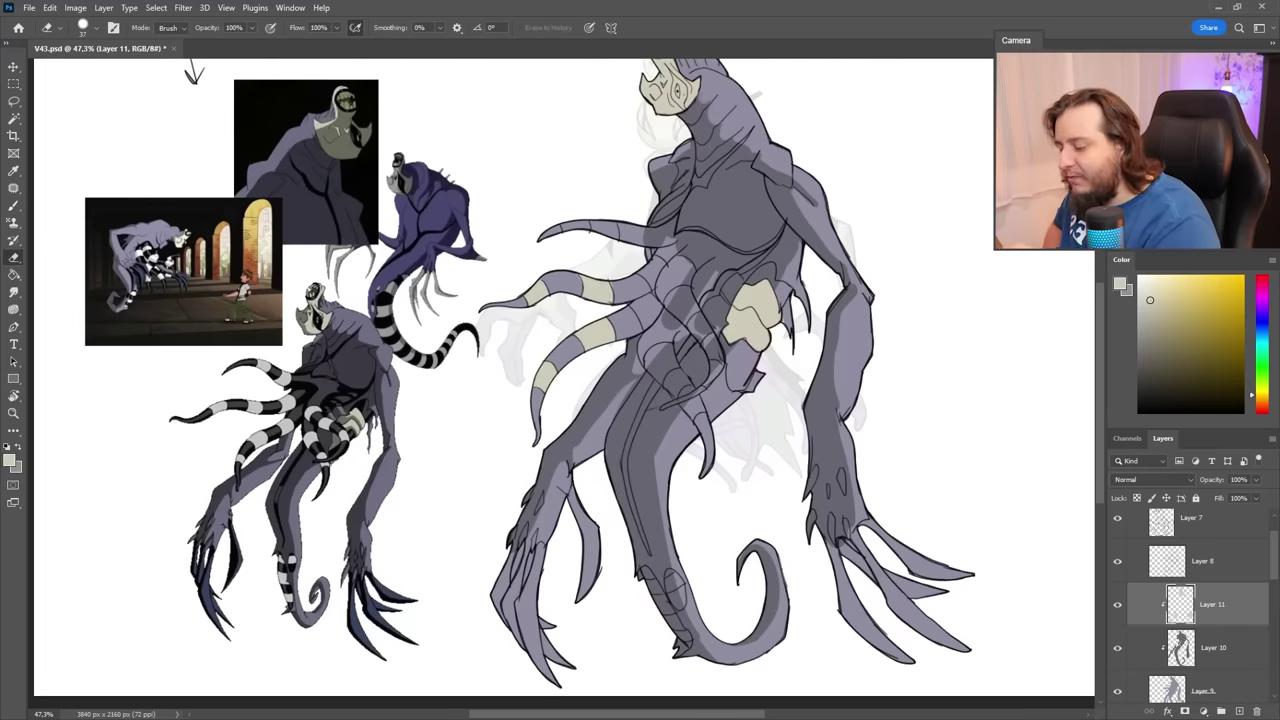
{"action": "key", "text": "b"}
{"action": "mouse_move", "coordinate": [572, 236]}
{"action": "left_mouse_down"}
{"action": "mouse_move", "coordinate": [636, 245]}
{"action": "mouse_move", "coordinate": [629, 234]}
{"action": "mouse_move", "coordinate": [647, 223]}
{"action": "mouse_move", "coordinate": [622, 222]}
{"action": "mouse_move", "coordinate": [625, 247]}
{"action": "mouse_move", "coordinate": [640, 226]}
{"action": "mouse_move", "coordinate": [631, 233]}
{"action": "mouse_move", "coordinate": [655, 257]}
{"action": "left_mouse_up"}
{"action": "key", "text": "e"}
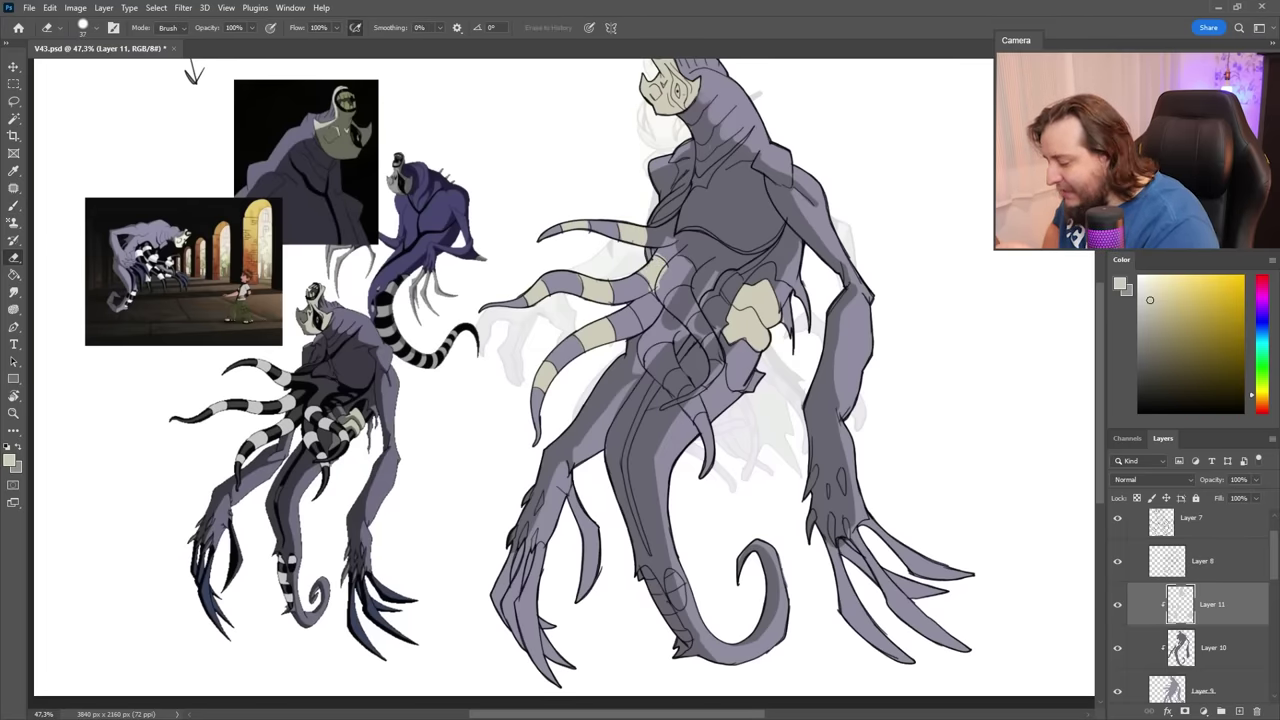
Add bone-coloured stripes where the tentacles emerge from the belly, tidying the edges with the eraser.
{"action": "key", "text": "b"}
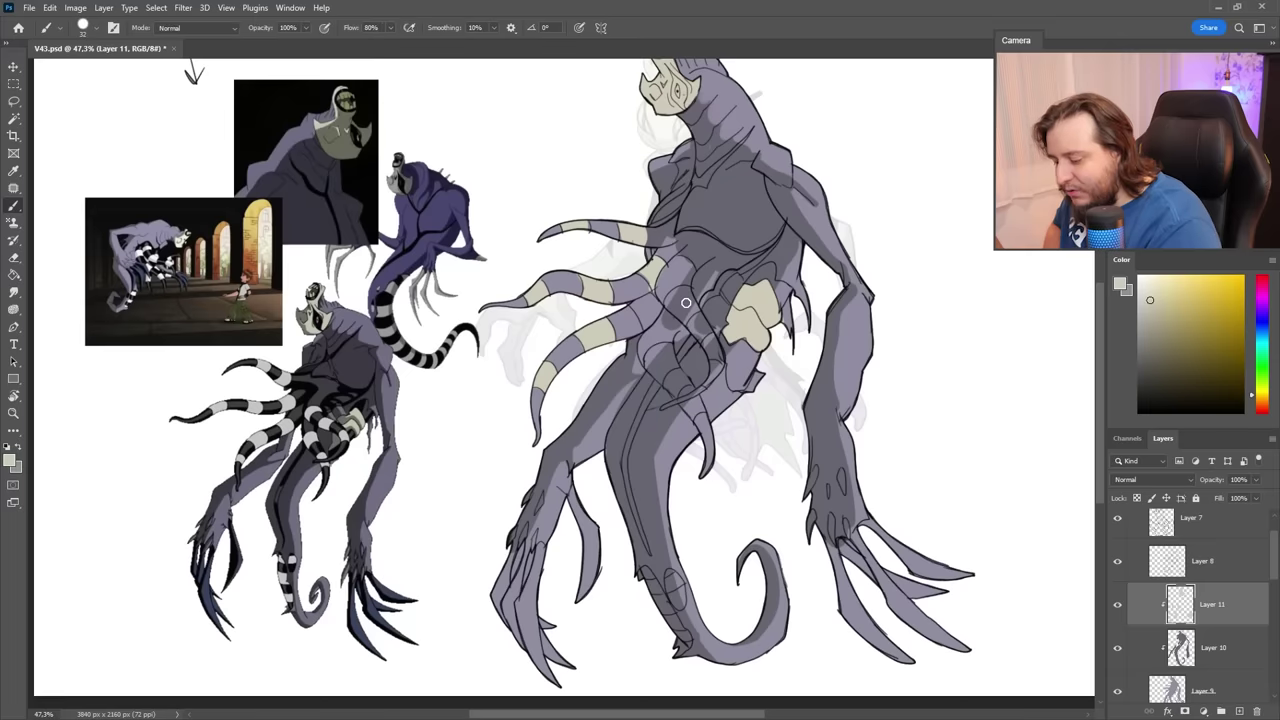
{"action": "mouse_move", "coordinate": [684, 292]}
{"action": "left_mouse_down"}
{"action": "mouse_move", "coordinate": [694, 307]}
{"action": "mouse_move", "coordinate": [650, 303]}
{"action": "mouse_move", "coordinate": [649, 320]}
{"action": "left_mouse_up"}
{"action": "key", "text": "e"}
{"action": "key", "text": "b"}
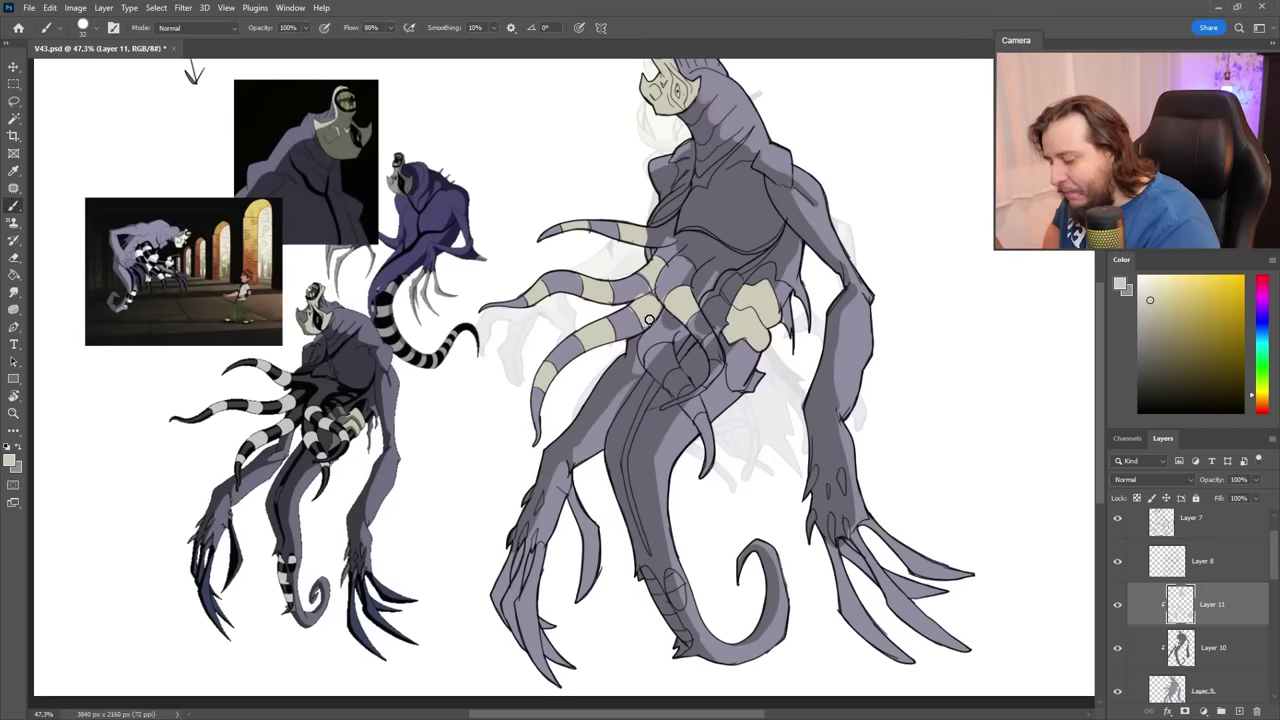
{"action": "key", "text": "e"}
{"action": "key", "text": "b"}
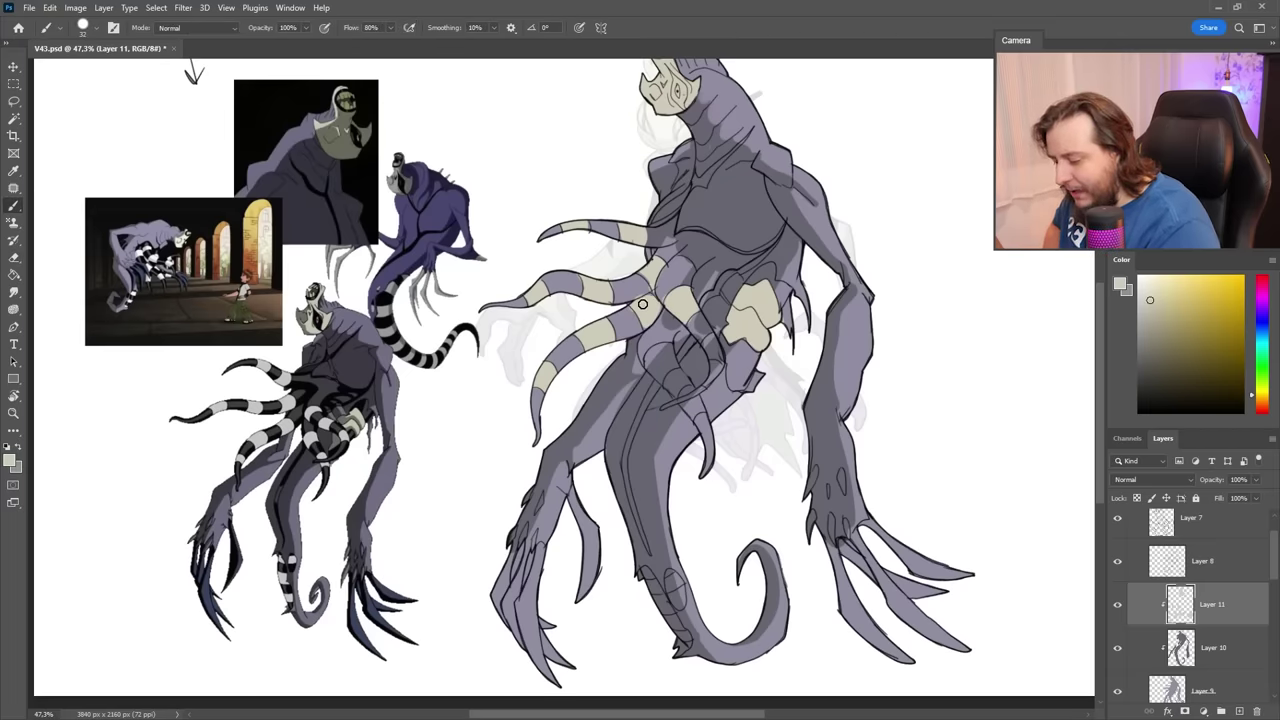
Stripe the front hanging tentacles in the bone colour, using a 17 px brush for the narrow overlapping parts.
{"action": "left_click_drag", "start_coordinate": [652, 348], "coordinate": [660, 376]}
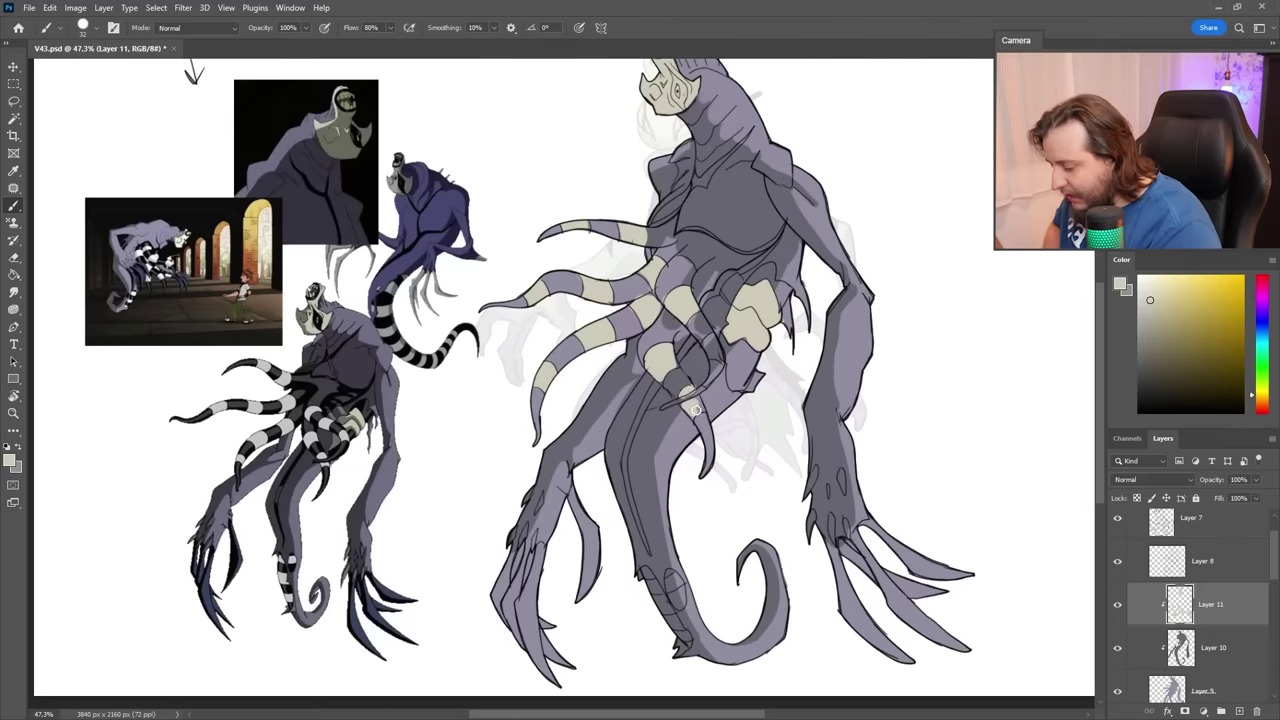
{"action": "key", "text": "e"}
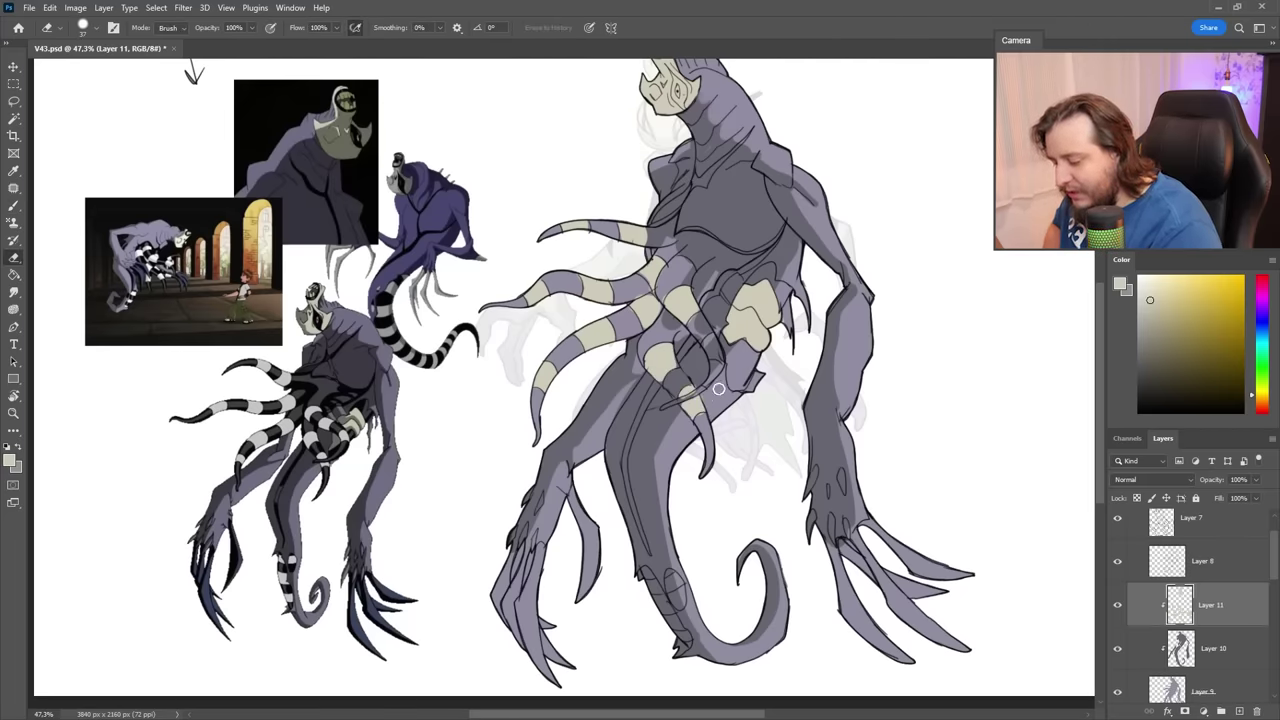
{"action": "key", "text": "b"}
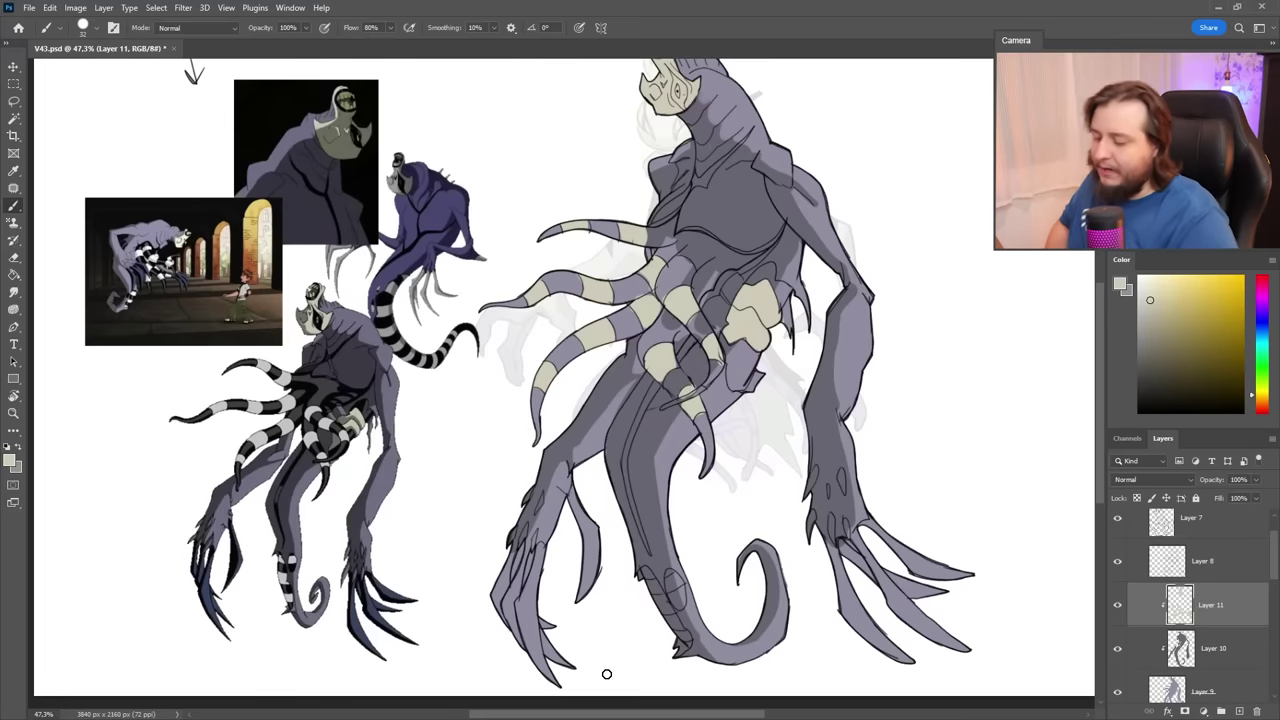
{"action": "right_click", "coordinate": [710, 392]}
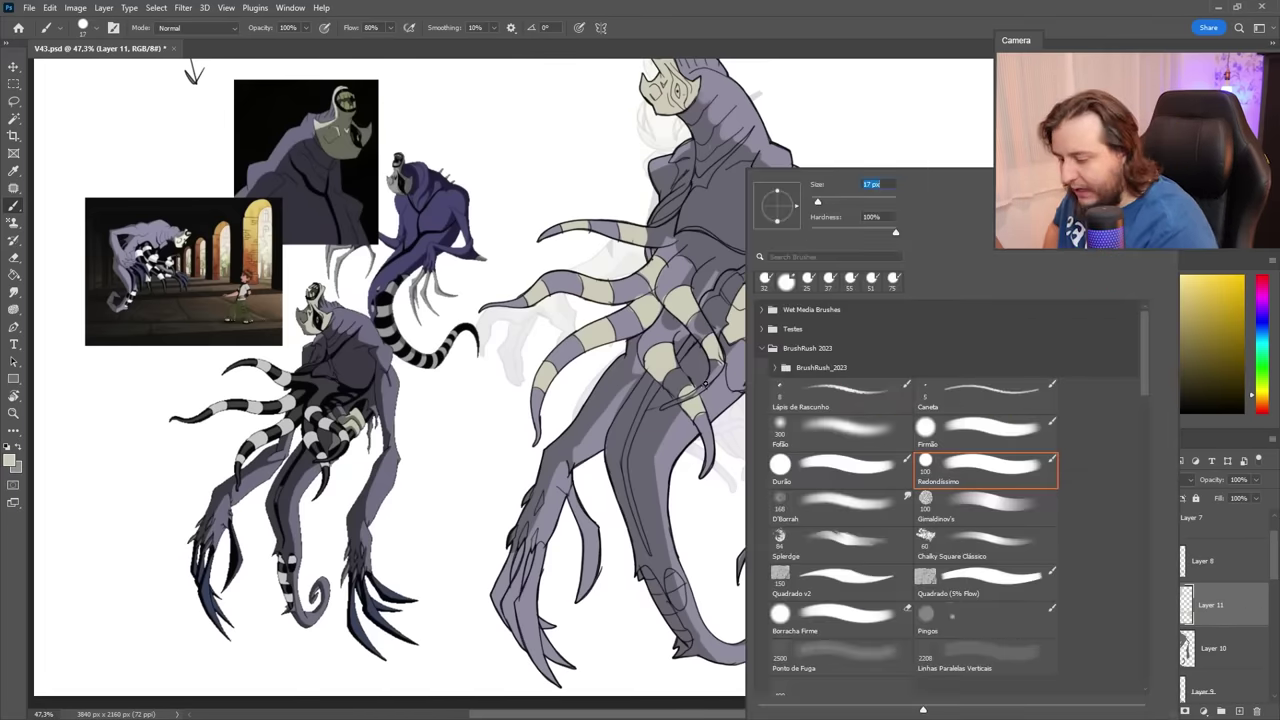
{"action": "left_click_drag", "start_coordinate": [692, 395], "coordinate": [702, 391]}
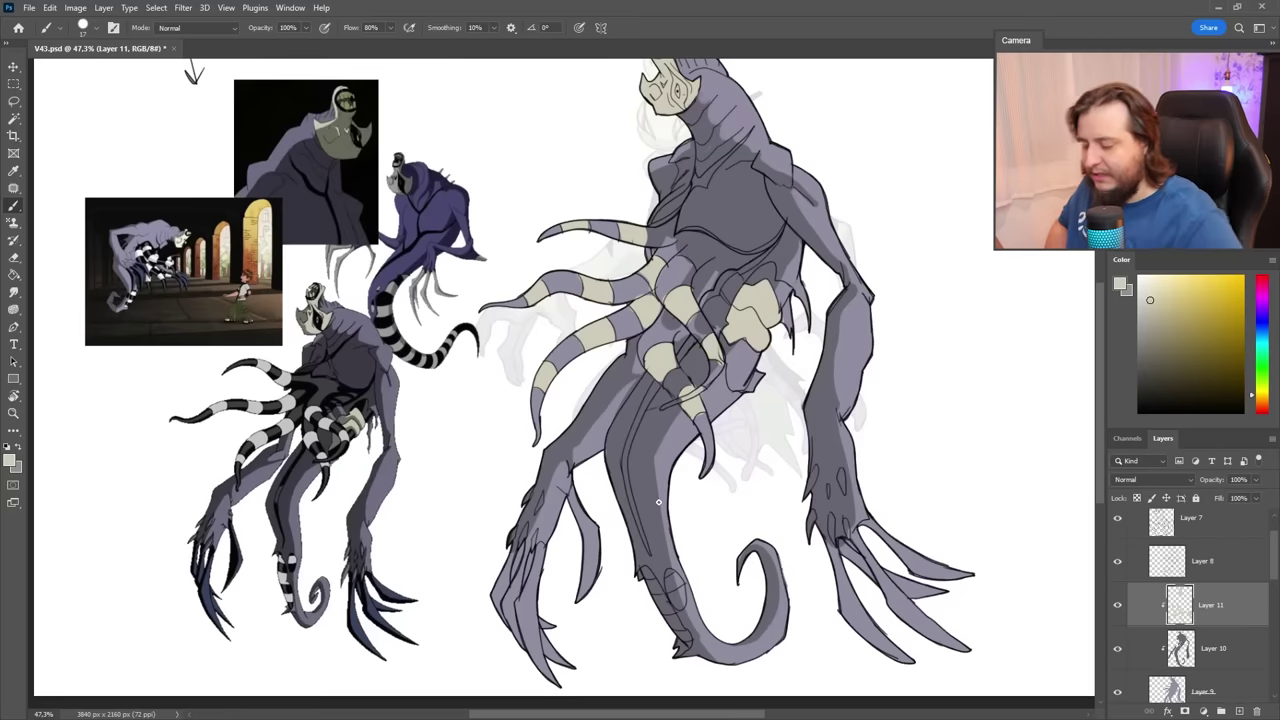
Paint bone-coloured stripes on the banded section of the tail and erase the overlaps between the bands.
{"action": "left_click_drag", "start_coordinate": [772, 444], "coordinate": [782, 472]}
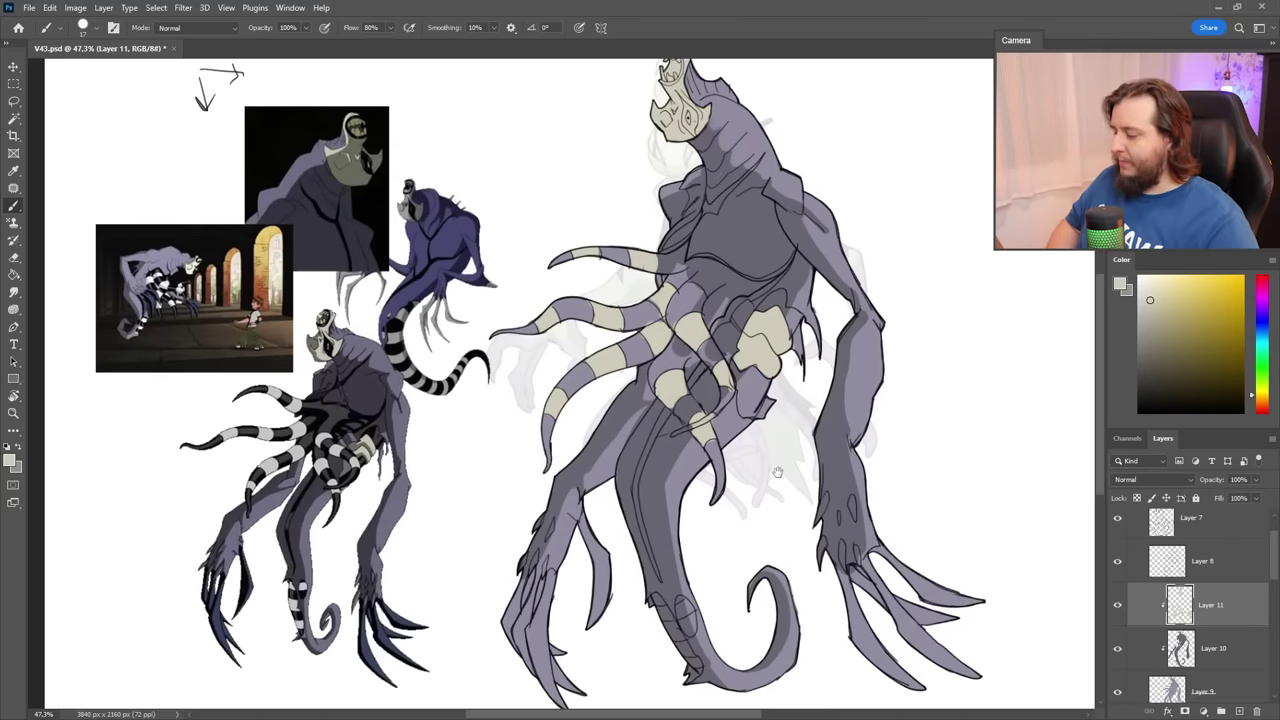
{"action": "left_click_drag", "start_coordinate": [660, 614], "coordinate": [668, 606]}
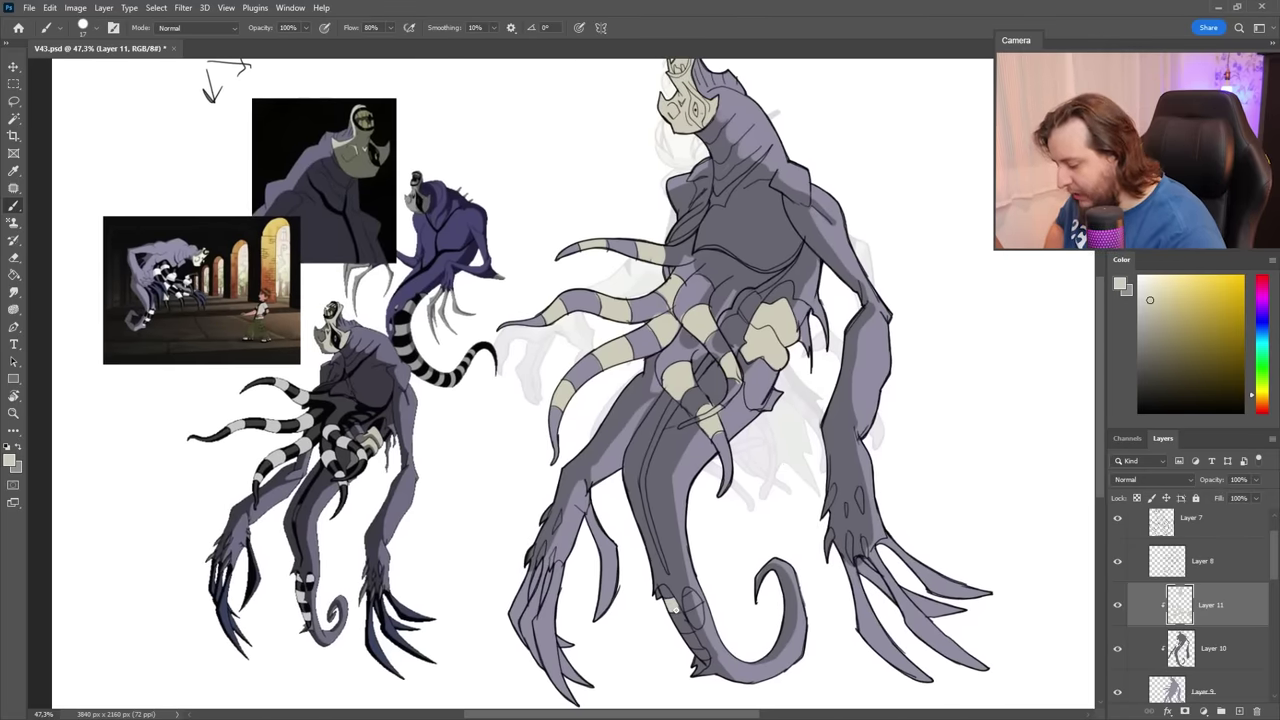
{"action": "left_click_drag", "start_coordinate": [661, 593], "coordinate": [680, 611]}
{"action": "key", "text": "ctrl+z"}
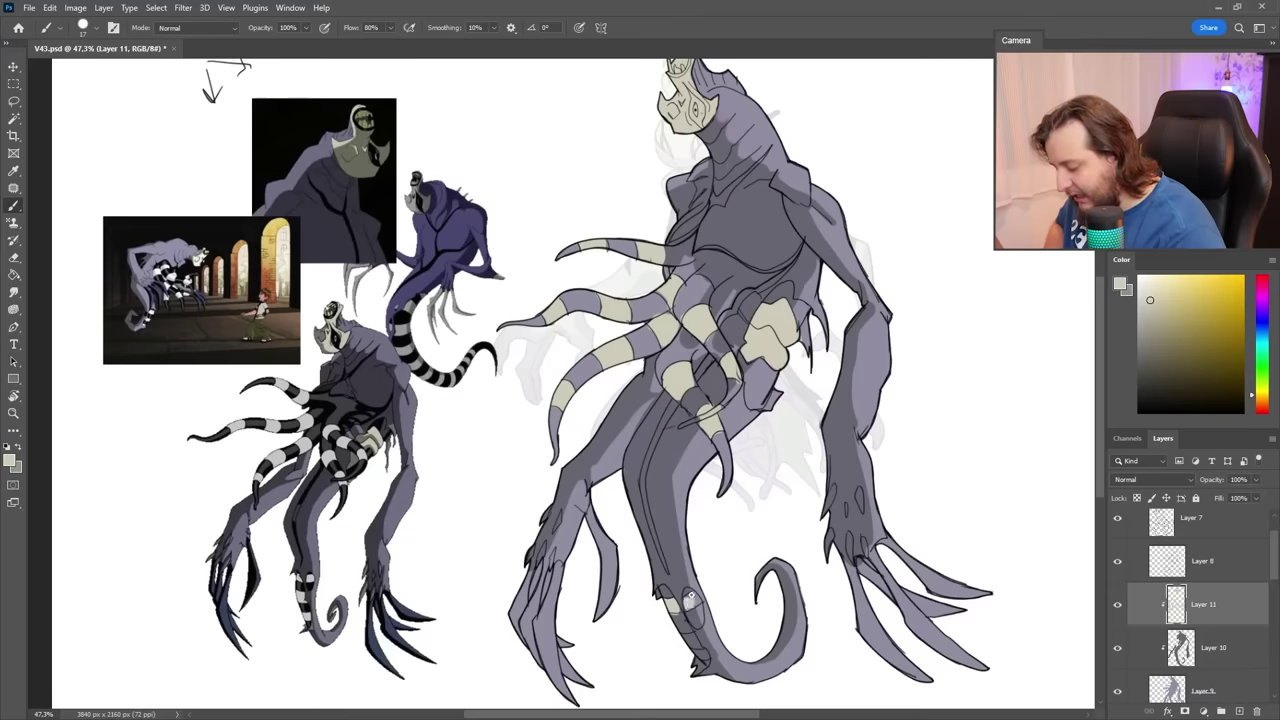
{"action": "key", "text": "e"}
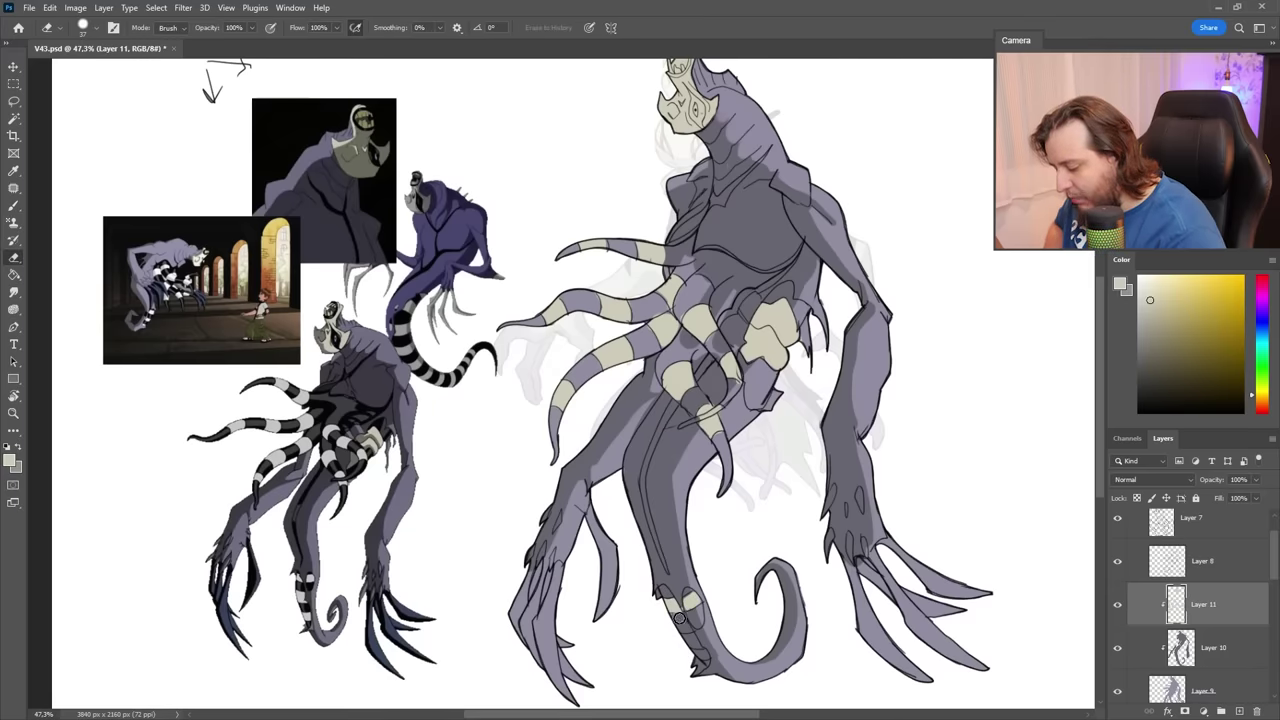
{"action": "left_click_drag", "start_coordinate": [677, 616], "coordinate": [695, 641]}
{"action": "key", "text": "b"}
{"action": "key", "text": "e"}
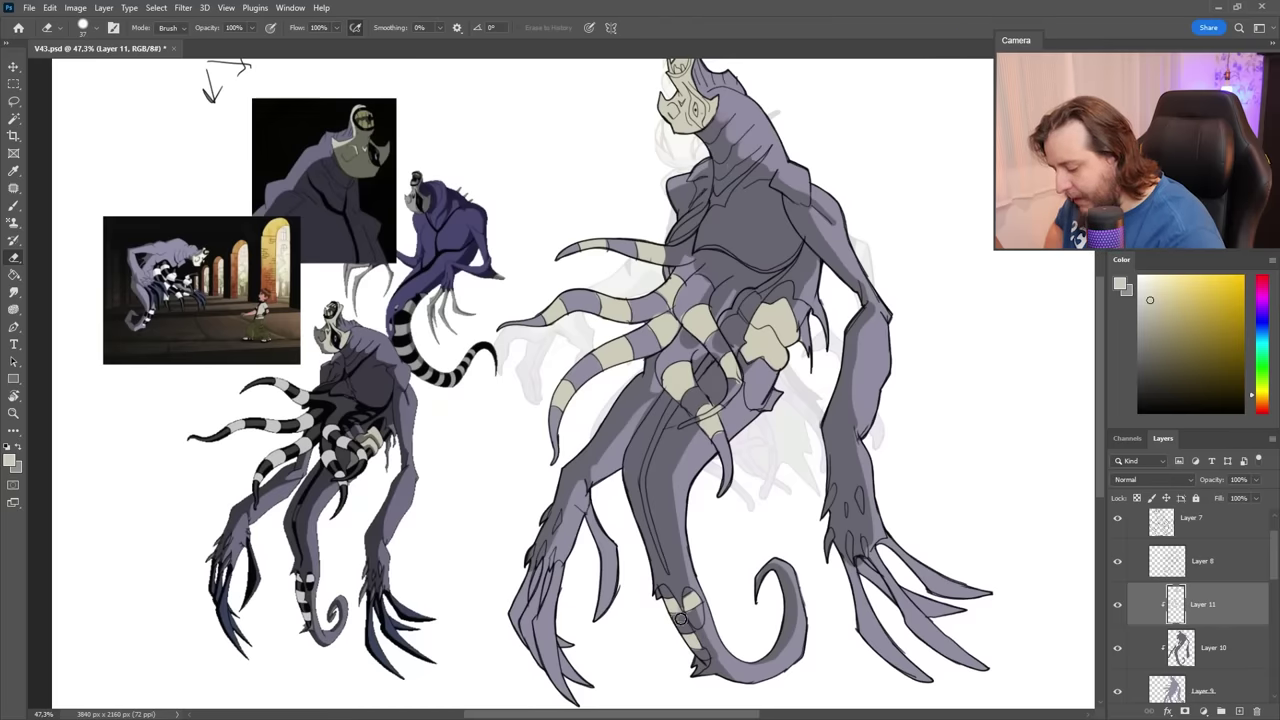
Lasso the bone-coloured markings below the skull and separate them onto a new layer.
{"action": "key", "text": "l"}
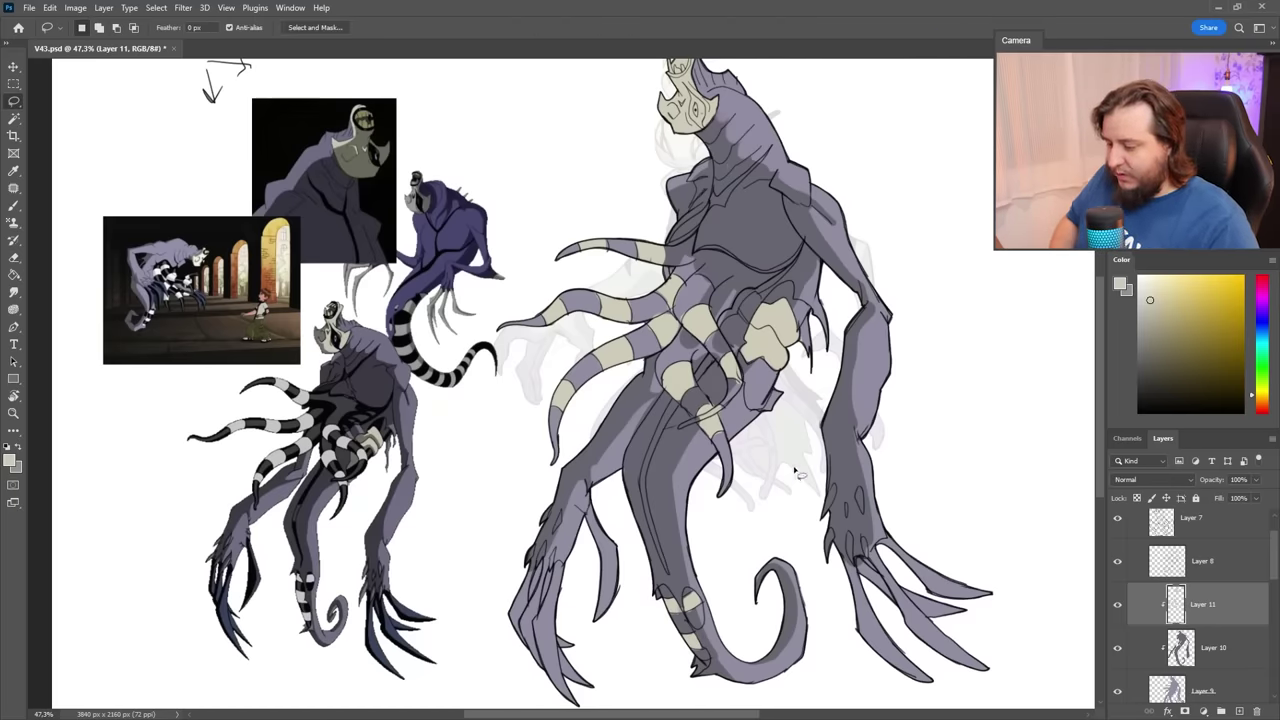
{"action": "mouse_move", "coordinate": [772, 478]}
{"action": "left_mouse_down"}
{"action": "mouse_move", "coordinate": [577, 181]}
{"action": "mouse_move", "coordinate": [740, 500]}
{"action": "left_mouse_up"}
{"action": "key", "text": "ctrl+j"}
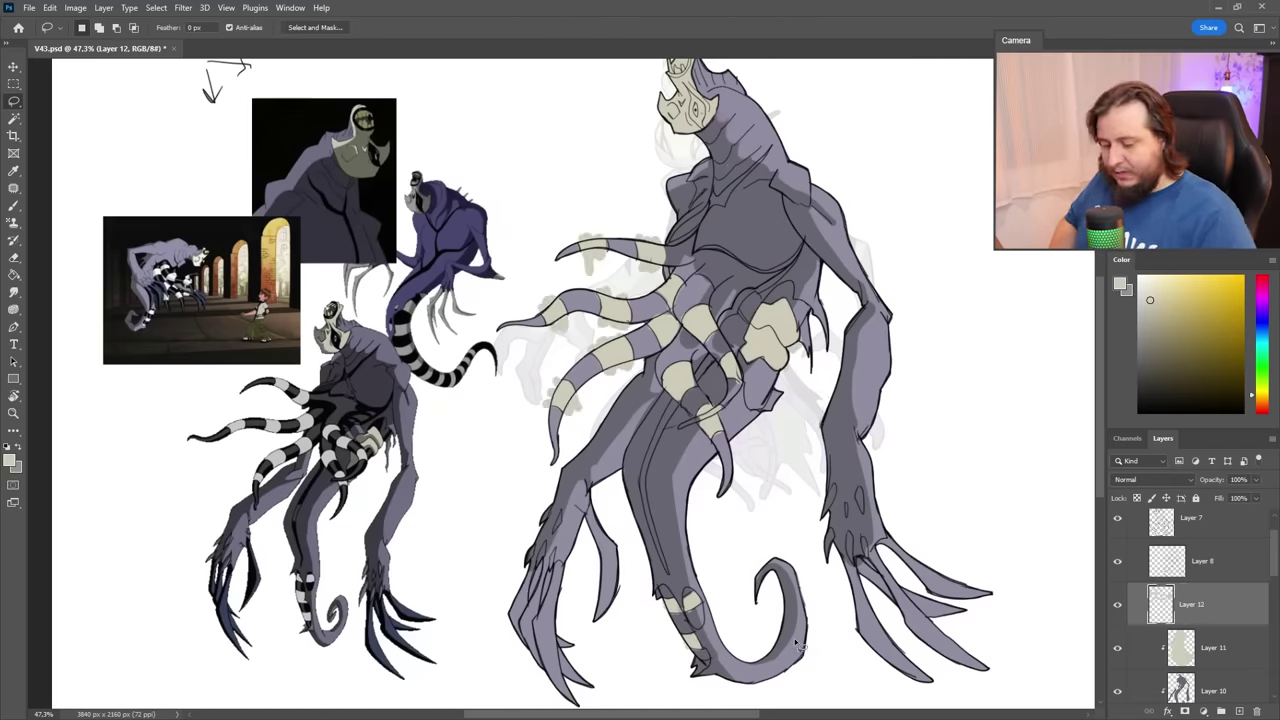
Try lowering the saturation of the separated markings to about -67 with Hue/Saturation.
{"action": "key", "text": "ctrl+u"}
{"action": "left_click_drag", "start_coordinate": [1050, 488], "coordinate": [1025, 490]}
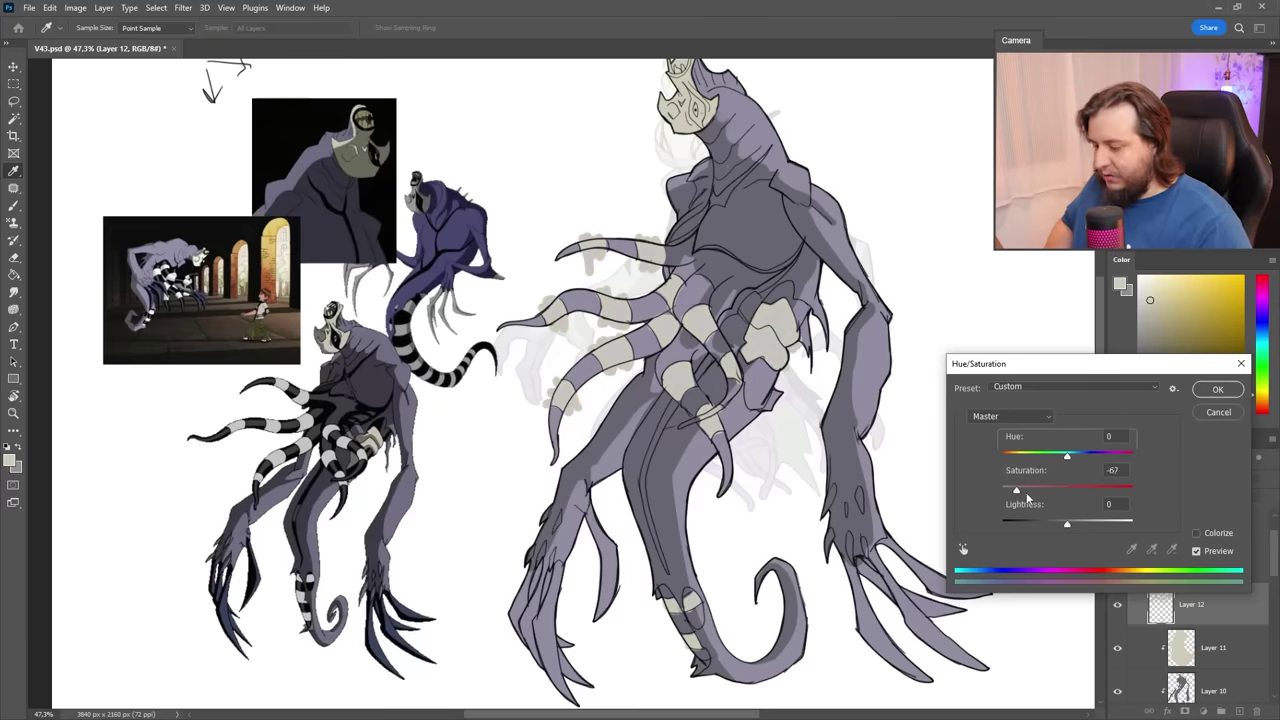
{"action": "left_click", "coordinate": [1200, 388]}
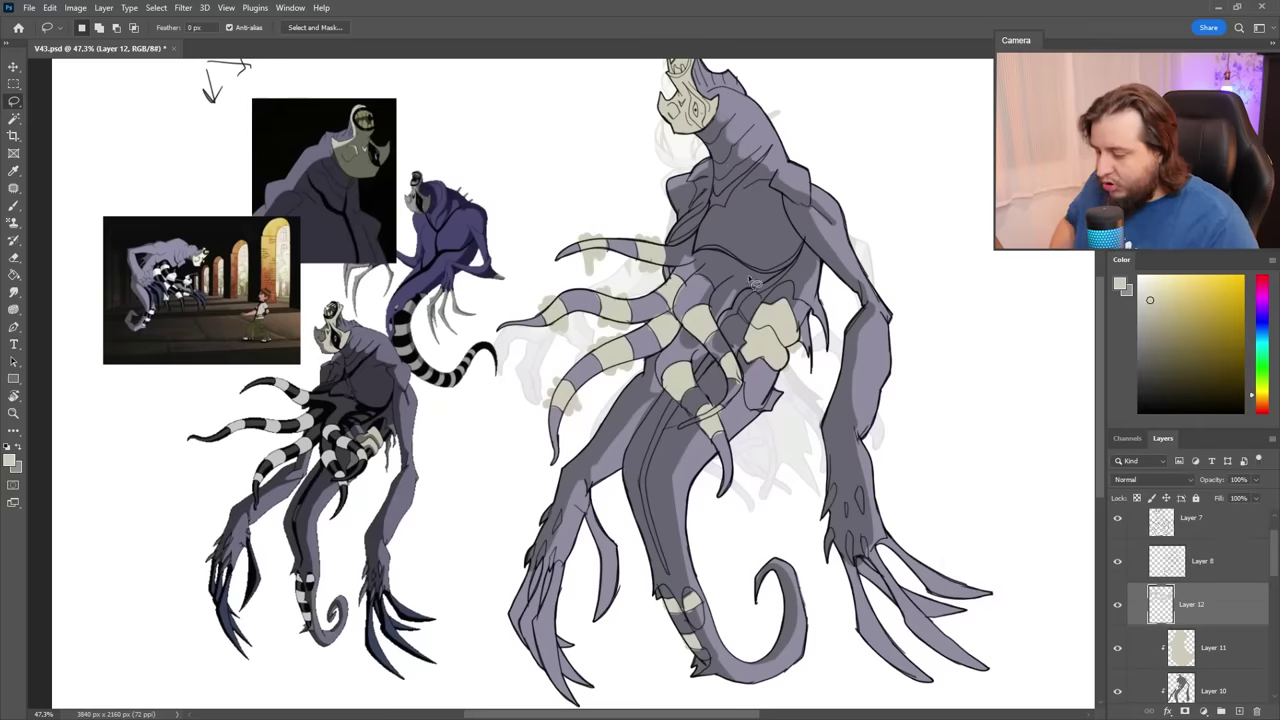
Lasso the plates on the abdomen's side and cut them onto their own layer, apart from the tentacle stripes.
{"action": "mouse_move", "coordinate": [752, 282]}
{"action": "left_mouse_down"}
{"action": "mouse_move", "coordinate": [747, 365]}
{"action": "mouse_move", "coordinate": [775, 398]}
{"action": "mouse_move", "coordinate": [812, 290]}
{"action": "mouse_move", "coordinate": [753, 298]}
{"action": "mouse_move", "coordinate": [734, 339]}
{"action": "mouse_move", "coordinate": [812, 415]}
{"action": "left_mouse_up"}
{"action": "key", "text": "ctrl+shift+j"}
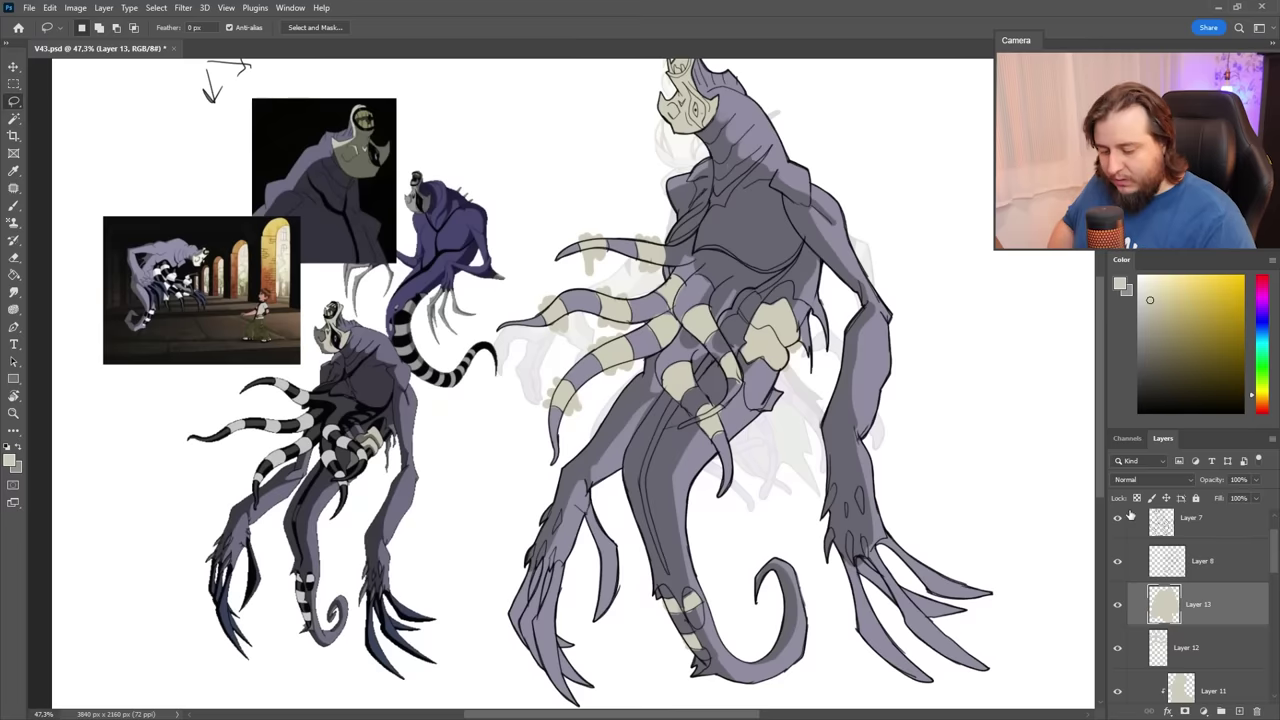
Clip the bone-coloured plate and stripe layers to the body group, merging the separated stripes with the leftover marking layer beneath.
{"action": "left_click_drag", "start_coordinate": [1180, 606], "coordinate": [1194, 700]}
{"action": "left_click", "coordinate": [1208, 642]}
{"action": "key", "text": "ctrl+e"}
{"action": "left_click_drag", "start_coordinate": [1195, 603], "coordinate": [1214, 578]}
Adjust the tentacle stripes with Hue/Saturation, setting saturation to -46 and lightness to +11.
{"action": "key", "text": "ctrl+u"}
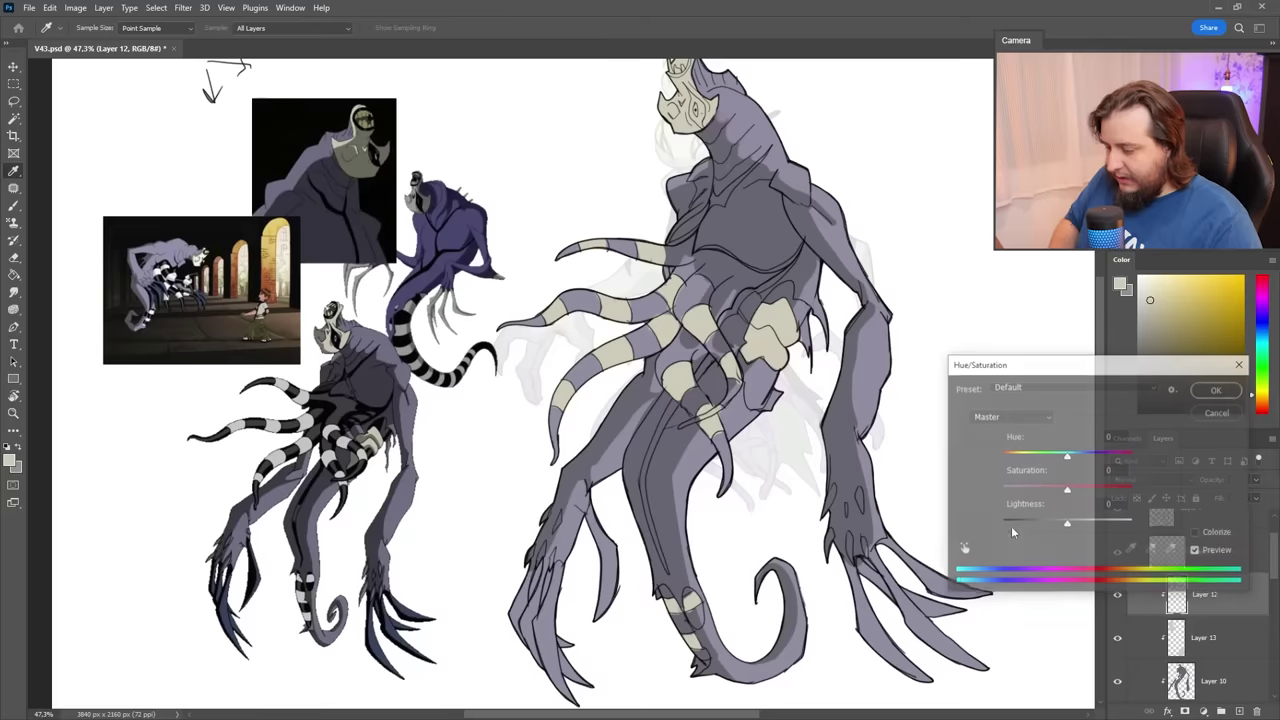
{"action": "left_click_drag", "start_coordinate": [1069, 492], "coordinate": [1037, 490]}
{"action": "left_click_drag", "start_coordinate": [1067, 522], "coordinate": [1076, 530]}
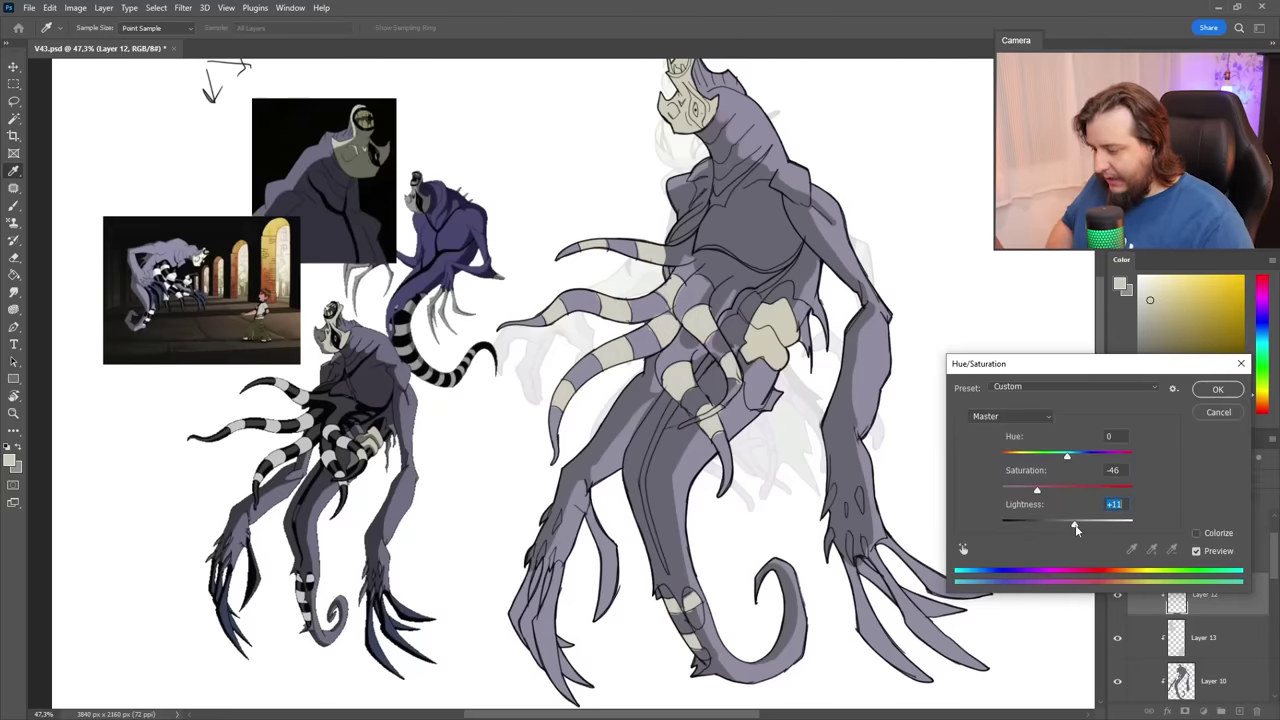
{"action": "left_click", "coordinate": [1218, 389]}
Add a layer above the body shading and paint dark grey on the tail line, chest line and between the tentacle stripes.
{"action": "left_click", "coordinate": [1225, 682]}
{"action": "left_click", "coordinate": [1239, 711]}
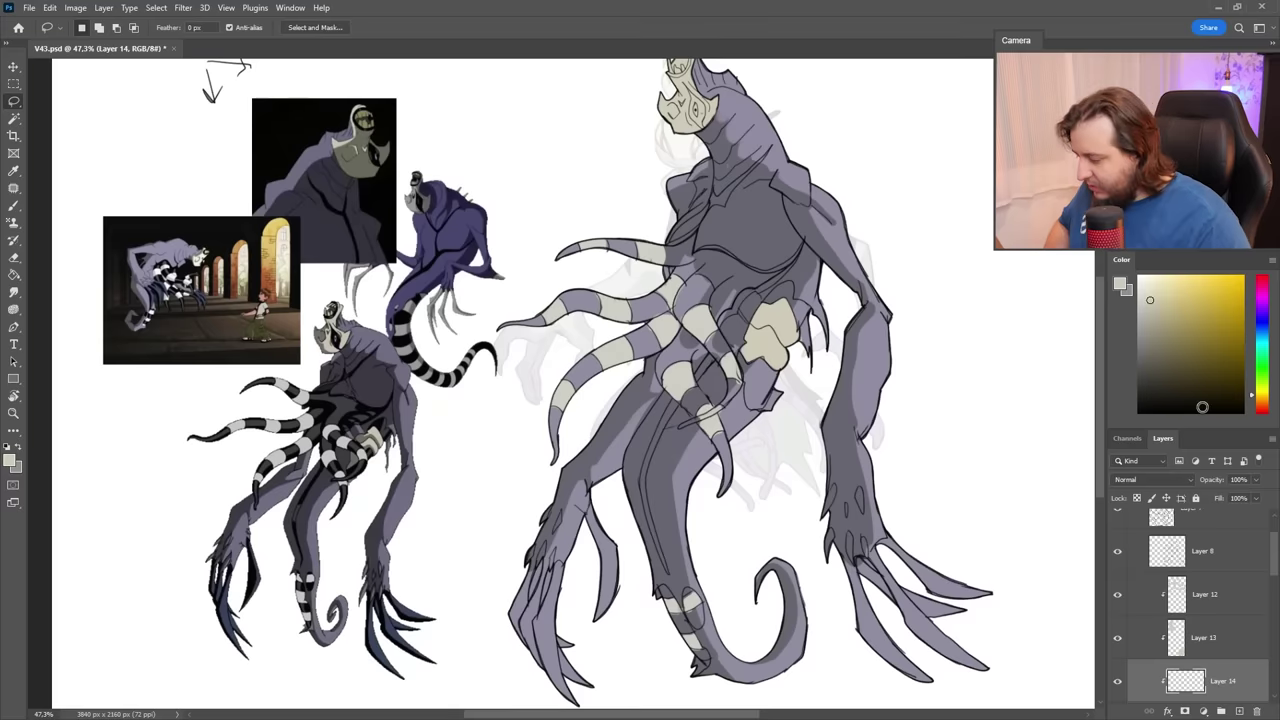
{"action": "mouse_move", "coordinate": [1168, 365]}
{"action": "left_mouse_down"}
{"action": "mouse_move", "coordinate": [1128, 372]}
{"action": "mouse_move", "coordinate": [1142, 349]}
{"action": "mouse_move", "coordinate": [1108, 349]}
{"action": "mouse_move", "coordinate": [1089, 377]}
{"action": "left_mouse_up"}
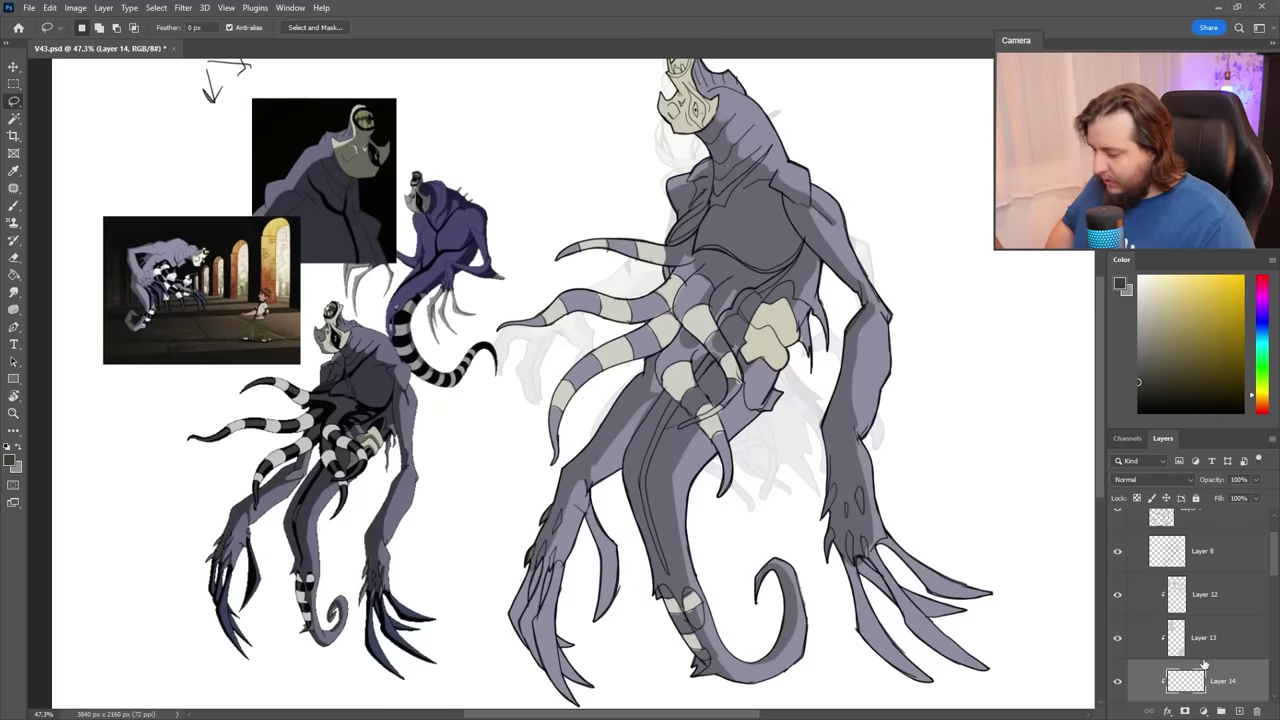
{"action": "scroll", "coordinate": [1204, 664], "scroll_direction": "down", "scroll_amount": 1}
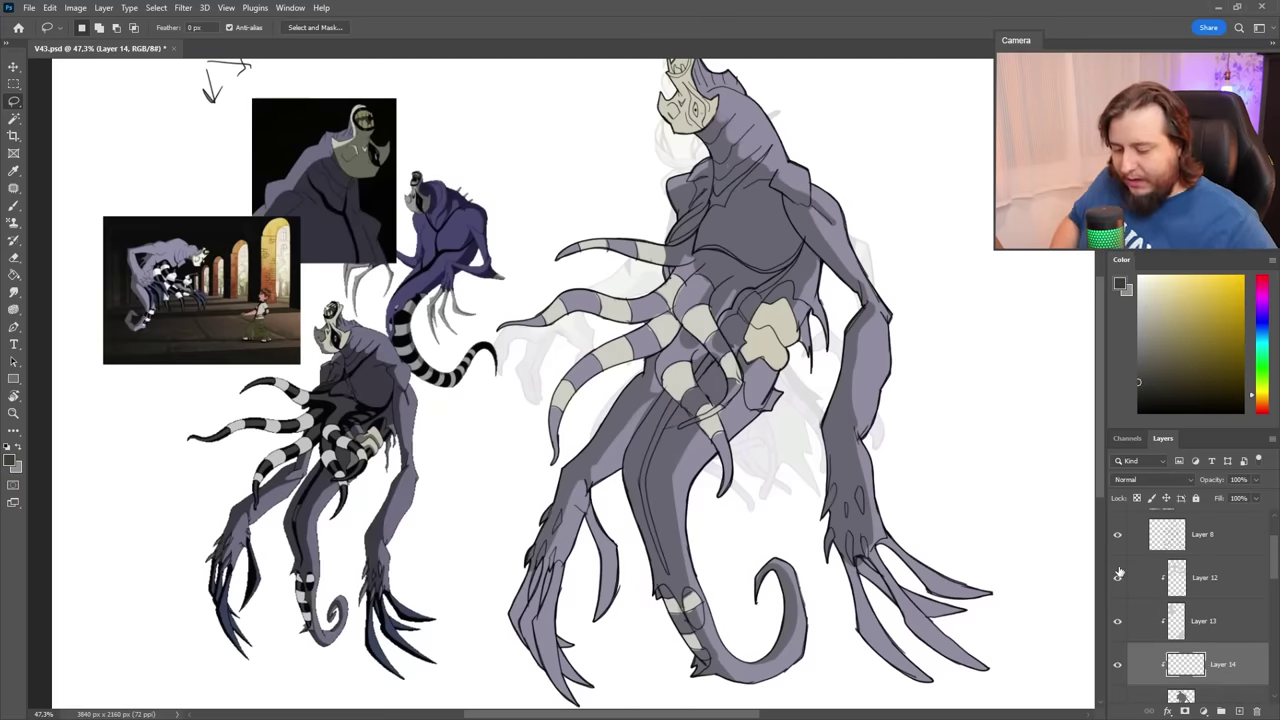
{"action": "key", "text": "b"}
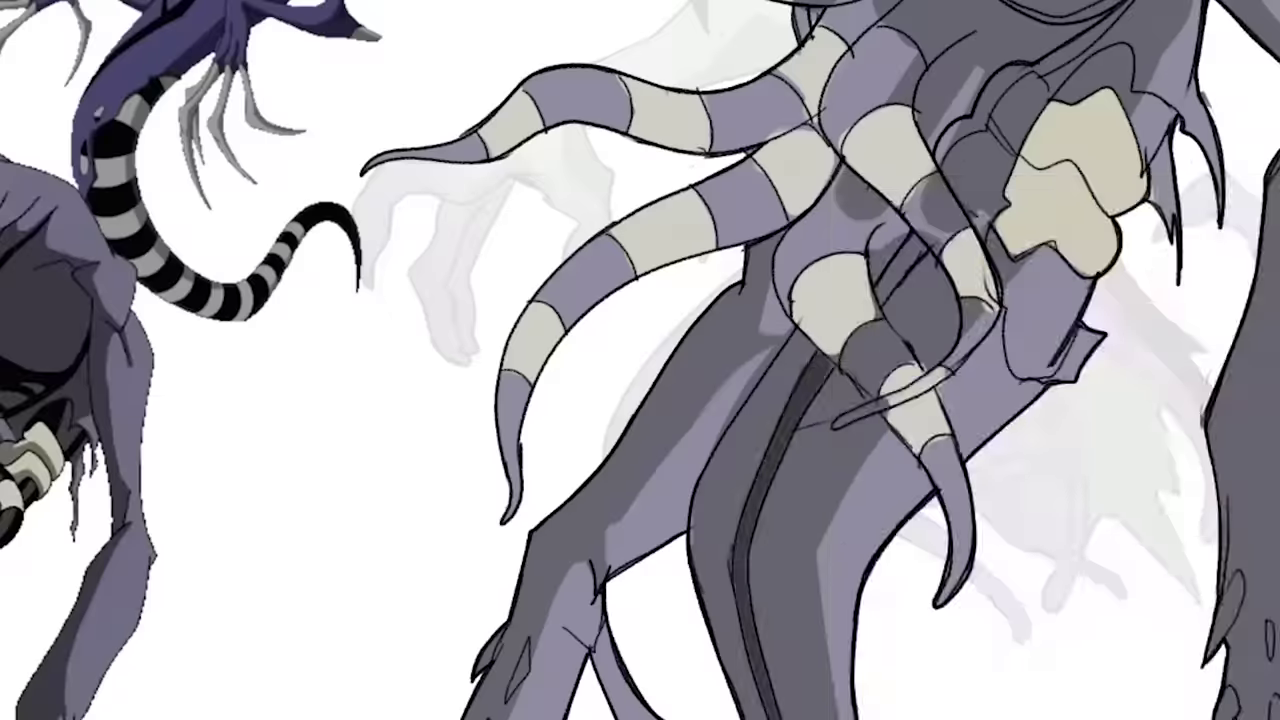
{"action": "mouse_move", "coordinate": [458, 440]}
{"action": "left_mouse_down"}
{"action": "mouse_move", "coordinate": [495, 475]}
{"action": "mouse_move", "coordinate": [737, 134]}
{"action": "mouse_move", "coordinate": [871, 263]}
{"action": "mouse_move", "coordinate": [877, 457]}
{"action": "left_mouse_up"}
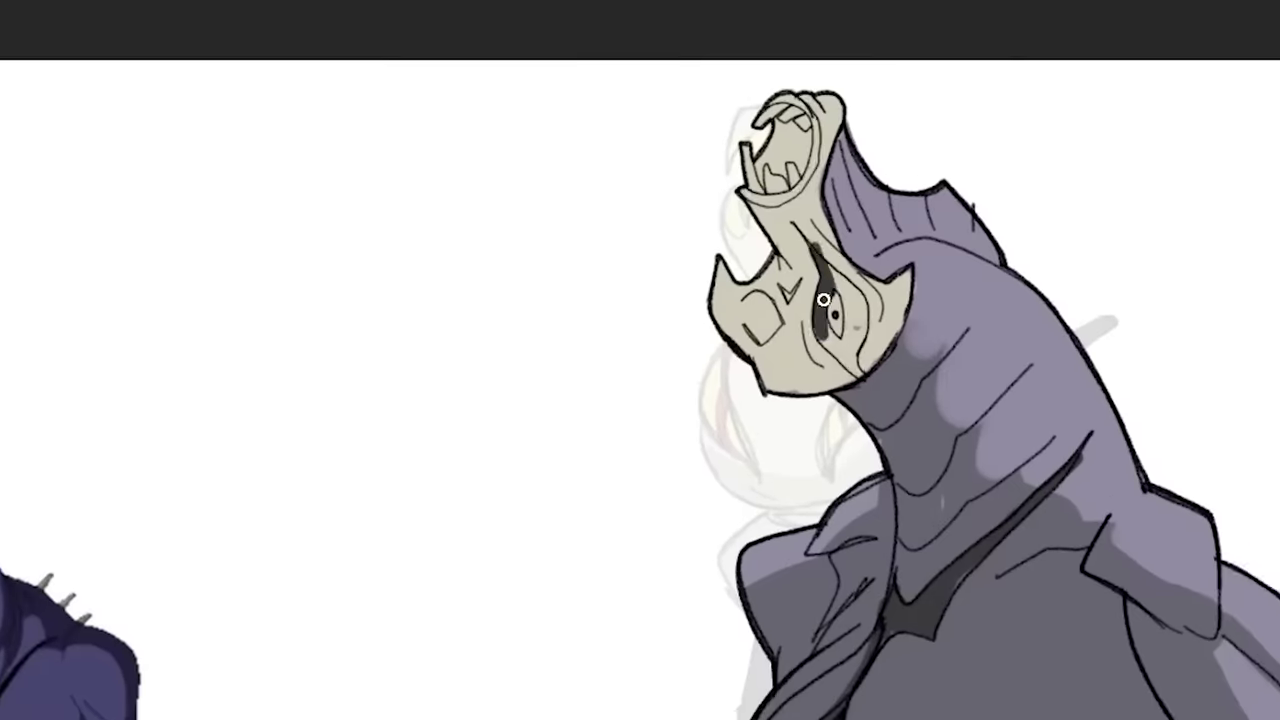
Paint the skull's eye marking and mouth in dark grey and shade the edge of the skull.
{"action": "left_click_drag", "start_coordinate": [824, 300], "coordinate": [850, 345]}
{"action": "mouse_move", "coordinate": [826, 165]}
{"action": "left_mouse_down"}
{"action": "mouse_move", "coordinate": [822, 205]}
{"action": "mouse_move", "coordinate": [851, 211]}
{"action": "left_mouse_up"}
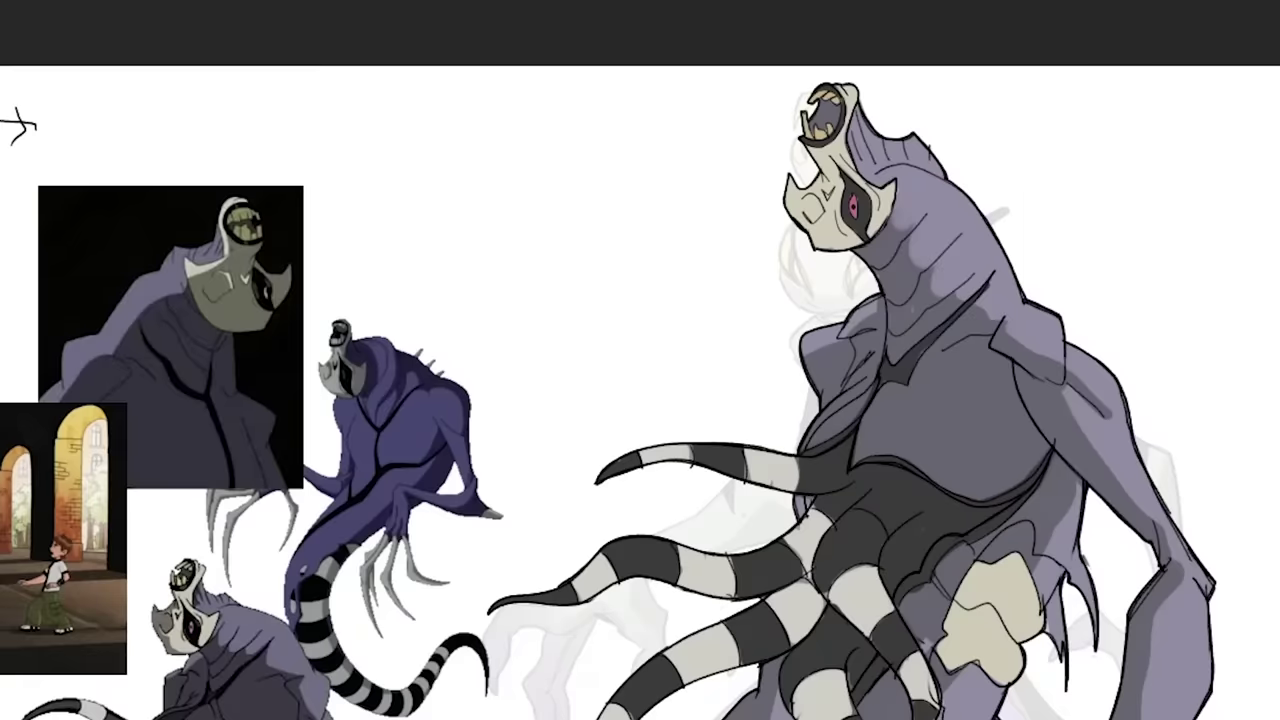
{"action": "left_click_drag", "start_coordinate": [800, 180], "coordinate": [823, 250]}
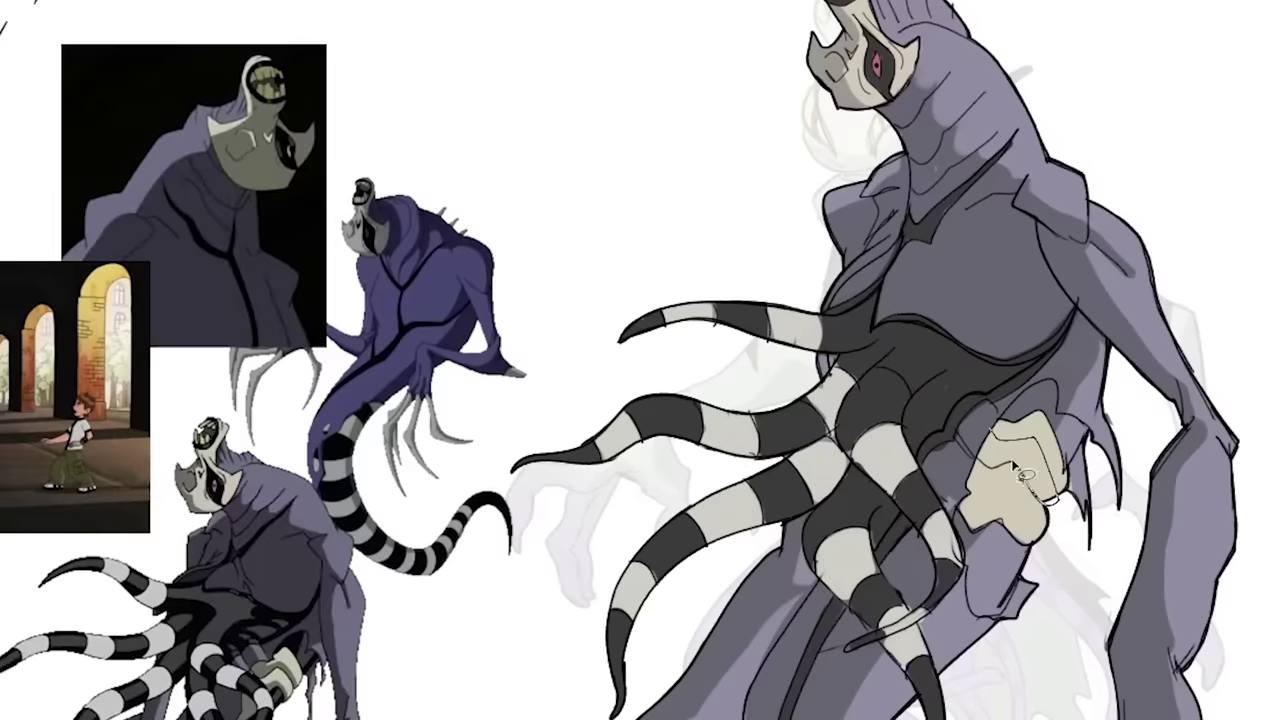
Shade the bone plates on the abdomen's side and paint the area around them dark grey.
{"action": "left_click_drag", "start_coordinate": [970, 510], "coordinate": [1038, 520]}
{"action": "left_click_drag", "start_coordinate": [1008, 452], "coordinate": [1052, 485]}
{"action": "left_click_drag", "start_coordinate": [966, 522], "coordinate": [1000, 600]}
{"action": "left_click_drag", "start_coordinate": [1015, 410], "coordinate": [1072, 450]}
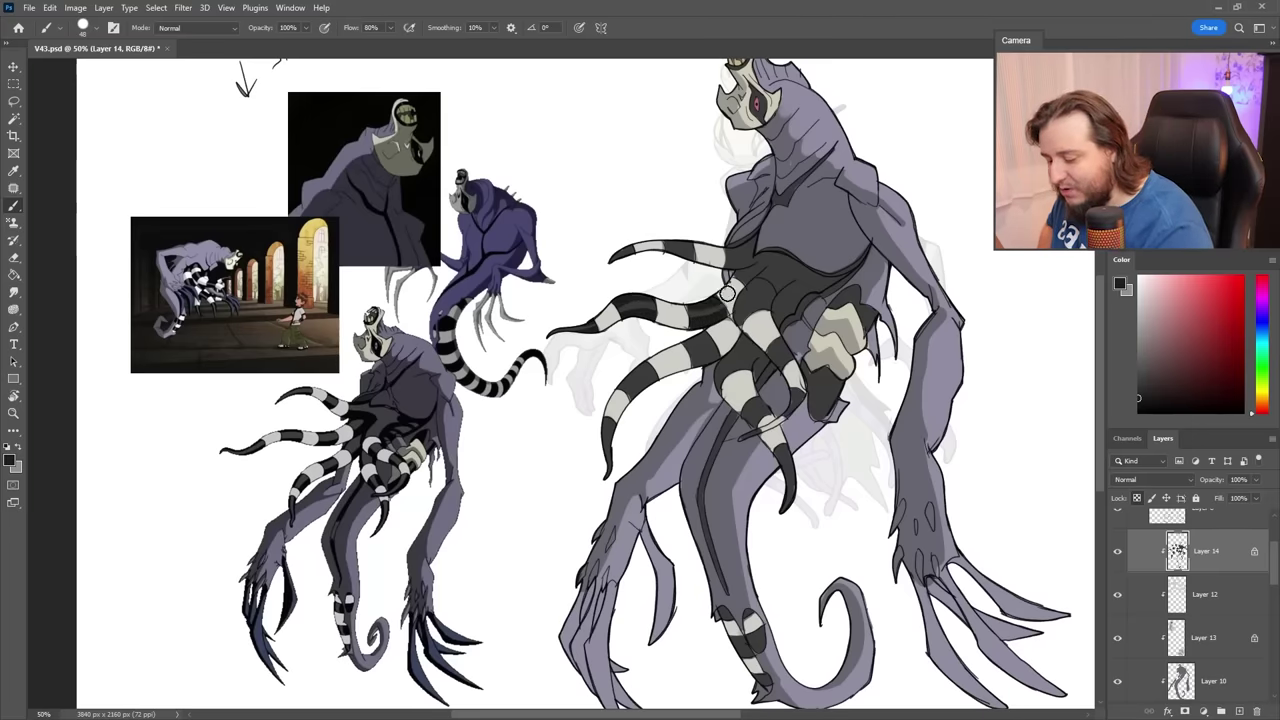
Set the brush to 37 px and paint near-black shading on the dark tentacle bands, abdomen, tail line and tail bands.
{"action": "right_click", "coordinate": [714, 282]}
{"action": "left_click_drag", "start_coordinate": [826, 204], "coordinate": [820, 204]}
{"action": "left_click", "coordinate": [618, 264]}
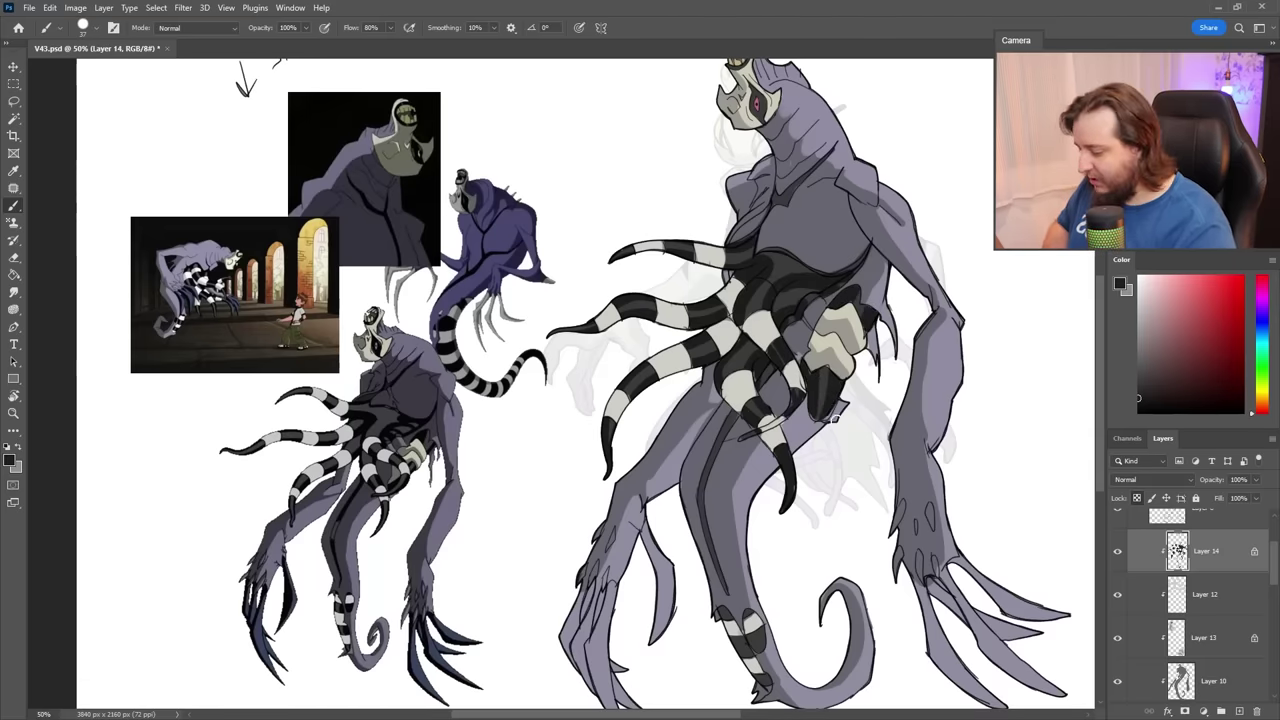
{"action": "left_click_drag", "start_coordinate": [820, 522], "coordinate": [830, 472]}
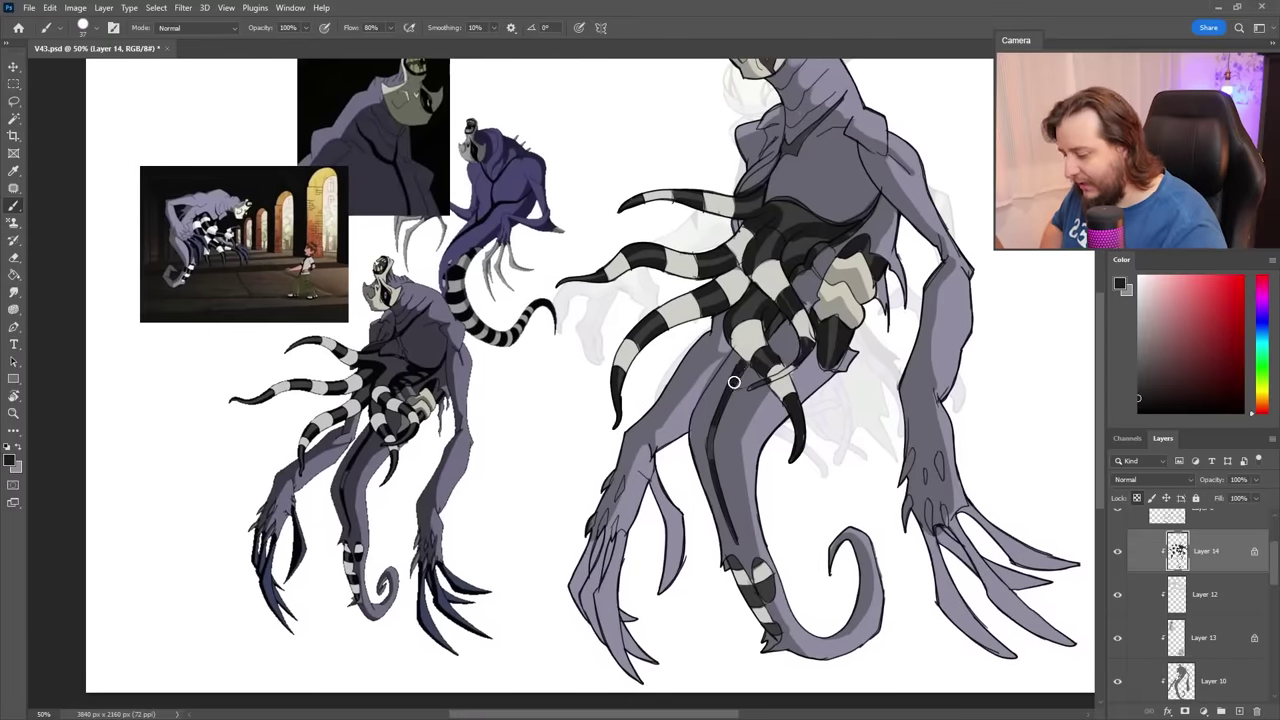
{"action": "left_click_drag", "start_coordinate": [858, 590], "coordinate": [856, 546]}
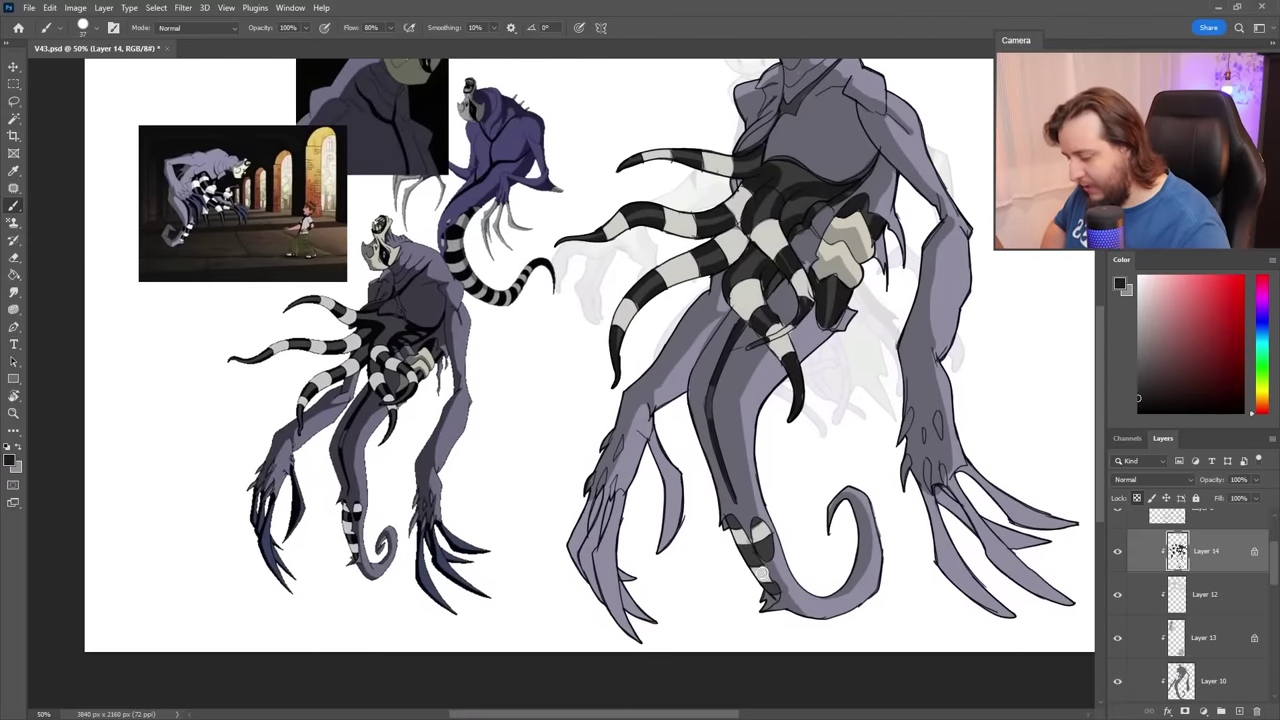
{"action": "mouse_move", "coordinate": [724, 508]}
{"action": "left_mouse_down"}
{"action": "mouse_move", "coordinate": [784, 606]}
{"action": "mouse_move", "coordinate": [801, 598]}
{"action": "left_mouse_up"}
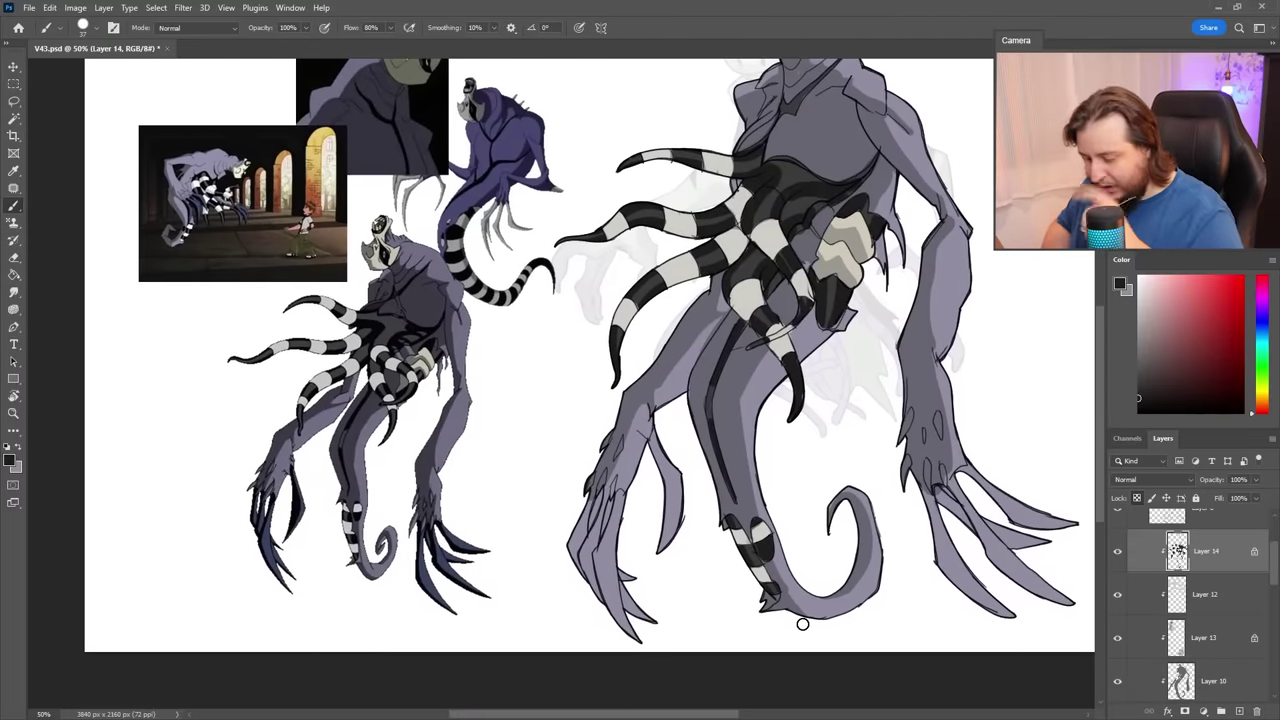
On the body colour layer, lasso the gap between the left hand's fingers and delete its fill.
{"action": "key", "text": "v"}
{"action": "left_click", "coordinate": [622, 519]}
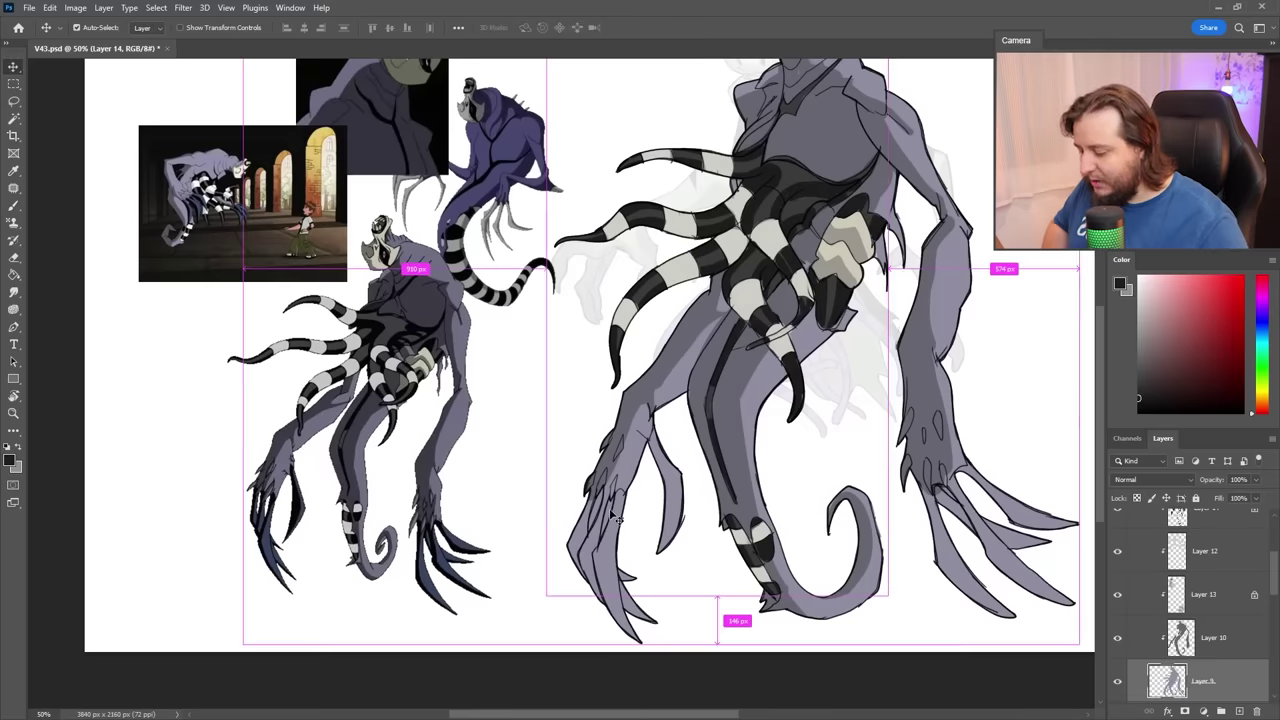
{"action": "key", "text": "l"}
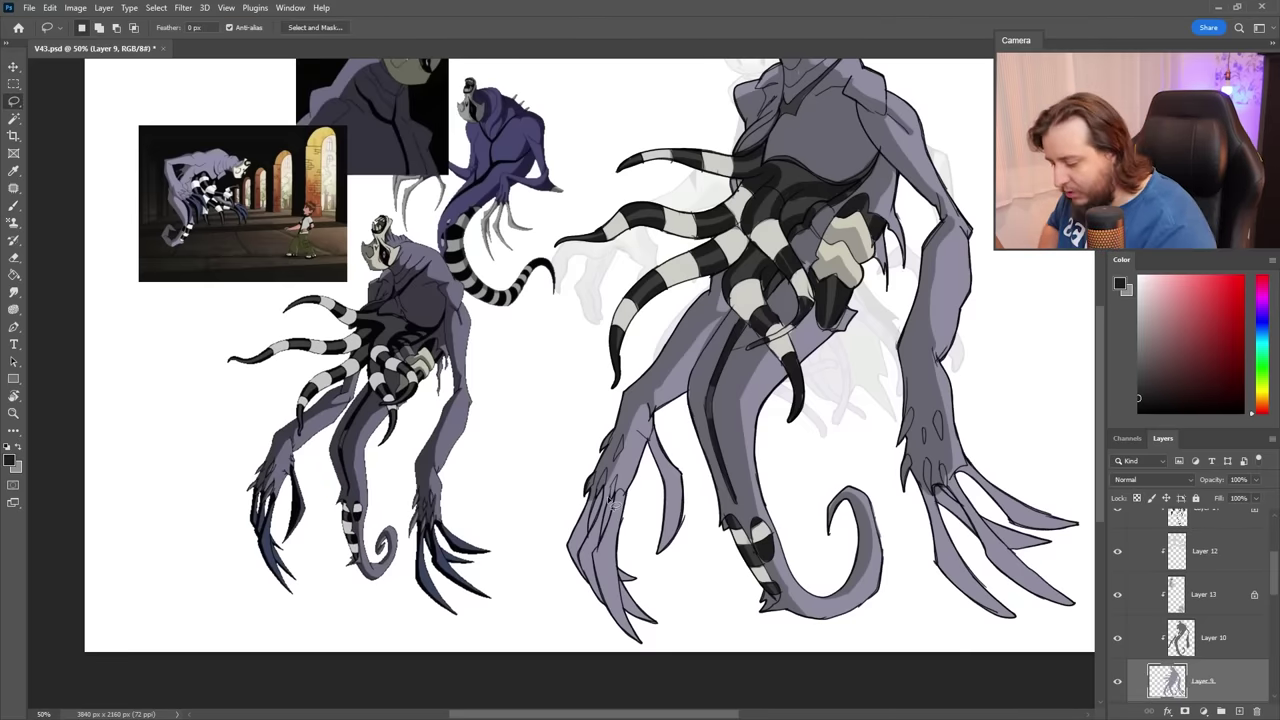
{"action": "mouse_move", "coordinate": [599, 500]}
{"action": "left_mouse_down"}
{"action": "mouse_move", "coordinate": [595, 550]}
{"action": "mouse_move", "coordinate": [603, 492]}
{"action": "left_mouse_up"}
{"action": "key", "text": "Delete"}
{"action": "key", "text": "ctrl+d"}
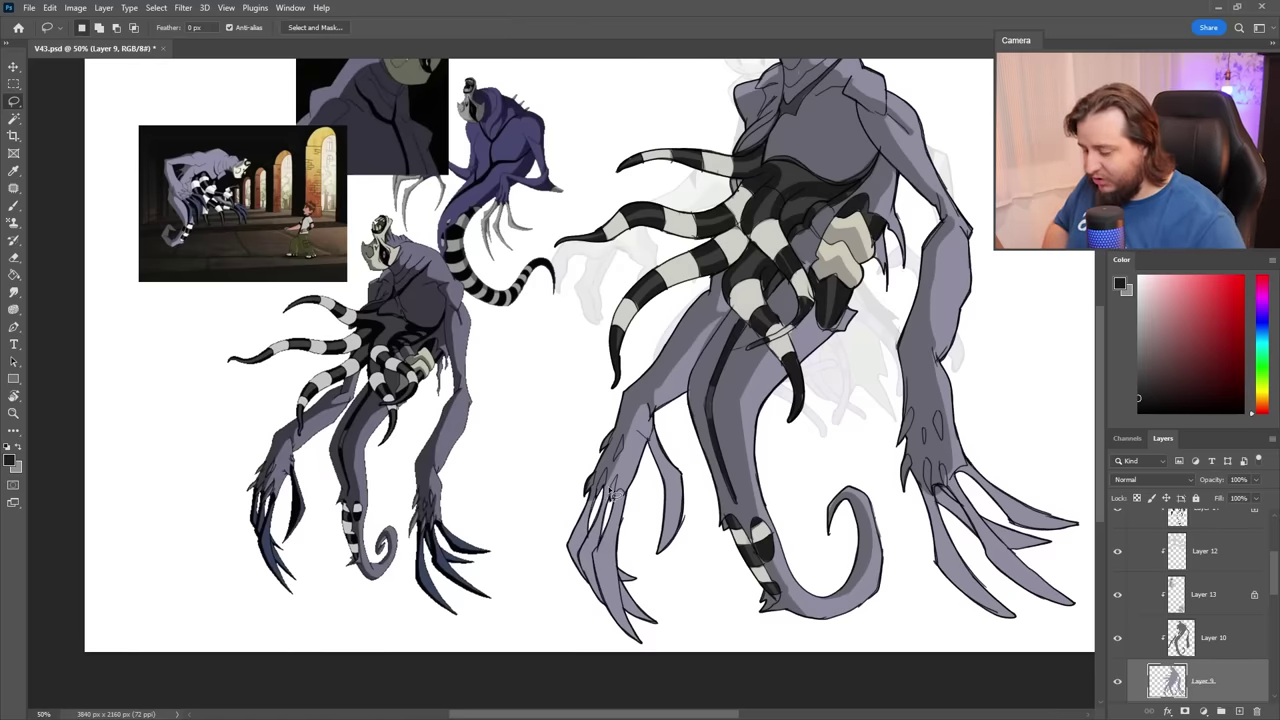
Sample the blue of the reference's fingers and paint the left hand's fingers with it on a new layer clipped to the body.
{"action": "key", "text": "b"}
{"action": "left_click", "coordinate": [268, 550], "text": "alt"}
{"action": "left_click", "coordinate": [268, 550], "text": "alt"}
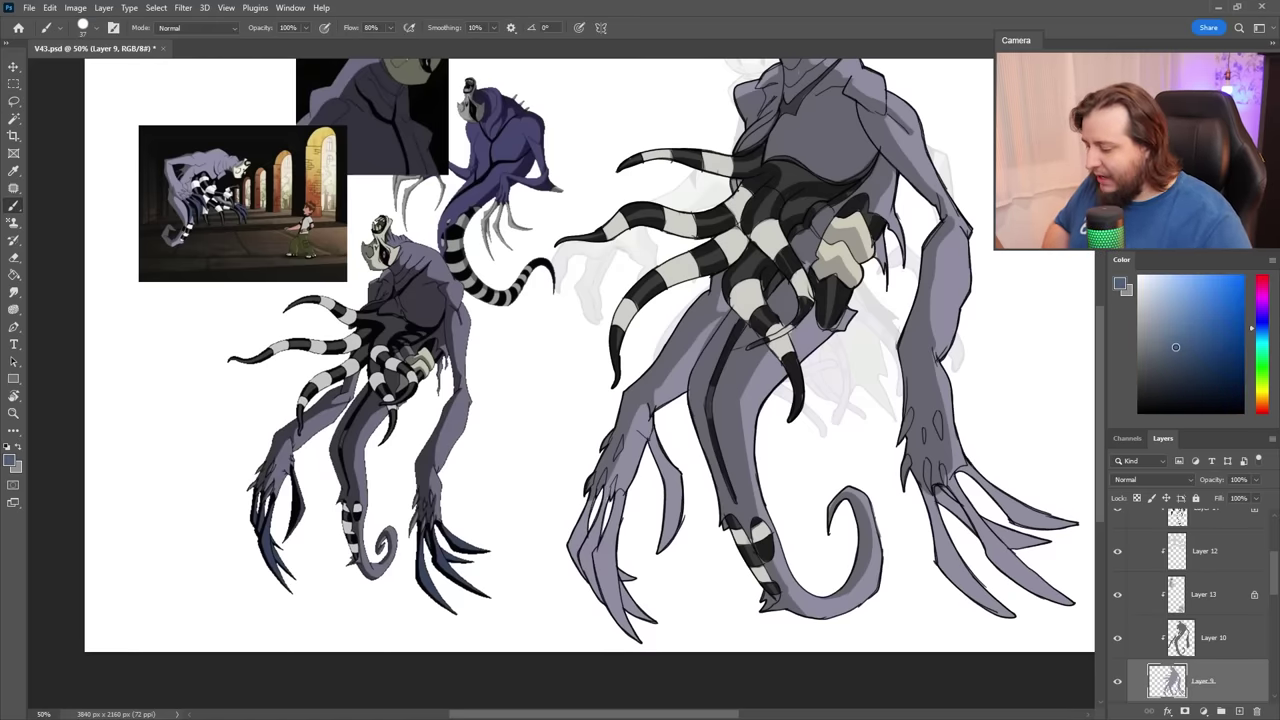
{"action": "left_click", "coordinate": [1241, 711]}
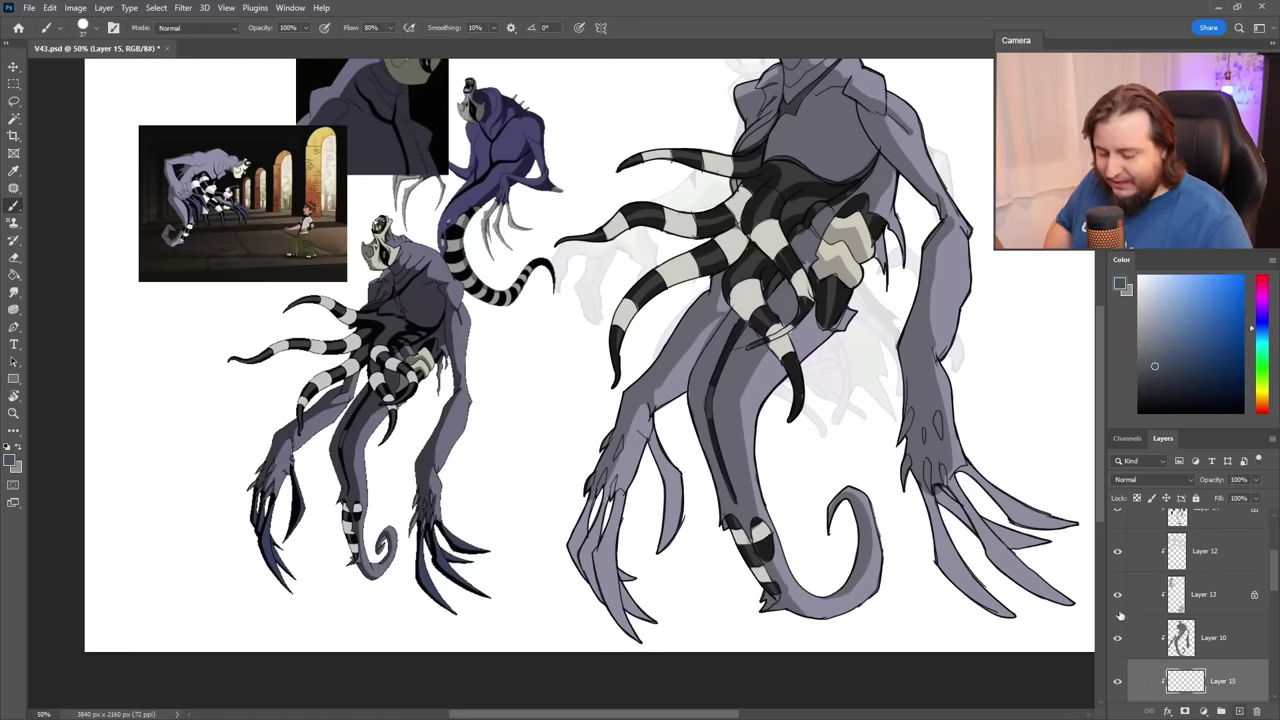
{"action": "right_click", "coordinate": [649, 402]}
{"action": "left_click", "coordinate": [791, 204]}
{"action": "mouse_move", "coordinate": [578, 527]}
{"action": "left_mouse_down"}
{"action": "mouse_move", "coordinate": [600, 614]}
{"action": "mouse_move", "coordinate": [643, 631]}
{"action": "left_mouse_up"}
{"action": "left_click_drag", "start_coordinate": [580, 545], "coordinate": [632, 634]}
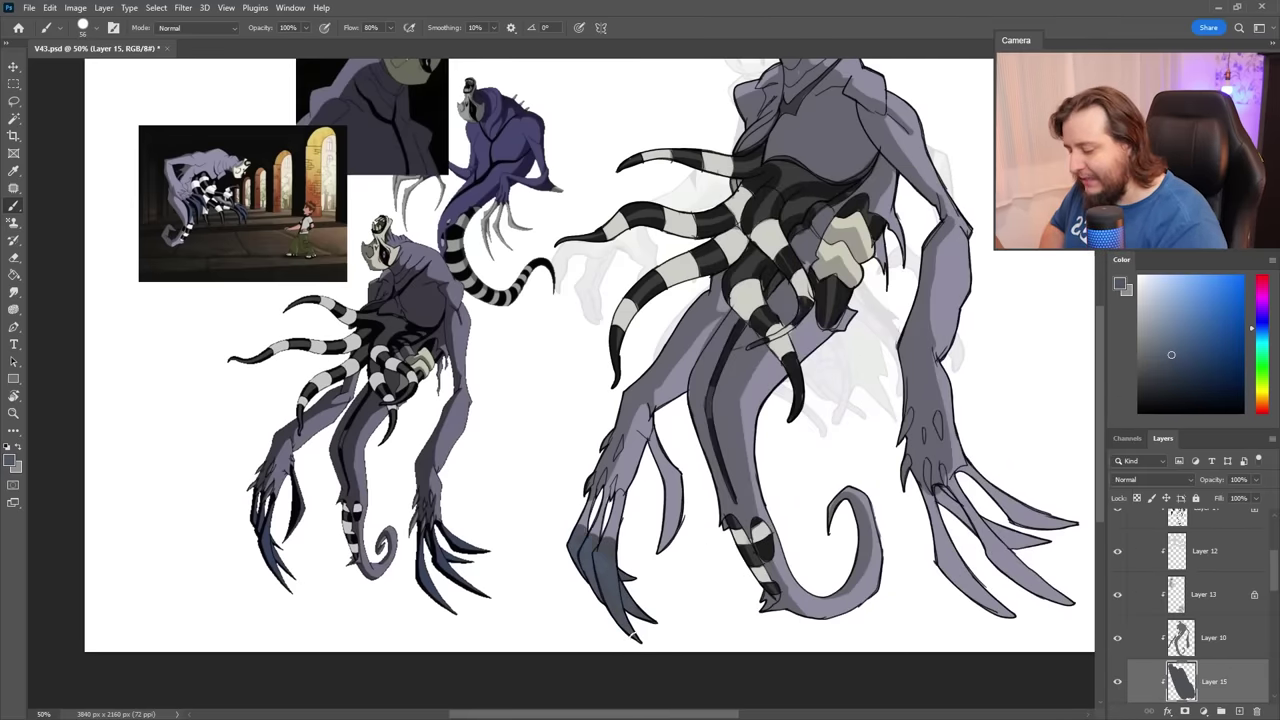
Undo the last blue stroke and paint the left hand's fingers and thumb up to the knuckles with a 36 px brush.
{"action": "key", "text": "ctrl+z"}
{"action": "left_click_drag", "start_coordinate": [578, 532], "coordinate": [589, 508]}
{"action": "right_click", "coordinate": [633, 506]}
{"action": "left_click_drag", "start_coordinate": [726, 205], "coordinate": [718, 205]}
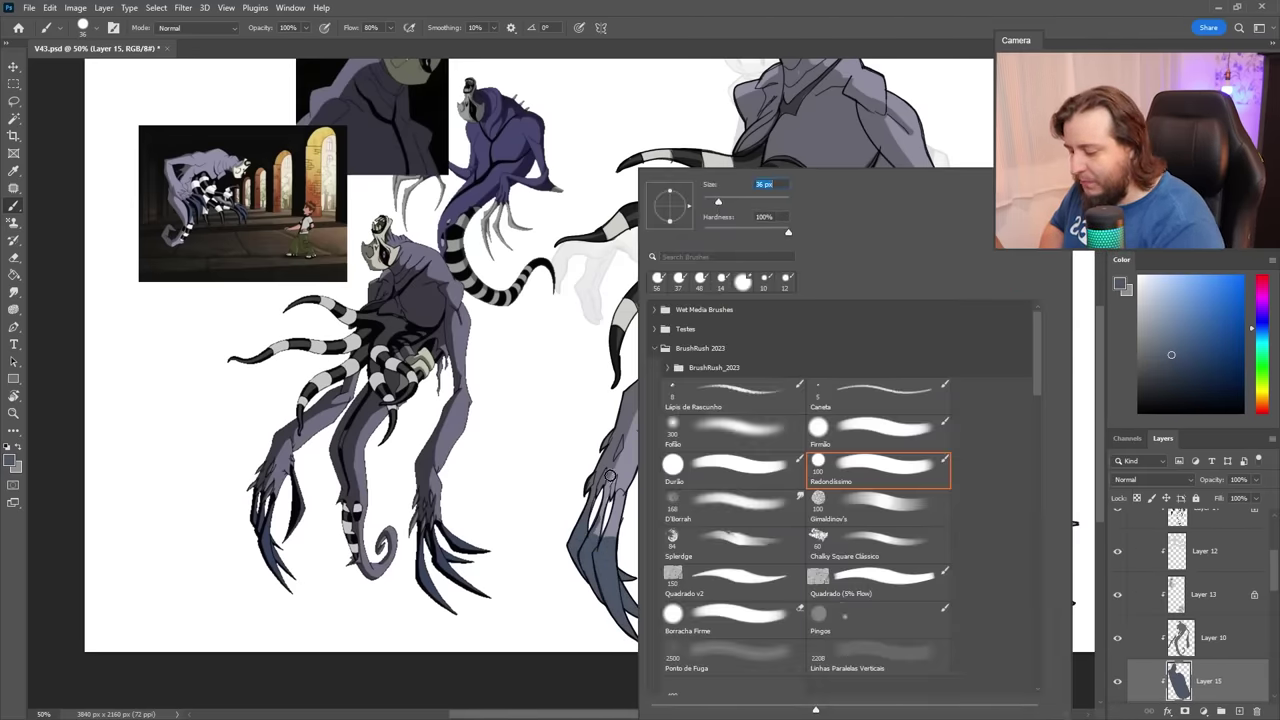
{"action": "mouse_move", "coordinate": [597, 532]}
{"action": "left_mouse_down"}
{"action": "mouse_move", "coordinate": [619, 495]}
{"action": "mouse_move", "coordinate": [676, 545]}
{"action": "left_mouse_up"}
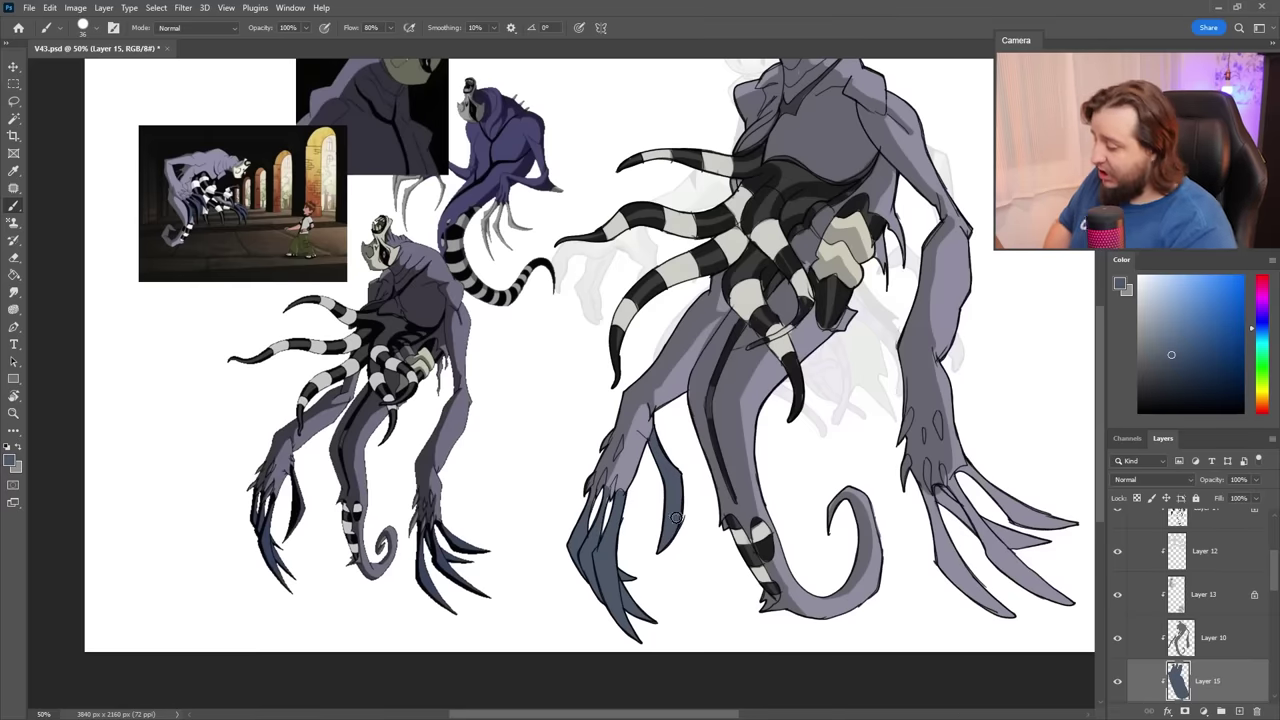
Set the brush to 53 px and paint the right hand's fingers the same blue.
{"action": "right_click", "coordinate": [1000, 484]}
{"action": "left_click_drag", "start_coordinate": [926, 204], "coordinate": [934, 204]}
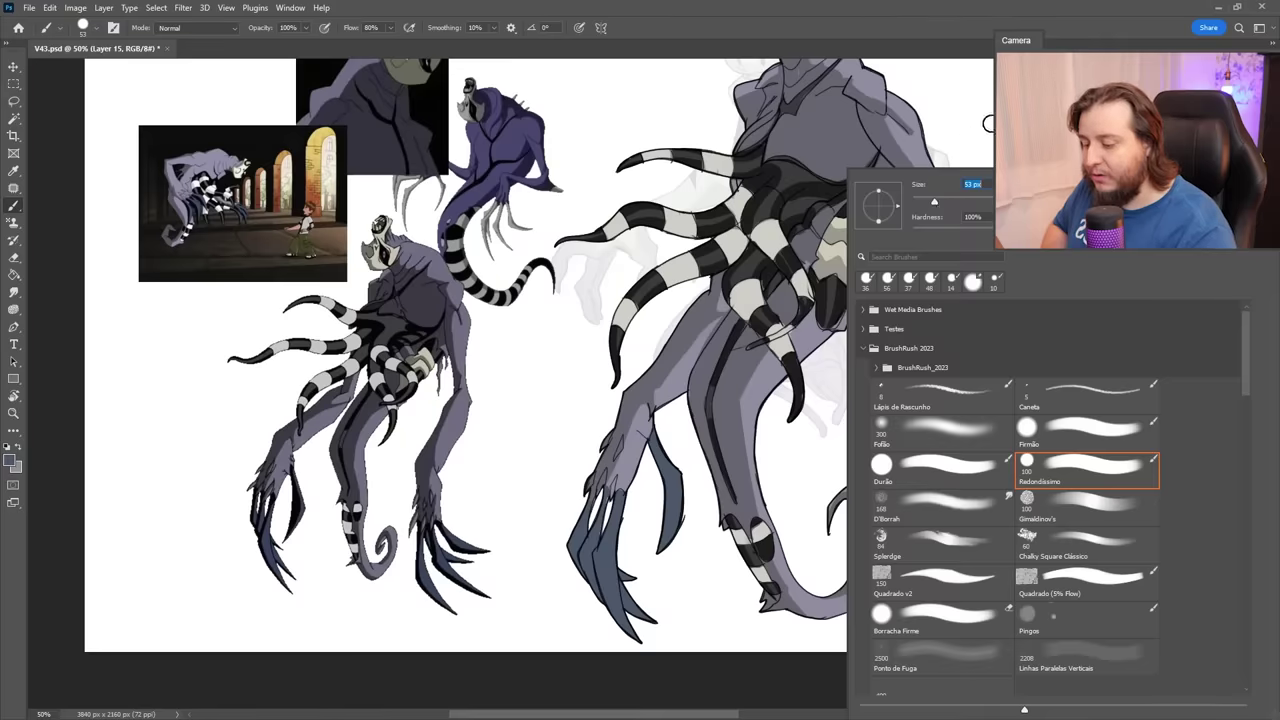
{"action": "left_click", "coordinate": [988, 123]}
{"action": "mouse_move", "coordinate": [925, 498]}
{"action": "left_mouse_down"}
{"action": "mouse_move", "coordinate": [949, 580]}
{"action": "mouse_move", "coordinate": [1007, 612]}
{"action": "mouse_move", "coordinate": [985, 540]}
{"action": "mouse_move", "coordinate": [963, 518]}
{"action": "mouse_move", "coordinate": [985, 592]}
{"action": "mouse_move", "coordinate": [1009, 613]}
{"action": "mouse_move", "coordinate": [1051, 528]}
{"action": "mouse_move", "coordinate": [1036, 597]}
{"action": "left_mouse_up"}
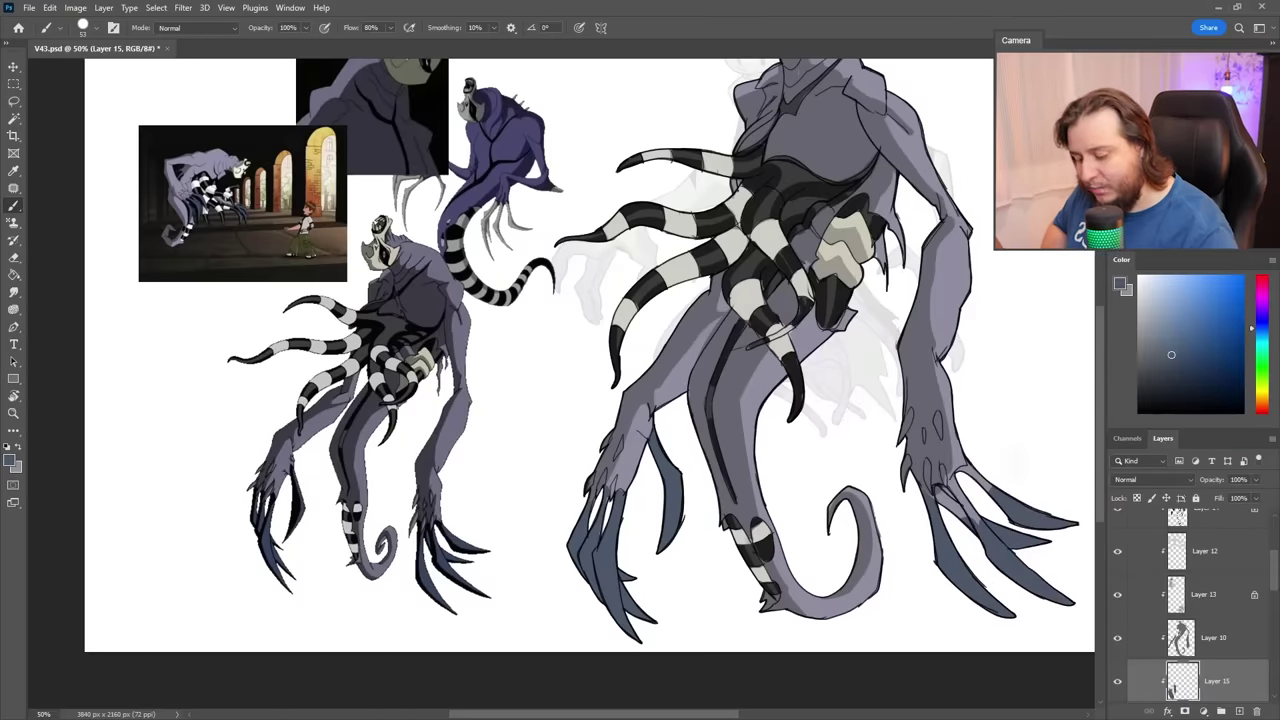
{"action": "mouse_move", "coordinate": [985, 487]}
{"action": "left_mouse_down"}
{"action": "mouse_move", "coordinate": [945, 497]}
{"action": "mouse_move", "coordinate": [972, 477]}
{"action": "mouse_move", "coordinate": [968, 501]}
{"action": "left_mouse_up"}
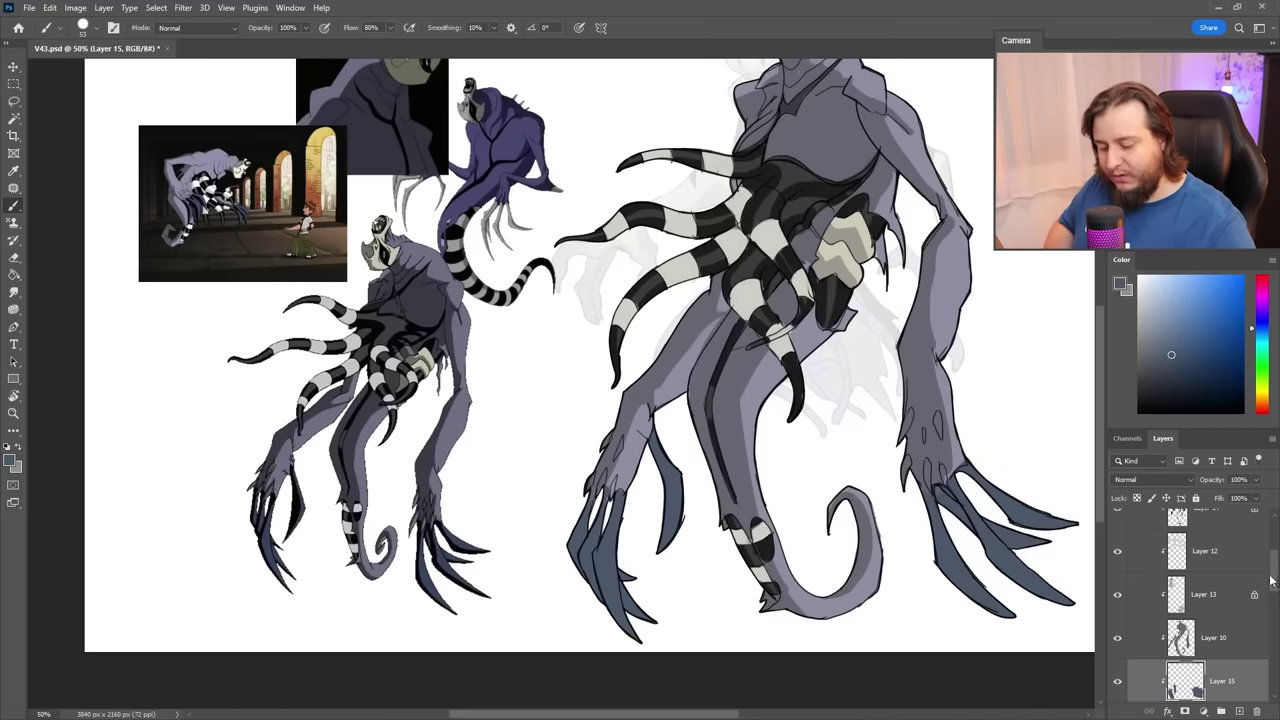
Set the eraser to 12 px on the body colour layer and switch to the body shading layer.
{"action": "left_click_drag", "start_coordinate": [1272, 581], "coordinate": [1272, 610]}
{"action": "left_click", "coordinate": [1190, 594]}
{"action": "key", "text": "e"}
{"action": "right_click", "coordinate": [979, 516]}
{"action": "left_click_drag", "start_coordinate": [927, 209], "coordinate": [919, 207]}
{"action": "left_click", "coordinate": [969, 153]}
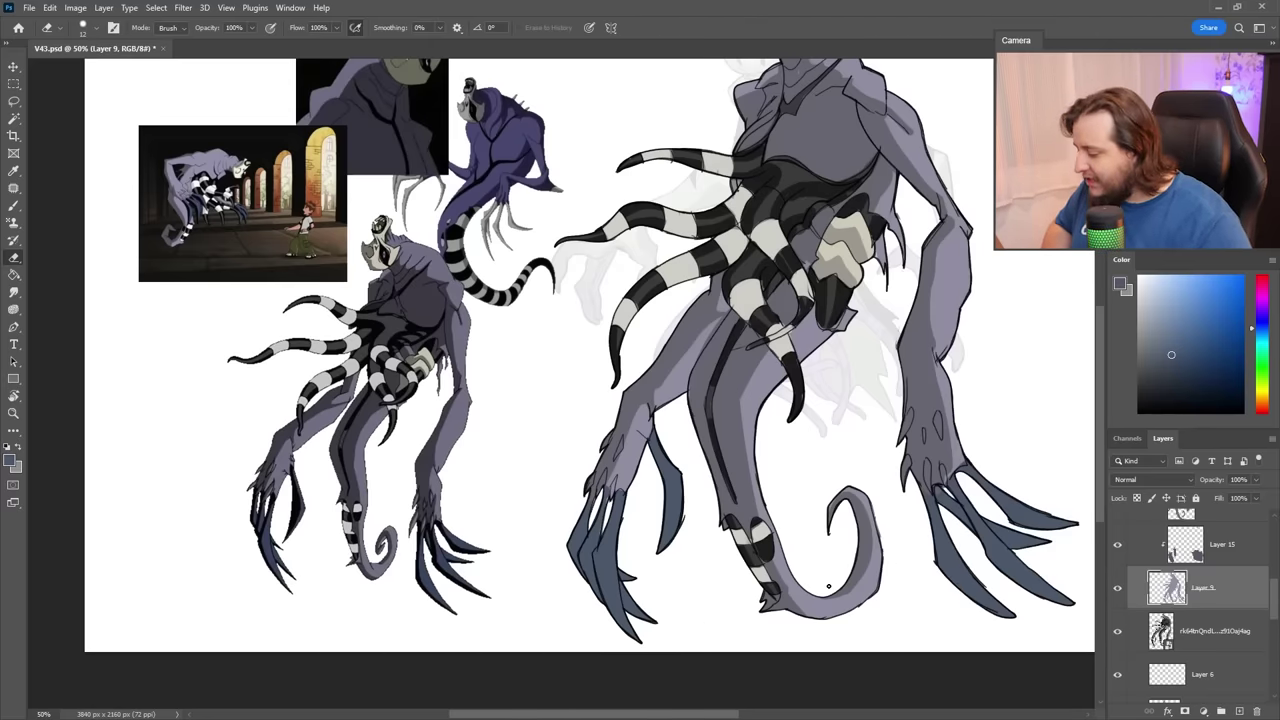
{"action": "left_click", "coordinate": [926, 394], "text": "ctrl"}
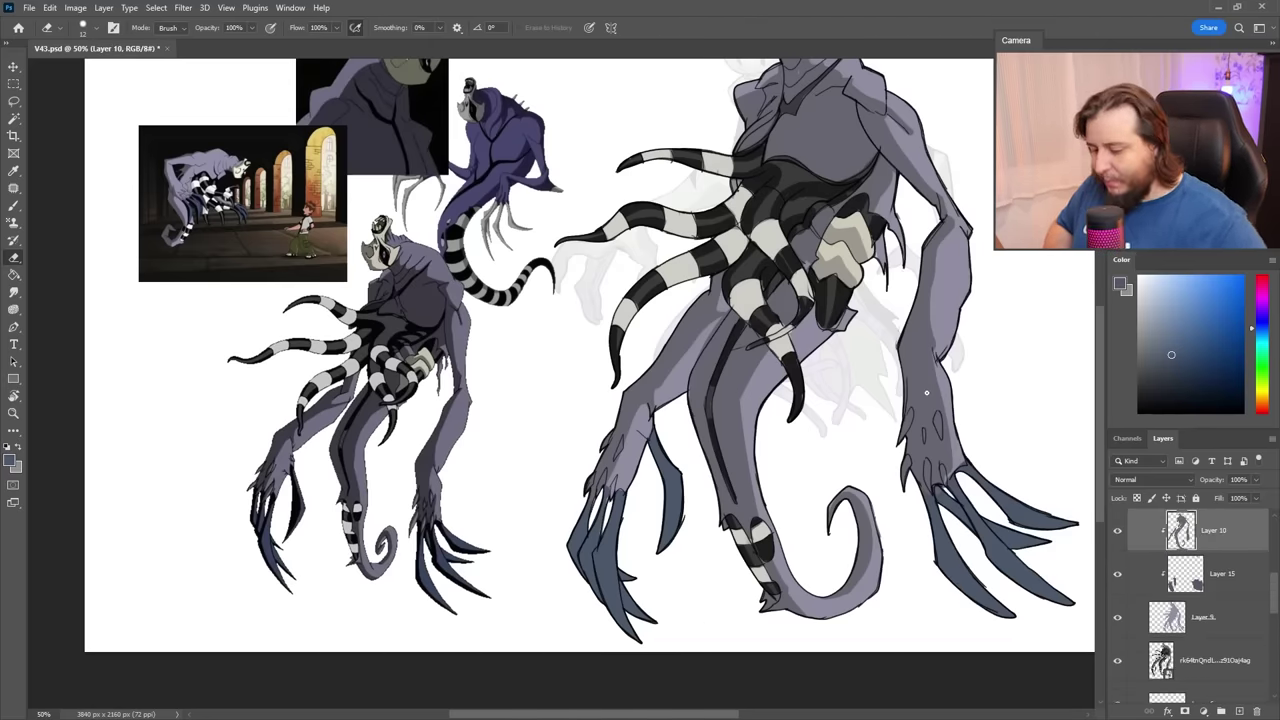
{"action": "right_click", "coordinate": [719, 423]}
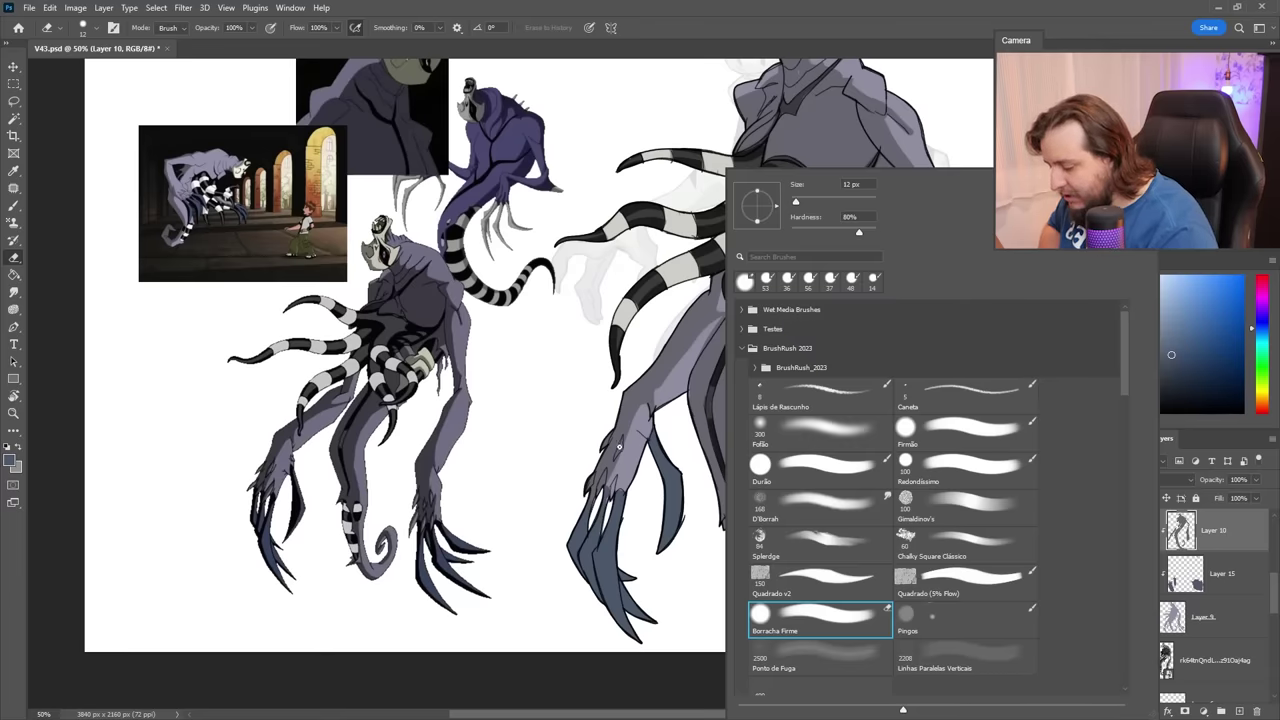
{"action": "key", "text": "Escape"}
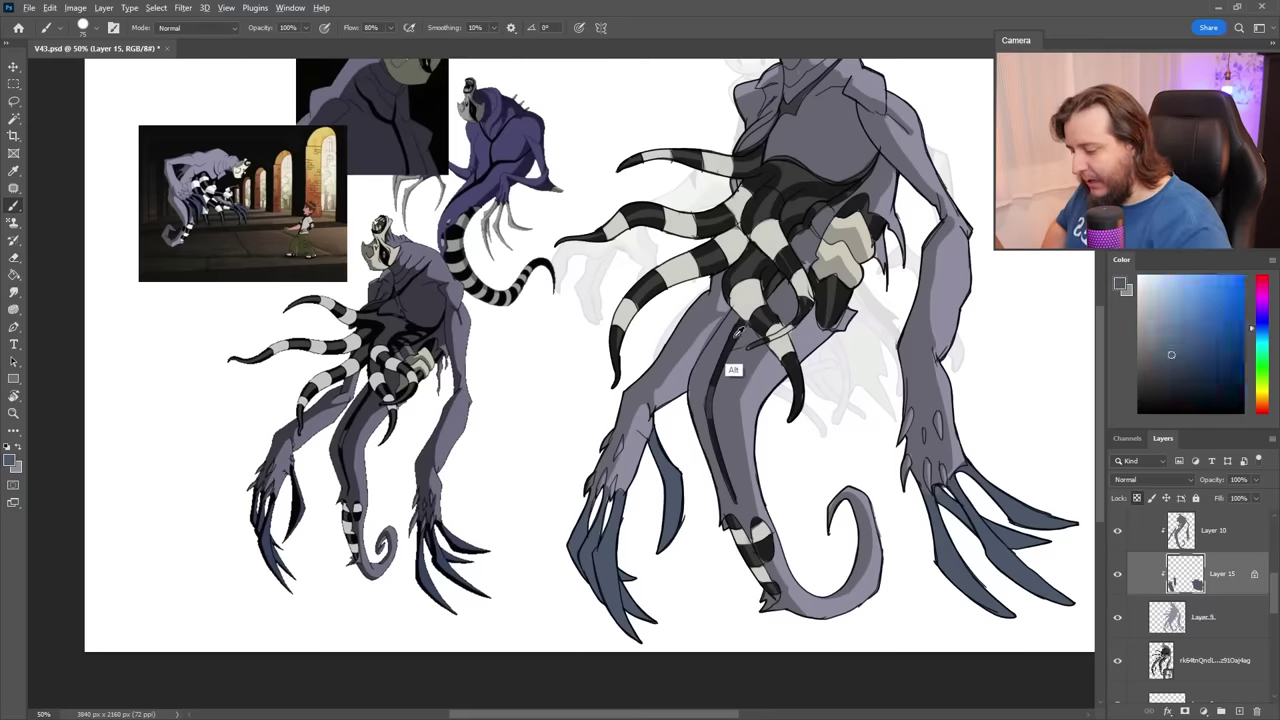
Sample the near-black shade and shadow the left hand's blue thumb and fingers with a 26 px brush.
{"action": "left_click", "coordinate": [718, 376], "text": "alt"}
{"action": "right_click", "coordinate": [623, 502]}
{"action": "left_click", "coordinate": [709, 203]}
{"action": "left_click", "coordinate": [535, 425]}
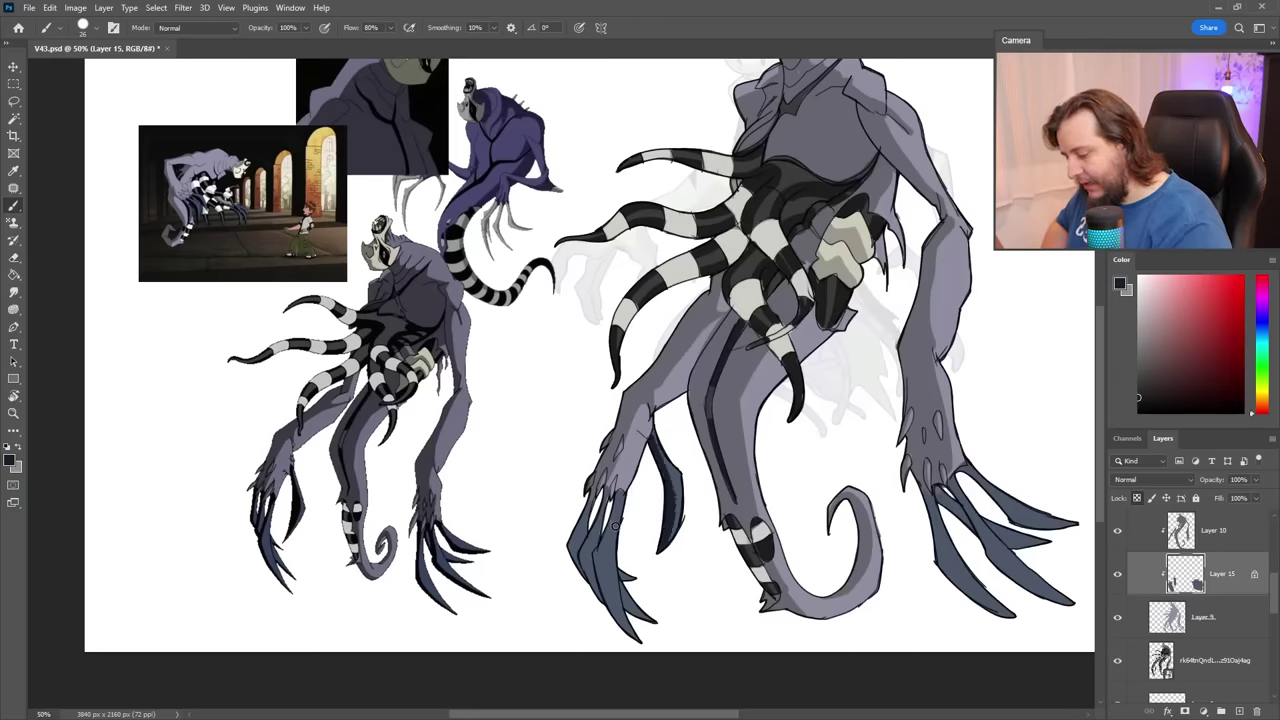
{"action": "mouse_move", "coordinate": [618, 496]}
{"action": "left_mouse_down"}
{"action": "mouse_move", "coordinate": [606, 538]}
{"action": "mouse_move", "coordinate": [620, 627]}
{"action": "mouse_move", "coordinate": [603, 562]}
{"action": "left_mouse_up"}
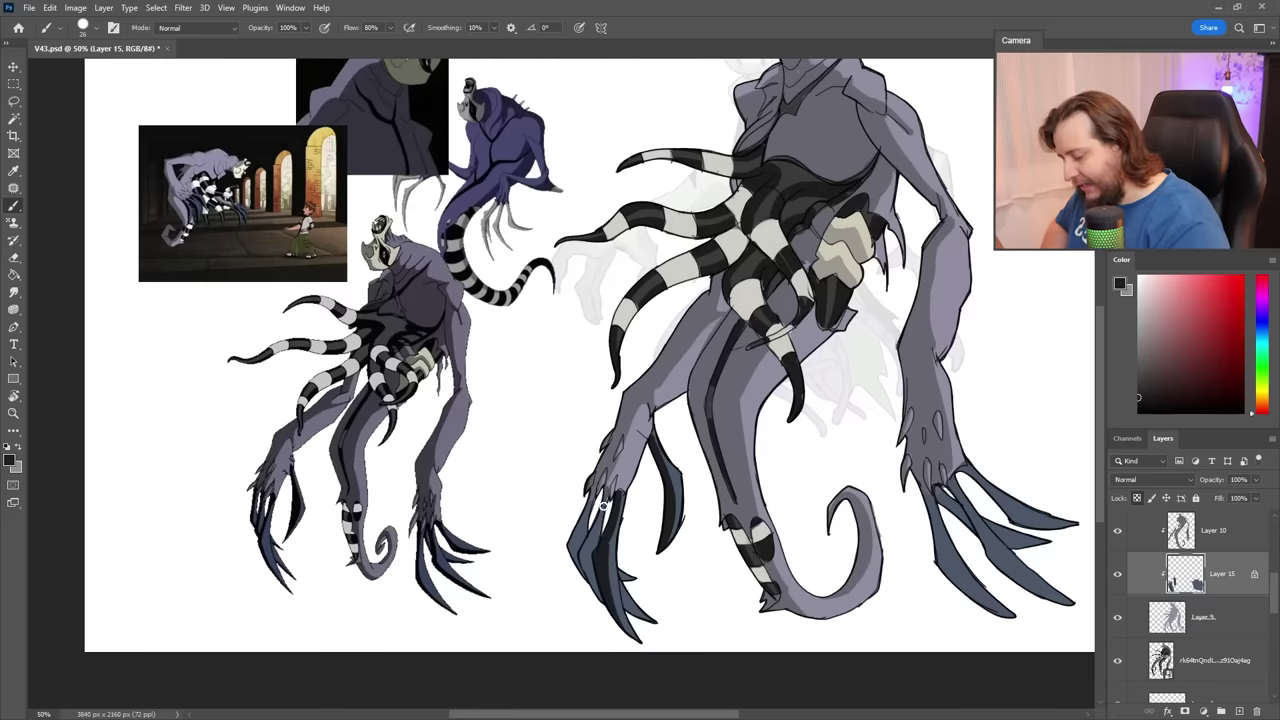
{"action": "mouse_move", "coordinate": [603, 506]}
{"action": "left_mouse_down"}
{"action": "mouse_move", "coordinate": [582, 558]}
{"action": "mouse_move", "coordinate": [605, 610]}
{"action": "left_mouse_up"}
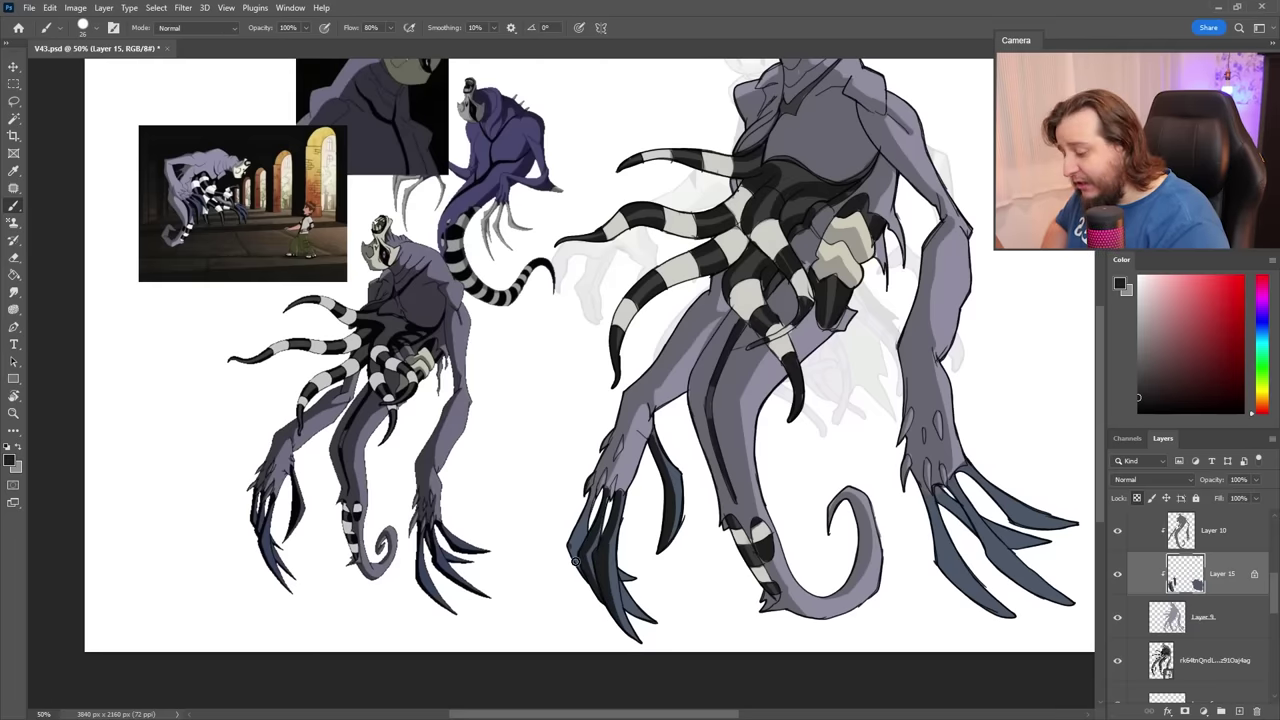
{"action": "left_click_drag", "start_coordinate": [592, 490], "coordinate": [574, 540]}
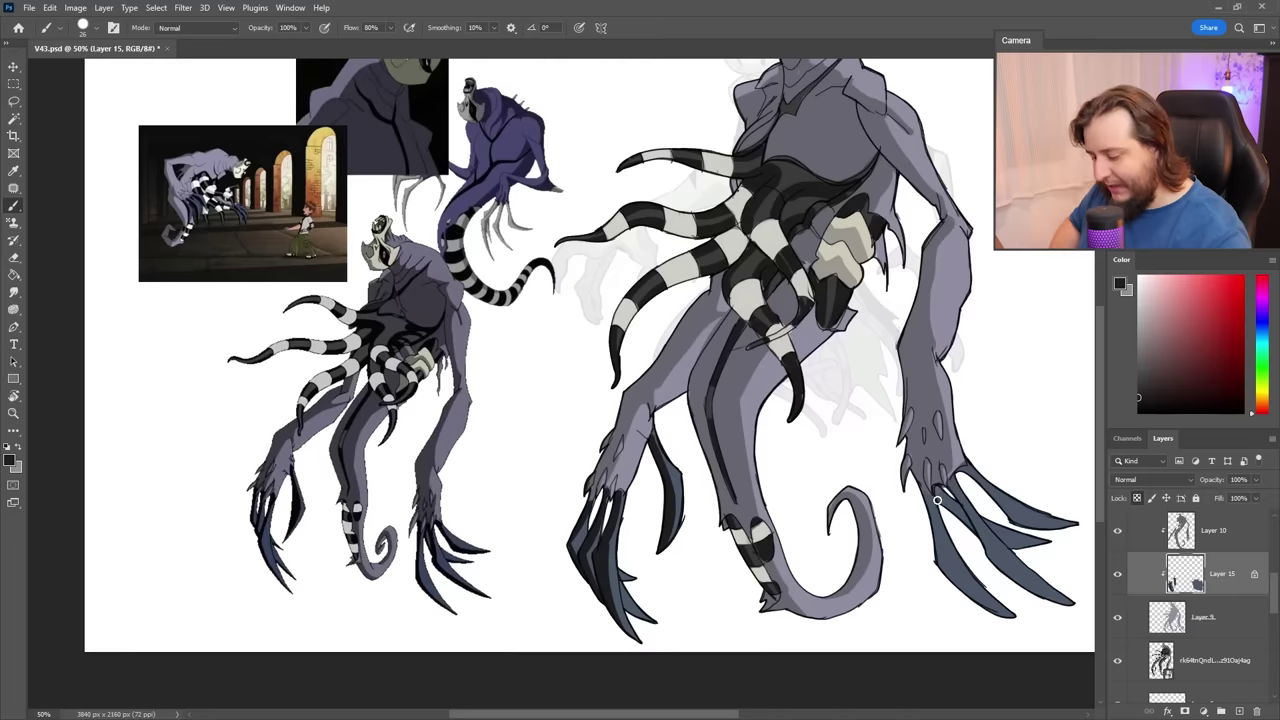
Shadow the right hand's blue fingers with the near-black shade and 26 px brush, then sample a blue-grey from them.
{"action": "mouse_move", "coordinate": [932, 491]}
{"action": "left_mouse_down"}
{"action": "mouse_move", "coordinate": [942, 566]}
{"action": "mouse_move", "coordinate": [1002, 614]}
{"action": "left_mouse_up"}
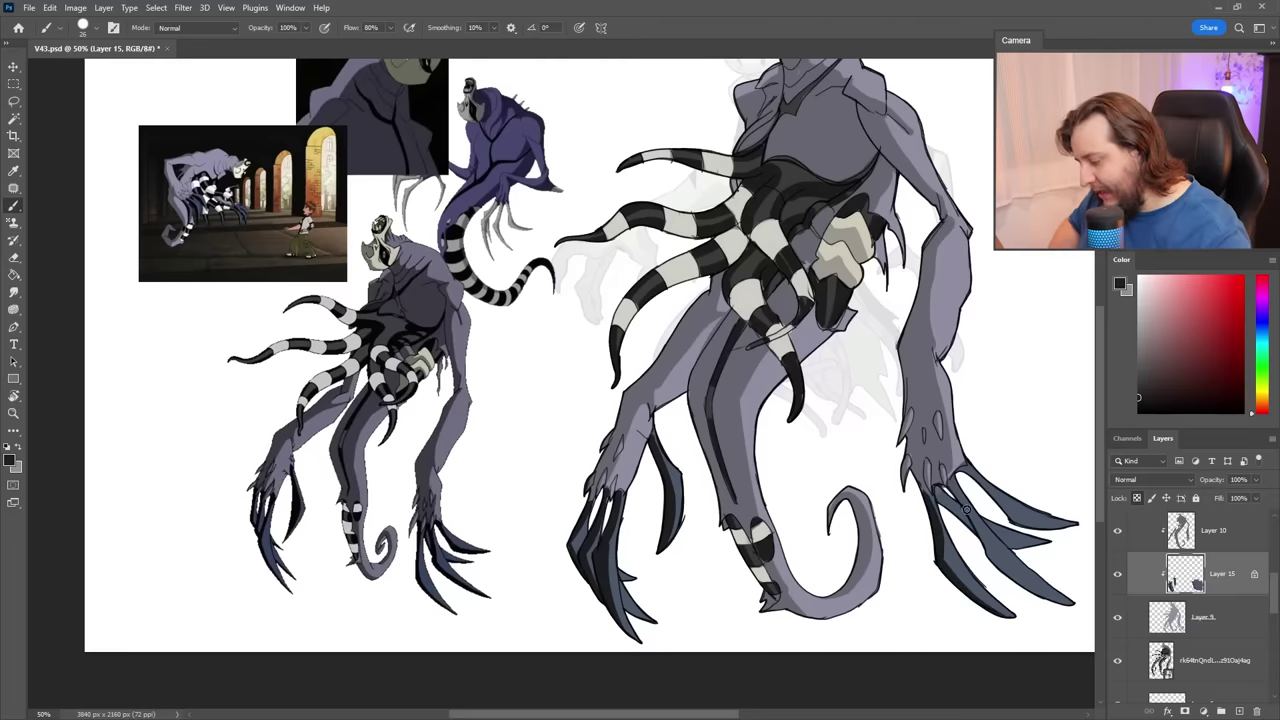
{"action": "mouse_move", "coordinate": [953, 487]}
{"action": "left_mouse_down"}
{"action": "mouse_move", "coordinate": [990, 562]}
{"action": "mouse_move", "coordinate": [1064, 602]}
{"action": "left_mouse_up"}
{"action": "left_click_drag", "start_coordinate": [998, 556], "coordinate": [1068, 600]}
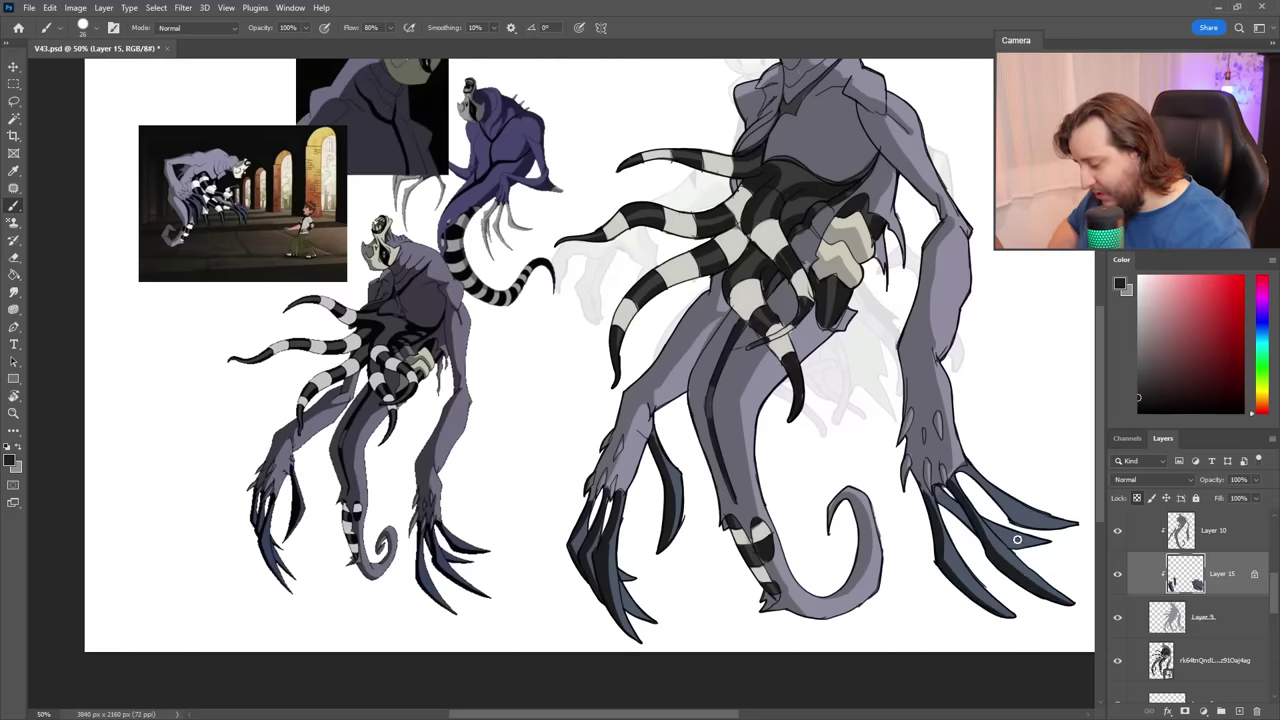
{"action": "mouse_move", "coordinate": [962, 471]}
{"action": "left_mouse_down"}
{"action": "mouse_move", "coordinate": [1016, 524]}
{"action": "mouse_move", "coordinate": [978, 484]}
{"action": "mouse_move", "coordinate": [1065, 535]}
{"action": "mouse_move", "coordinate": [1017, 520]}
{"action": "mouse_move", "coordinate": [1076, 524]}
{"action": "left_mouse_up"}
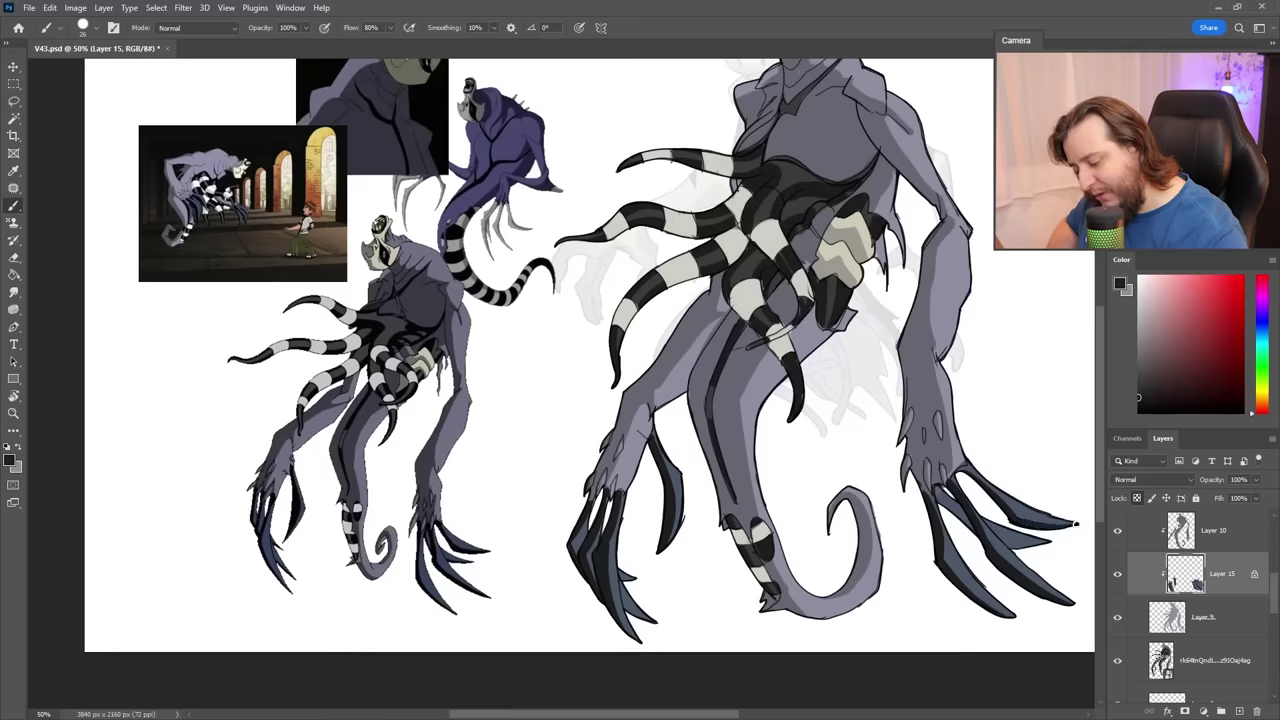
{"action": "left_click", "coordinate": [1002, 536], "text": "alt"}
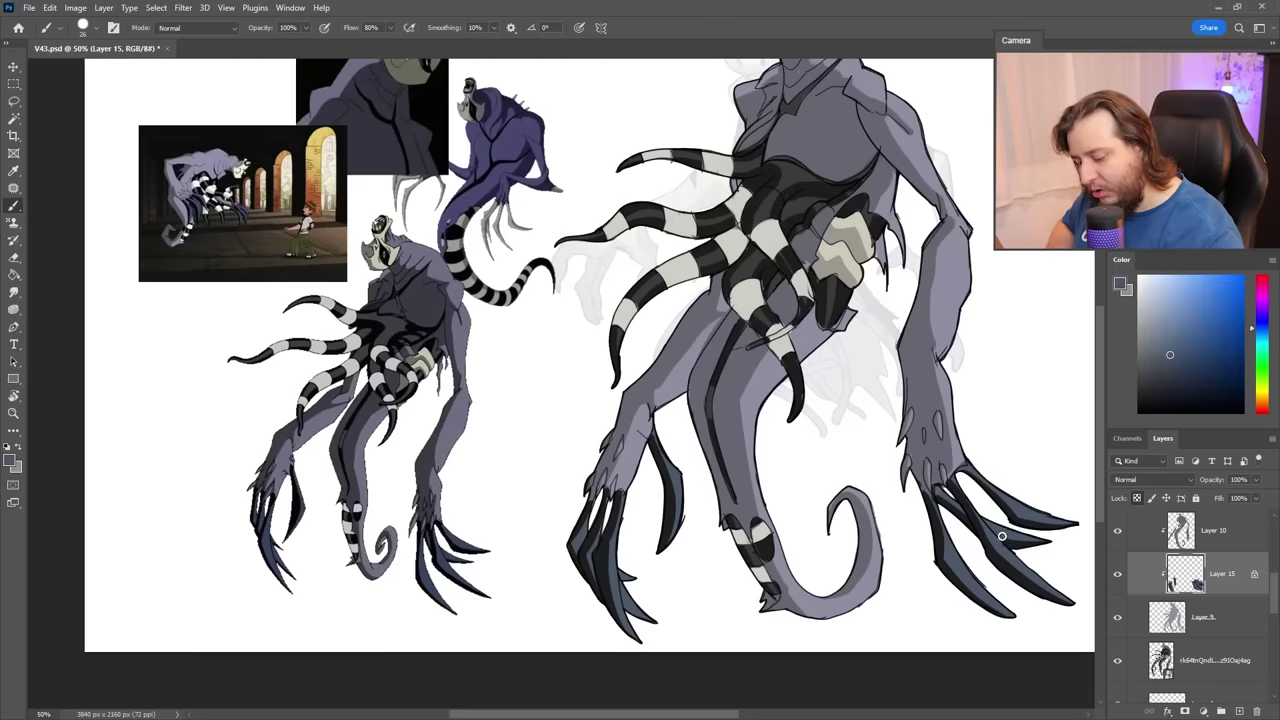
On the line art layer, draw short black crease lines on the middle of the chest with the line brush.
{"action": "left_click_drag", "start_coordinate": [968, 443], "coordinate": [969, 508]}
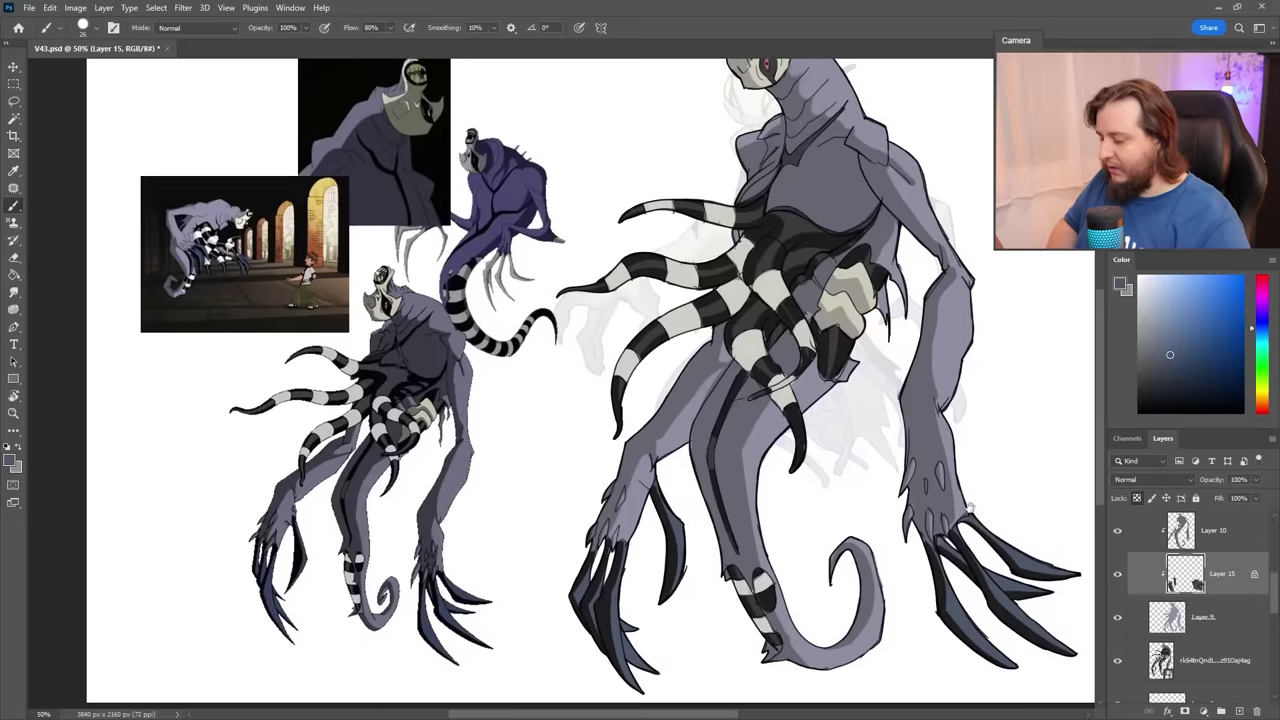
{"action": "left_click_drag", "start_coordinate": [927, 347], "coordinate": [908, 427]}
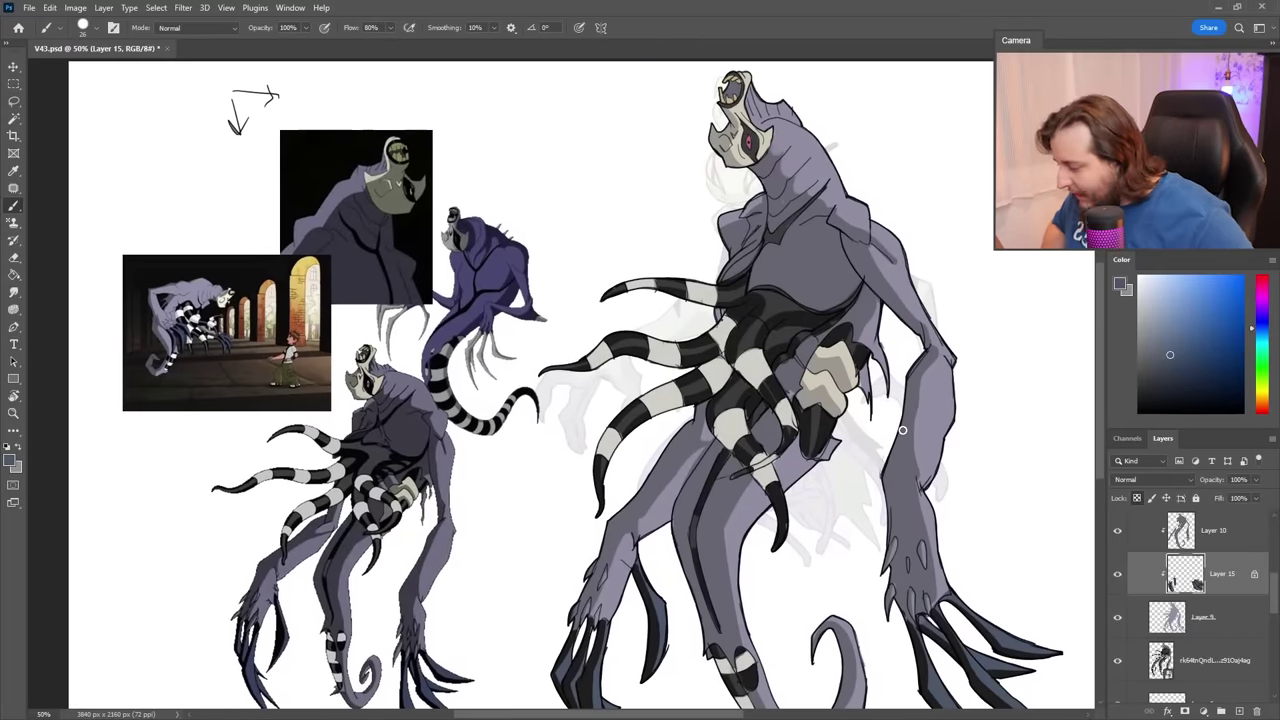
{"action": "scroll", "coordinate": [1212, 570], "scroll_direction": "up", "scroll_amount": 5}
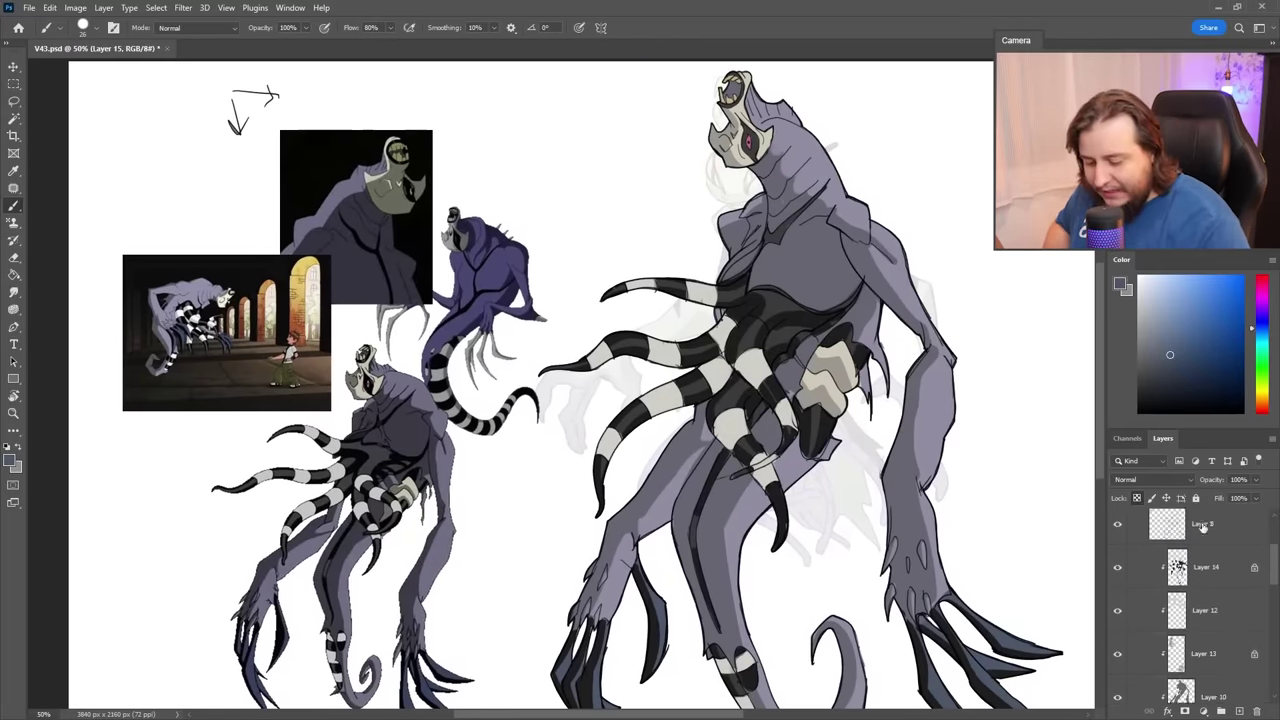
{"action": "left_click", "coordinate": [1188, 576]}
{"action": "right_click", "coordinate": [826, 240]}
{"action": "left_click", "coordinate": [922, 396]}
{"action": "left_click", "coordinate": [803, 223]}
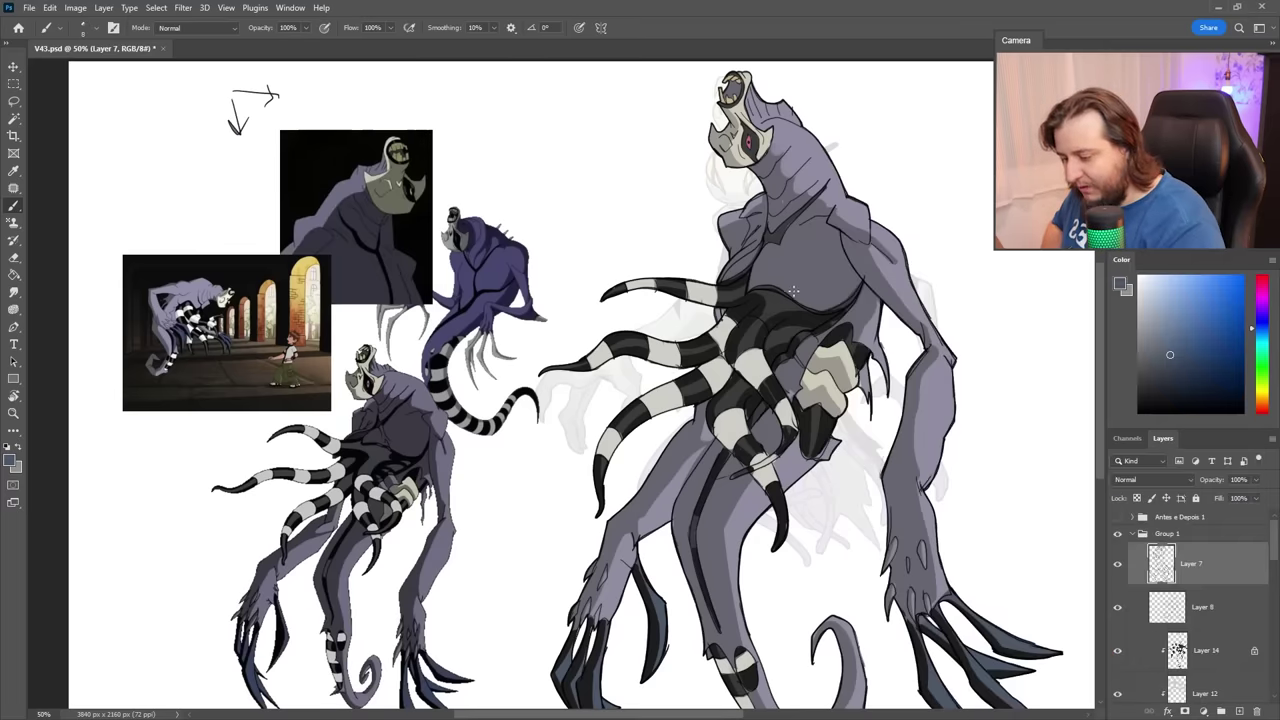
{"action": "key", "text": "d"}
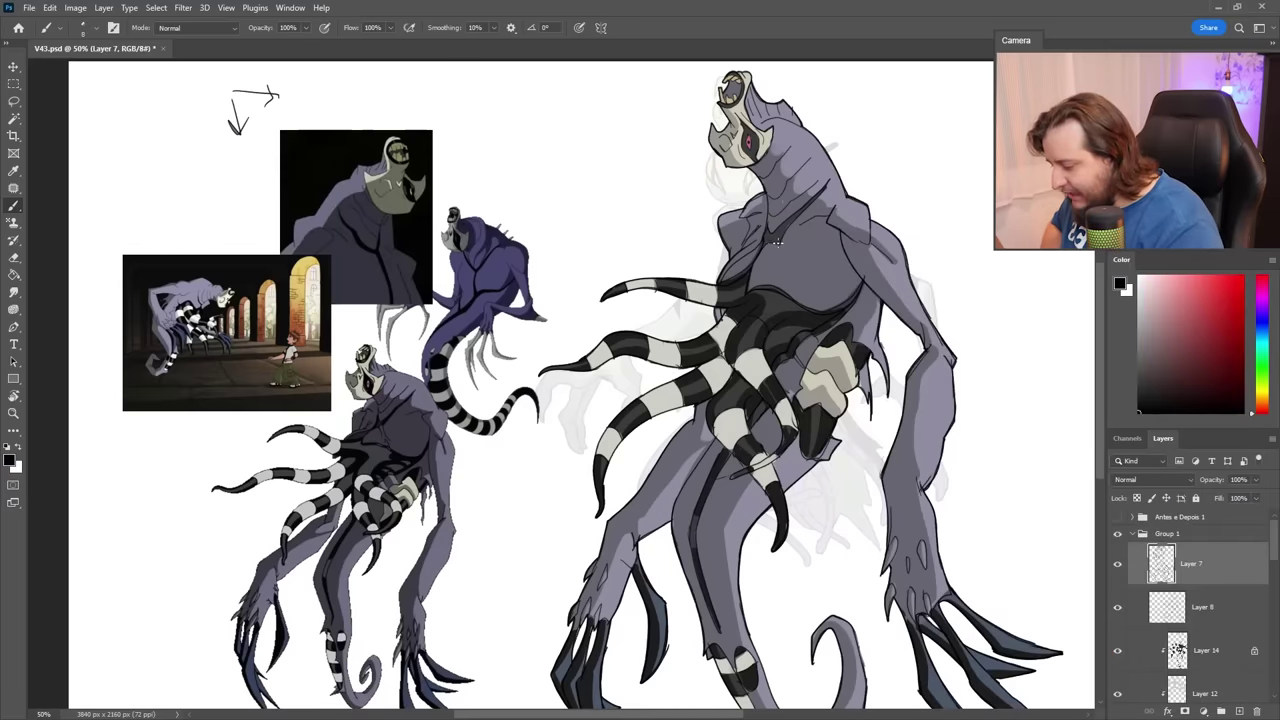
{"action": "left_click_drag", "start_coordinate": [795, 244], "coordinate": [813, 277]}
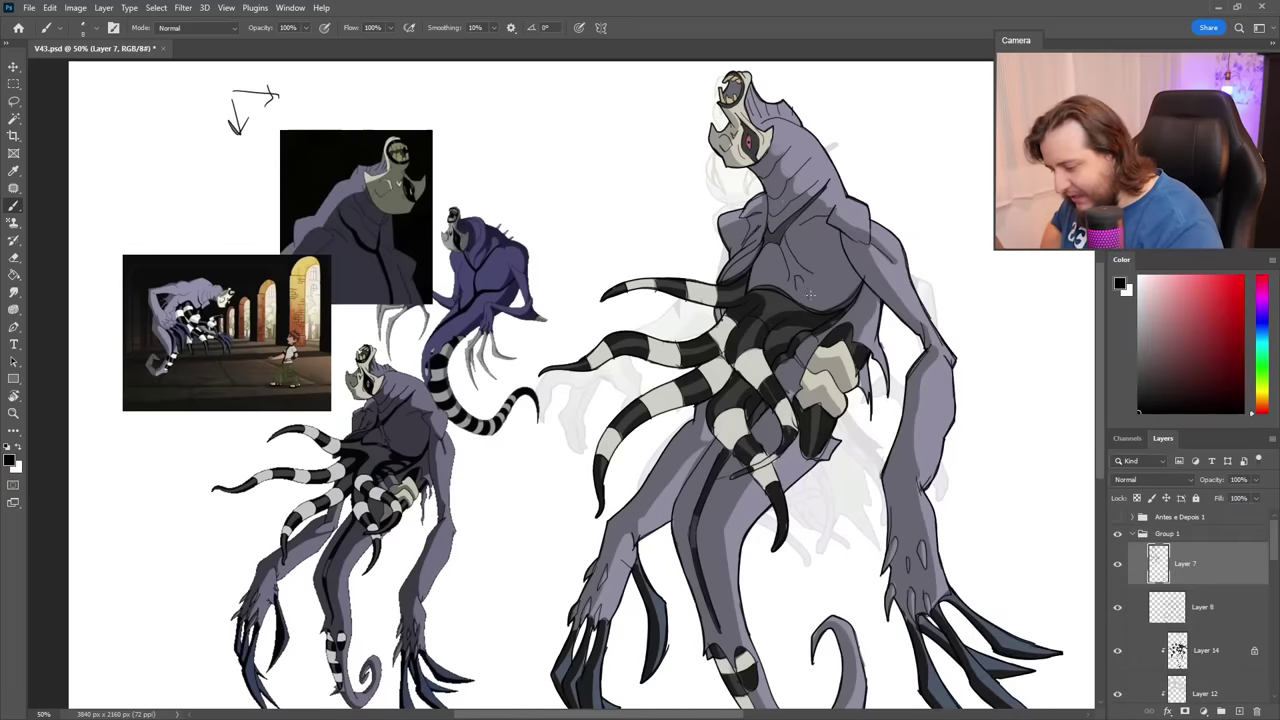
Return to the dark markings layer, sample its near-black shade, and set up a round 100 px brush.
{"action": "key", "text": "ctrl+minus"}
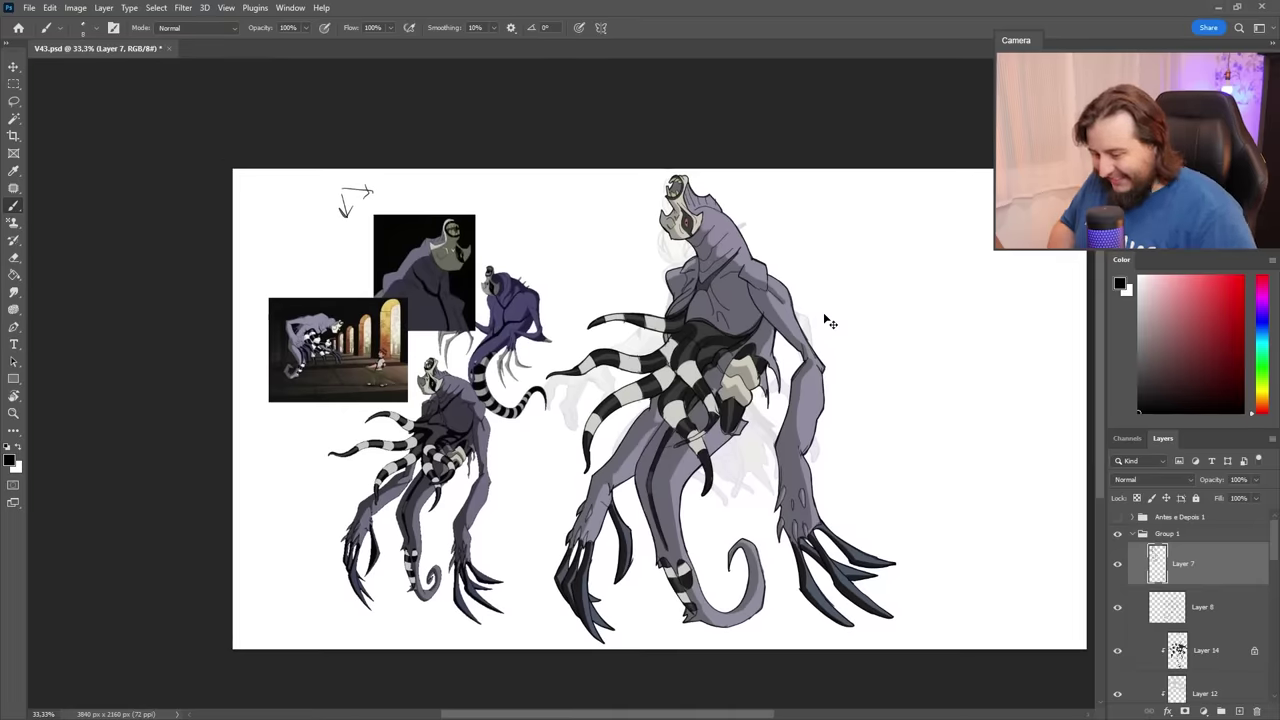
{"action": "left_click_drag", "start_coordinate": [764, 422], "coordinate": [777, 400]}
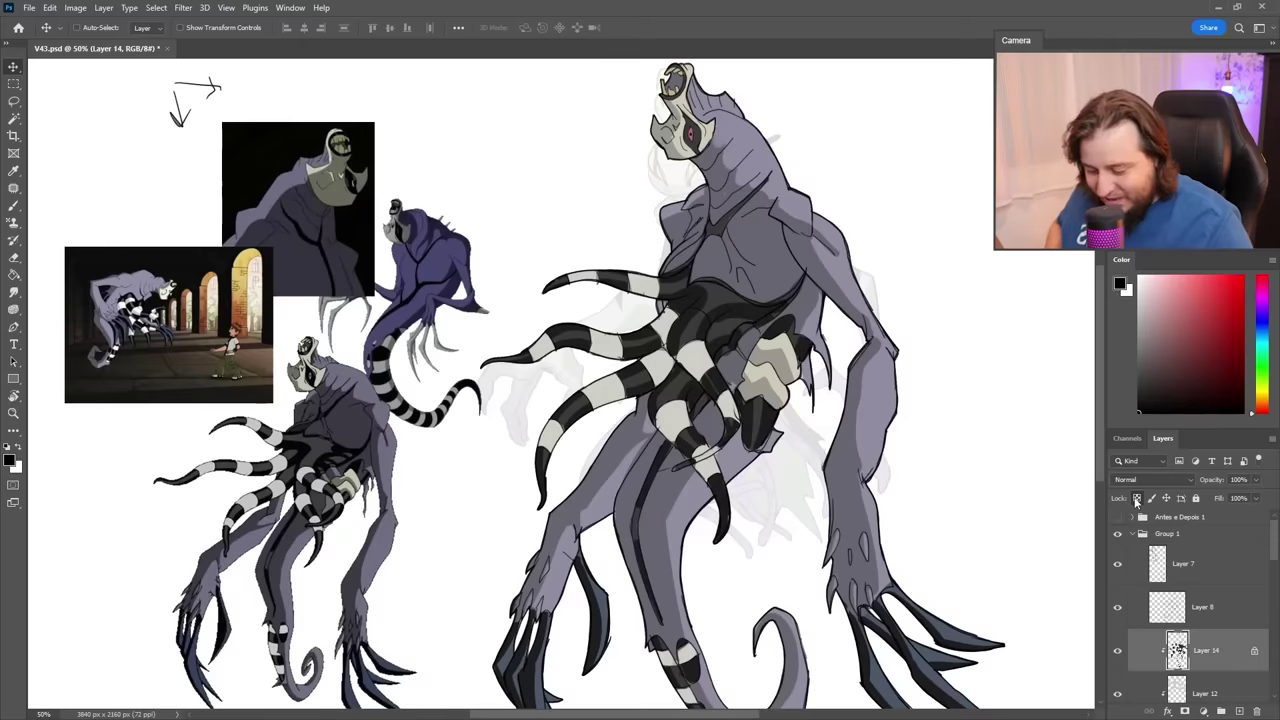
{"action": "key", "text": "b"}
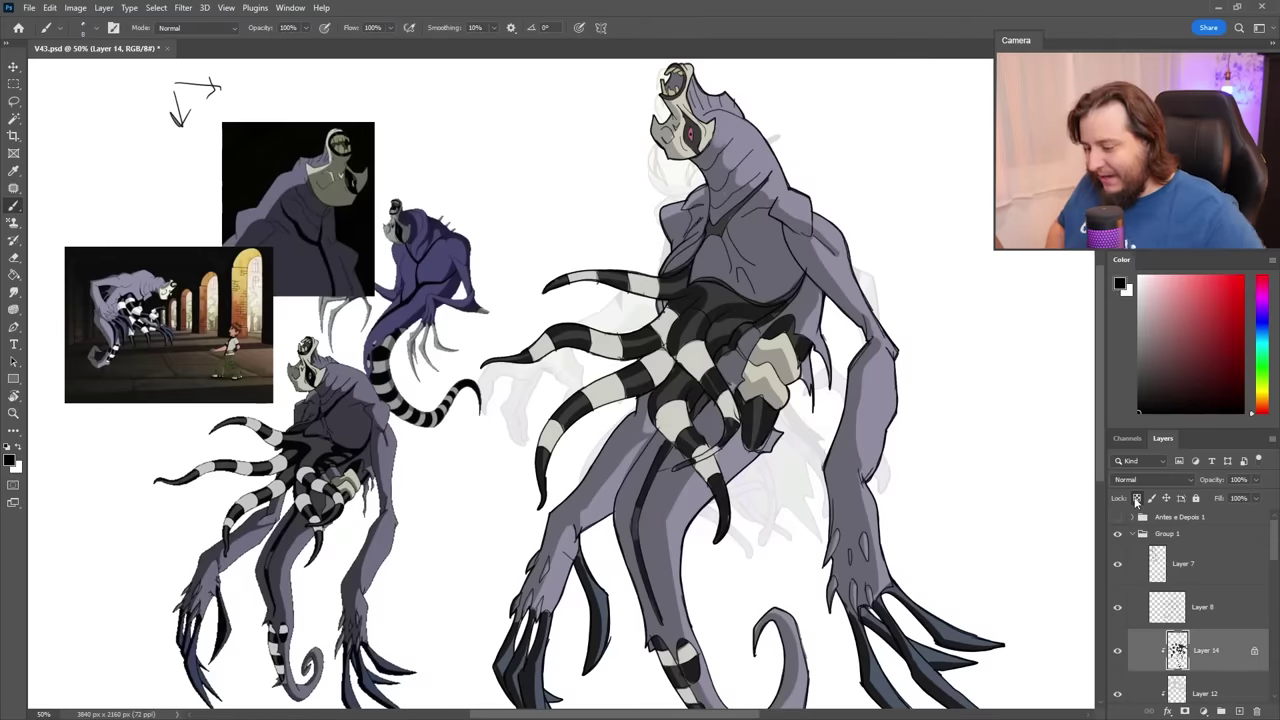
{"action": "left_click", "coordinate": [796, 386], "text": "alt"}
{"action": "right_click", "coordinate": [806, 384]}
{"action": "left_click", "coordinate": [1087, 470]}
{"action": "left_click", "coordinate": [697, 140]}
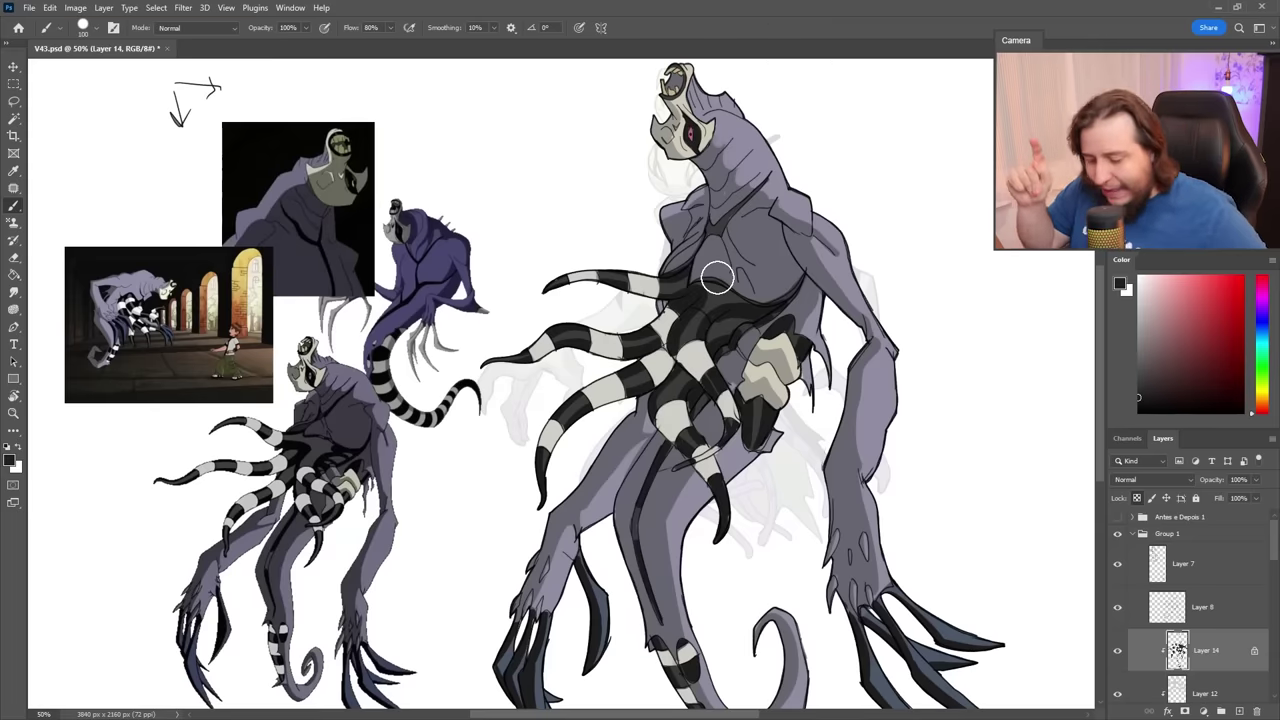
{"action": "right_click", "coordinate": [716, 277]}
{"action": "left_click", "coordinate": [665, 98]}
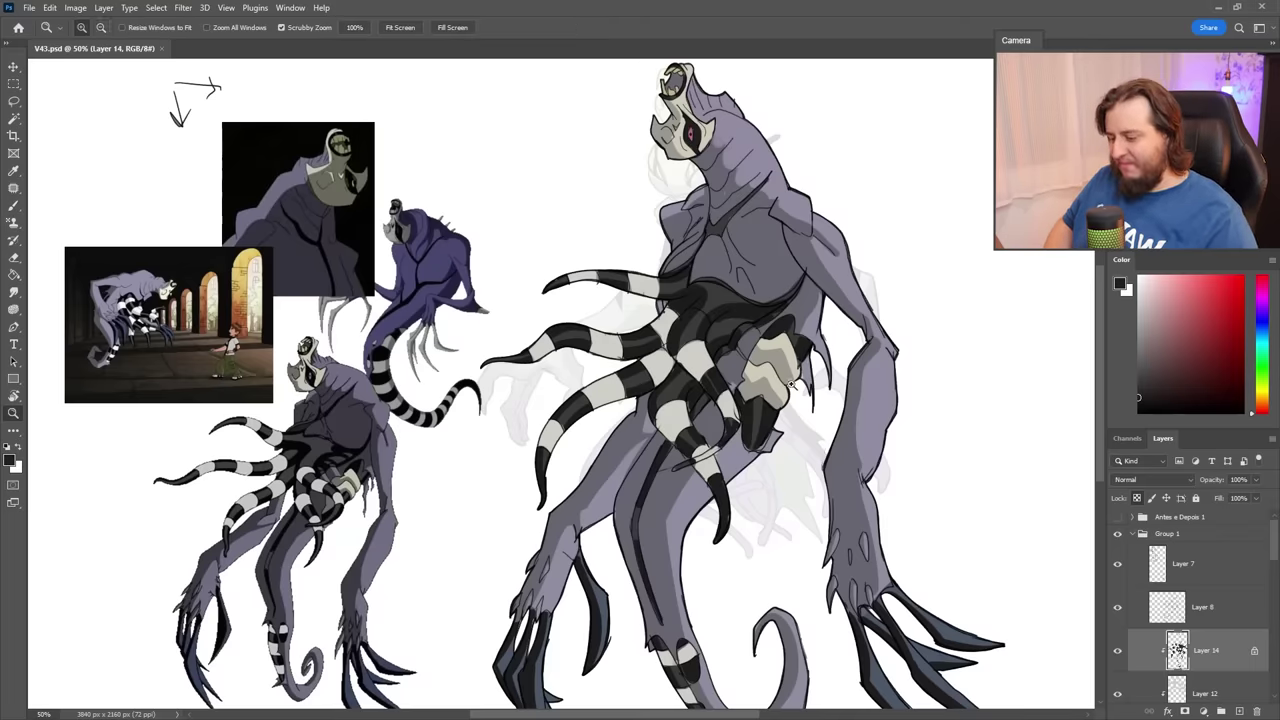
Select the reference picture layers beside the large alien drawing and group them.
{"action": "key", "text": "ctrl+minus"}
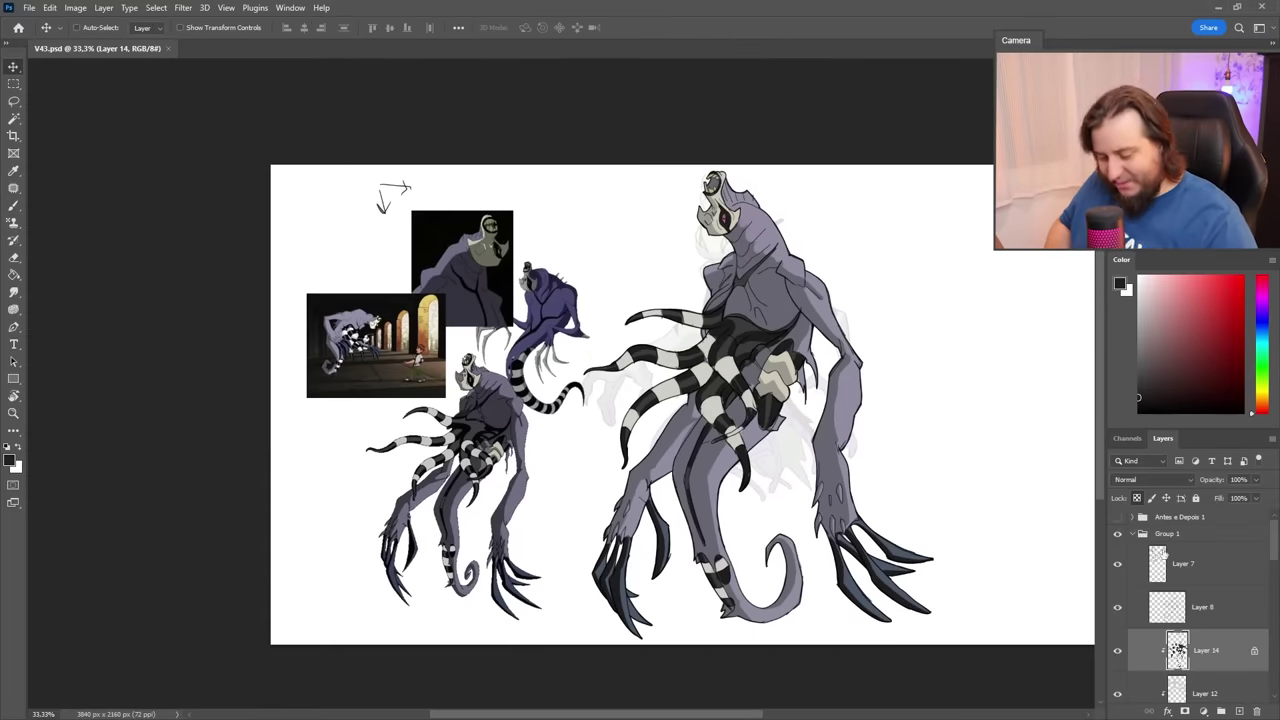
{"action": "left_click", "coordinate": [510, 410], "text": "ctrl"}
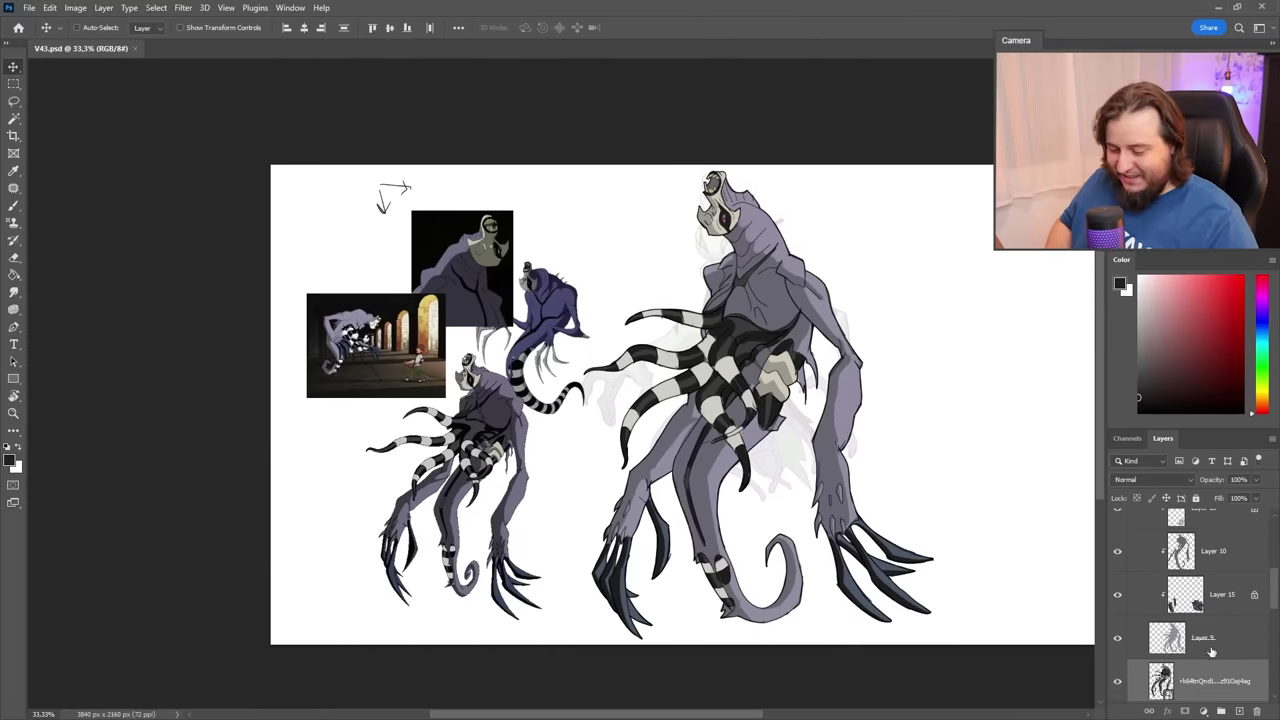
{"action": "key", "text": "ctrl+g"}
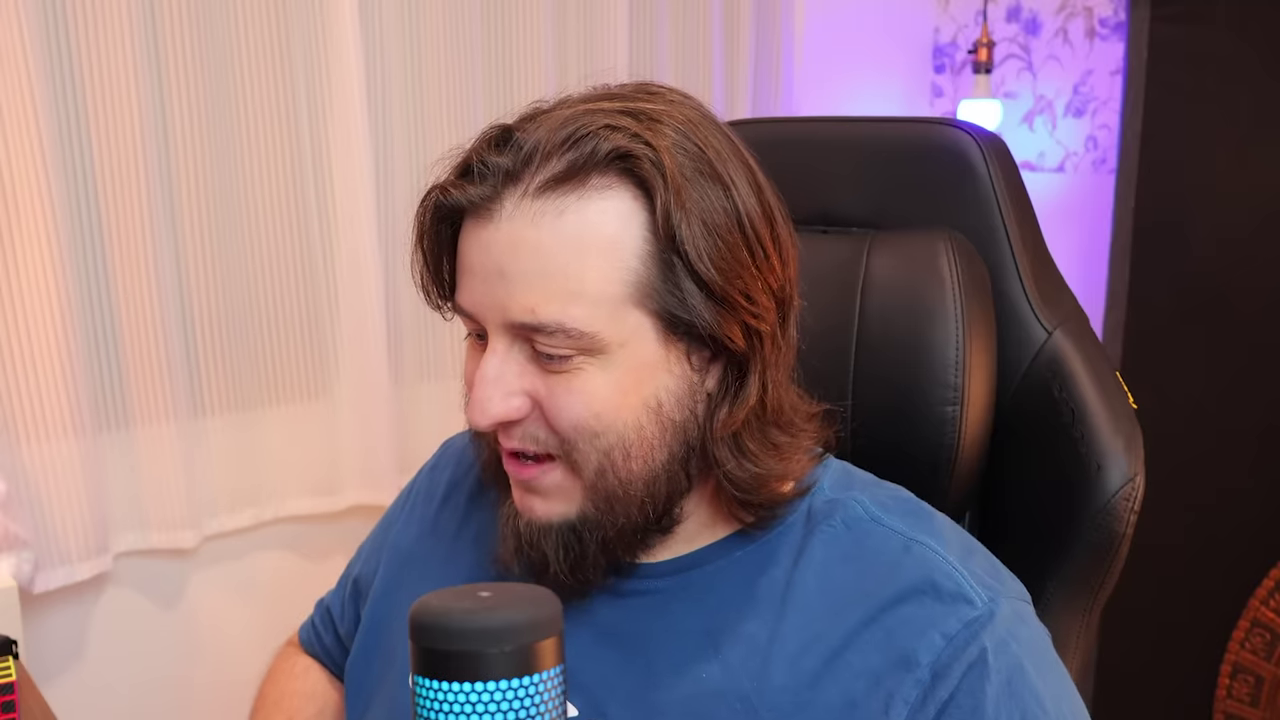